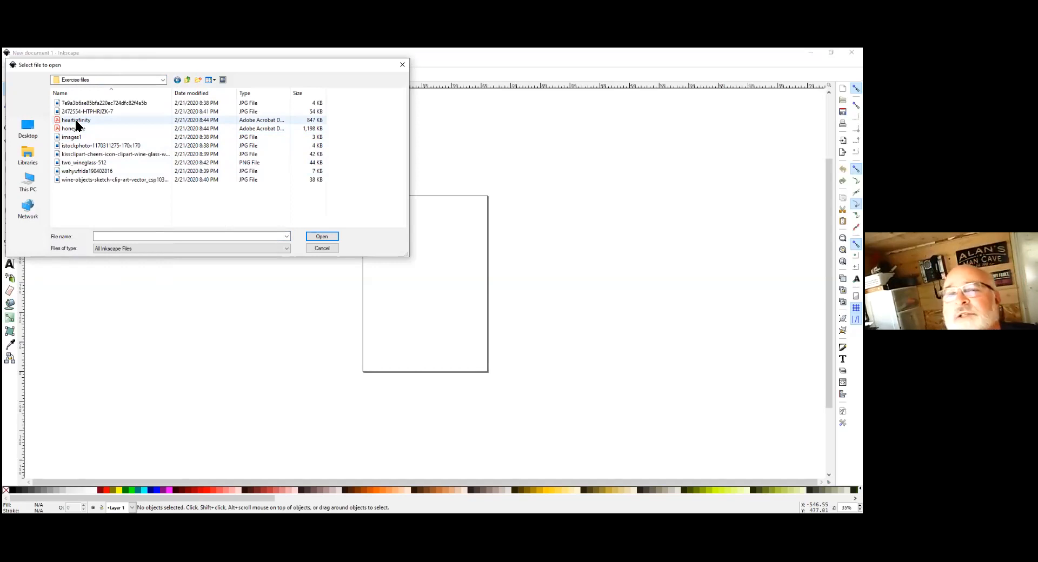
Open page 5 of the heartinfinity PDF using internal import and maximize its document window.
click(78, 122)
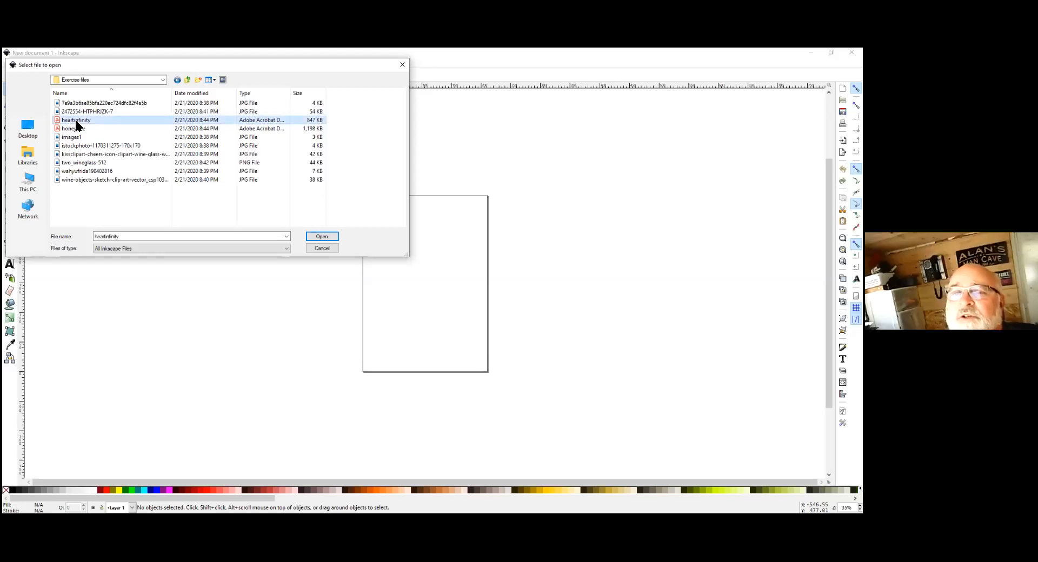
key(Return)
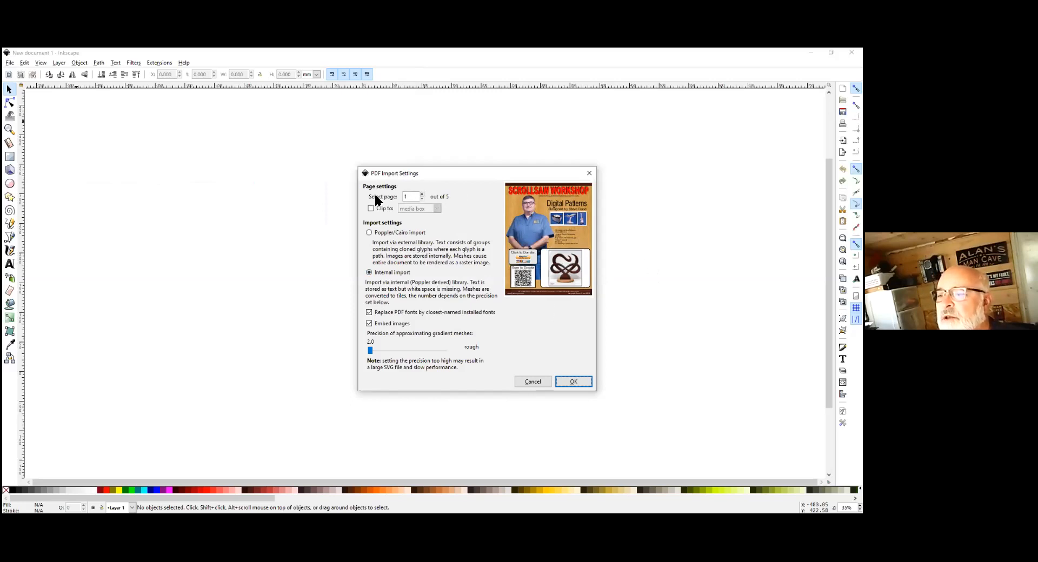
click(422, 195)
click(422, 195)
click(422, 195)
click(422, 199)
click(422, 199)
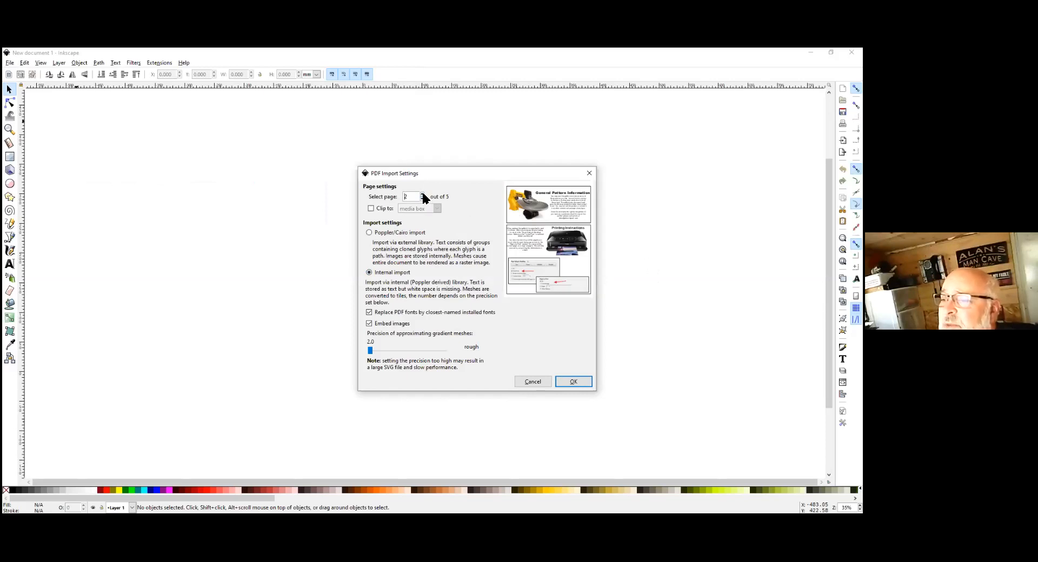
click(423, 195)
click(423, 195)
click(422, 199)
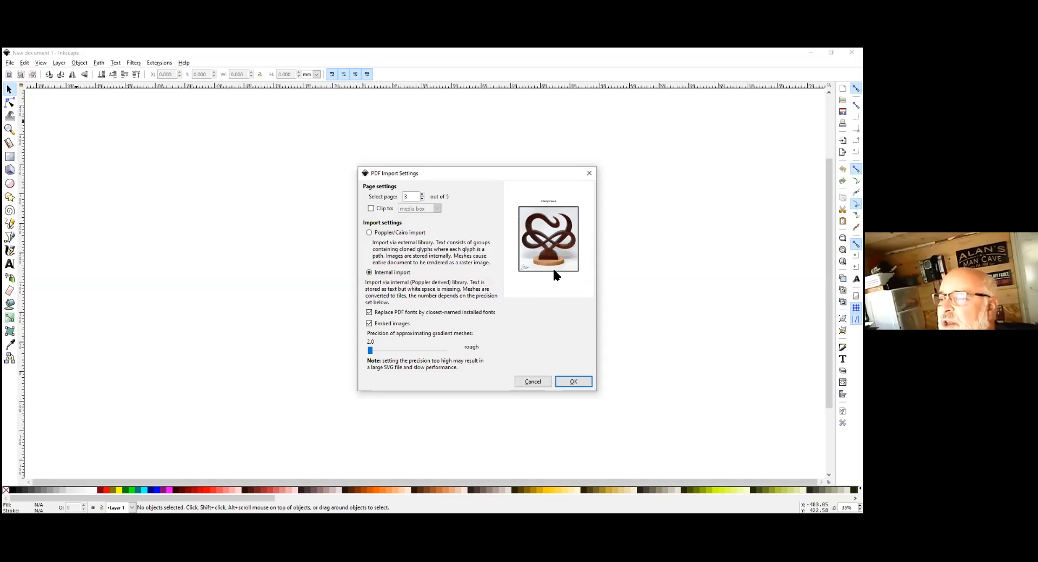
click(423, 195)
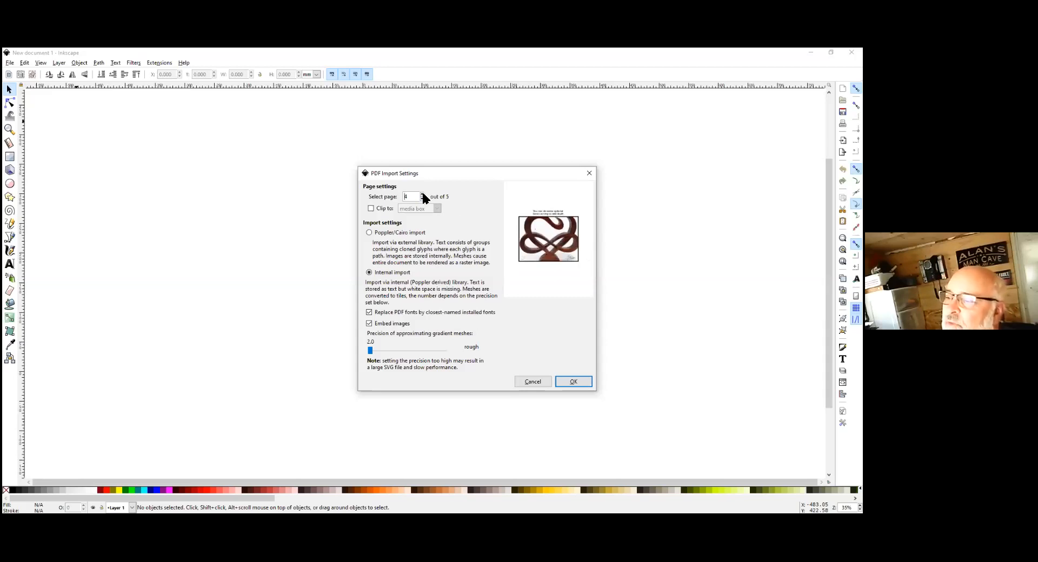
click(423, 194)
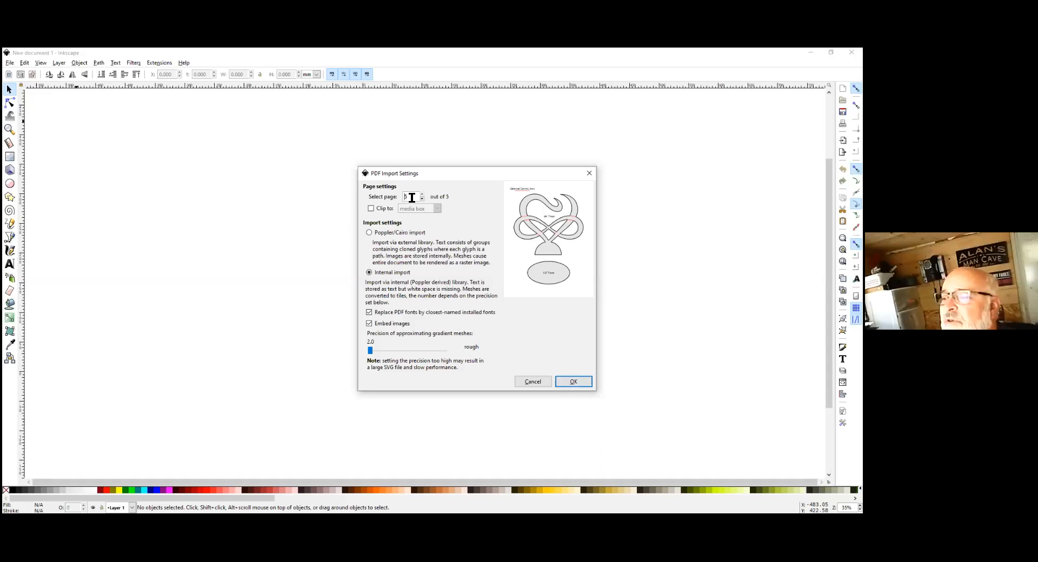
click(575, 382)
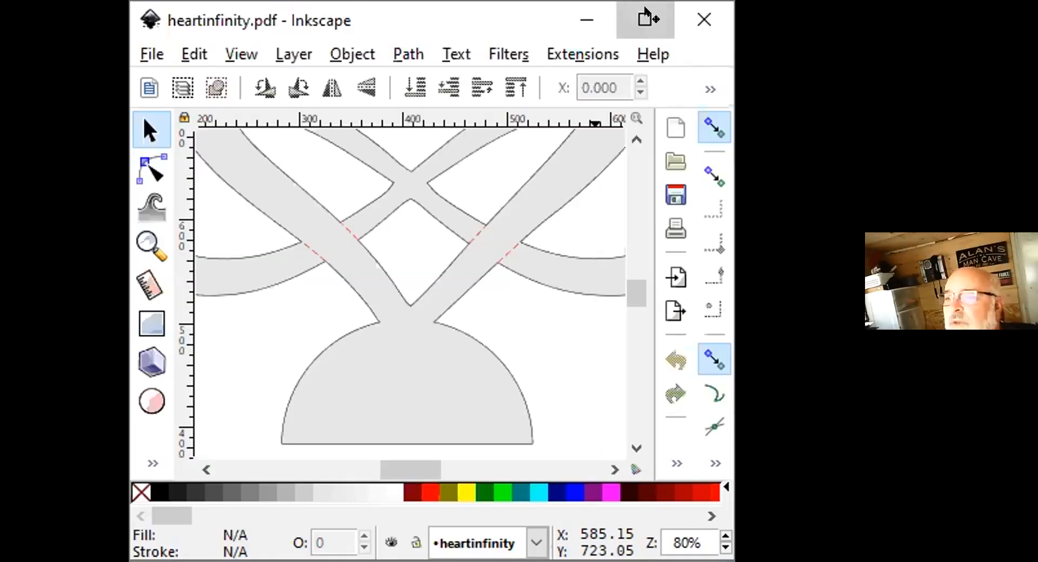
click(646, 18)
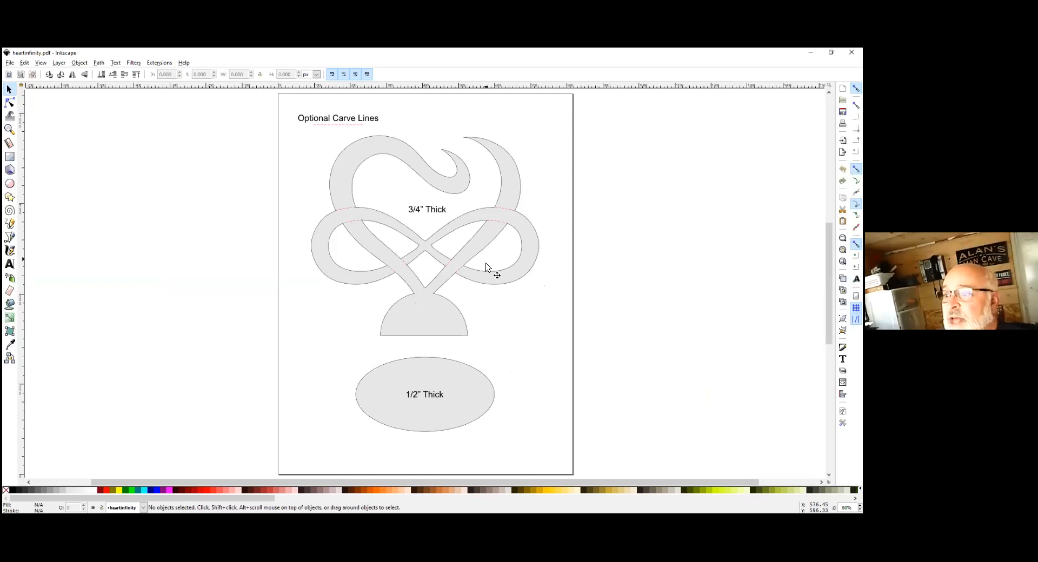
Save a copy of the heart pattern as heartinfinity in Inkscape SVG format in the Exercise files folder.
click(11, 65)
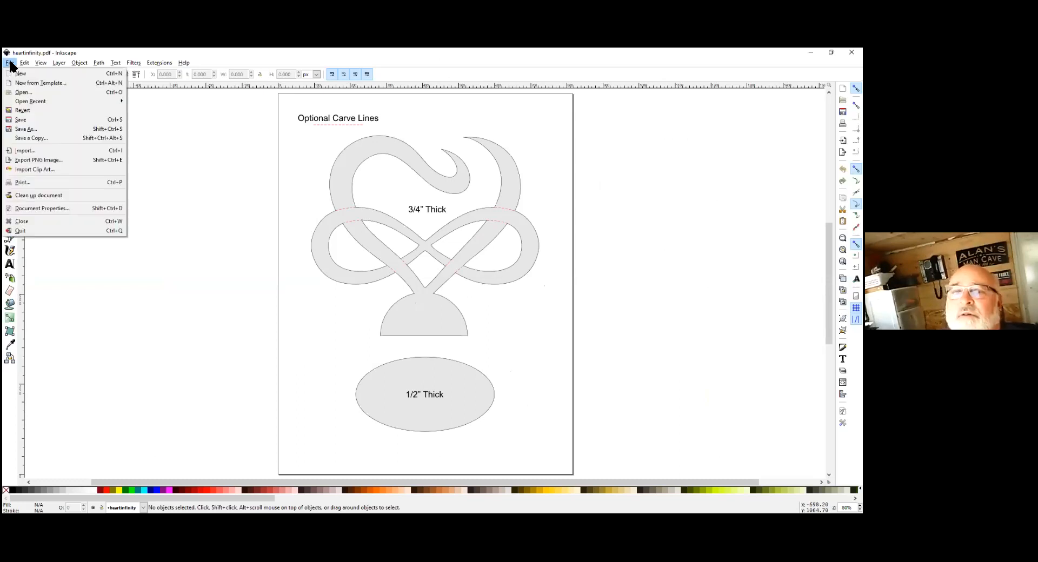
click(31, 138)
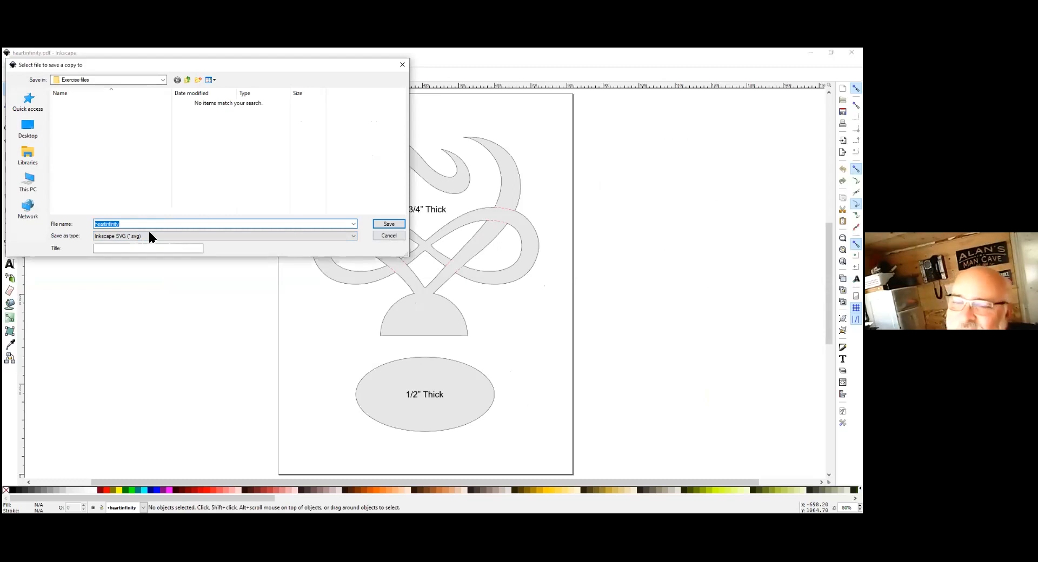
click(388, 224)
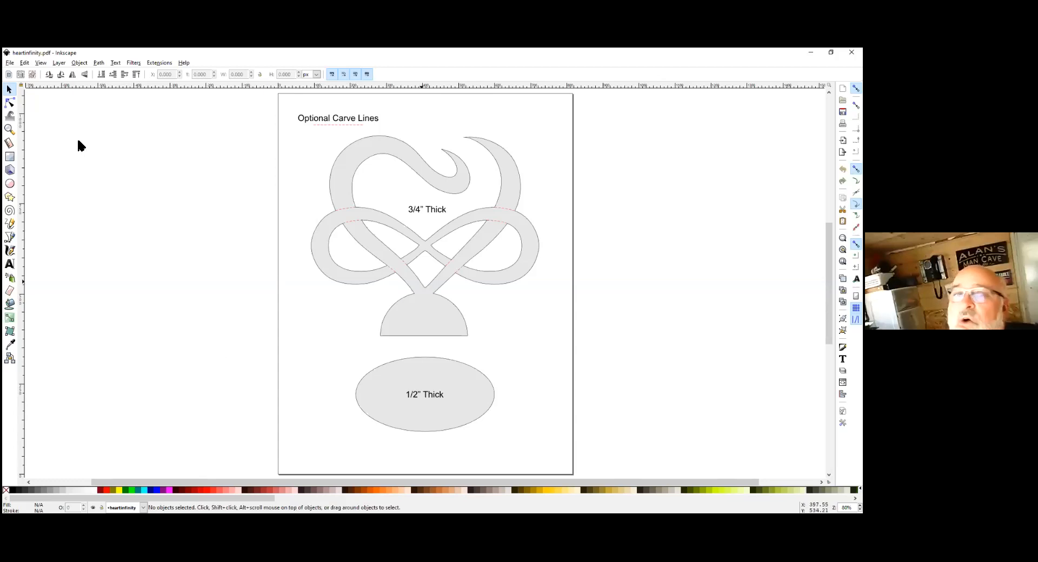
click(10, 64)
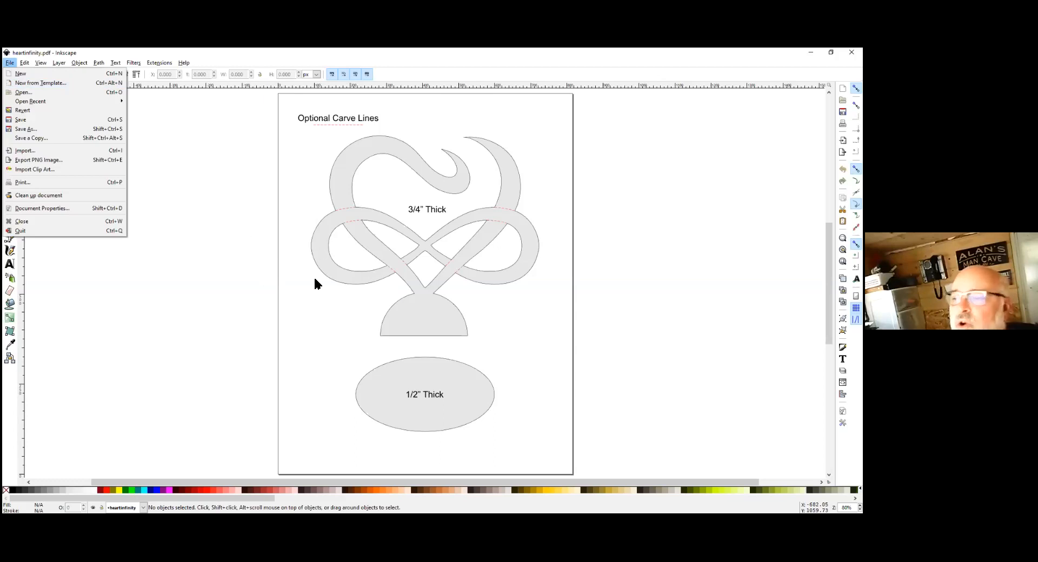
click(445, 290)
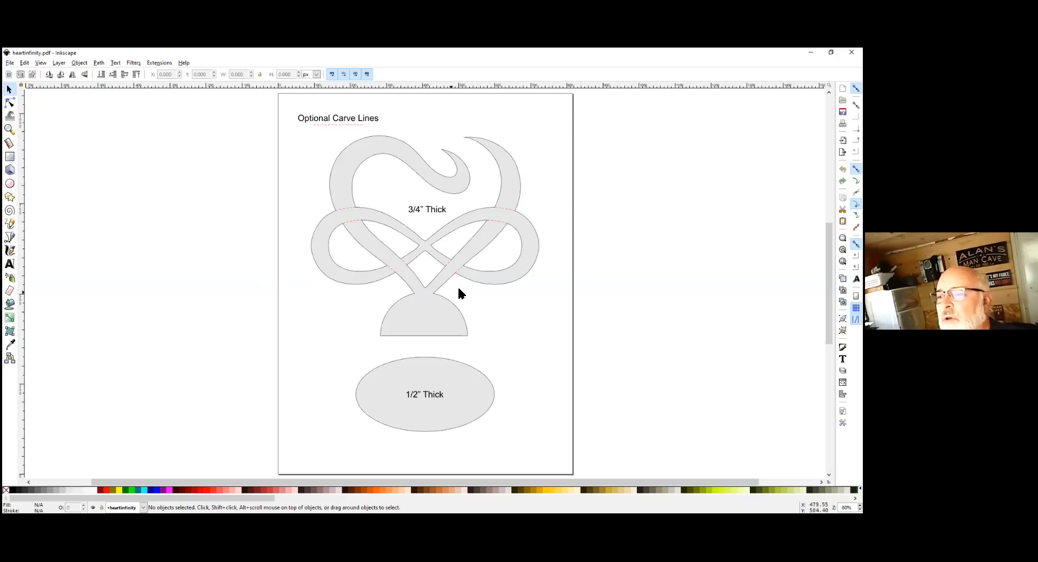
Choose the honeybee PDF from the Exercise files folder for import into the heart pattern document.
scroll(457, 285, down, 2)
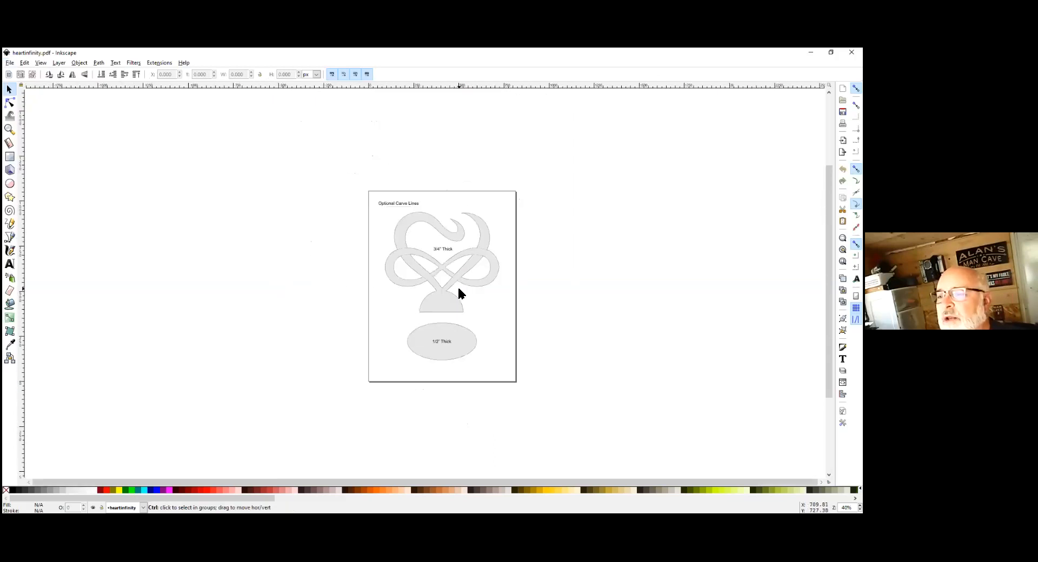
click(10, 64)
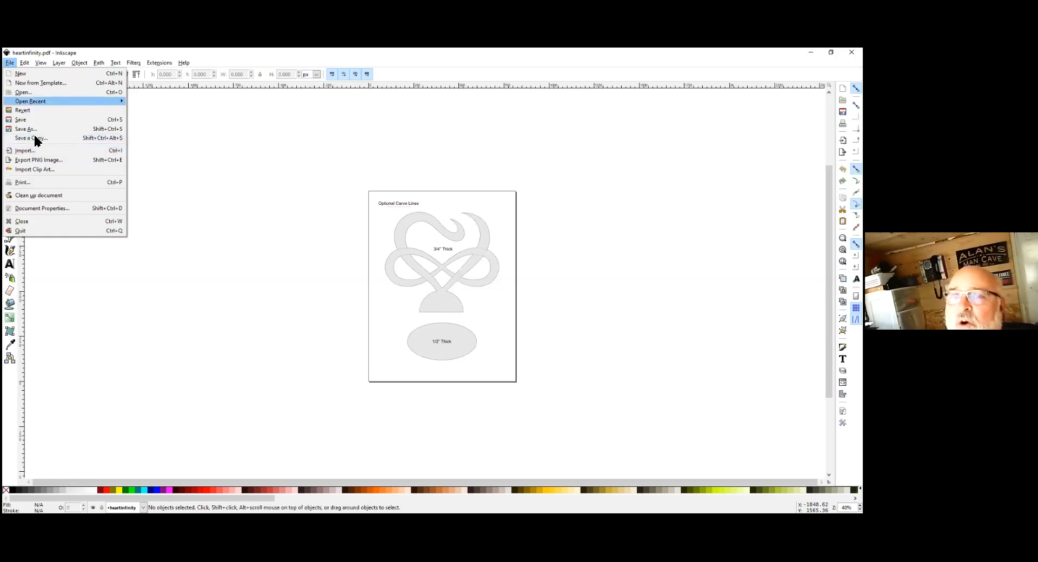
click(24, 153)
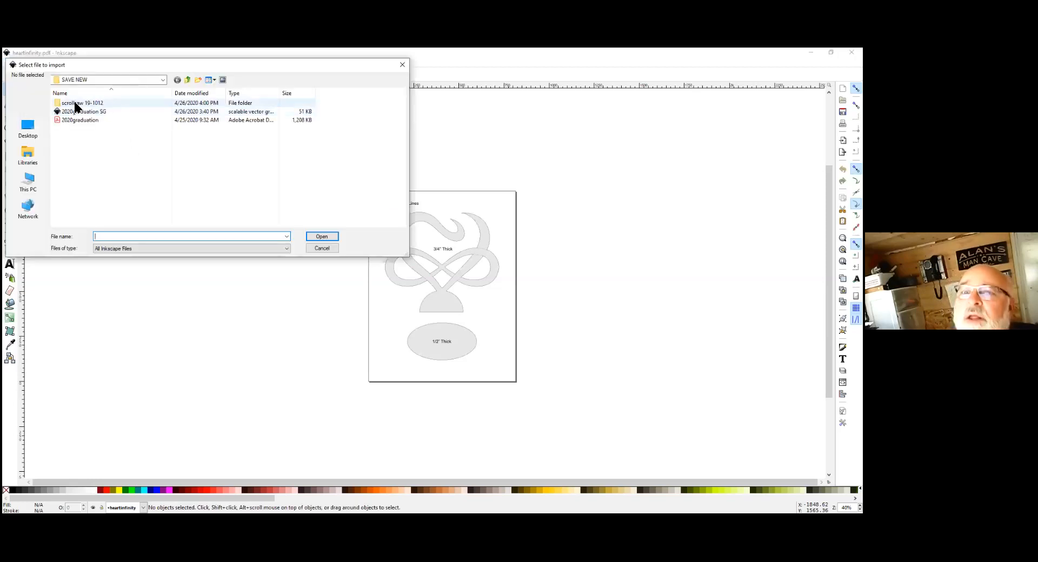
click(162, 80)
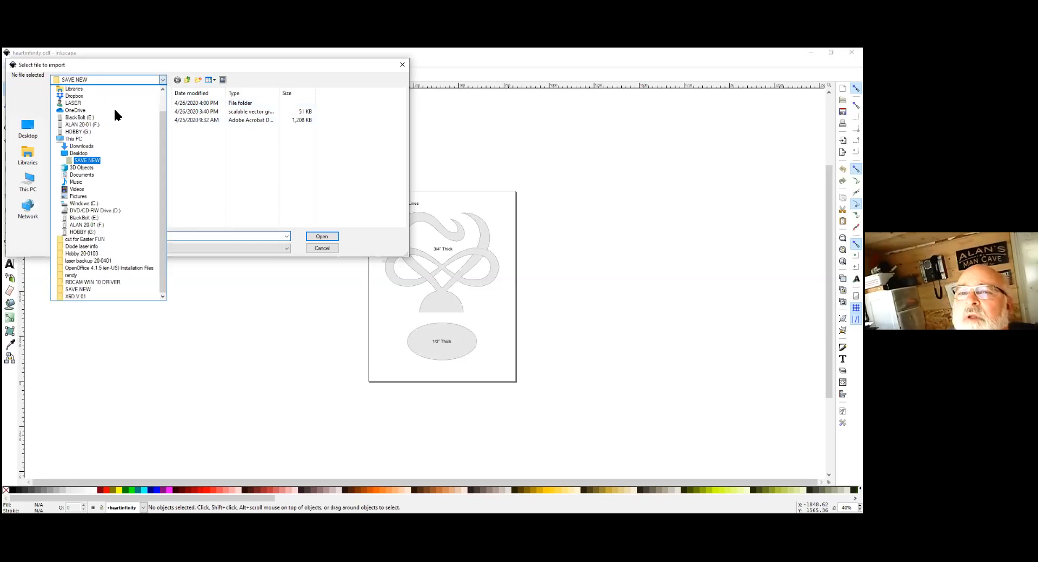
click(83, 125)
double_click(78, 111)
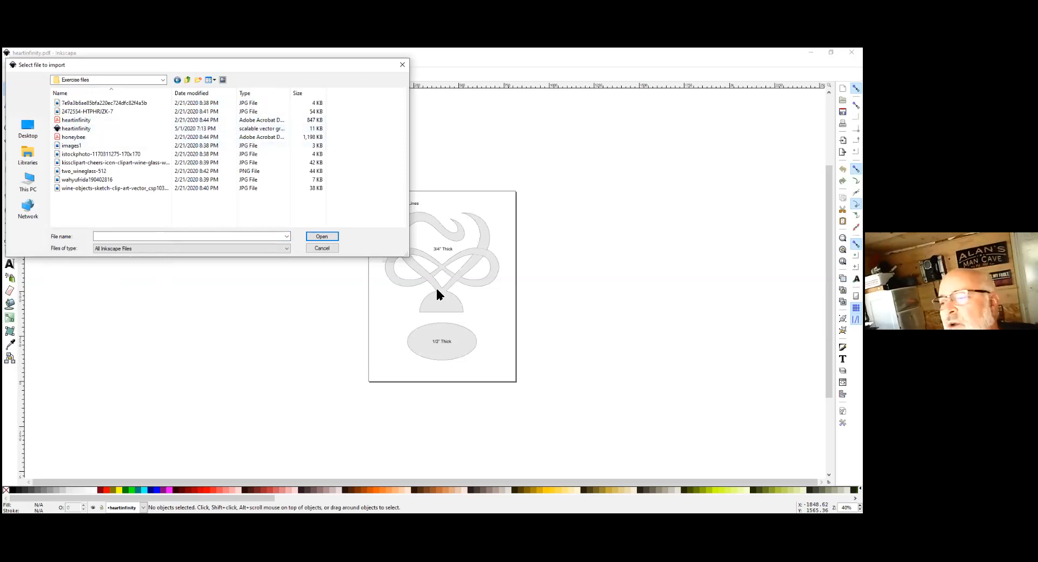
click(78, 138)
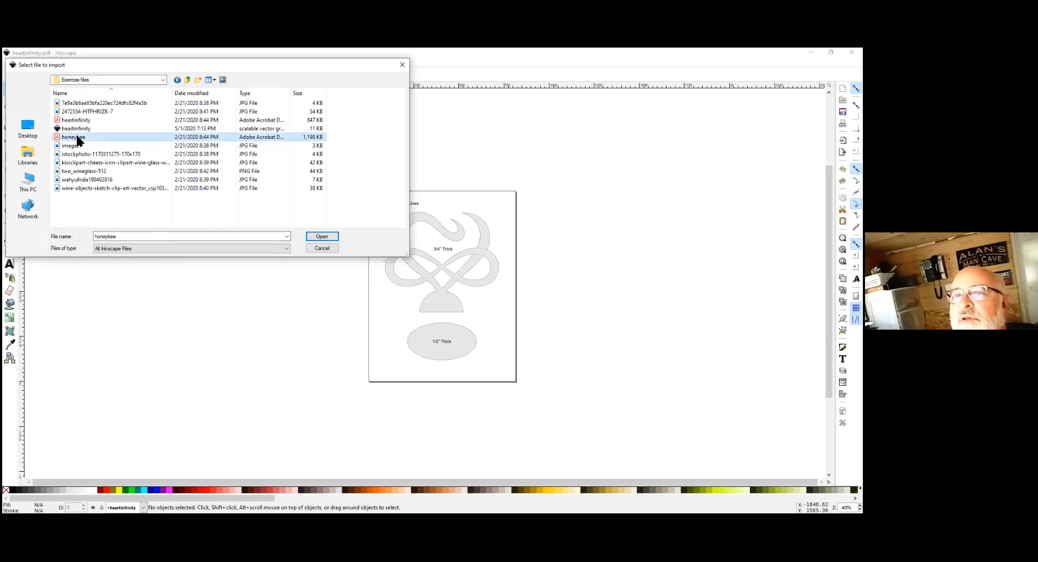
key(Return)
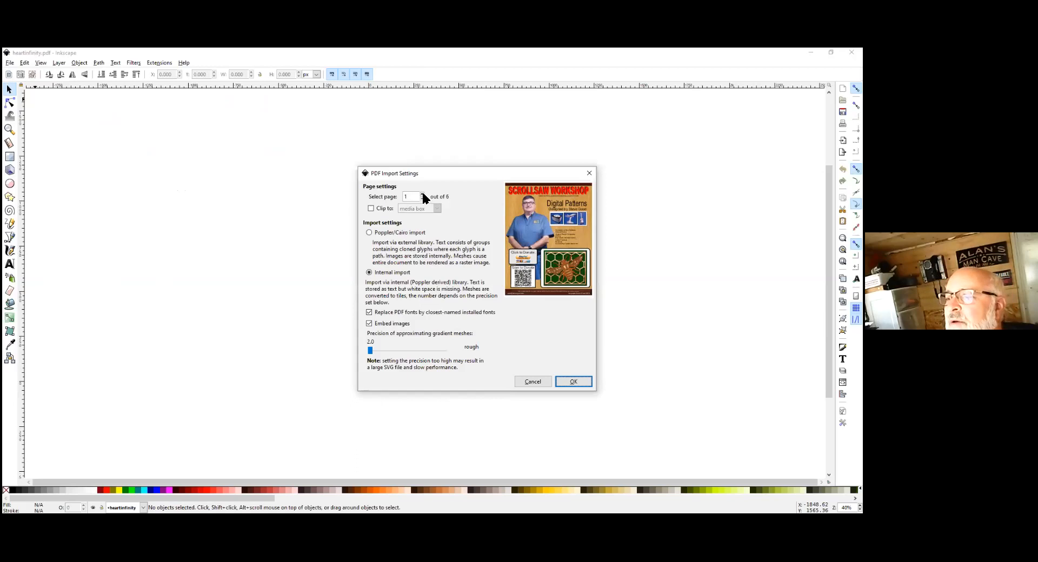
Import page 4 of the honeybee PDF and move the bee up beside the heart pattern's page.
click(422, 194)
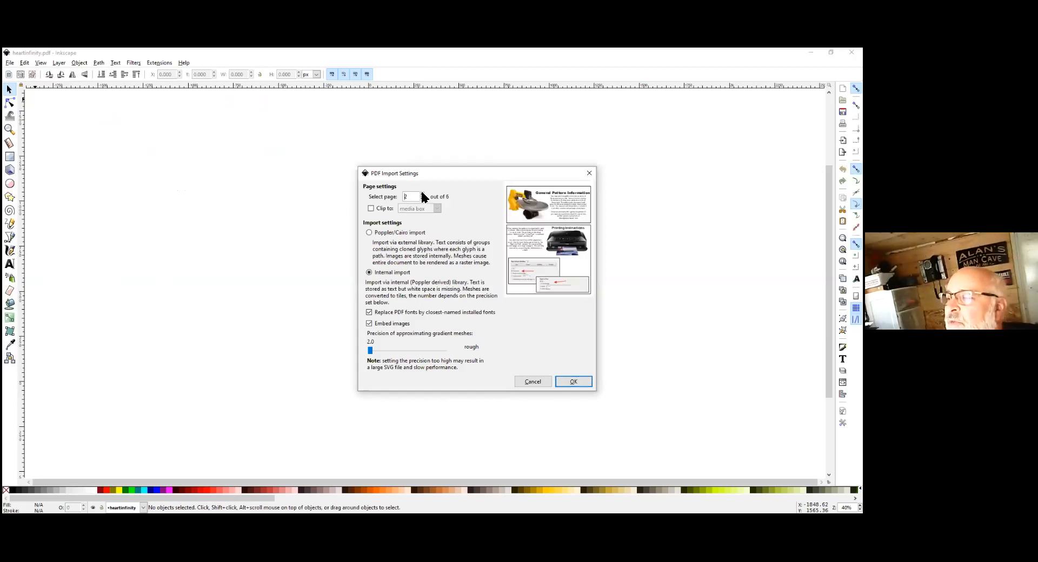
double_click(423, 194)
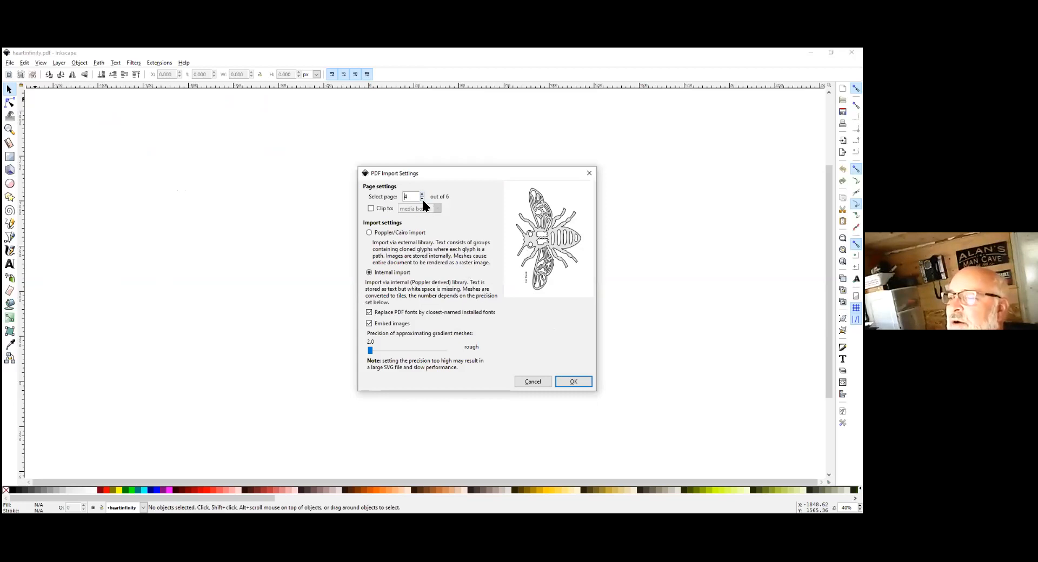
click(574, 382)
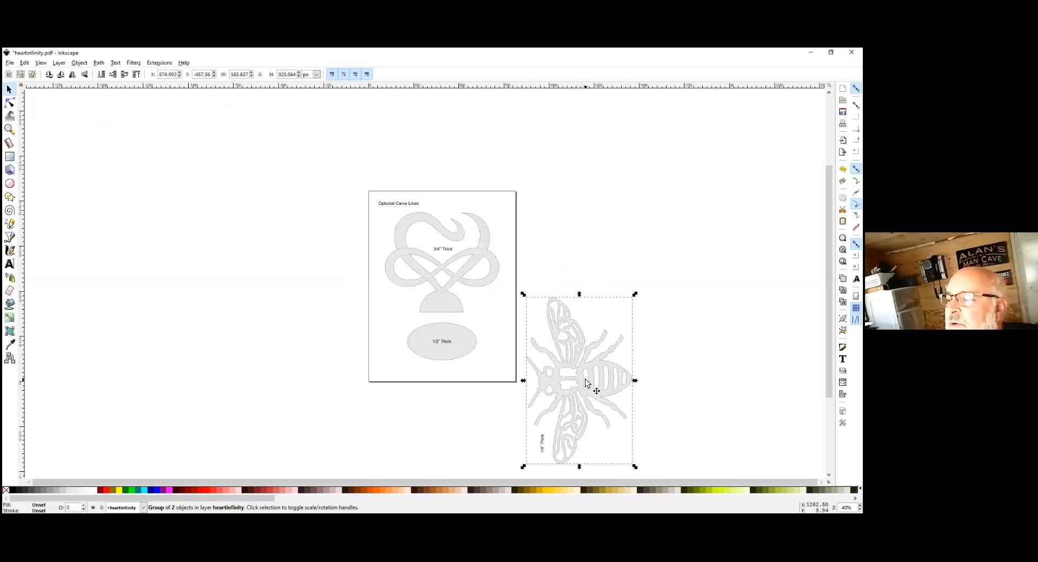
drag(584, 383, 590, 275)
drag(590, 273, 590, 273)
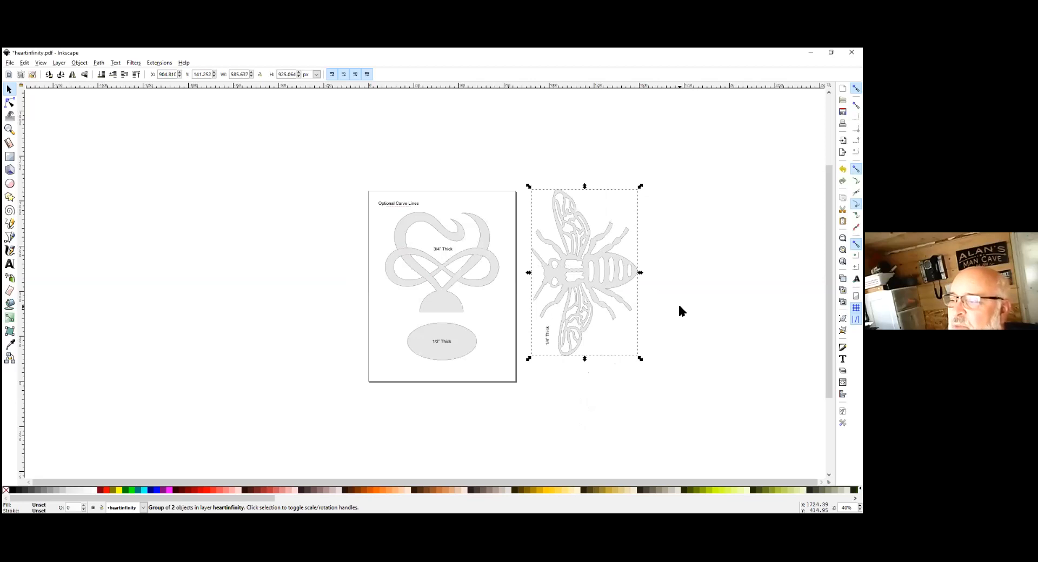
Save the combined drawing as an Inkscape SVG named "heartinfinity and bee" in the Exercise files folder.
click(10, 63)
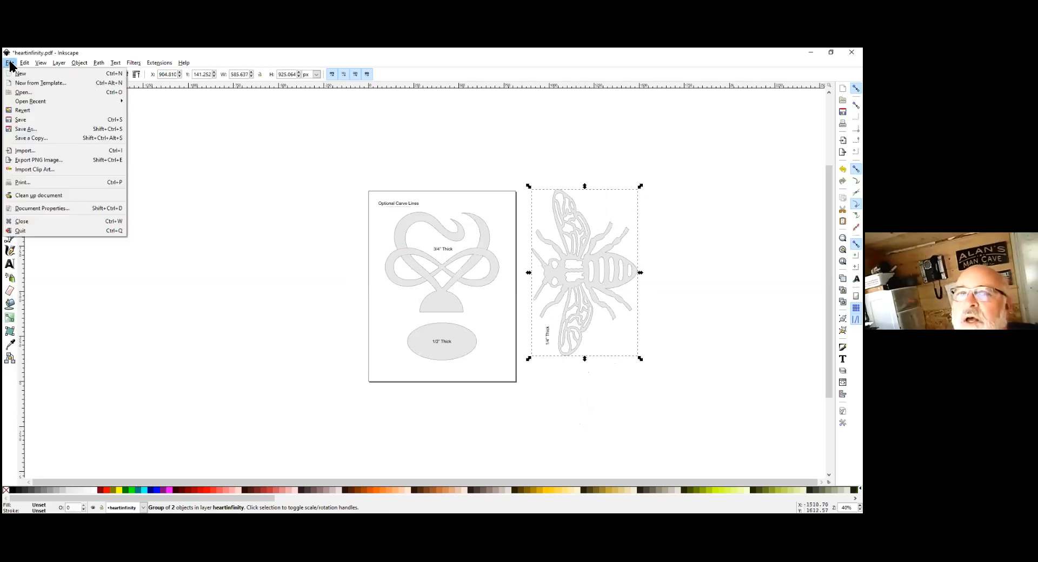
click(33, 133)
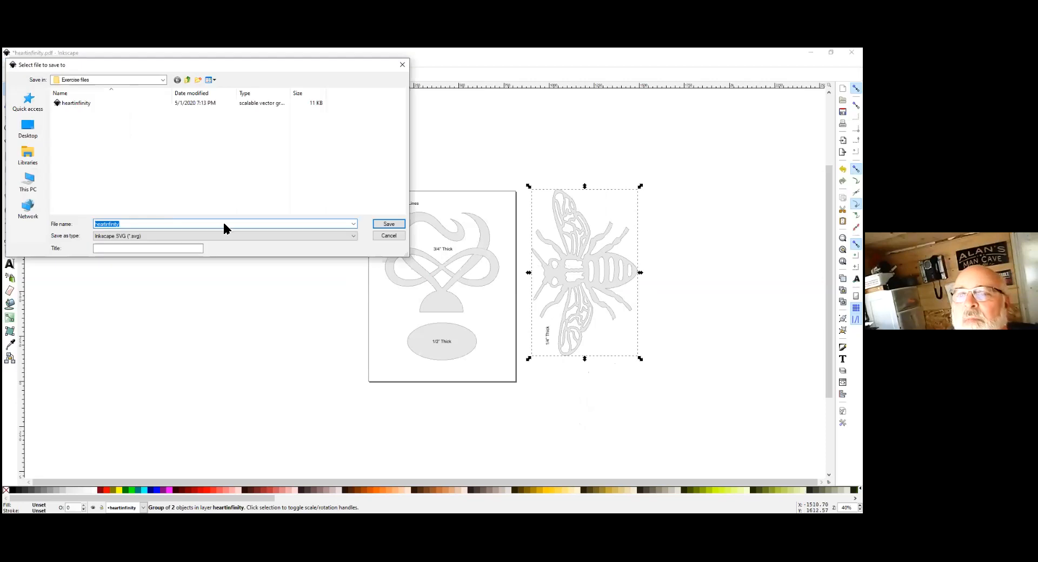
click(142, 226)
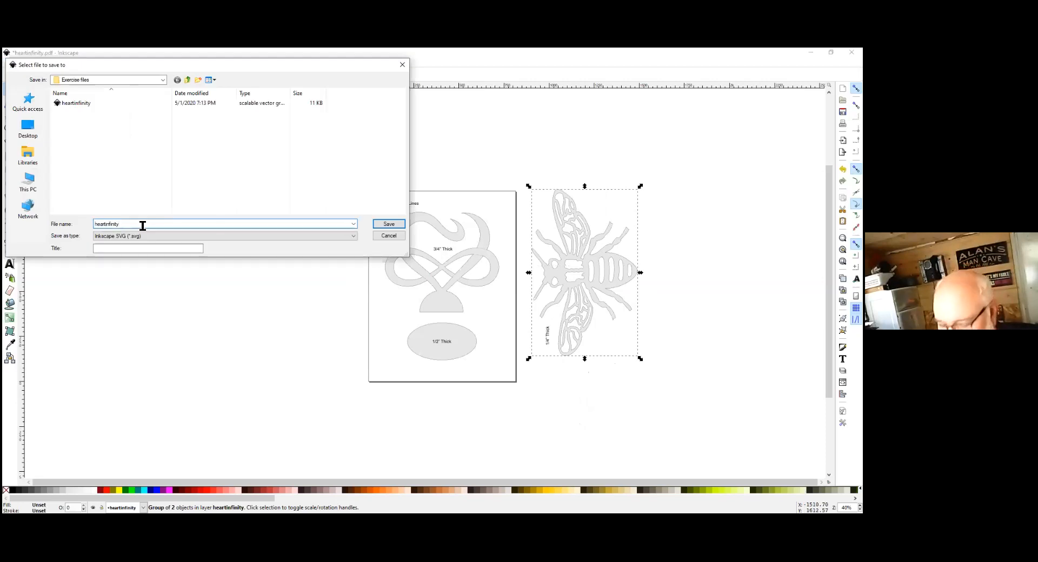
text(and bee)
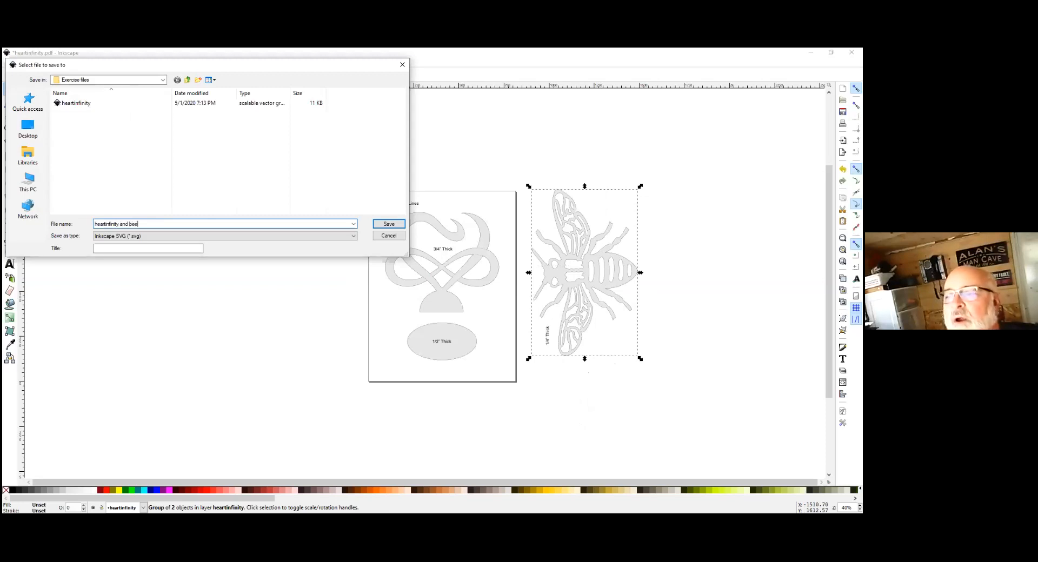
key(Return)
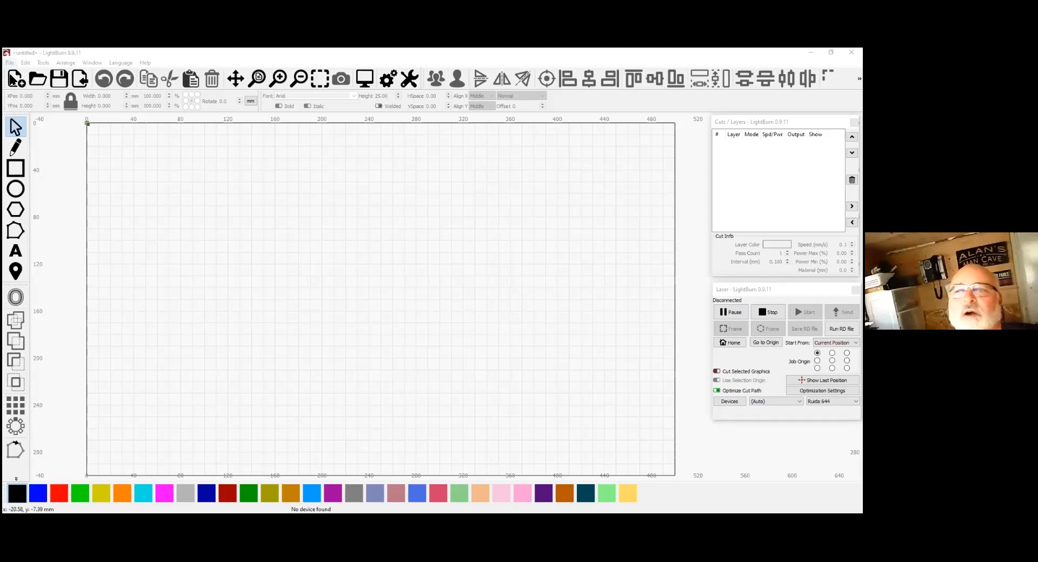
Browse to the Exercise files folder inside Laser 201 class on the ALAN 20-01 (F:) drive to open a file.
click(37, 80)
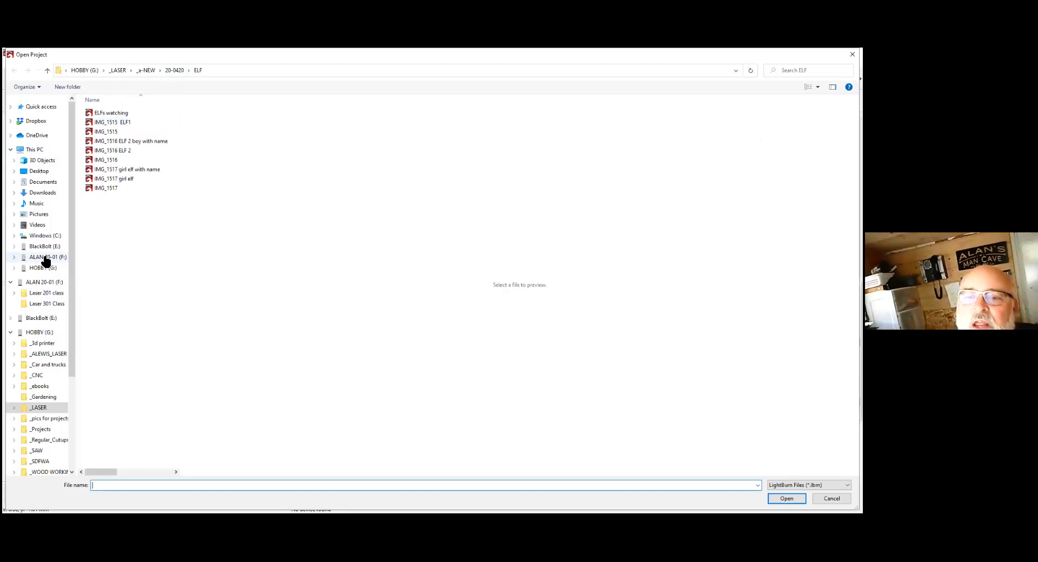
click(46, 258)
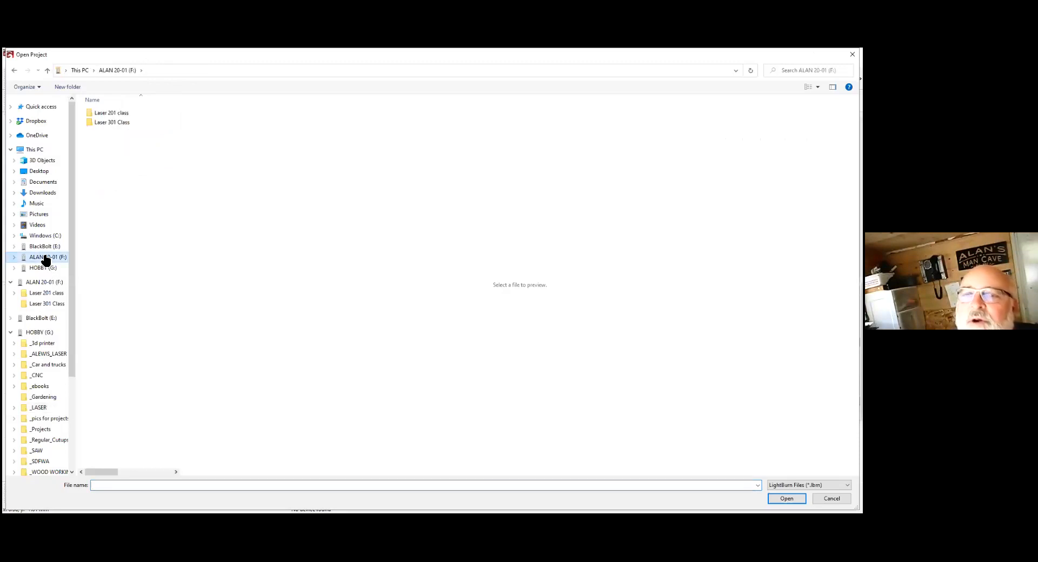
double_click(104, 117)
click(114, 125)
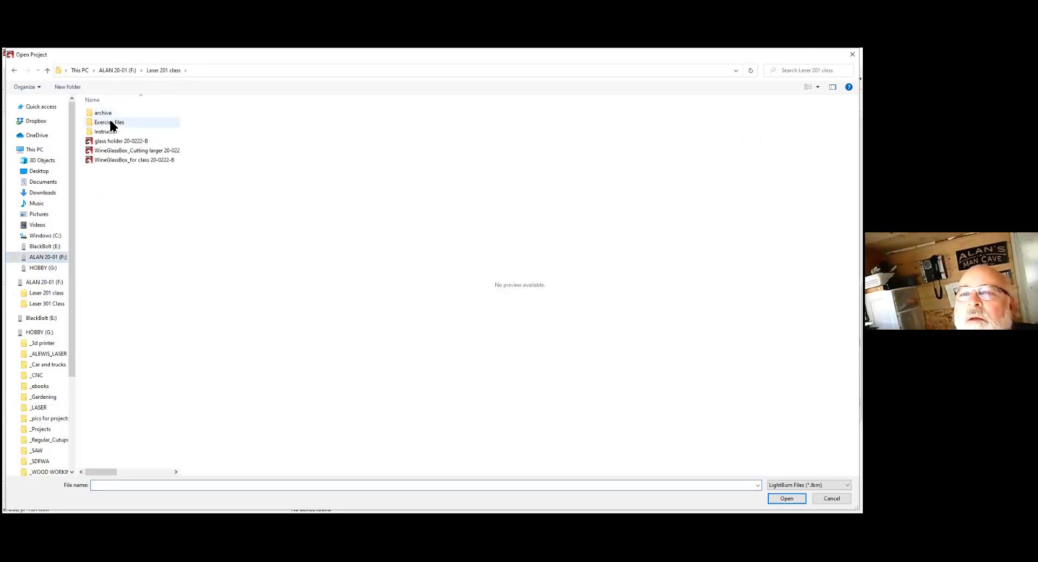
double_click(114, 123)
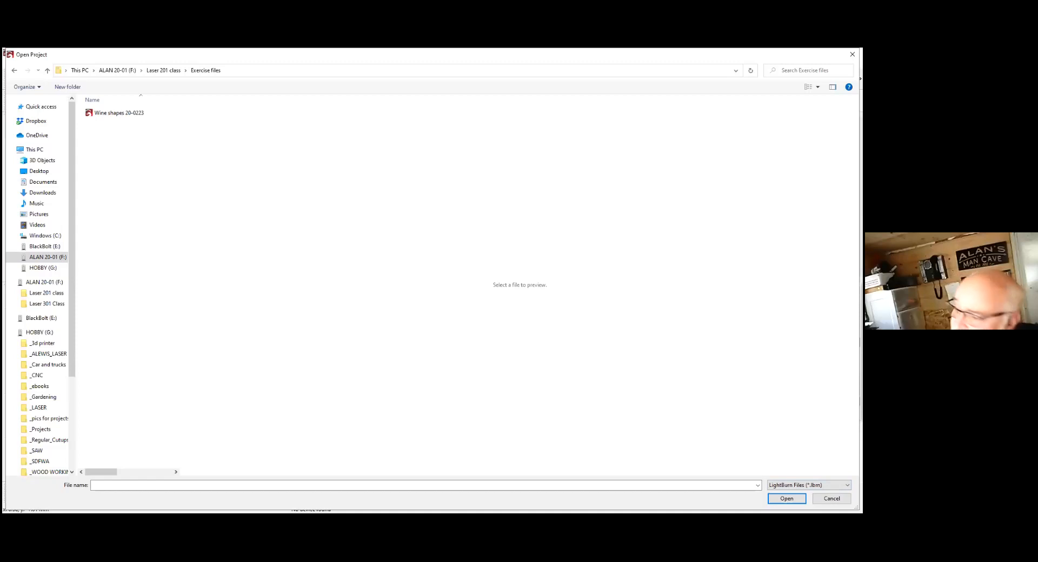
List all supported file types and open the "heartinfinity and bee" SVG, acknowledging the unsupported text notice.
click(809, 485)
click(800, 499)
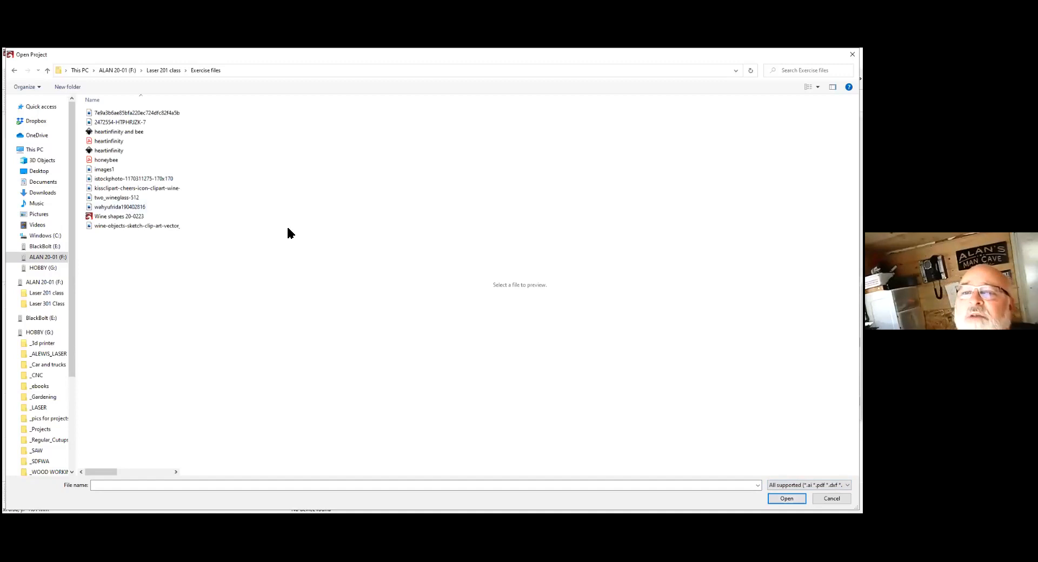
click(106, 133)
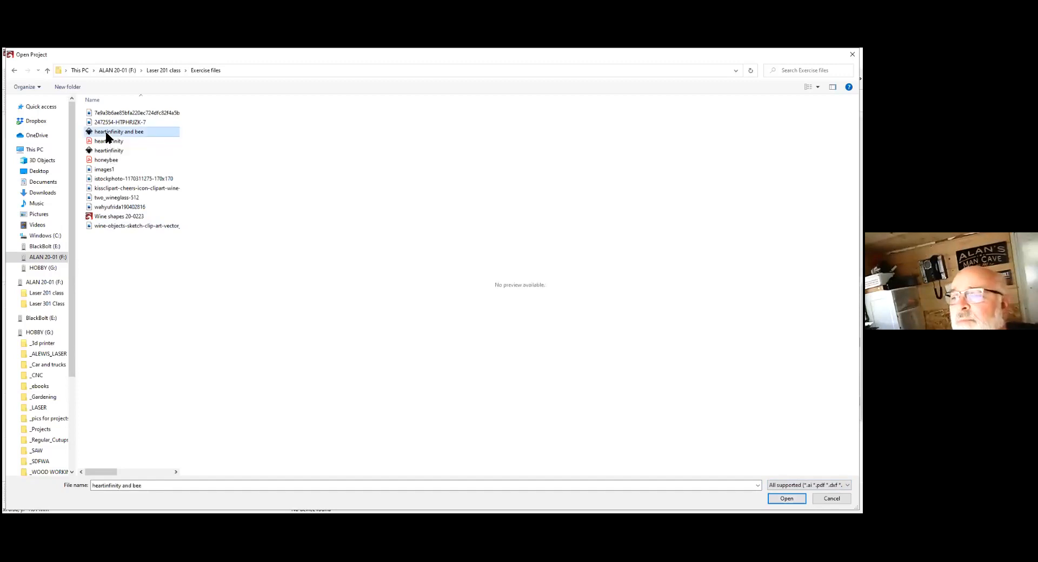
key(Return)
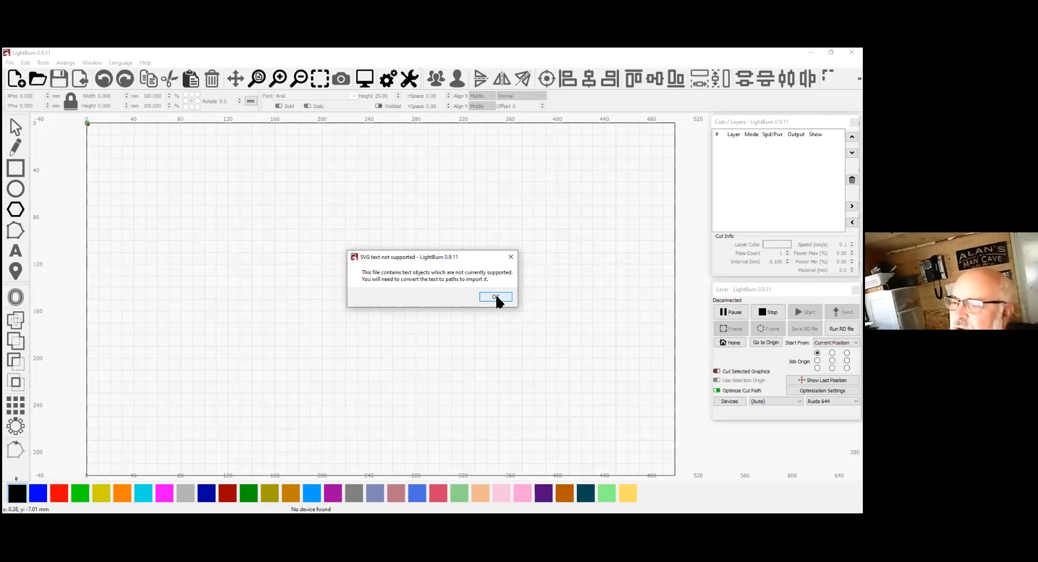
click(496, 298)
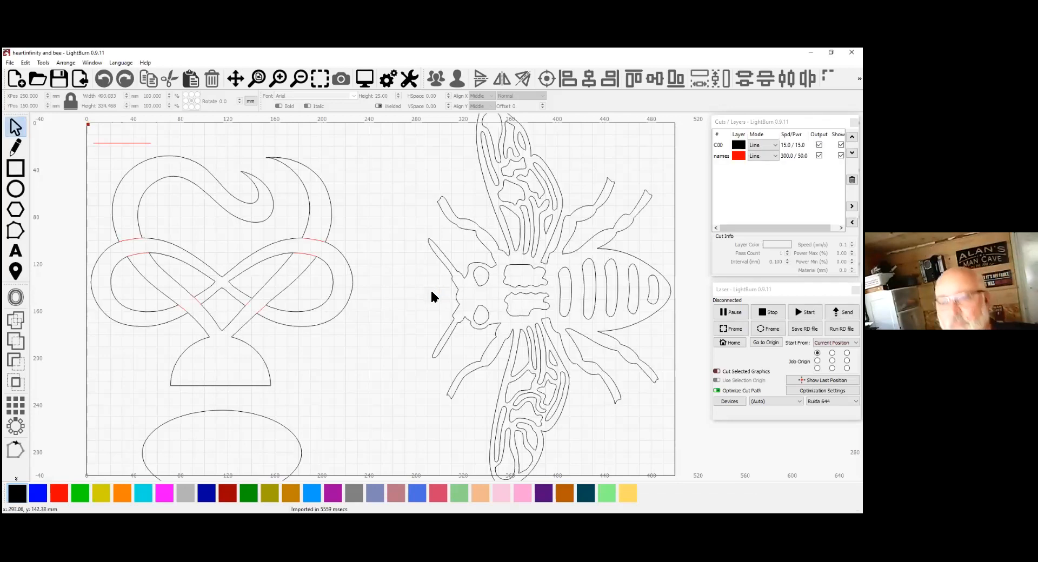
scroll(432, 297, down, 1)
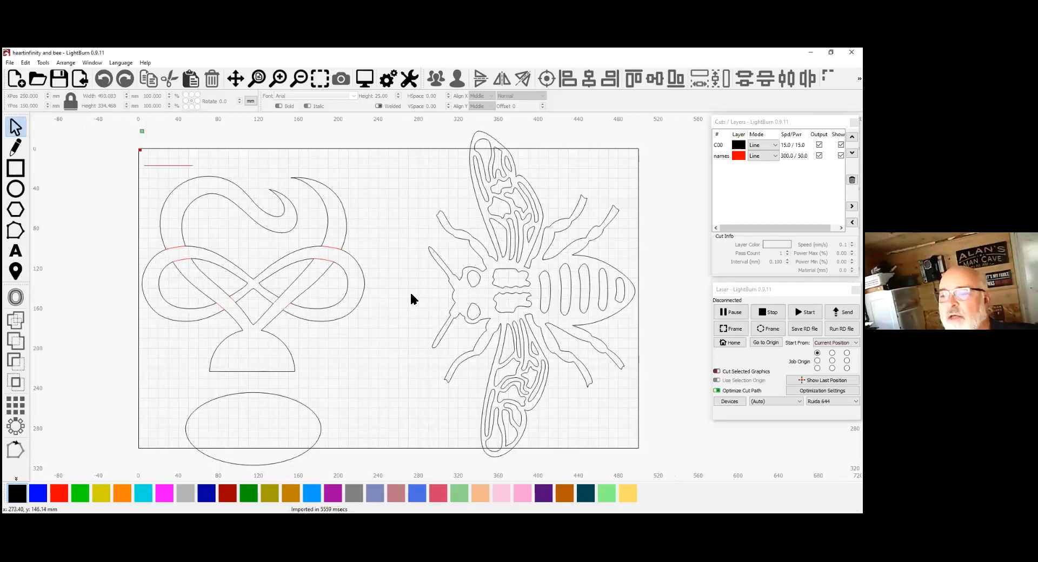
scroll(414, 299, down, 1)
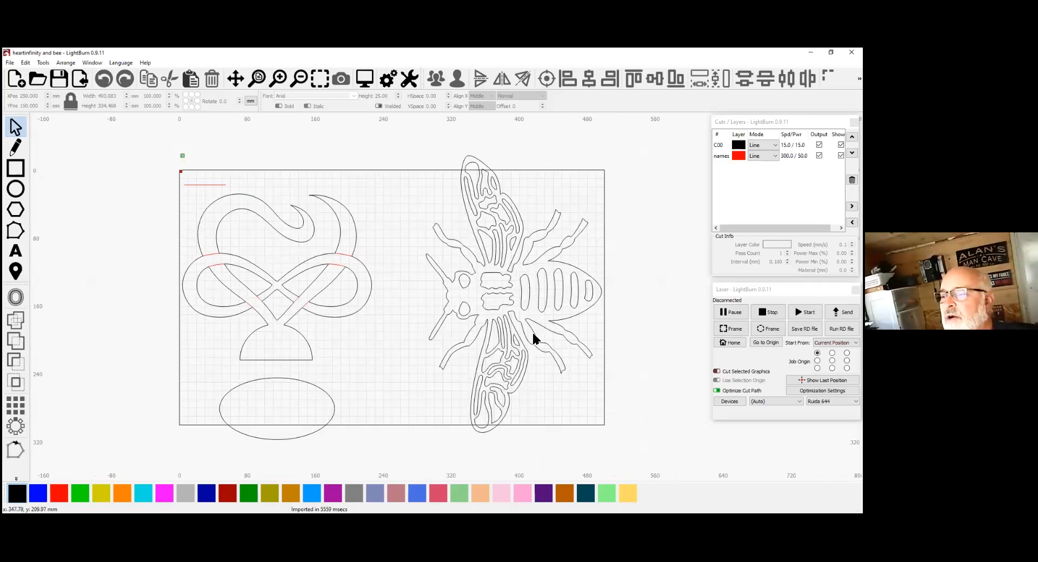
Ungroup the imported drawing into separate objects and select only the bee.
click(524, 369)
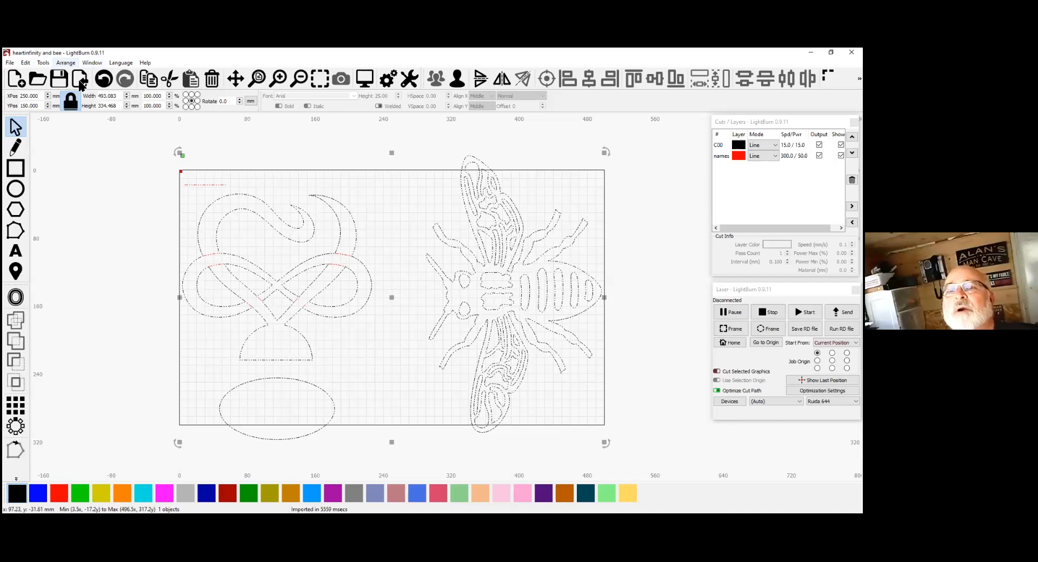
click(65, 63)
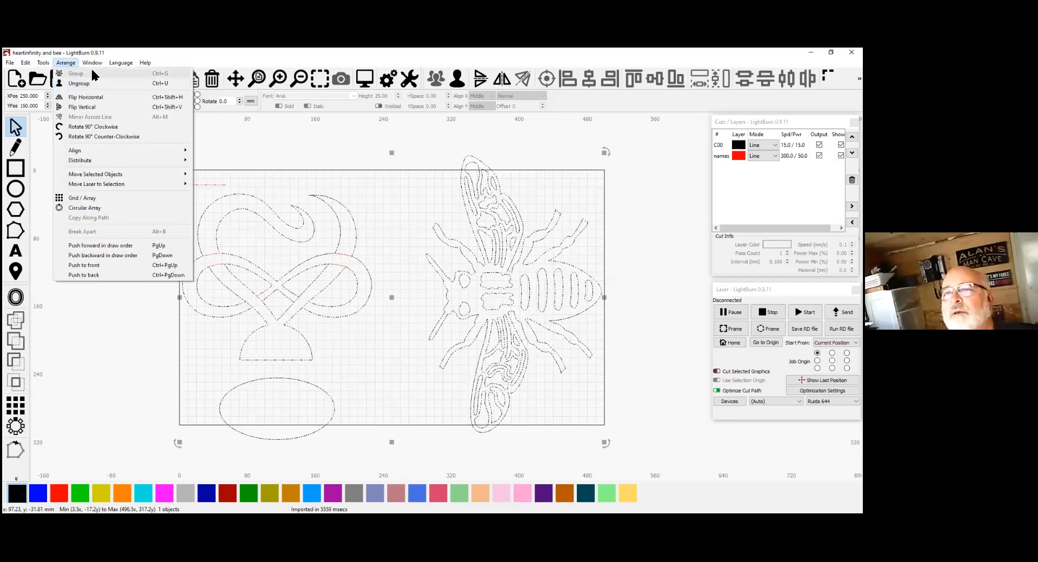
click(439, 111)
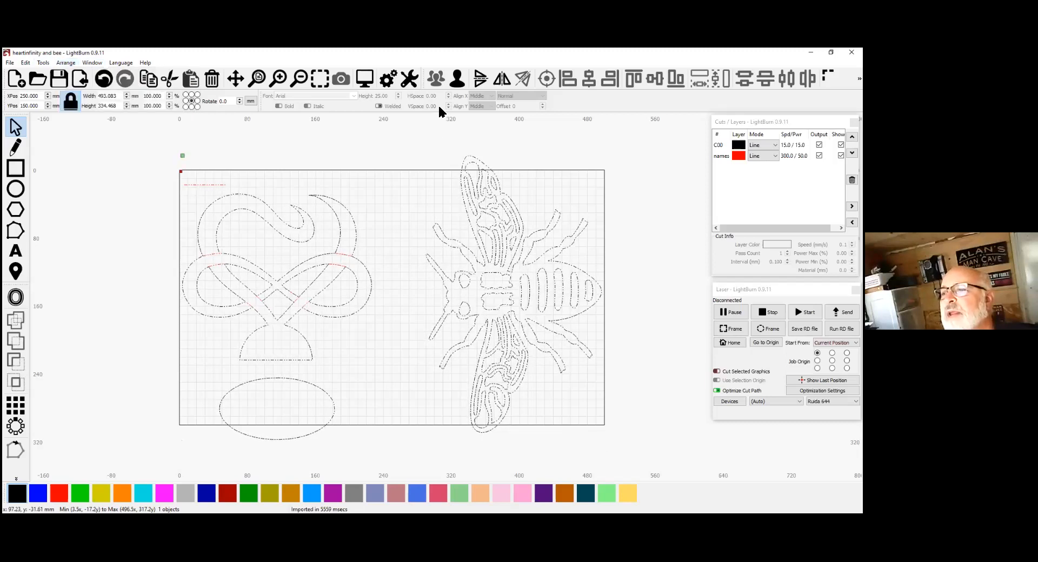
key(Escape)
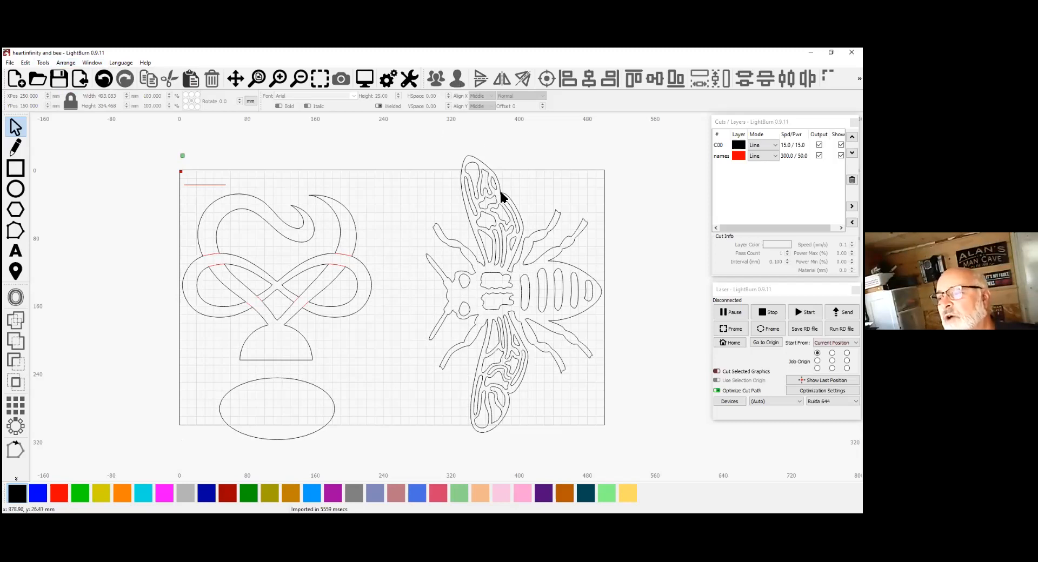
key(ctrl+a)
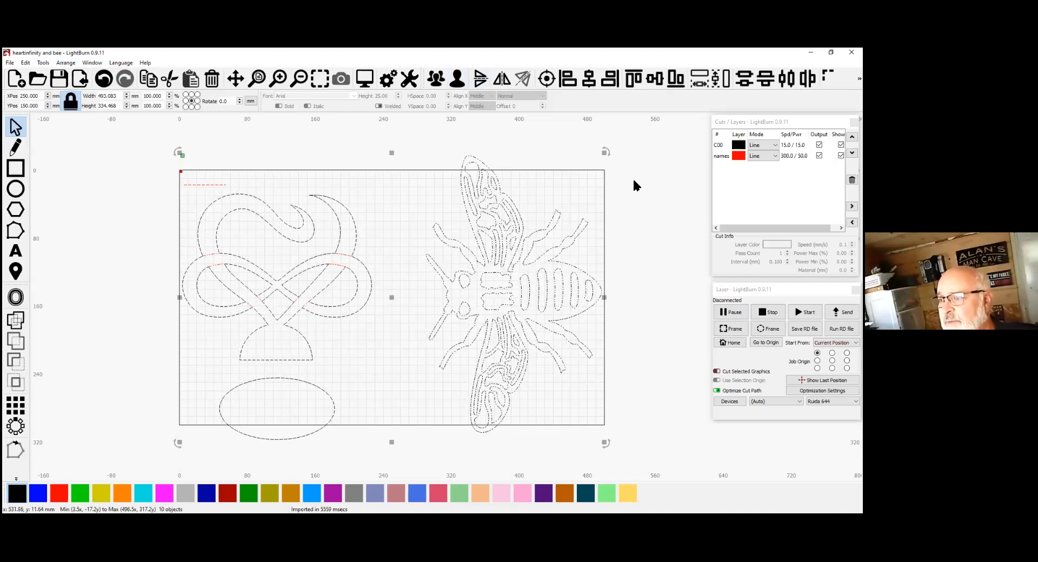
click(515, 215)
click(518, 216)
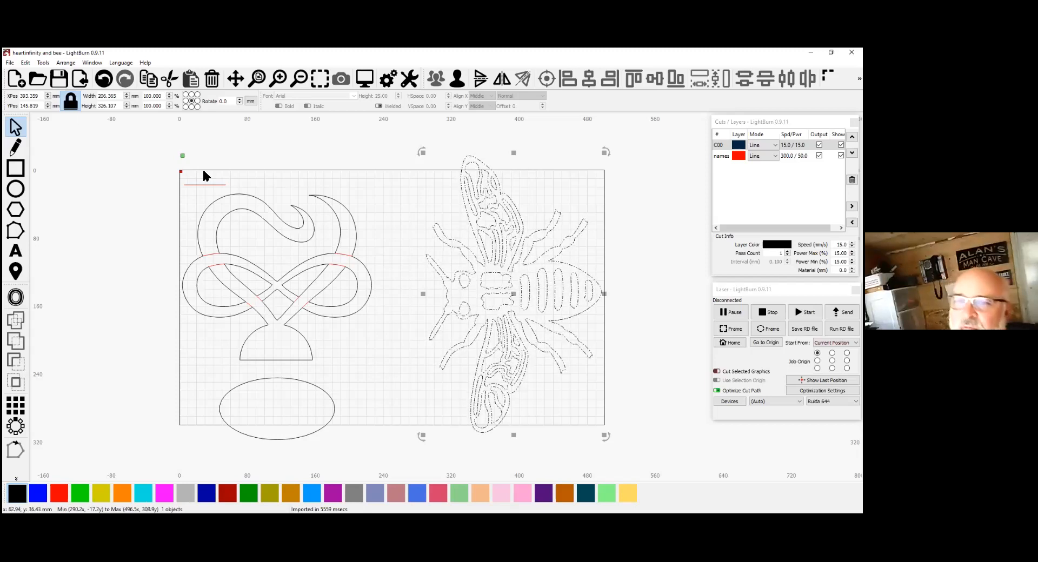
Try setting the bee's height to 100 mm with the aspect ratio unlocked, and undo the resize.
click(71, 100)
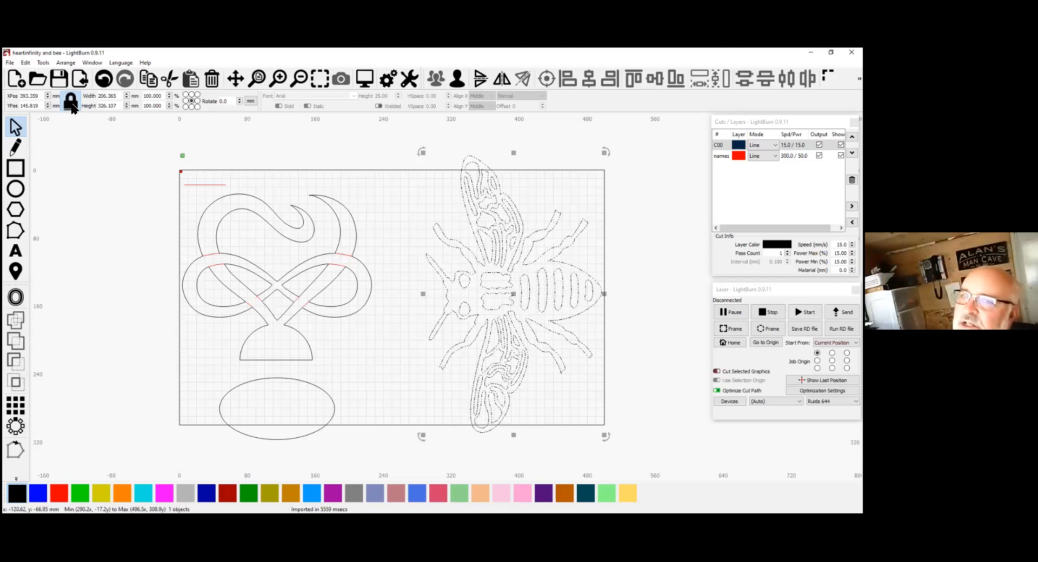
click(71, 101)
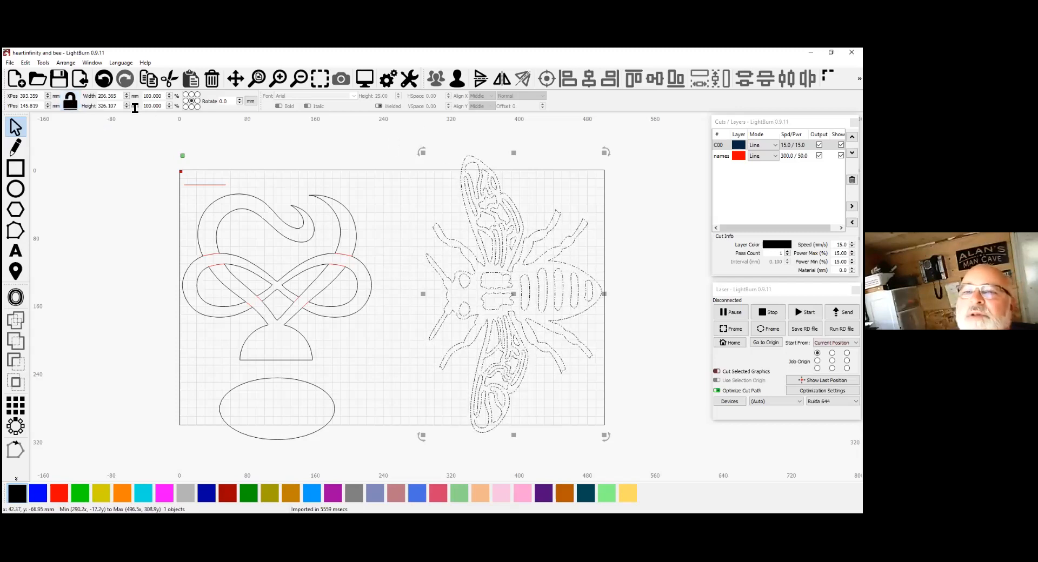
drag(119, 105, 89, 109)
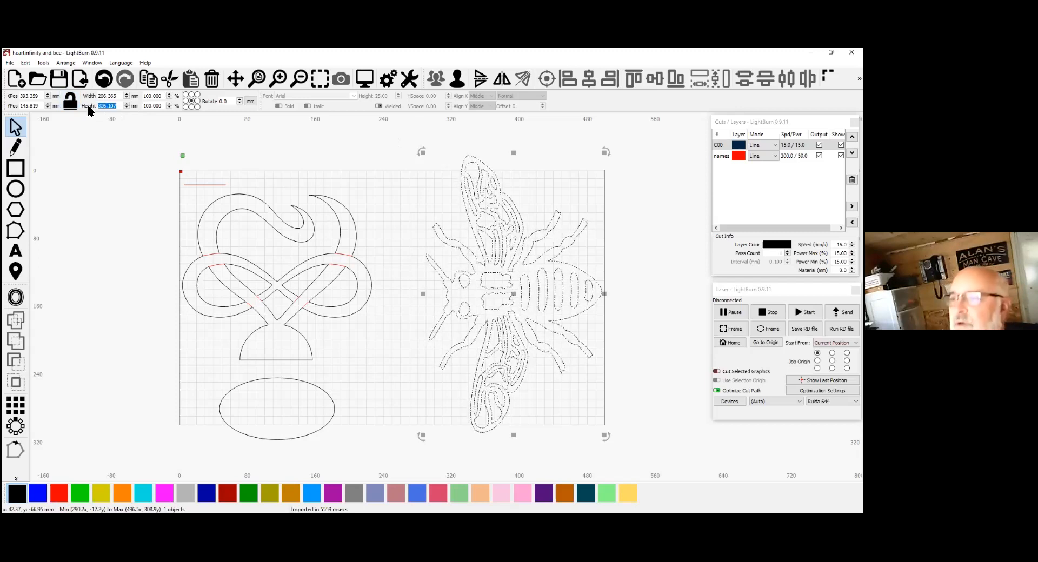
text(100)
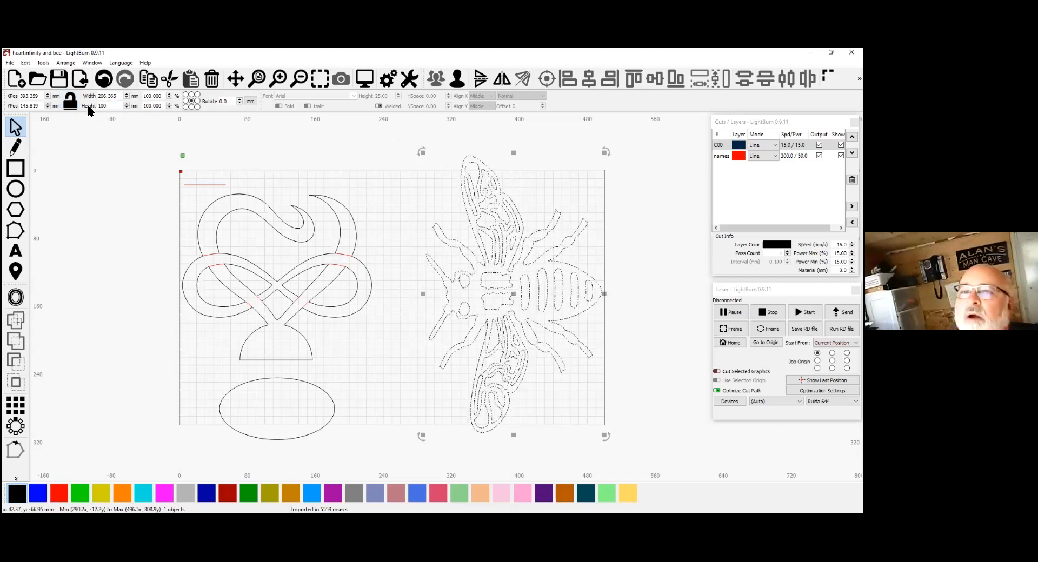
key(Return)
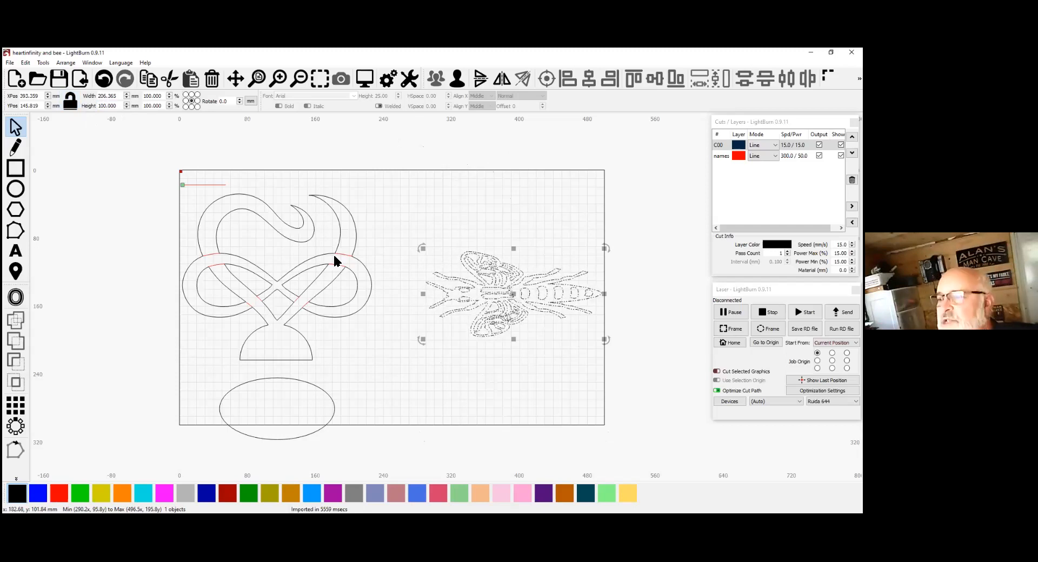
key(ctrl+z)
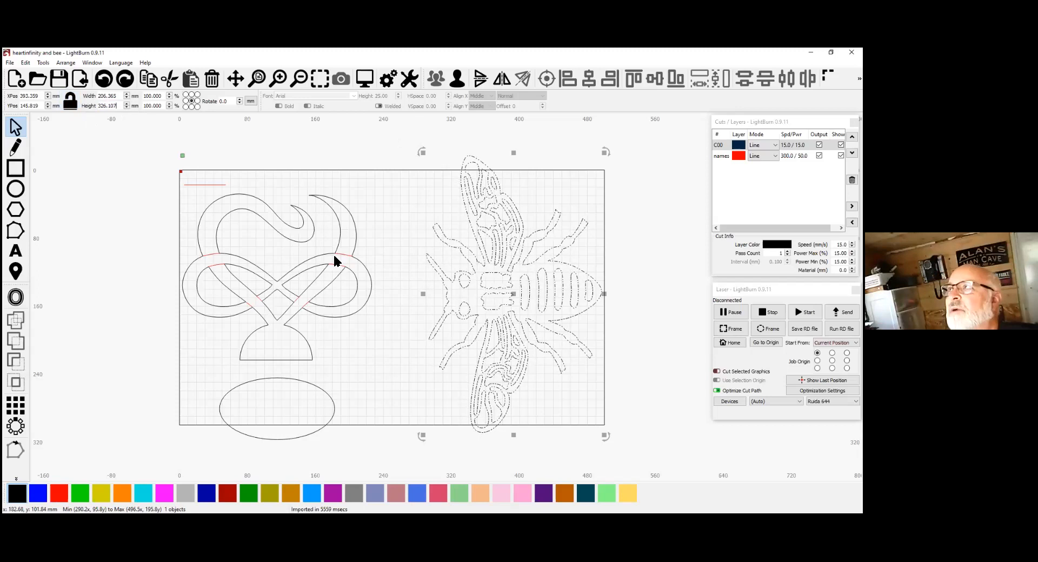
Lock the aspect ratio and set the bee's height to 100 mm.
click(71, 103)
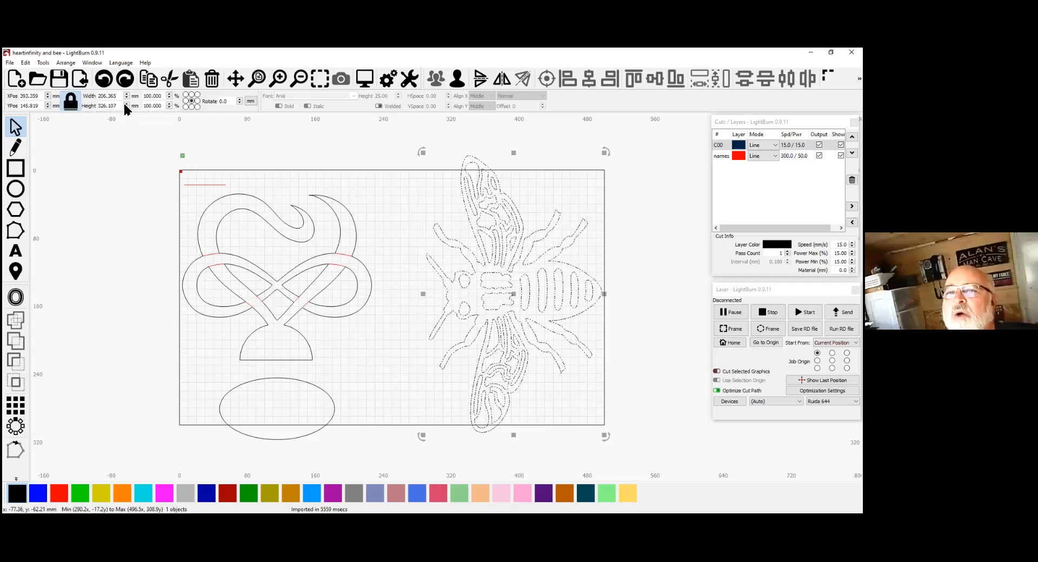
drag(120, 105, 98, 106)
text(100)
key(Return)
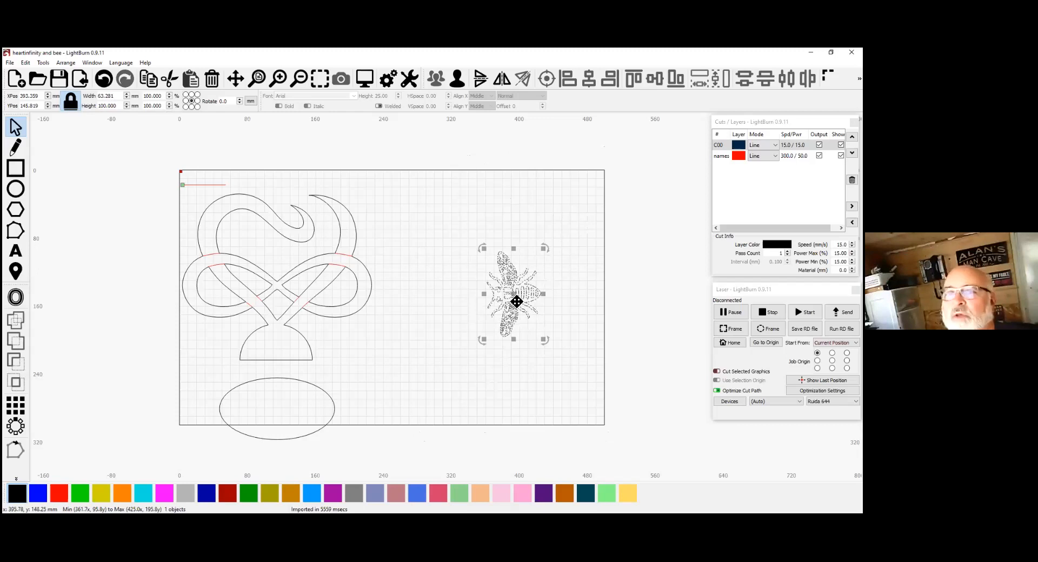
Move the bee onto the heart's upper right curve and rotate it to sit at a slant there.
drag(518, 295, 362, 230)
drag(368, 161, 351, 212)
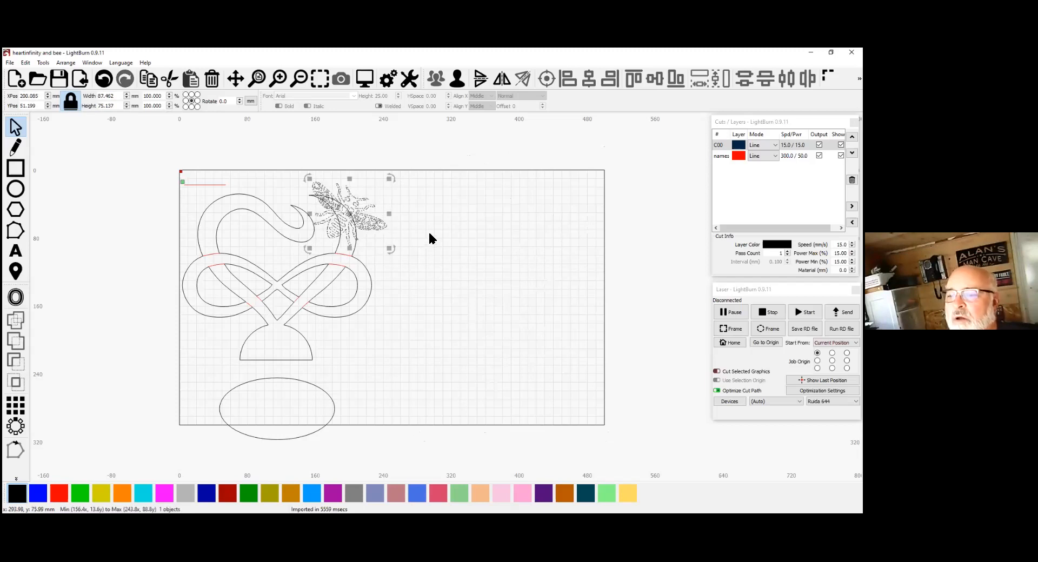
mouse_move(350, 212)
mouse_down()
mouse_move(421, 218)
mouse_move(345, 223)
mouse_move(353, 219)
mouse_up()
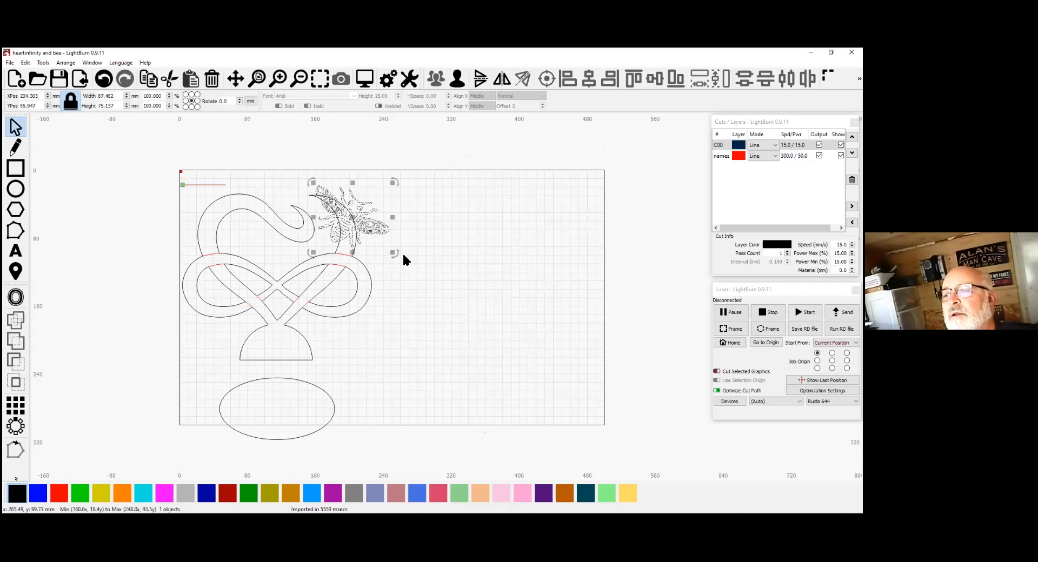
Move the bee off the heart to about X 257, Y 52 mm and clear the selection.
click(480, 264)
drag(360, 220, 403, 218)
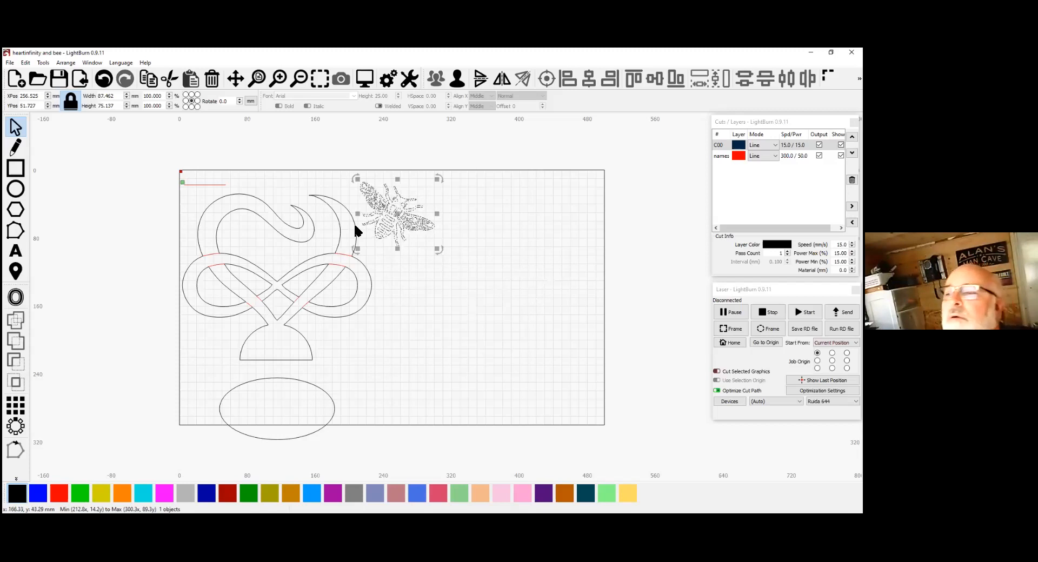
click(10, 64)
click(177, 142)
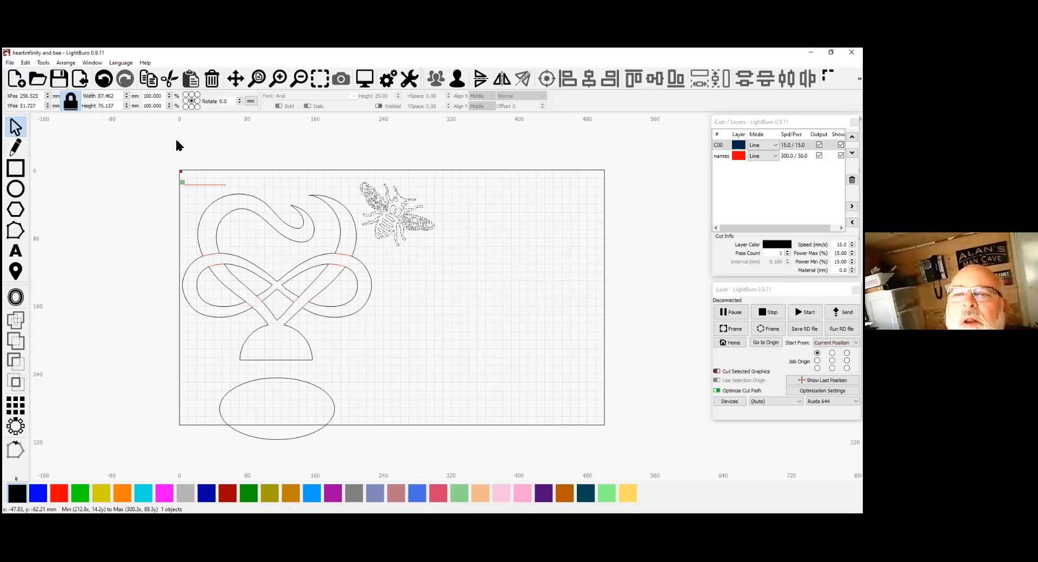
click(178, 145)
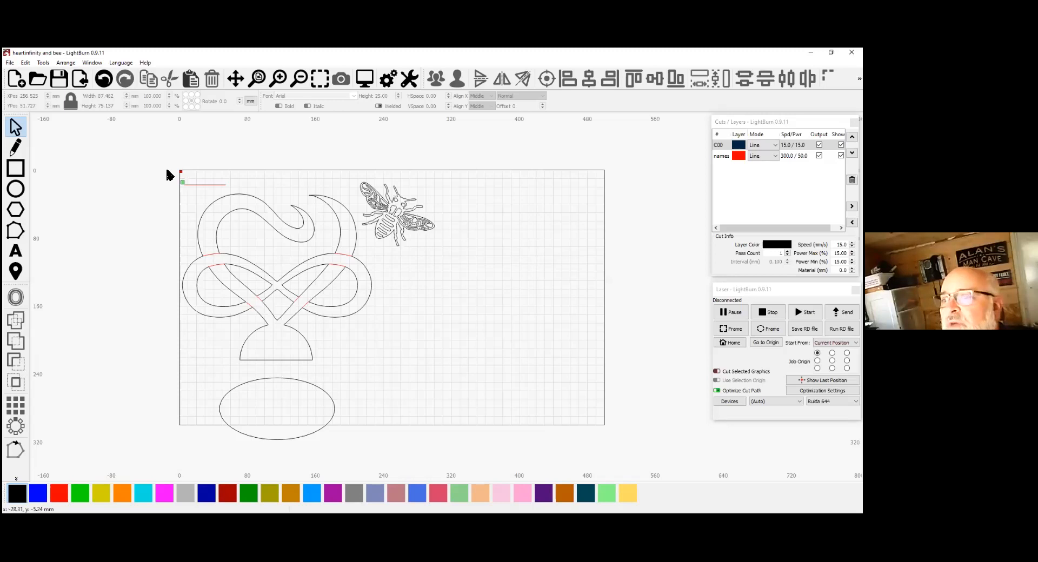
Delete the short red line above the heart pattern and move the bee farther from the heart, to about X 308, Y 54 mm.
click(210, 185)
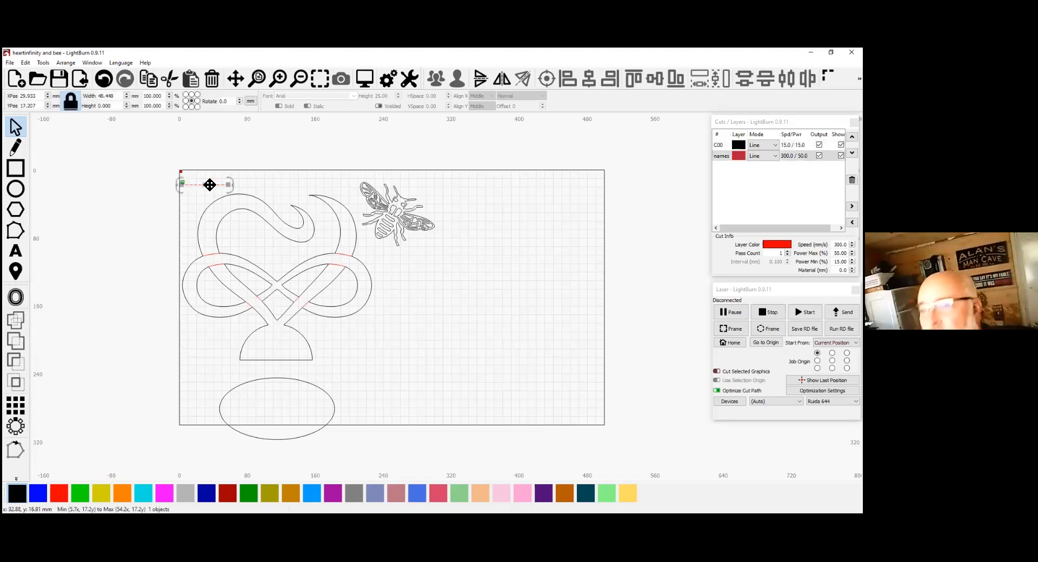
key(Delete)
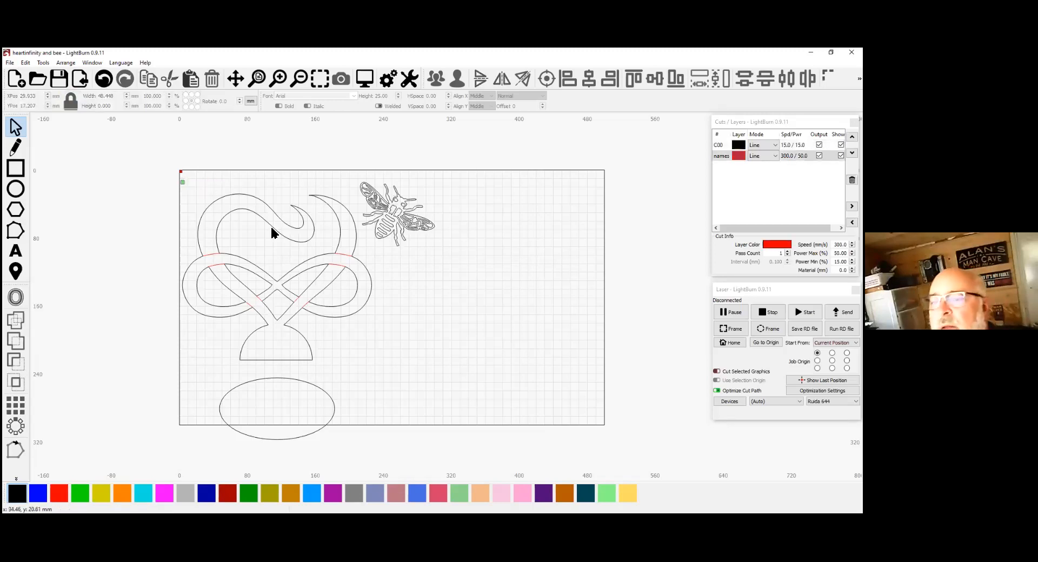
click(396, 217)
drag(398, 216, 442, 219)
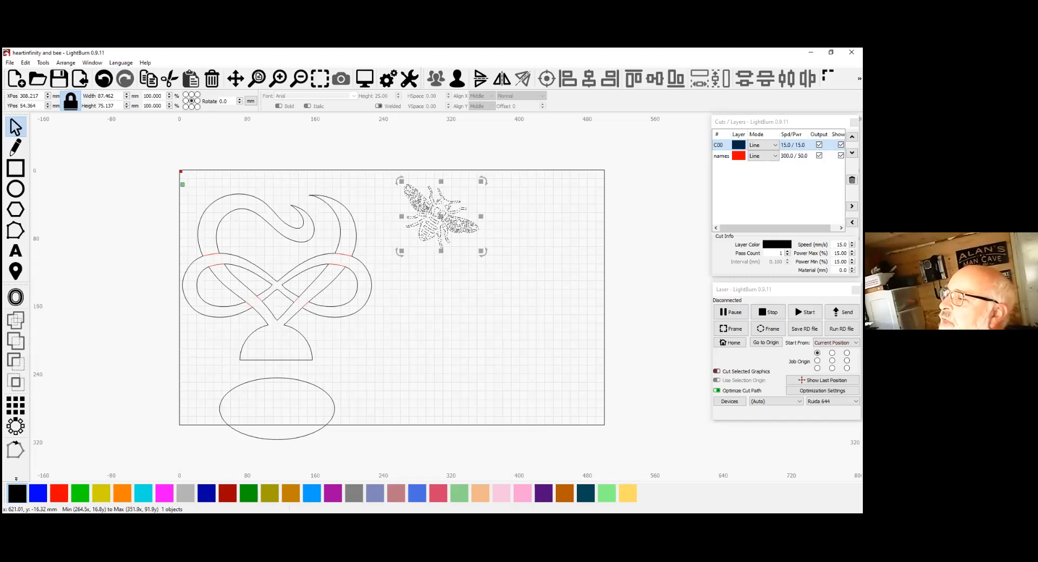
Set the red names layer to 25% maximum and 8% minimum power, and move it first in the layer order.
click(763, 145)
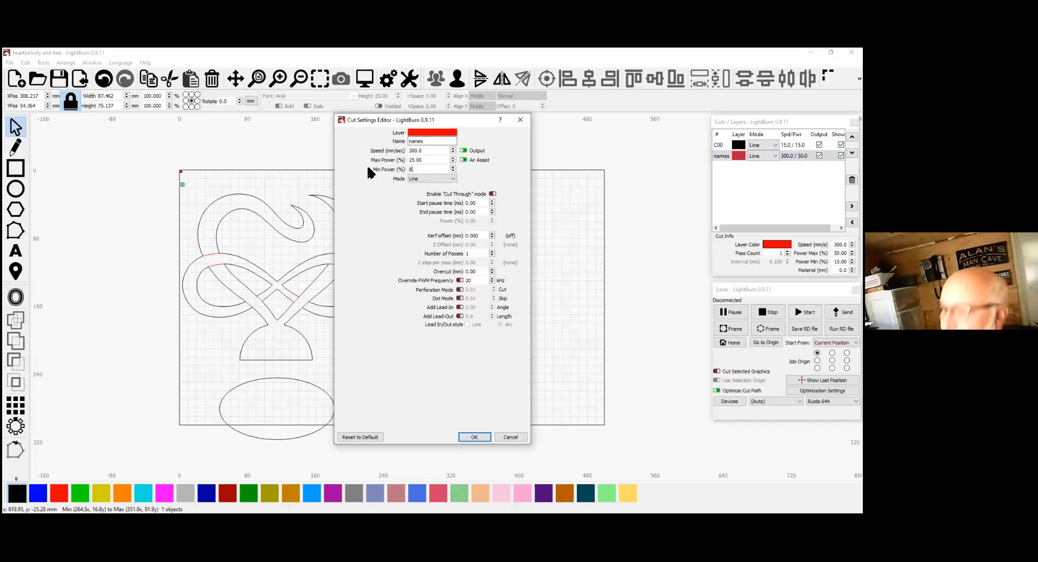
key(Return)
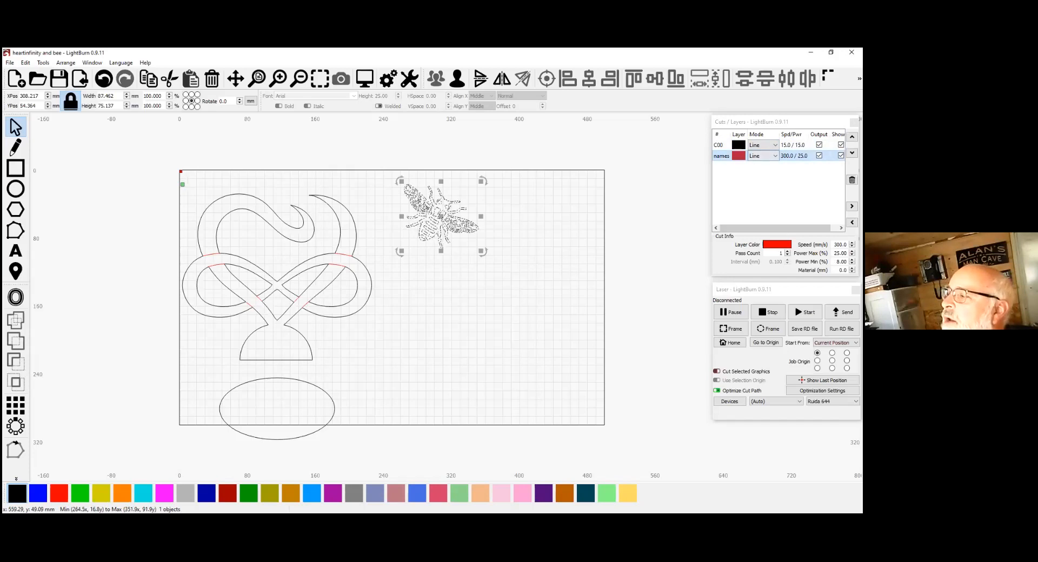
click(793, 156)
click(853, 137)
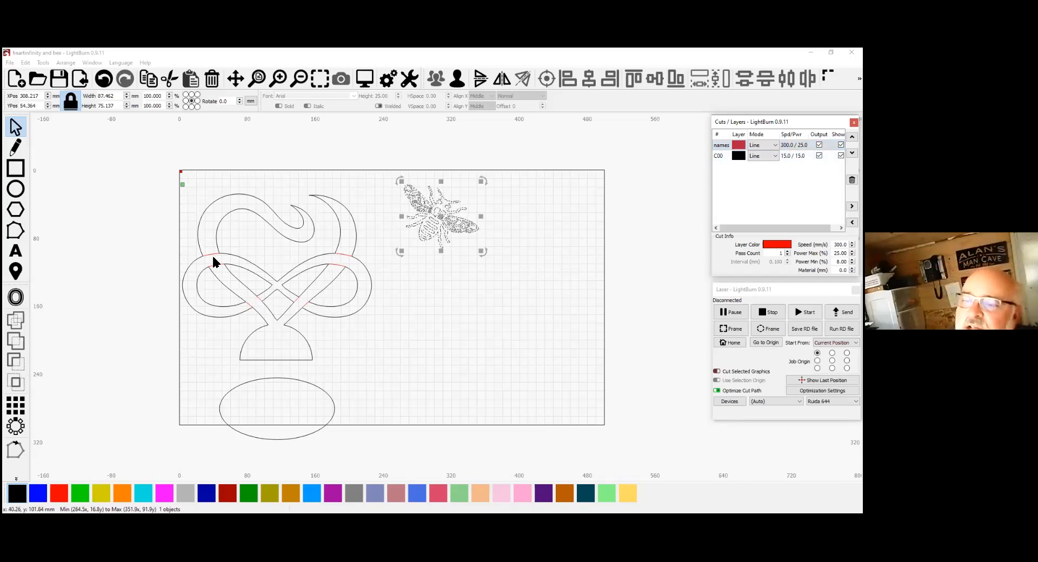
Assign the grouped red overlap lines in the heart pattern to the black C00 layer and clear the selection.
click(252, 303)
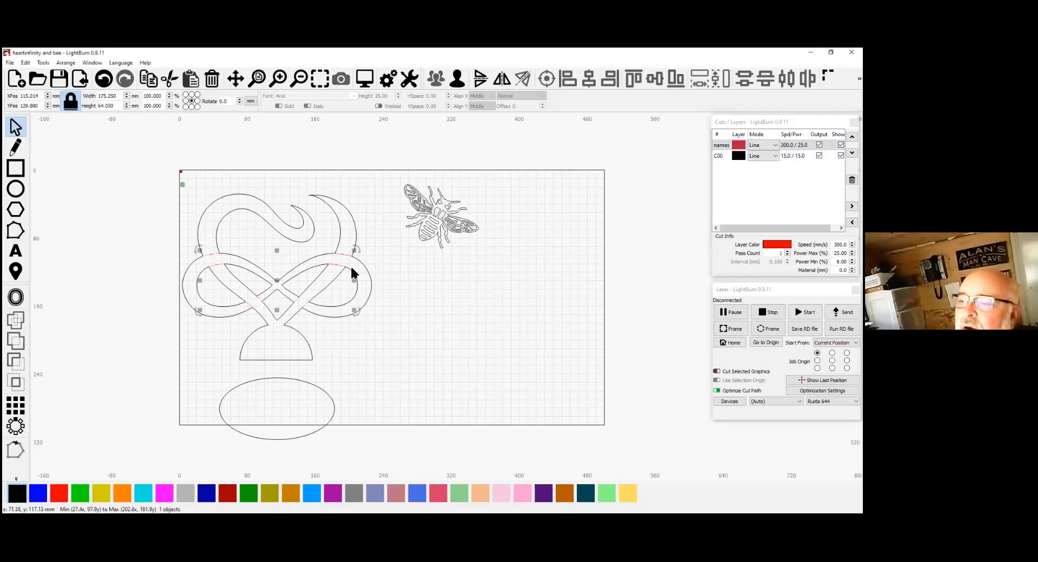
click(412, 318)
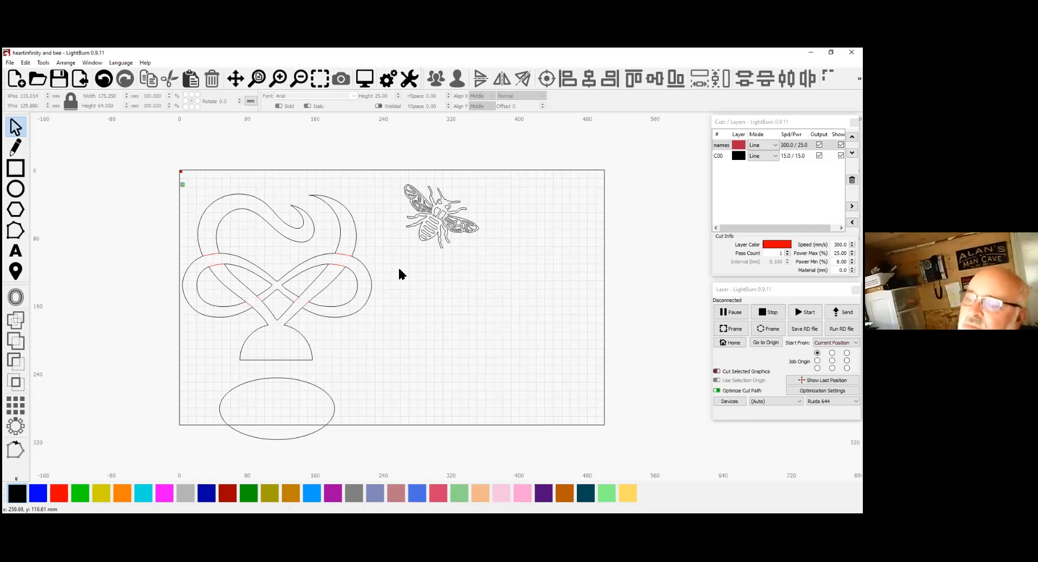
click(348, 262)
click(16, 493)
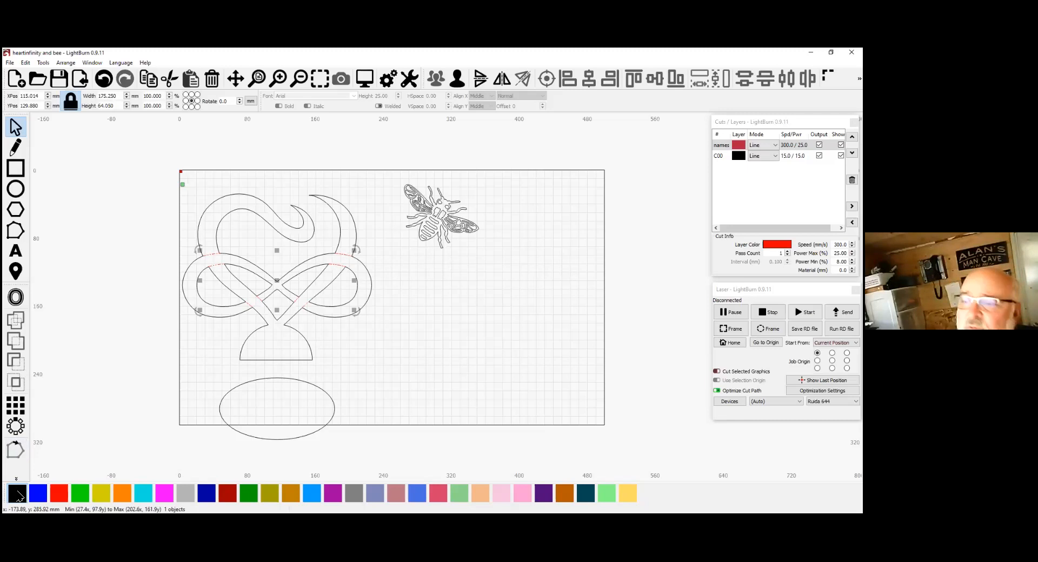
click(411, 365)
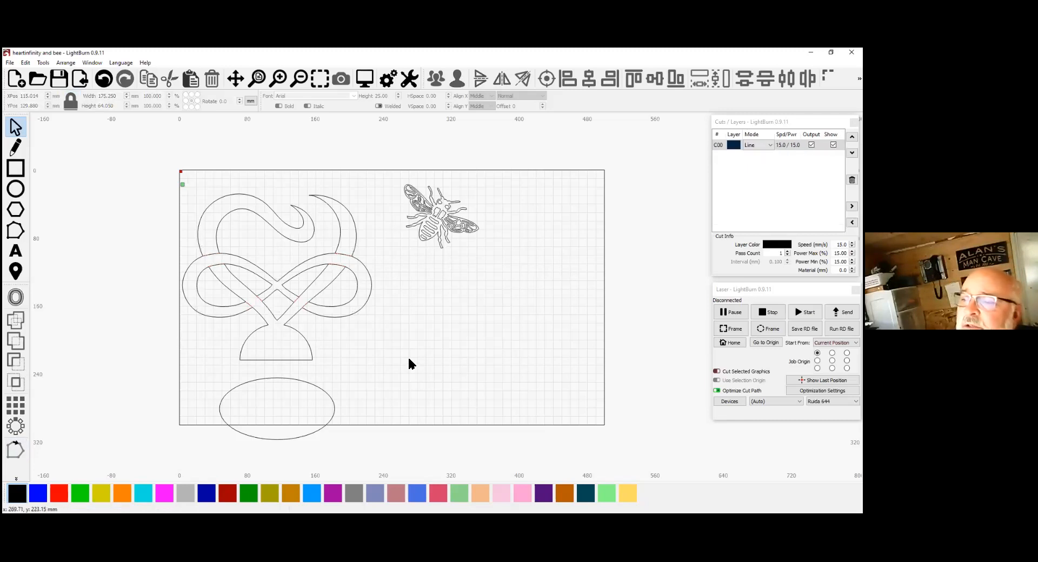
Ungroup the set of overlap lines inside the heart pattern so that each line is a separate object.
click(363, 306)
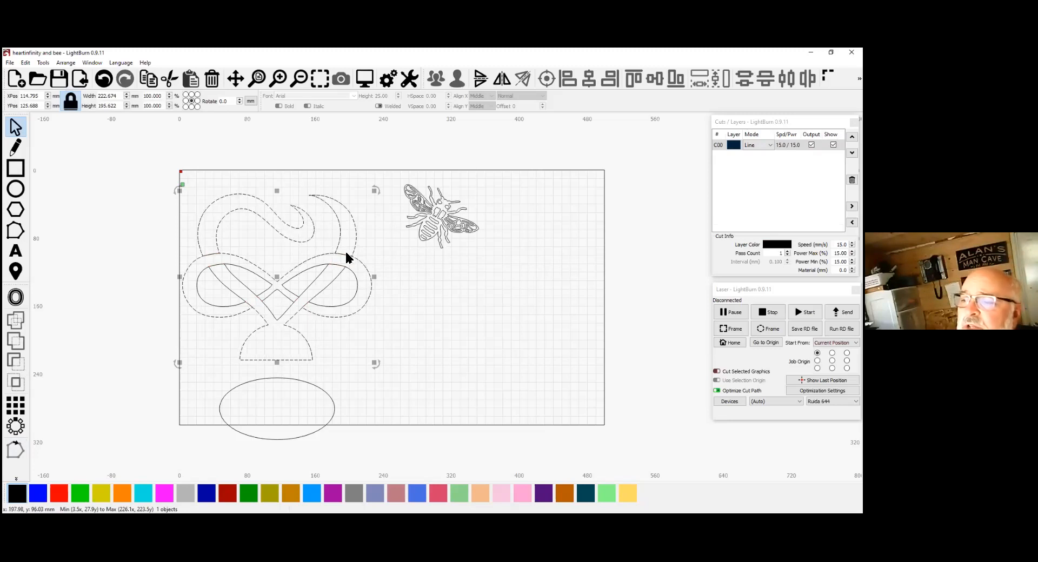
click(232, 268)
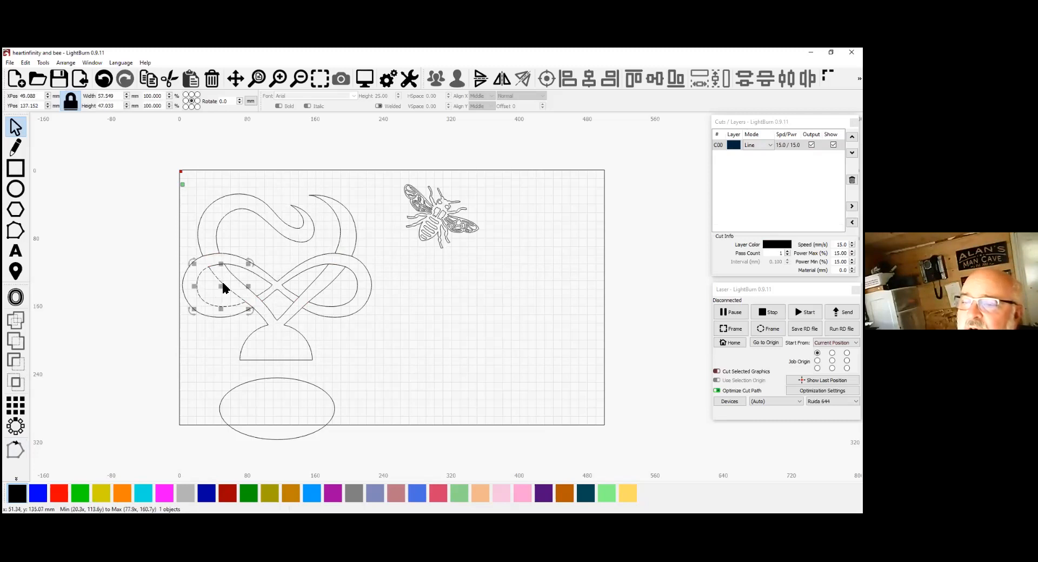
click(219, 269)
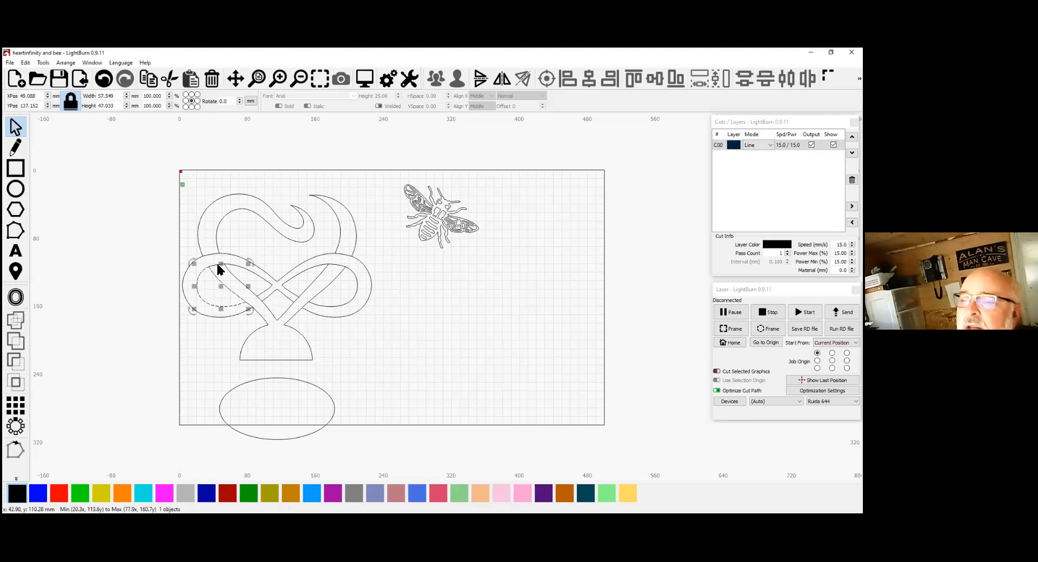
click(217, 265)
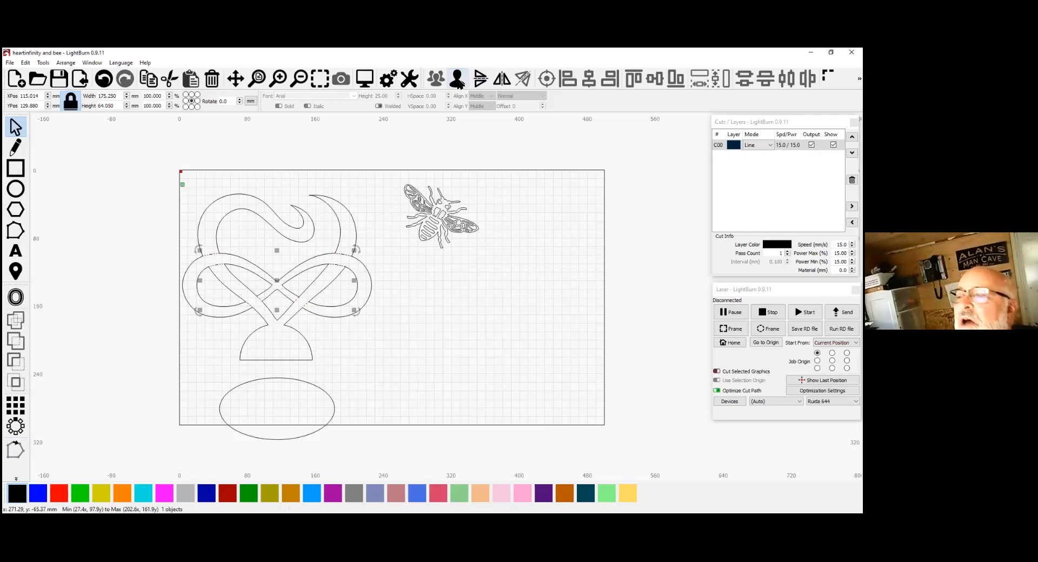
click(397, 282)
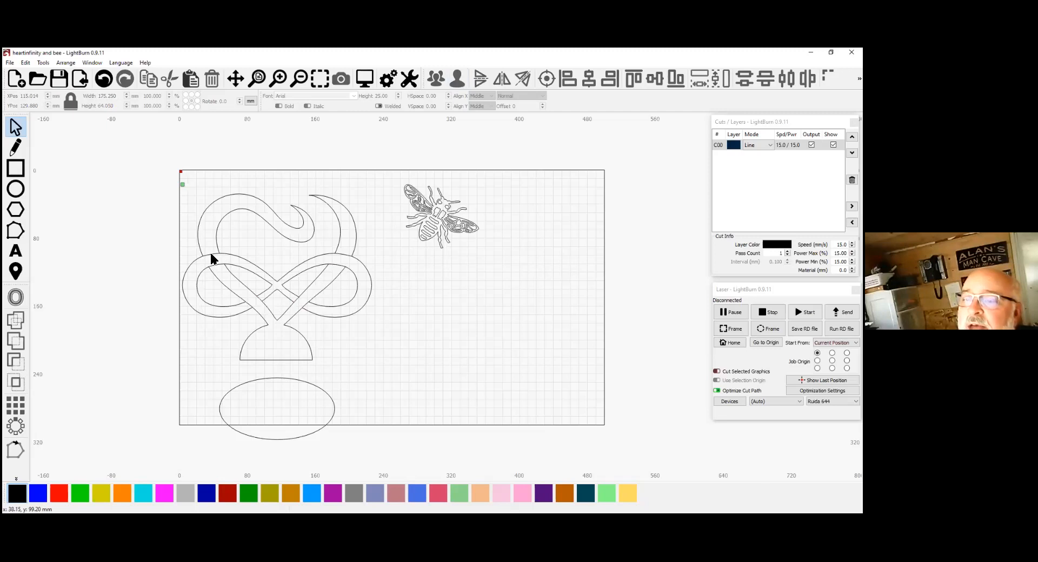
Assign the overlap lines at the tops of both infinity loops, upper and lower edges, to the red names layer.
click(211, 254)
click(59, 493)
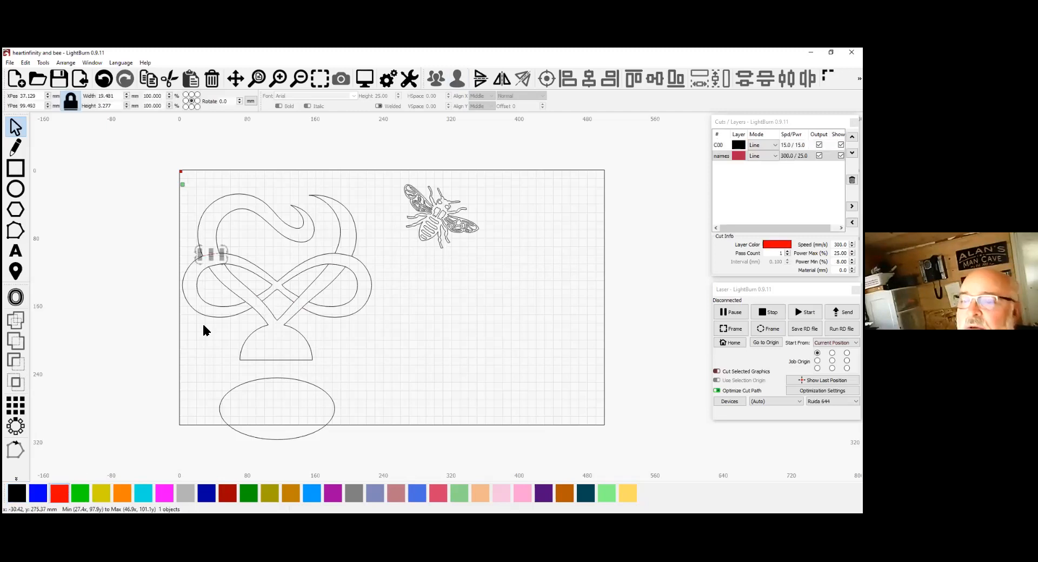
click(215, 264)
click(58, 493)
click(343, 256)
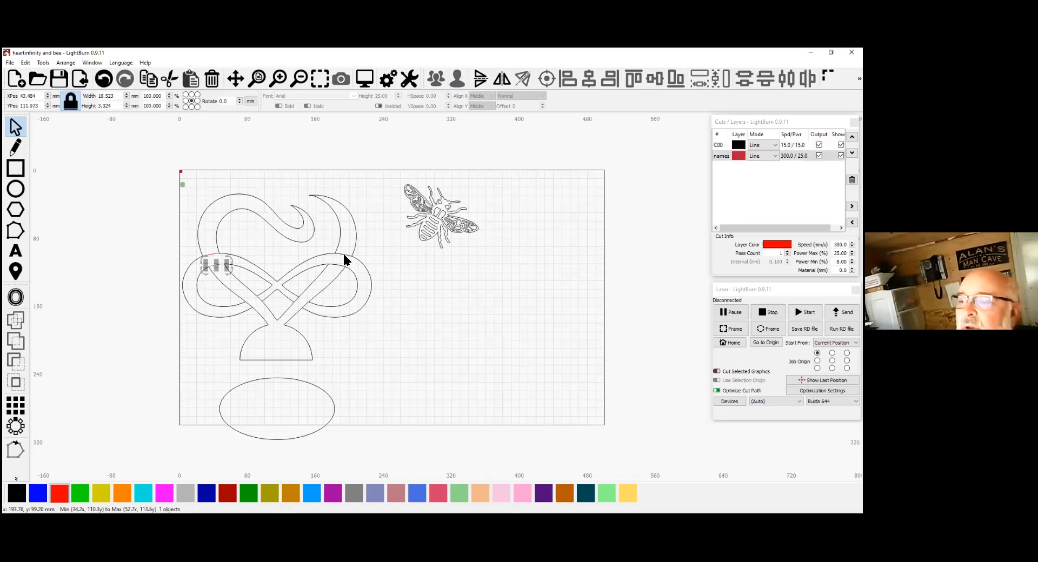
click(56, 495)
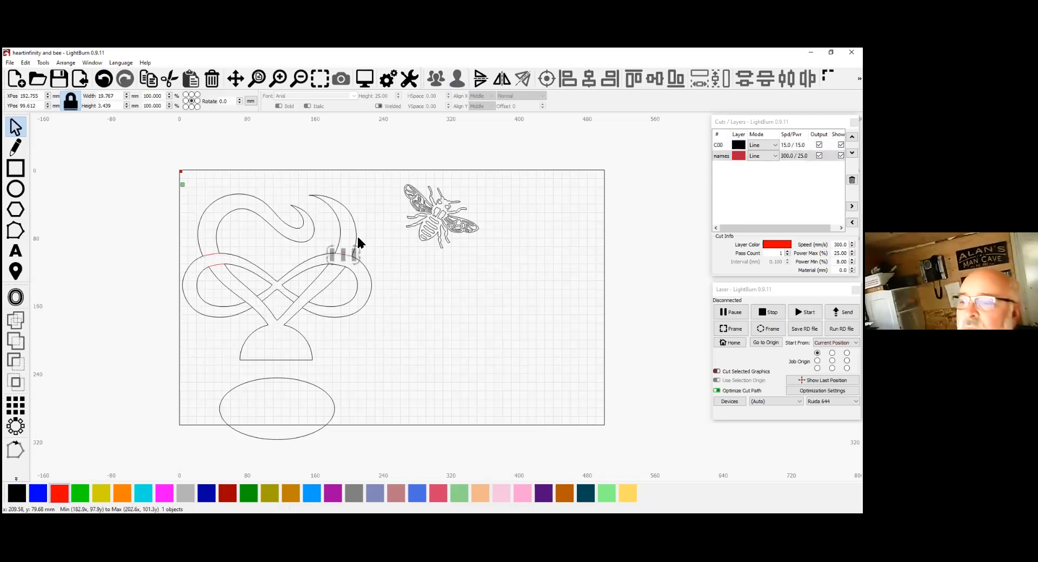
click(339, 265)
click(58, 493)
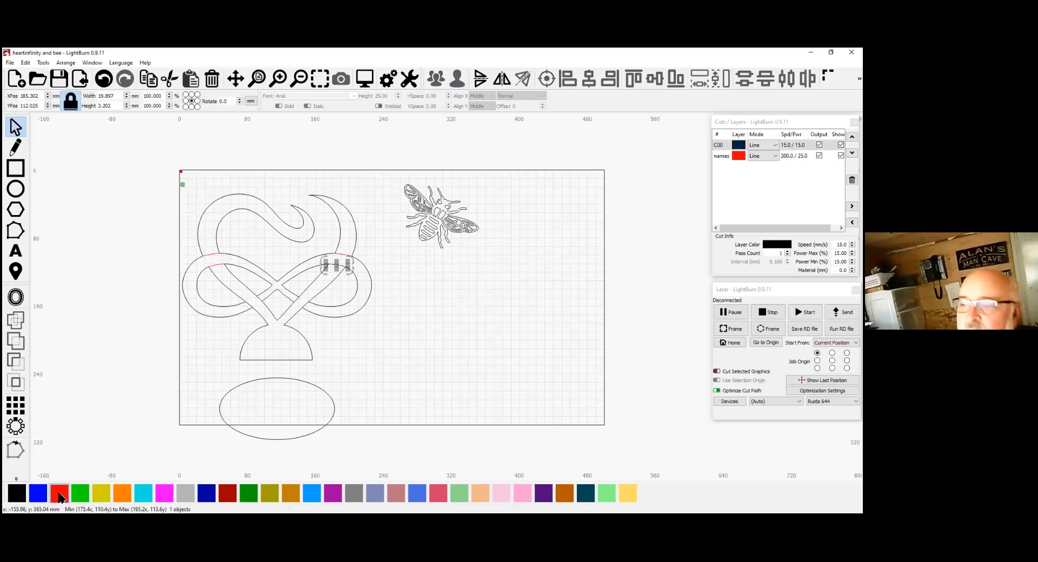
Assign the short overlap lines at the two lower crossings beside the centre diamond to the red names layer and clear the selection.
click(297, 298)
click(59, 493)
click(304, 304)
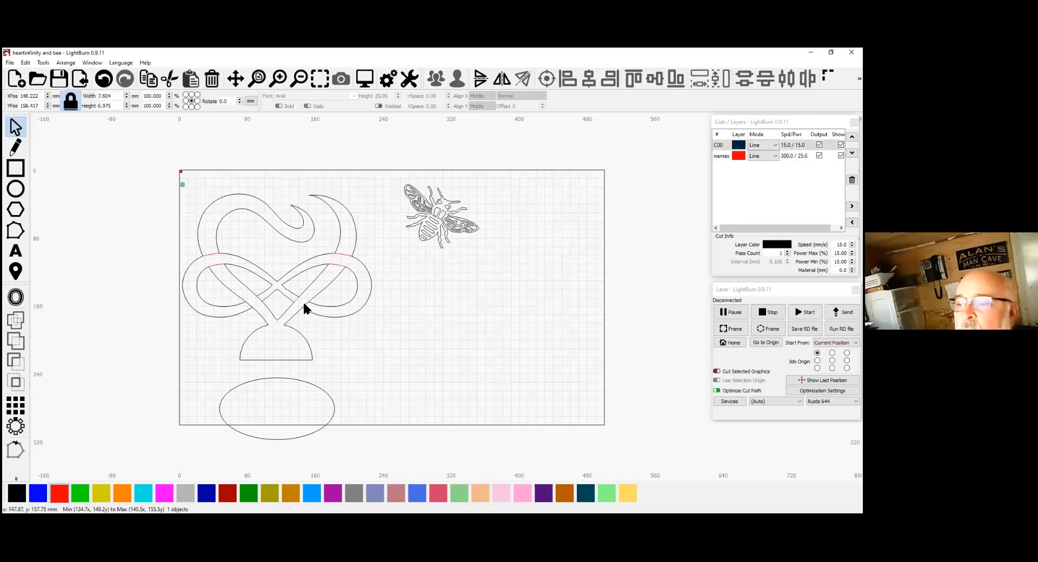
click(59, 493)
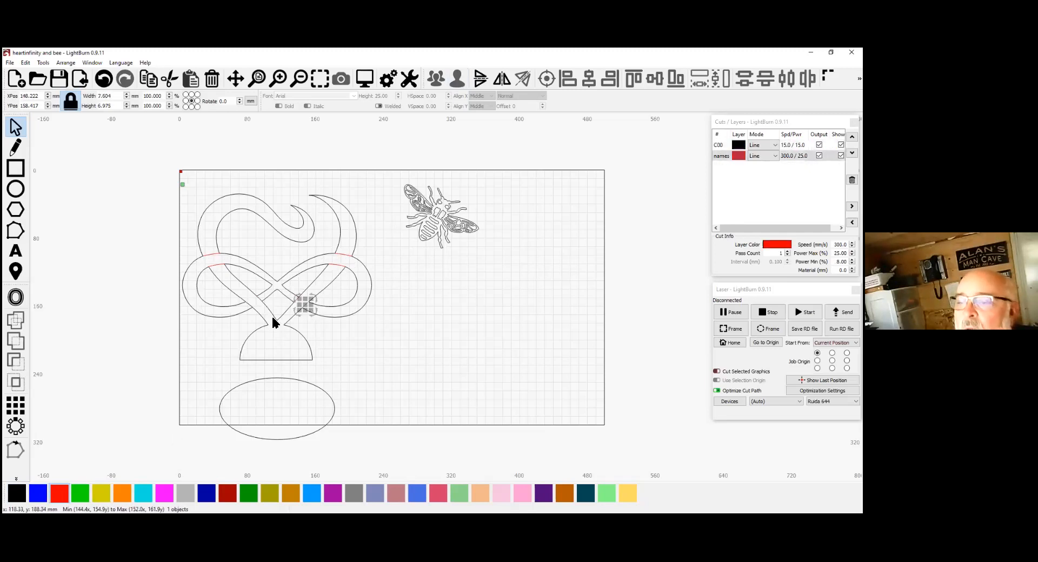
click(260, 299)
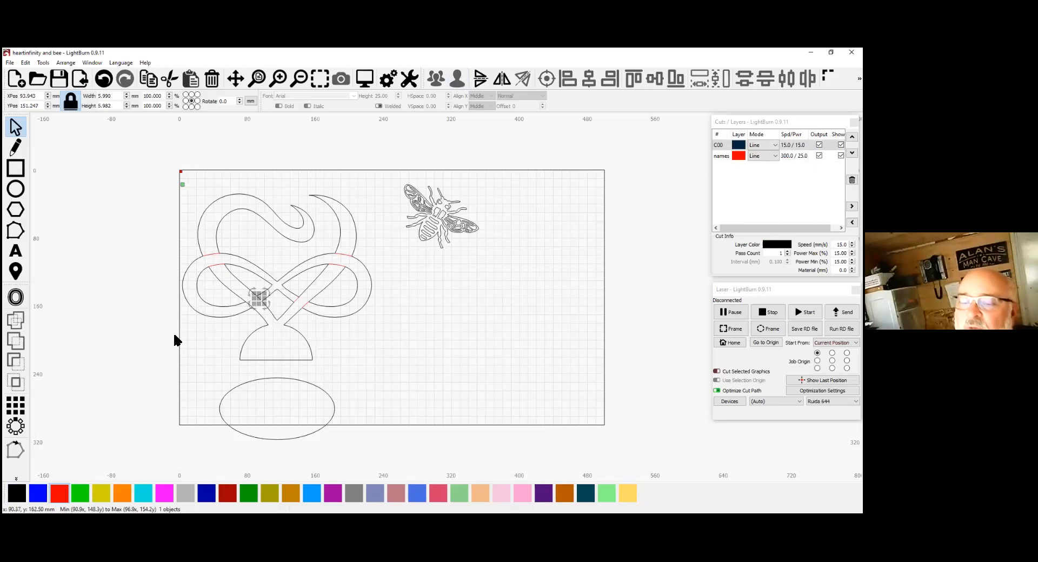
click(55, 494)
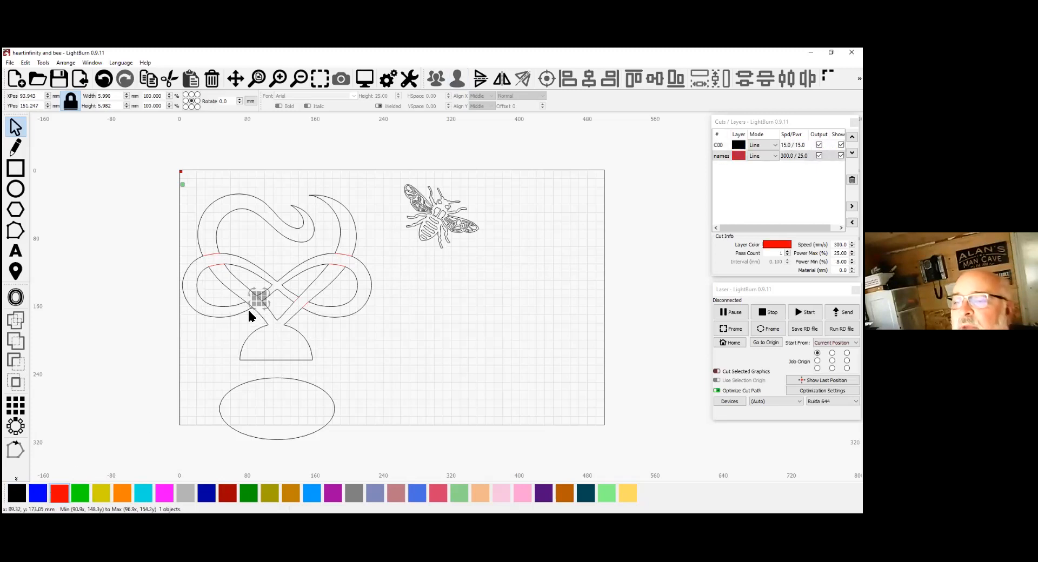
click(248, 304)
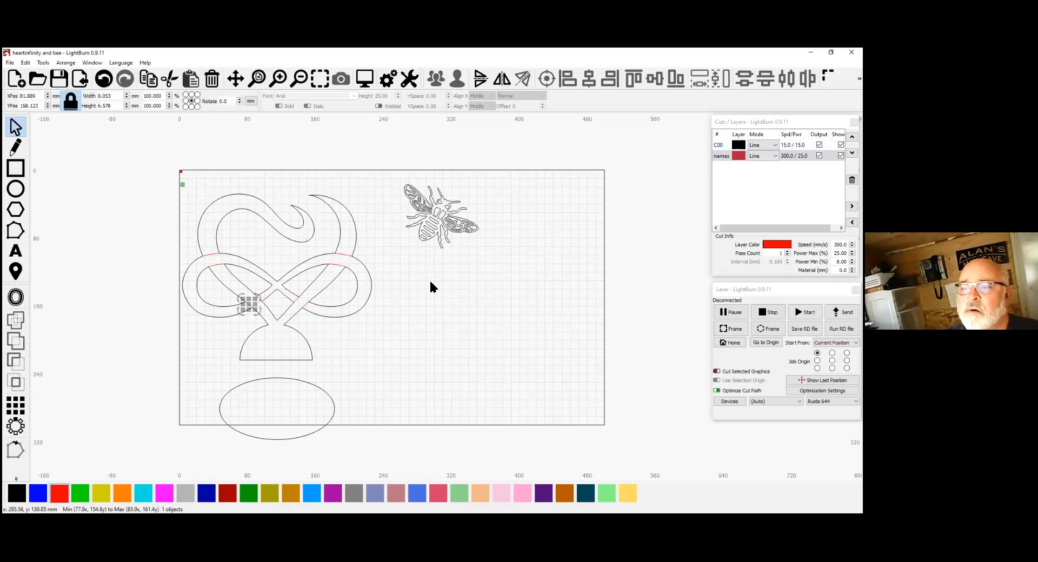
key(Delete)
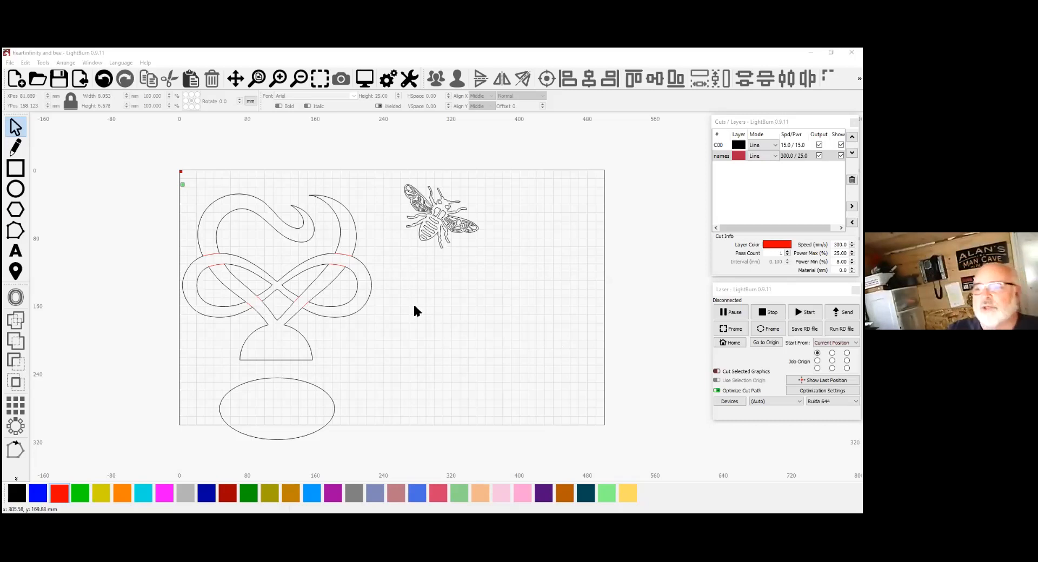
Move the heart's outer outline away from its inner pieces to about X 308, Y 169 mm and undo the move.
click(355, 295)
click(316, 279)
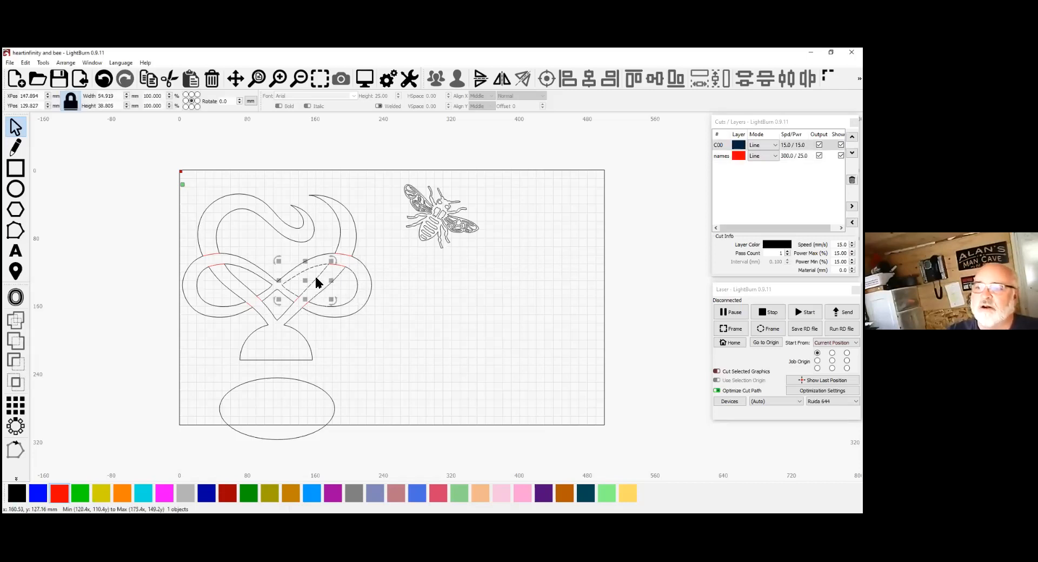
click(255, 283)
click(217, 255)
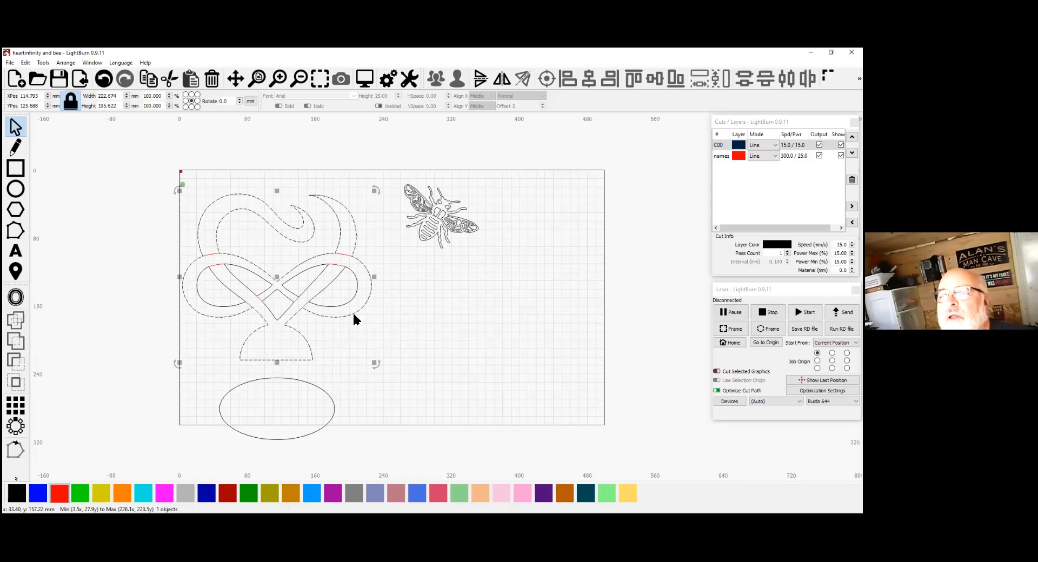
drag(278, 277, 502, 314)
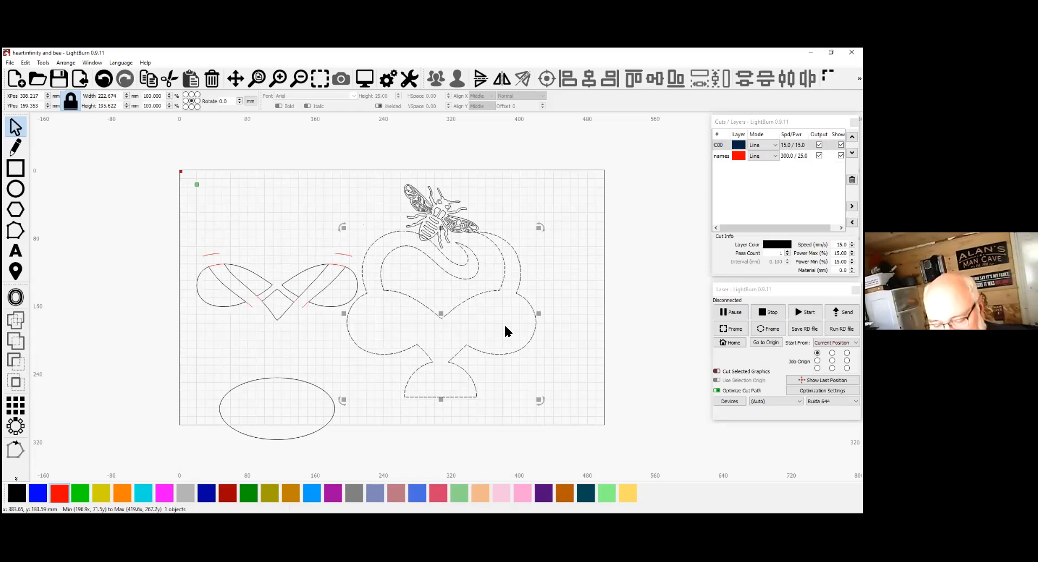
key(ctrl+z)
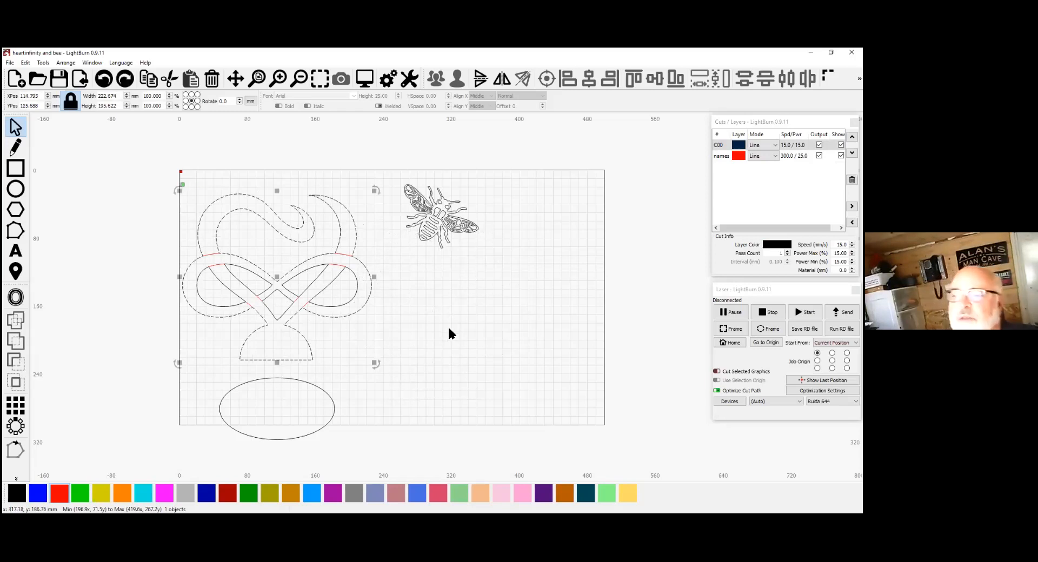
click(361, 327)
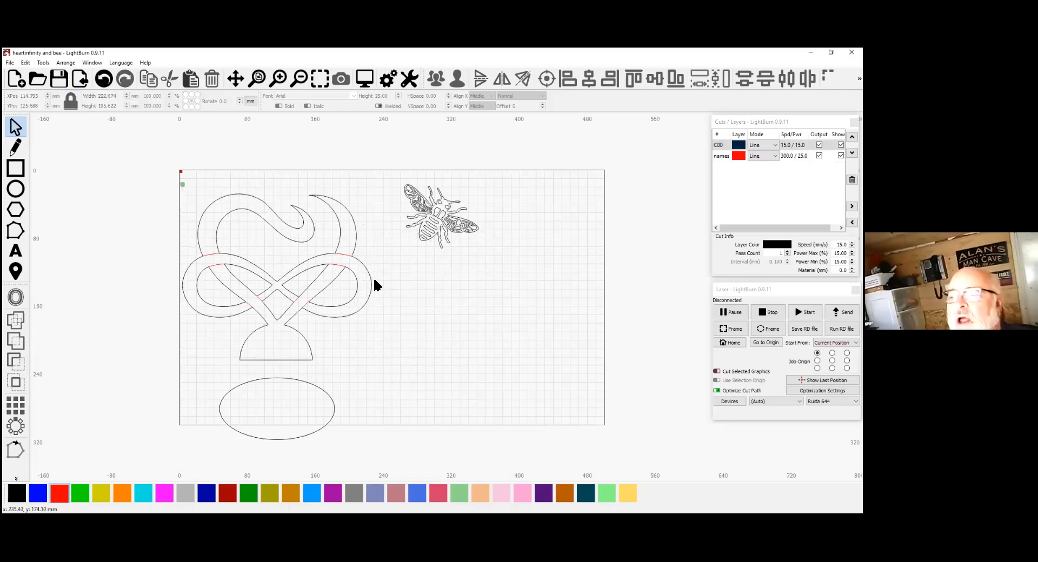
Group the heart's outer outline with its inner black loops, wedges and centre diamond, leaving out the red lines.
click(330, 263)
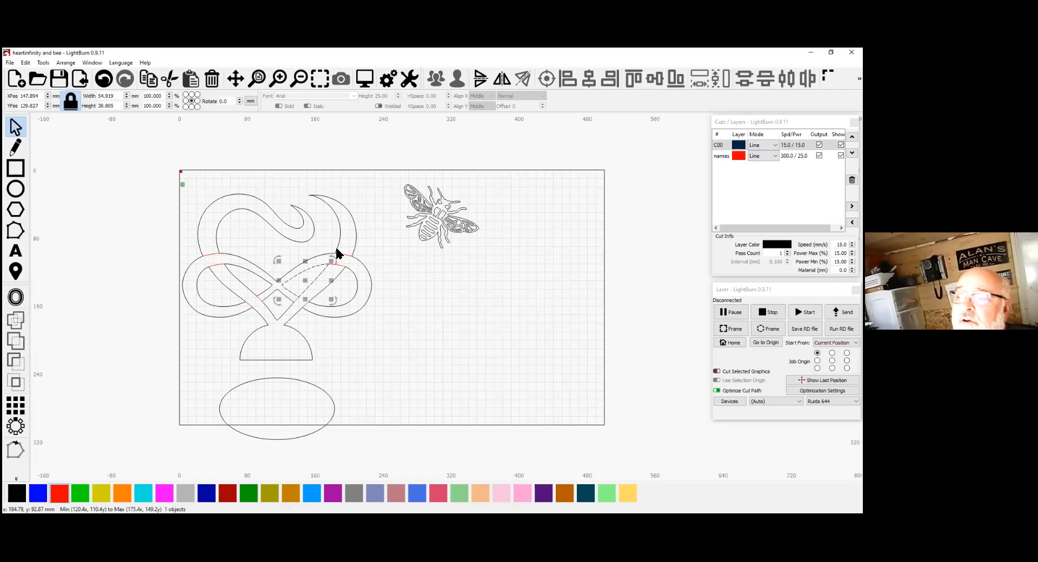
shift+click(337, 253)
key(ctrl+g)
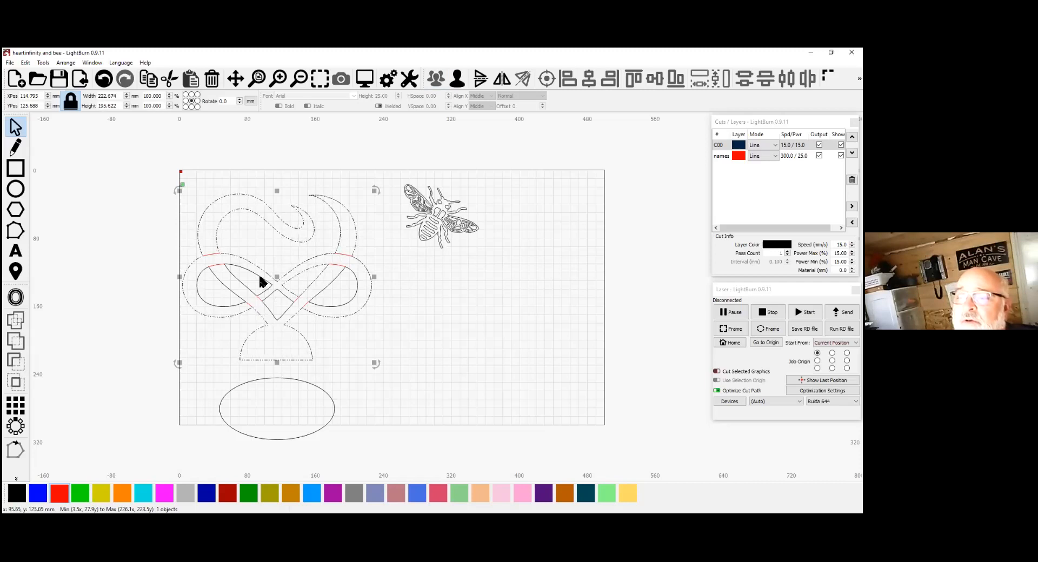
shift+click(272, 308)
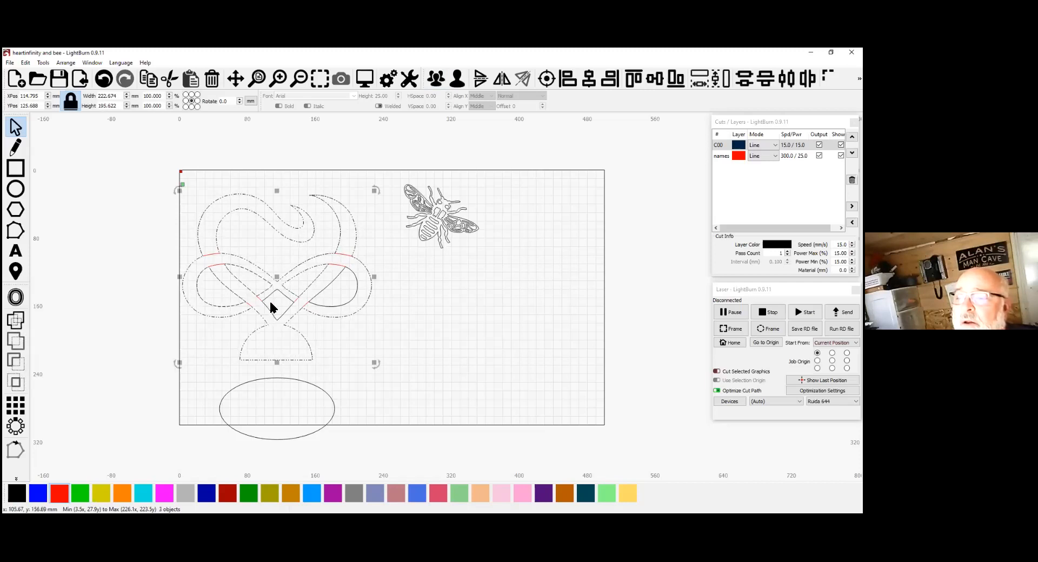
shift+click(271, 294)
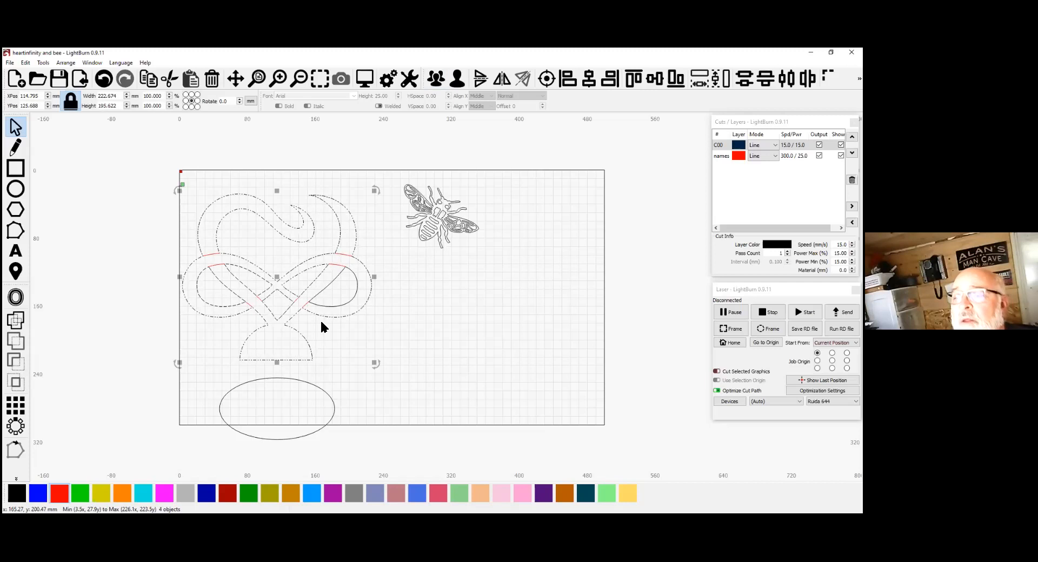
click(357, 296)
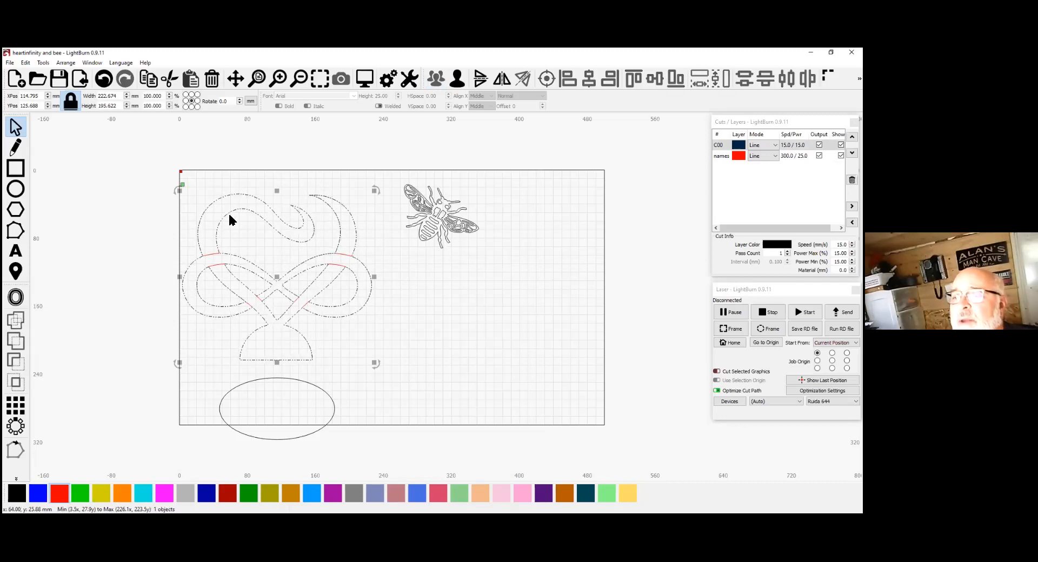
Try moving the grouped black outlines away from the red lines, undo the move and ungroup them.
drag(273, 276, 446, 307)
key(ctrl+z)
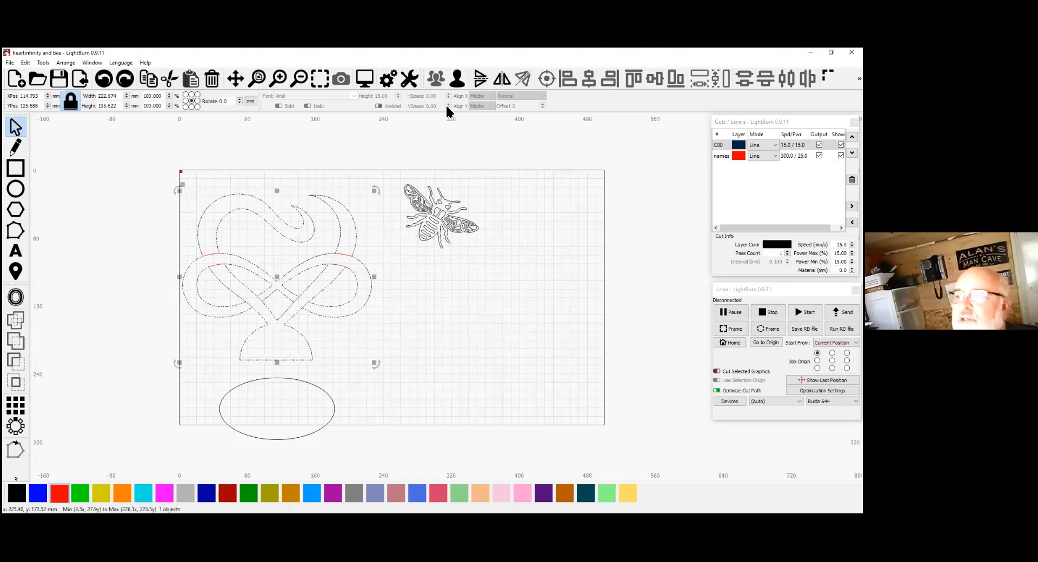
click(457, 80)
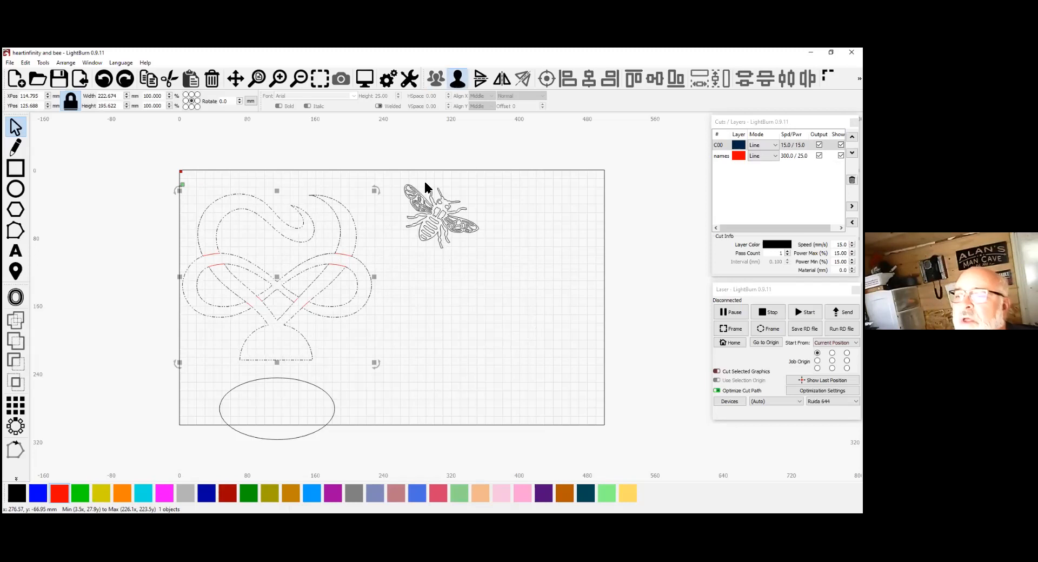
click(405, 285)
Weld the heart's outer outline with its inner black loops, wedges and centre diamond, leaving out the red lines.
click(352, 301)
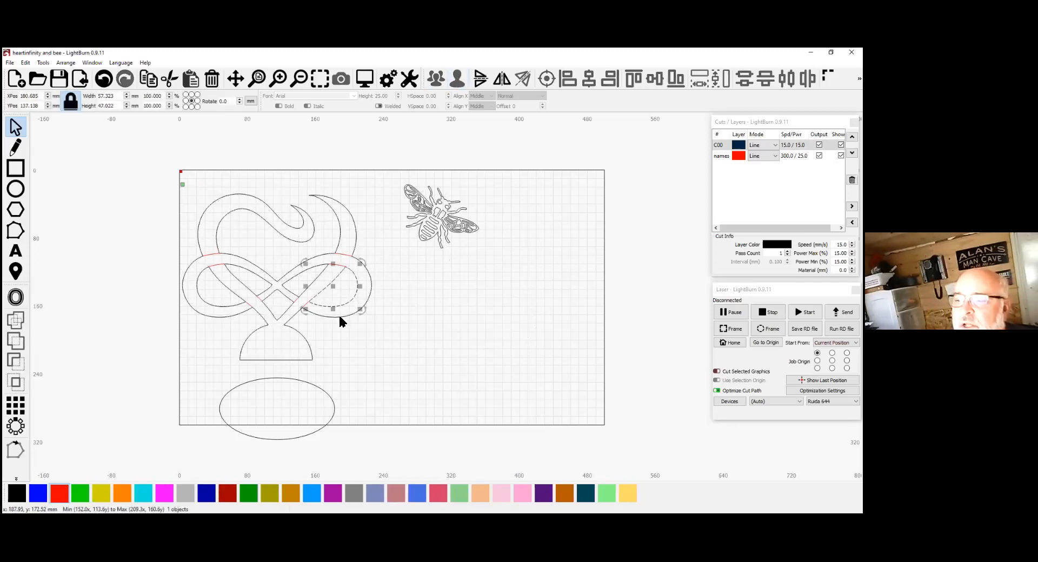
shift+click(339, 321)
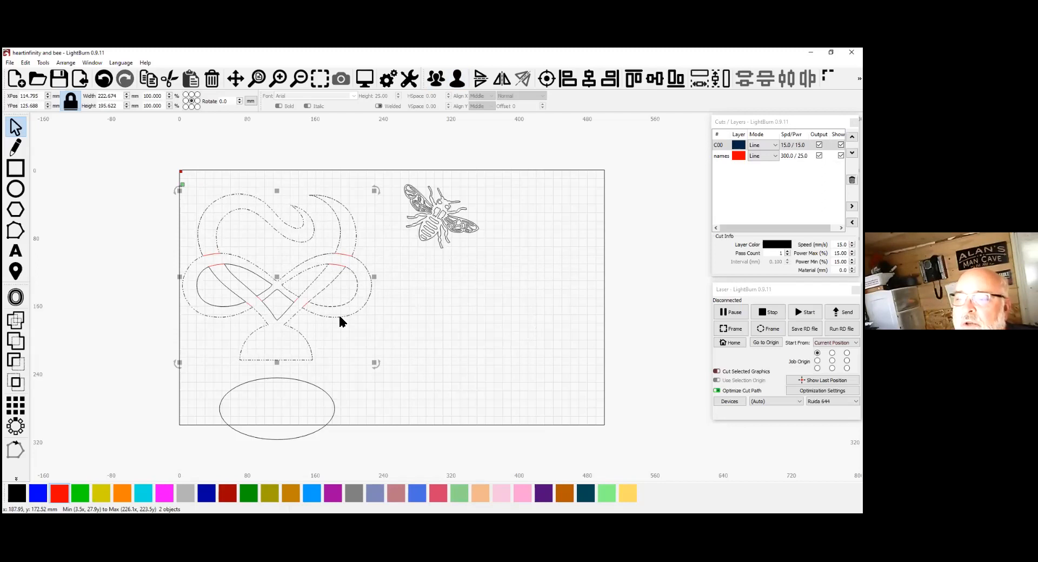
shift+click(253, 287)
shift+click(254, 275)
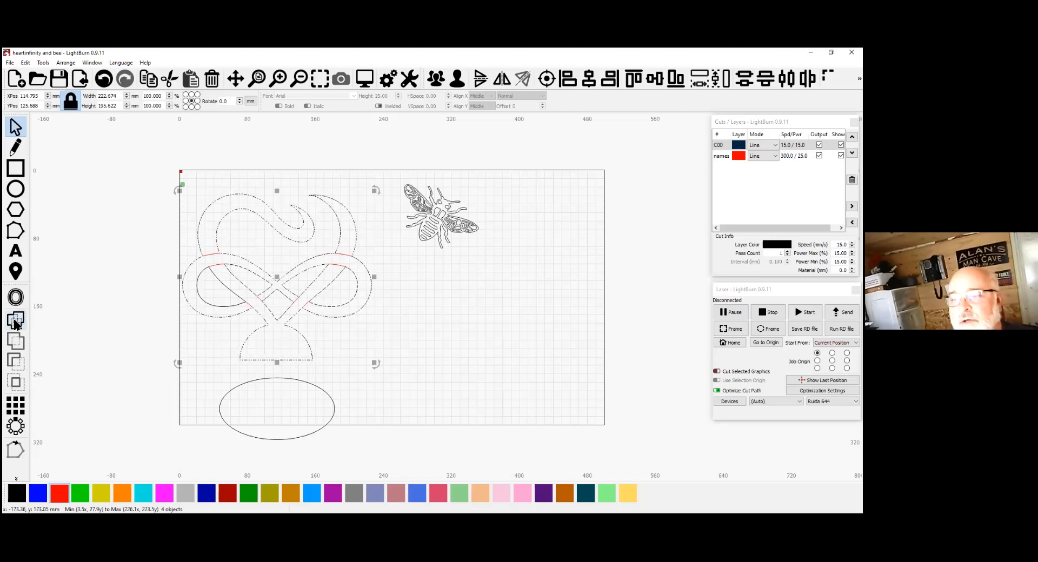
shift+click(217, 307)
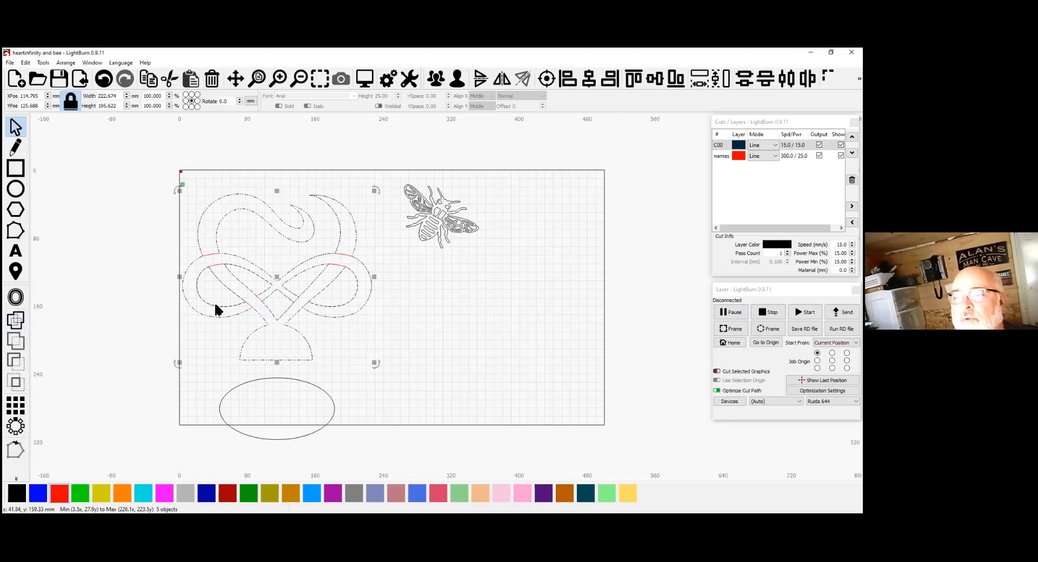
click(15, 322)
click(371, 352)
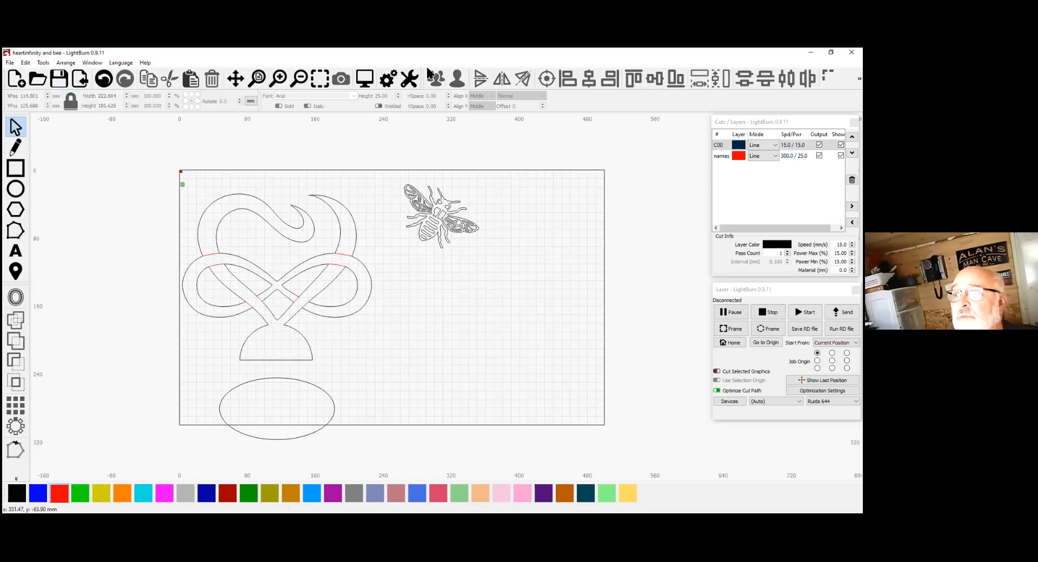
Move the welded heart outlines to about X 140, Y 123 mm, ungroup them and undo the move.
click(367, 265)
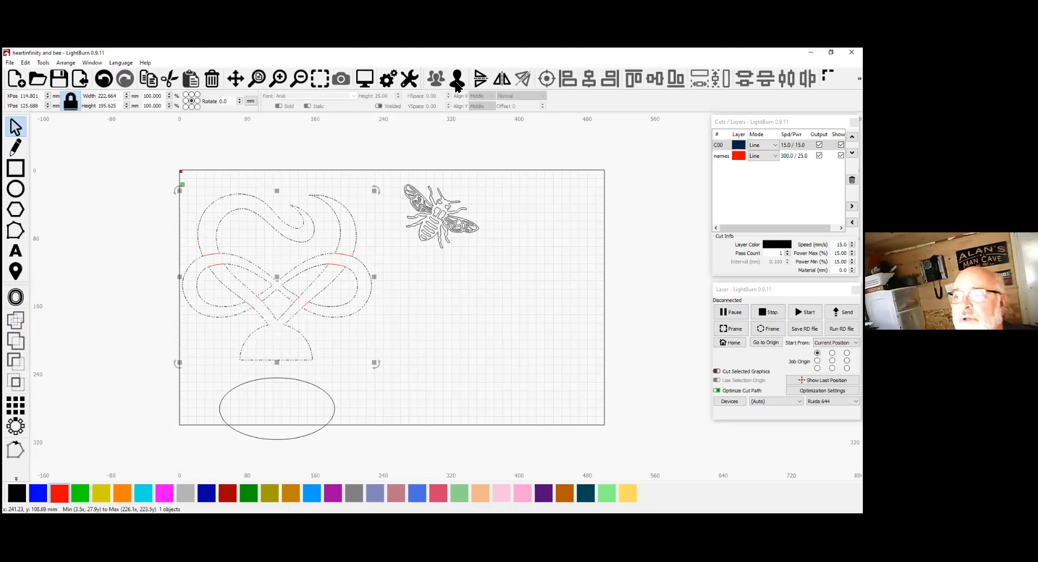
click(460, 85)
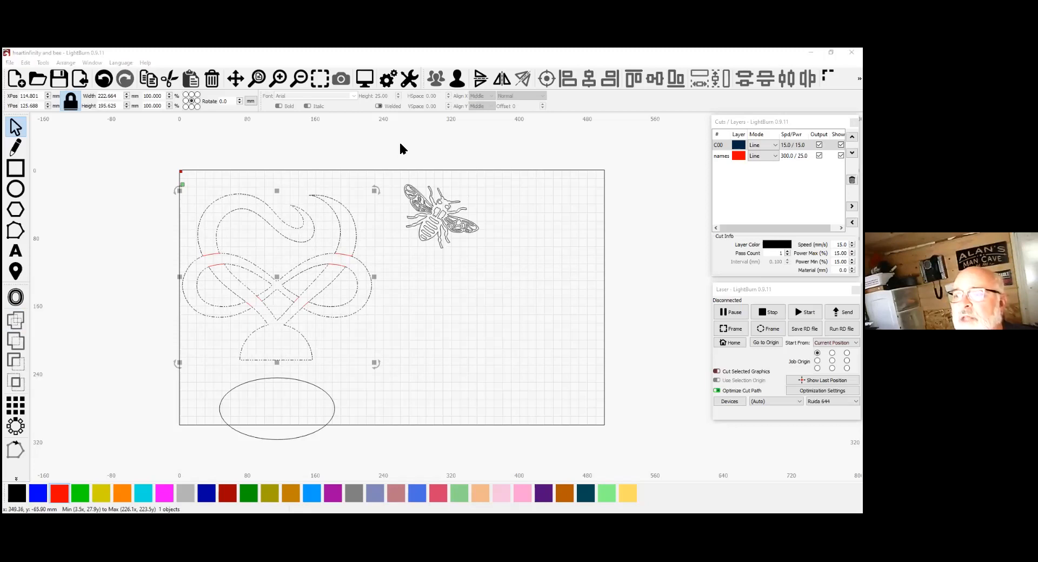
drag(280, 278, 316, 274)
click(309, 260)
click(301, 268)
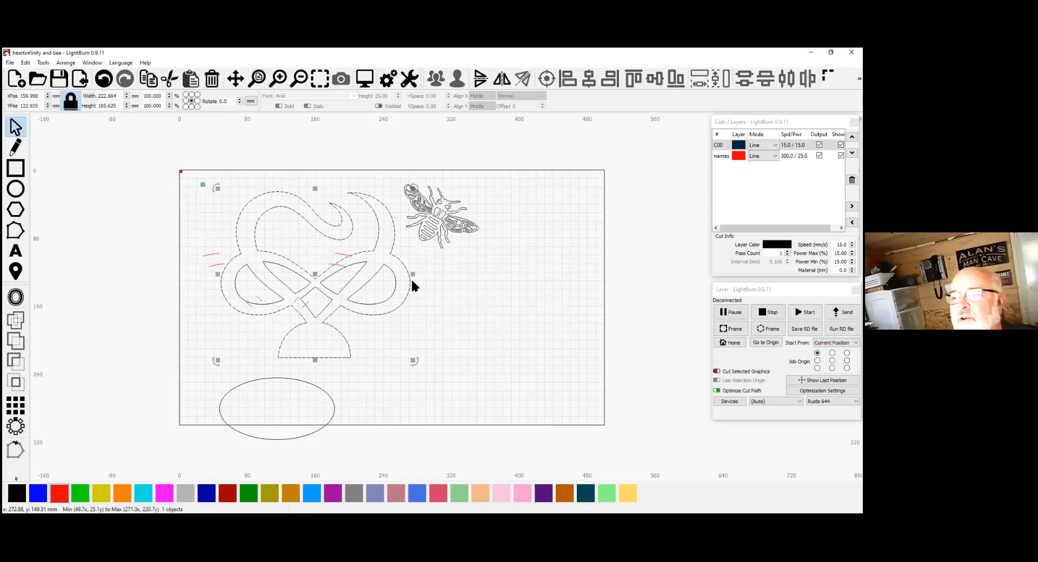
key(ctrl+u)
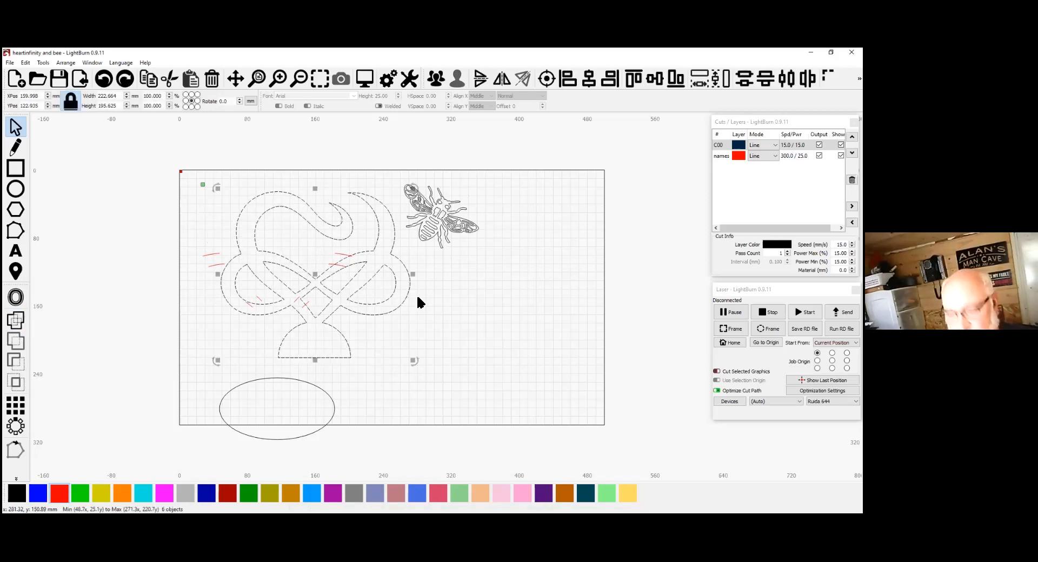
key(ctrl+z)
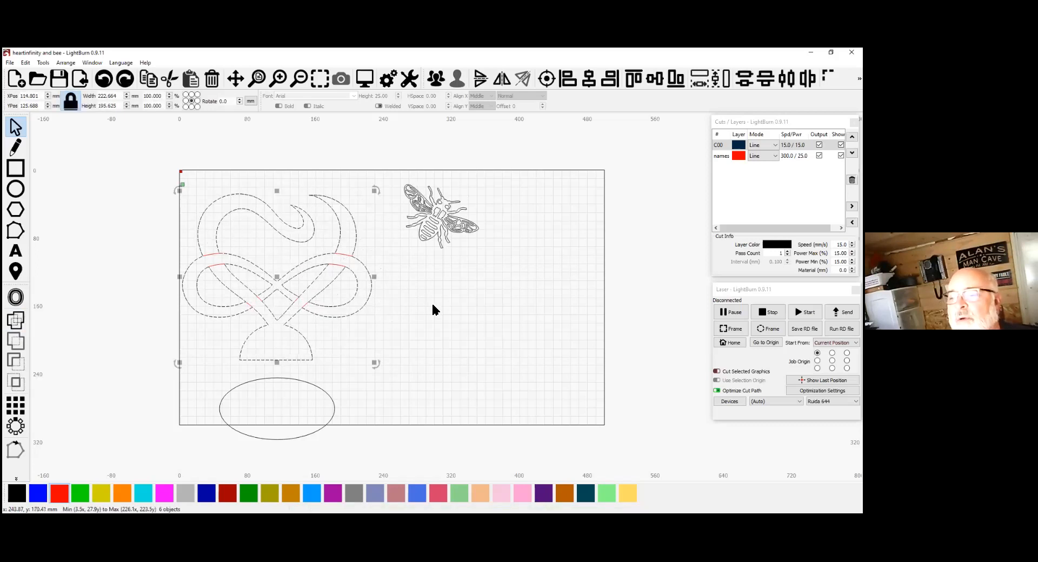
click(373, 372)
Draw three overlapping rectangles staggered diagonally in the empty area below the bee, the last one about 57 by 54 mm.
click(429, 241)
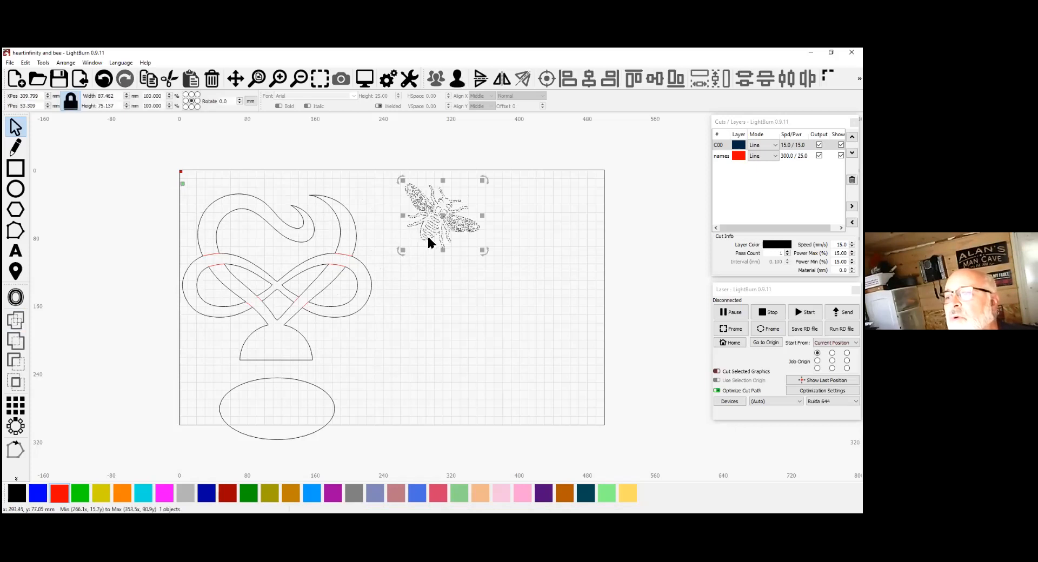
click(21, 172)
drag(424, 278, 538, 376)
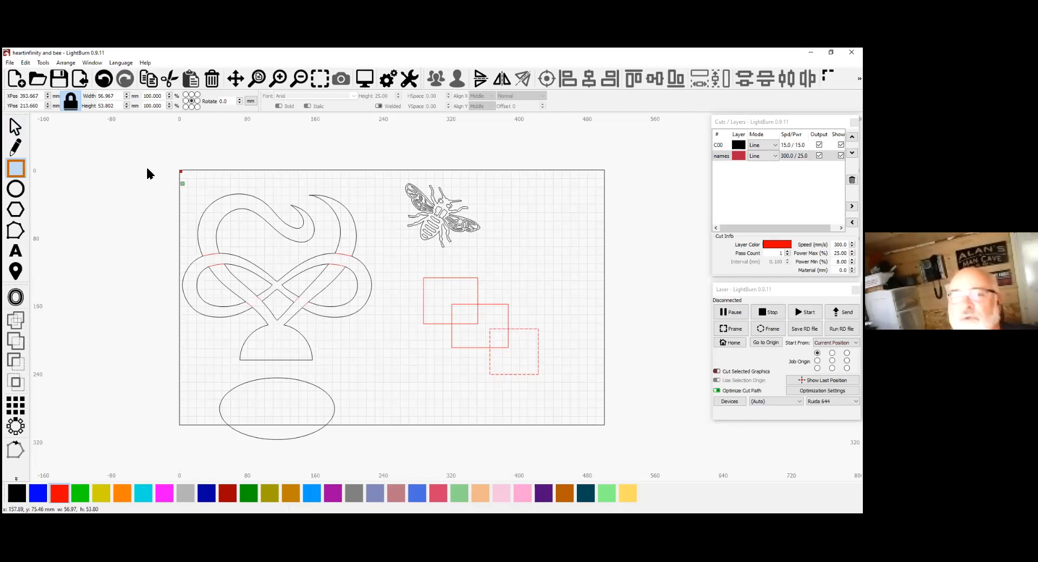
key(Escape)
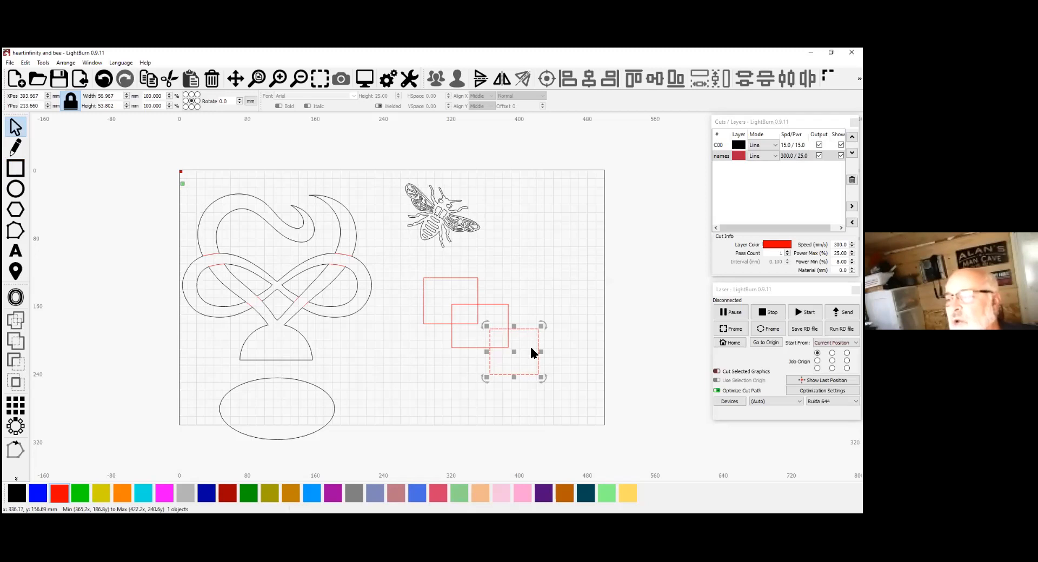
Try welding the three overlapping rectangles into one outline, undo the weld and delete the rectangles.
drag(508, 318, 488, 299)
shift+click(476, 294)
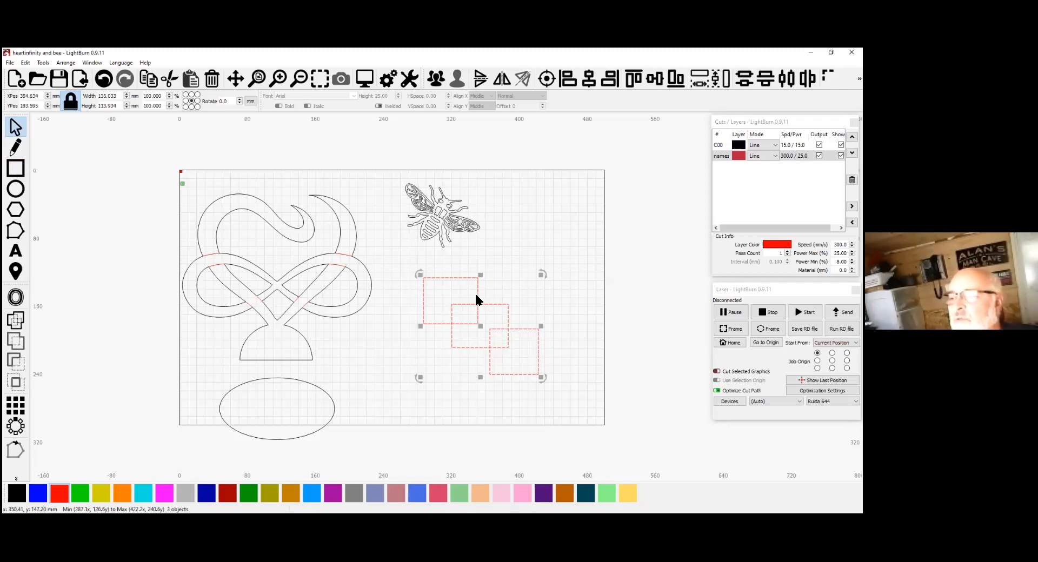
click(16, 321)
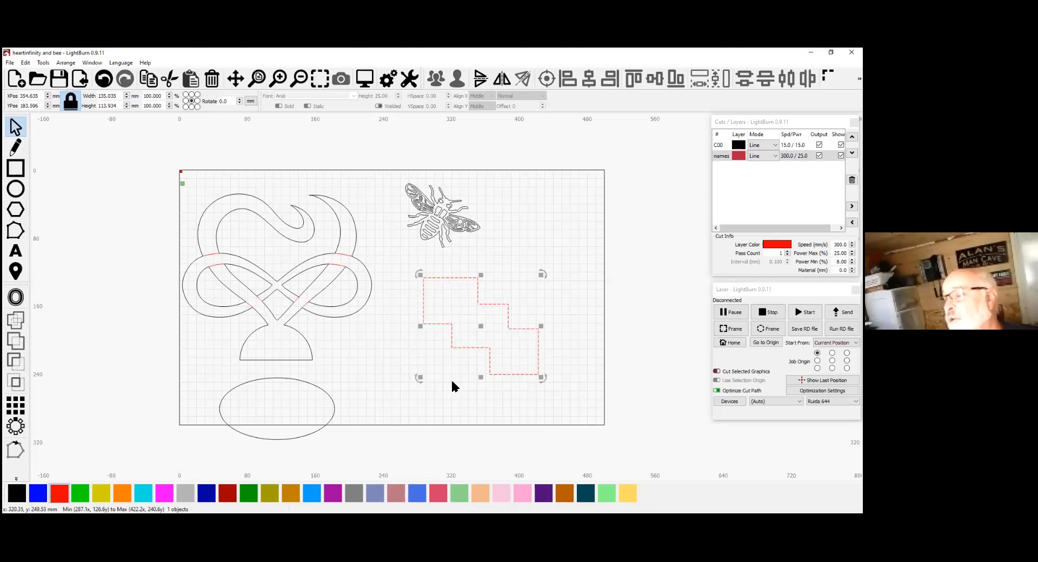
key(ctrl+z)
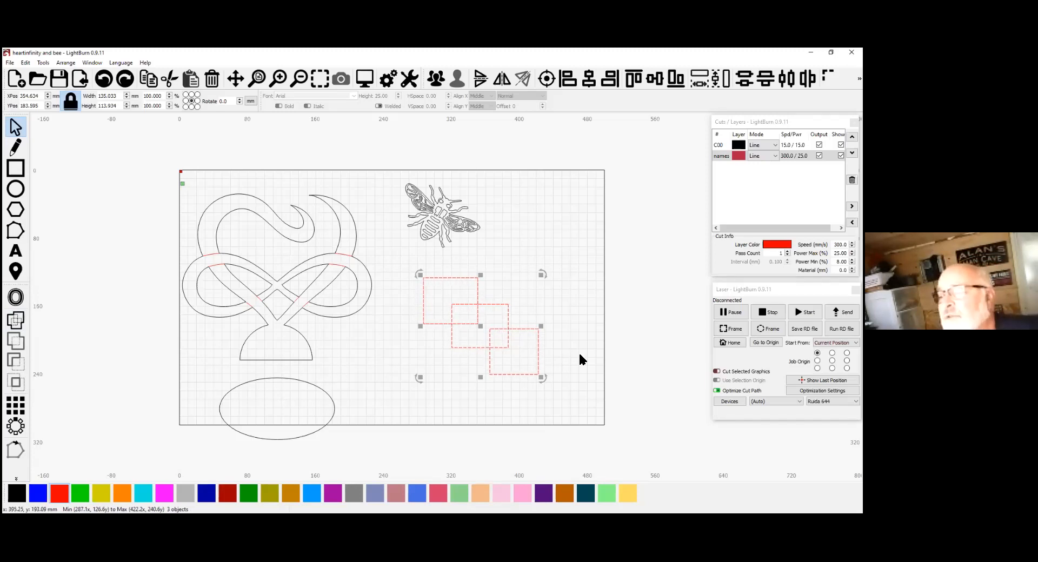
key(Delete)
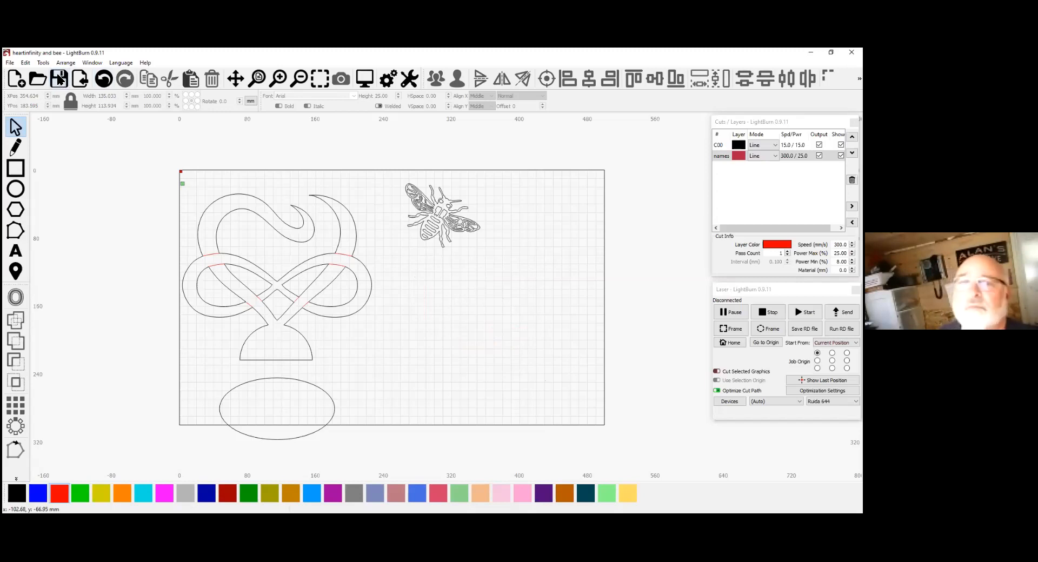
Save the project under the new name bee in the Exercise files folder.
click(10, 63)
click(29, 142)
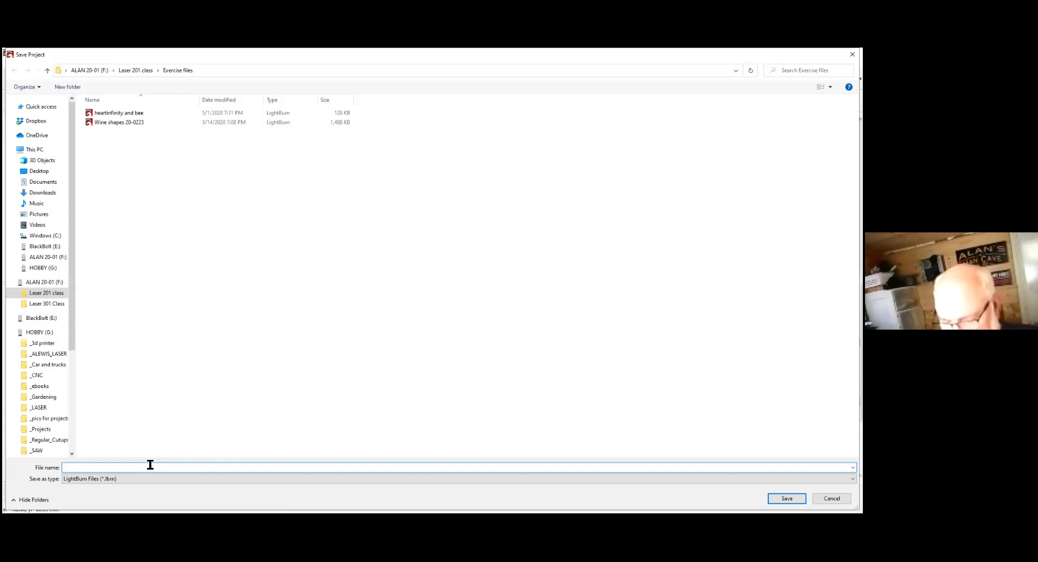
text(be)
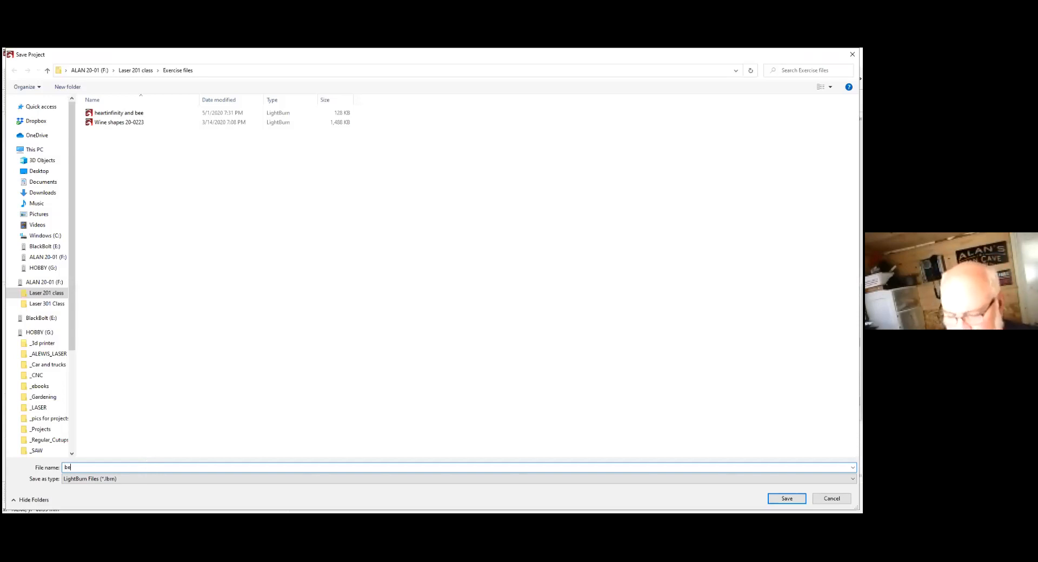
text(e)
key(Return)
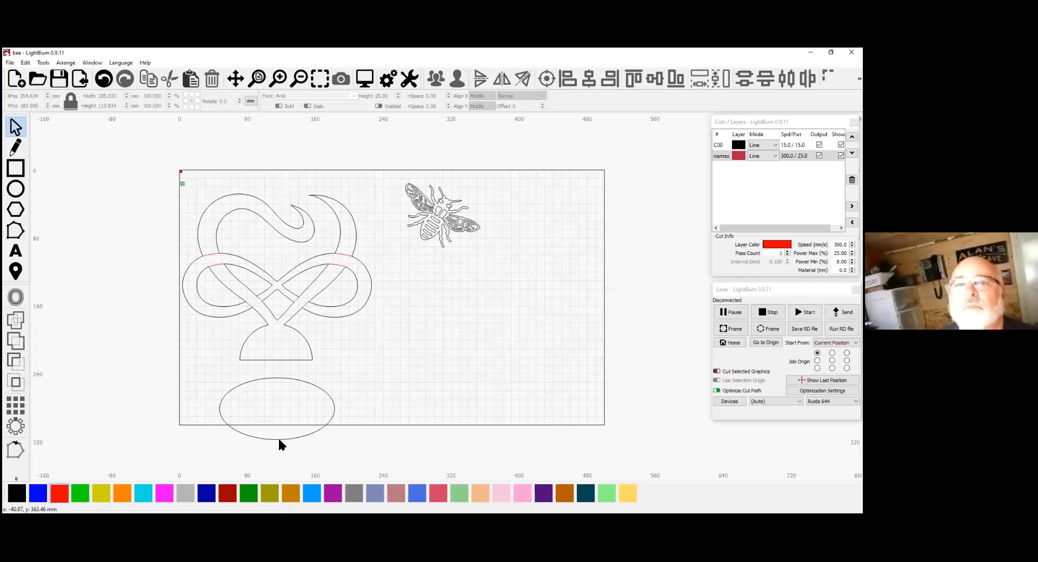
Delete the whole heart-infinity design, including its red lines, and the ellipse beneath it, keeping only the bee.
drag(196, 273, 215, 196)
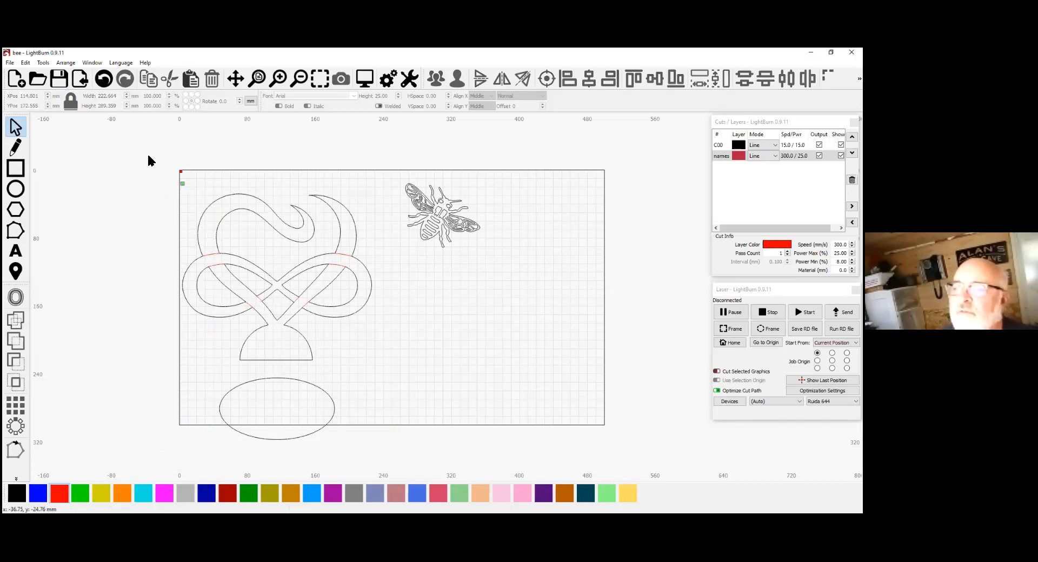
drag(152, 158, 338, 343)
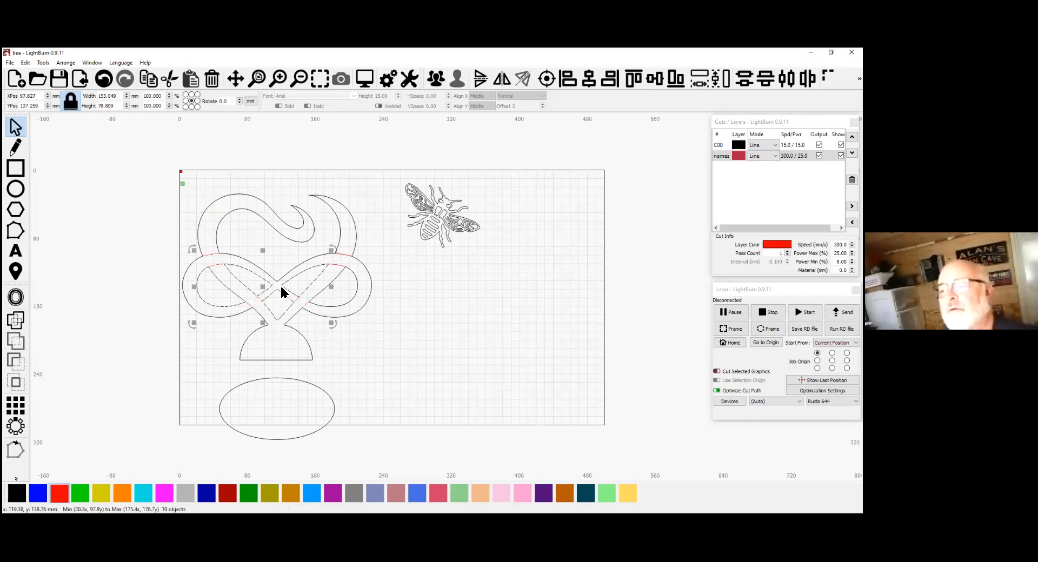
click(396, 352)
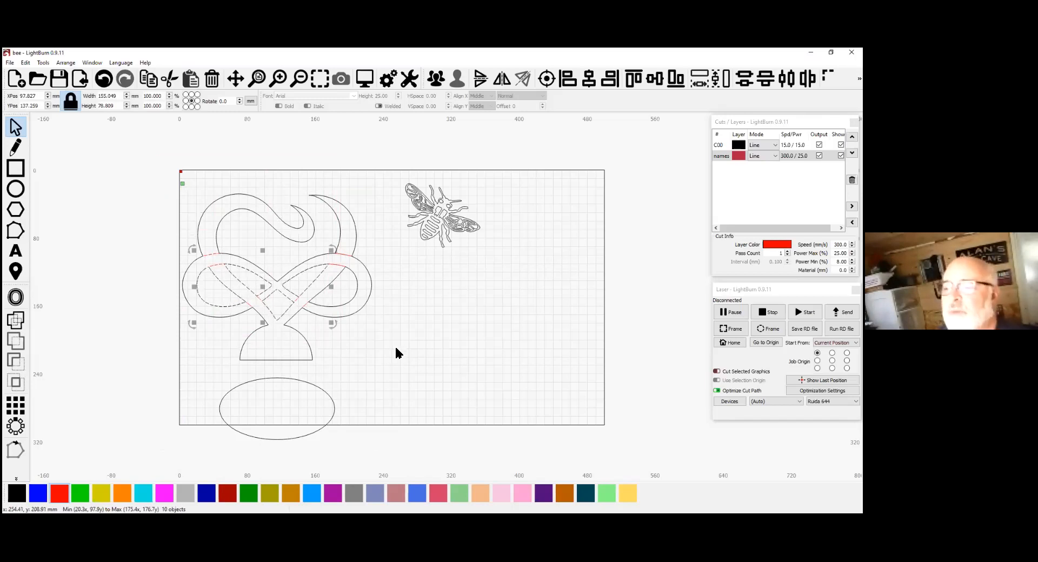
click(405, 373)
drag(392, 442, 172, 167)
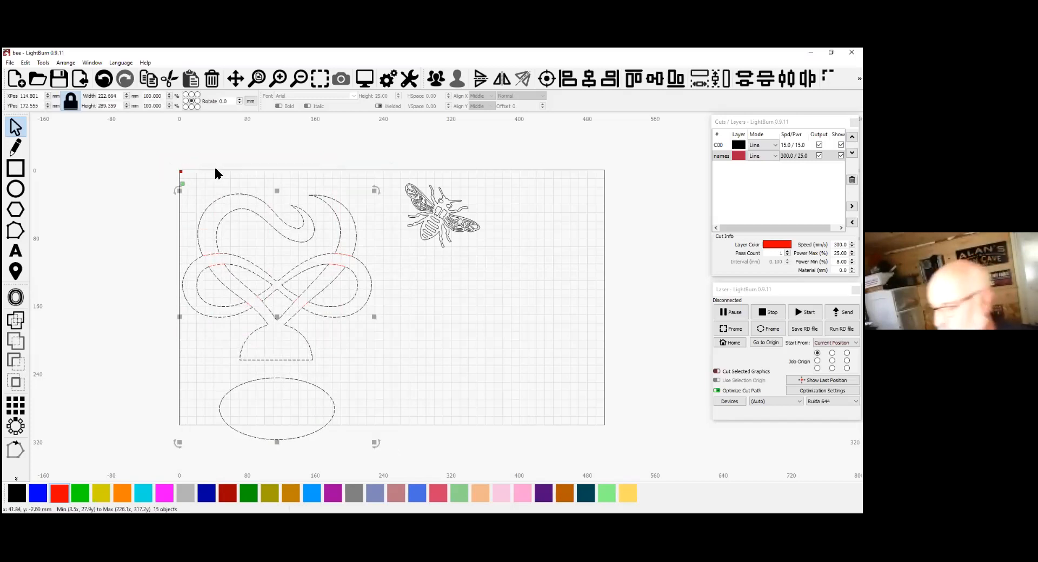
key(Delete)
Move the bee to the lower-left corner of the work area at about X 59, Y 258 mm and clear the selection.
mouse_move(445, 225)
mouse_down()
mouse_move(441, 216)
mouse_move(432, 232)
mouse_up()
drag(284, 282, 230, 395)
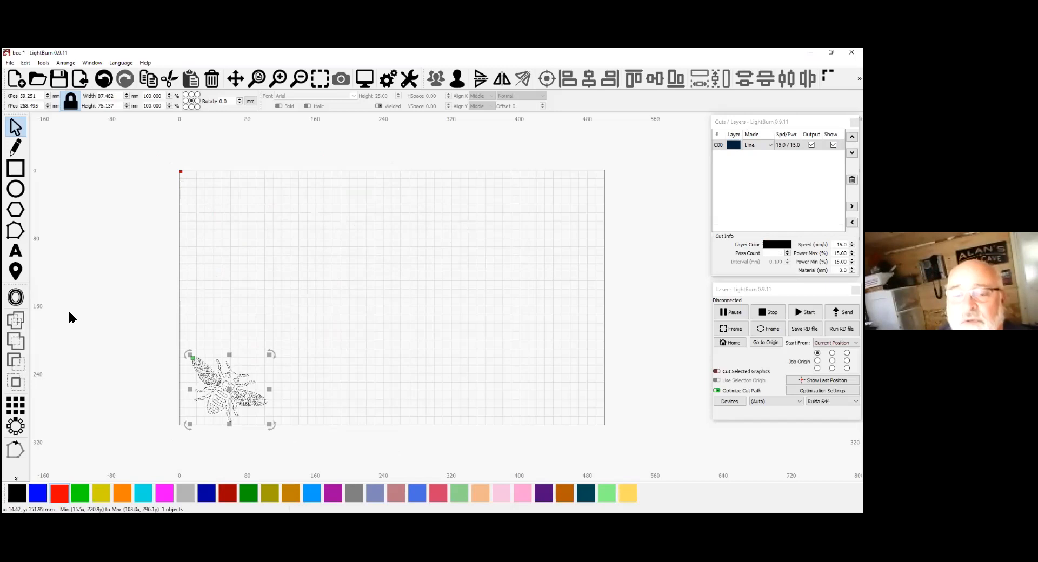
click(335, 398)
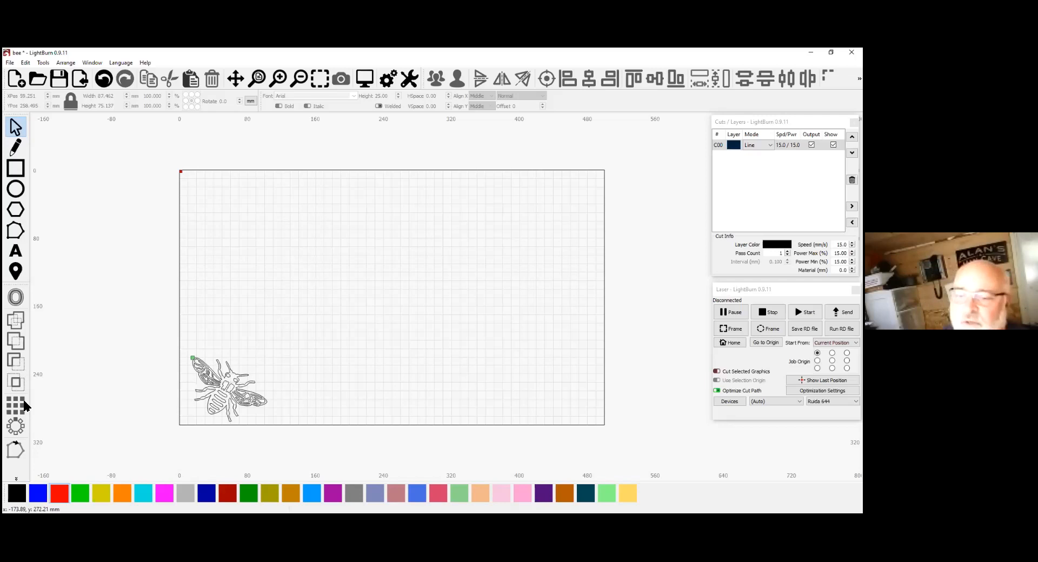
Start a grid array of the bee with 6 columns in X and a Y spacing of 1.00.
click(239, 408)
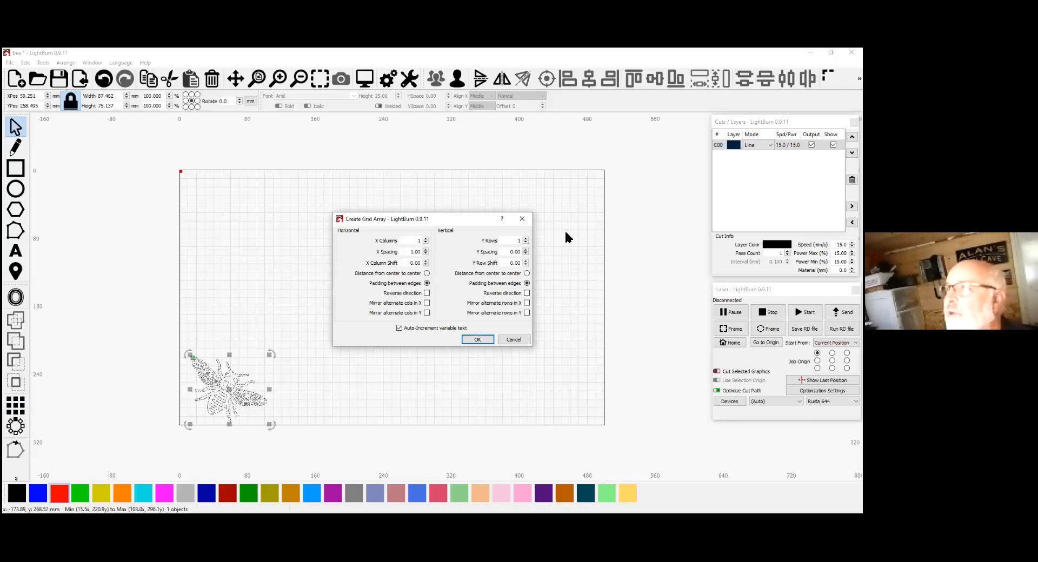
drag(441, 219, 610, 171)
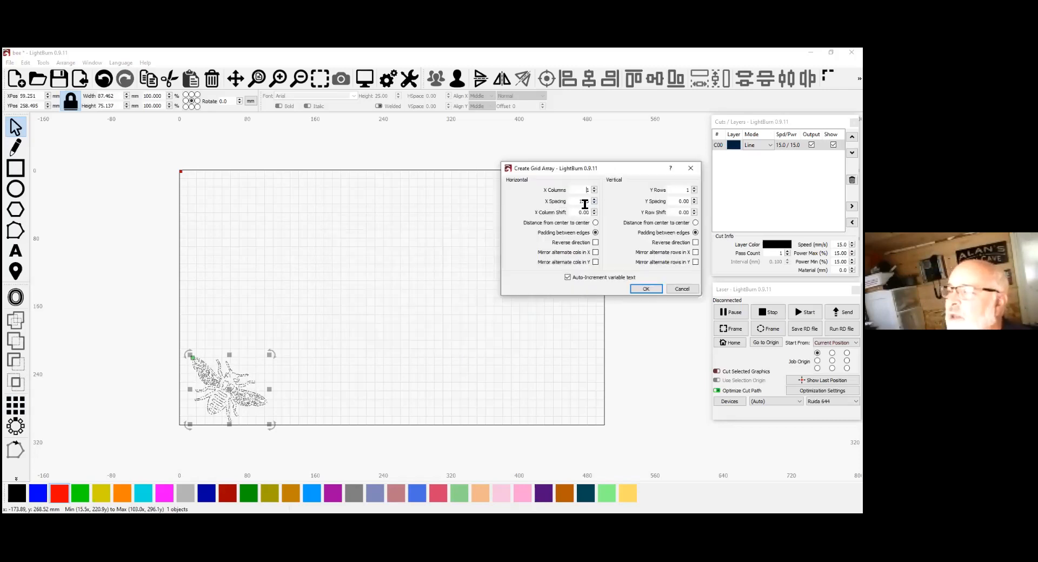
scroll(584, 204, up, 1)
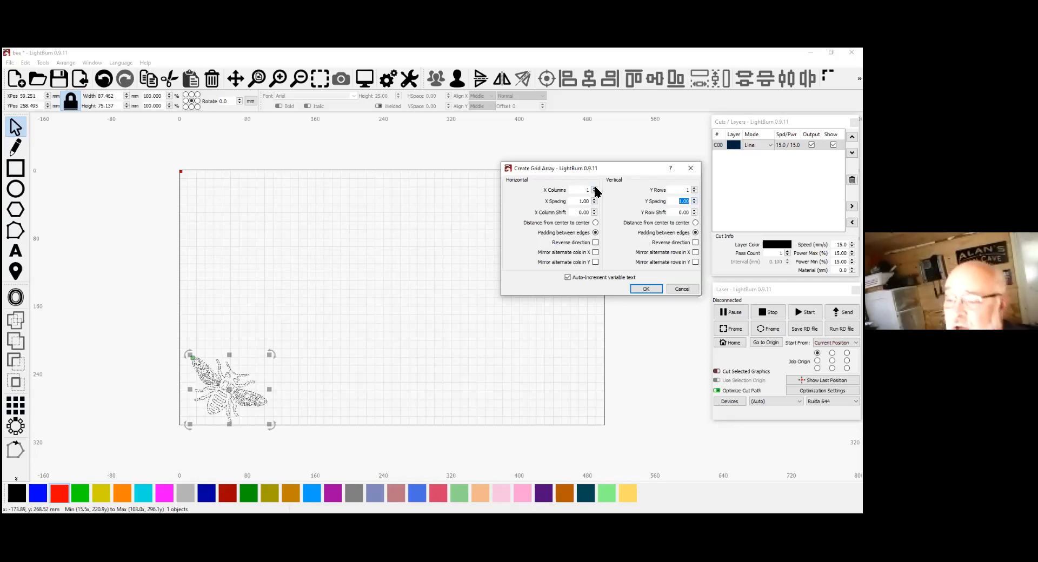
click(595, 189)
click(595, 188)
click(595, 188)
click(595, 189)
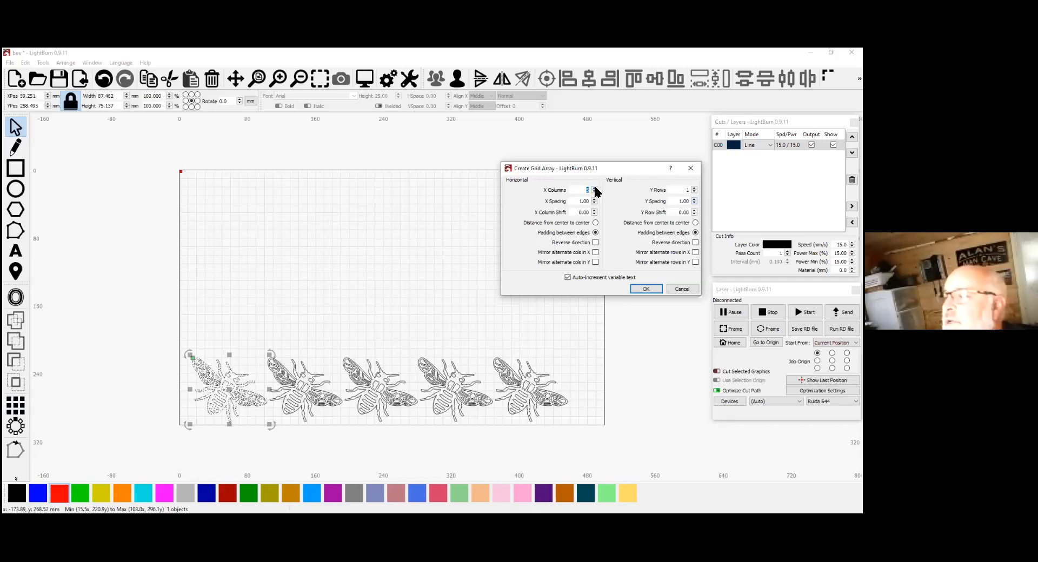
click(595, 188)
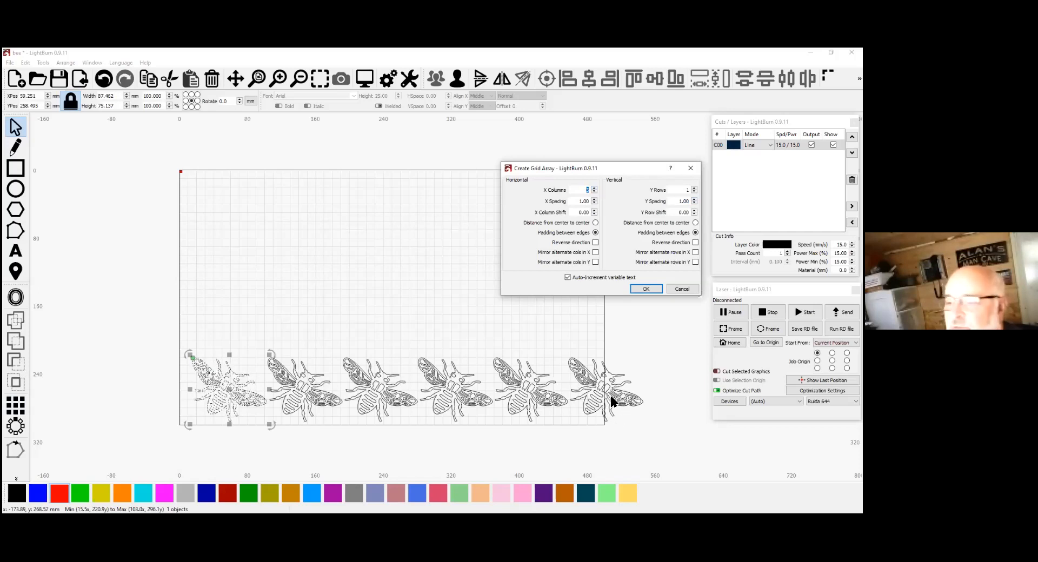
Try an X spacing of -2.00 for the row of bees and cancel the grid array.
click(595, 204)
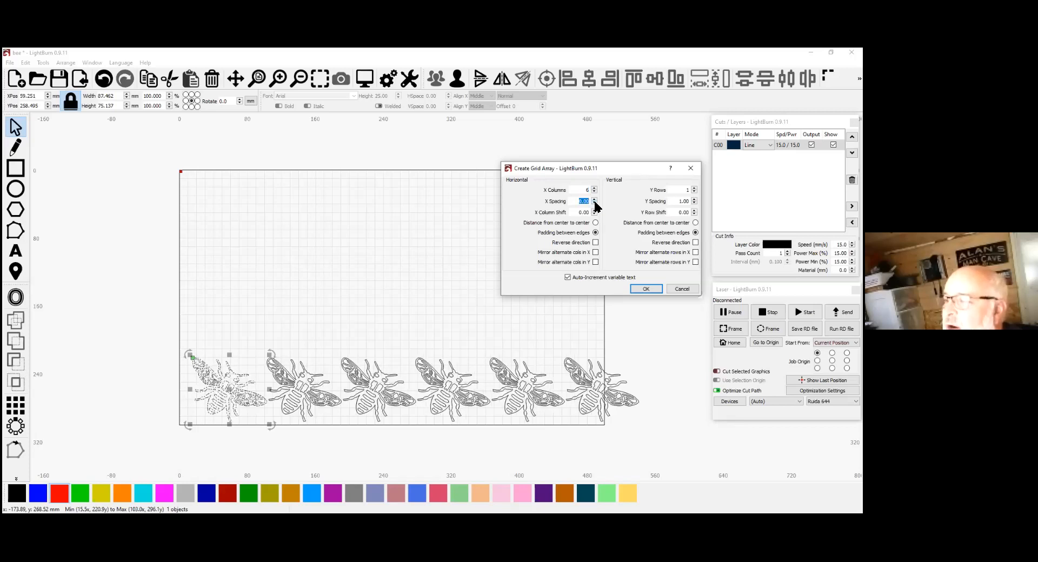
click(594, 204)
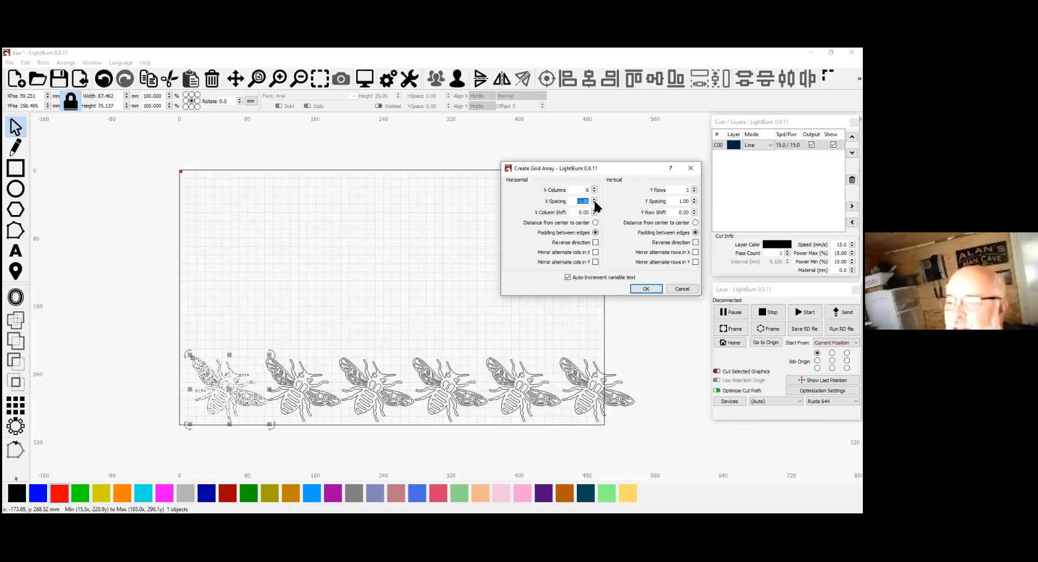
click(595, 203)
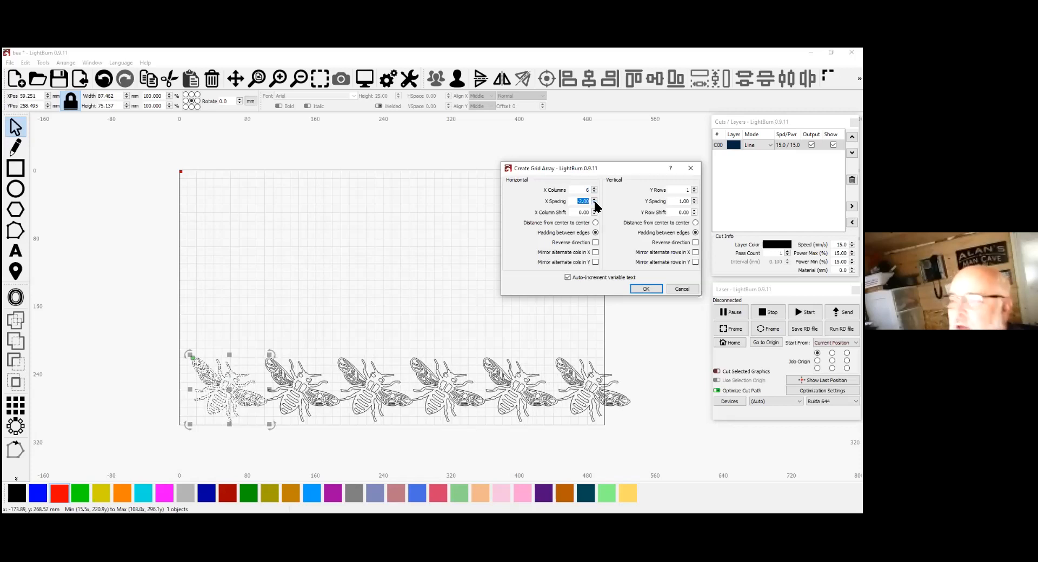
click(692, 291)
key(Escape)
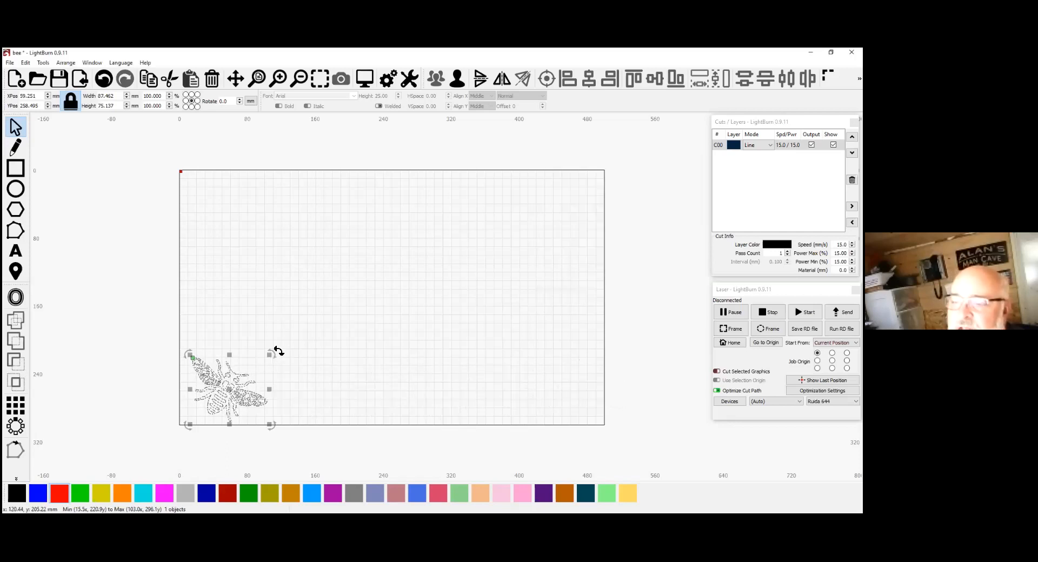
Rotate the bee until its body lies horizontally and place it in the work area's lower-left corner at about X 36, Y 247 mm.
drag(274, 357, 271, 409)
drag(218, 388, 212, 385)
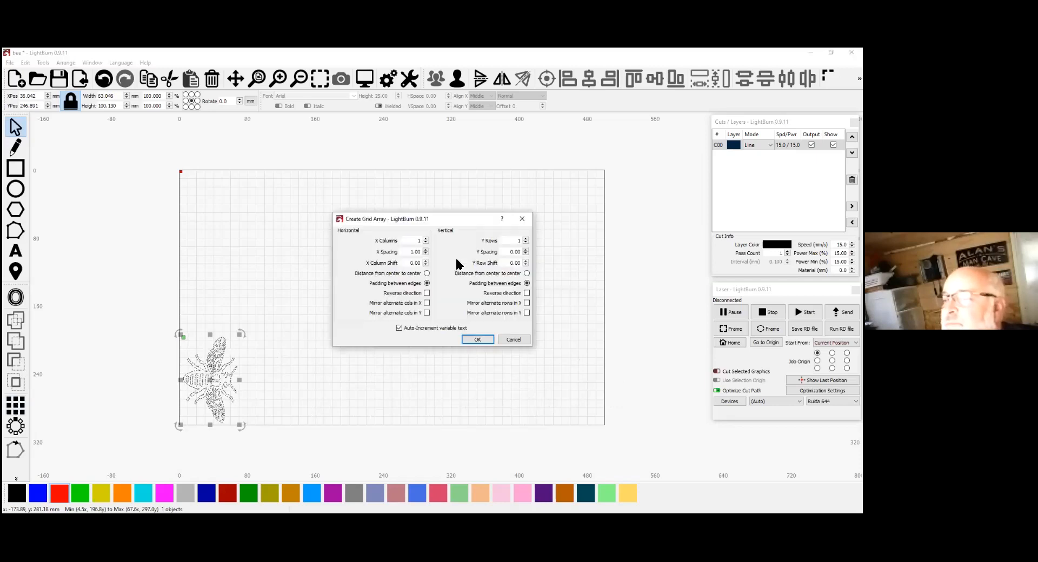
Start a grid array of the rotated bee with 8 columns in X.
click(426, 240)
click(426, 239)
click(426, 239)
click(426, 239)
click(426, 239)
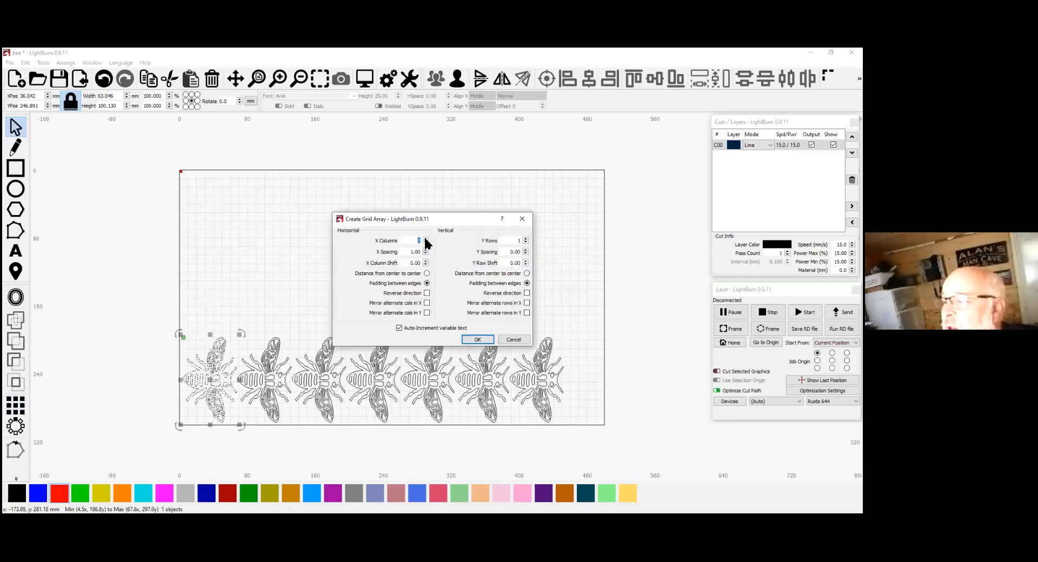
click(426, 239)
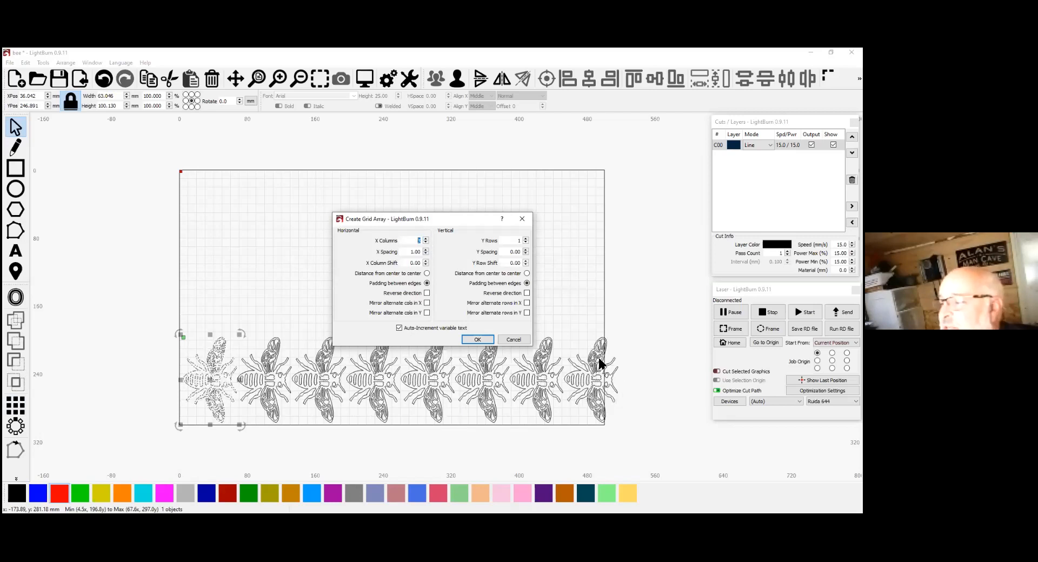
Set the array's X spacing to -6.00 so the bees nest closely, and create the row.
click(426, 254)
click(426, 254)
click(427, 255)
click(426, 254)
click(427, 254)
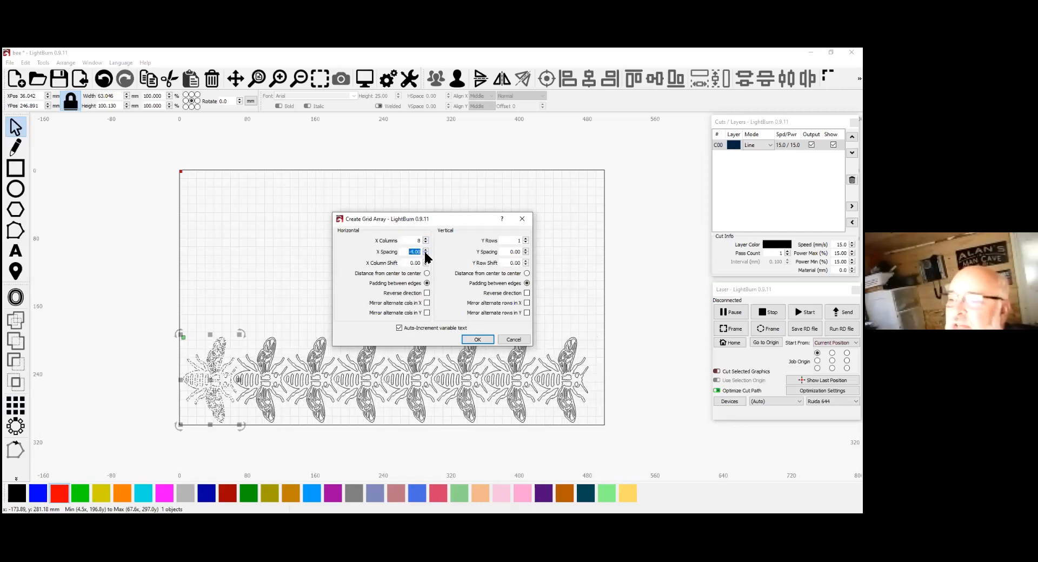
click(427, 255)
click(426, 255)
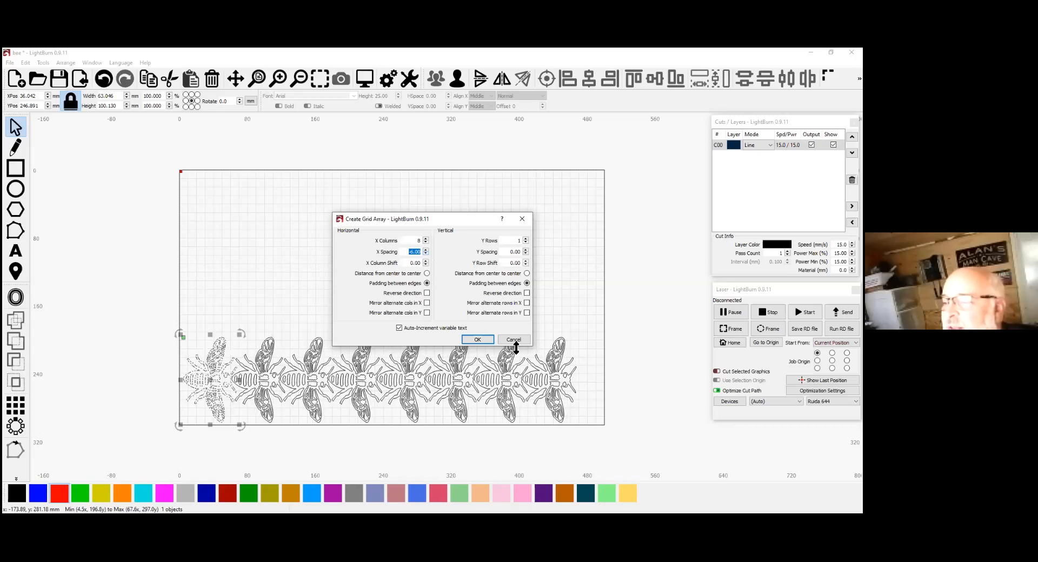
key(Return)
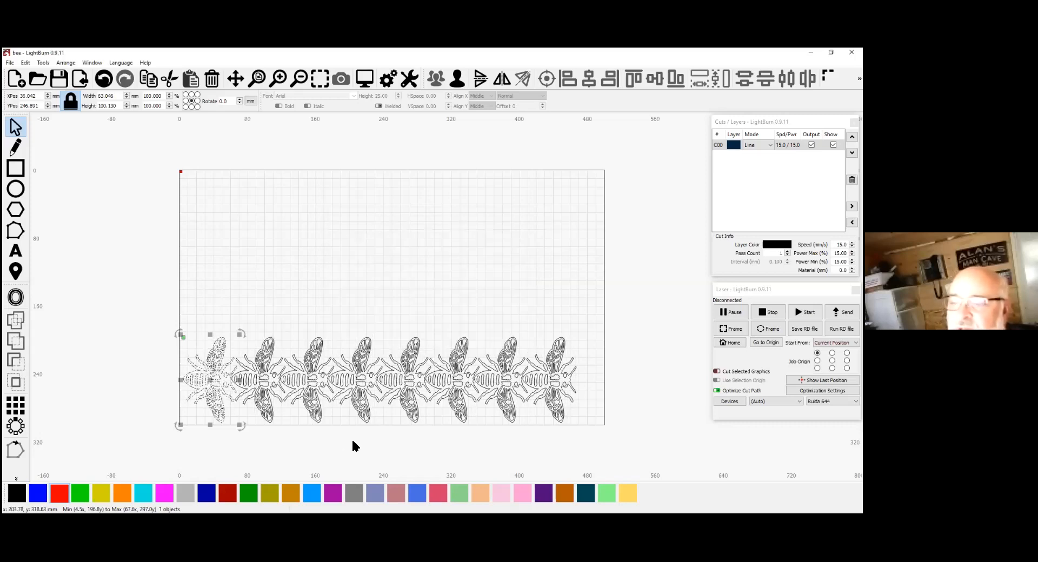
Select the whole row of bees and repeat it upward with a grid array of 2 rows at 0.00 Y spacing.
drag(352, 447, 430, 381)
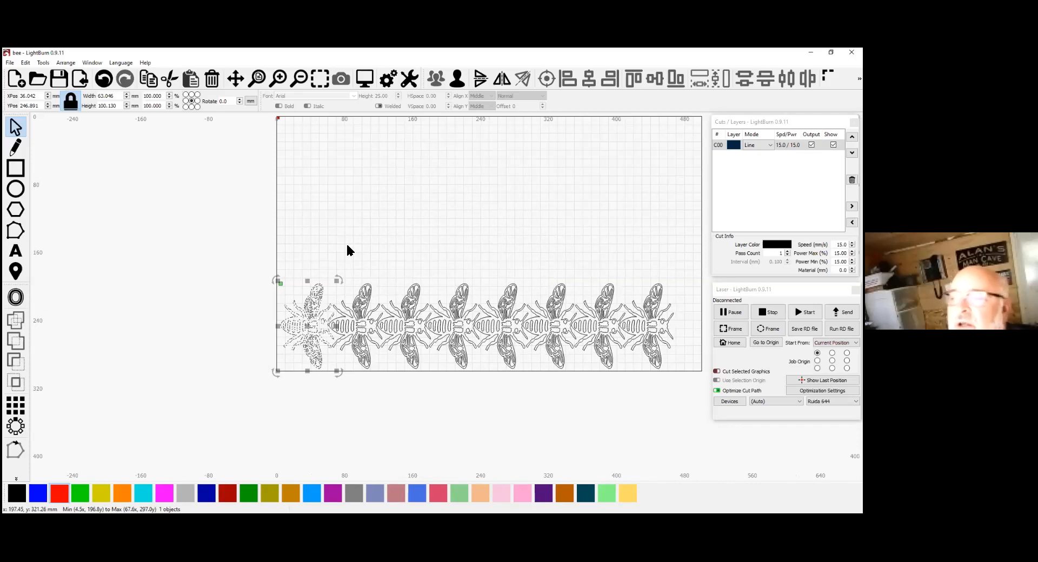
scroll(348, 248, up, 4)
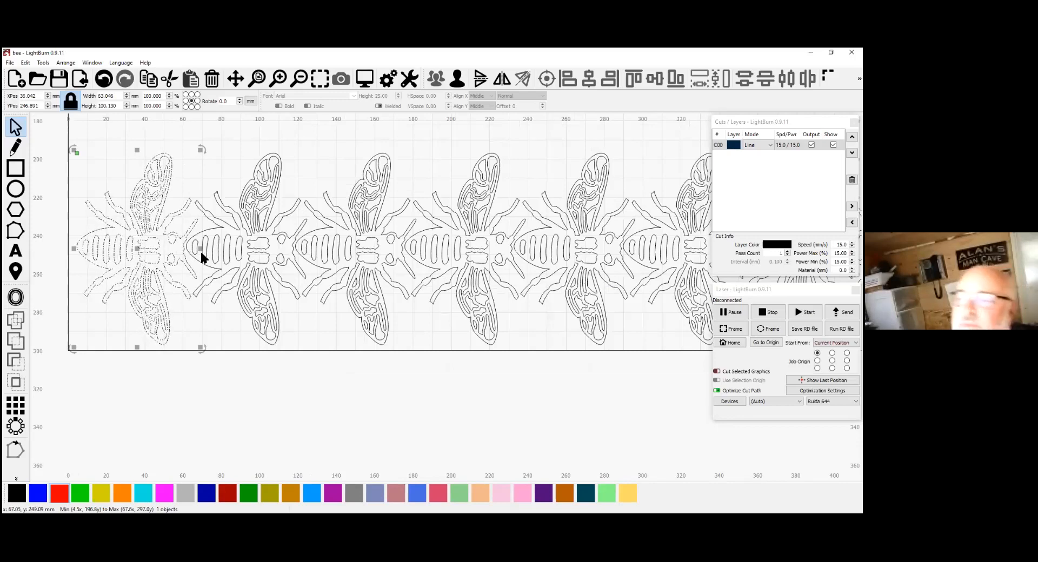
scroll(319, 317, down, 3)
scroll(320, 317, down, 2)
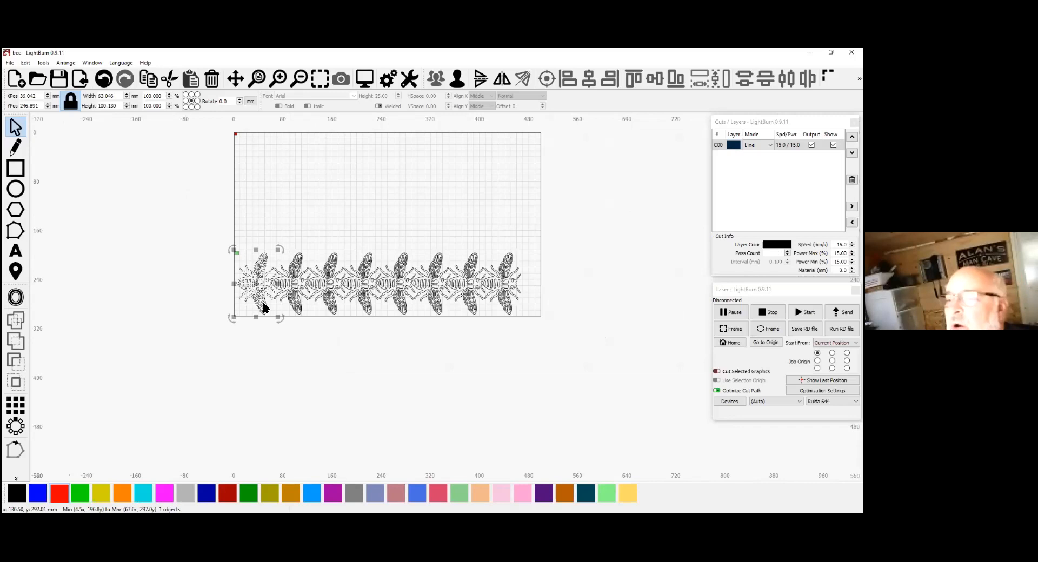
click(430, 327)
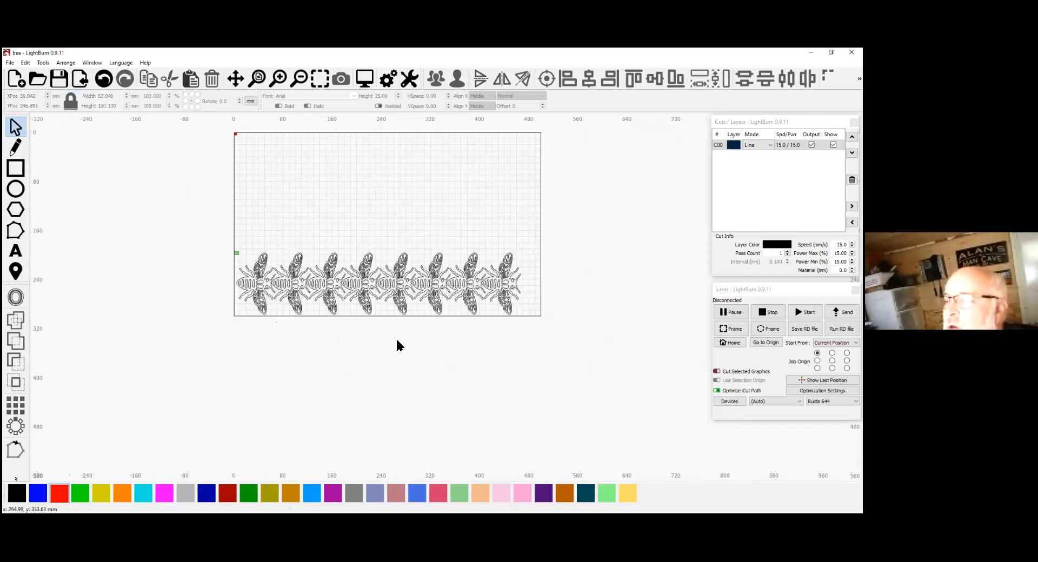
scroll(399, 346, up, 4)
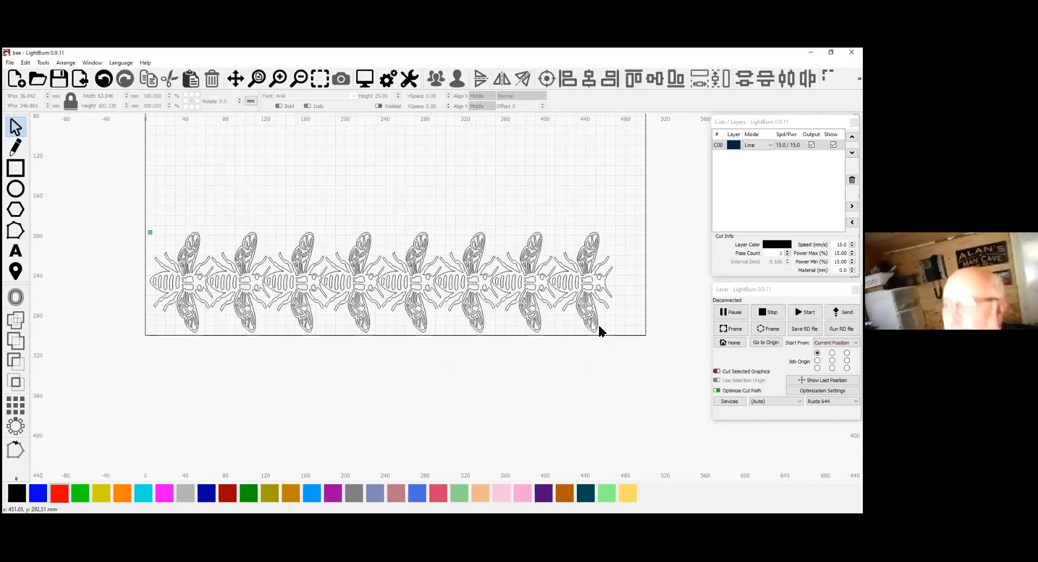
drag(628, 331, 63, 357)
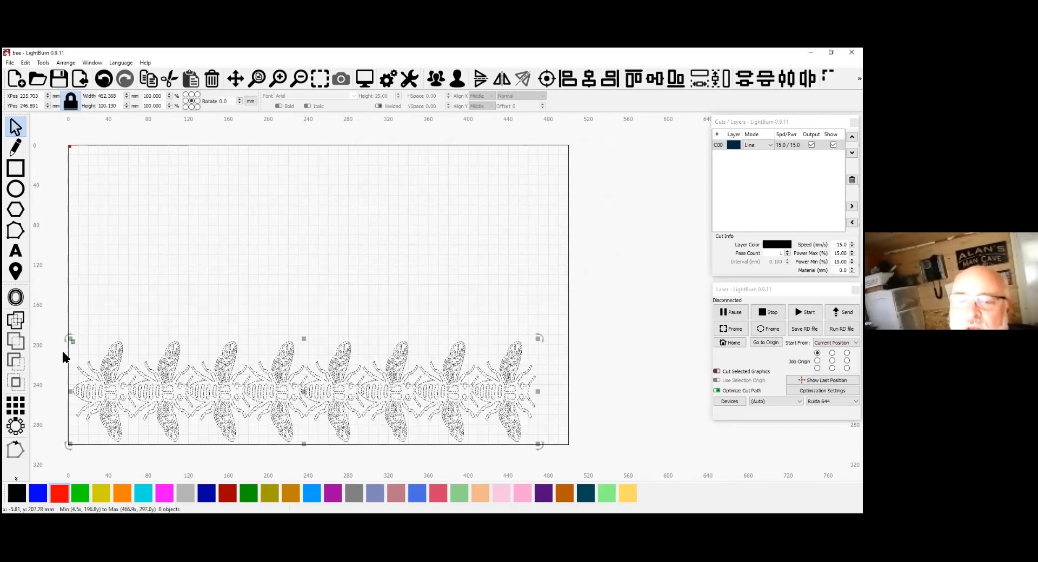
click(15, 405)
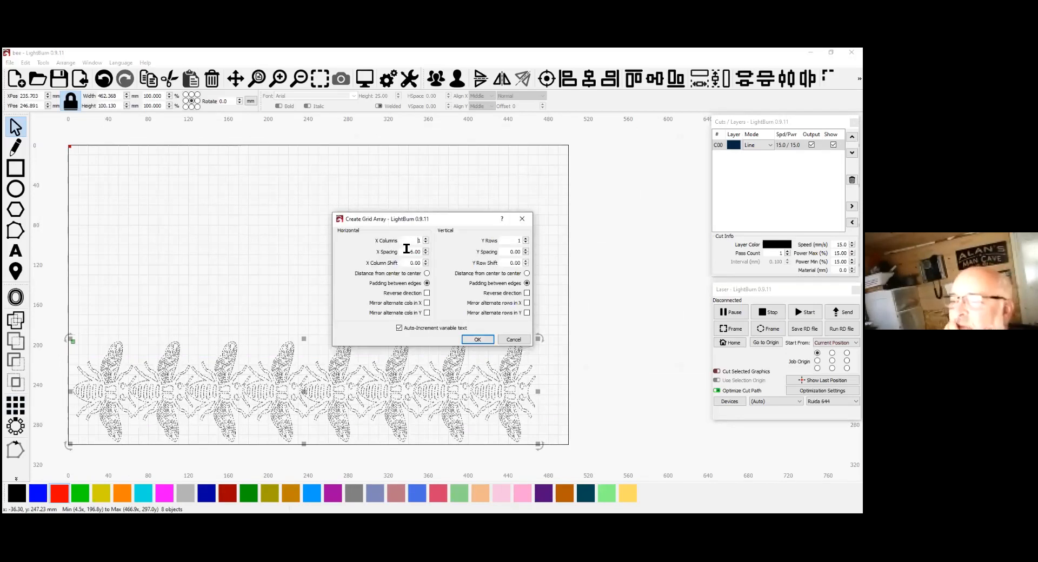
click(525, 239)
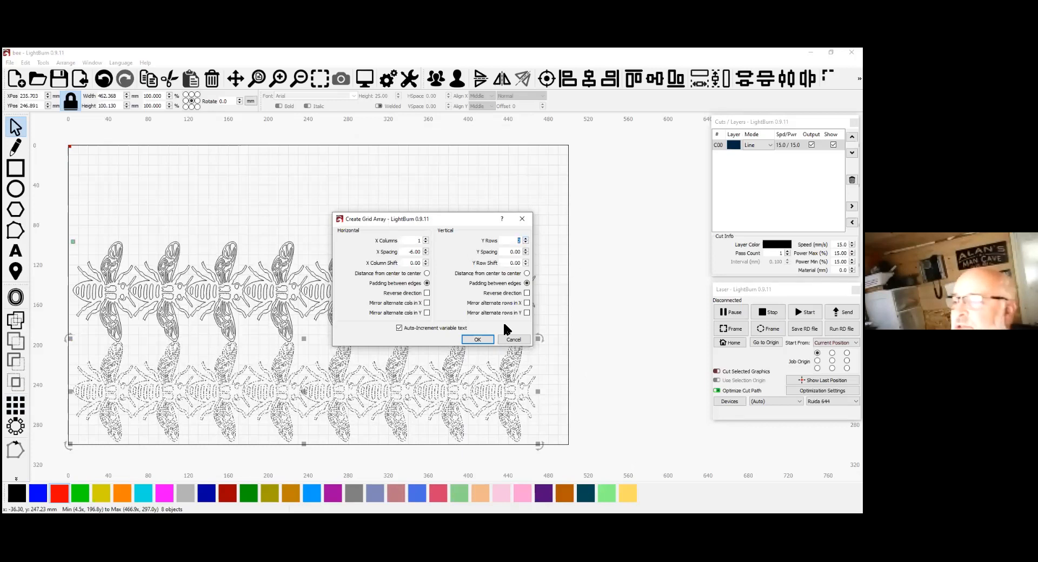
click(476, 342)
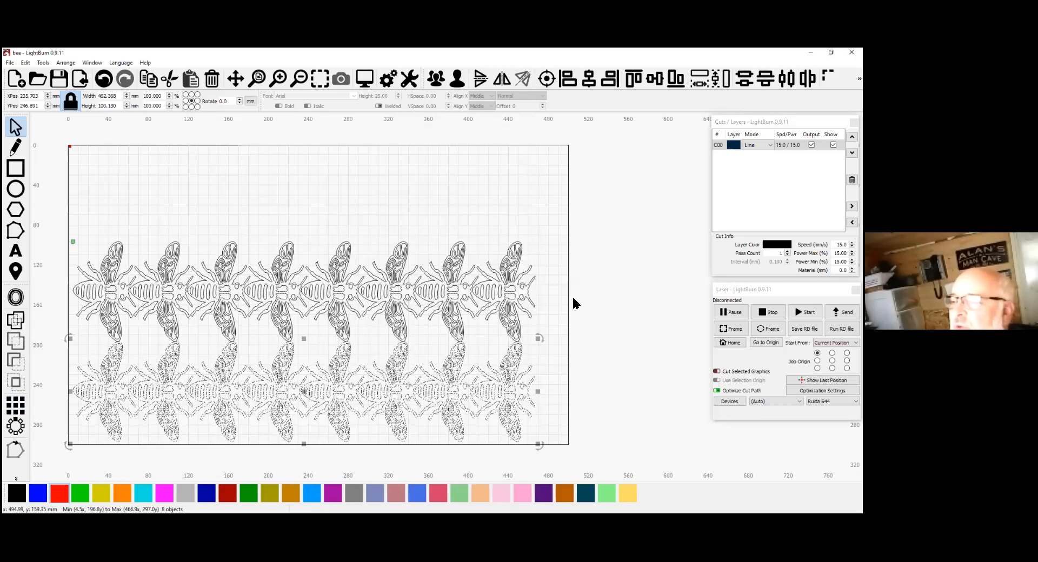
Mirror the upper row of bees horizontally and nest it against the lower row at about X 232, Y 166 mm.
click(590, 303)
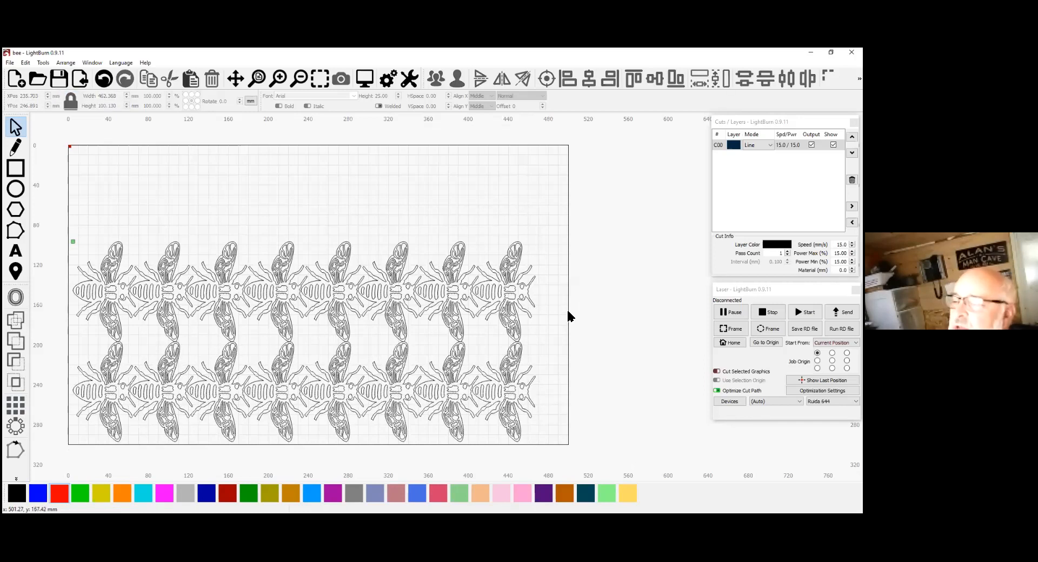
drag(569, 317, 58, 257)
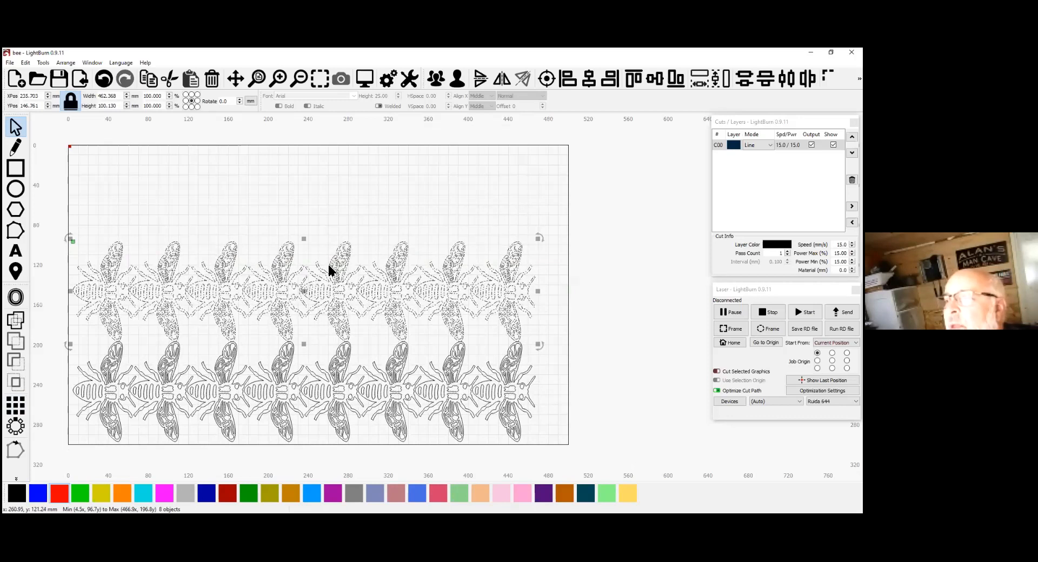
click(503, 81)
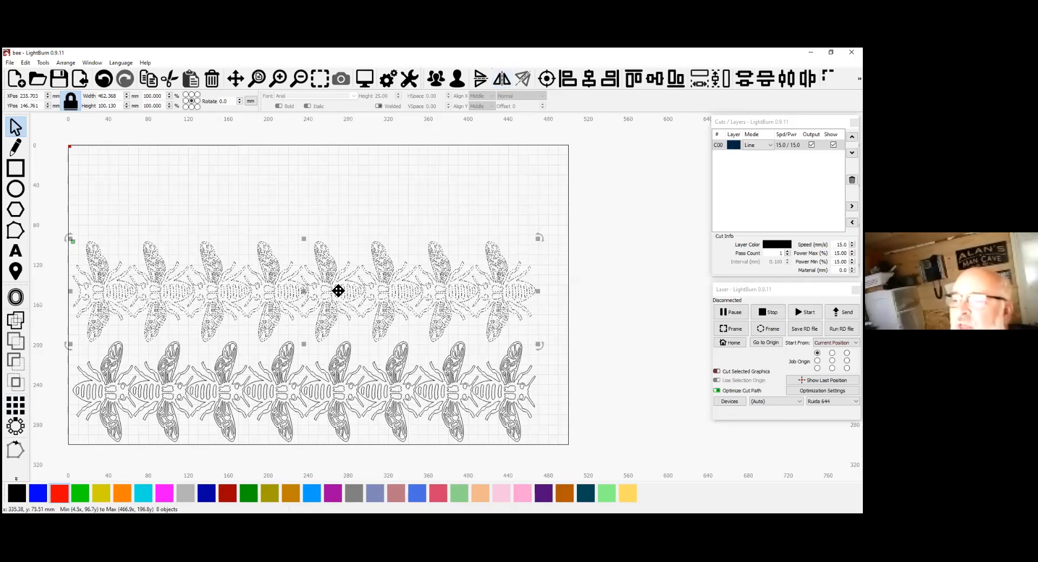
drag(304, 305, 300, 314)
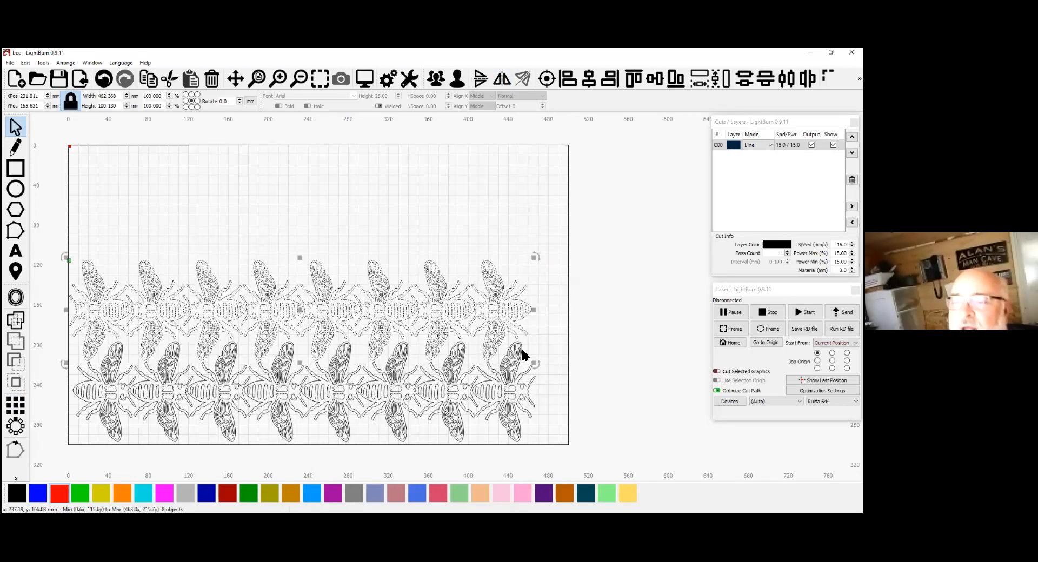
click(627, 392)
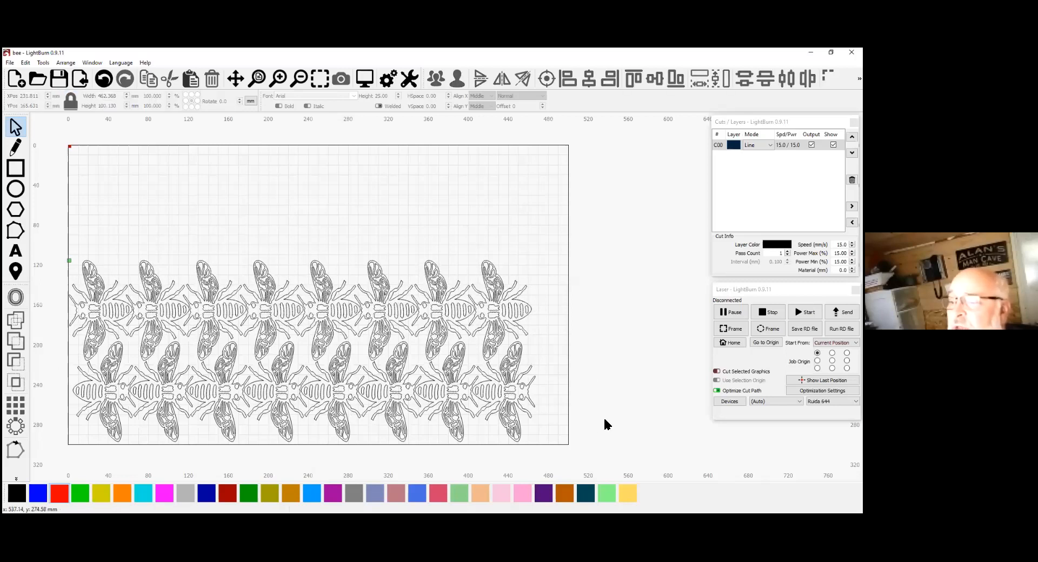
Select both nested rows and repeat them upward with a grid array of 2 rows at 0.00 Y spacing.
drag(548, 429, 86, 302)
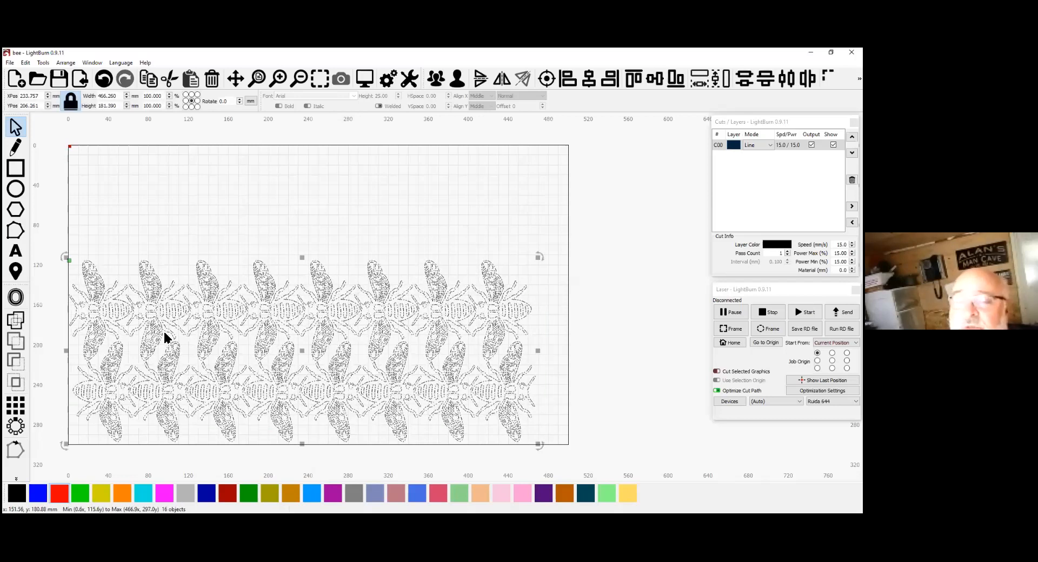
click(23, 403)
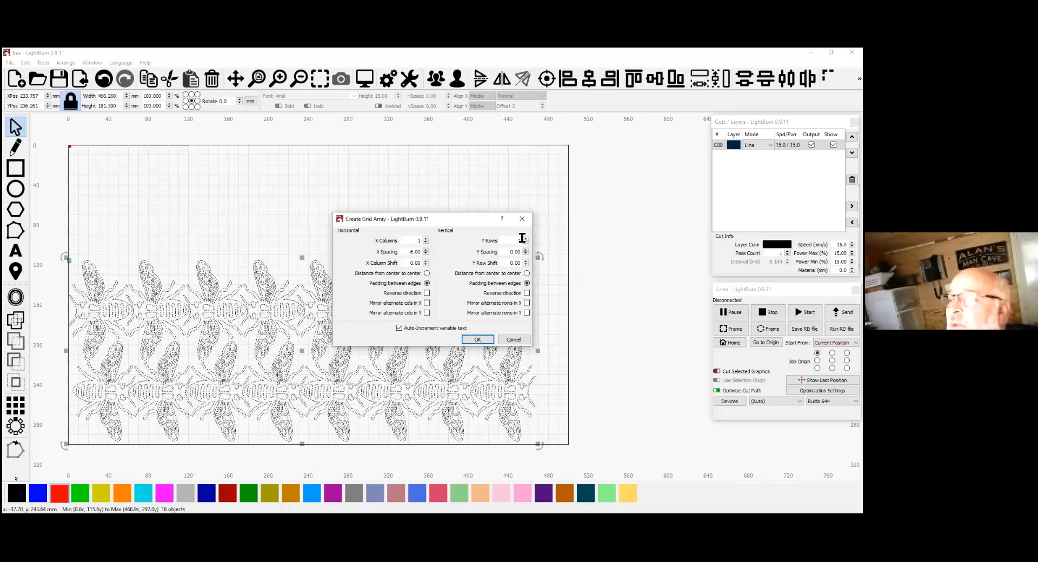
click(526, 239)
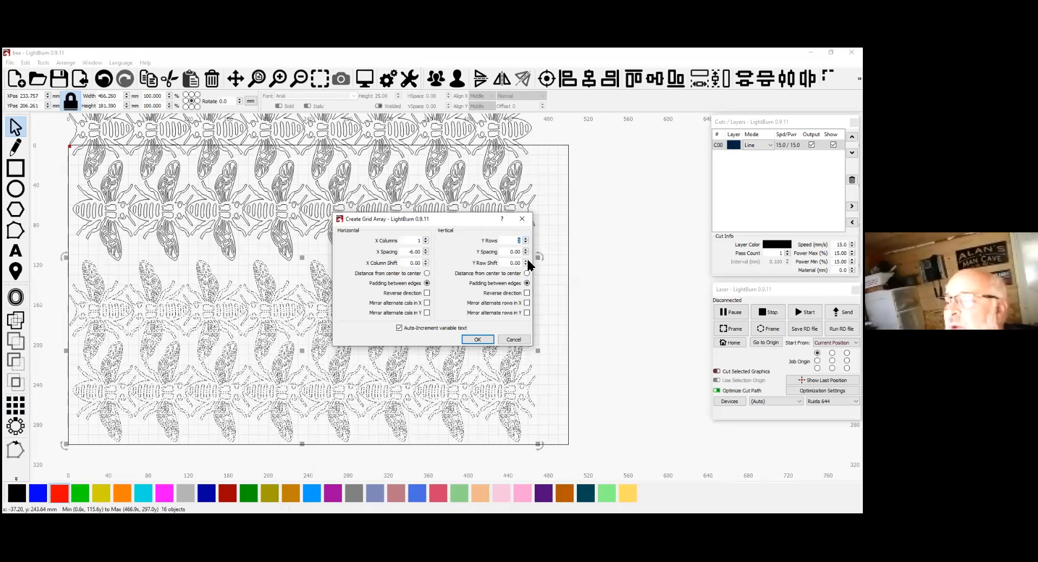
click(478, 339)
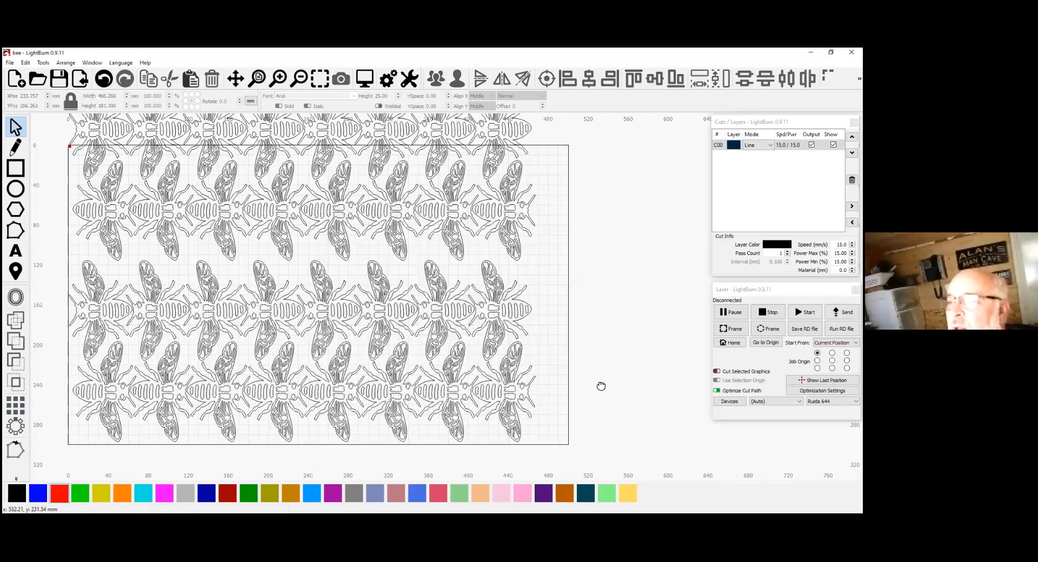
click(601, 384)
Move the third row of bees down against the row below it, at about X 243, Y 88 mm.
scroll(600, 295, down, 2)
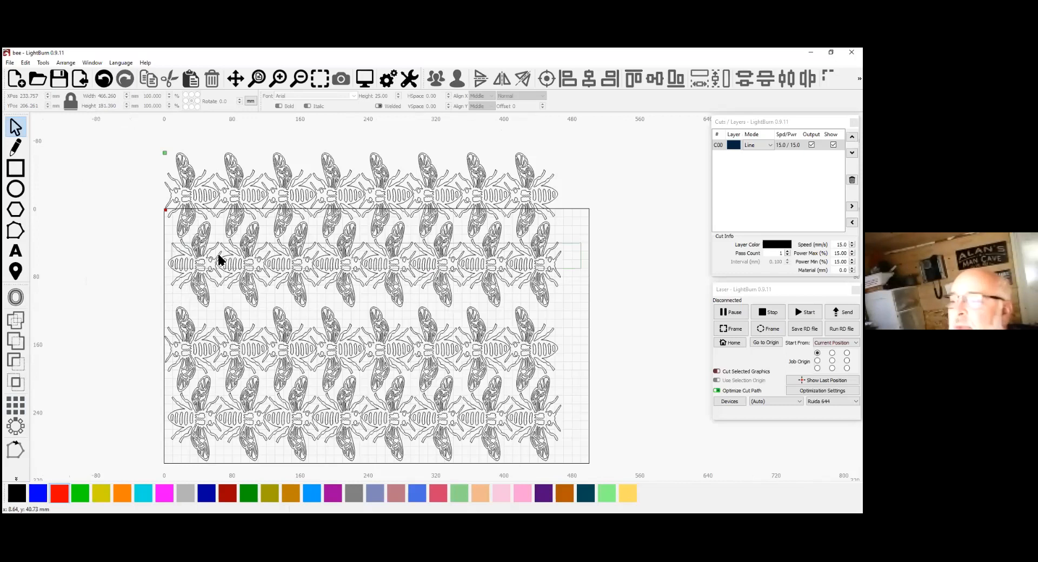
click(373, 274)
mouse_move(372, 274)
mouse_down()
mouse_move(364, 264)
mouse_move(371, 285)
mouse_up()
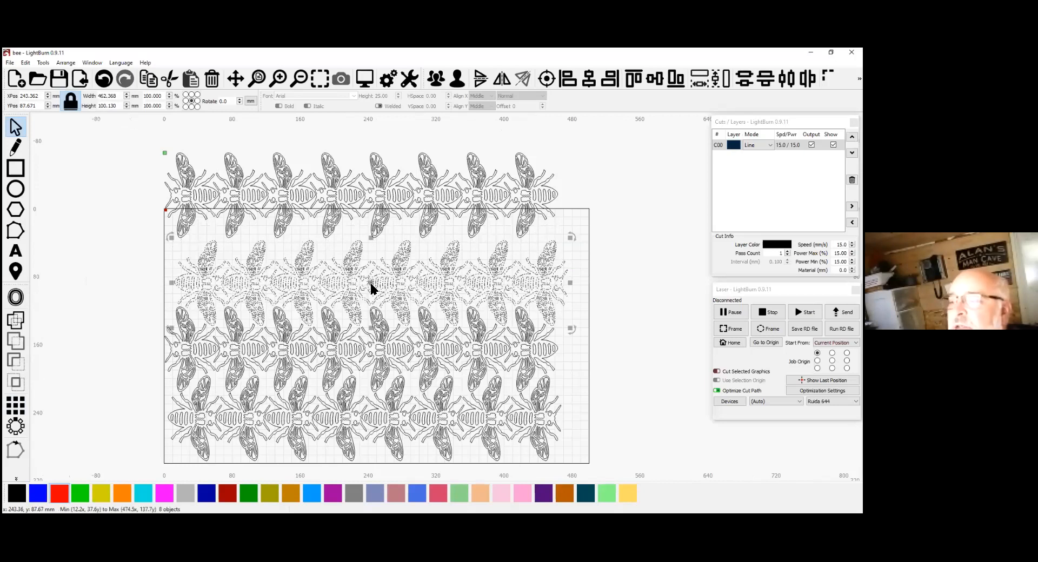
click(589, 216)
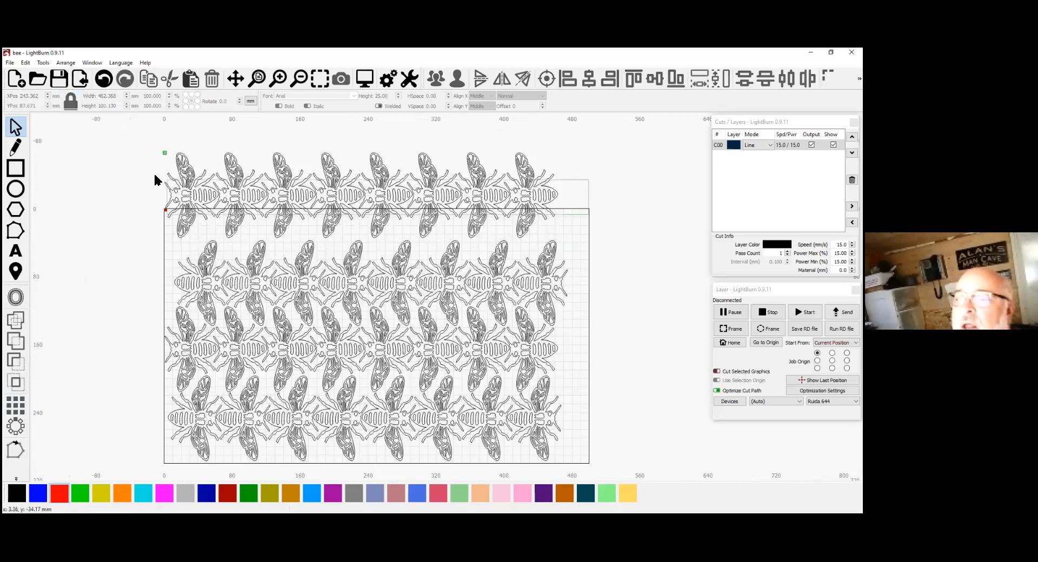
Move the topmost row of bees clear of the work area and delete it.
click(362, 200)
drag(361, 200, 365, 170)
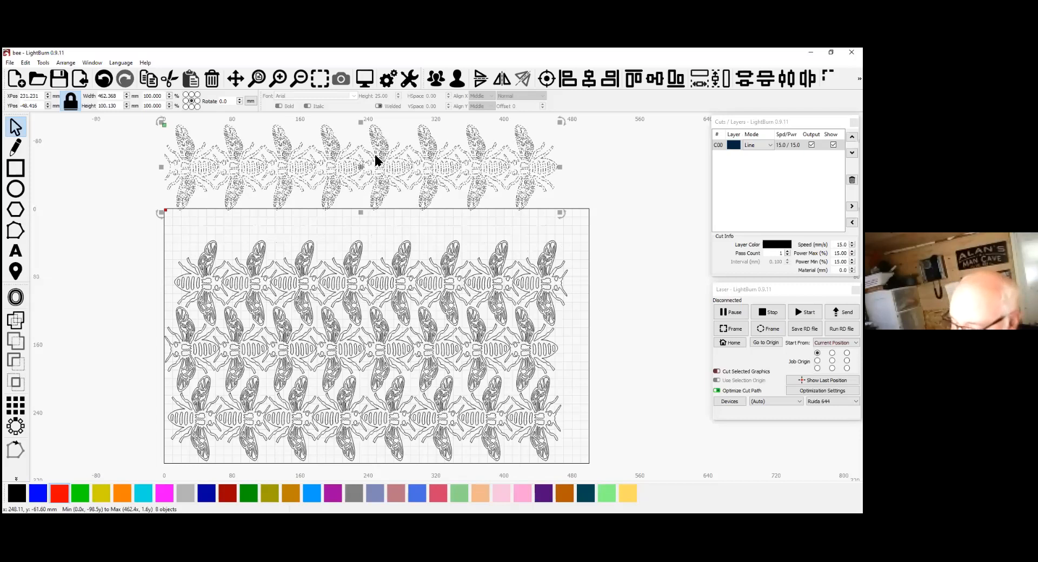
key(Delete)
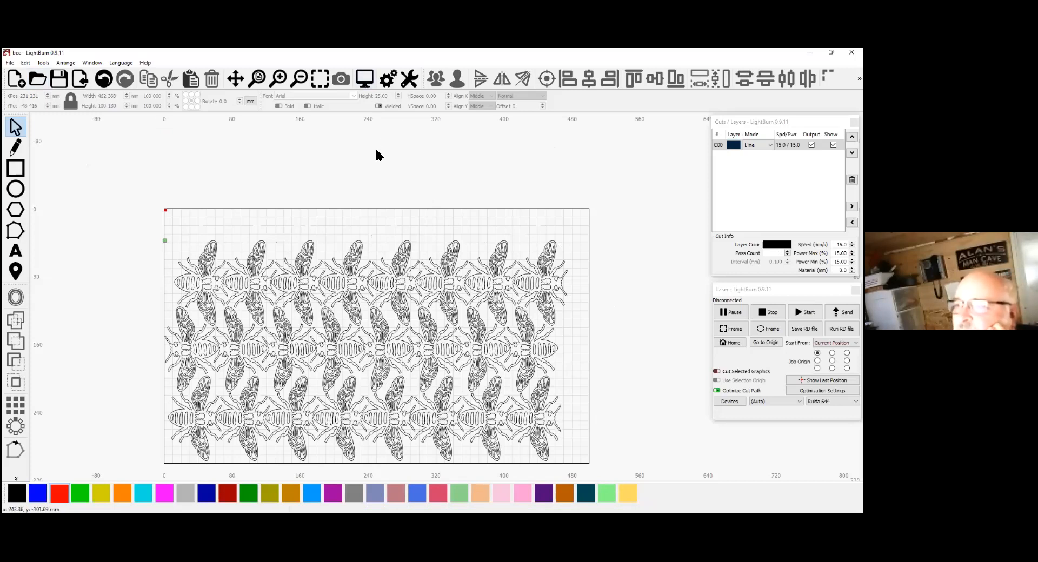
Preview the cut paths and estimated cutting time for the three rows of bees.
click(365, 80)
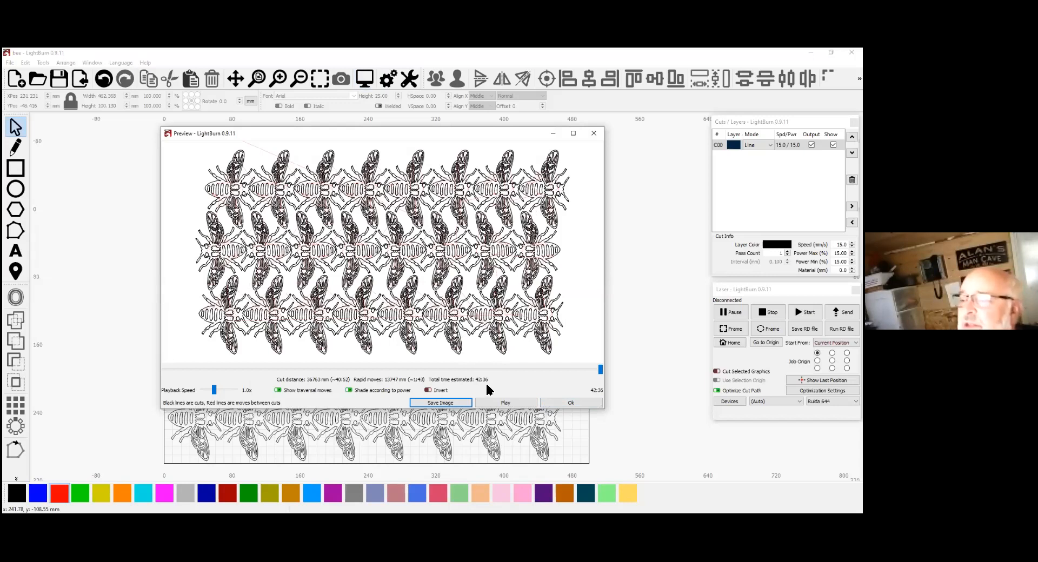
click(572, 404)
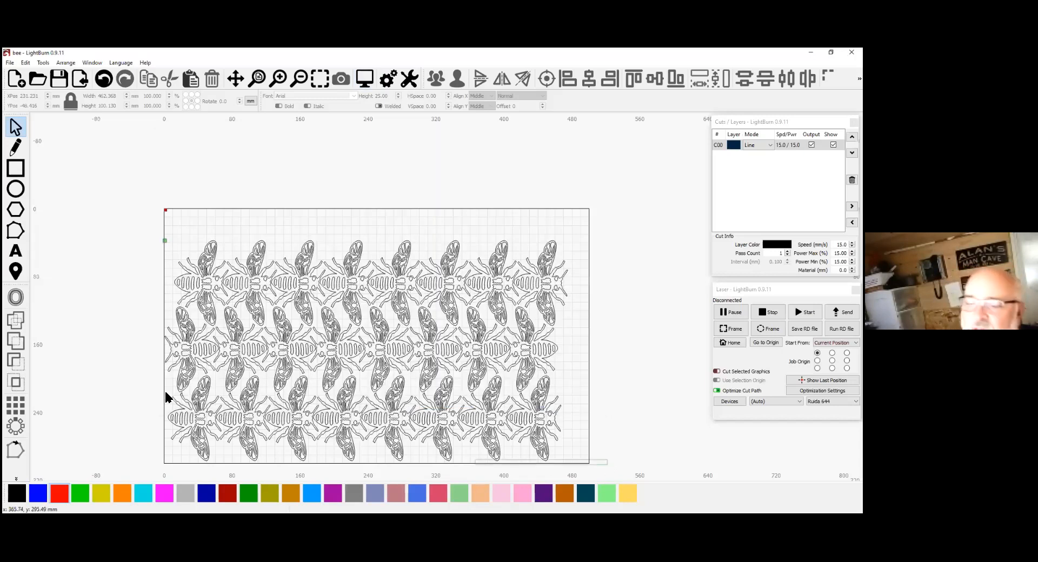
Select all the bees and optimize their shapes, fitting to both lines and arcs at 0.000 mm tolerance.
drag(142, 292, 146, 230)
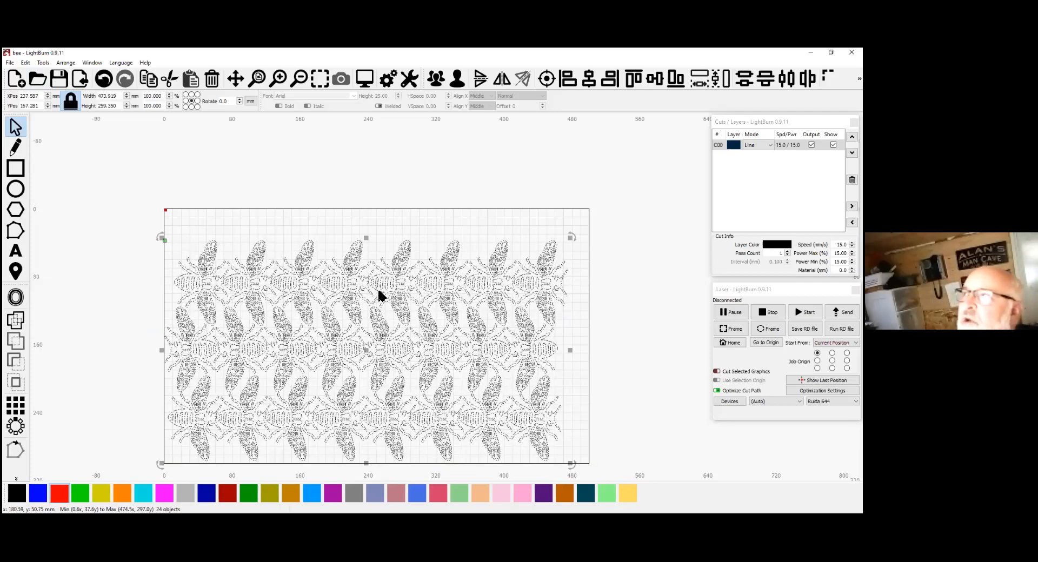
click(25, 63)
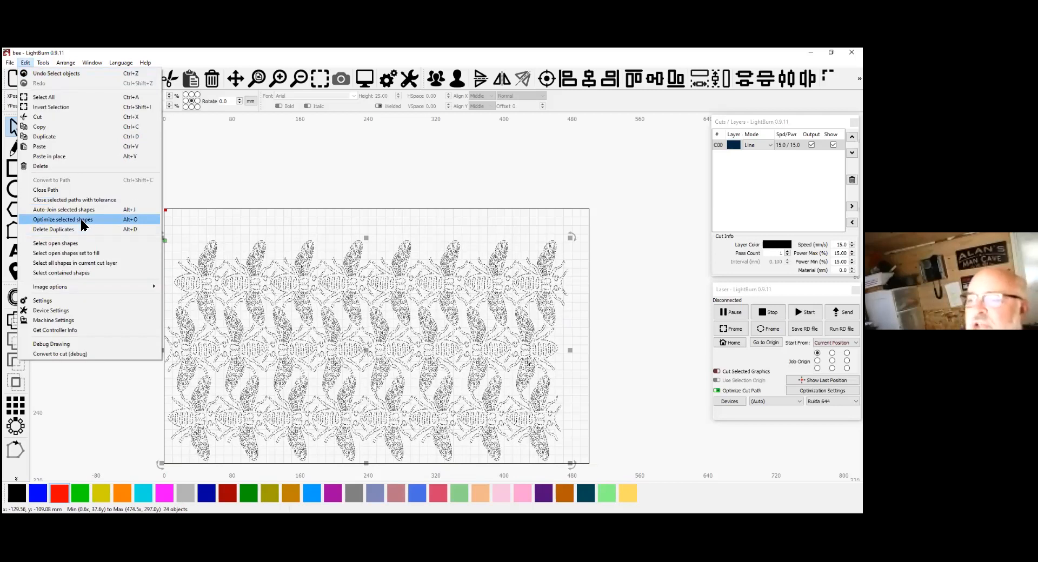
click(122, 220)
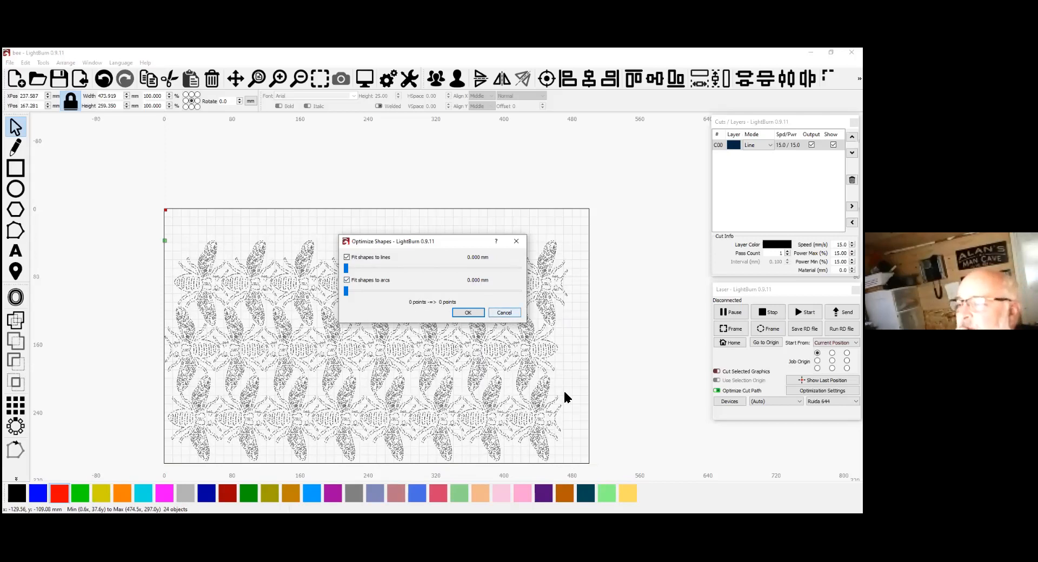
click(468, 313)
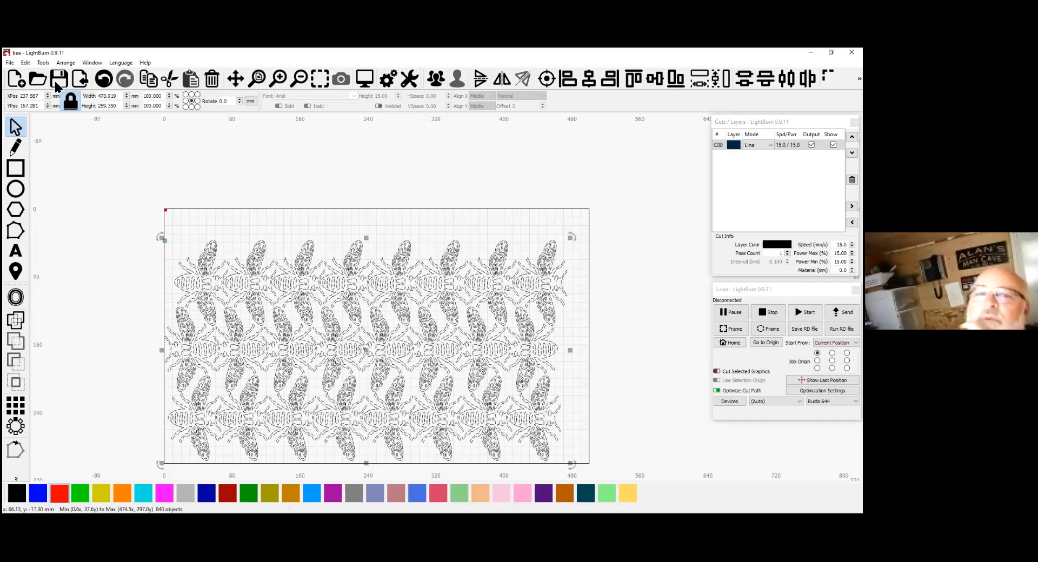
Optimize all the bee shapes again, fitting to lines at 0.000 mm and to arcs at about 0.4 mm tolerance.
click(26, 64)
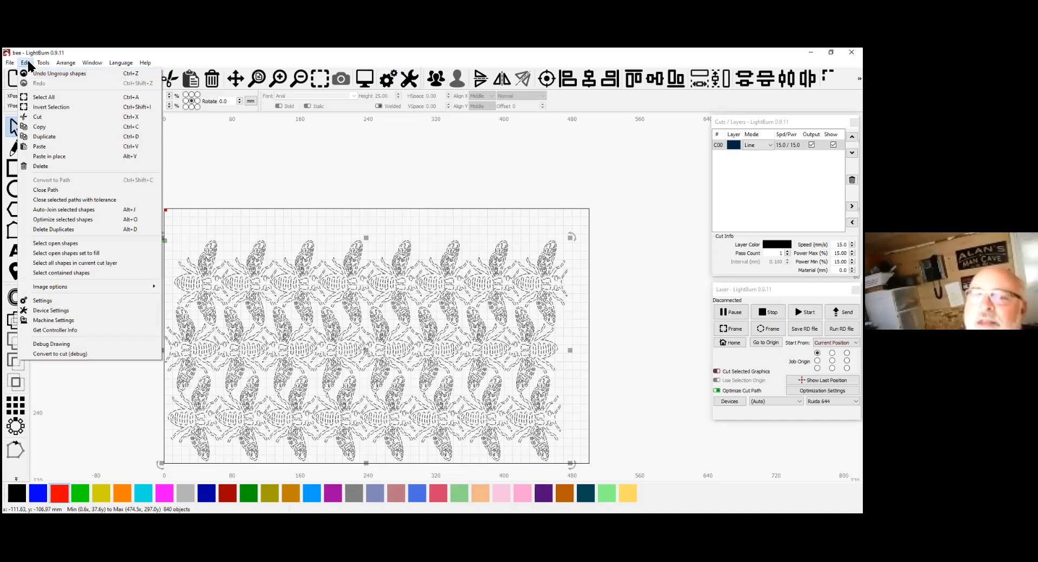
click(56, 220)
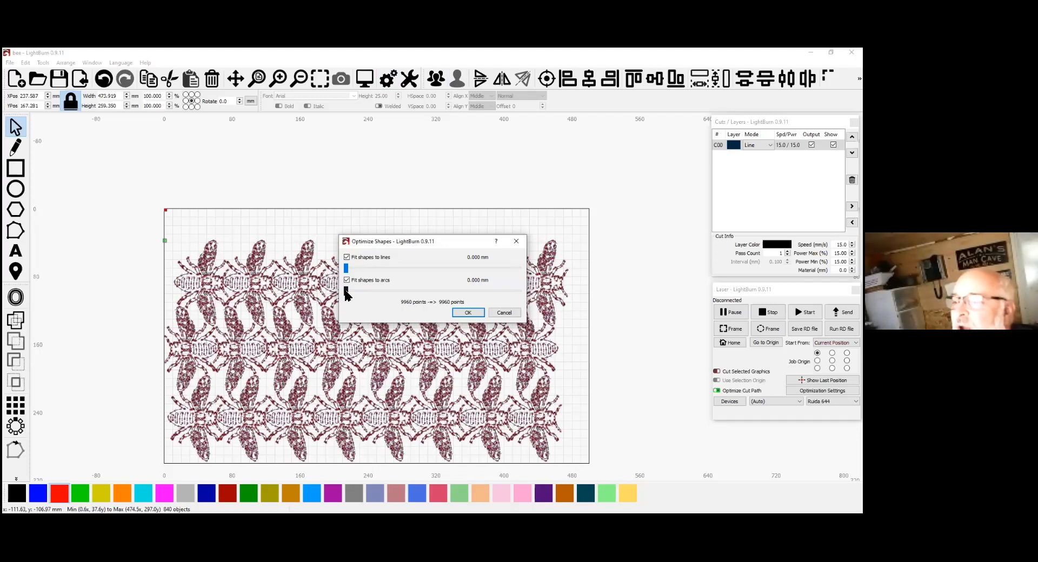
click(517, 292)
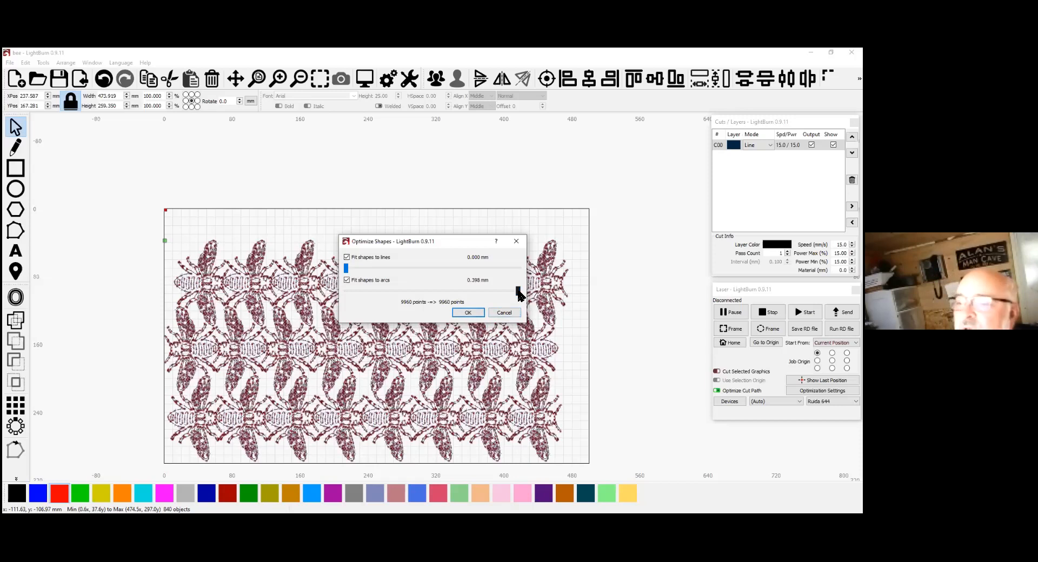
click(474, 314)
click(131, 267)
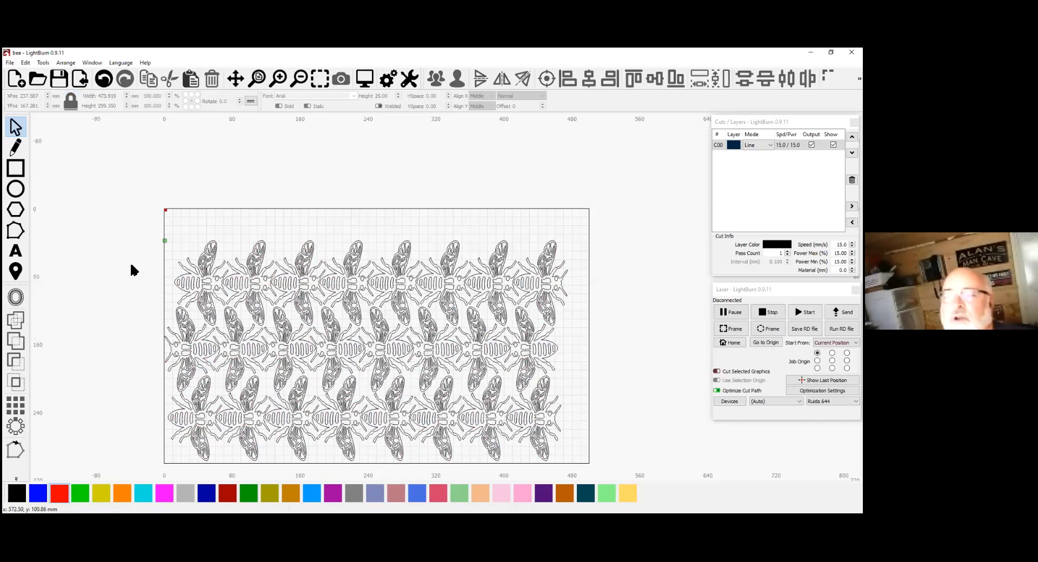
Select the first bee in the top row and examine its outlines up close.
click(190, 280)
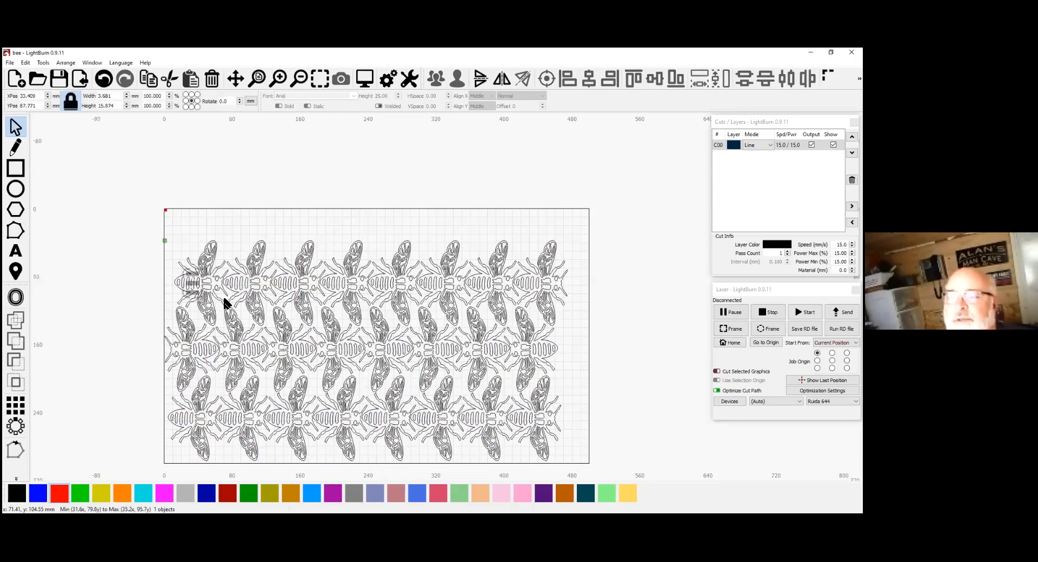
drag(220, 299, 170, 253)
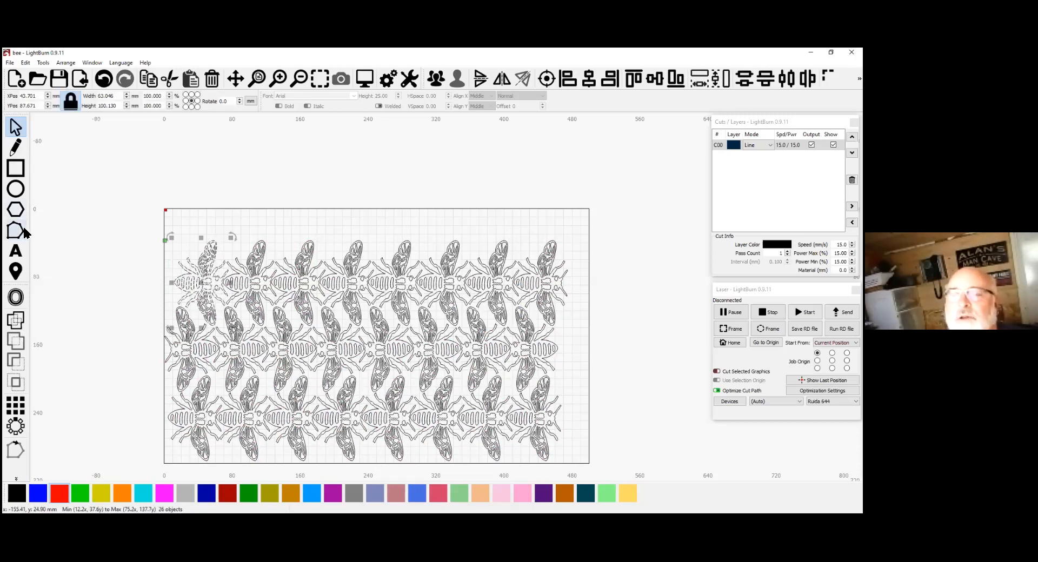
scroll(303, 236, up, 4)
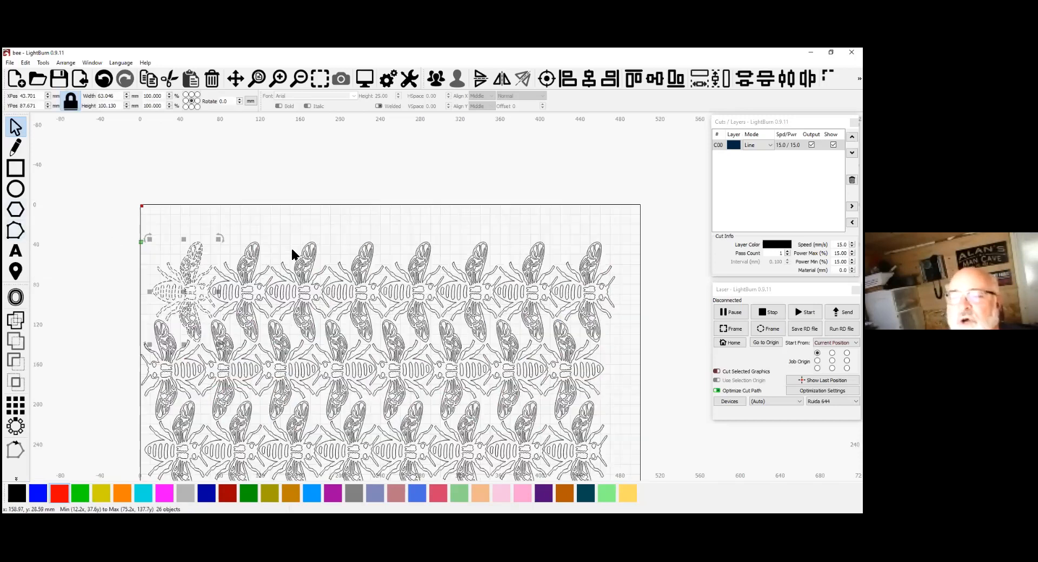
scroll(362, 223, up, 3)
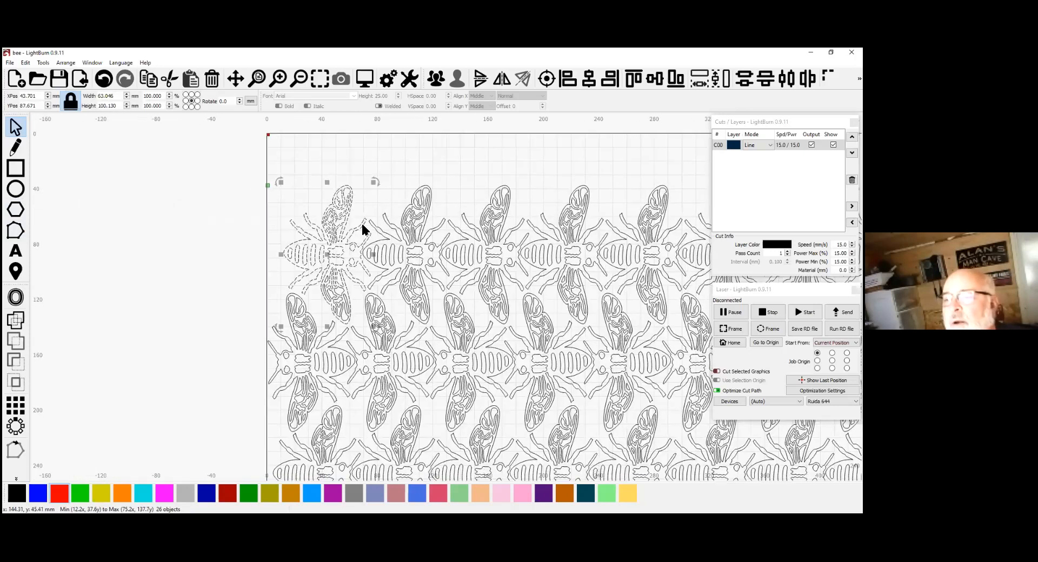
Delete the top two rows of bees and all of the bottom row except its first bee.
scroll(457, 208, down, 6)
drag(306, 203, 708, 300)
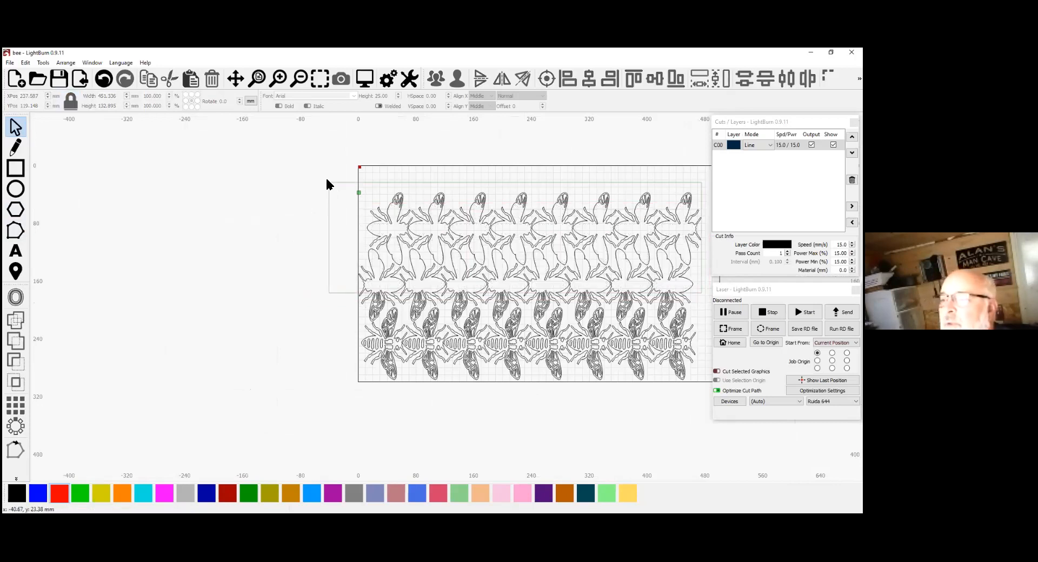
key(Delete)
drag(696, 404, 404, 281)
key(Delete)
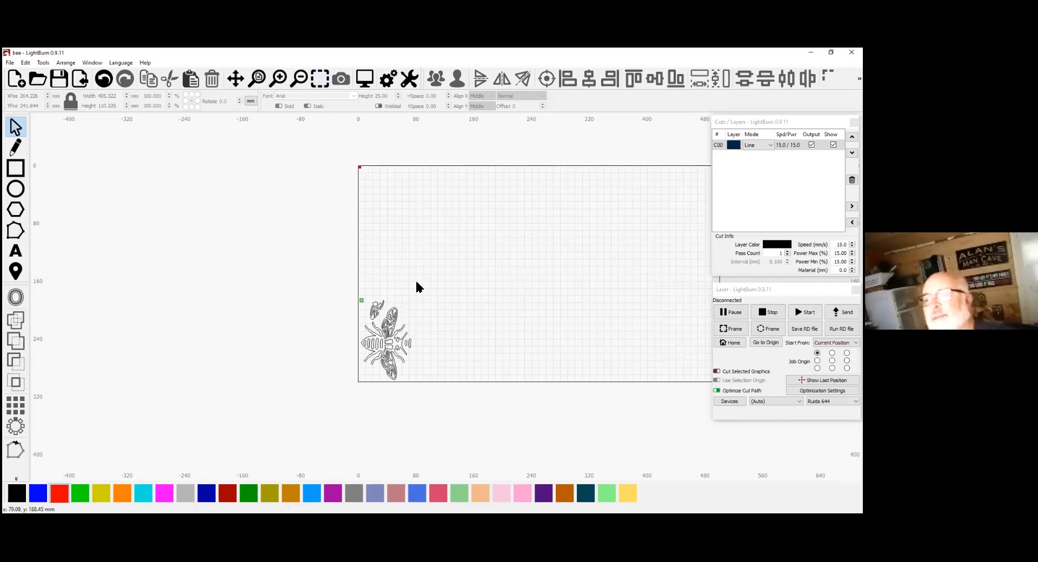
Select all remaining bee shapes and display their nodes up close.
click(320, 77)
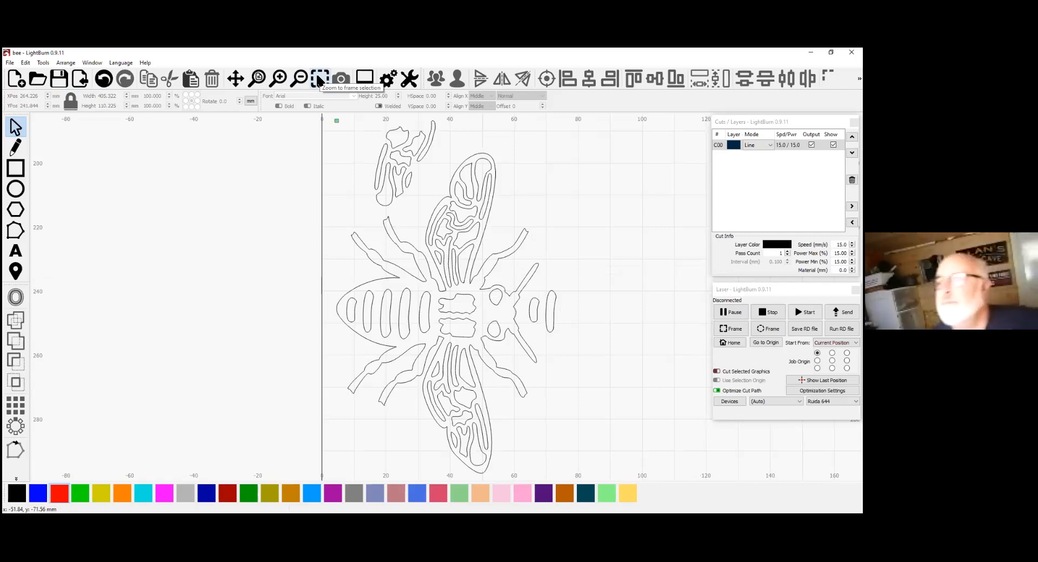
drag(573, 470, 319, 138)
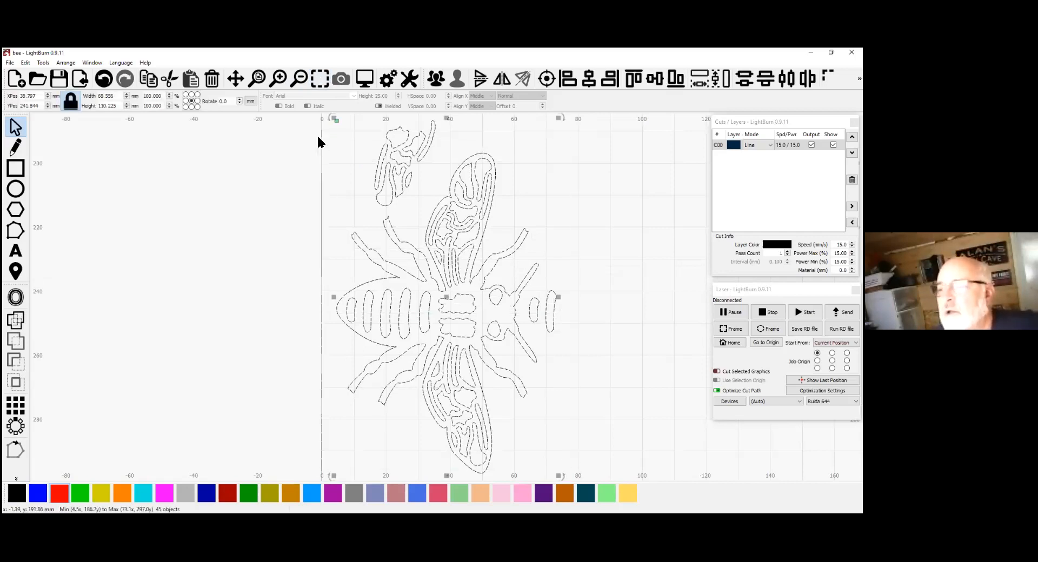
click(16, 230)
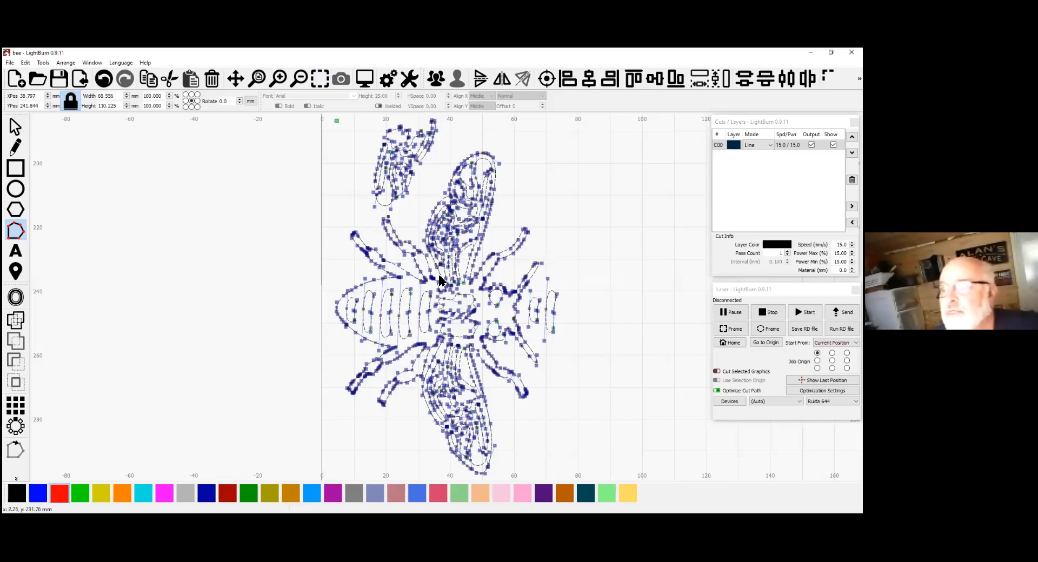
Check the node count of the selected shapes in Optimize Shapes, with arc fitting at 0.400 mm, and examine the nodes.
click(25, 63)
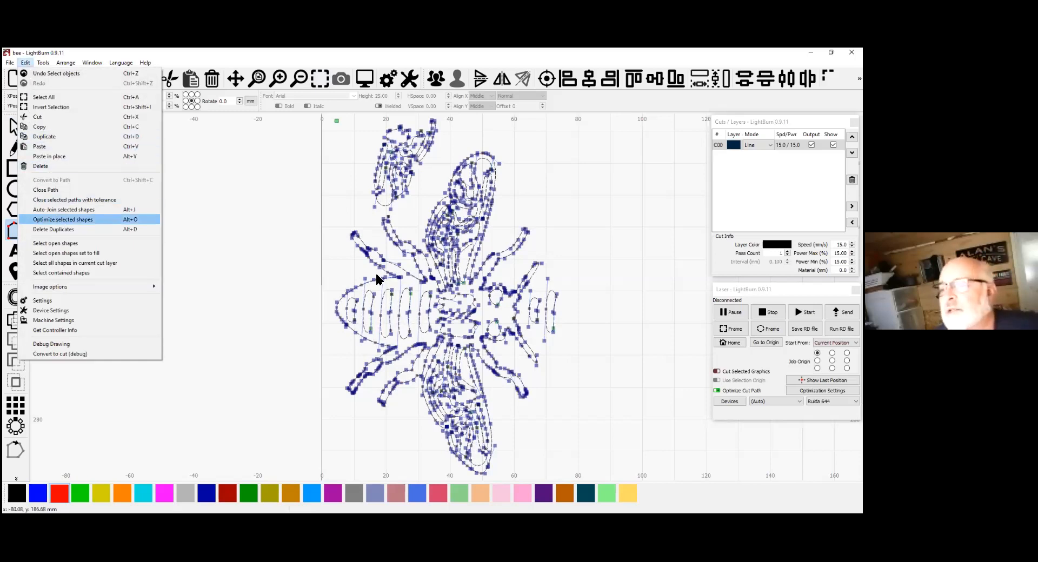
click(59, 220)
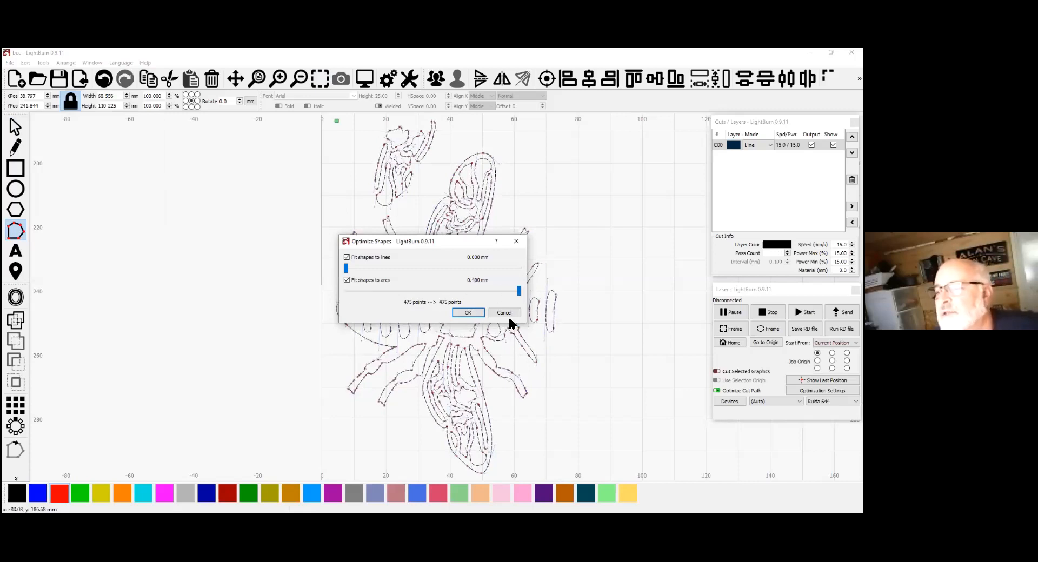
key(Return)
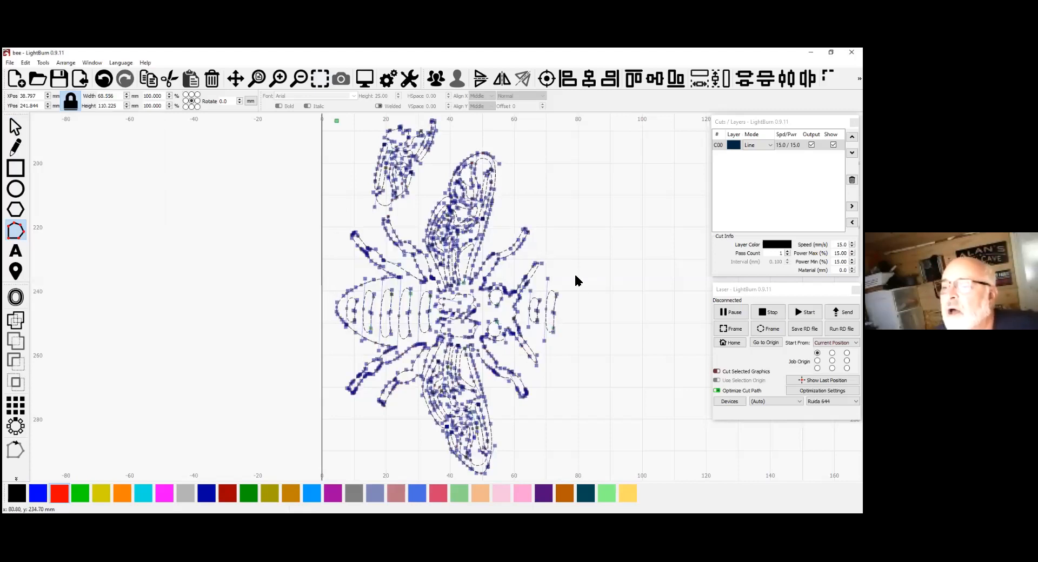
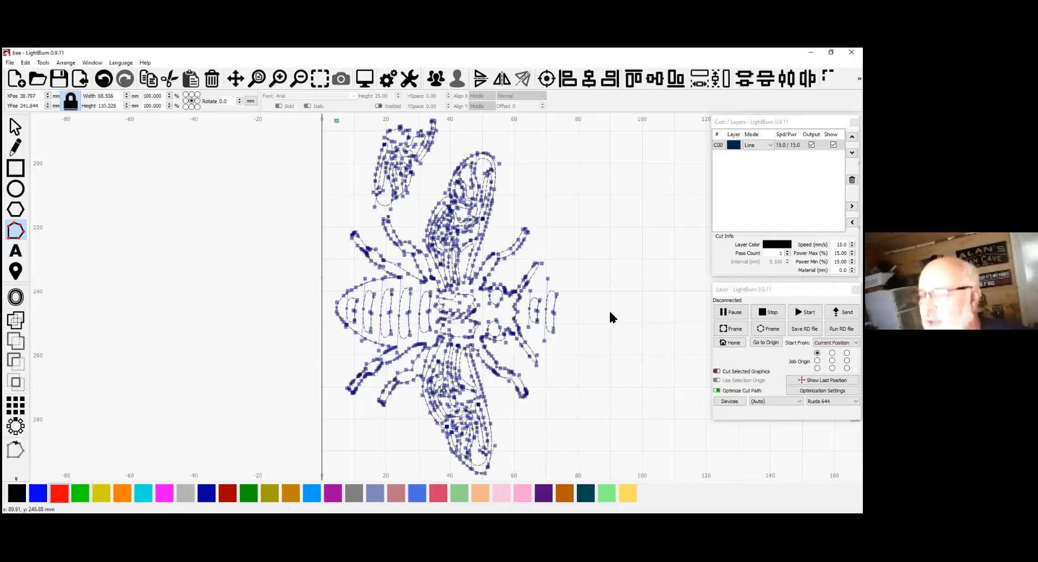
scroll(610, 317, down, 3)
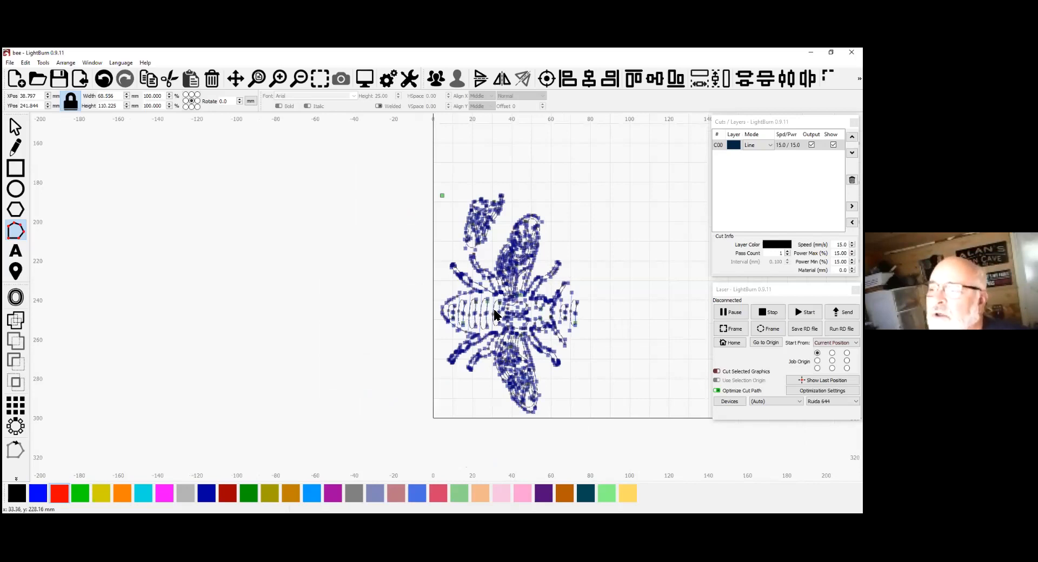
drag(495, 310, 499, 310)
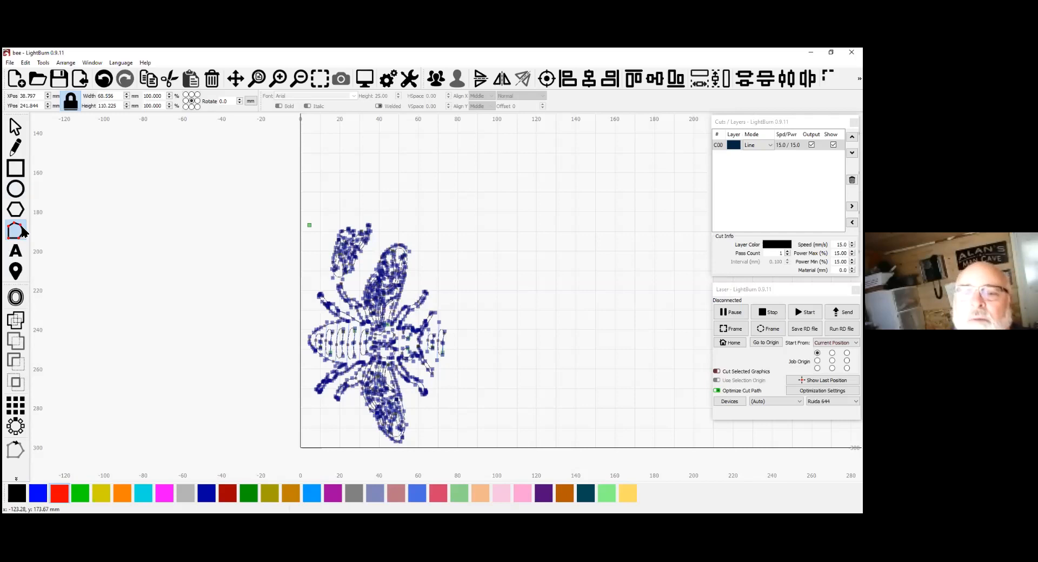
Leave node editing and delete the leftover wing pieces and stripes above and beside the remaining bee.
click(15, 127)
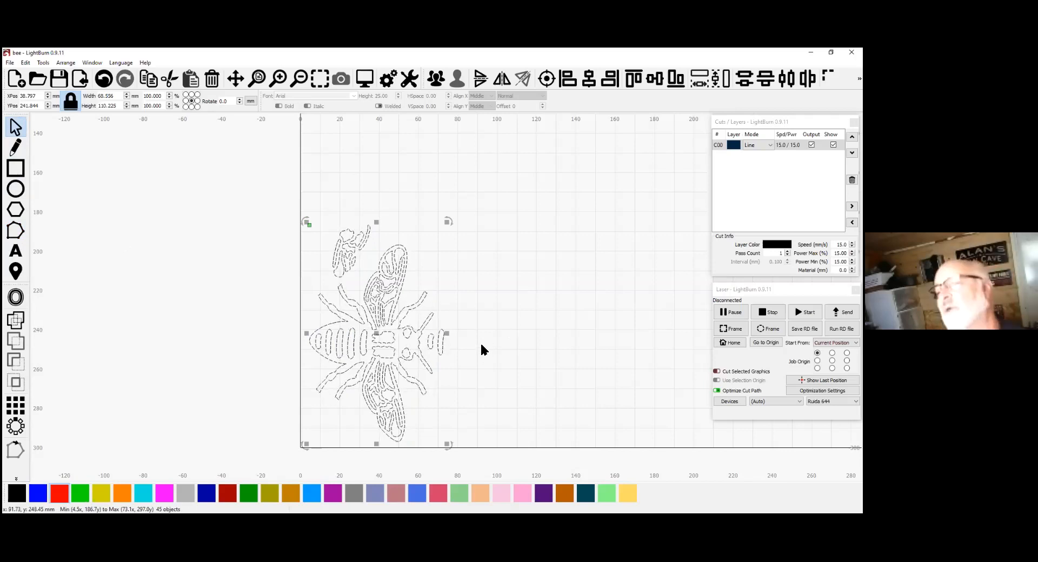
click(476, 412)
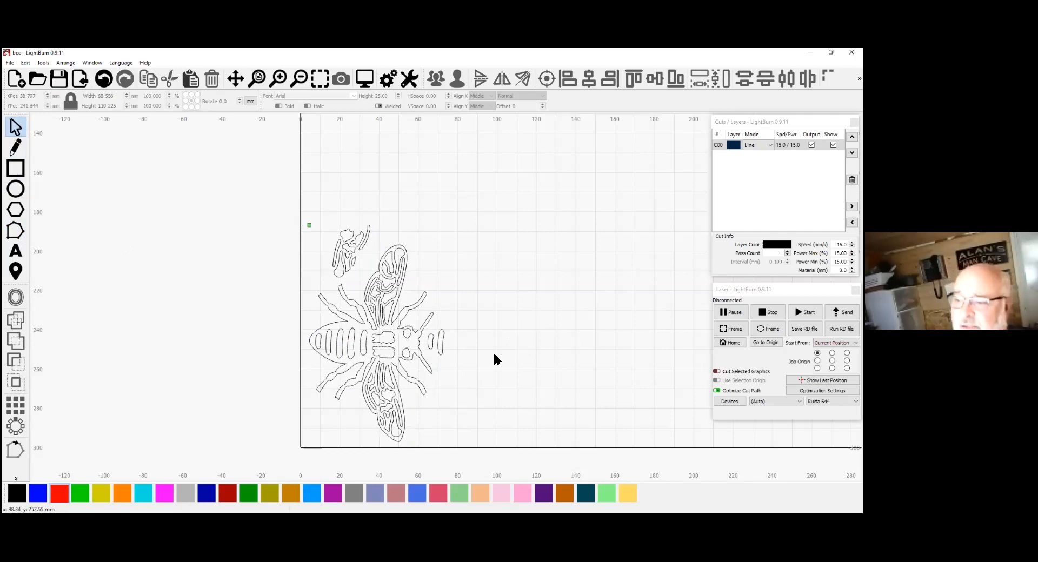
click(388, 321)
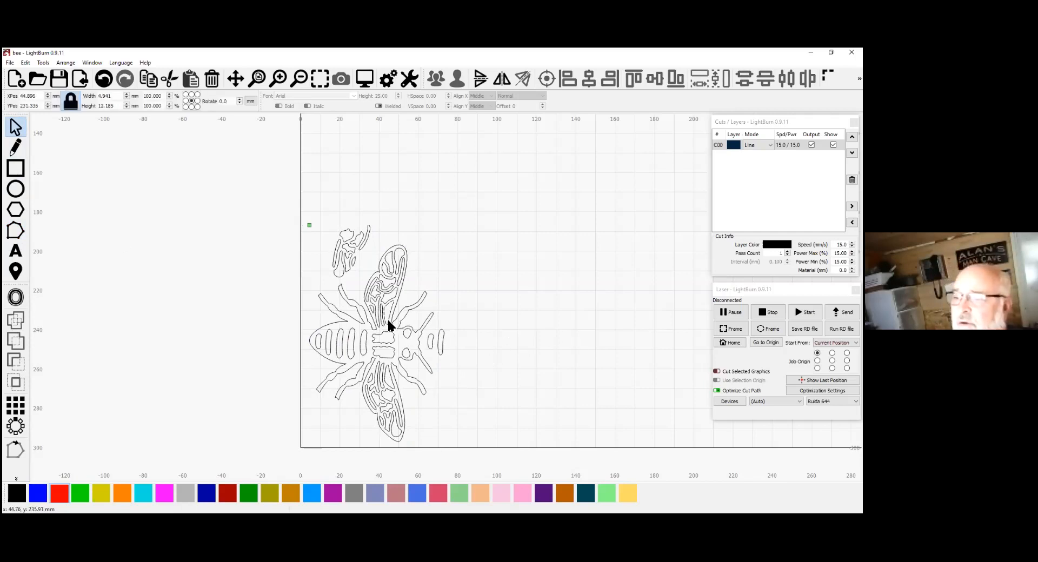
click(475, 327)
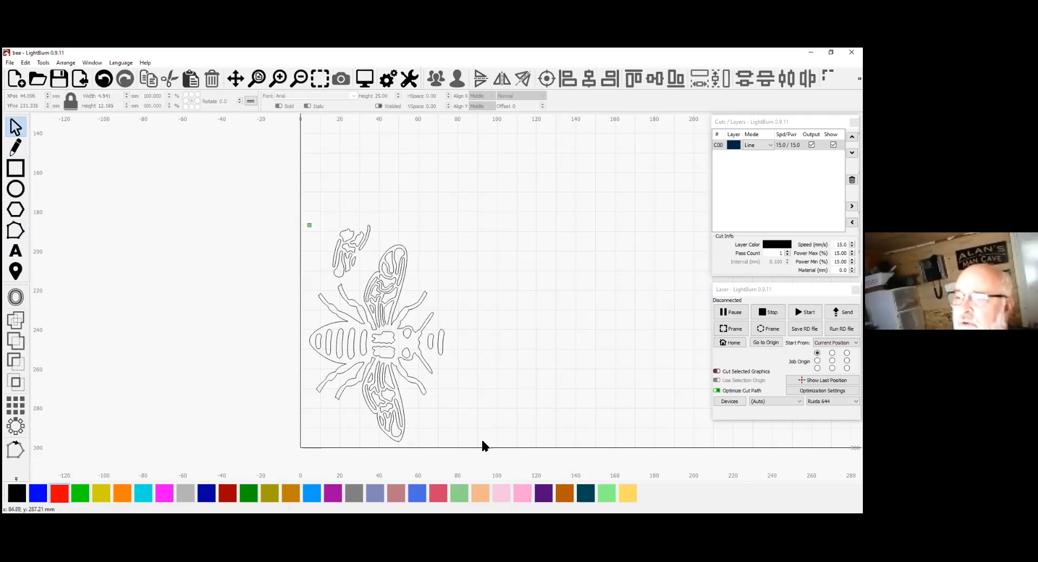
drag(367, 281, 325, 222)
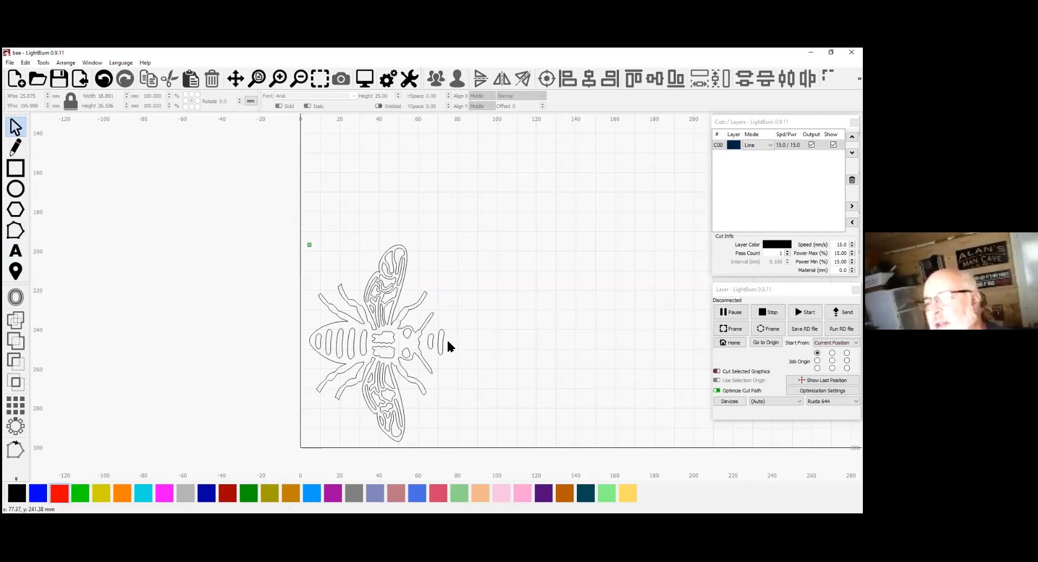
click(431, 342)
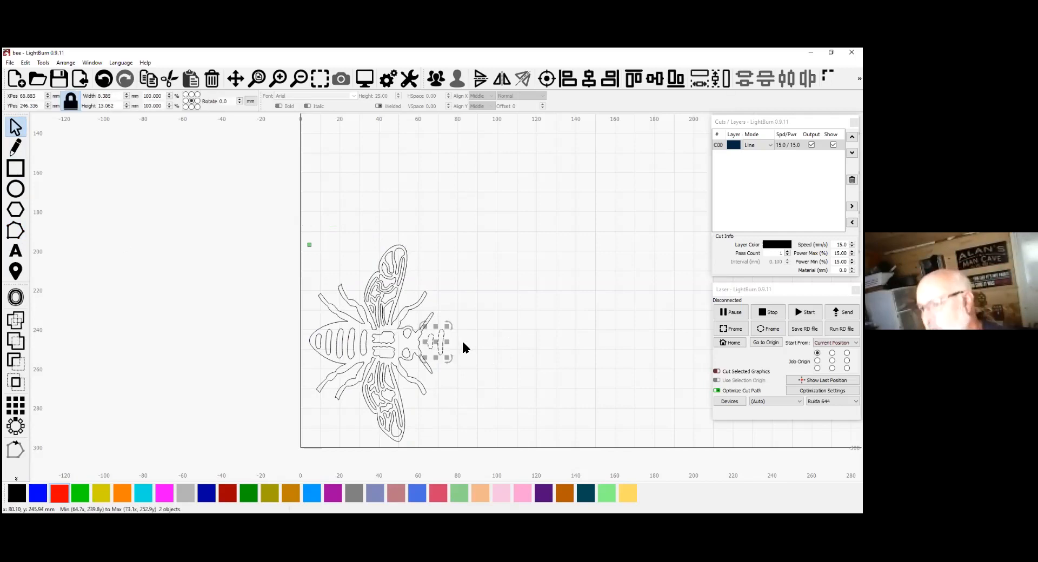
Group the remaining bee's shapes into one object and try mirroring it.
drag(498, 442, 285, 238)
click(437, 80)
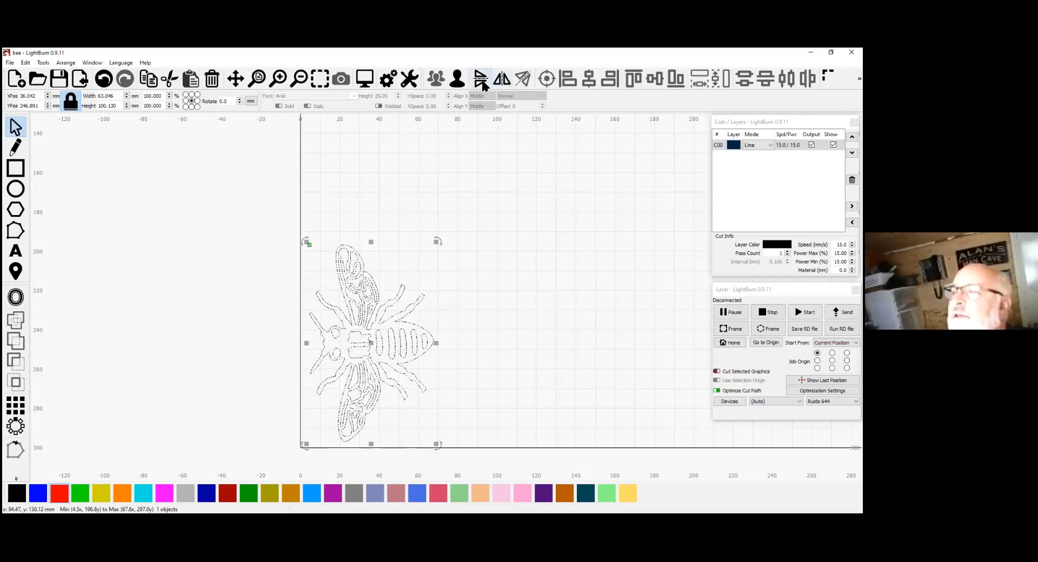
click(483, 80)
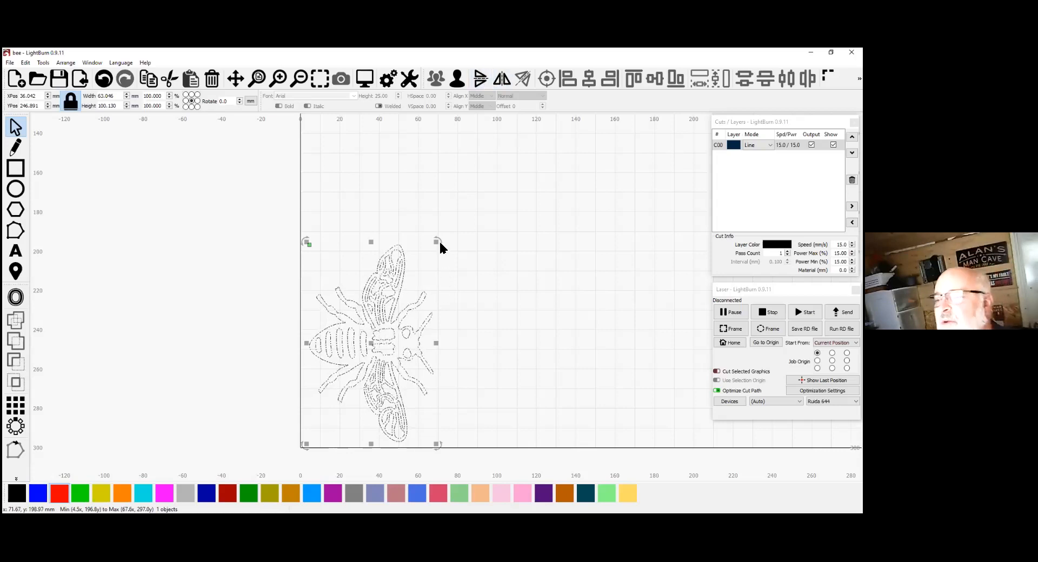
Try mirroring the bee at a freehand rotation of about 36 degrees, and turn it back close to its original angle.
drag(439, 243, 461, 316)
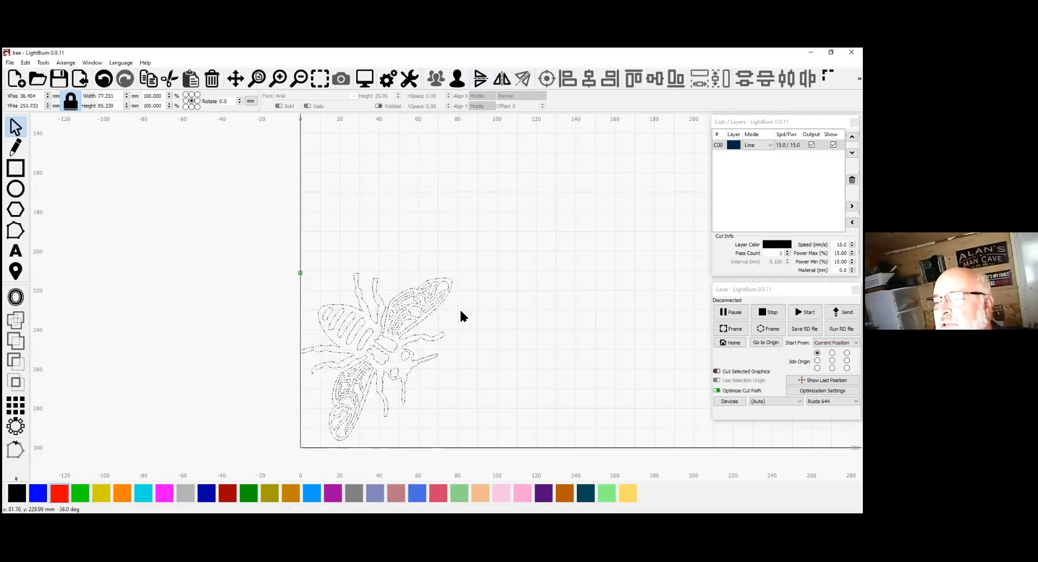
click(480, 79)
click(480, 79)
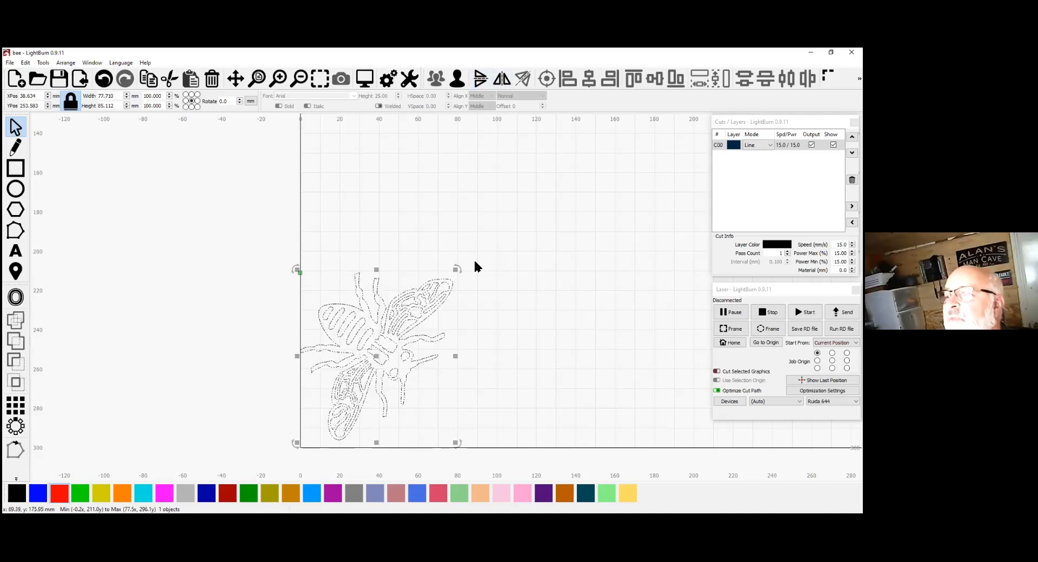
drag(457, 269, 407, 245)
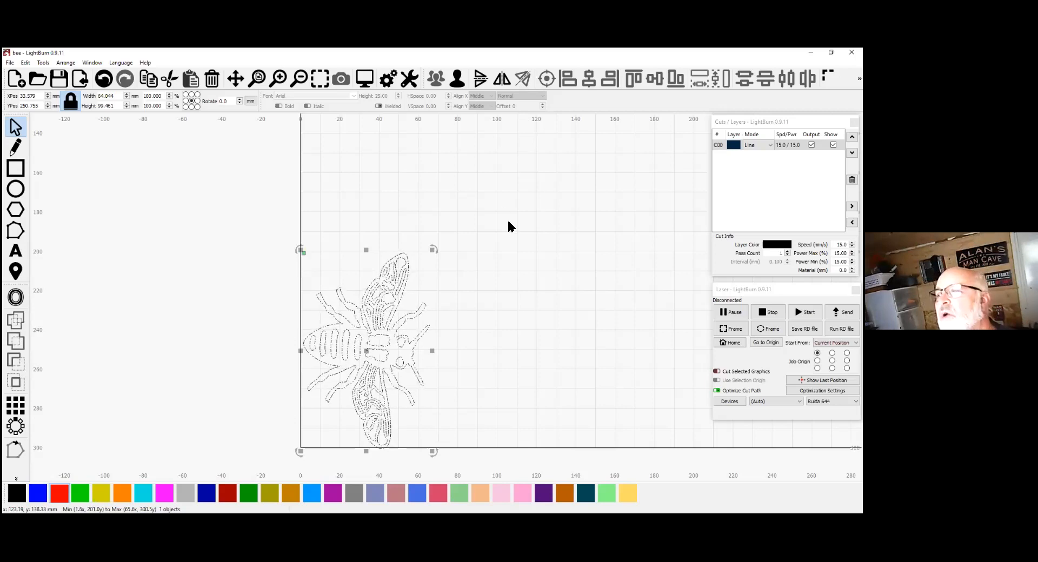
Rotate the grouped bee by exactly 90 degrees.
click(459, 280)
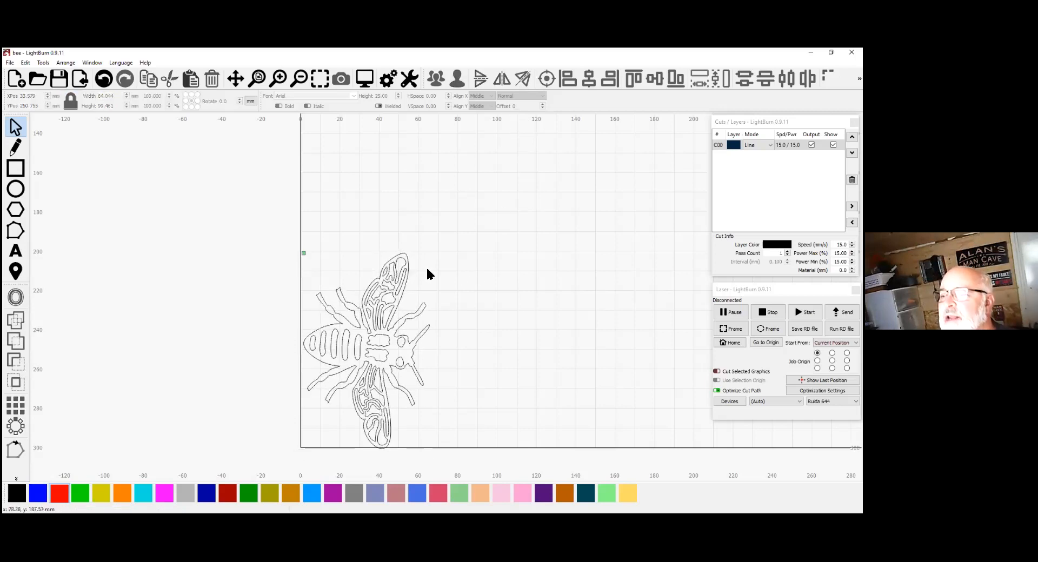
click(398, 308)
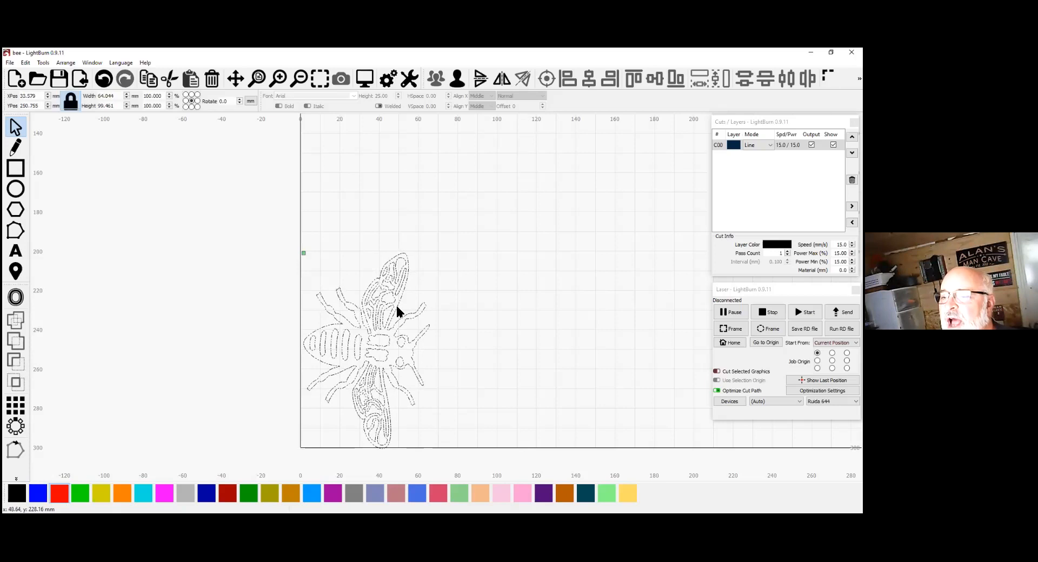
double_click(222, 102)
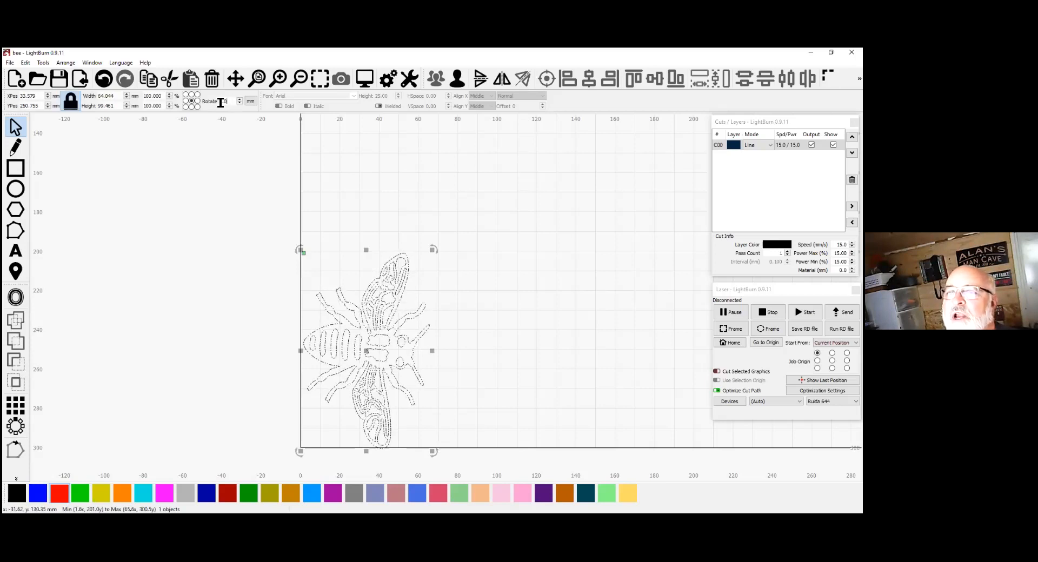
text(90)
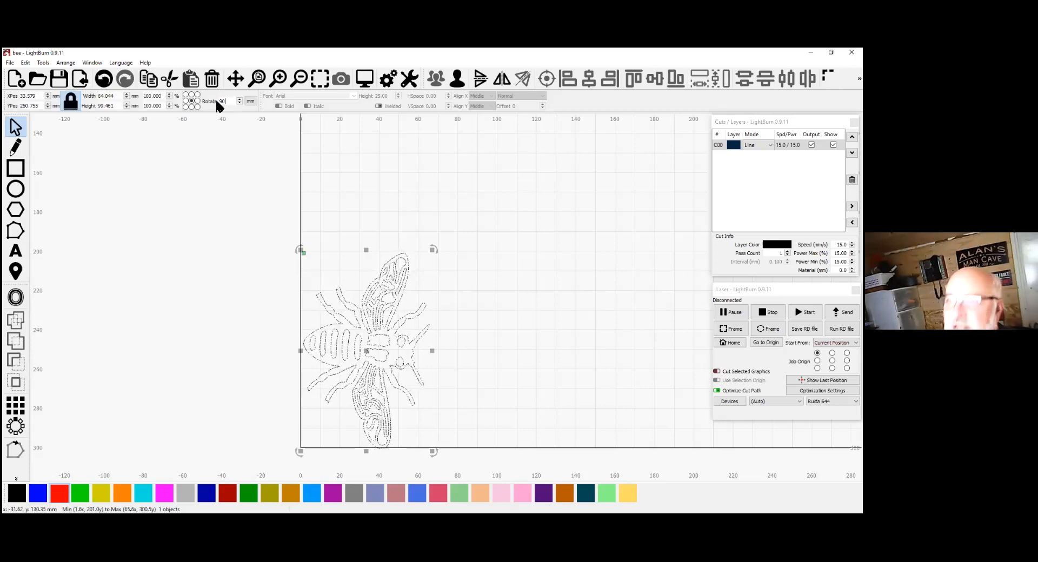
key(Return)
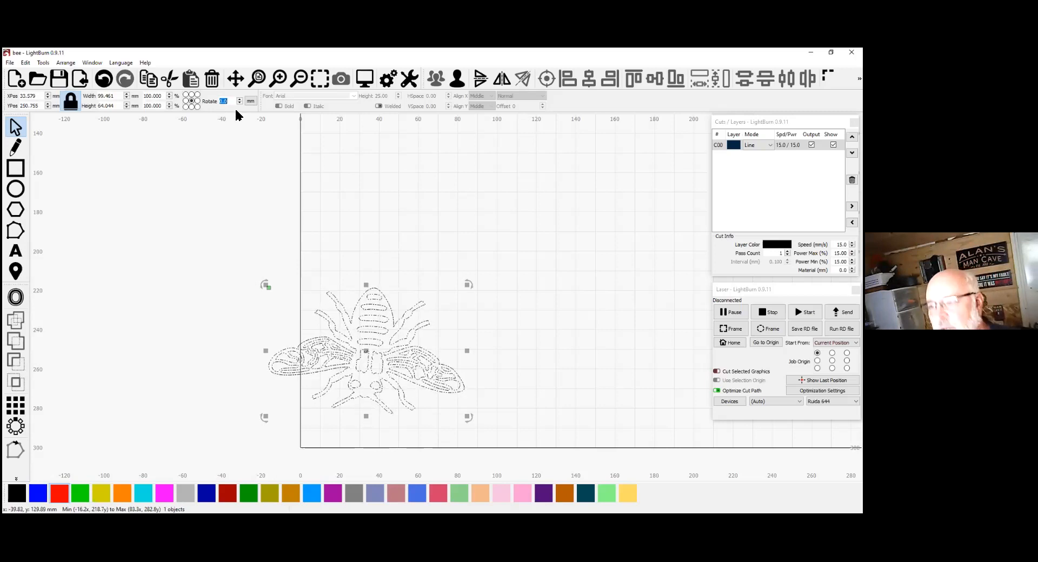
Undo the last rotation and rotate the grouped bee by -90 degrees instead.
key(ctrl+z)
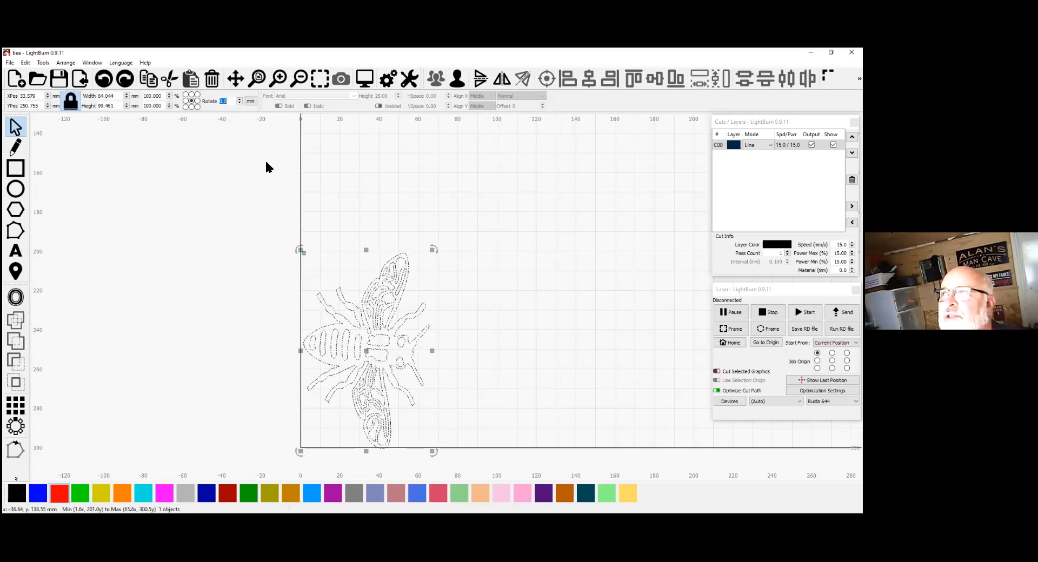
text(-90)
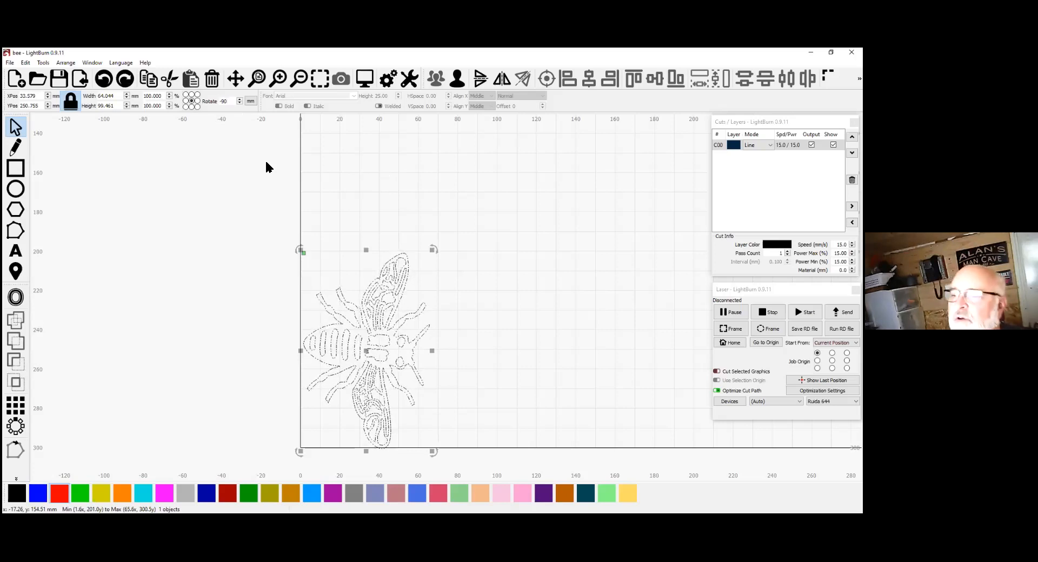
key(Return)
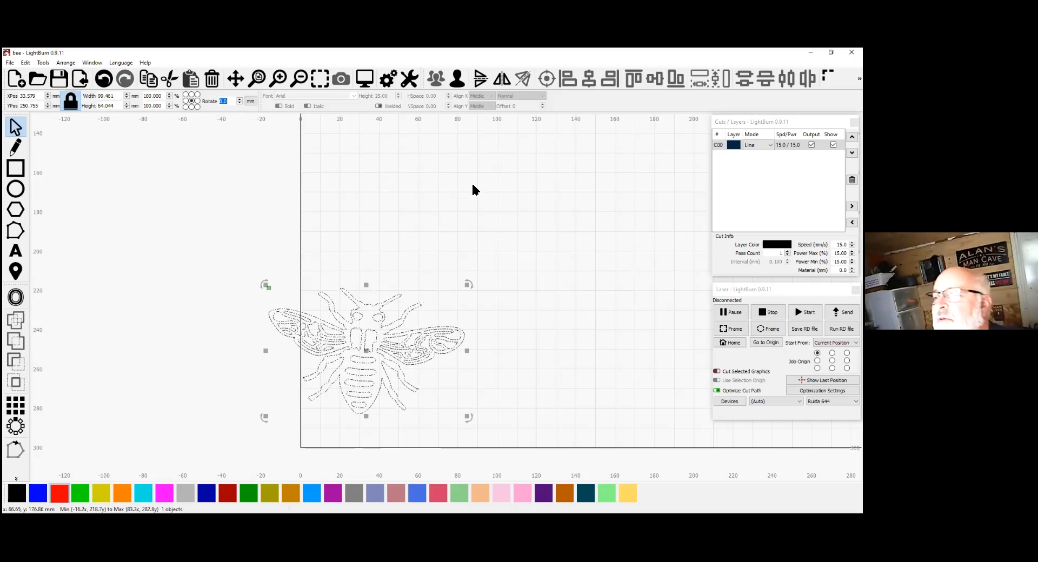
Draw two circles, about 31 mm and 36 mm wide, in the empty area beside the bee and assign the larger one to the black C00 layer.
click(16, 190)
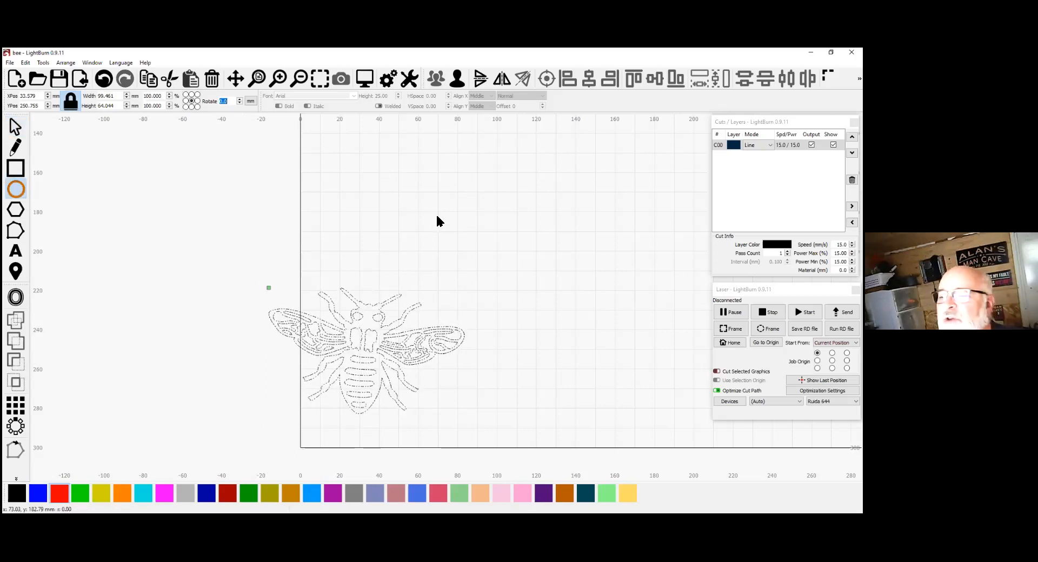
drag(444, 200, 604, 308)
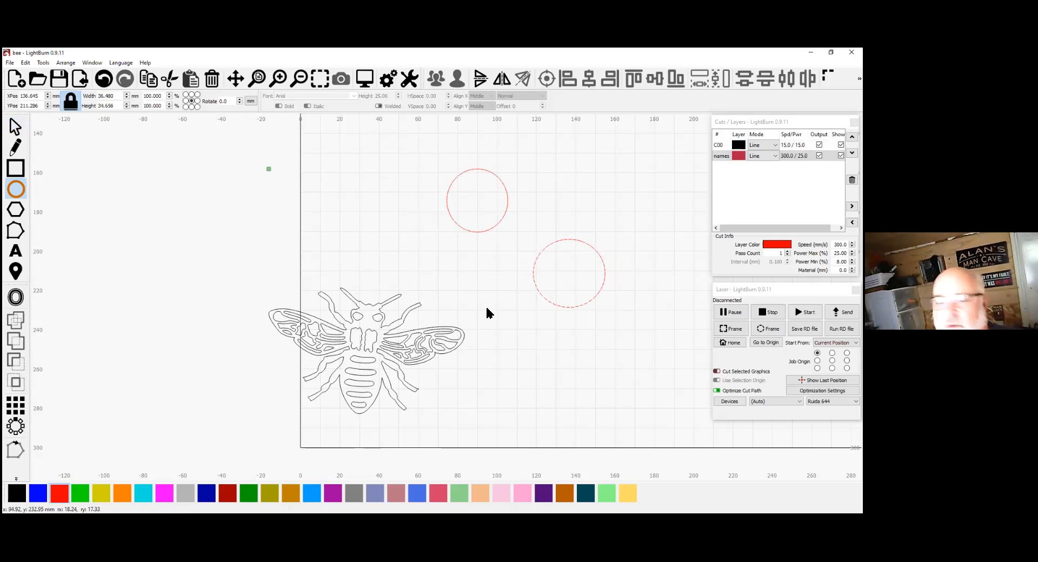
click(17, 493)
click(16, 128)
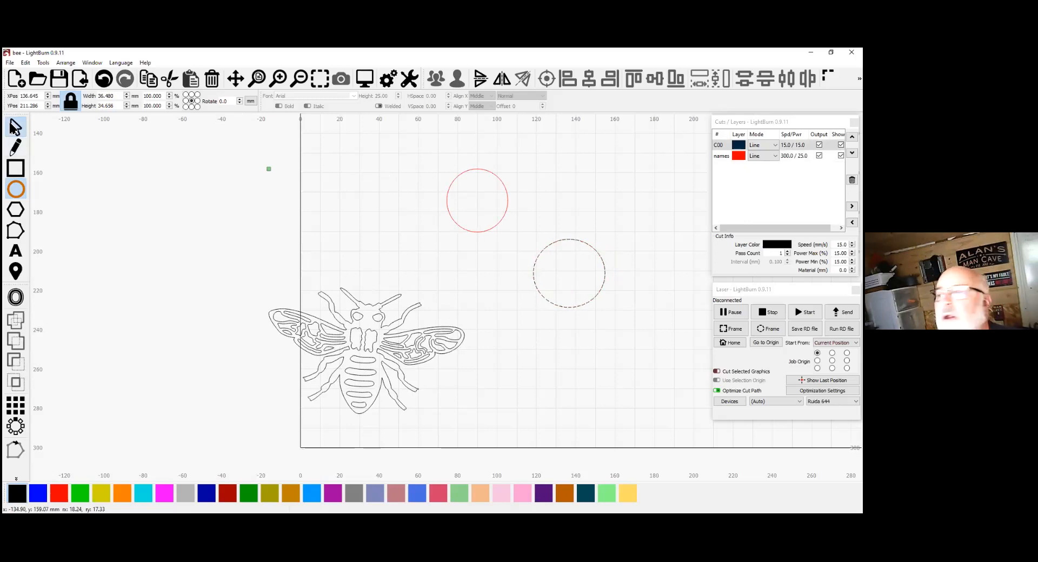
click(640, 306)
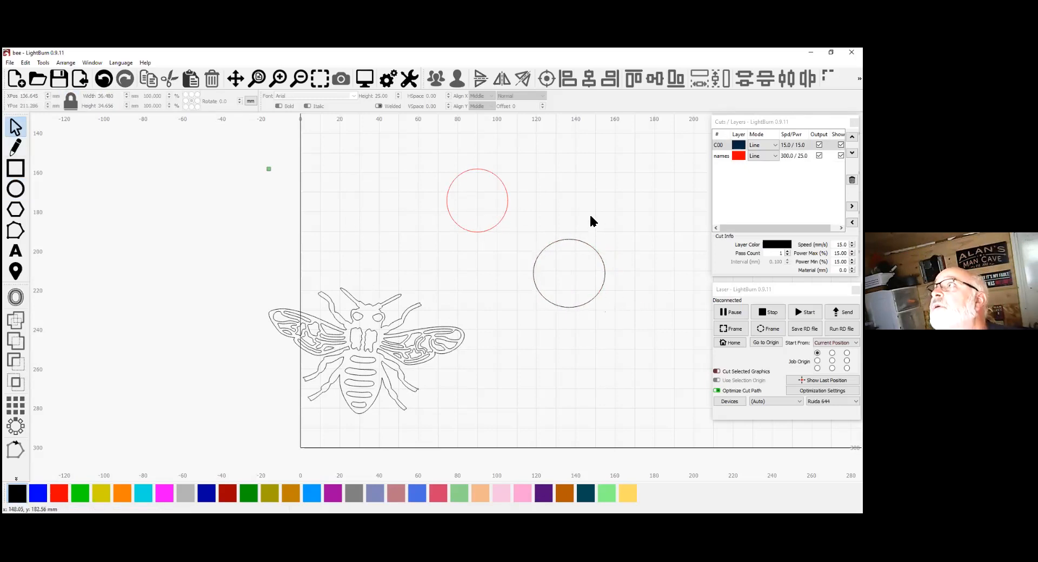
Scale the red circle down to about 24 mm wide and 25 mm high.
click(498, 232)
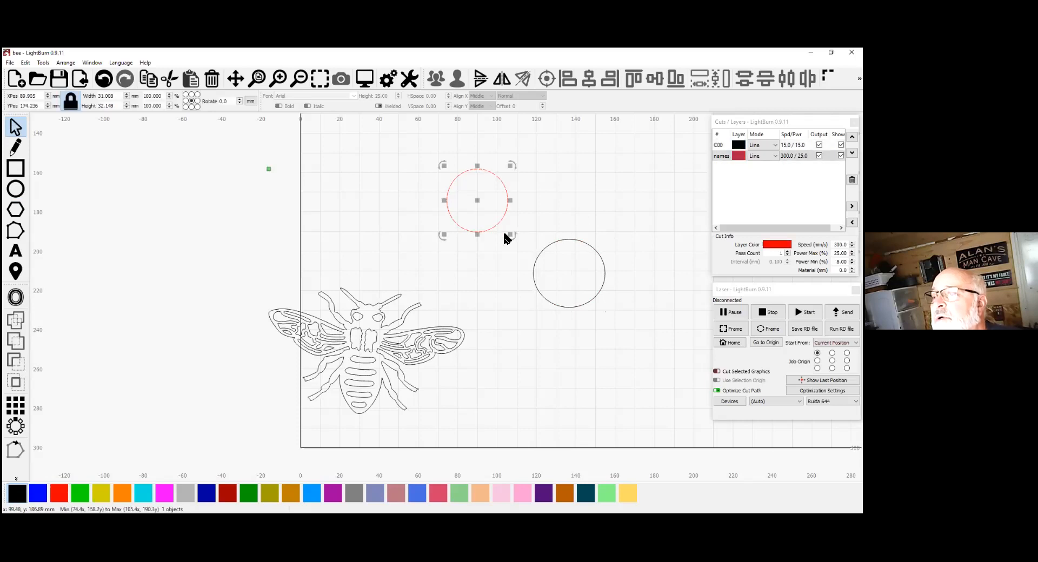
drag(508, 233, 495, 217)
click(633, 225)
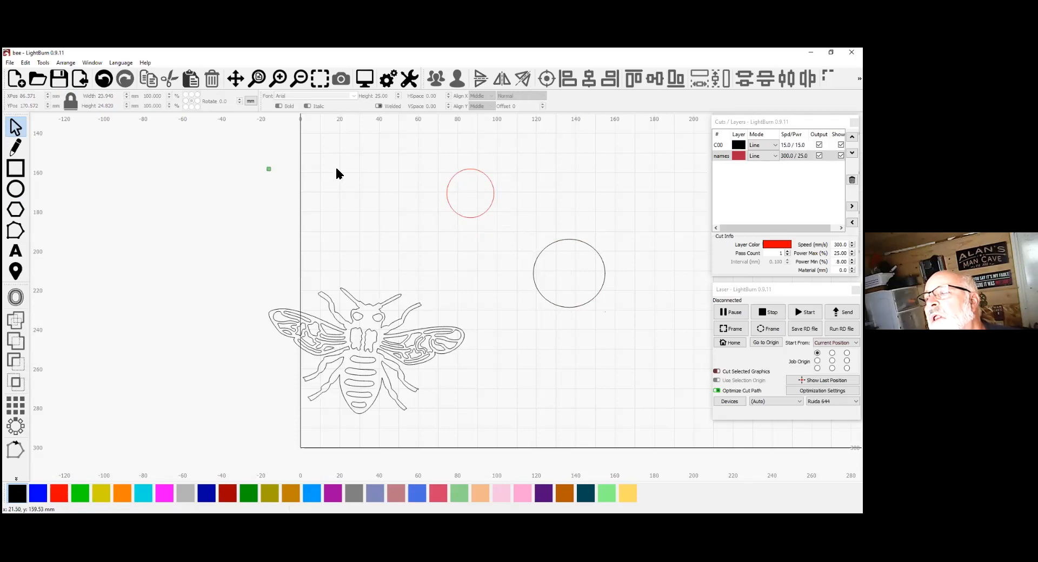
Draw two near-vertical lines, one about 81 mm tall through the bee and one about 73 mm tall just beside its wing.
click(362, 306)
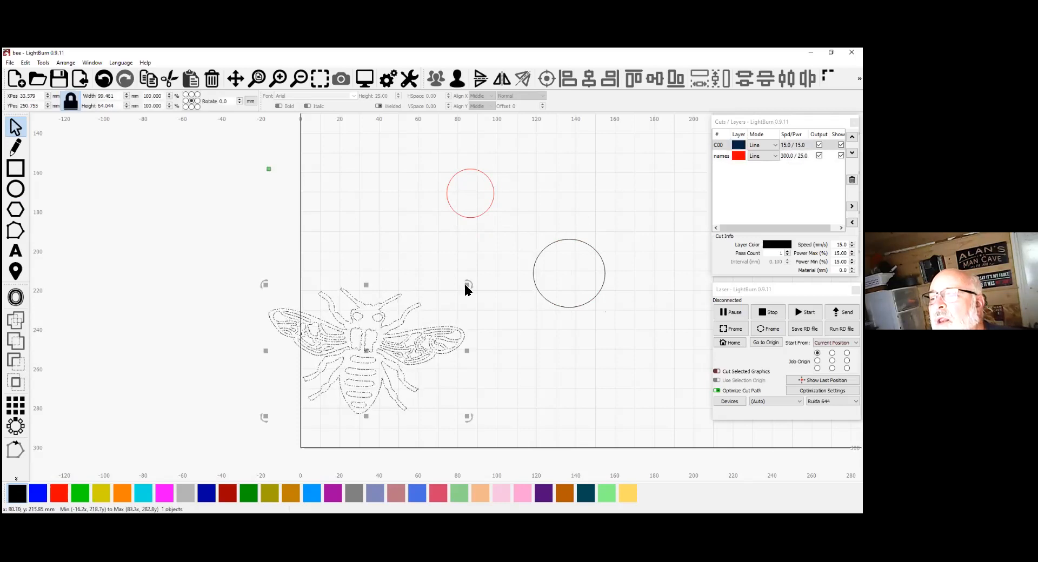
click(15, 147)
click(352, 437)
right_click(365, 279)
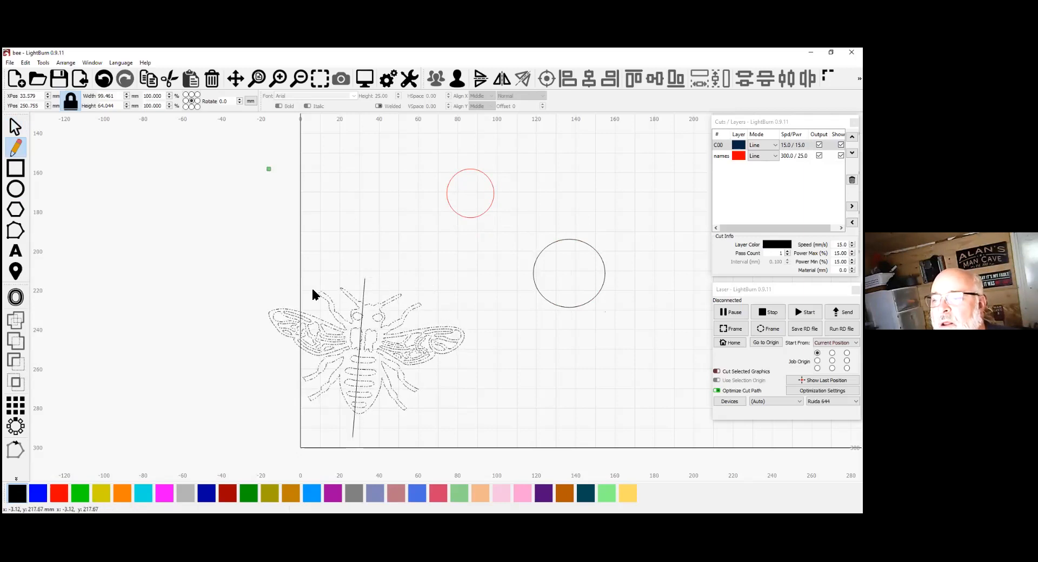
click(482, 284)
click(487, 427)
right_click(476, 411)
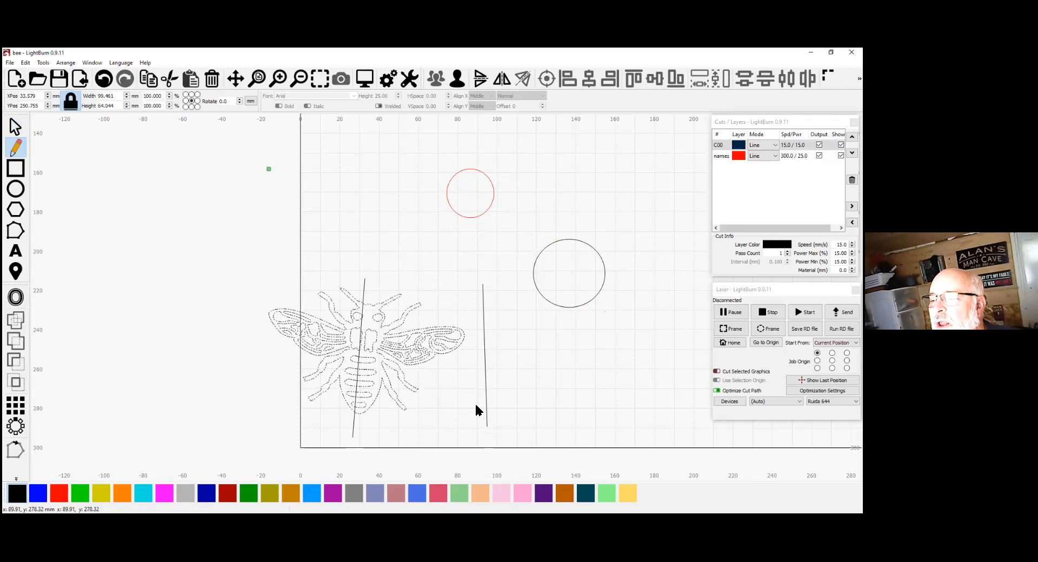
Delete the line that crosses the bee.
click(15, 127)
click(363, 297)
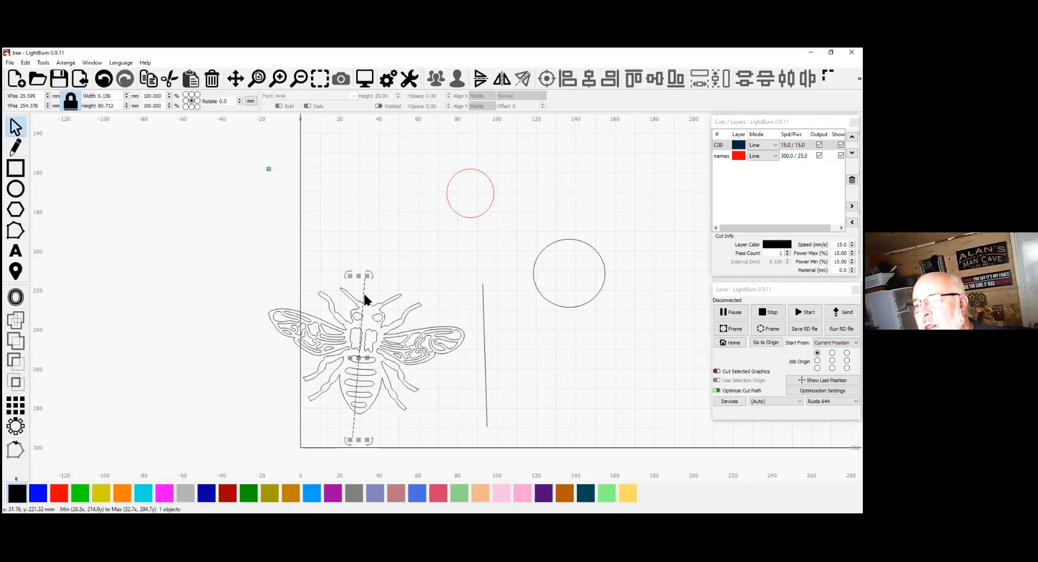
key(Delete)
Try mirroring the bee across the line beside it, and delete the mirrored copy.
drag(531, 366, 353, 323)
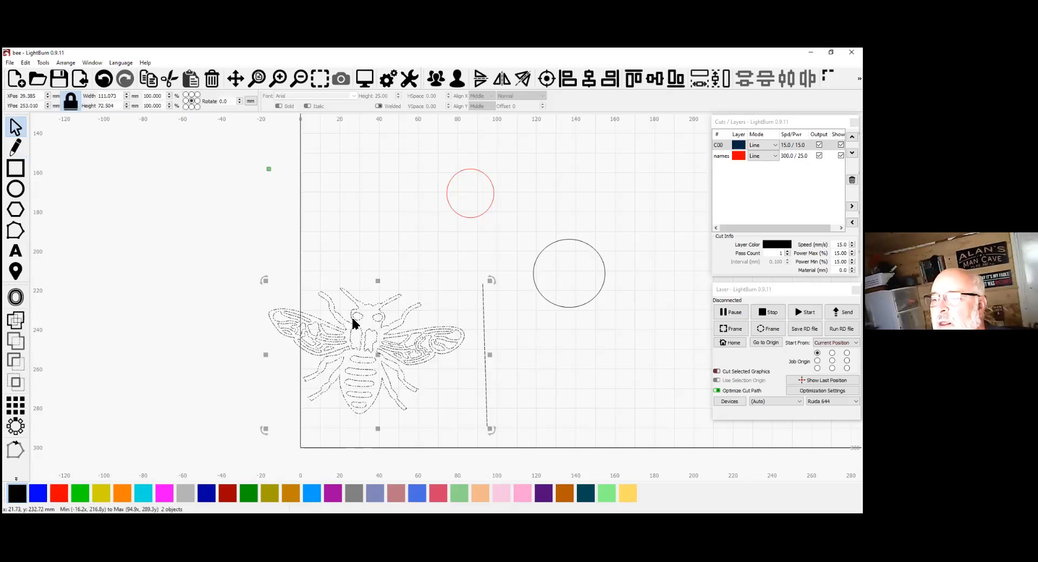
click(522, 79)
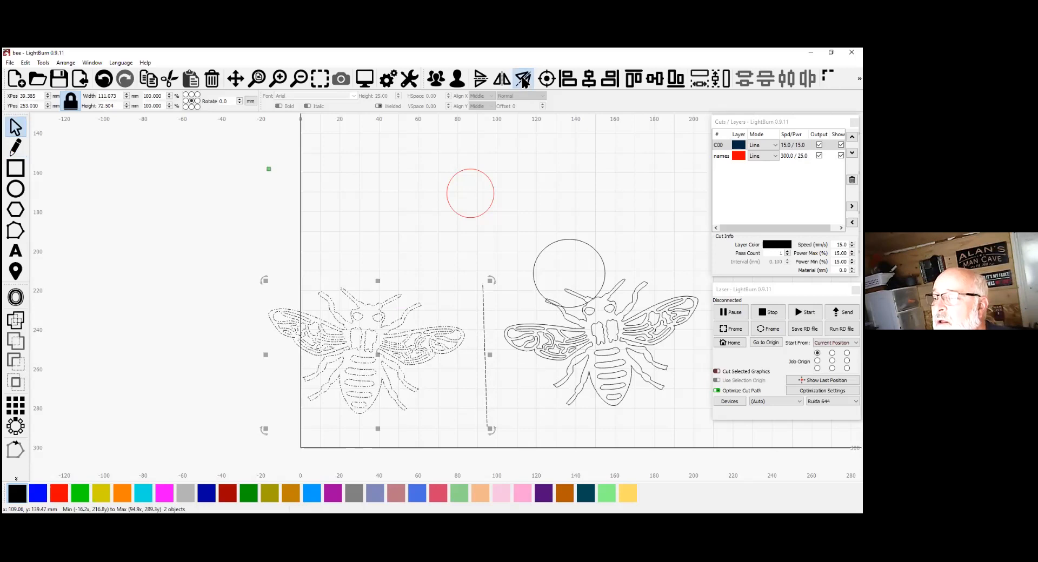
click(618, 340)
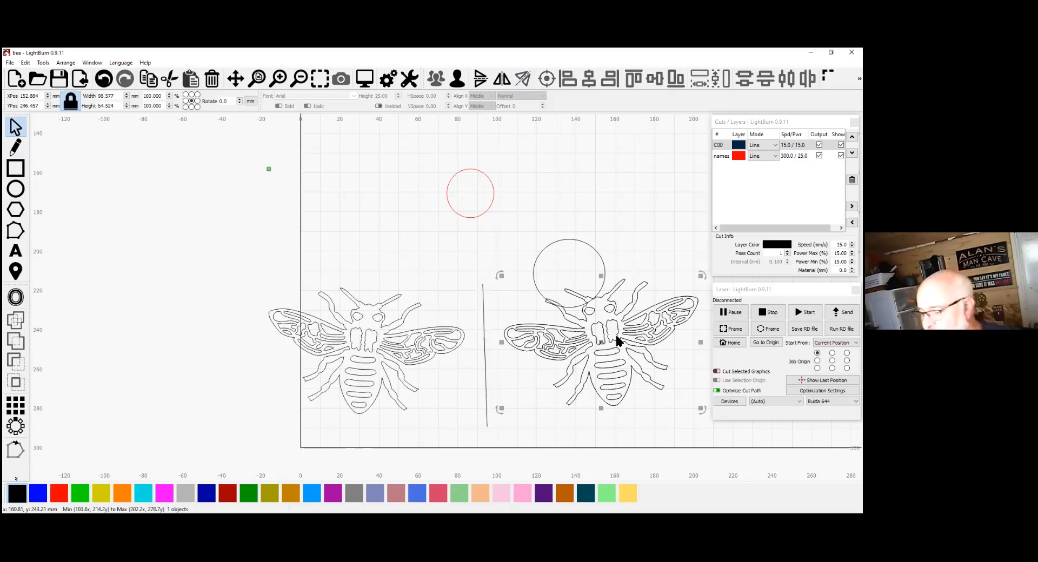
click(616, 338)
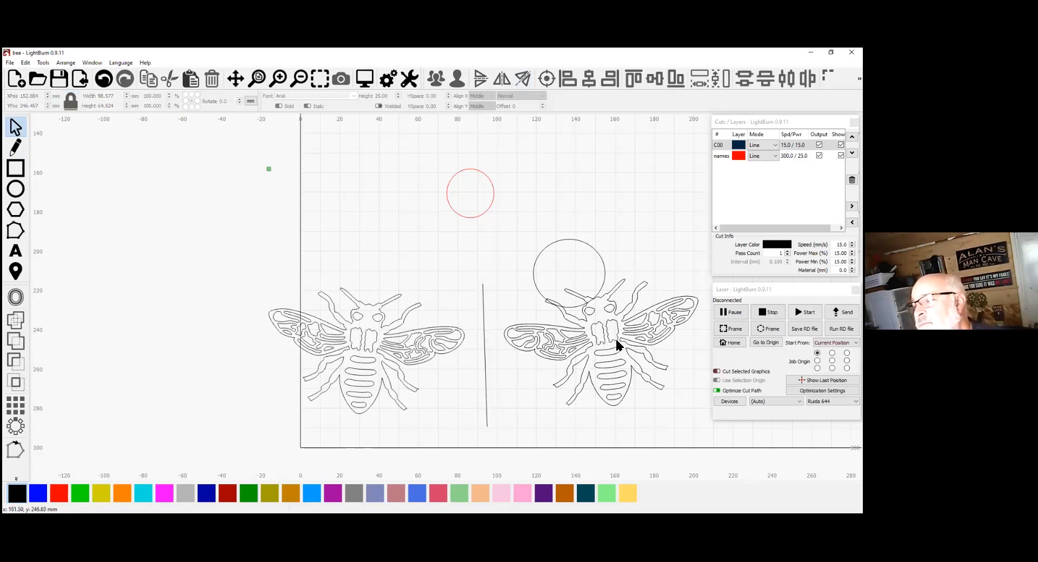
click(615, 338)
key(Delete)
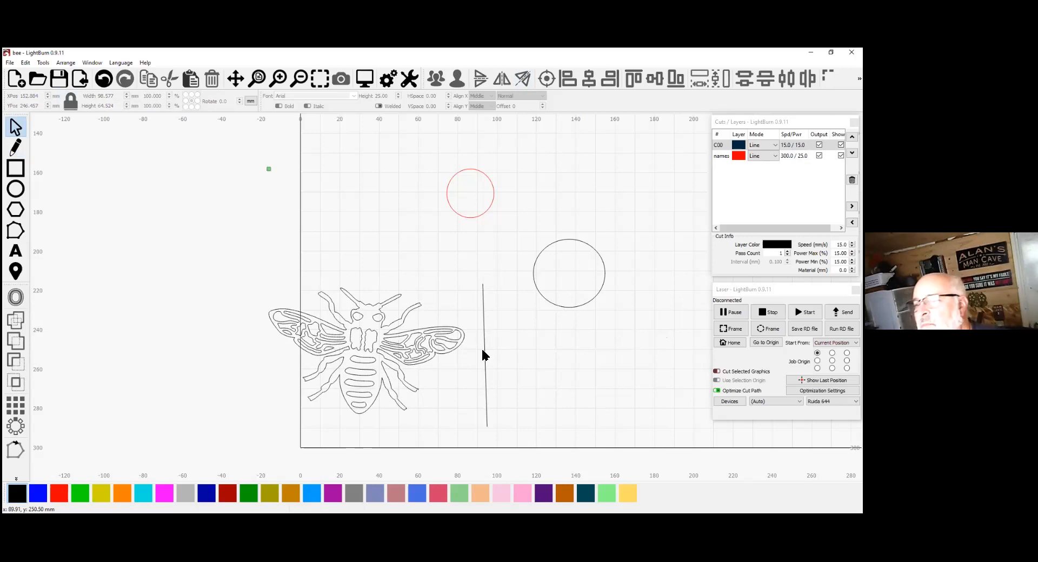
Lengthen the line beside the bee to about 370 mm and rotate it to a slant that runs across the bee.
click(486, 358)
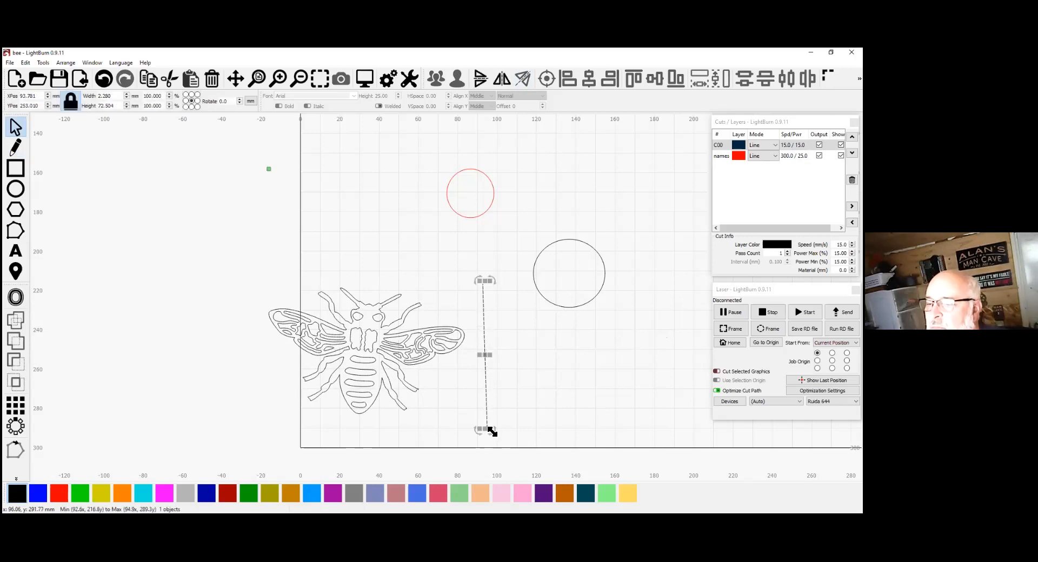
mouse_move(492, 431)
mouse_down()
mouse_move(533, 411)
mouse_move(485, 422)
mouse_move(489, 412)
mouse_up()
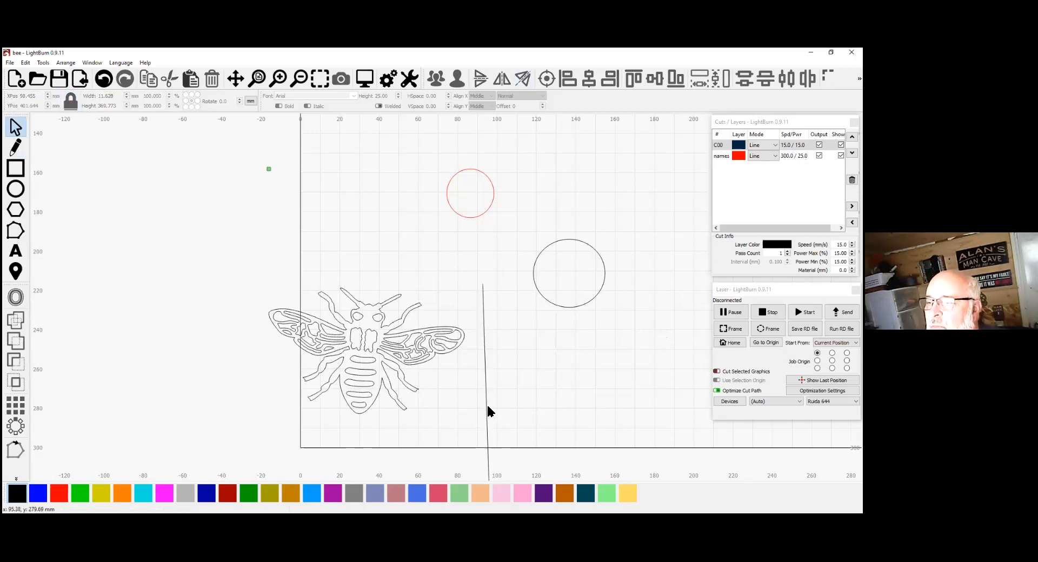
click(483, 308)
drag(516, 277, 388, 416)
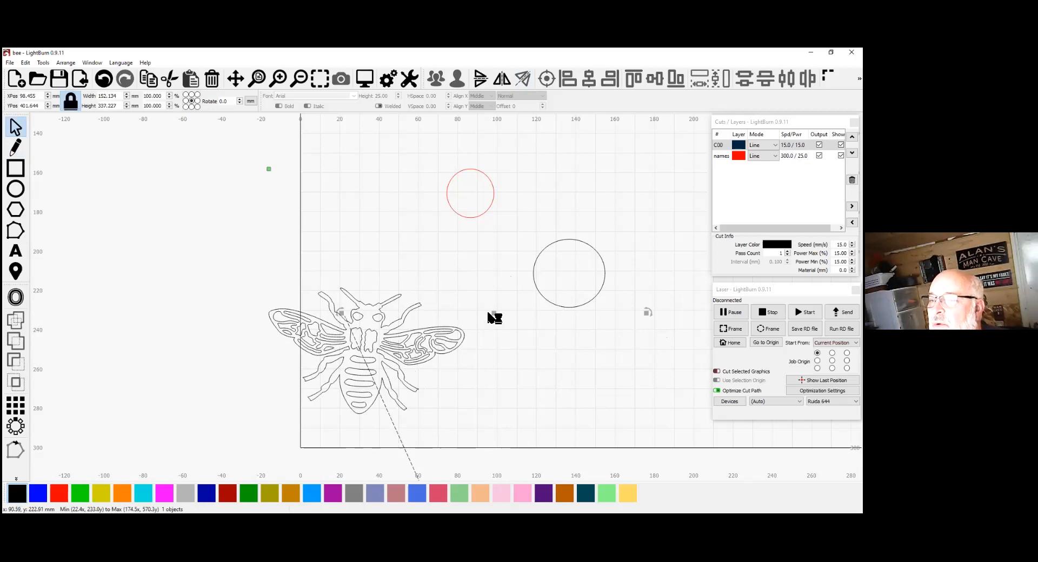
Shrink the slanted line to about 54 mm wide and 119 mm high, keeping its upper end on the bee.
scroll(512, 345, down, 4)
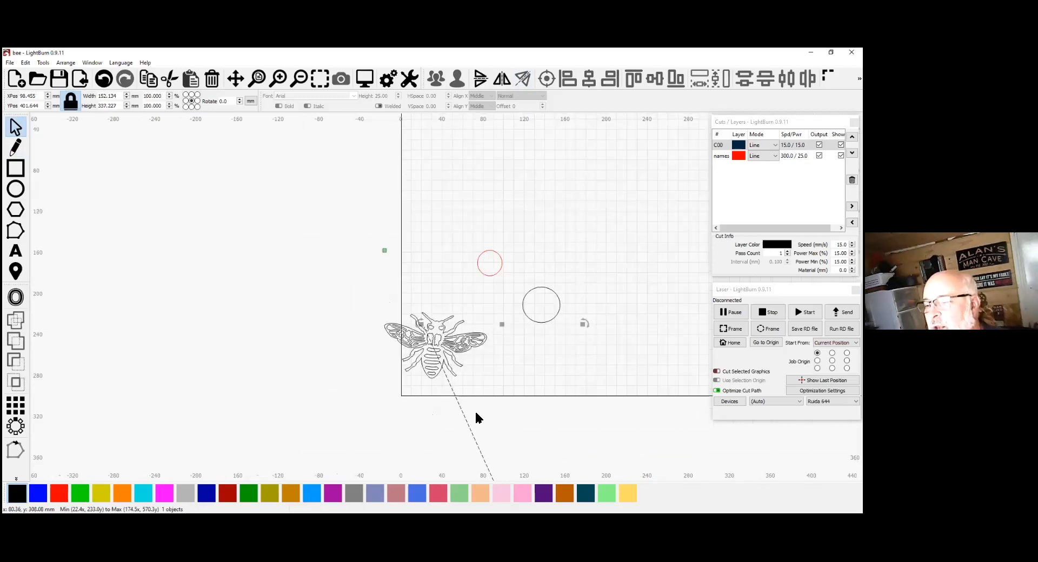
scroll(524, 405, down, 5)
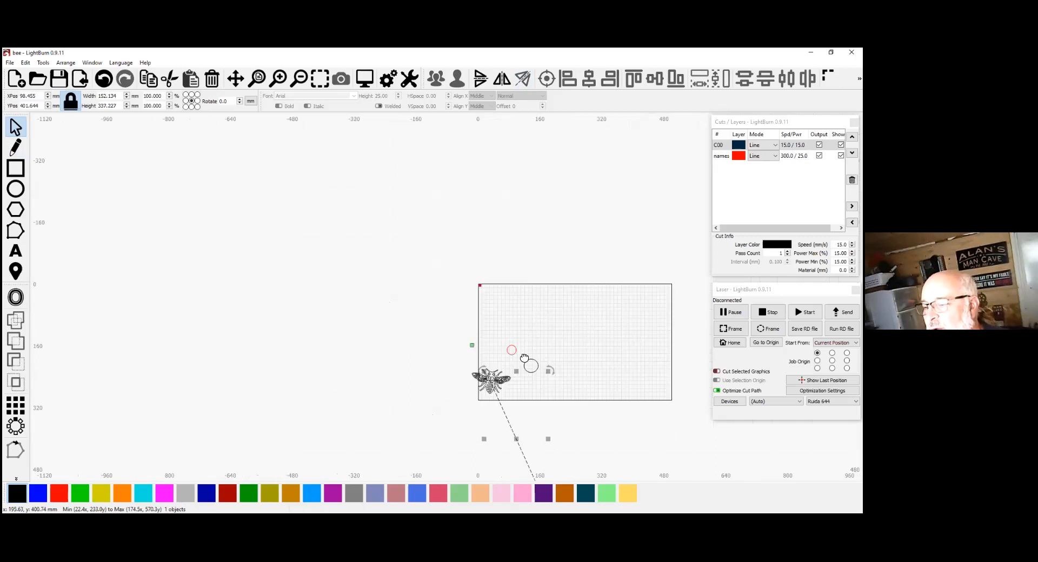
drag(519, 393, 482, 304)
click(320, 78)
scroll(525, 225, down, 3)
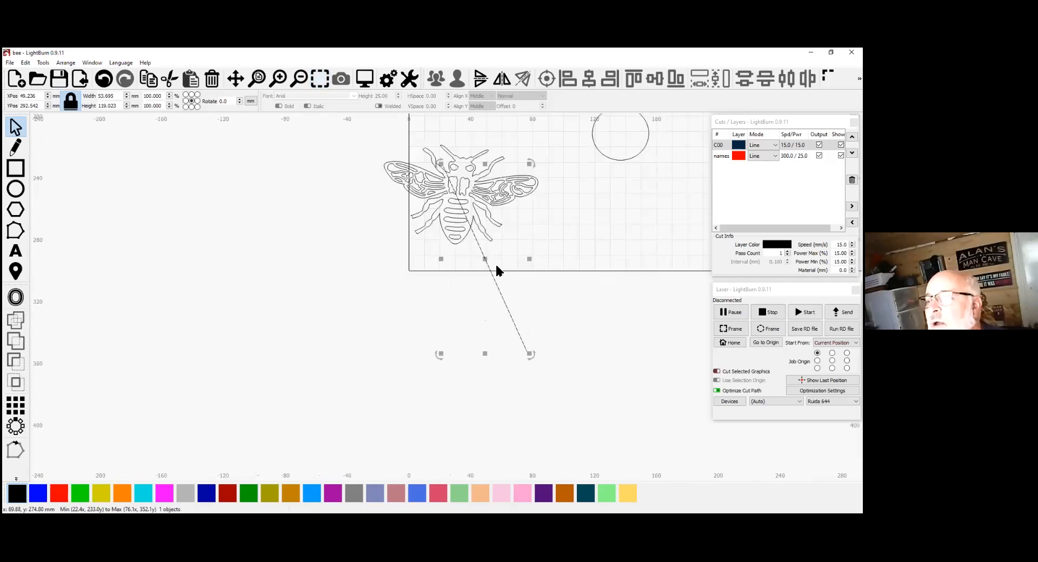
Mirror the bee across the slanted line, and delete the original bee together with the line.
click(527, 241)
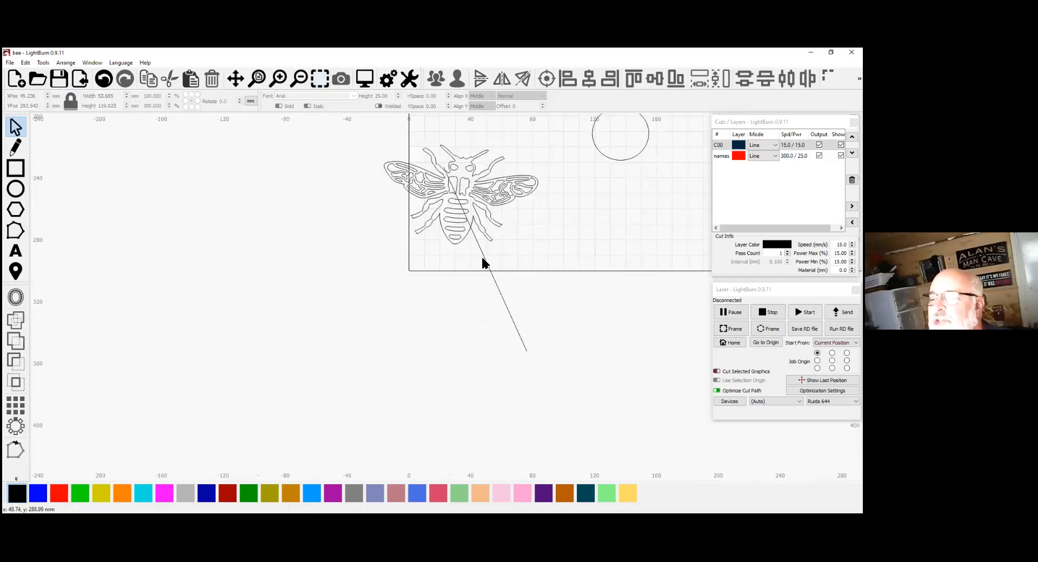
scroll(597, 280, up, 3)
scroll(597, 280, down, 5)
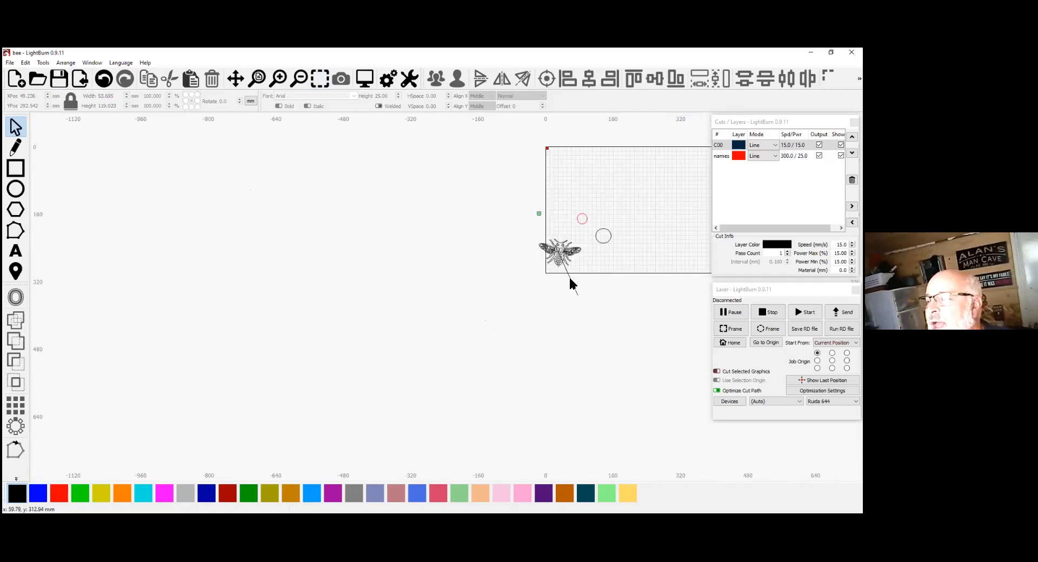
click(571, 282)
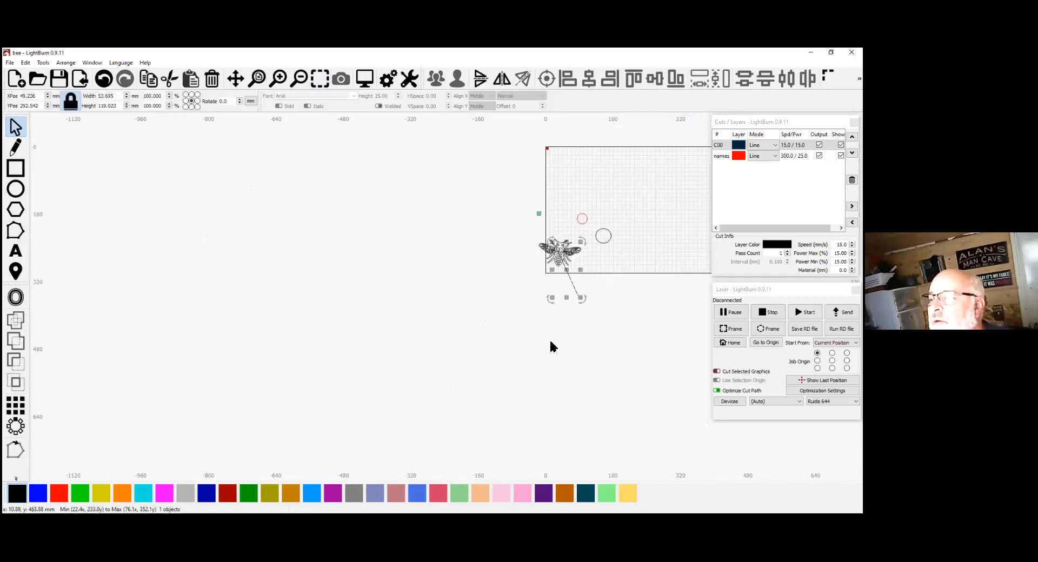
click(320, 80)
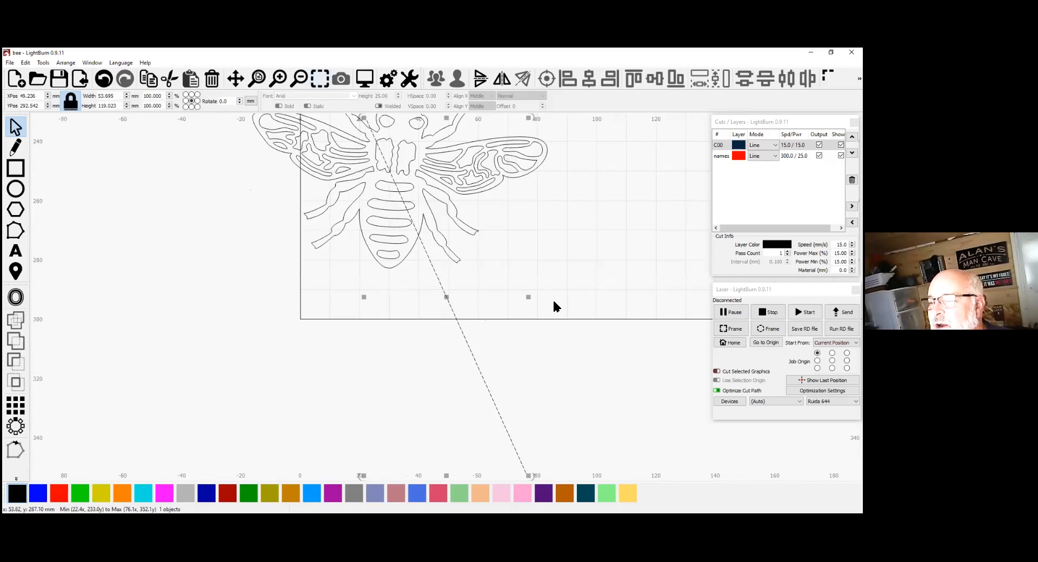
click(558, 321)
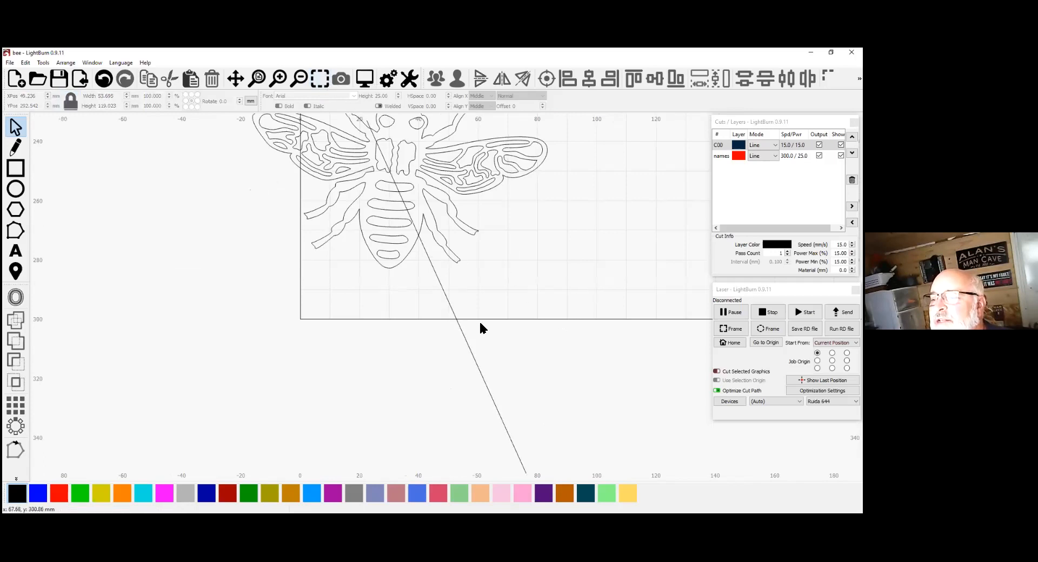
click(320, 79)
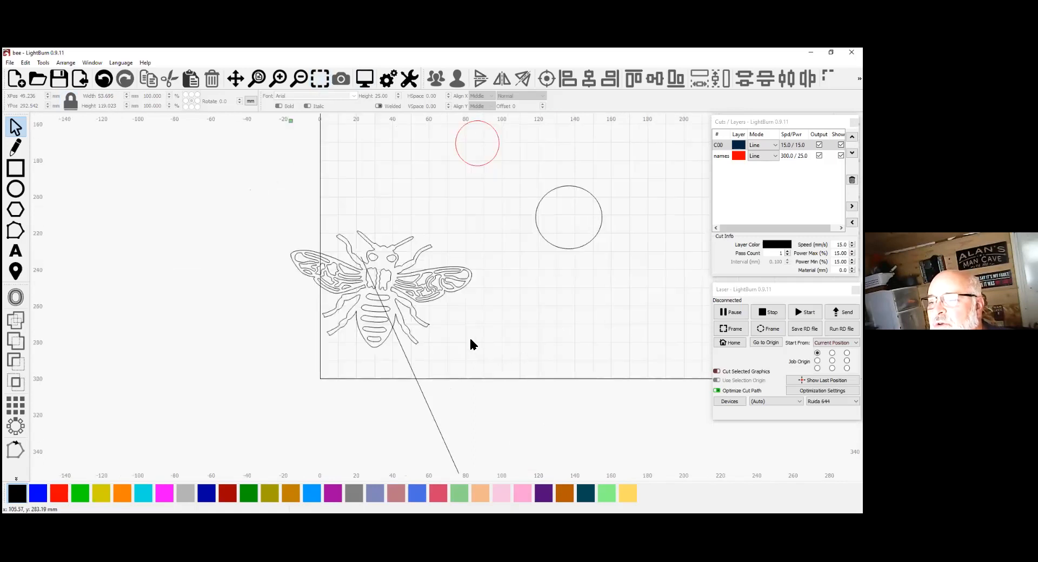
click(375, 283)
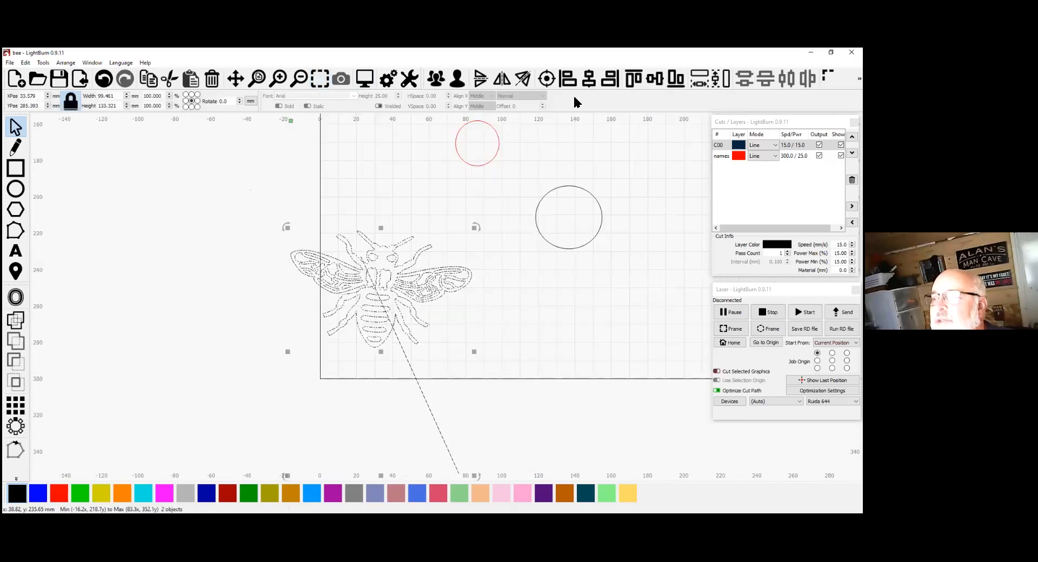
click(523, 79)
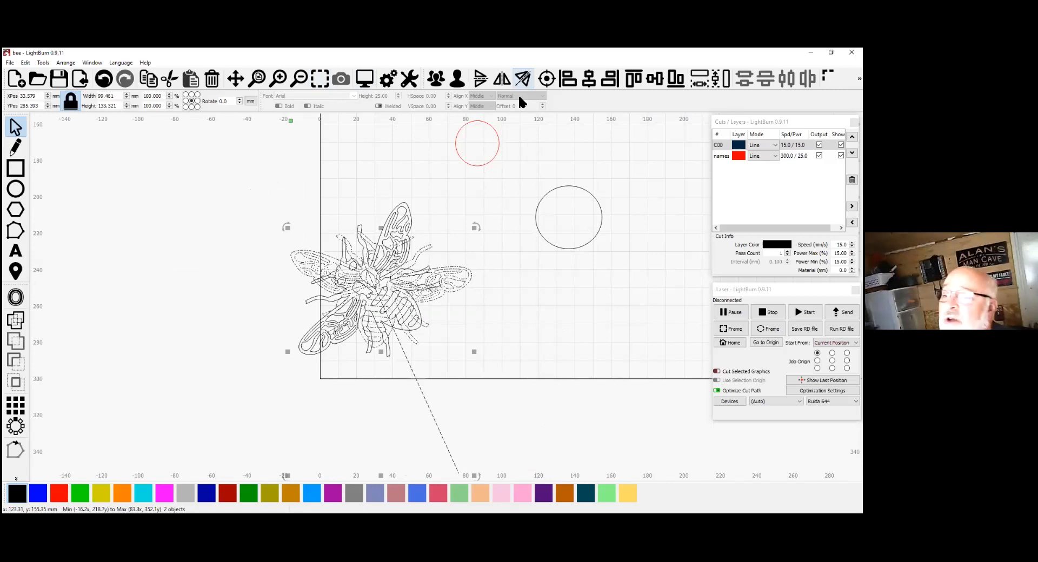
click(477, 228)
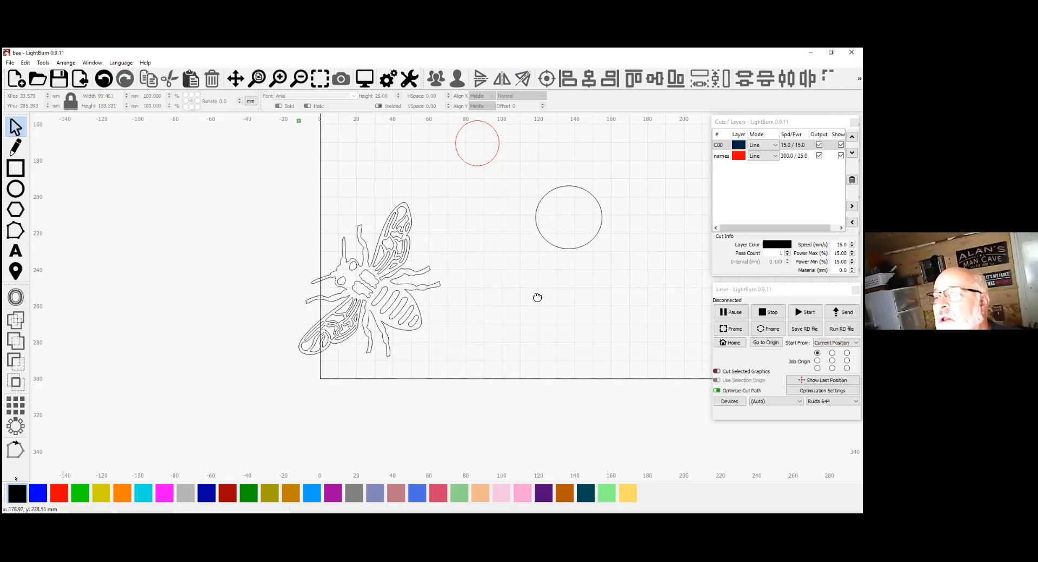
Look over the whole work area with the bee and the two circles, fitting the page to the view.
drag(537, 297, 519, 305)
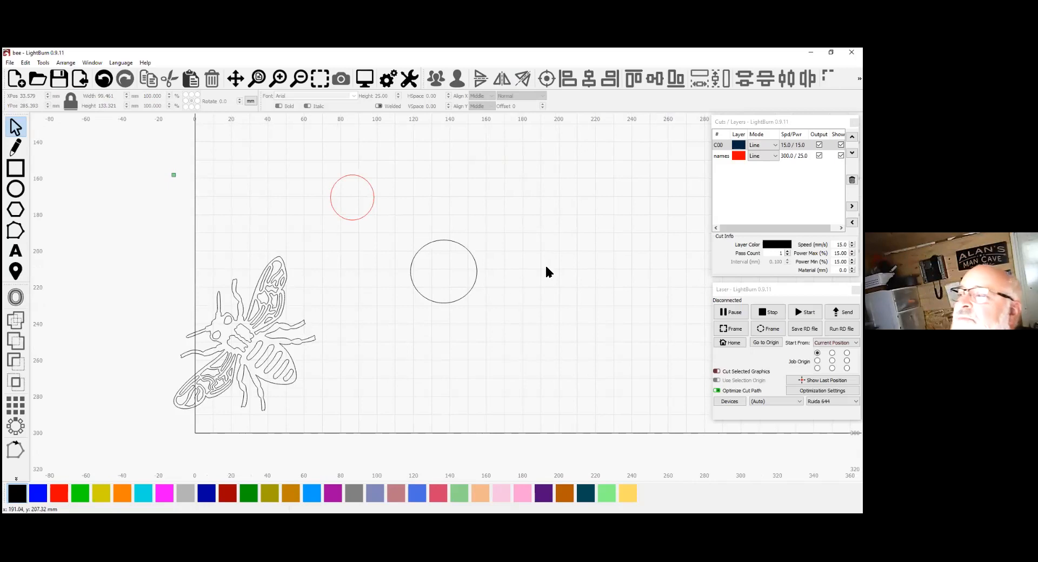
drag(534, 302, 351, 178)
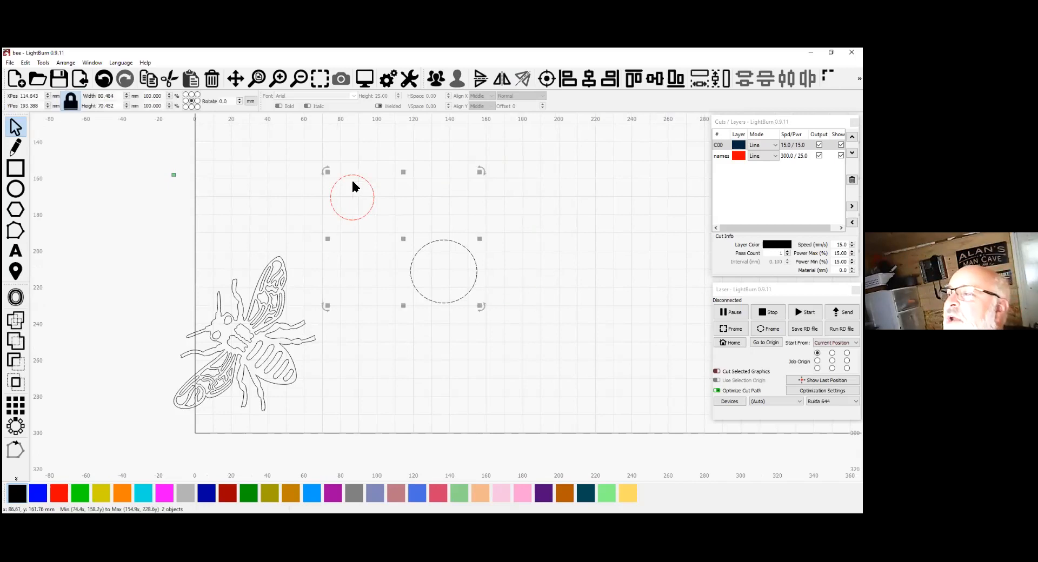
click(537, 288)
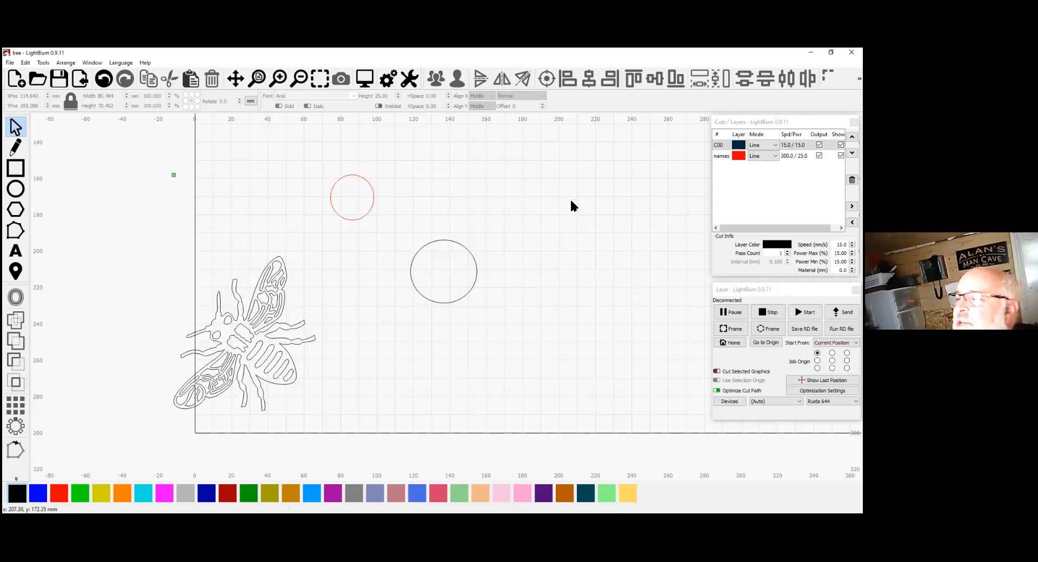
drag(452, 291, 514, 209)
drag(437, 234, 403, 267)
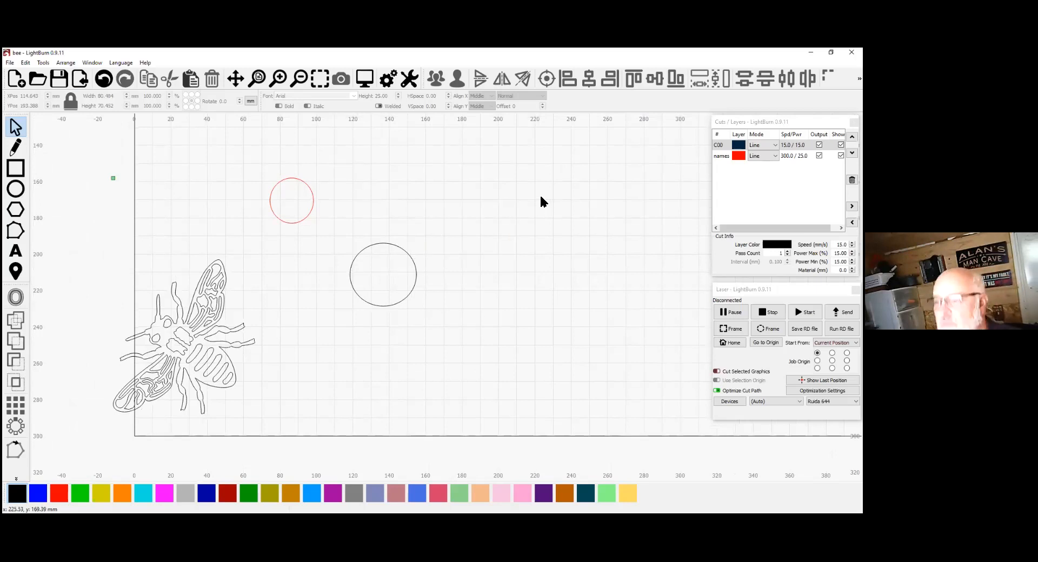
scroll(538, 200, down, 3)
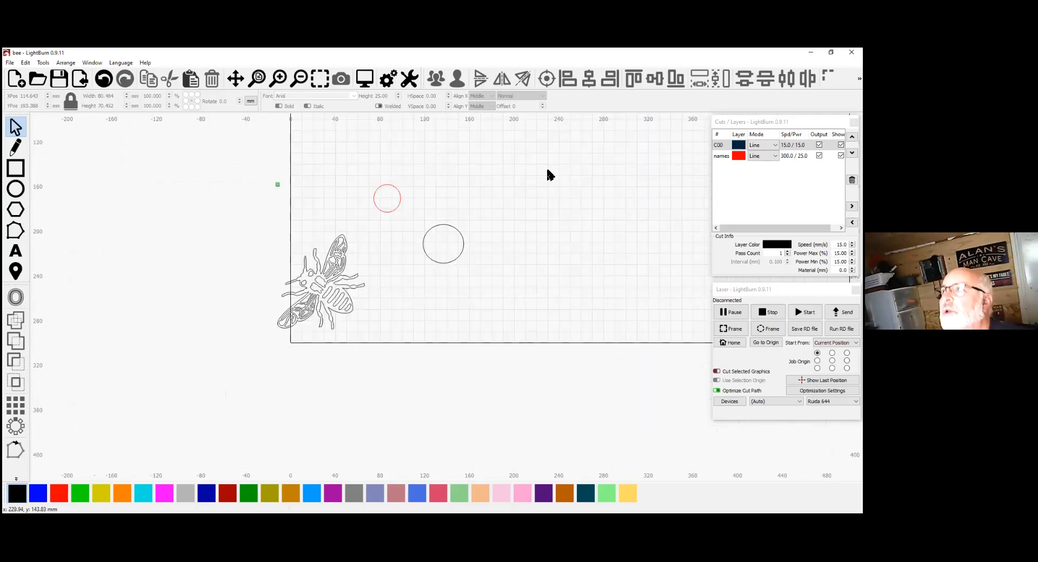
drag(502, 212, 385, 282)
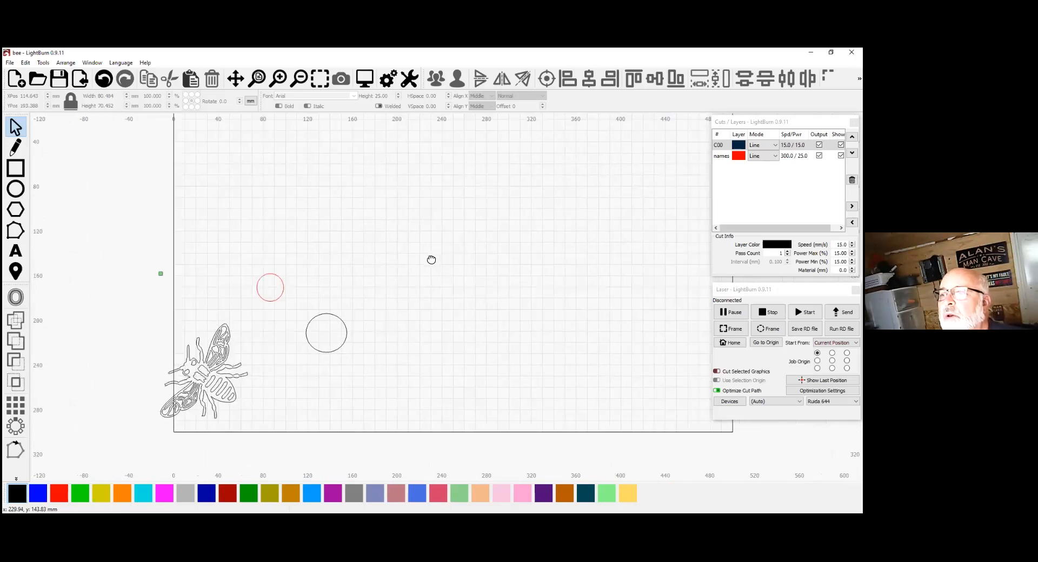
drag(464, 248, 392, 288)
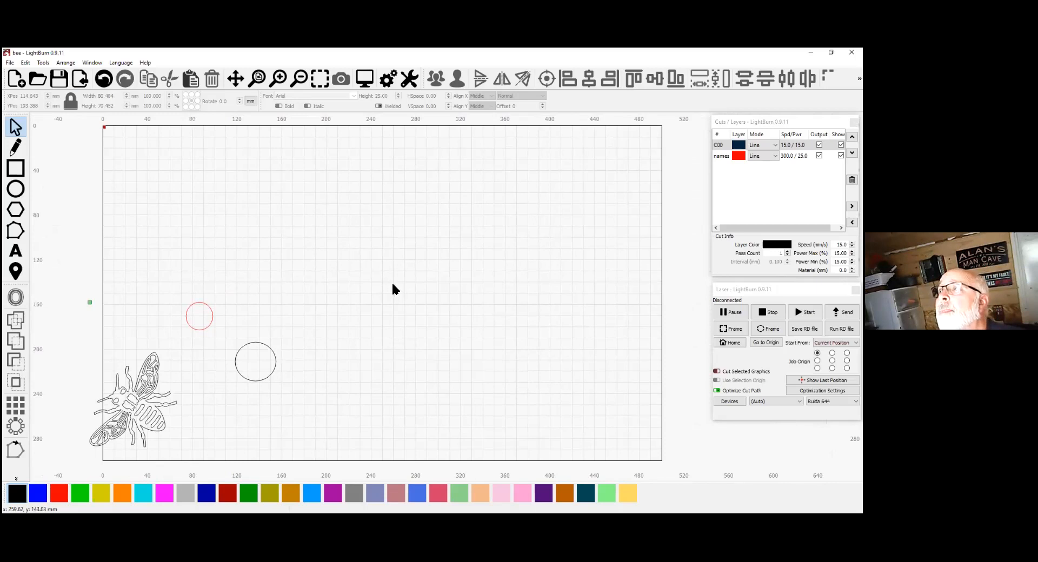
drag(604, 288, 642, 290)
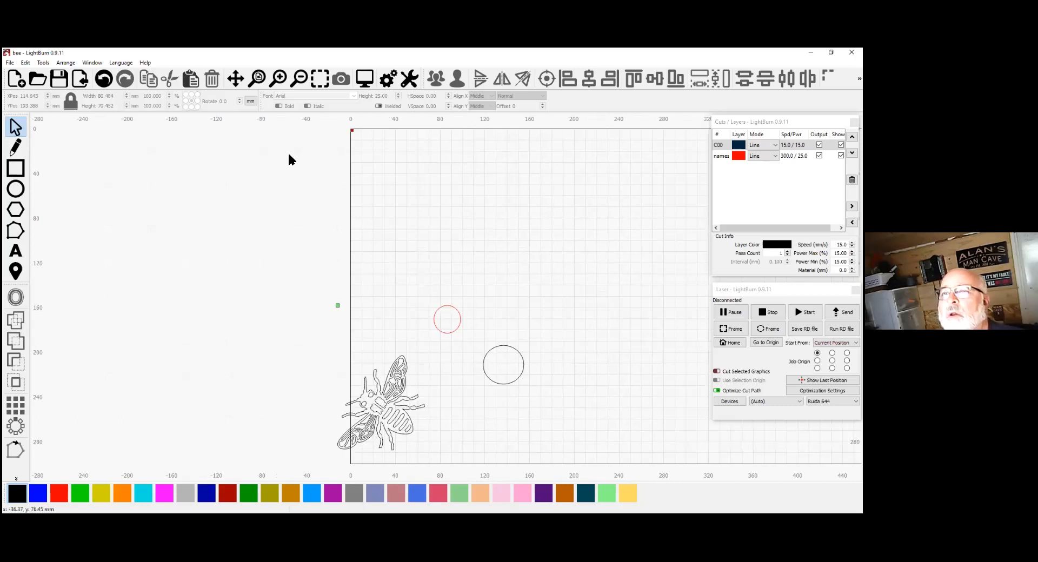
click(258, 79)
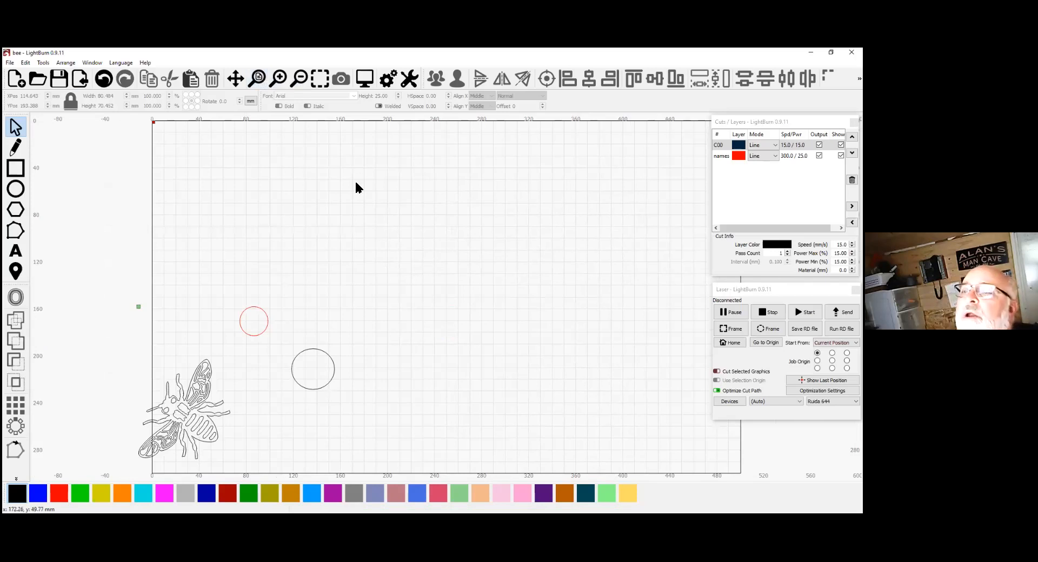
drag(492, 277, 317, 295)
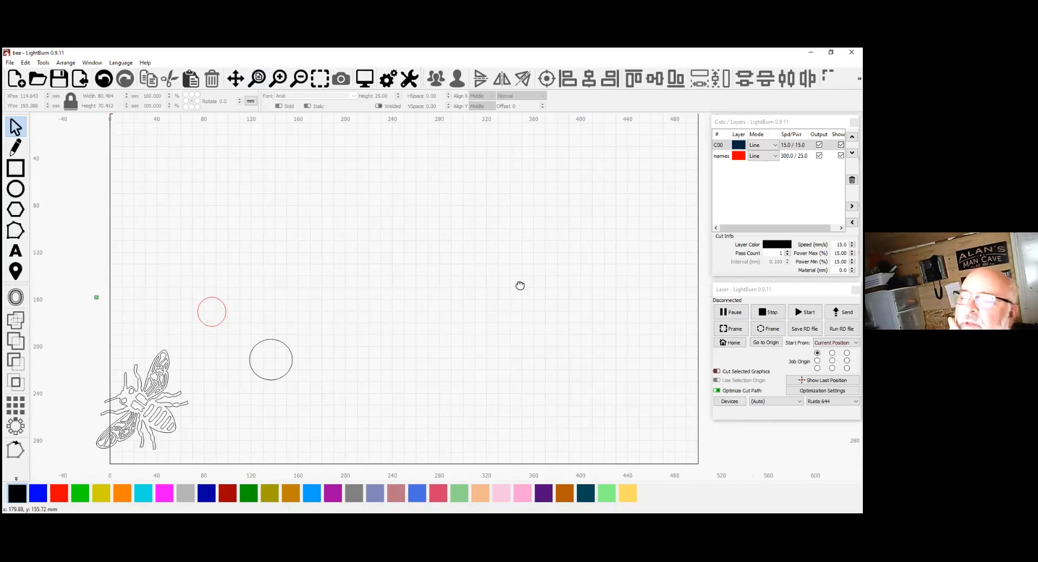
drag(521, 285, 521, 268)
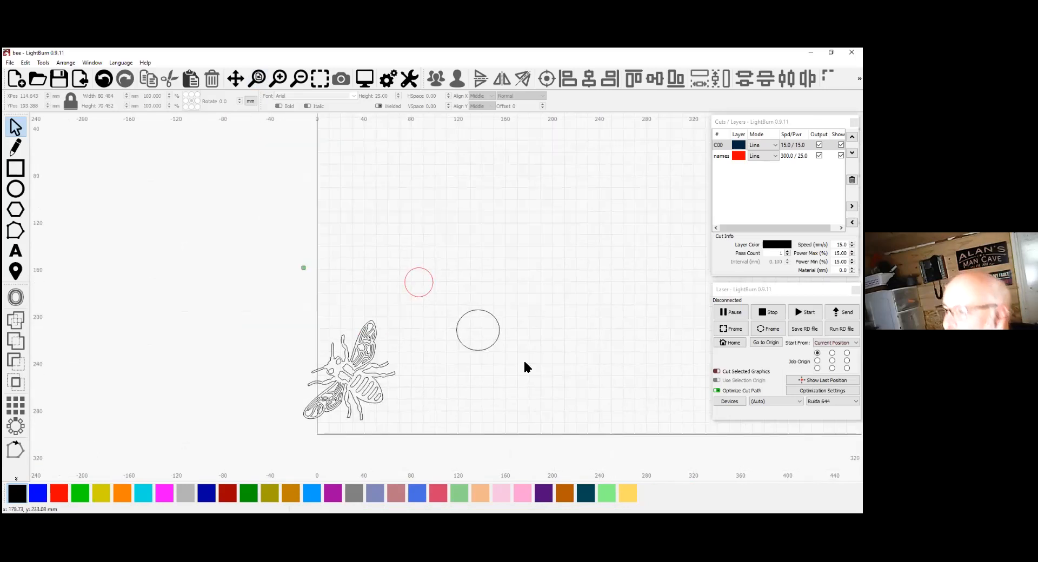
Make the two circles concentric by aligning their vertical centres and then their horizontal centres.
drag(518, 359, 405, 254)
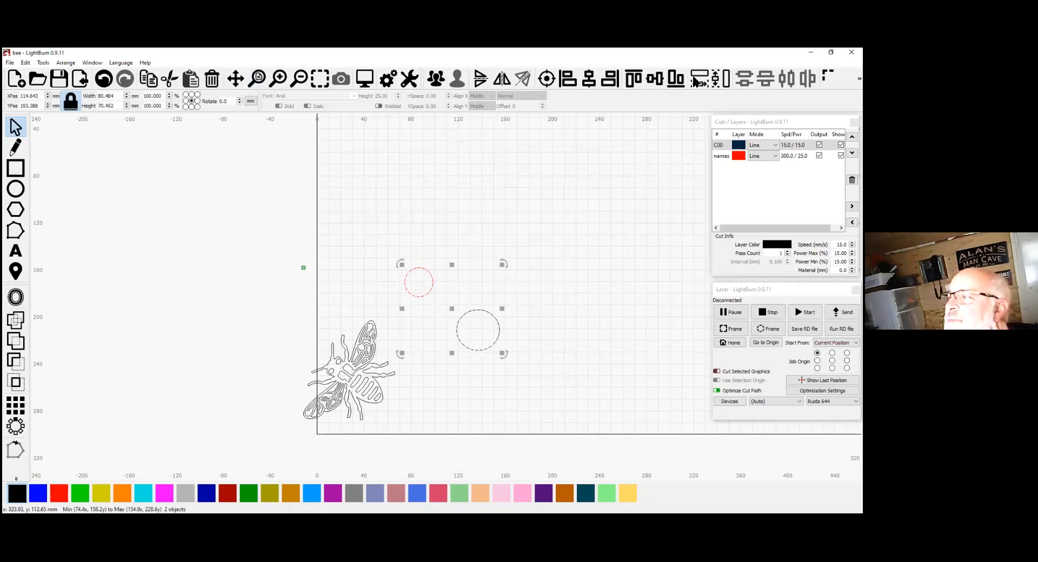
click(590, 80)
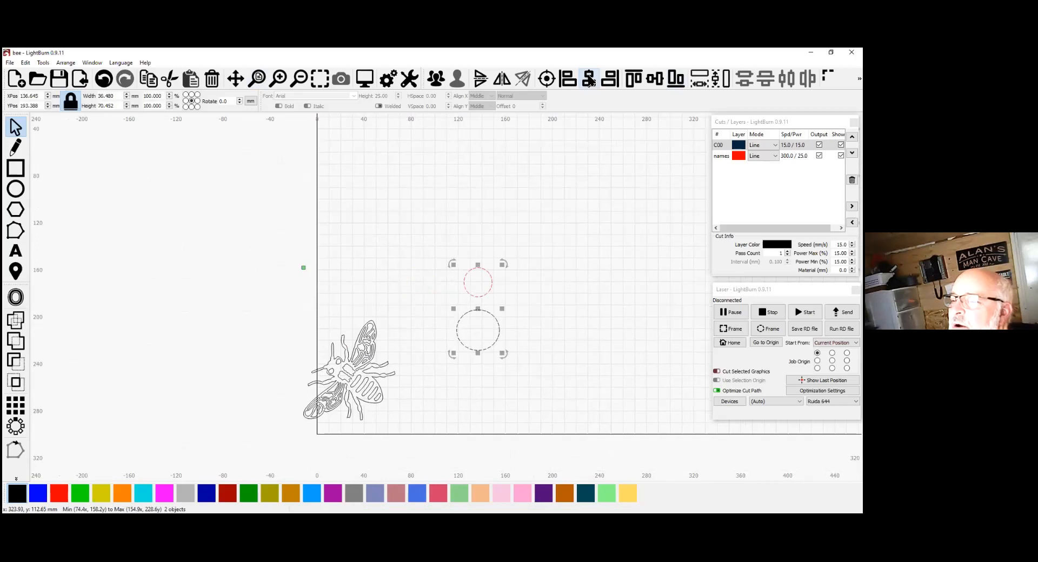
click(660, 80)
click(542, 342)
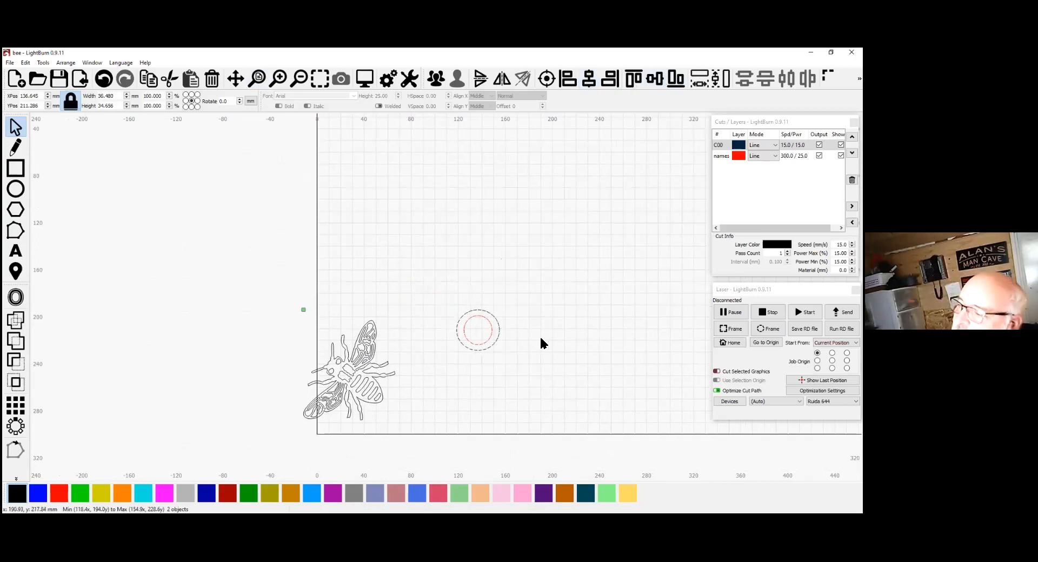
Move the red circle off the black one to about X 64, Y 142, and align both circles' centres in one operation.
click(491, 330)
drag(469, 306, 383, 224)
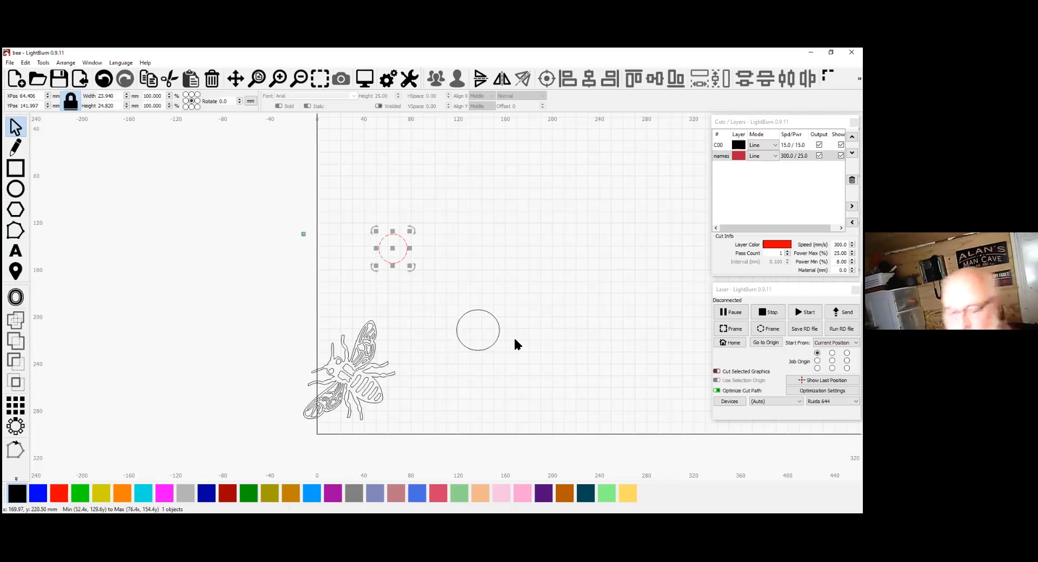
shift+click(489, 316)
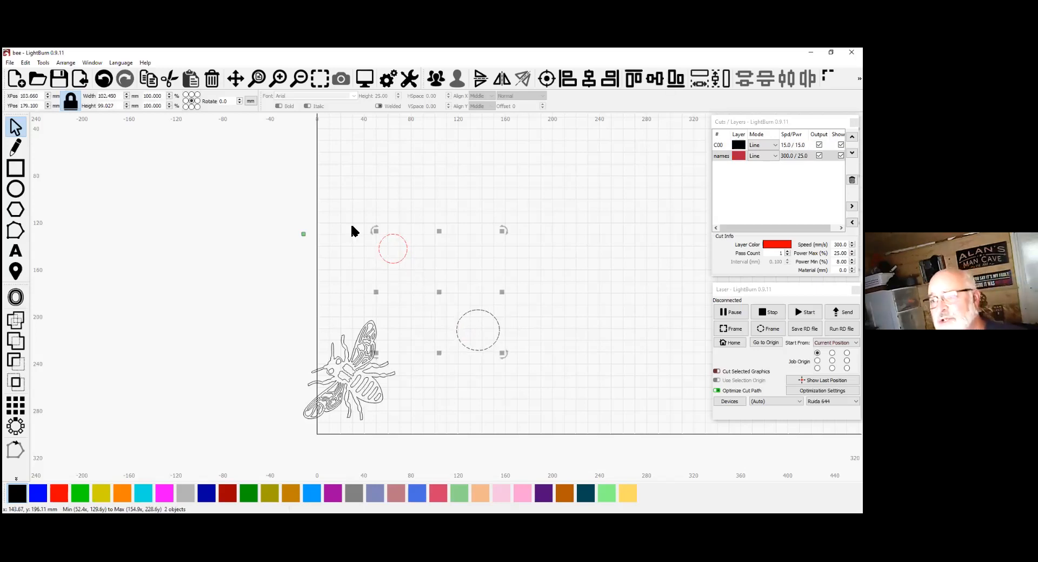
click(547, 79)
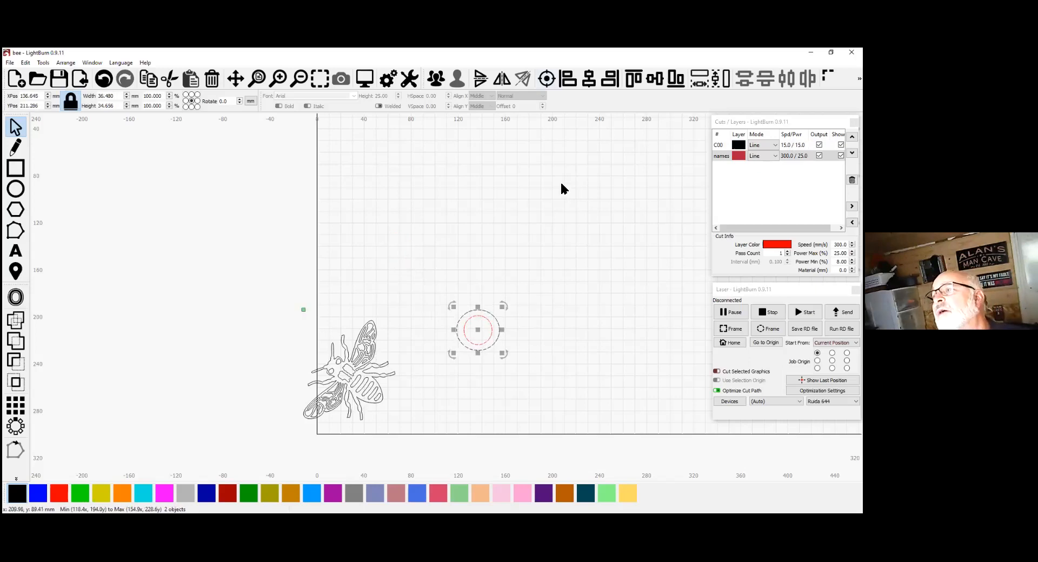
click(538, 338)
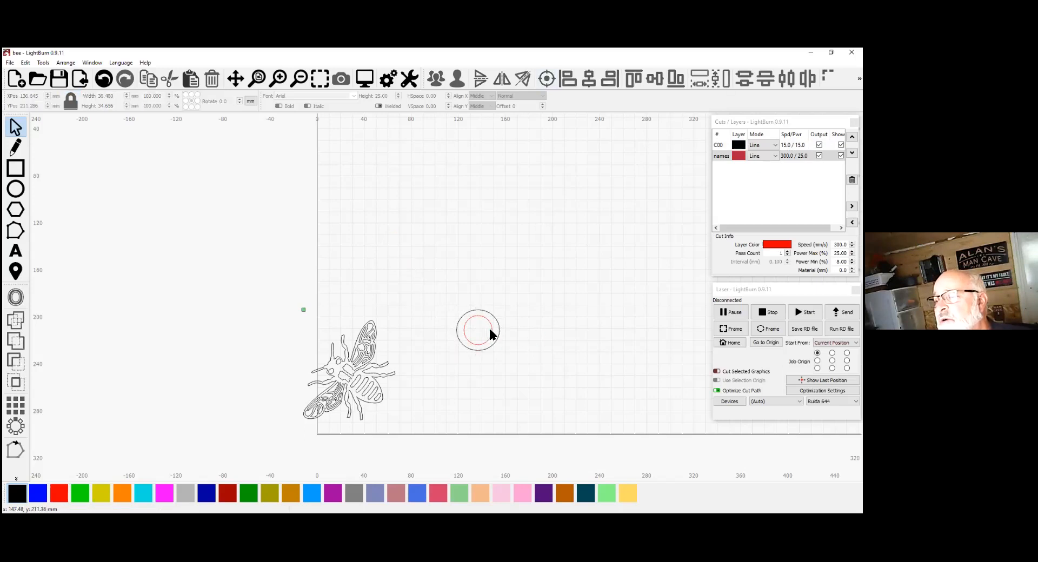
Move the red circle out to about X 200, Y 178, and align its centre directly above the black circle's centre.
drag(479, 332, 550, 329)
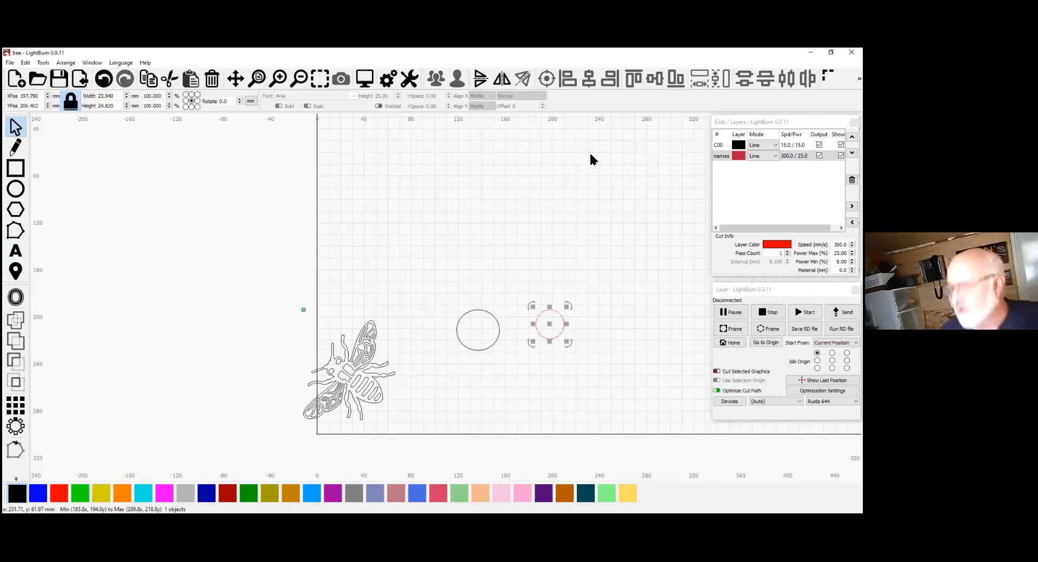
drag(552, 321, 555, 288)
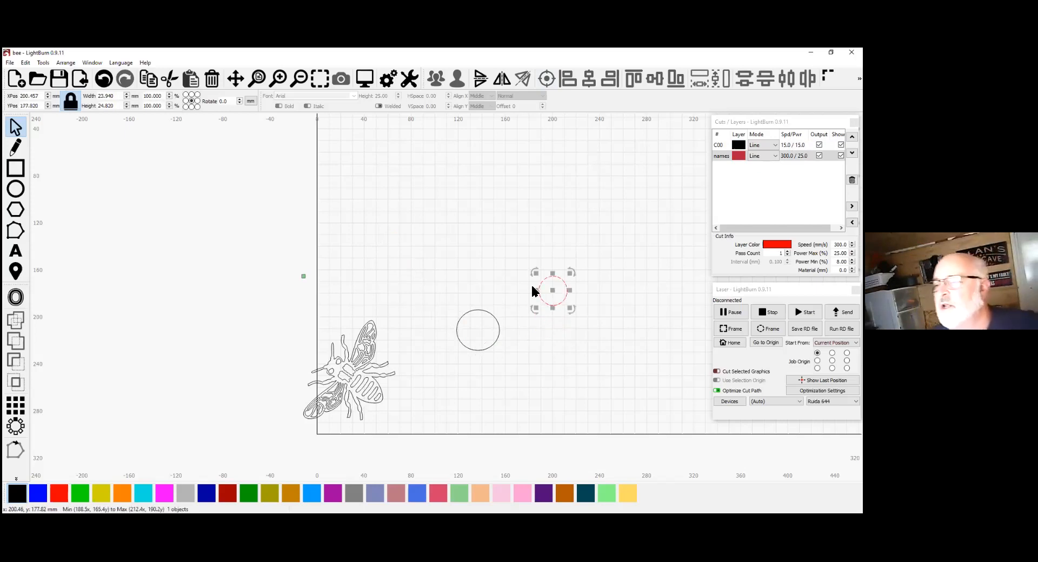
drag(616, 360, 453, 250)
click(589, 80)
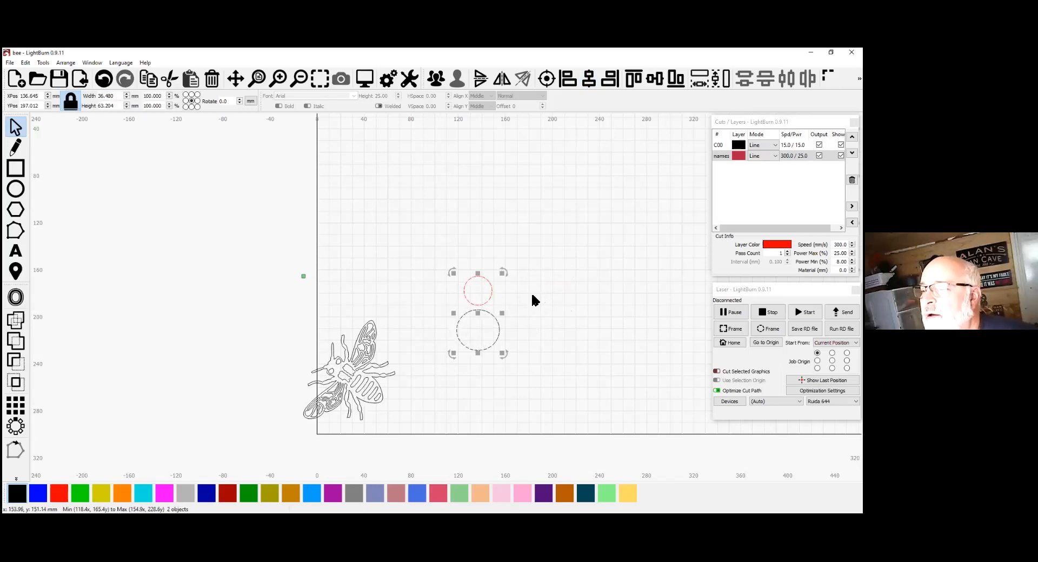
Move the red circle to the right of the black one and align both centres on one horizontal line.
click(491, 295)
drag(492, 295, 542, 298)
drag(433, 270, 558, 350)
click(654, 80)
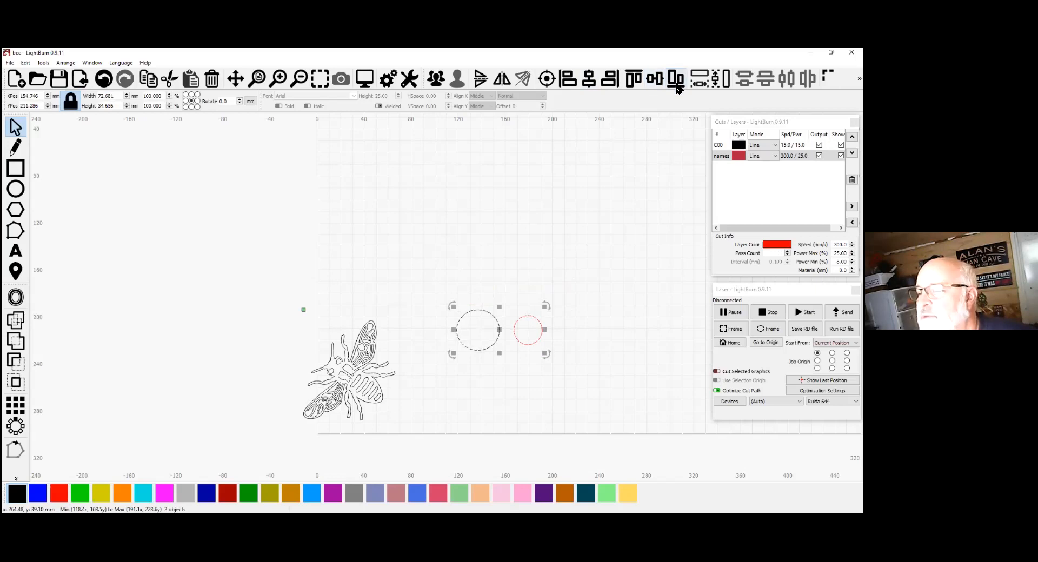
Align the two circles in turn by their top, right and left edges, and select only the red circle.
click(636, 80)
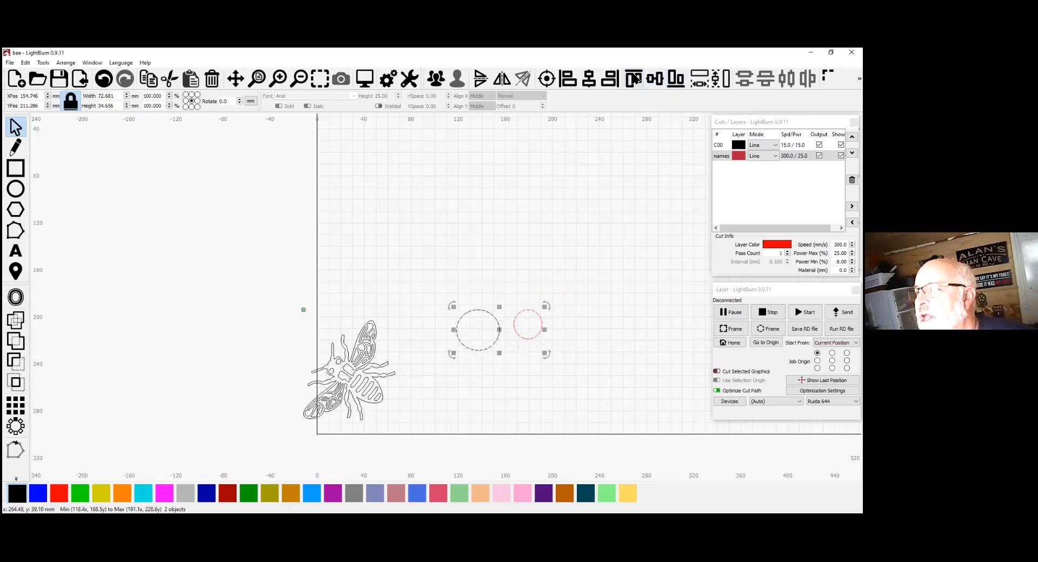
click(614, 82)
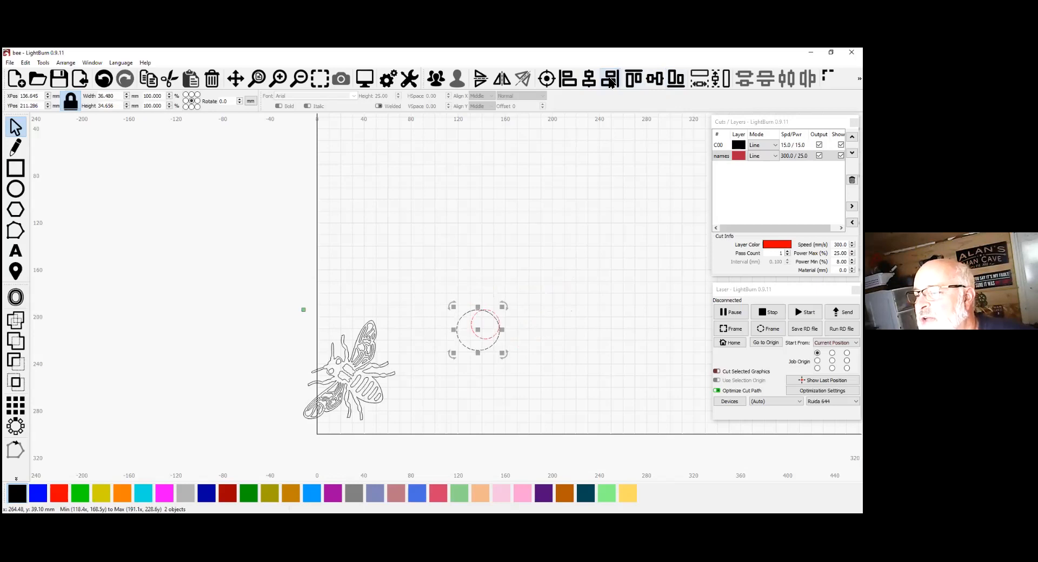
click(569, 80)
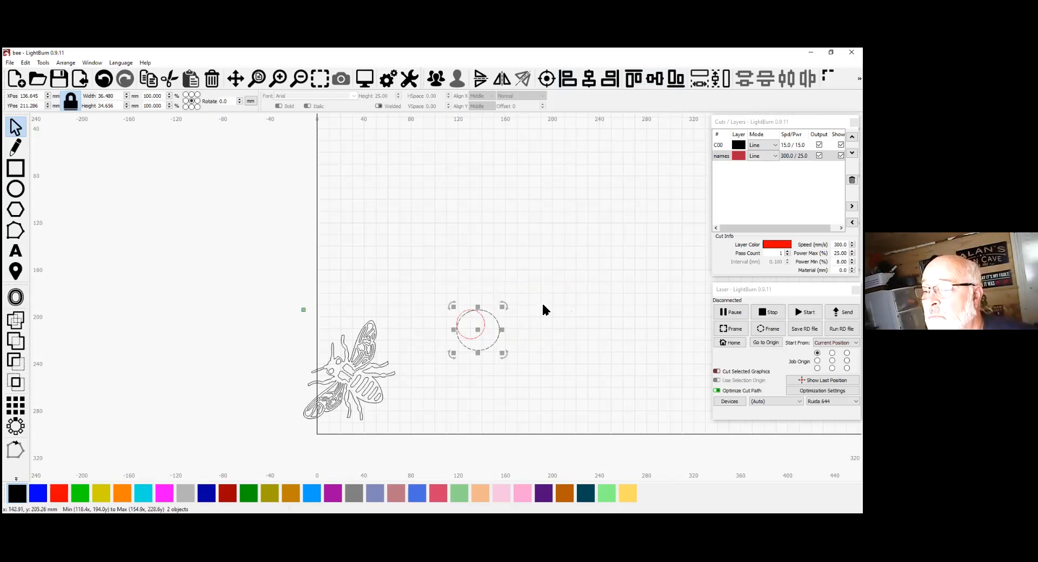
click(487, 331)
click(483, 331)
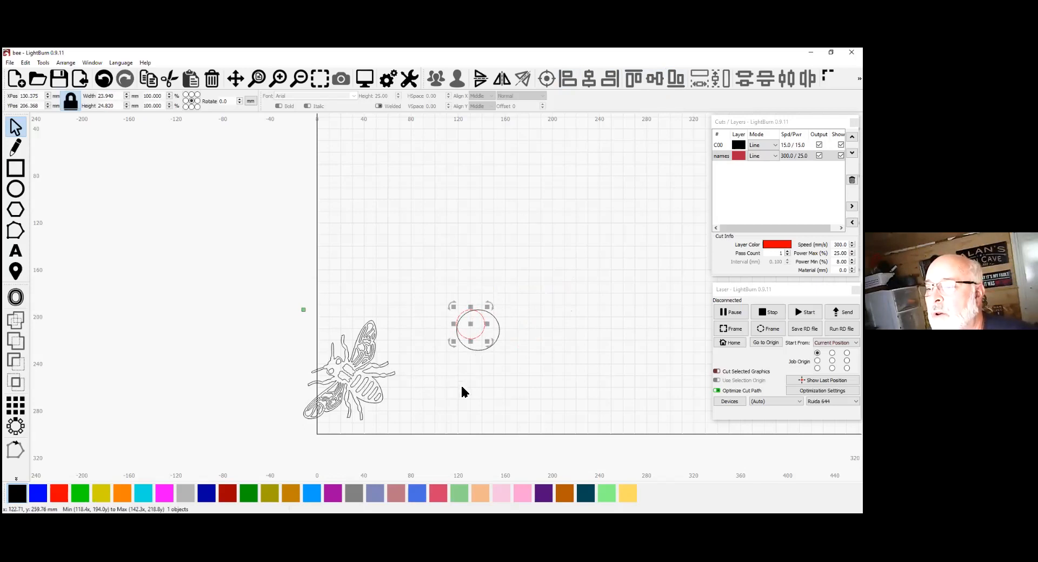
Centre both circles on the bee with Align Centers, and move the bee off them to about X 88, Y 136.
drag(579, 410, 242, 257)
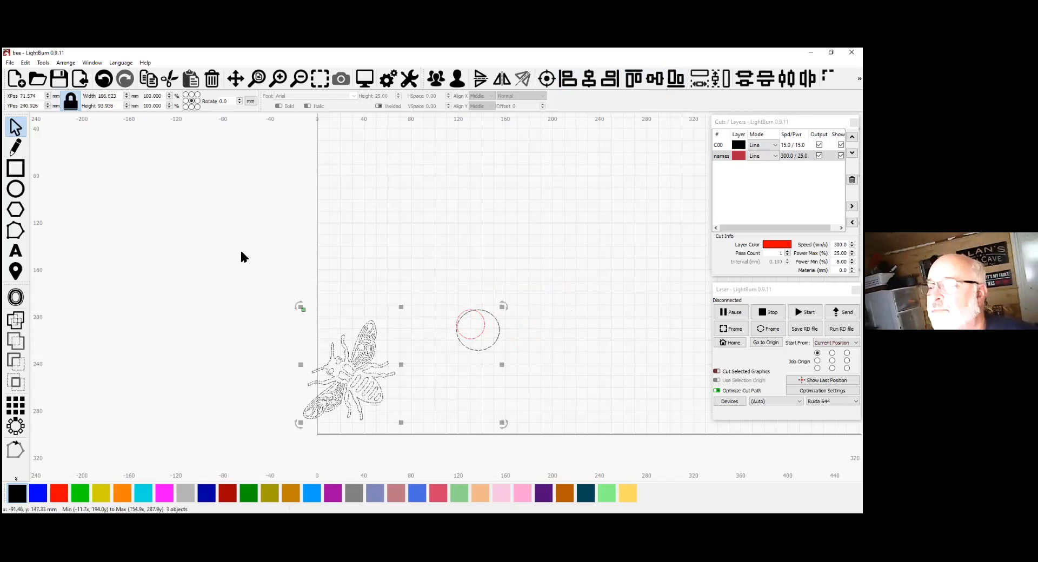
click(547, 78)
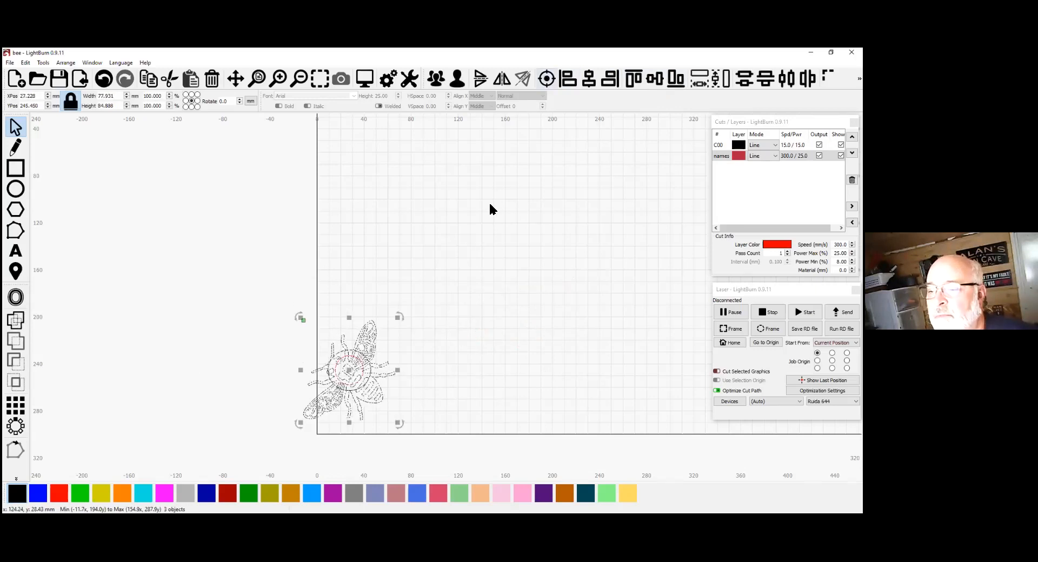
click(492, 288)
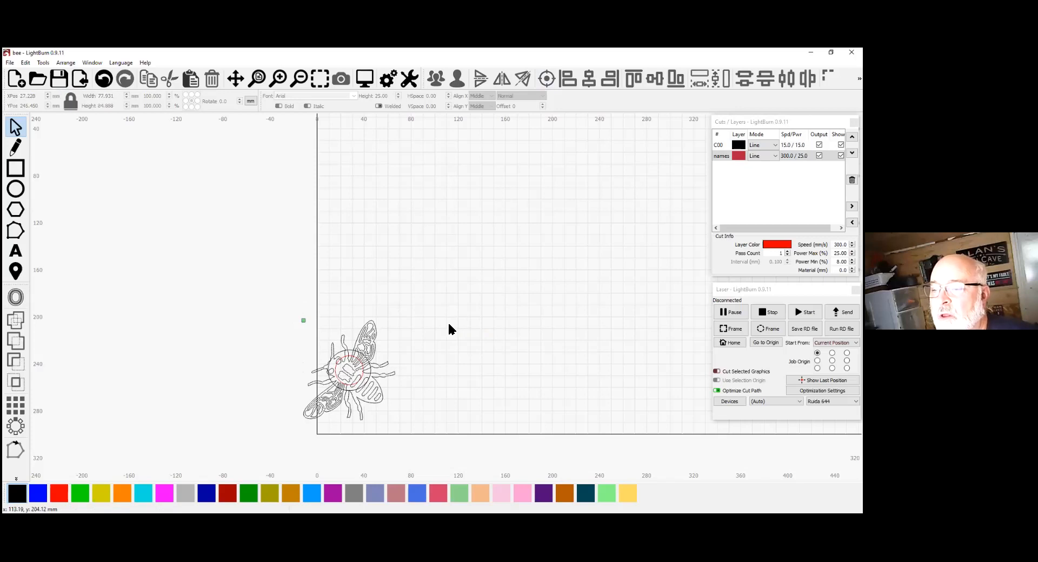
click(368, 367)
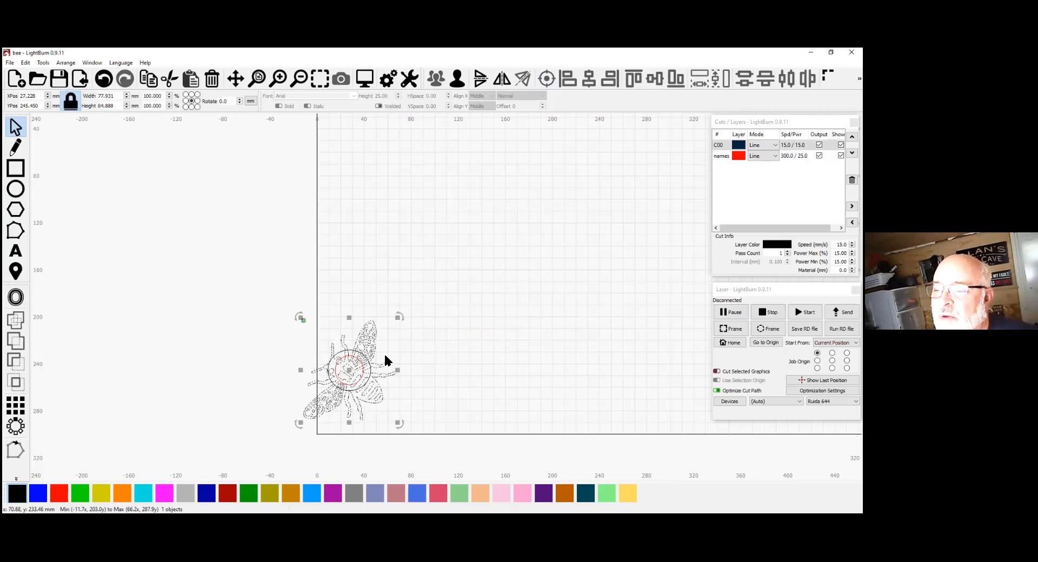
drag(349, 373, 419, 245)
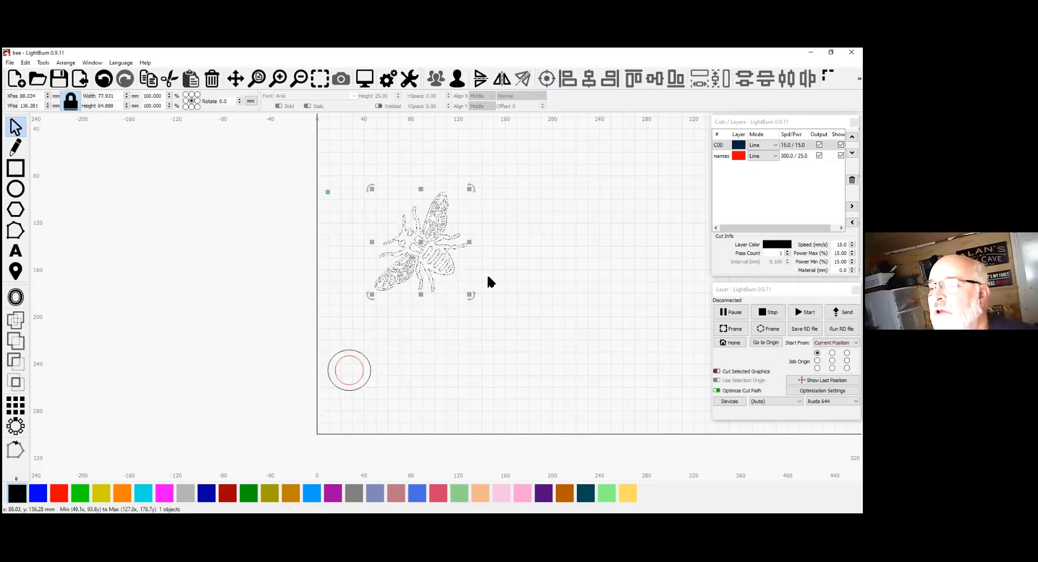
Paste a copy of the bee at about X 227, Y 135, and ungroup the original bee.
click(477, 259)
drag(313, 172, 539, 302)
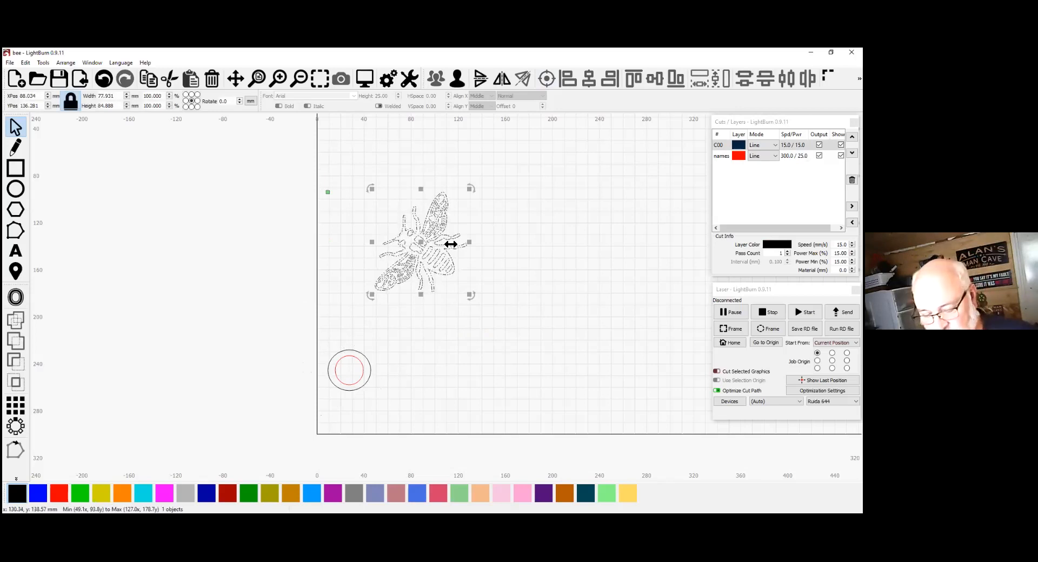
click(584, 246)
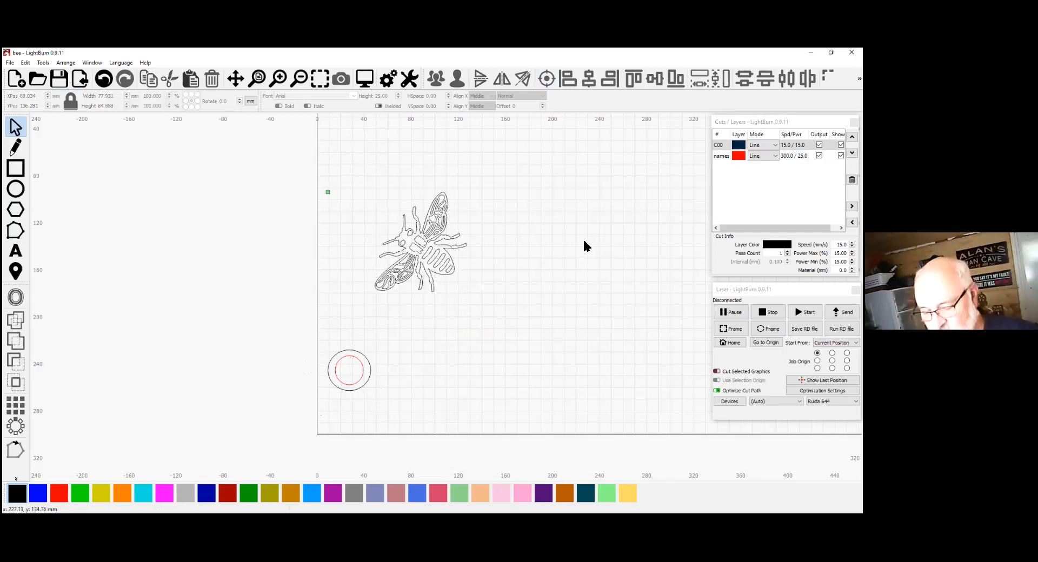
key(ctrl+v)
click(438, 236)
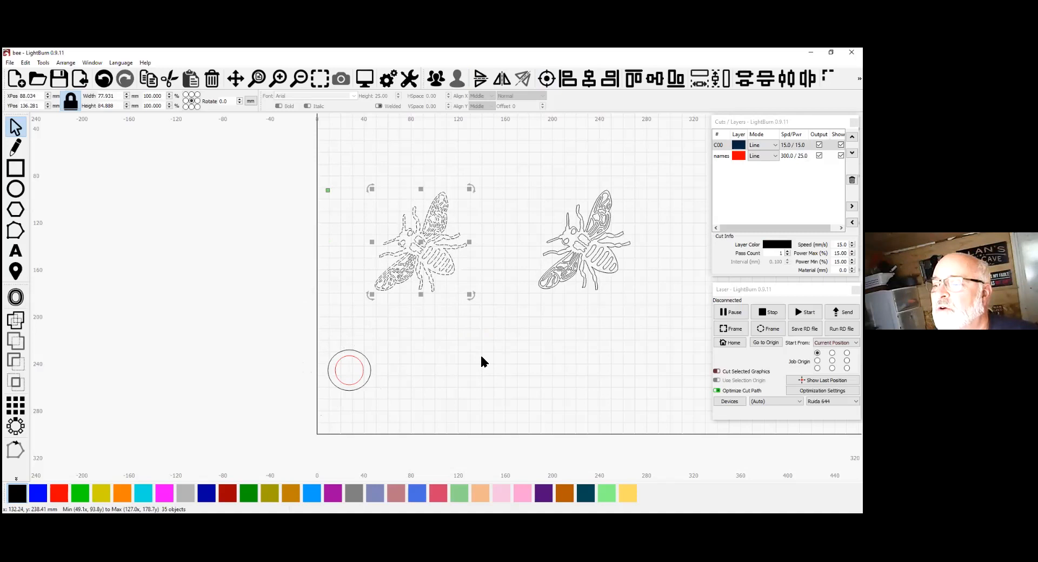
Try Align Centers on the ungrouped bee together with both circles, and undo the alignment.
click(499, 383)
drag(499, 382, 282, 188)
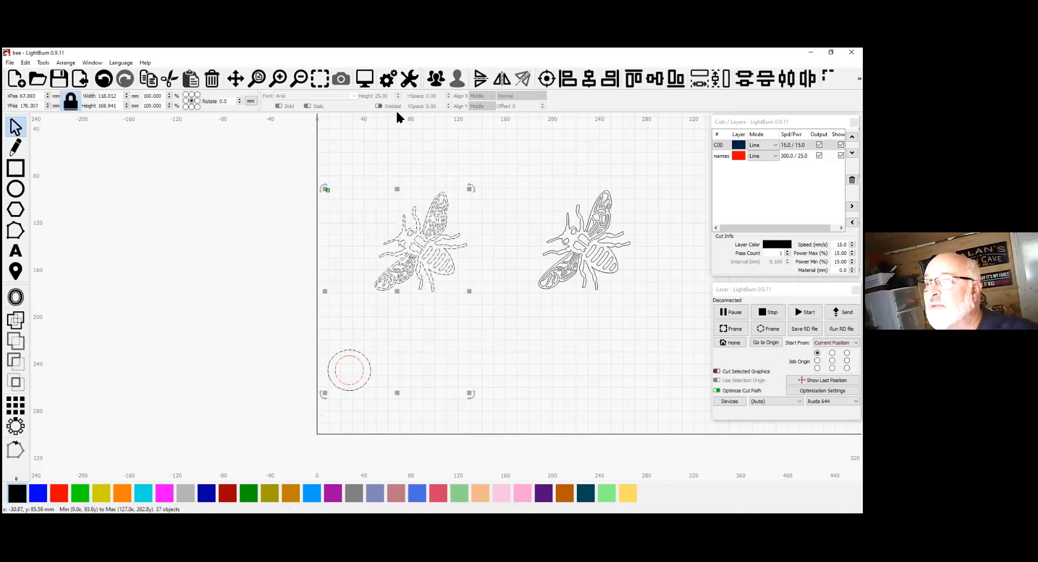
click(547, 79)
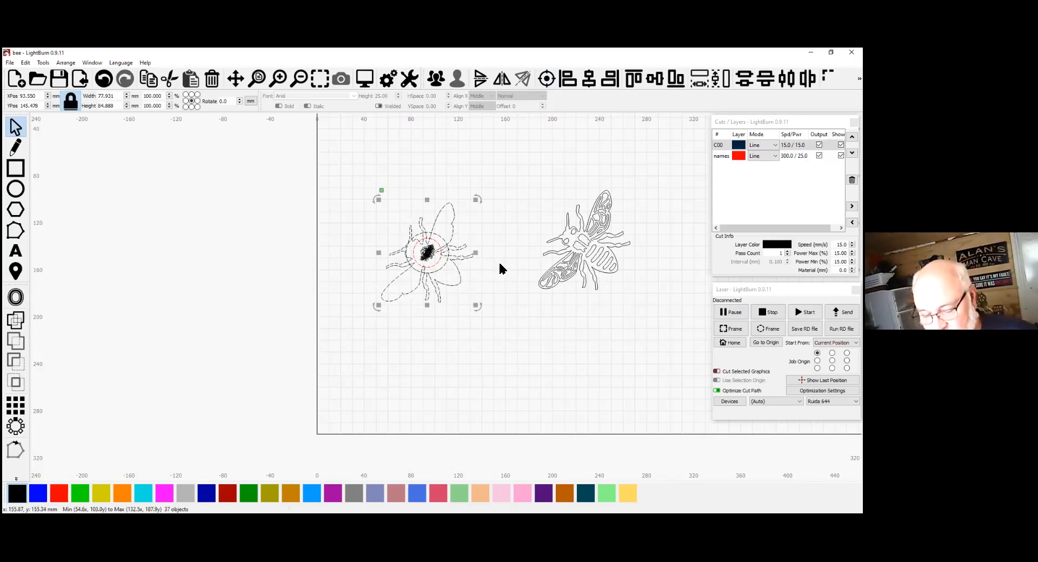
key(ctrl+z)
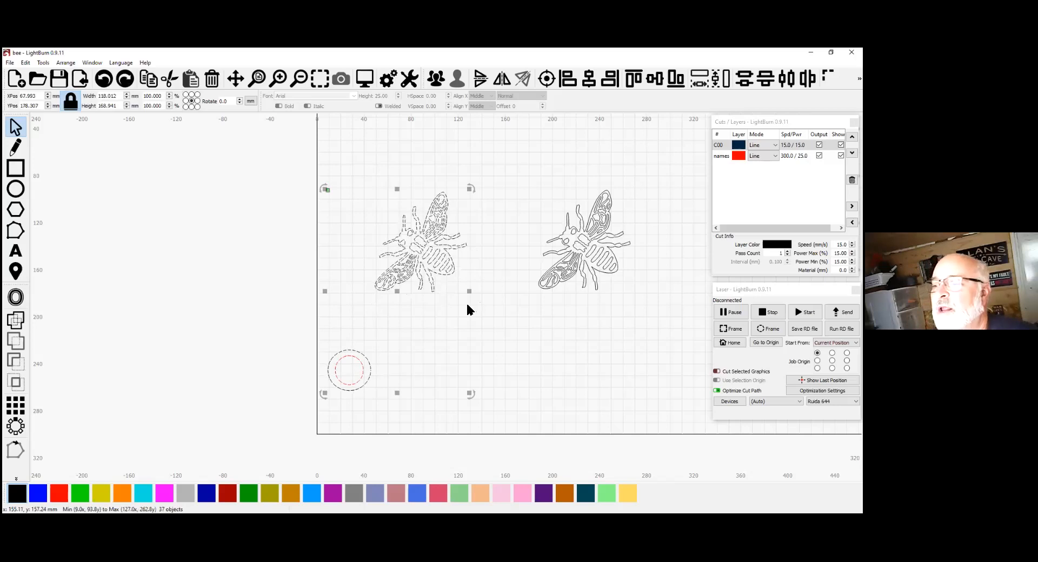
Select all parts of the ungrouped bee and group them again.
drag(485, 297, 362, 168)
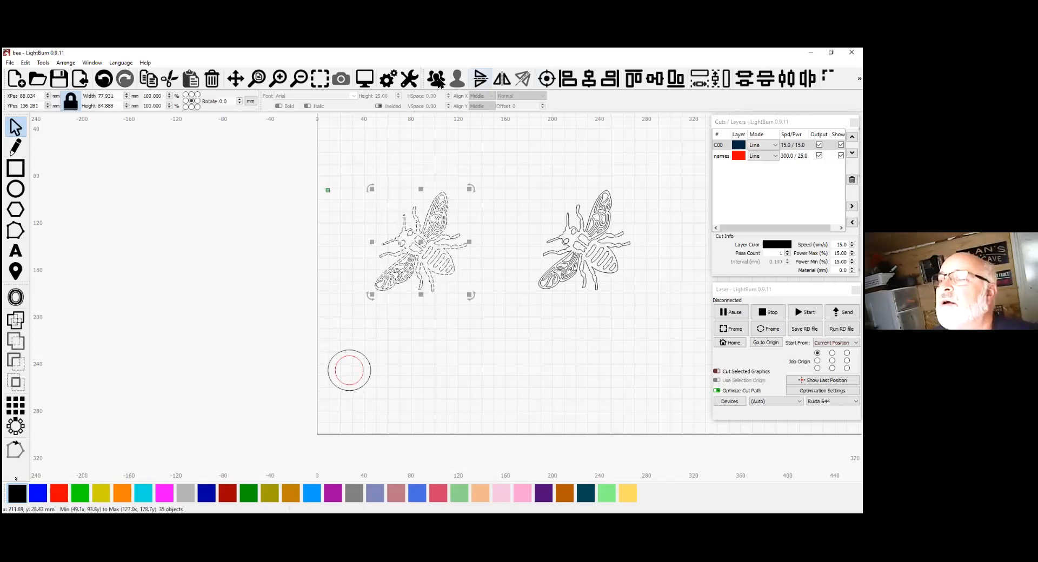
key(ctrl+g)
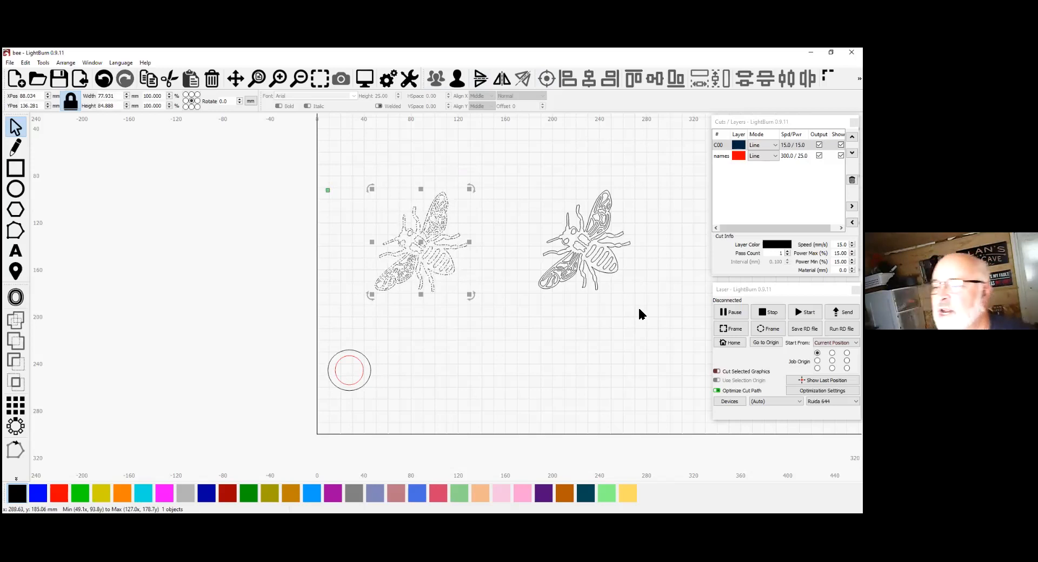
Start a new empty project and bring the whole work area into view.
click(17, 80)
click(460, 300)
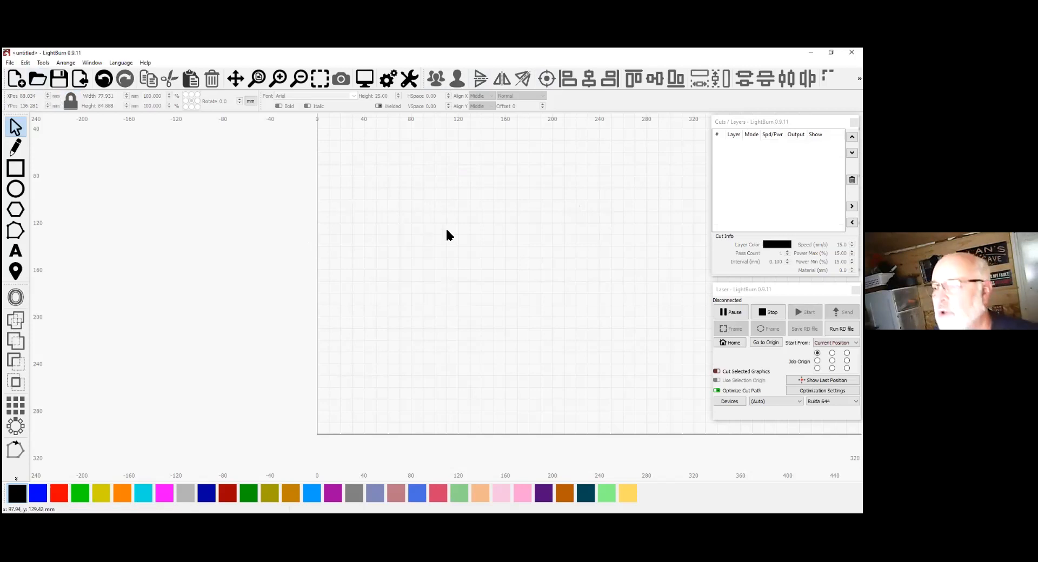
scroll(216, 282, down, 2)
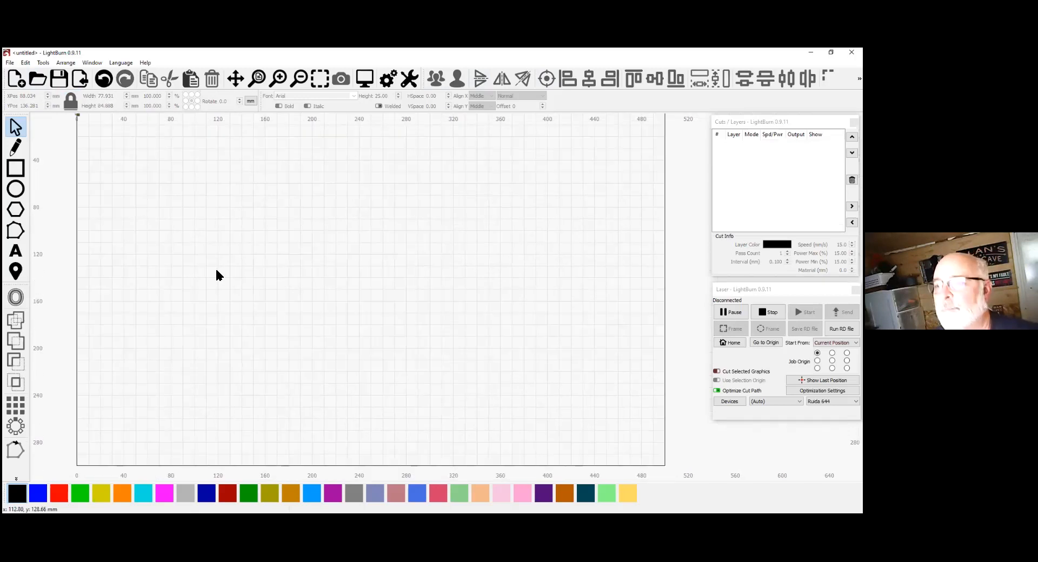
drag(218, 273, 254, 268)
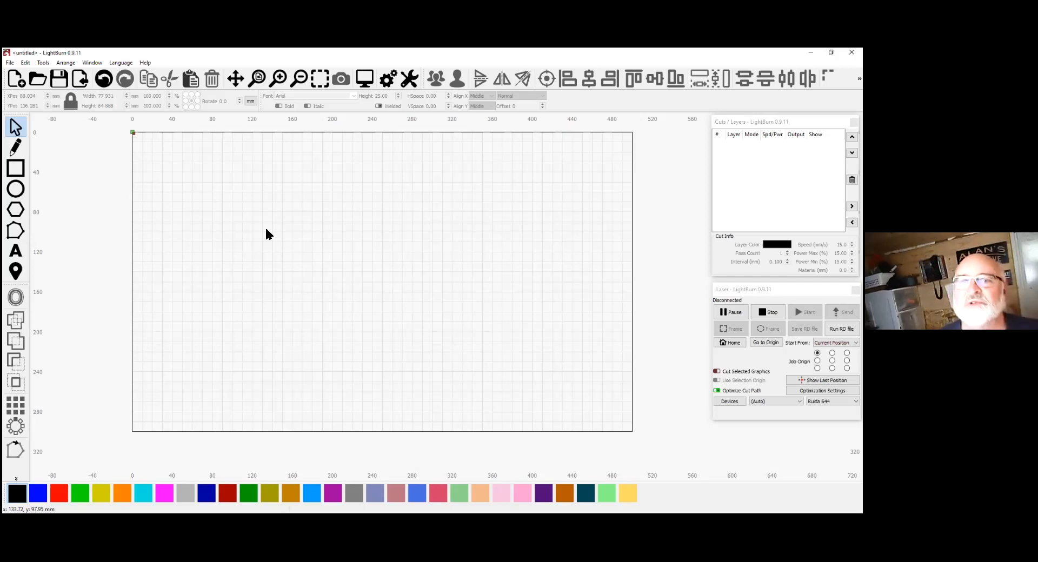
Inspect the laser's Device Settings and Machine Settings, closing both dialogs without making changes.
click(10, 64)
mouse_move(26, 64)
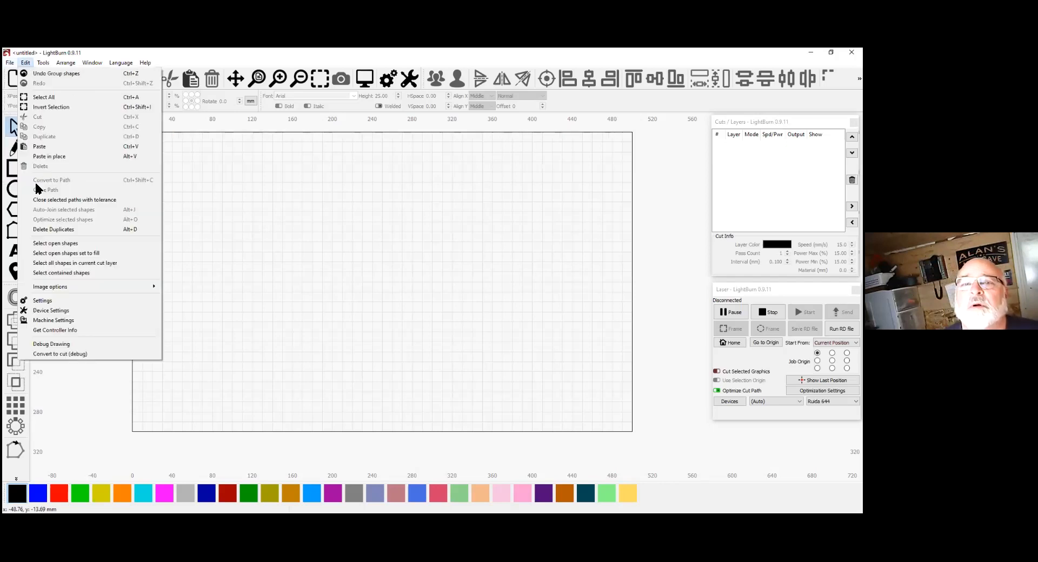
click(68, 312)
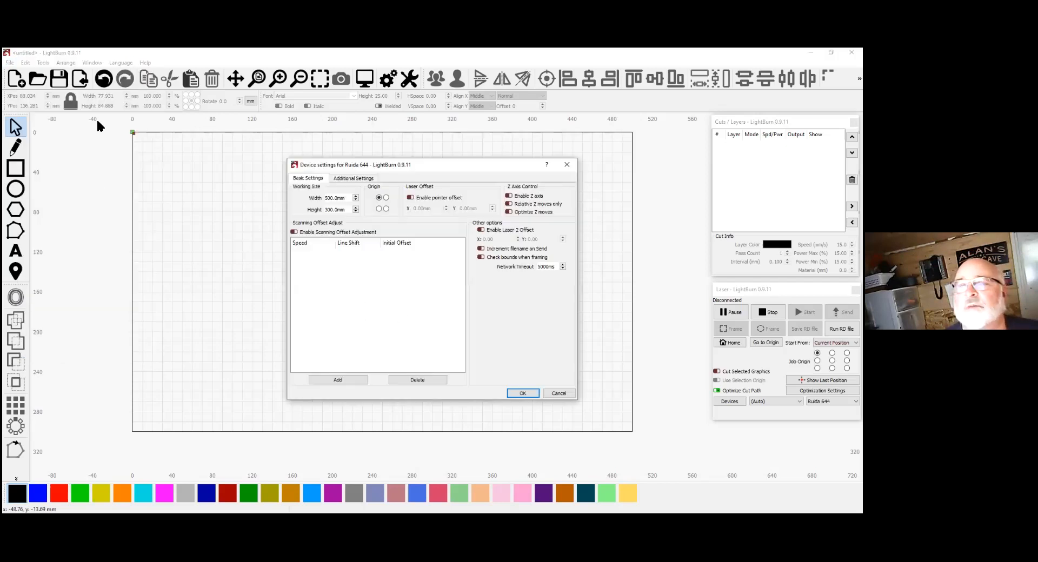
click(560, 394)
click(25, 63)
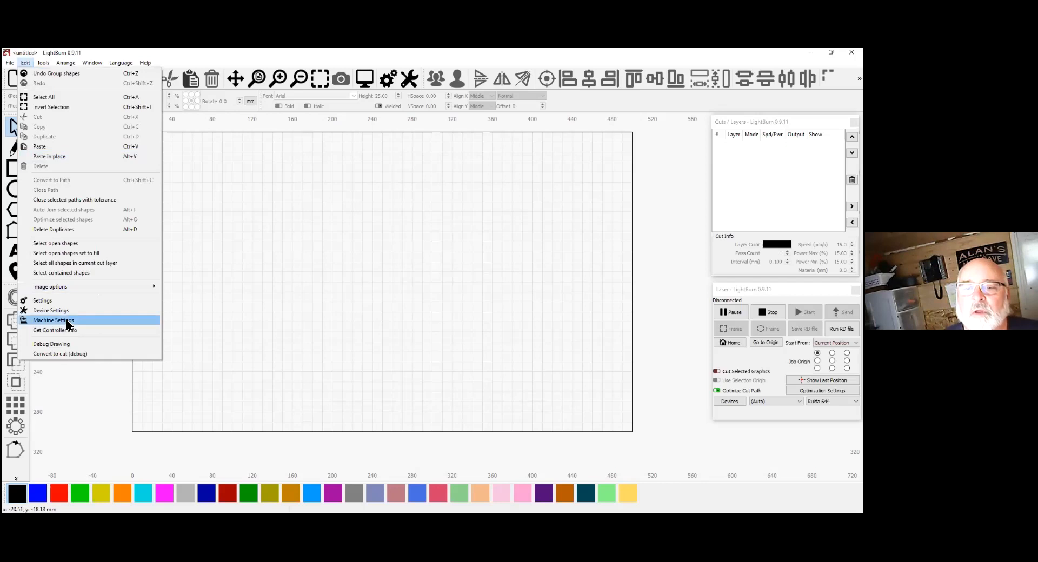
click(67, 321)
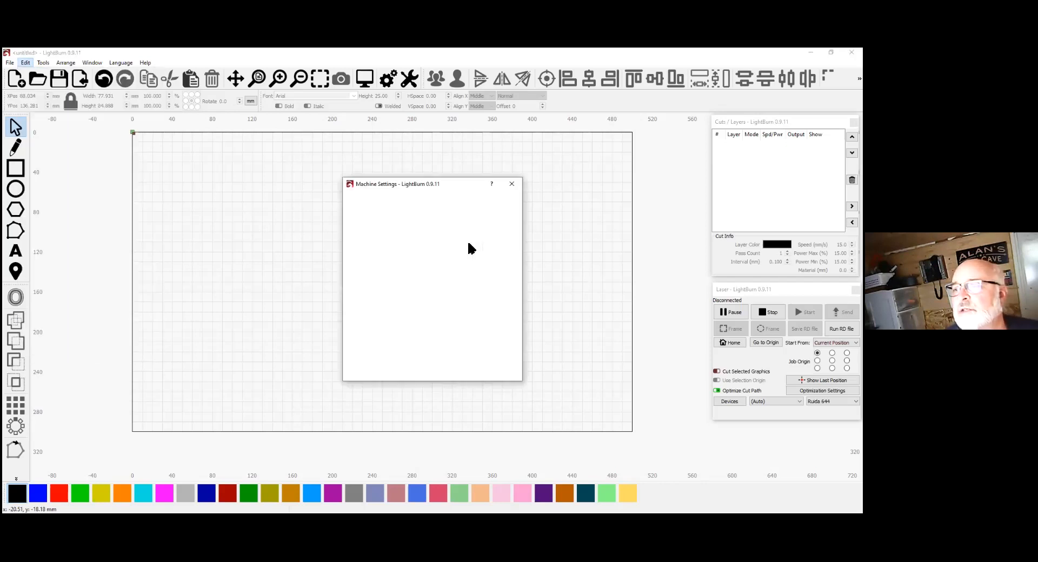
click(512, 184)
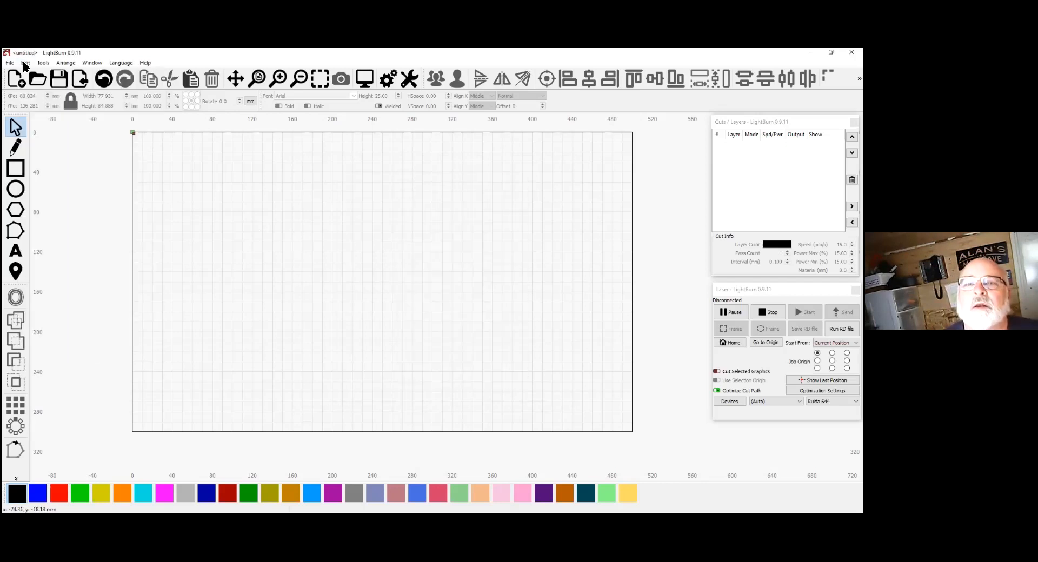
Look over the display and units options in the general Settings, and close them without saving changes.
click(25, 63)
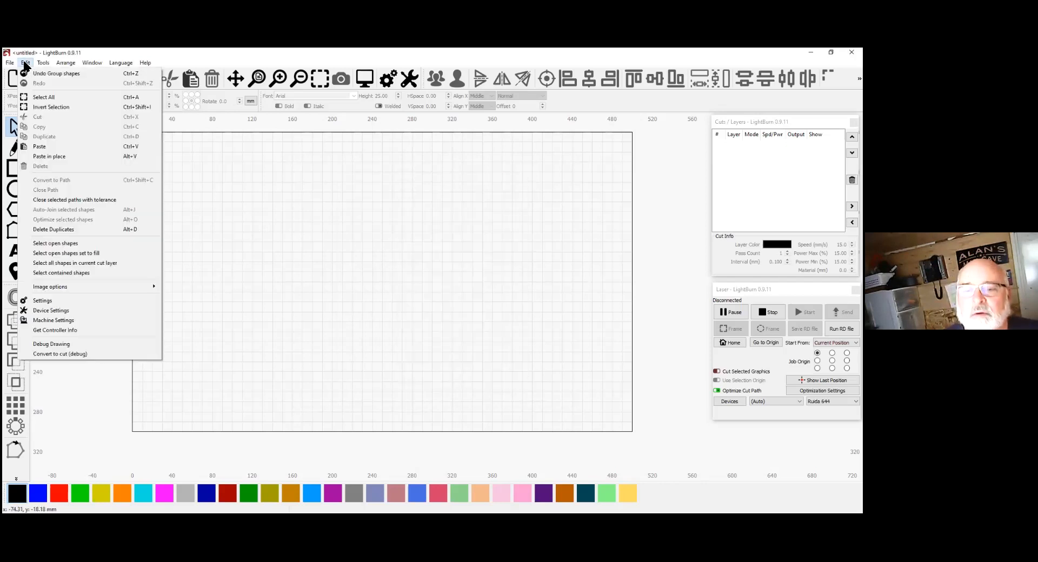
click(48, 304)
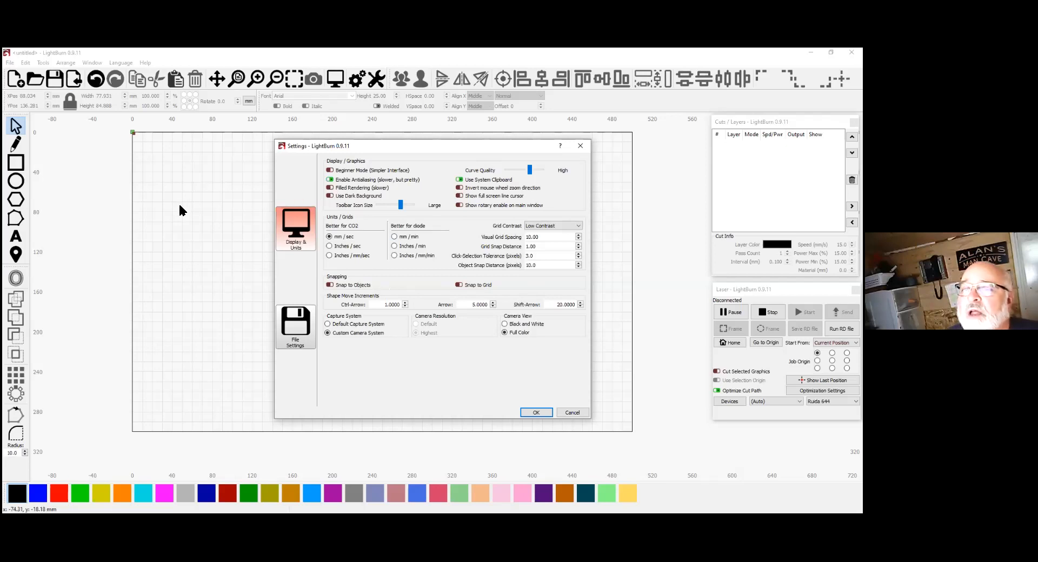
click(569, 413)
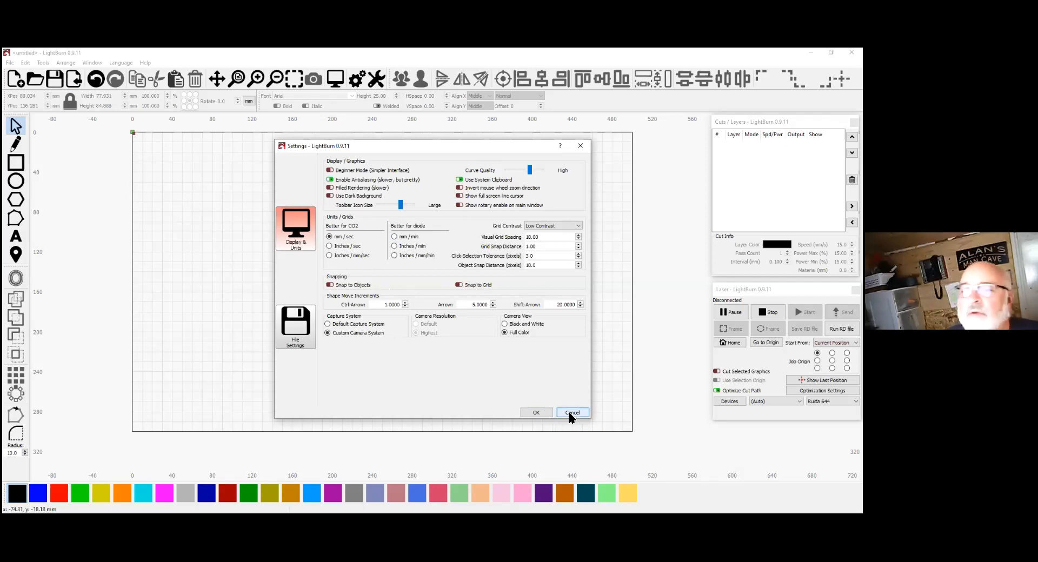
Draw two overlapping circles in the upper middle of the work area, the lower one about 50 mm across.
drag(199, 165, 269, 217)
click(17, 184)
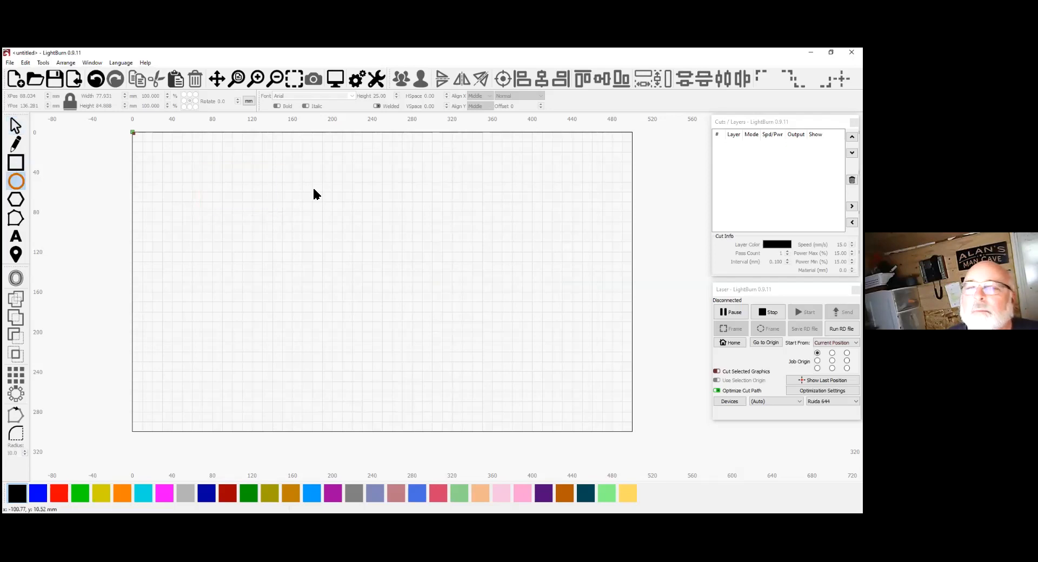
drag(290, 180, 342, 236)
drag(310, 204, 360, 254)
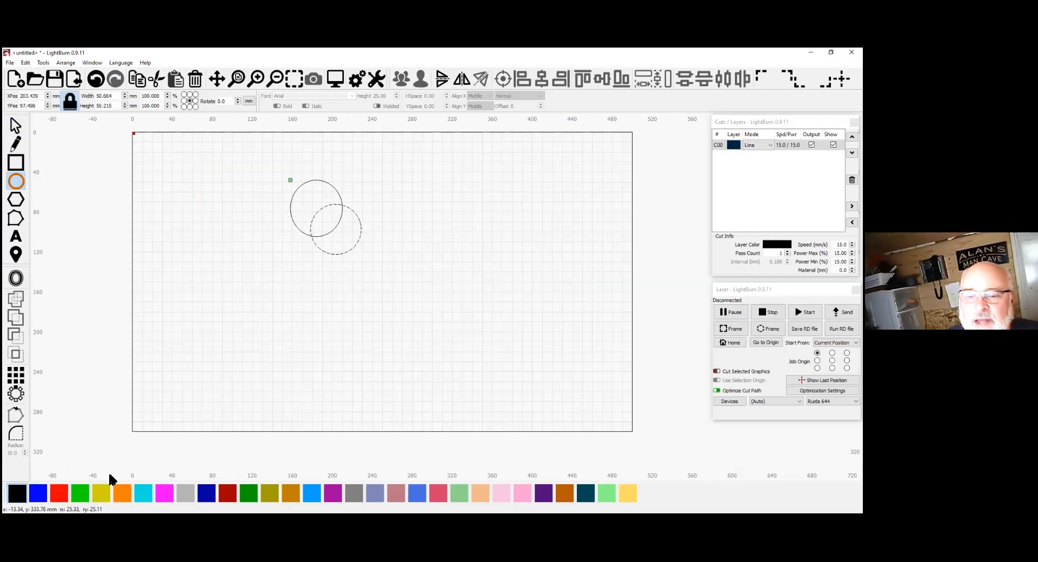
Assign the lower circle to the orange Fill layer C05 and preview the job.
click(123, 494)
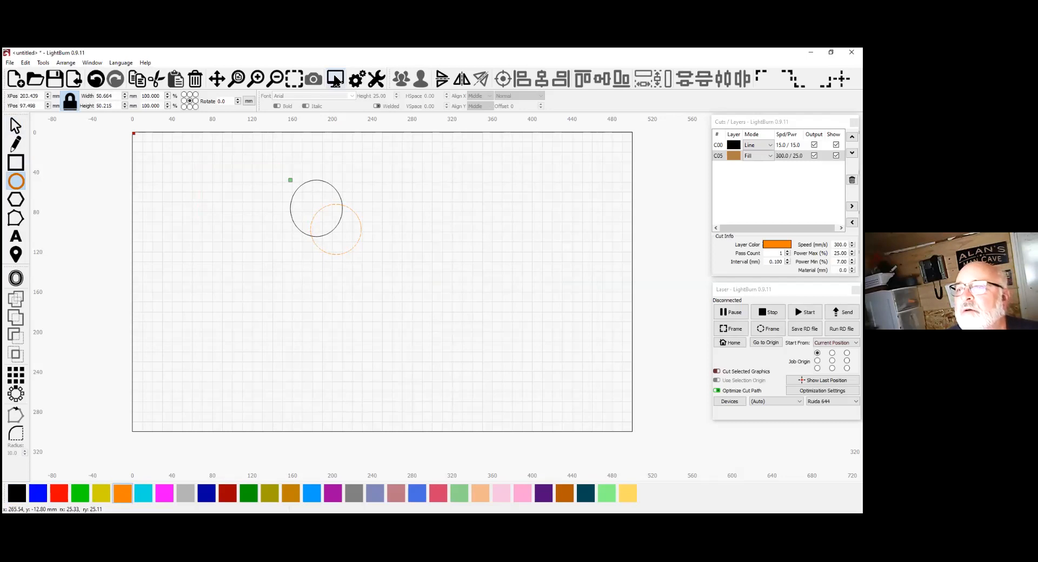
click(335, 80)
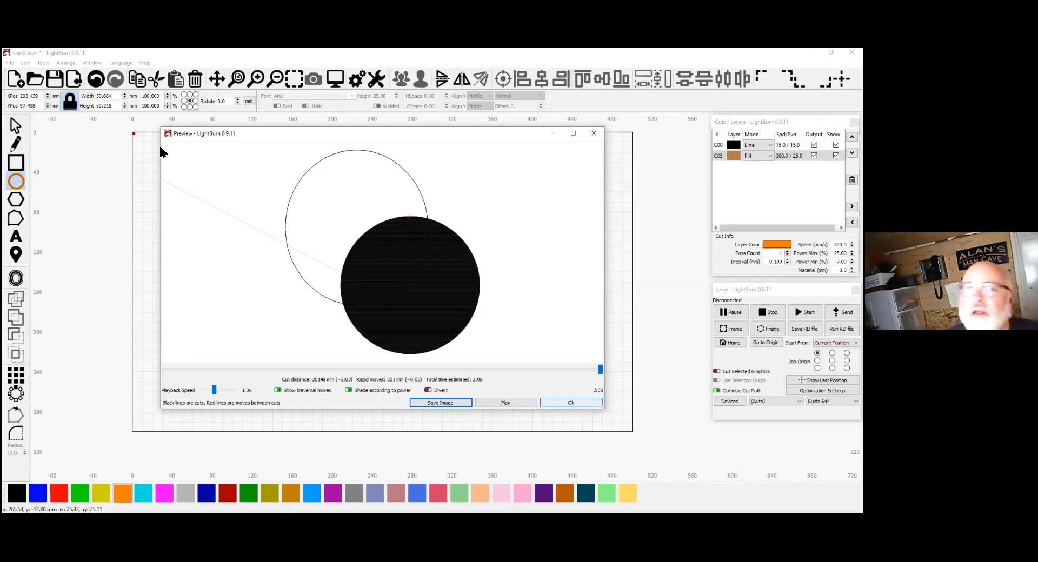
key(Escape)
Enable Filled Rendering in the display settings.
click(26, 63)
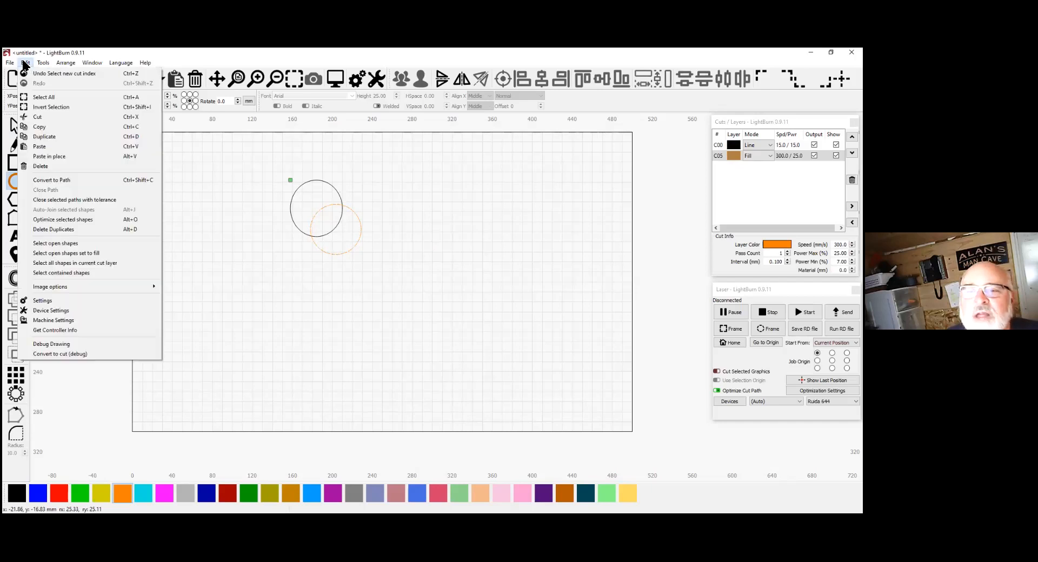
click(63, 300)
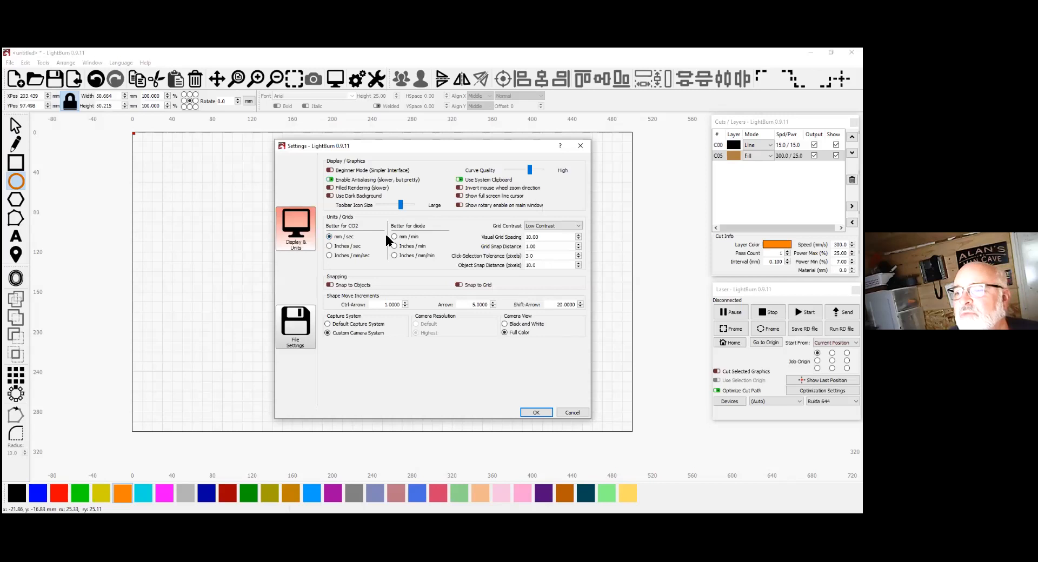
drag(447, 146, 557, 142)
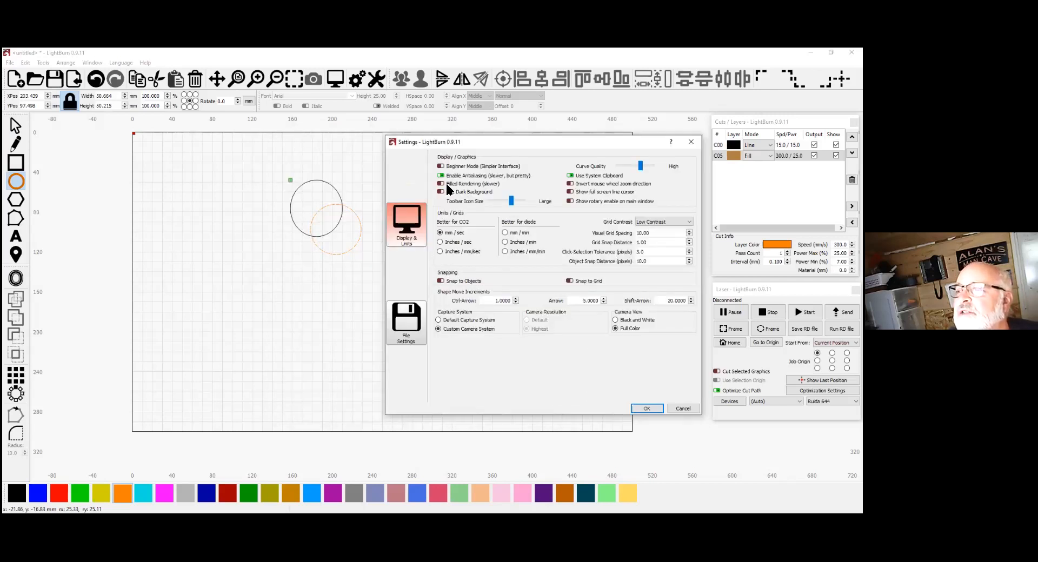
click(447, 186)
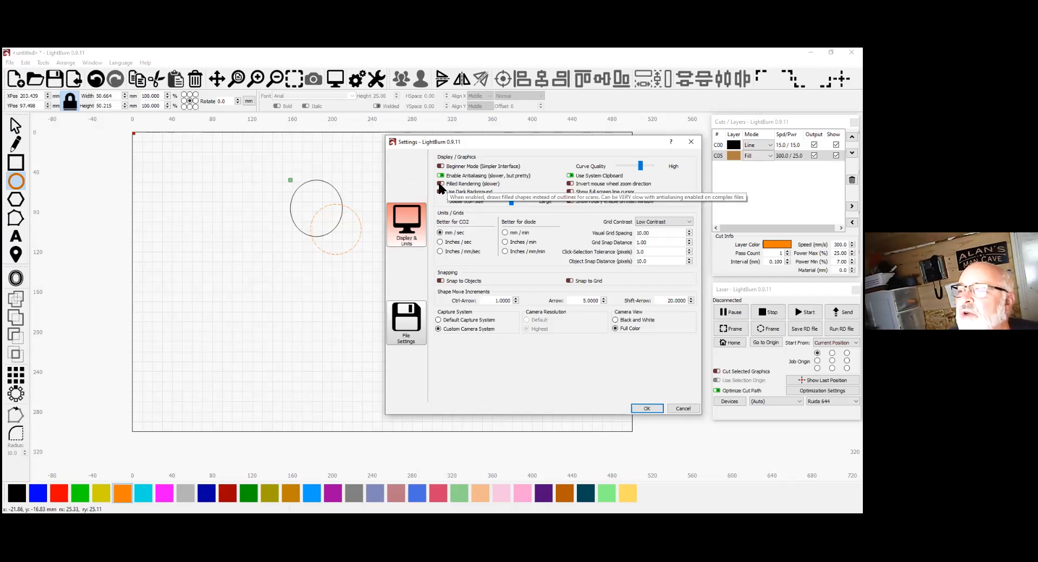
click(647, 409)
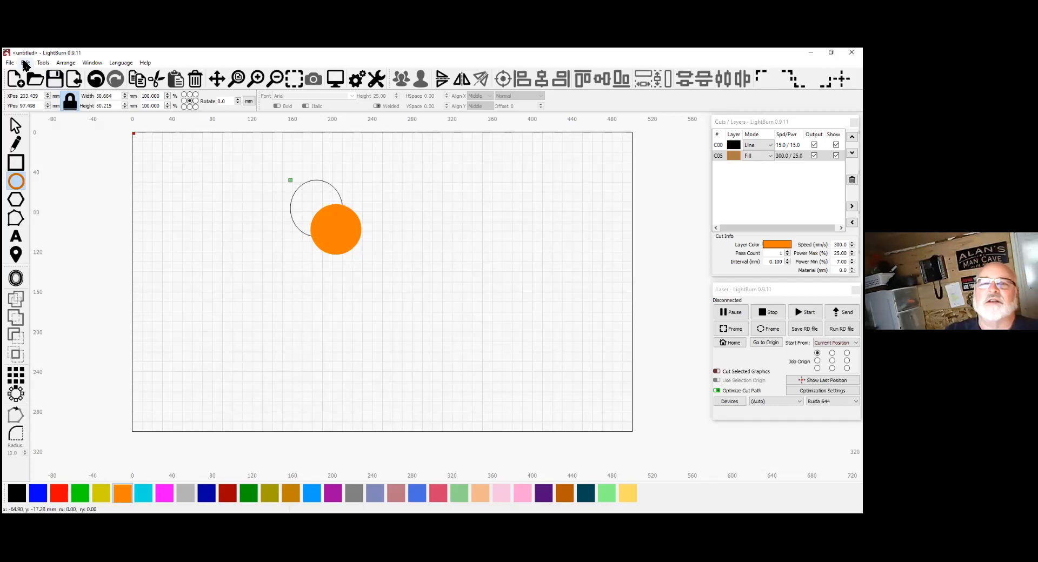
click(25, 63)
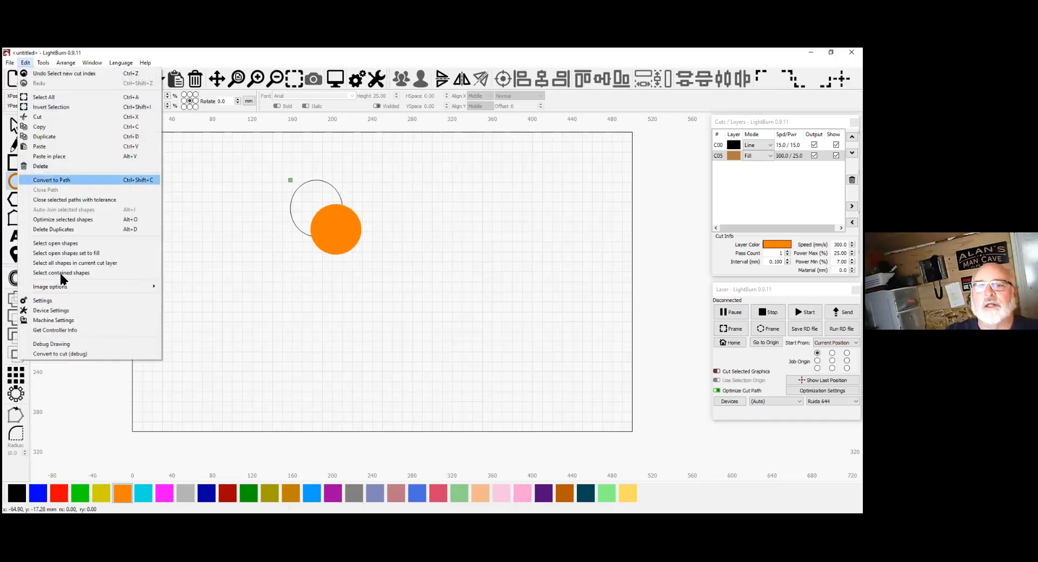
click(66, 299)
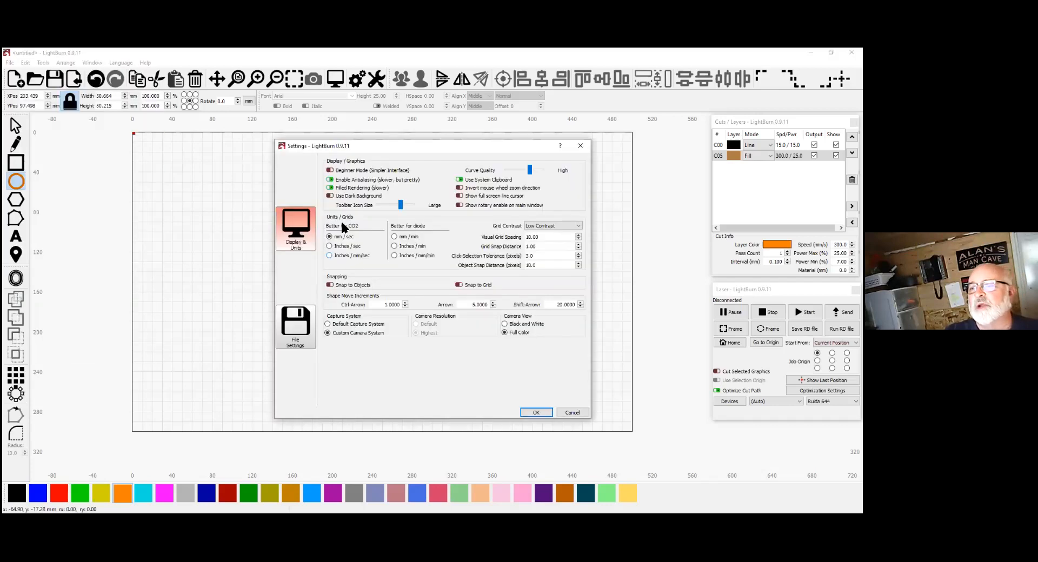
click(330, 188)
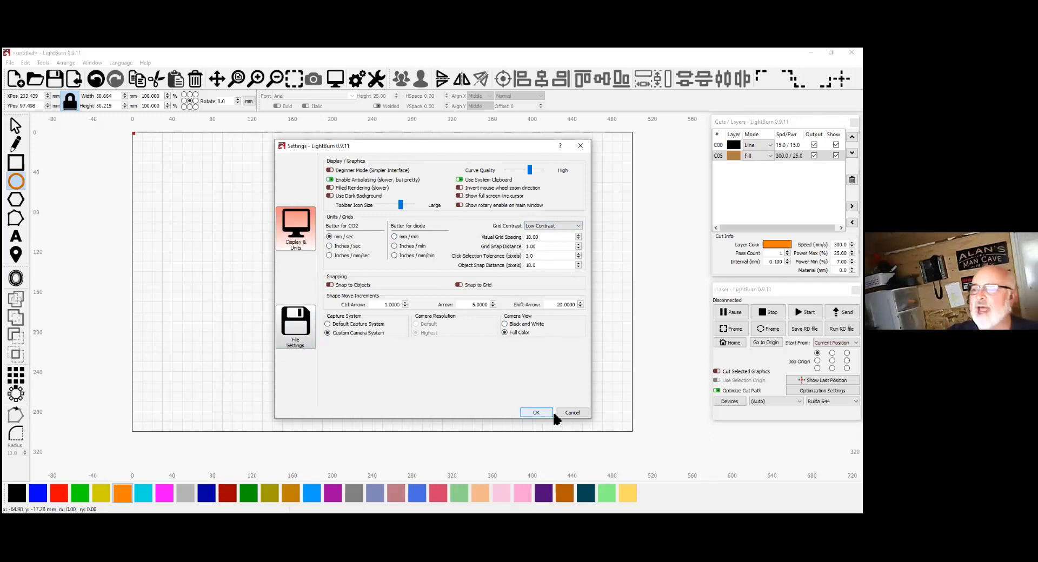
click(567, 413)
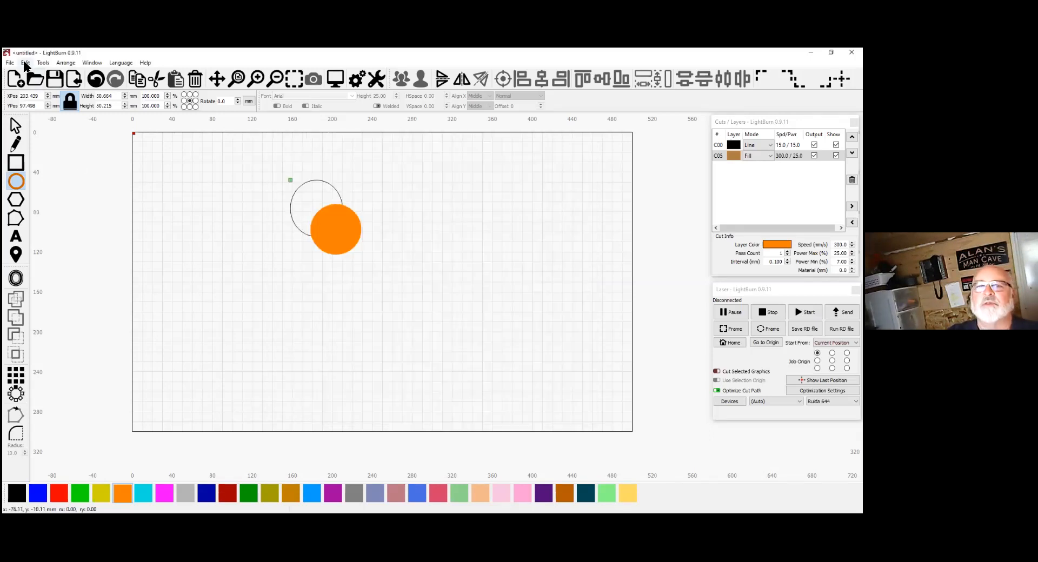
Turn off Filled Rendering in the display settings.
click(25, 63)
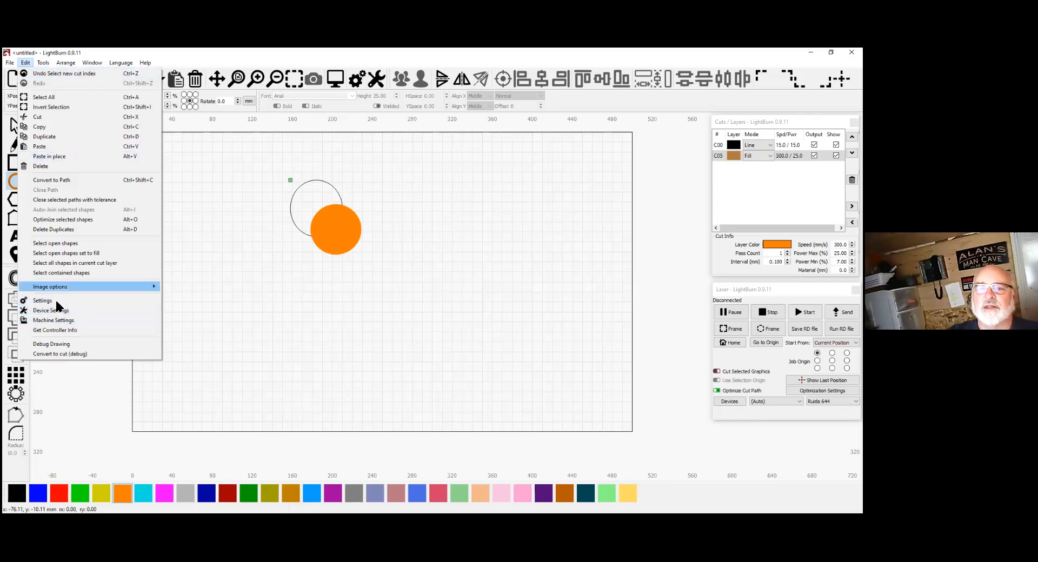
key(Return)
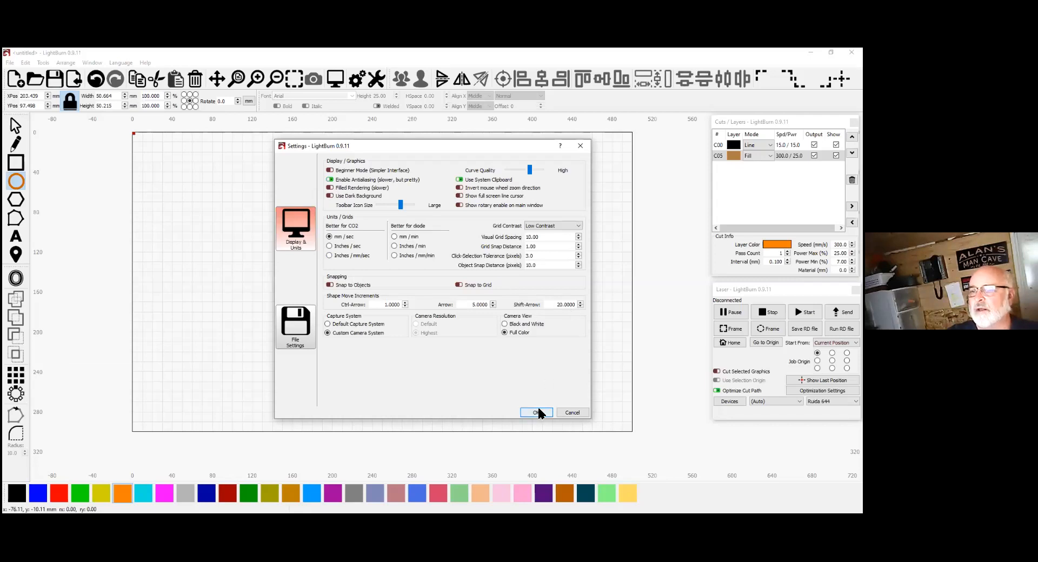
key(Escape)
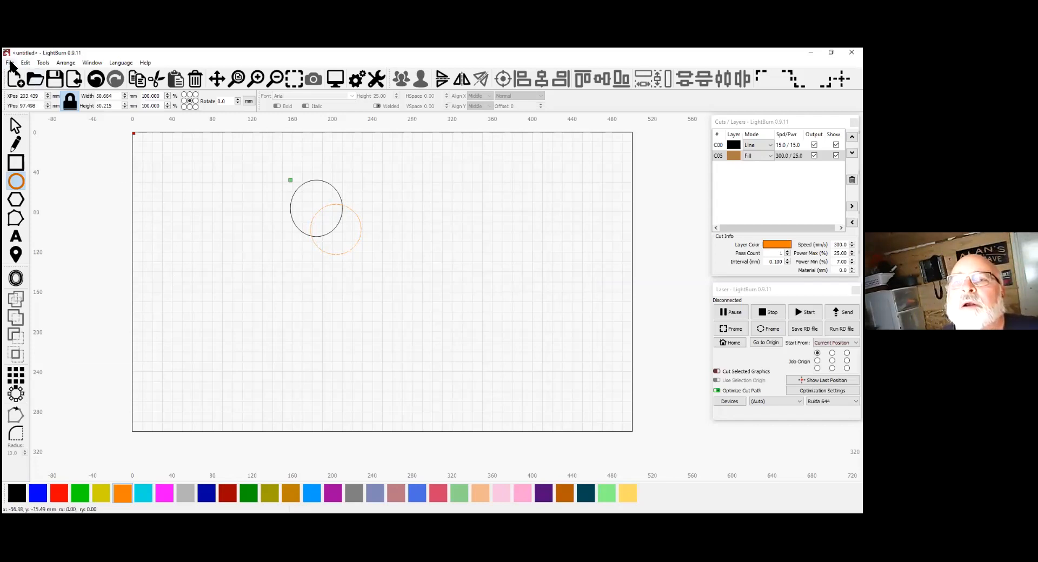
Switch the view style to Filled / Smooth and bring up the view style choices again.
click(92, 63)
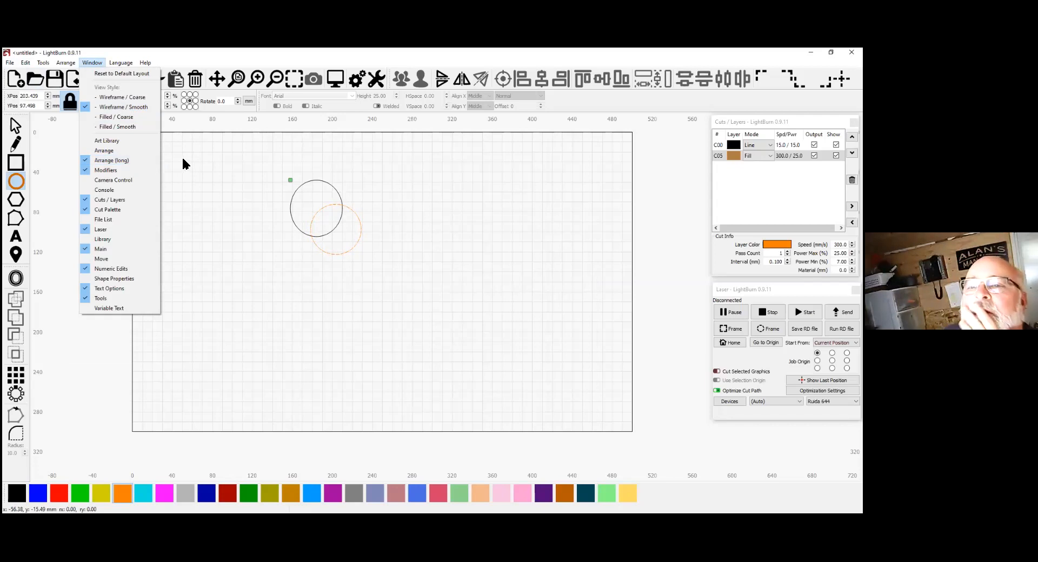
click(118, 126)
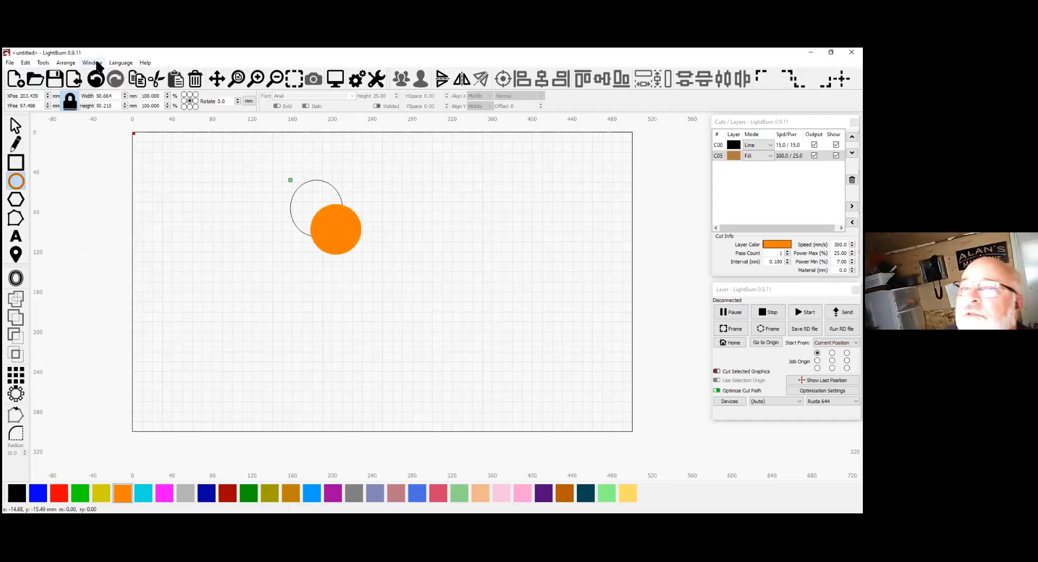
click(98, 66)
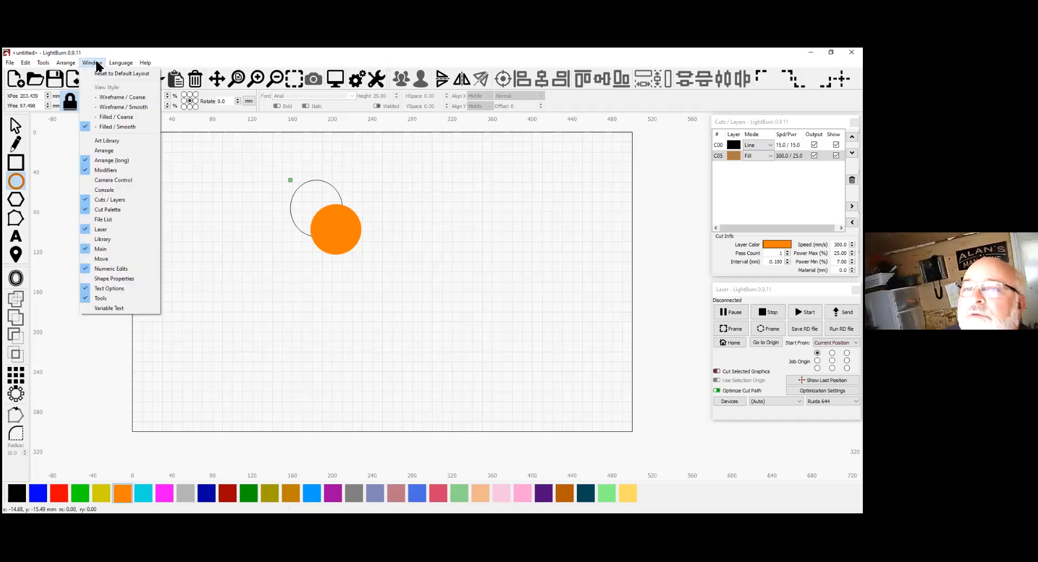
Switch the view style to Wireframe / Smooth and check the two circles in the job preview.
click(107, 108)
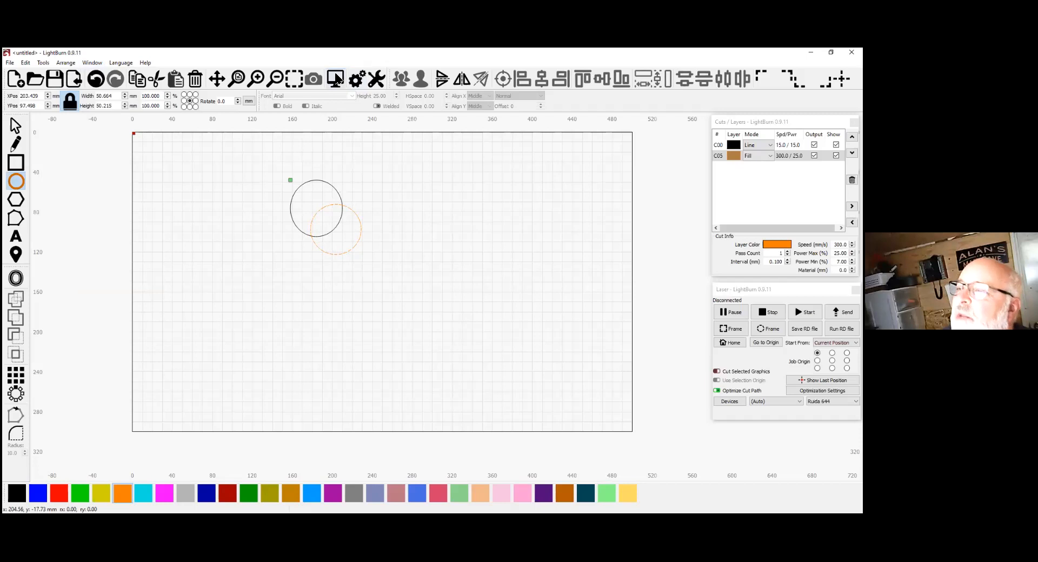
click(335, 79)
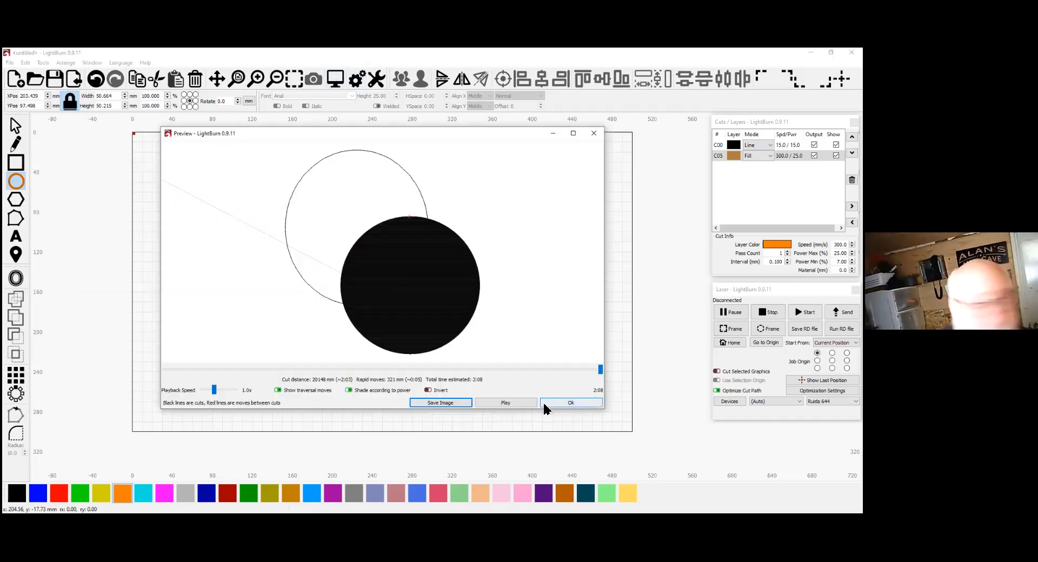
click(563, 406)
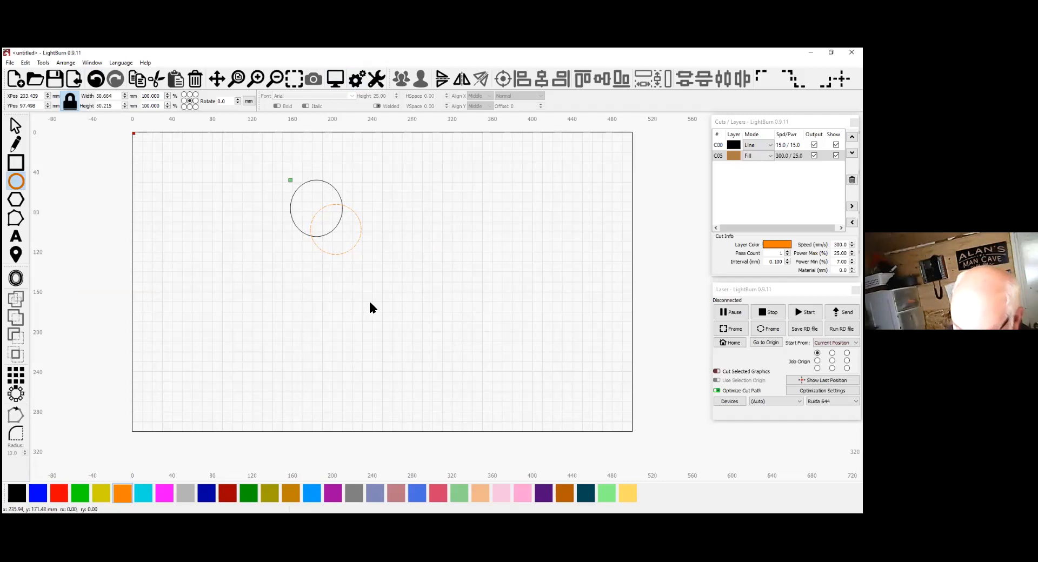
Draw an ellipse about 100 by 87 mm around both circles, and start a new project without saving.
mouse_move(385, 261)
mouse_down()
mouse_move(283, 206)
mouse_move(282, 175)
mouse_up()
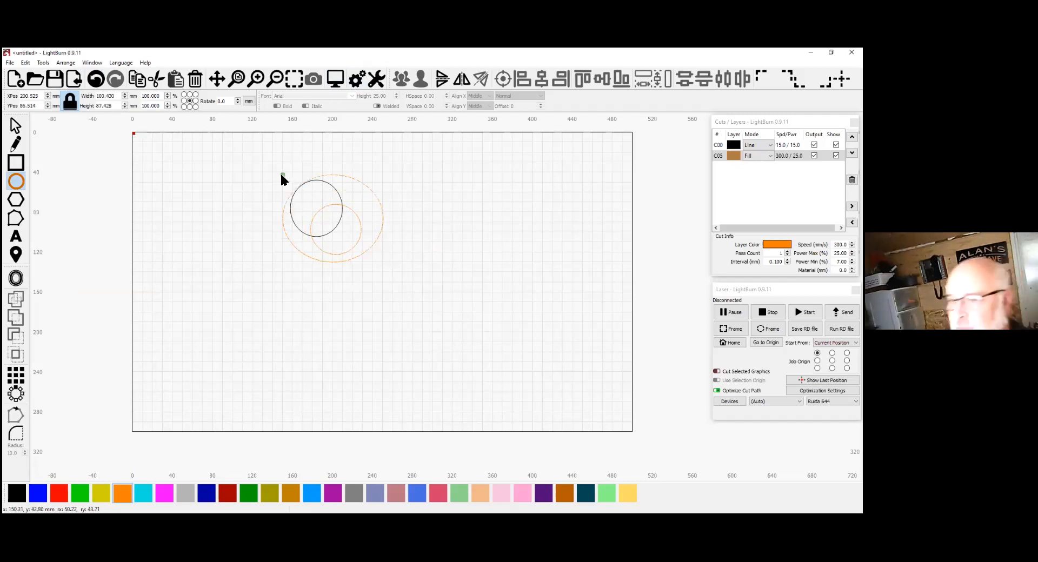
click(18, 126)
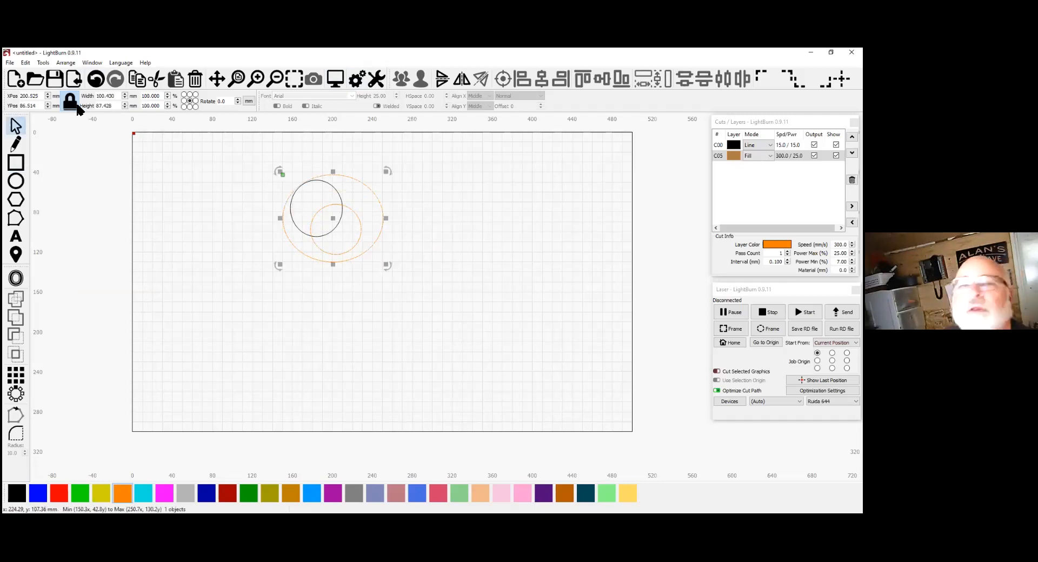
click(12, 80)
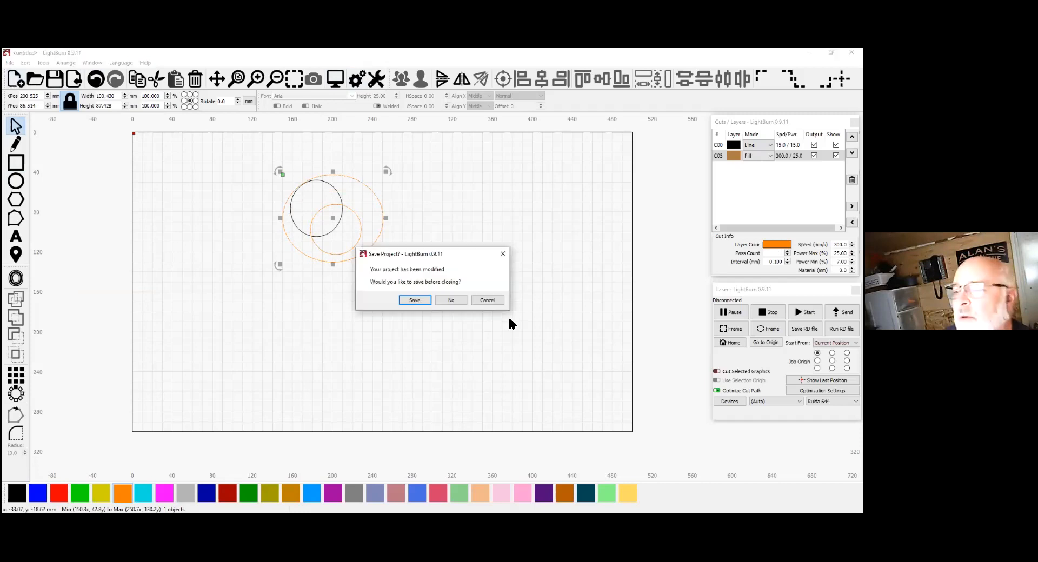
click(452, 301)
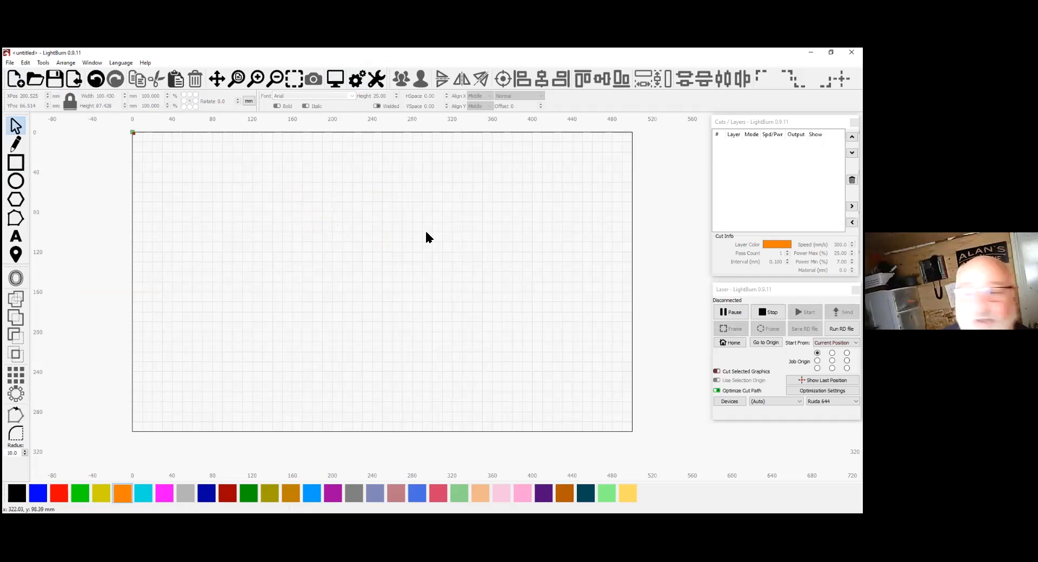
click(34, 82)
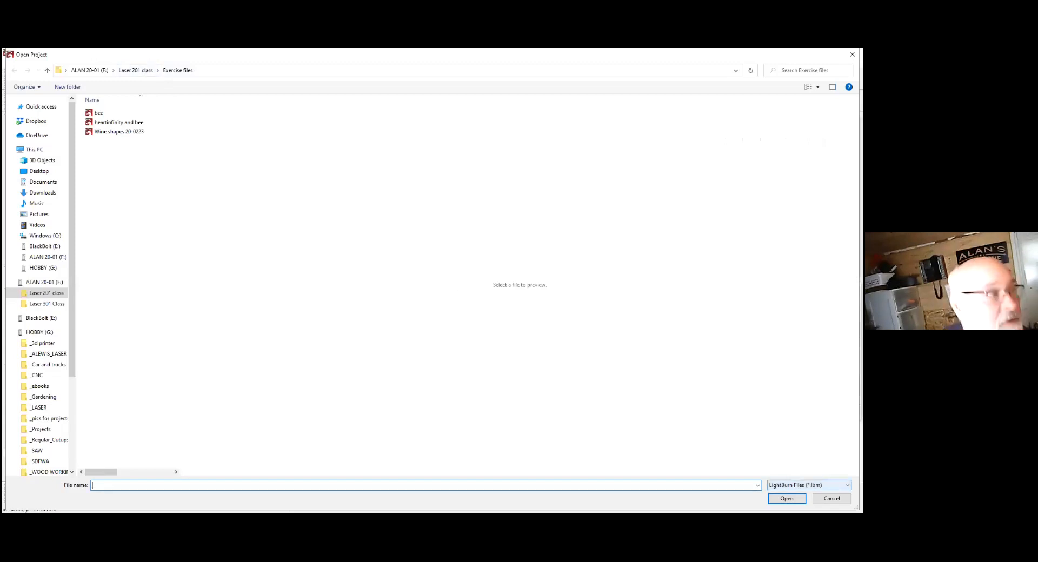
click(847, 486)
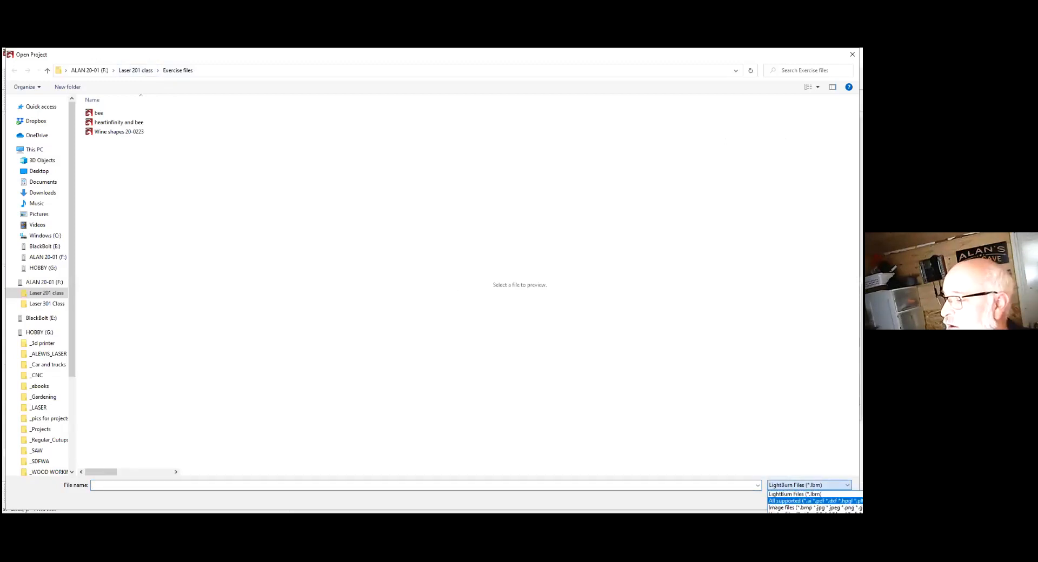
click(811, 501)
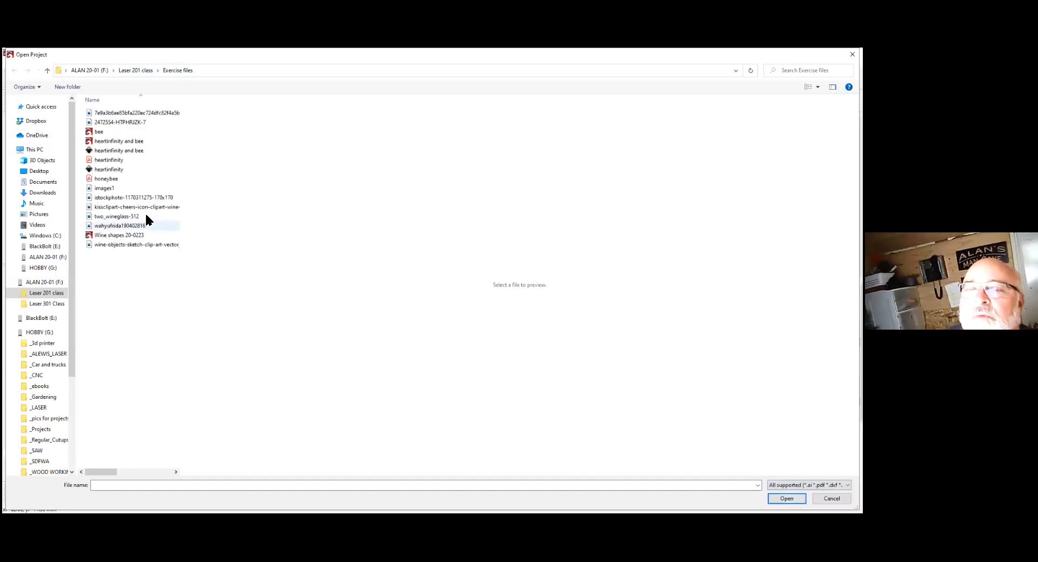
click(100, 193)
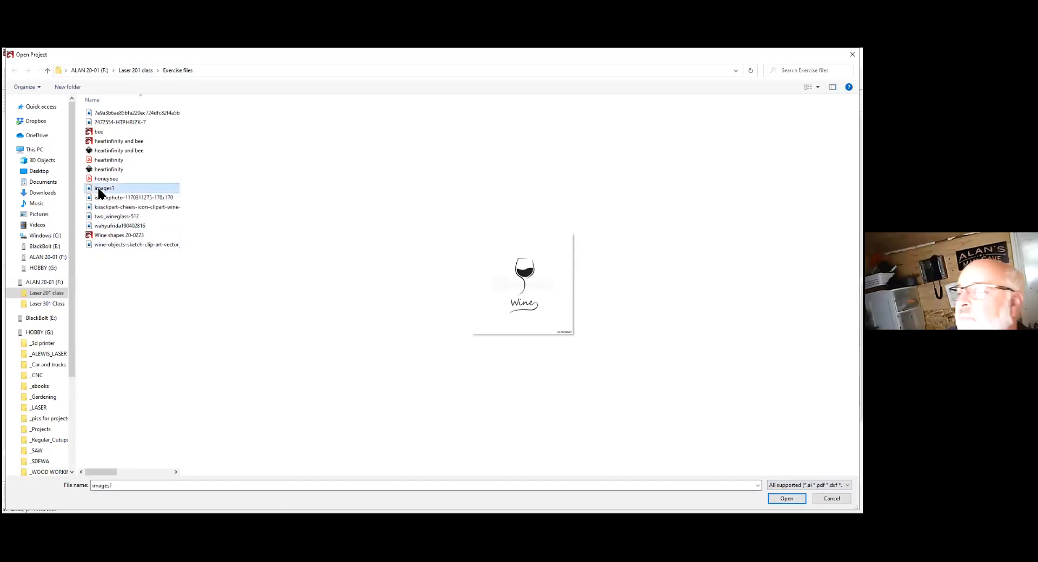
click(109, 200)
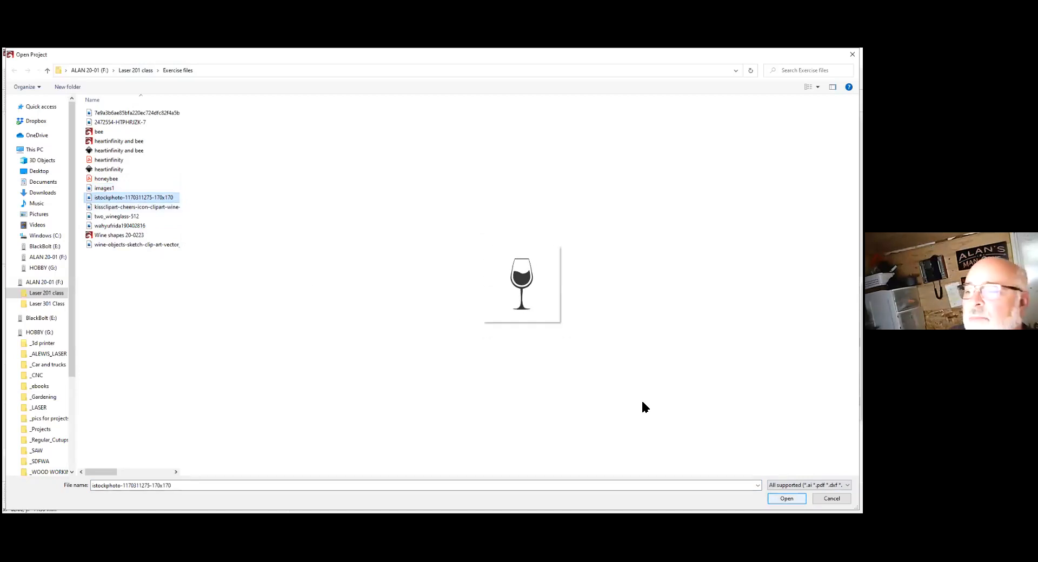
key(Return)
scroll(437, 296, up, 5)
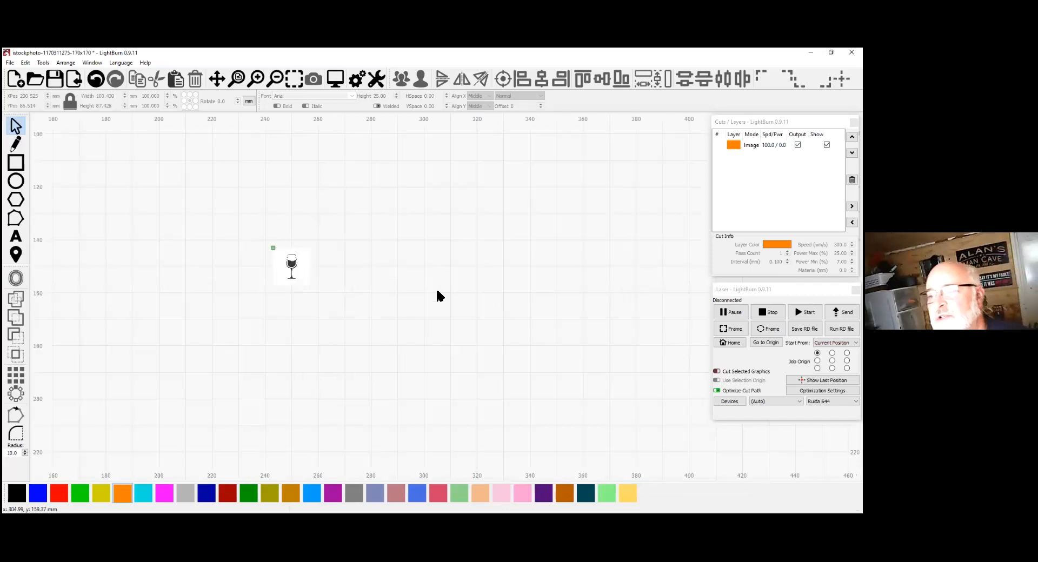
scroll(437, 292, up, 3)
drag(234, 274, 353, 303)
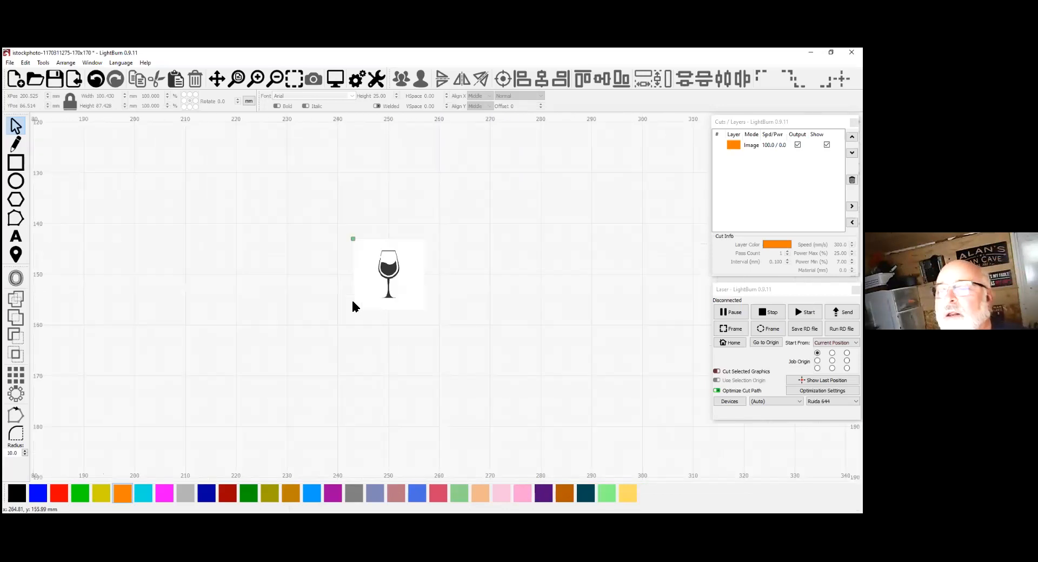
scroll(463, 308, up, 5)
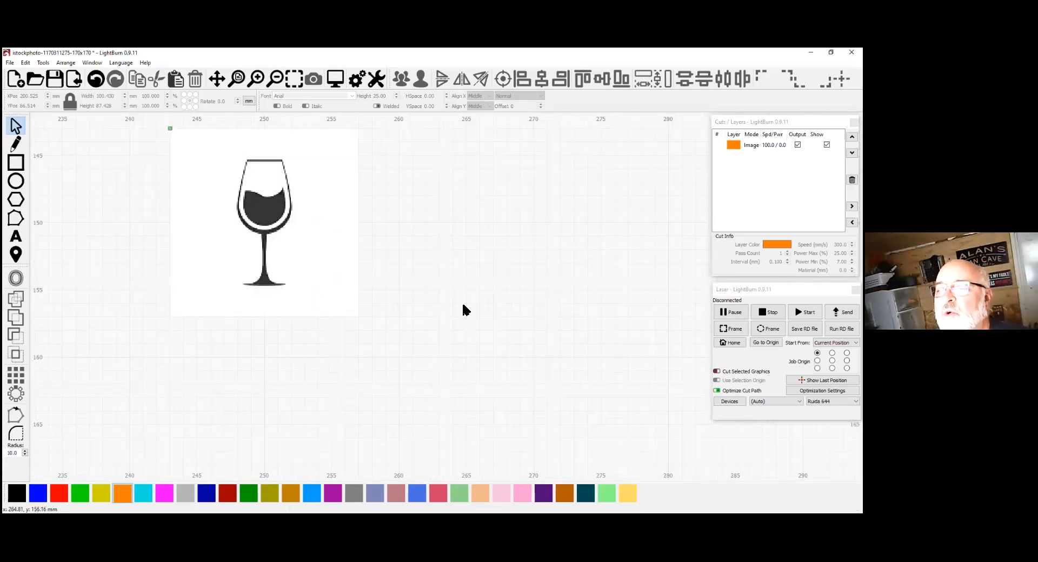
scroll(418, 296, down, 1)
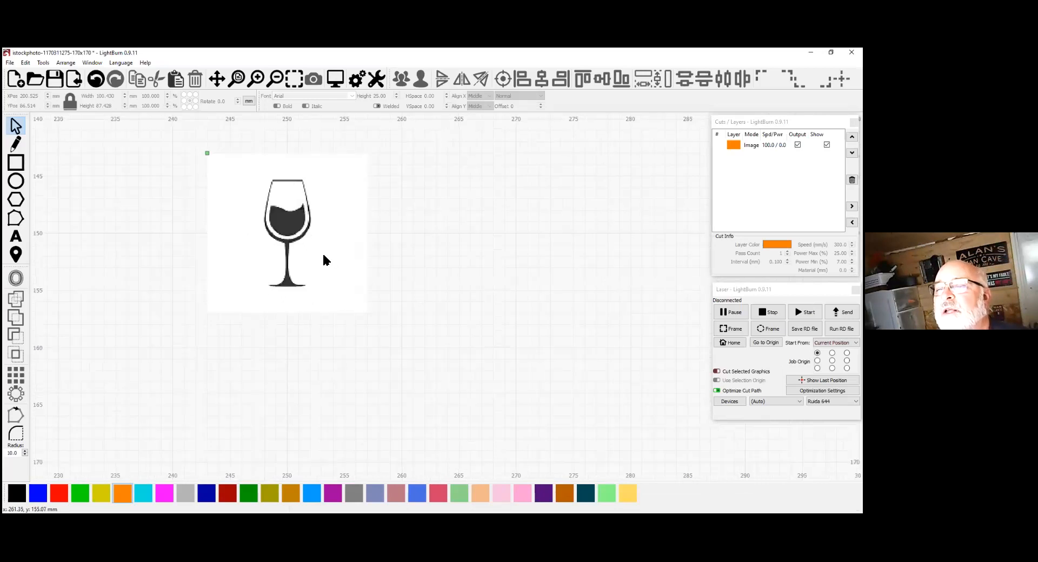
Try tracing the wine glass image with Sketch Trace on and a threshold of about 43, then cancel the trace.
click(293, 246)
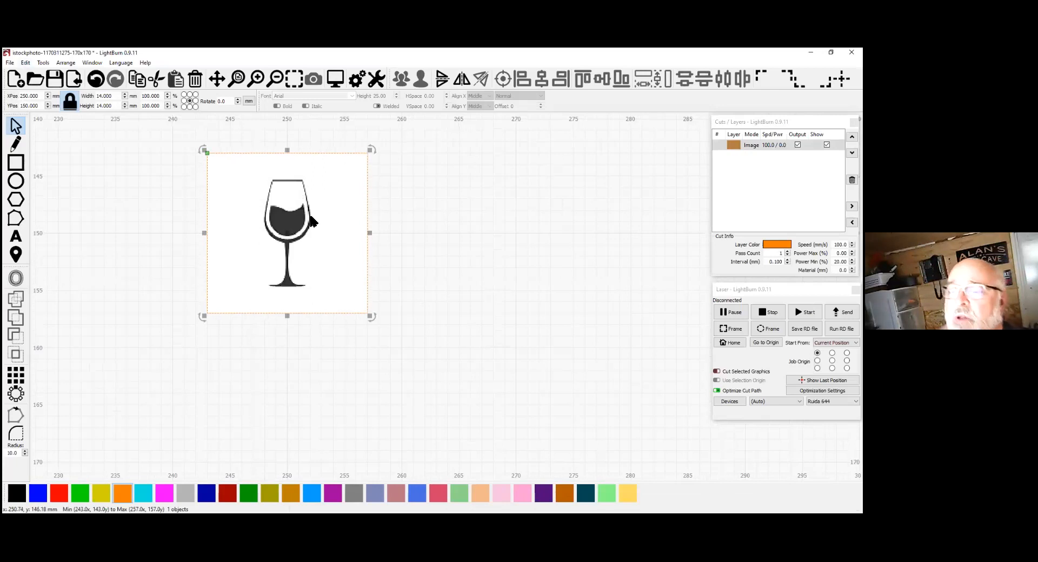
click(42, 63)
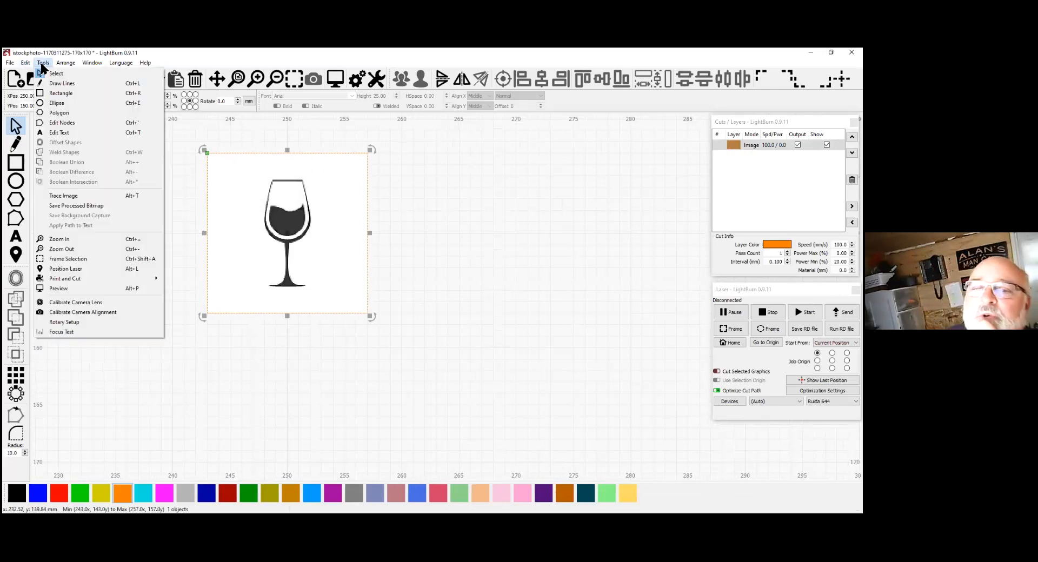
click(70, 201)
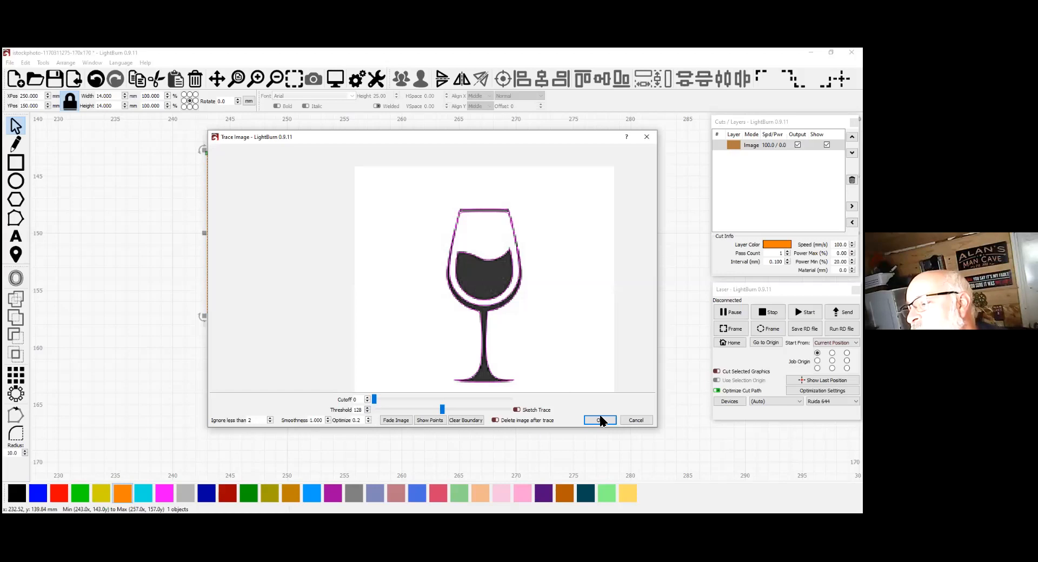
click(517, 411)
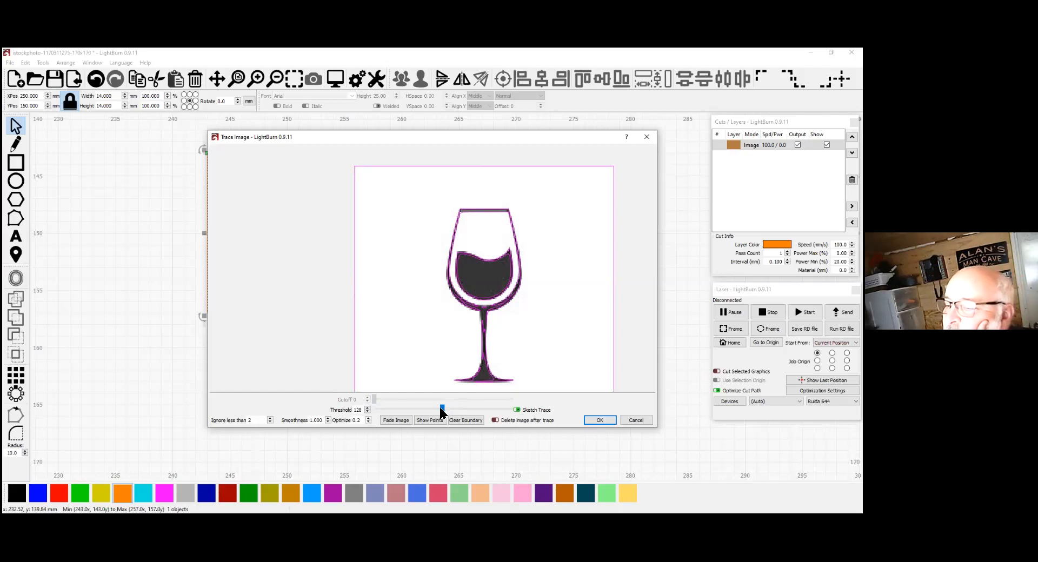
mouse_move(442, 412)
mouse_down()
mouse_move(391, 410)
mouse_move(535, 415)
mouse_move(399, 411)
mouse_up()
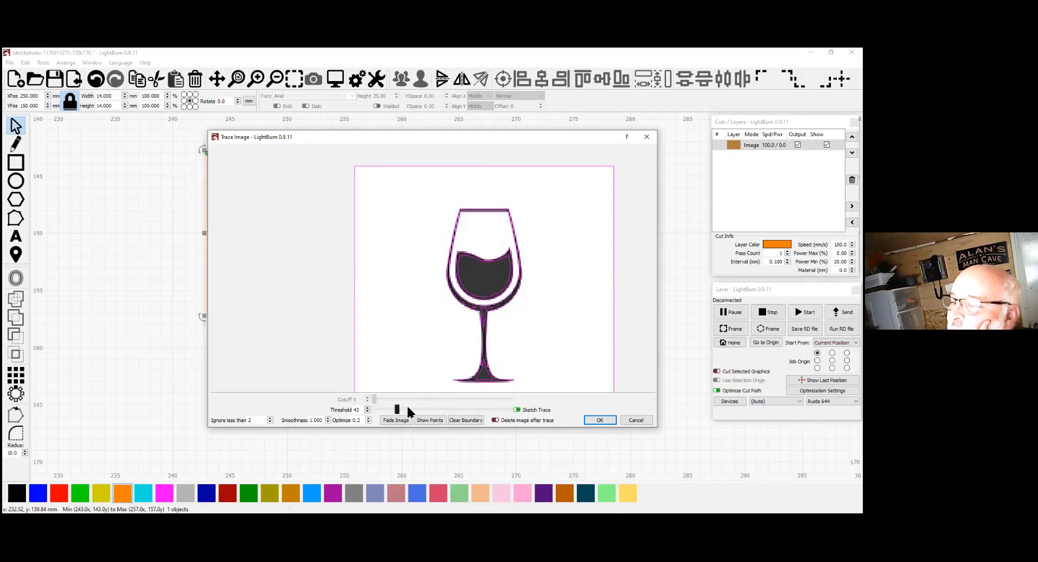
click(636, 421)
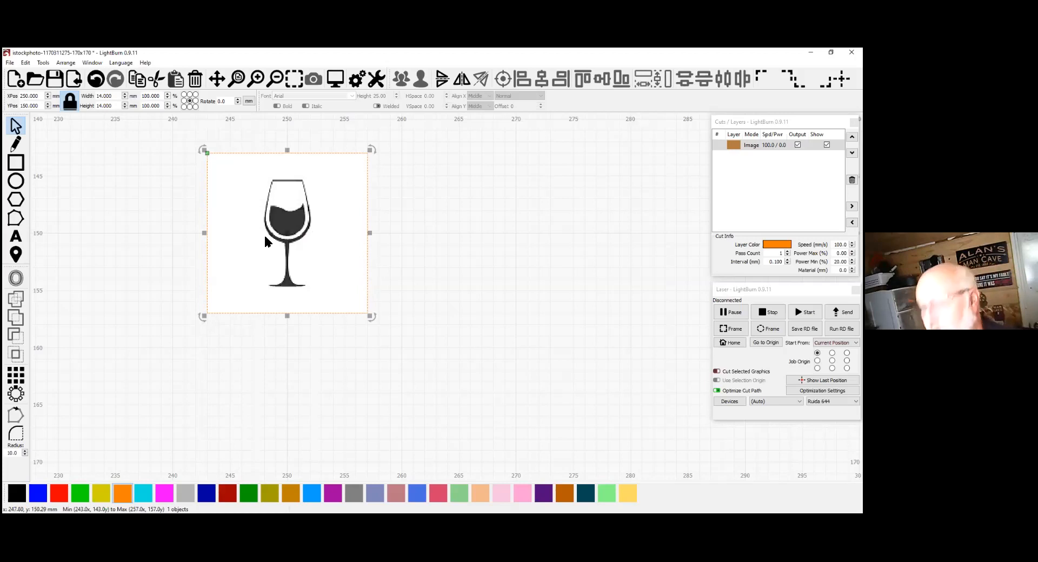
key(Delete)
click(35, 80)
click(809, 485)
click(795, 498)
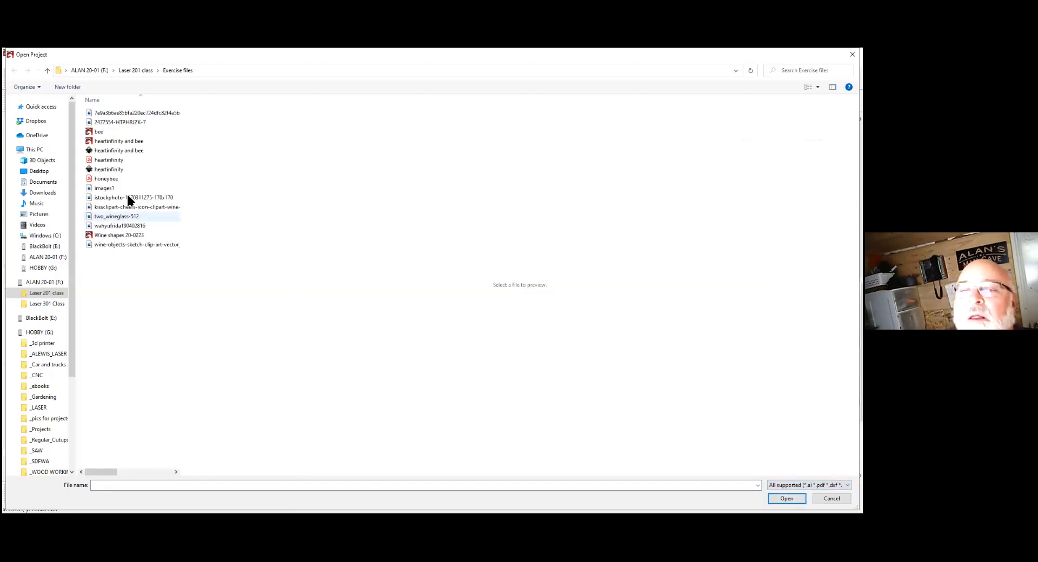
click(122, 225)
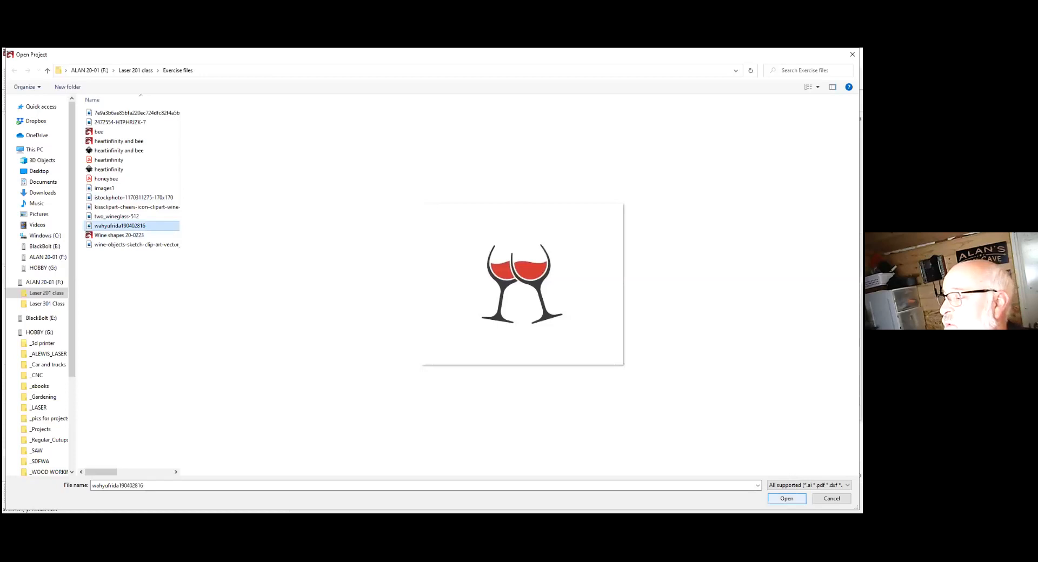
key(Return)
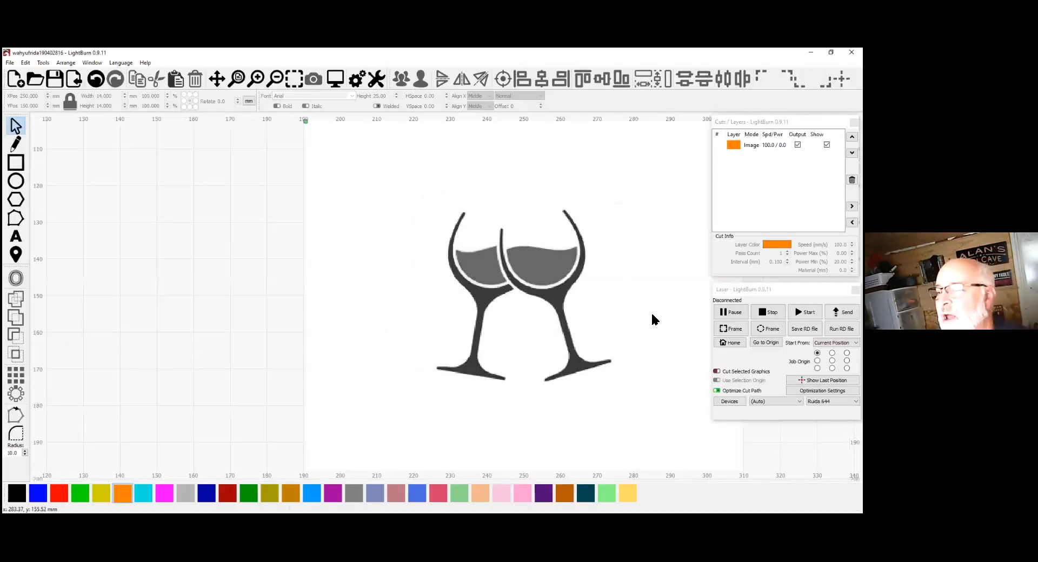
Trace the two-glass image with Sketch Trace off and the threshold at 128, keeping the original image.
drag(654, 315, 468, 307)
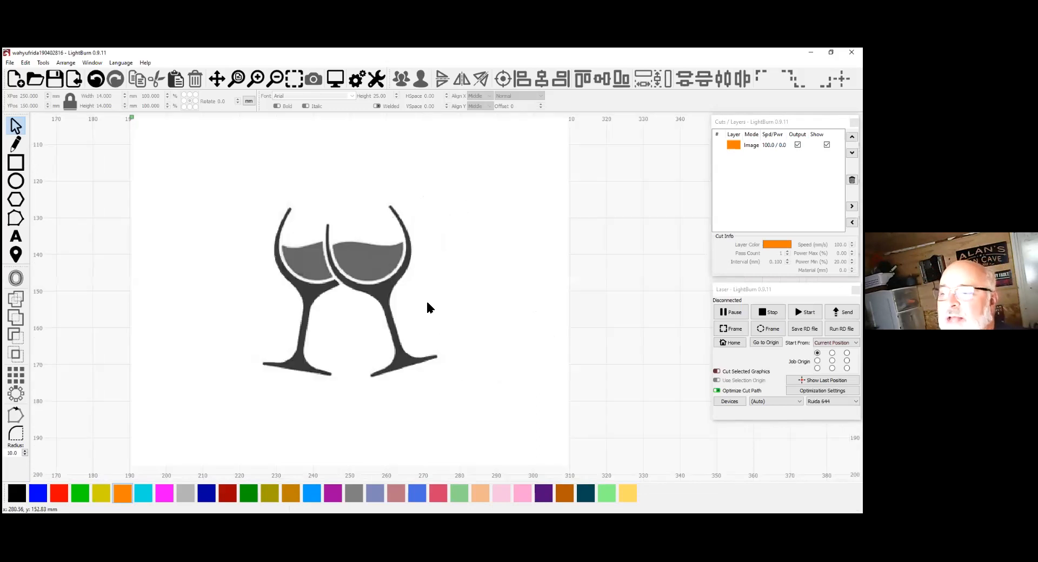
click(377, 287)
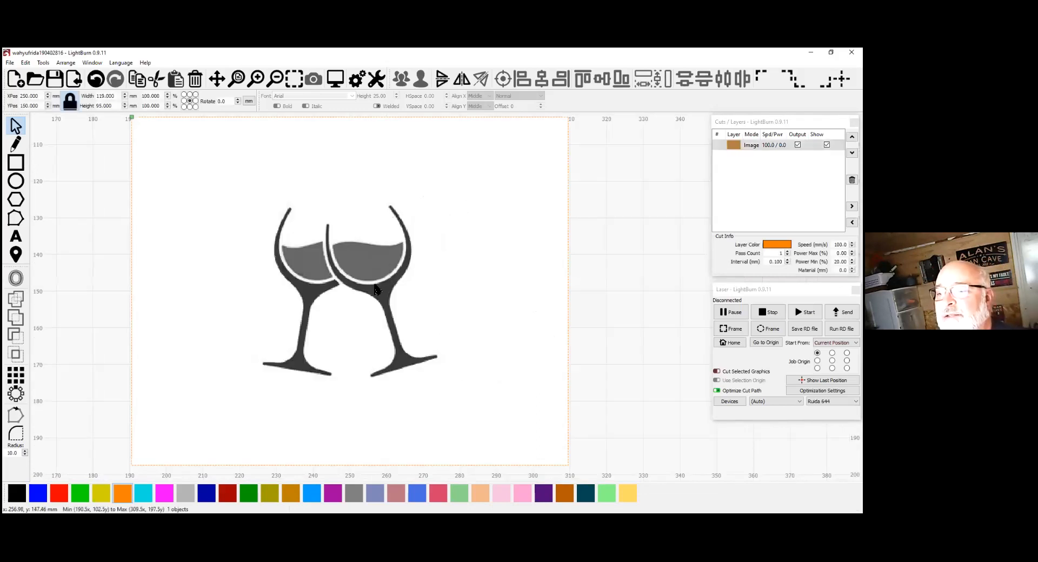
click(25, 63)
click(29, 63)
click(63, 63)
mouse_move(45, 63)
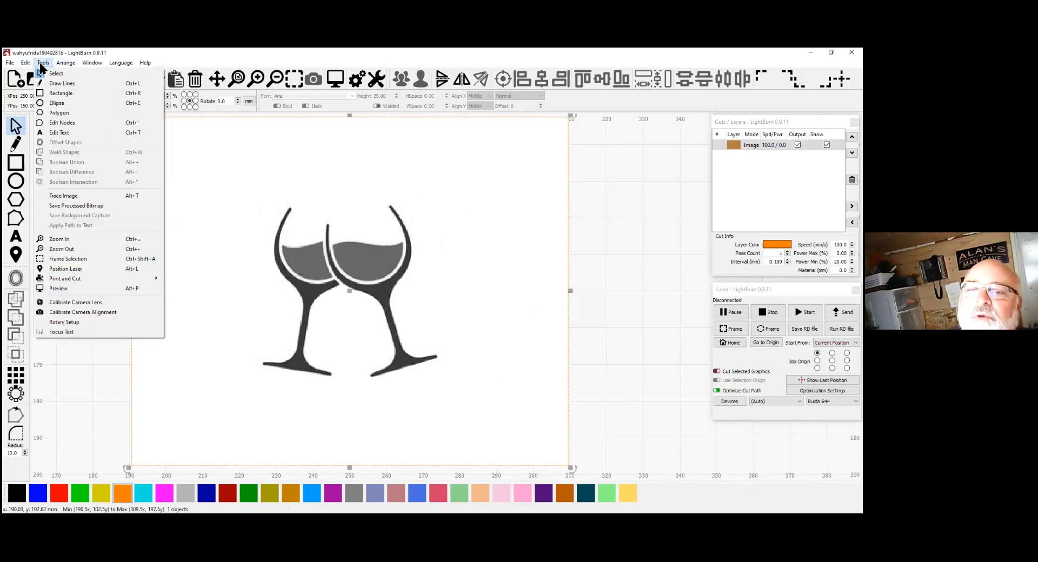
click(64, 196)
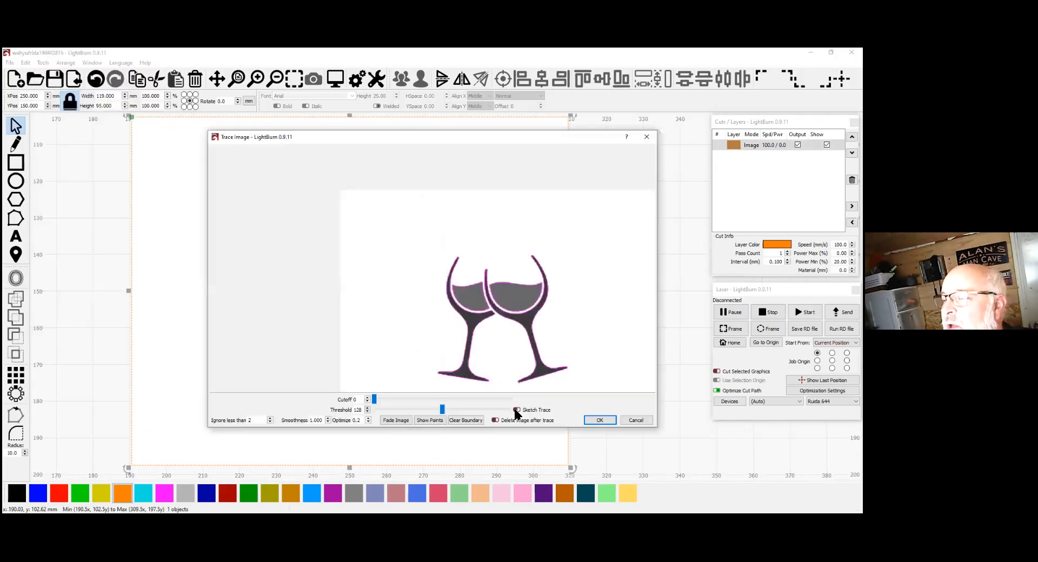
click(517, 410)
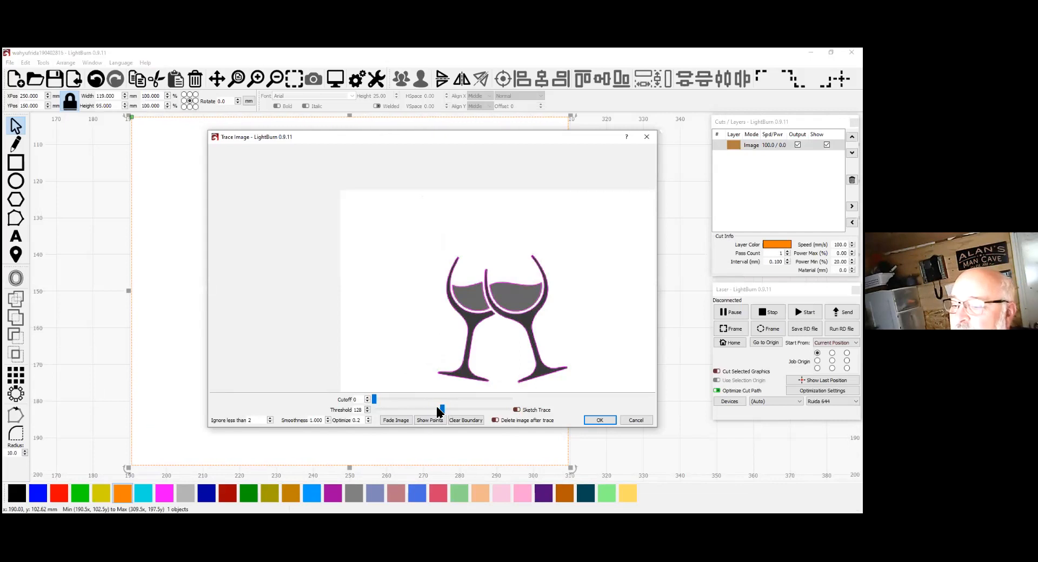
click(600, 420)
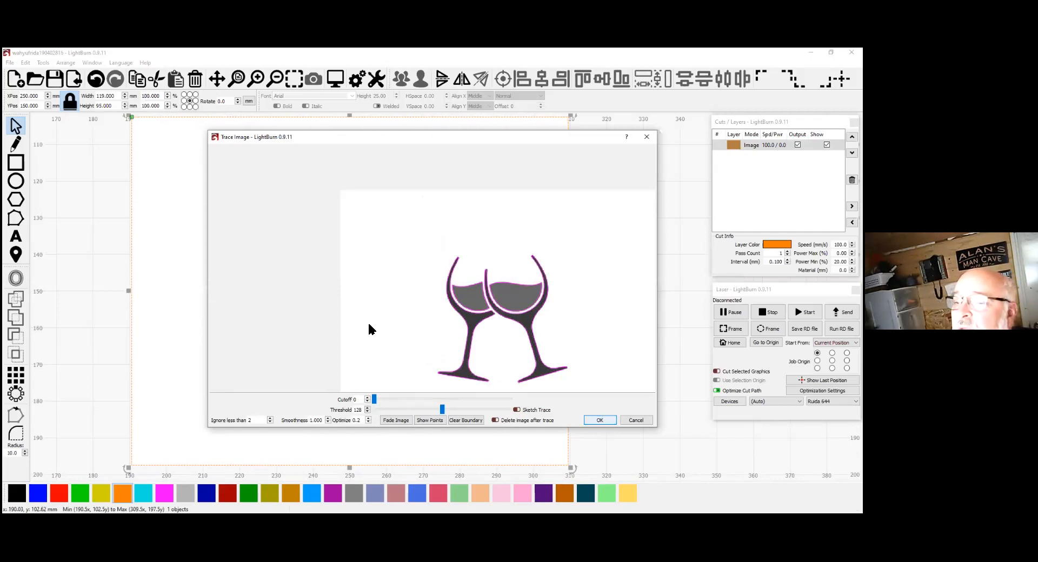
Move the traced outline to the right of the original glasses and assign it to the black line layer.
drag(347, 293, 548, 303)
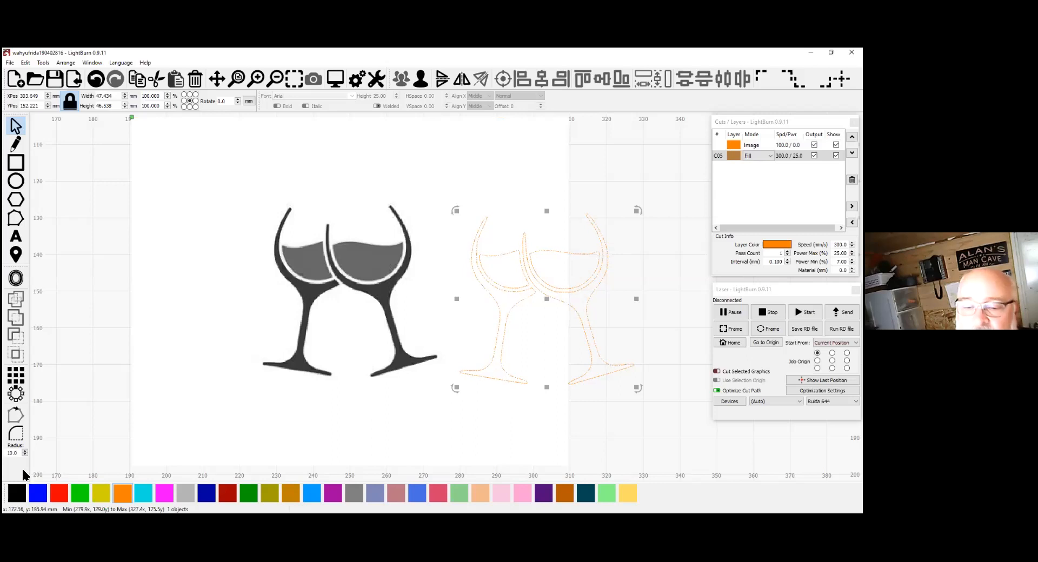
click(17, 493)
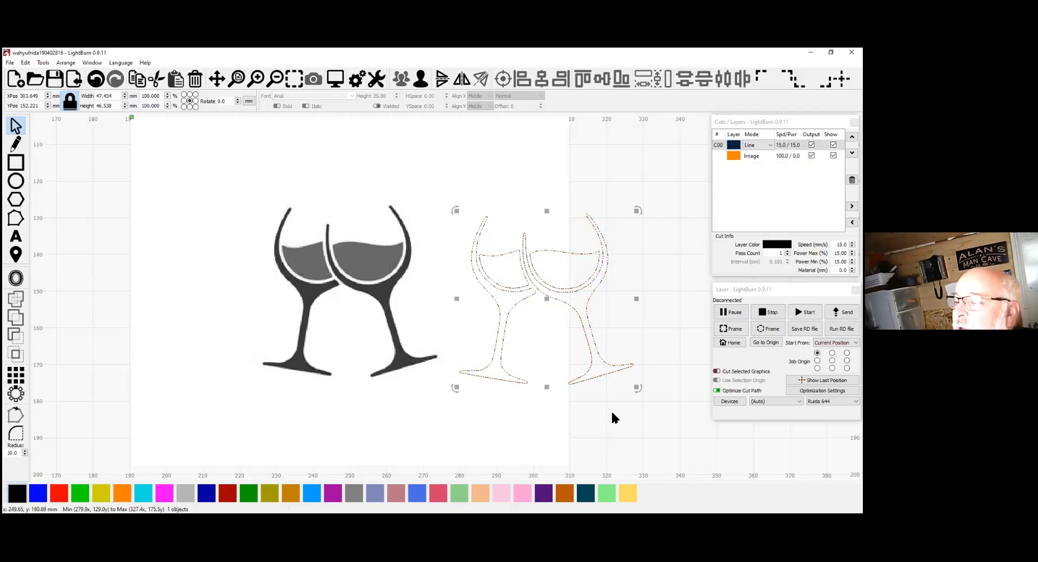
click(594, 427)
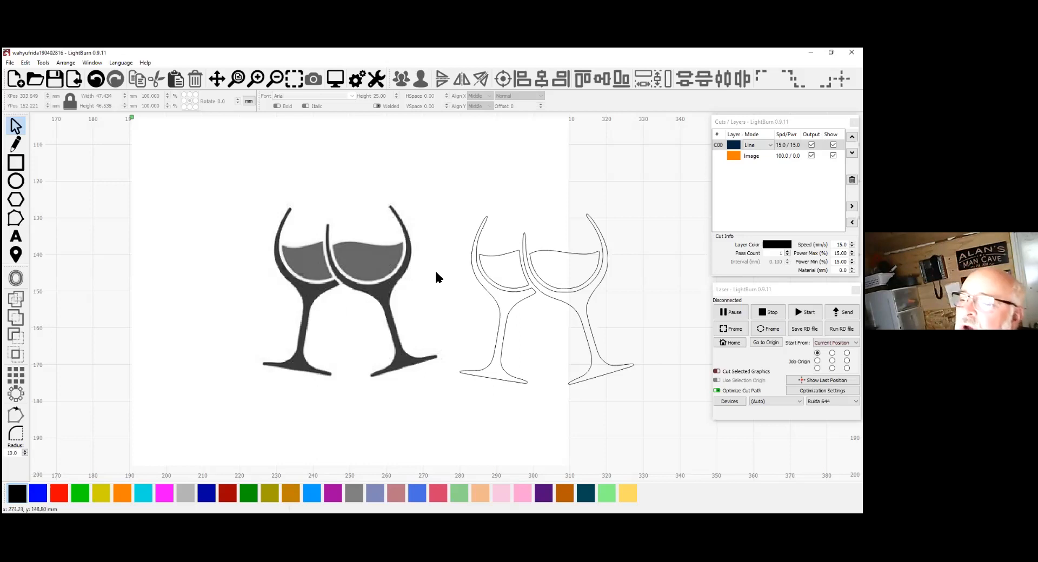
Move the traced outline clear of the image's white background, centred at about X 338.5, Y 149.8 mm.
click(377, 284)
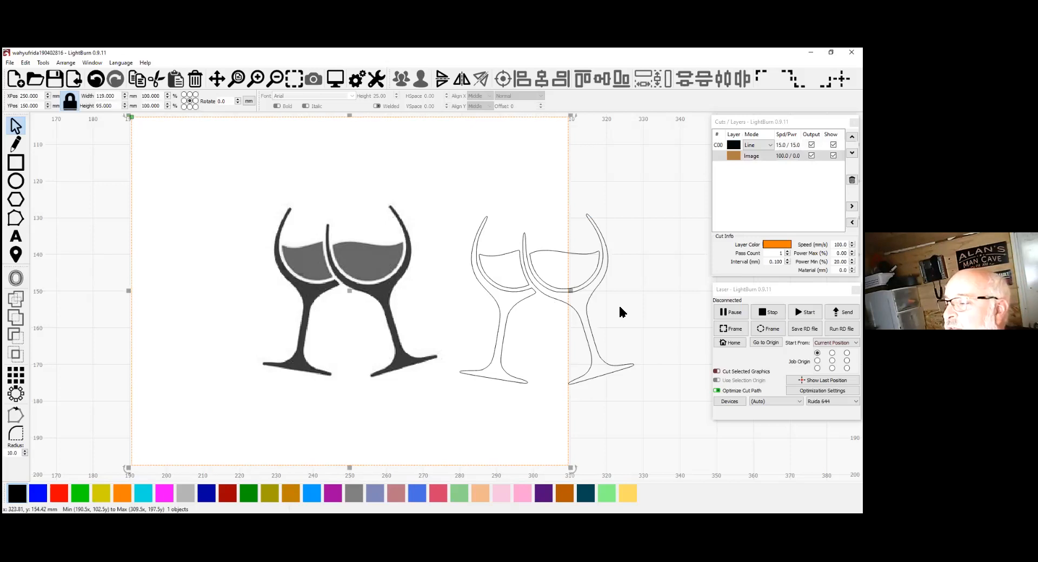
scroll(619, 304, down, 1)
drag(598, 313, 479, 294)
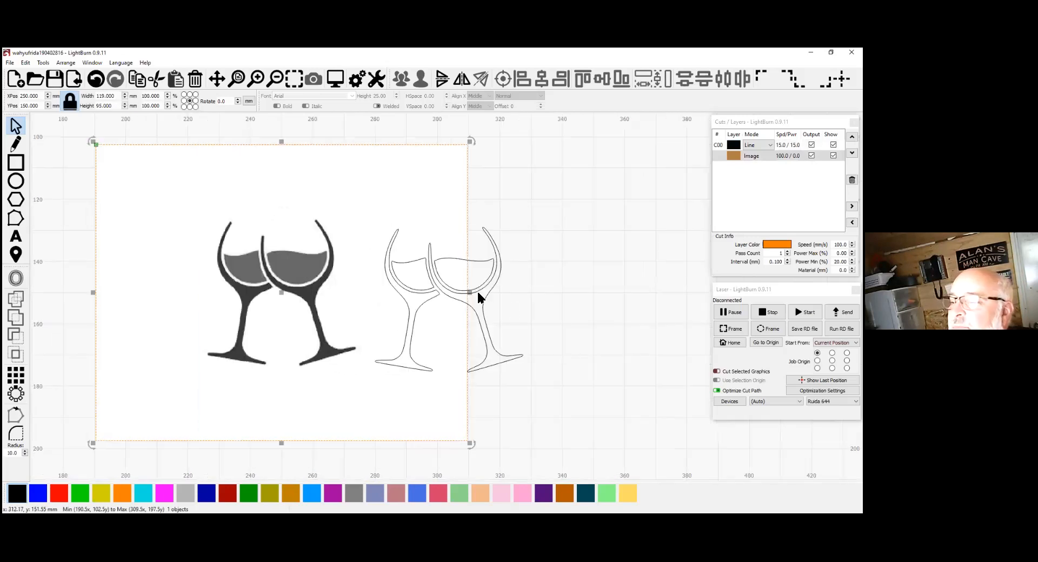
click(447, 292)
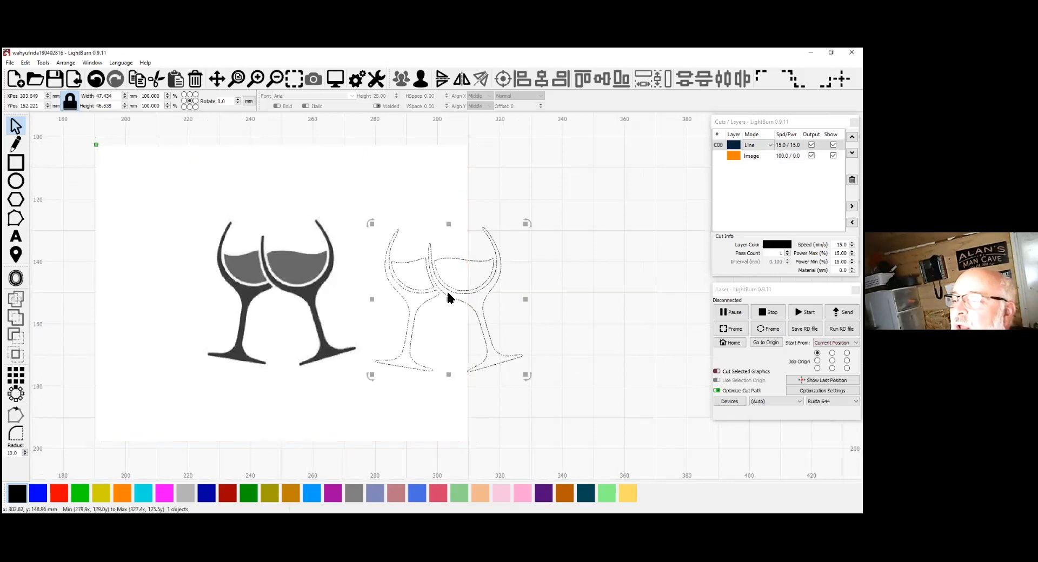
drag(496, 294, 605, 286)
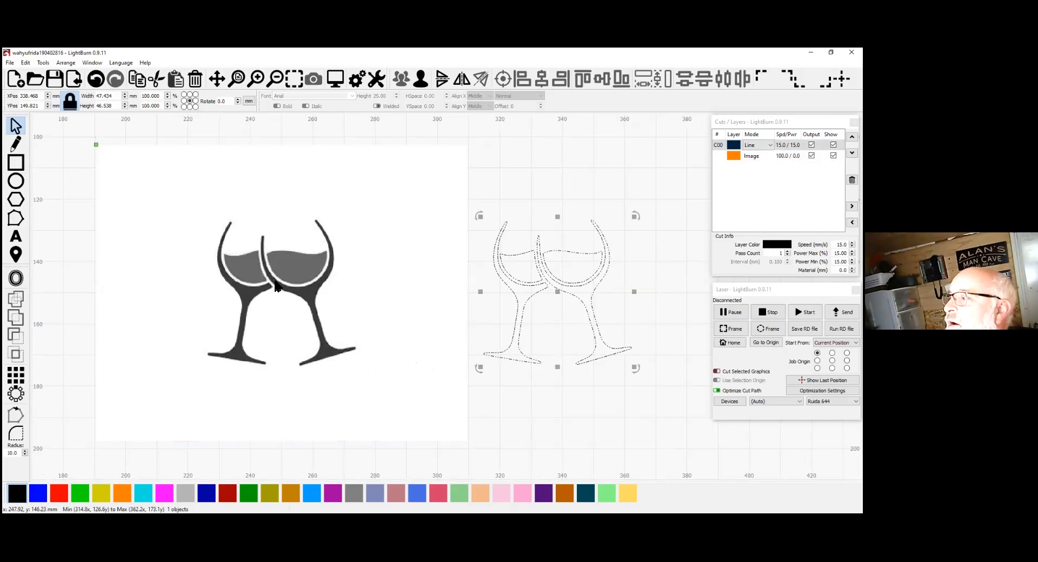
click(638, 298)
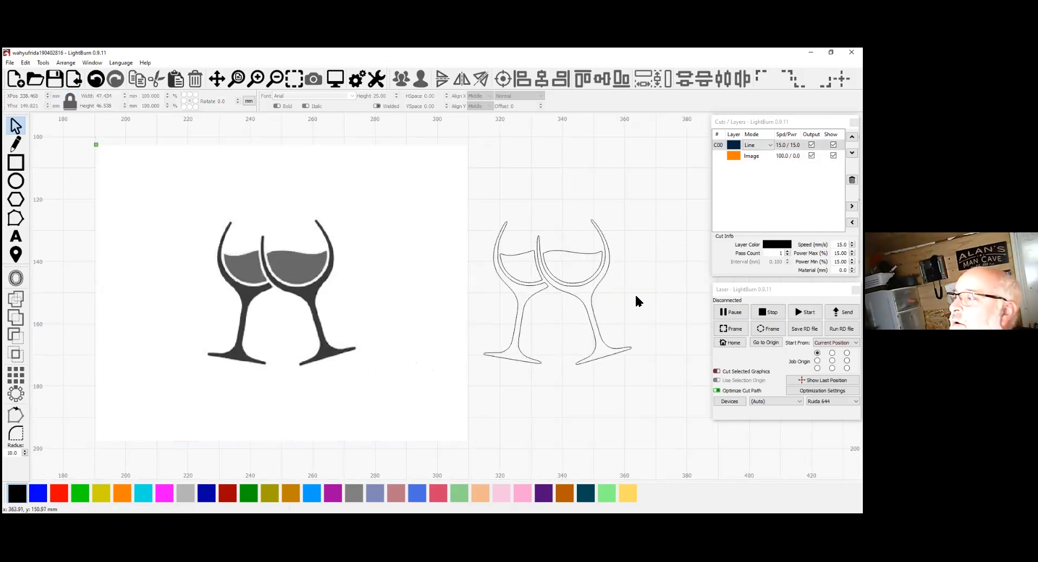
Preview the laser job and compare the scanned edges of the original image with the traced outline.
click(303, 271)
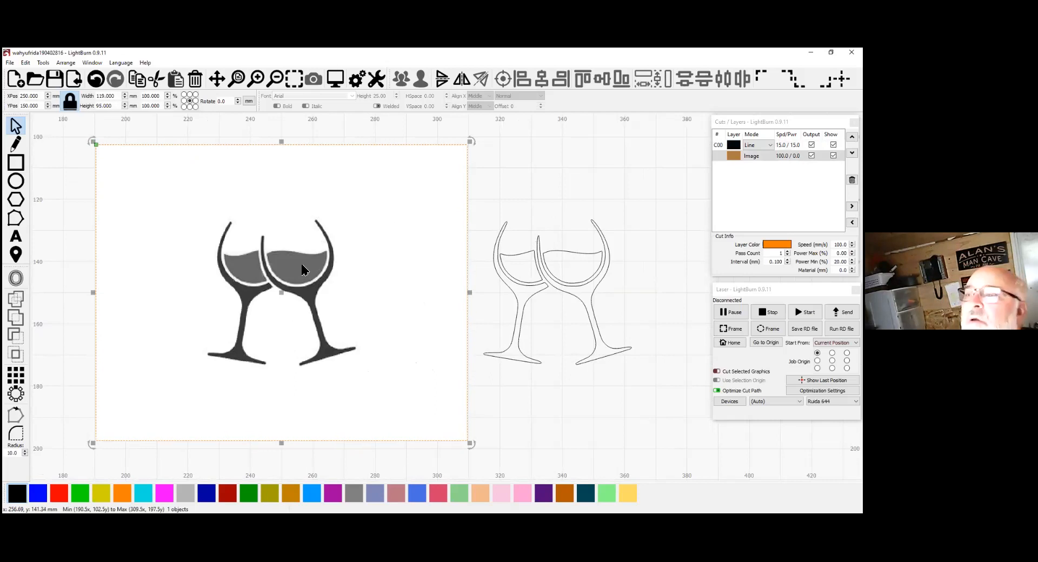
click(335, 79)
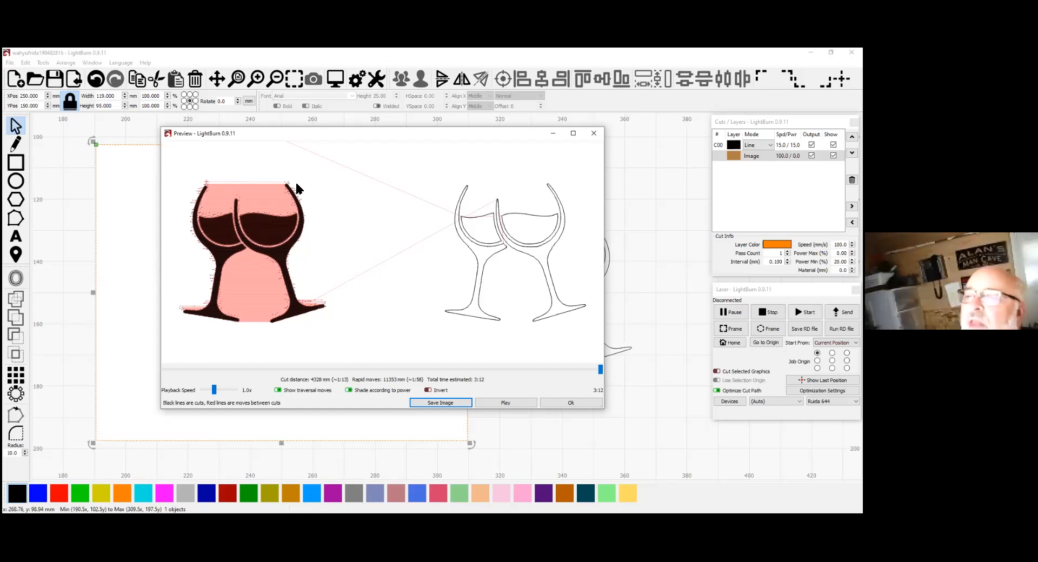
scroll(317, 218, up, 3)
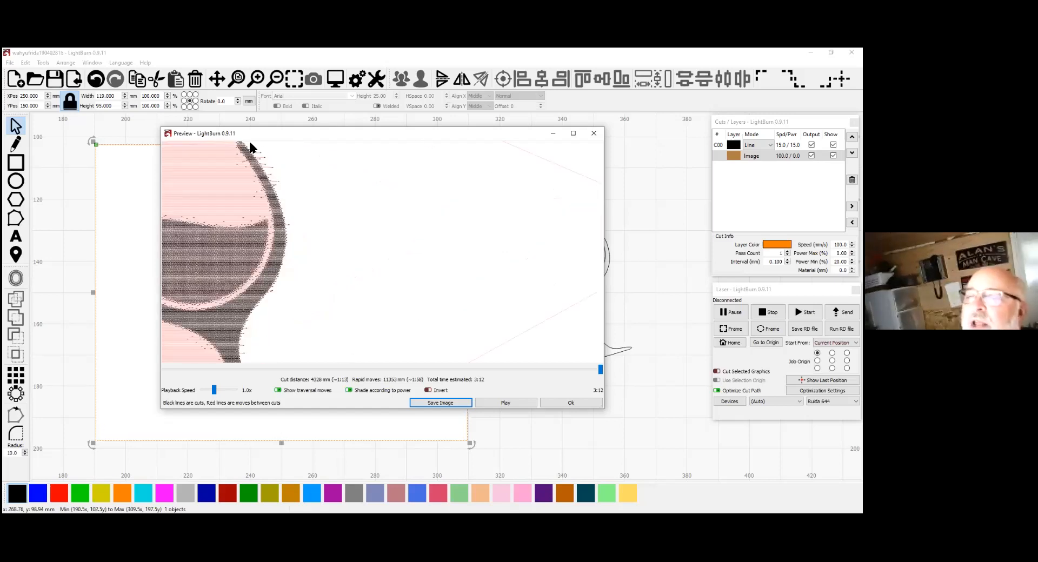
scroll(325, 222, down, 5)
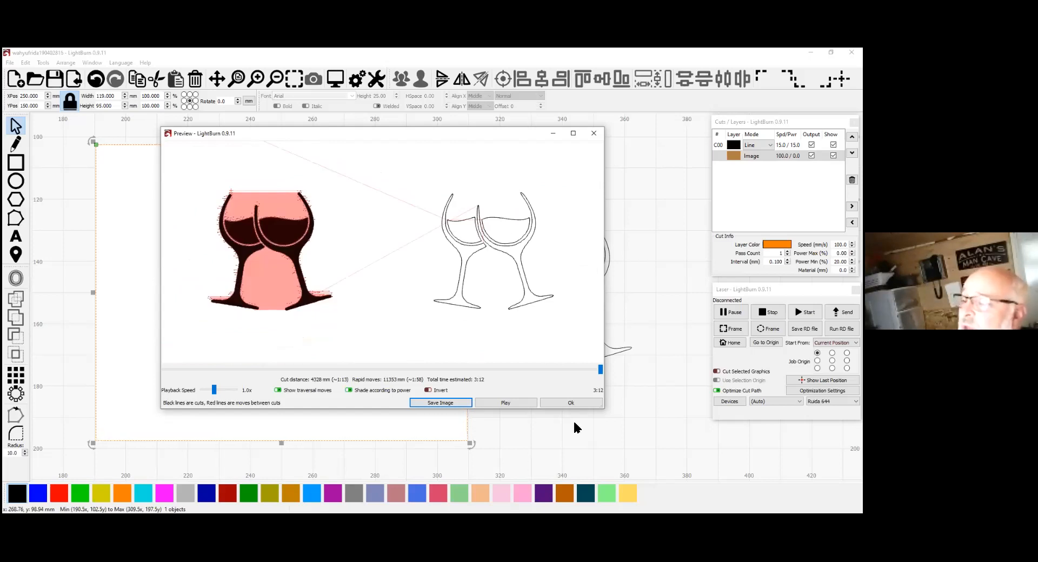
click(571, 403)
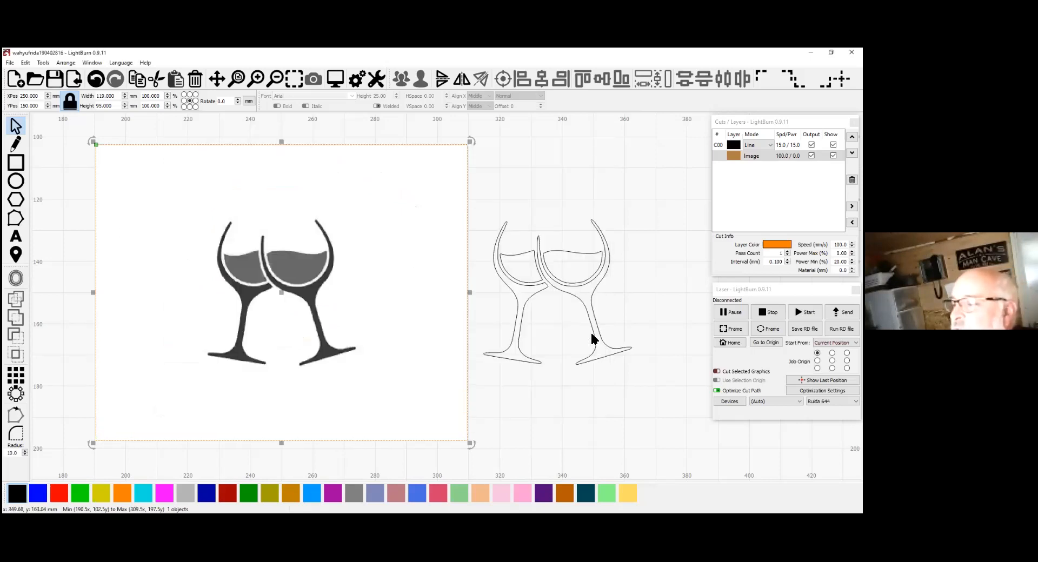
Assign the traced outline to the orange fill layer and preview the job again.
click(592, 339)
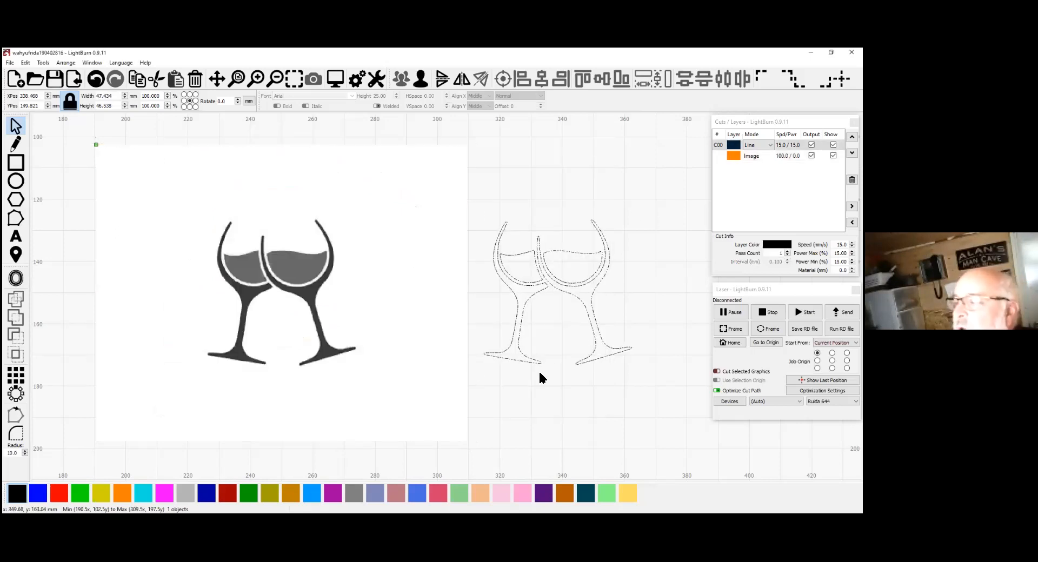
click(128, 493)
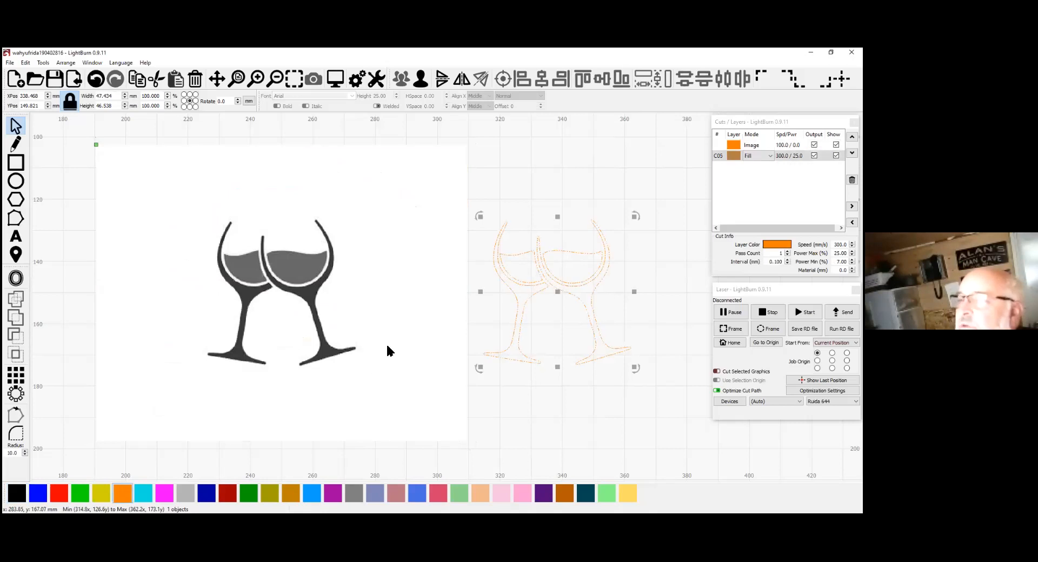
click(335, 80)
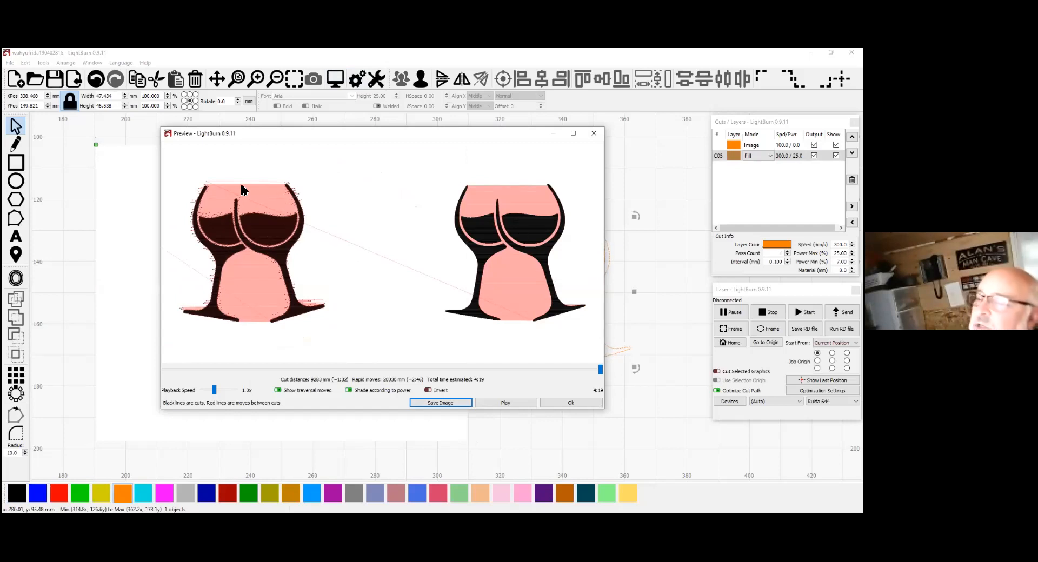
Close the job preview and scale the traced outline proportionally to a height of 100 mm.
click(571, 404)
scroll(540, 389, down, 5)
drag(590, 432, 435, 398)
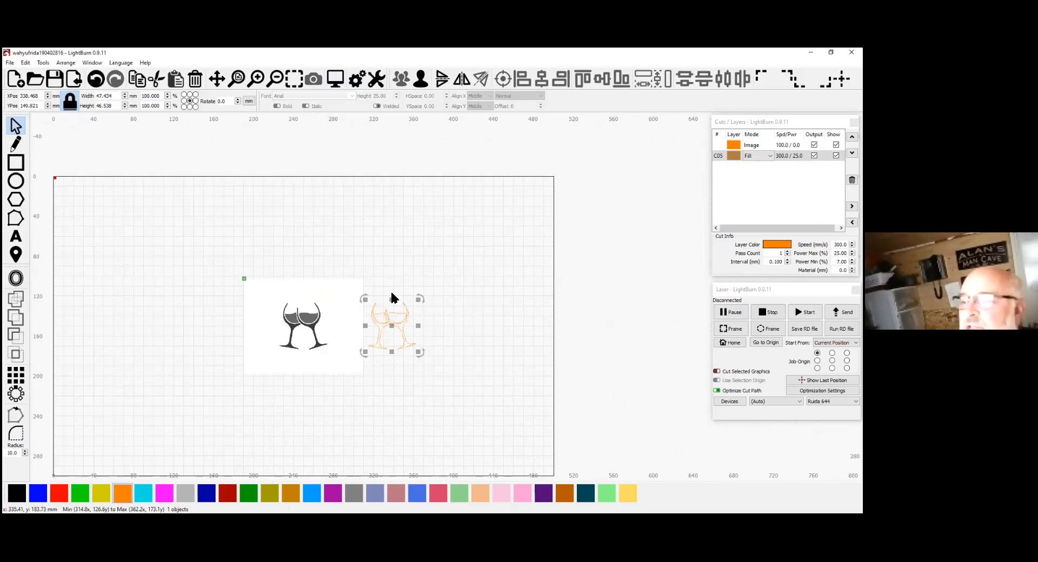
drag(118, 107, 89, 107)
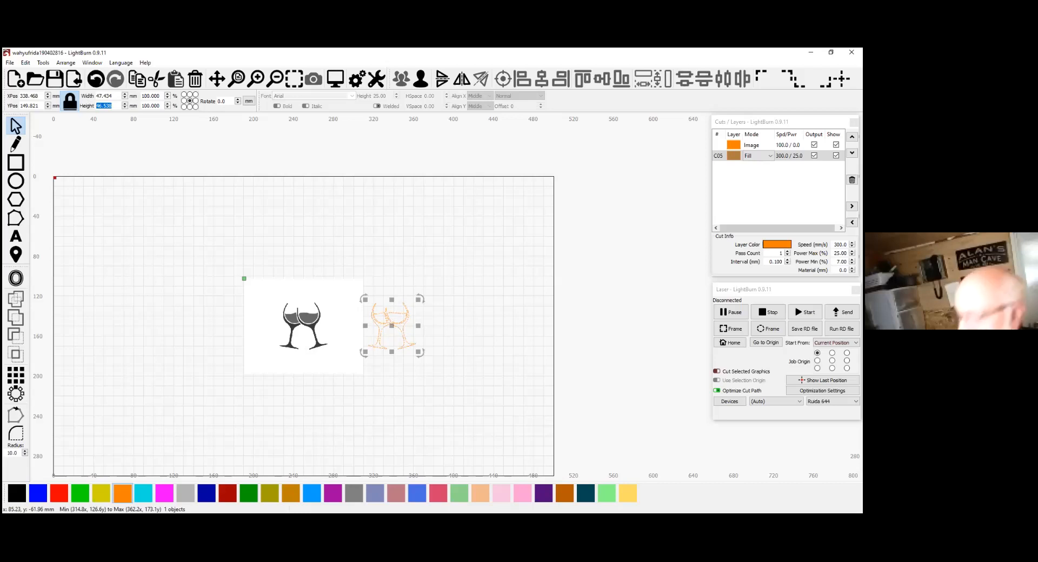
text(100)
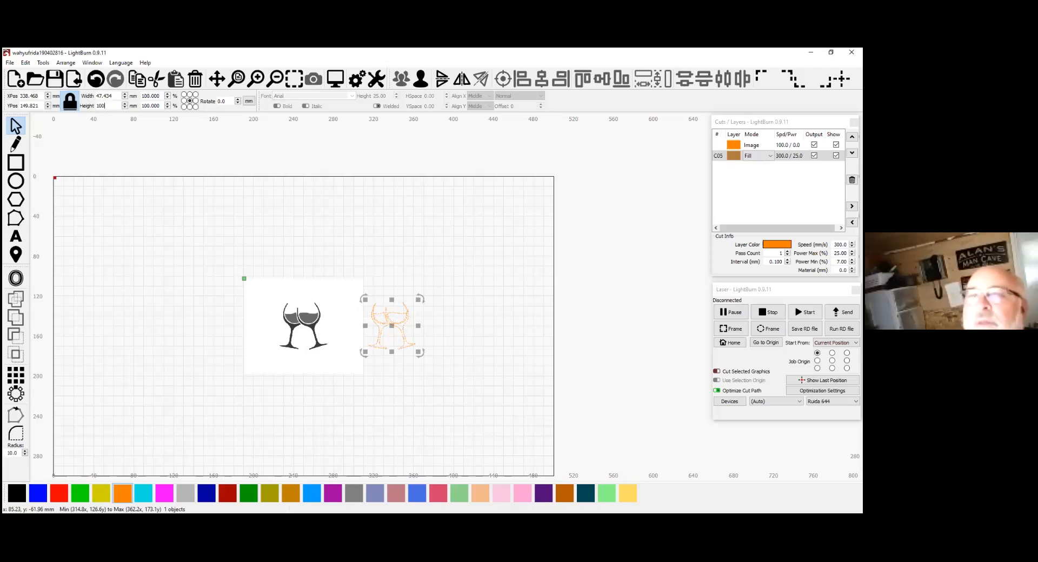
key(Return)
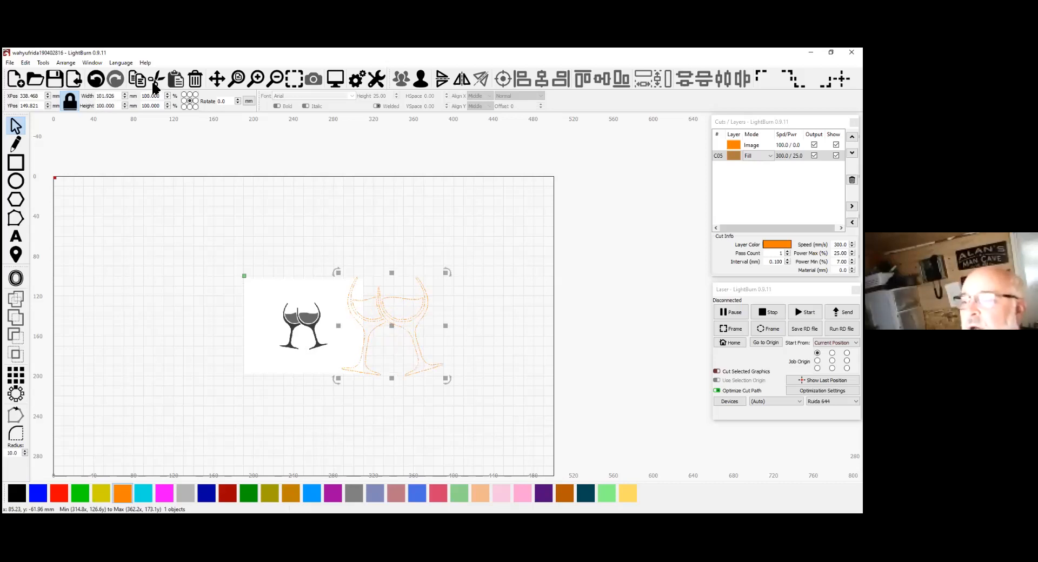
Set the traced outline's height to 300 mm and move it right, centred at about X 474.4, Y 149.7 mm.
drag(120, 115, 75, 110)
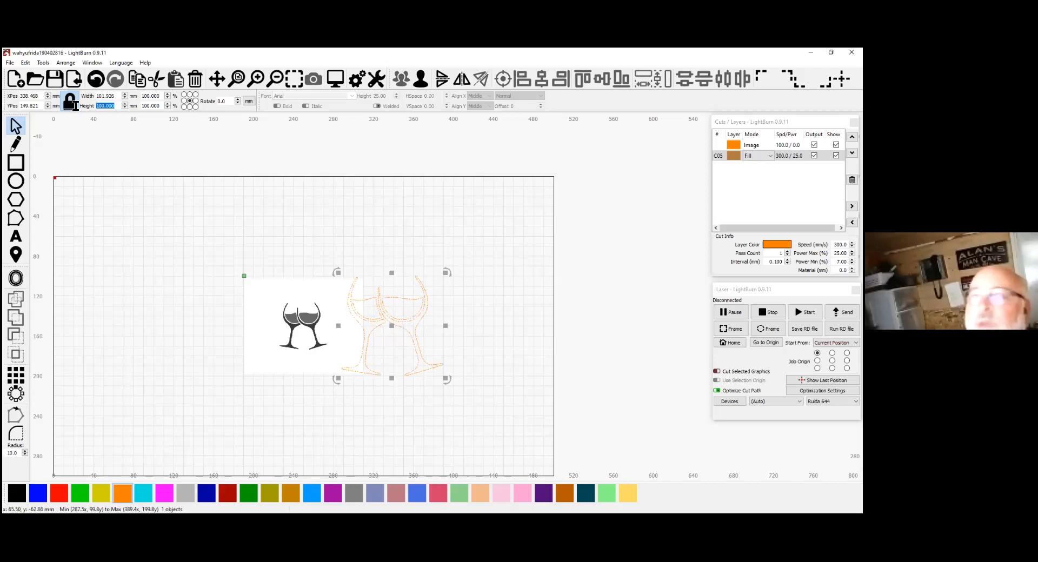
text(300)
key(Return)
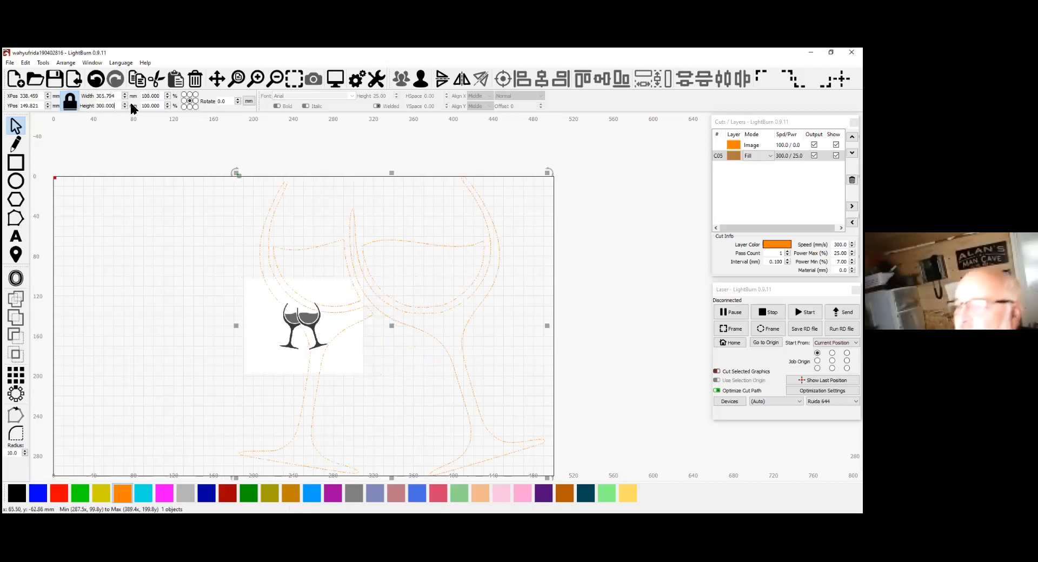
drag(394, 321, 530, 332)
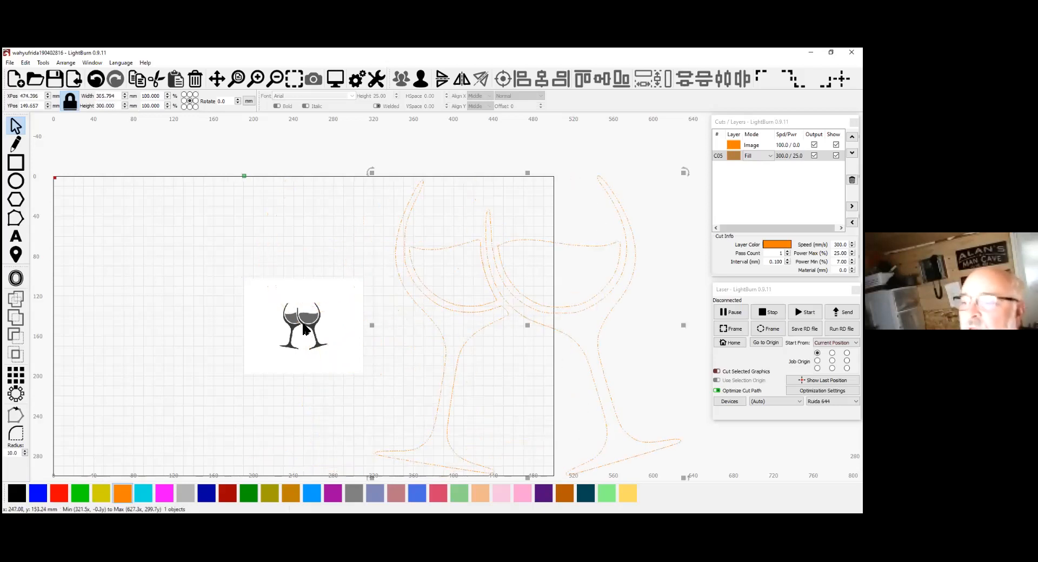
Scale the original wine glass image proportionally to a height of 300 mm.
click(304, 328)
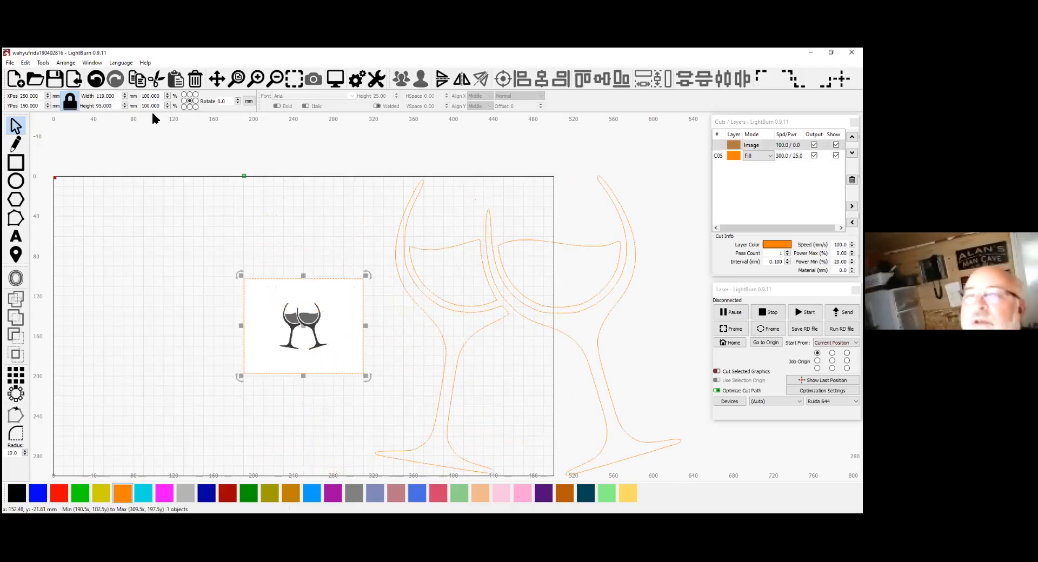
drag(121, 107, 86, 109)
text(300)
key(Return)
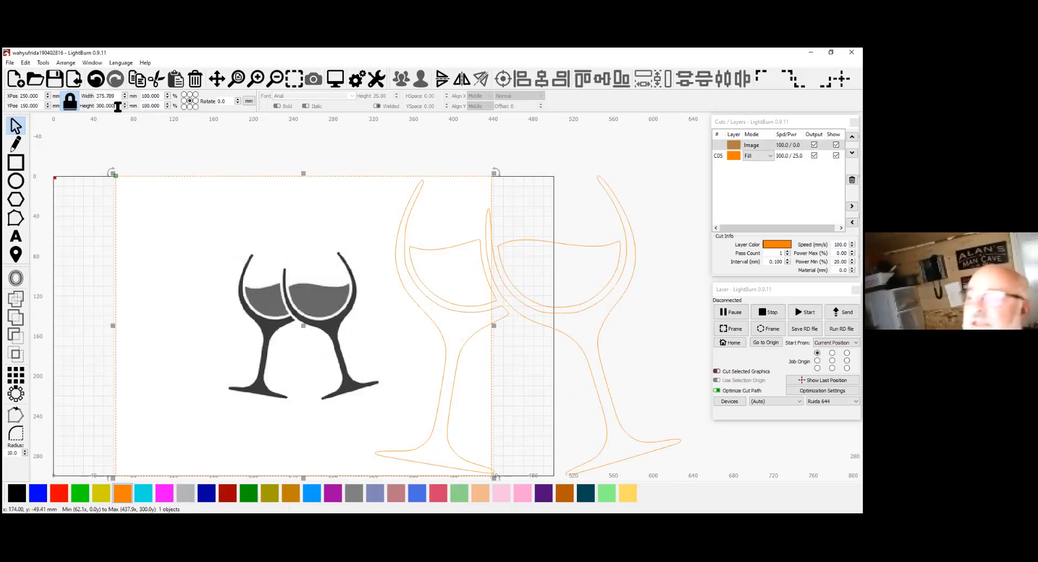
Set the original image's height to 600 mm and move it left, centred at about X 180.7, Y 146.1 mm.
drag(117, 106, 94, 108)
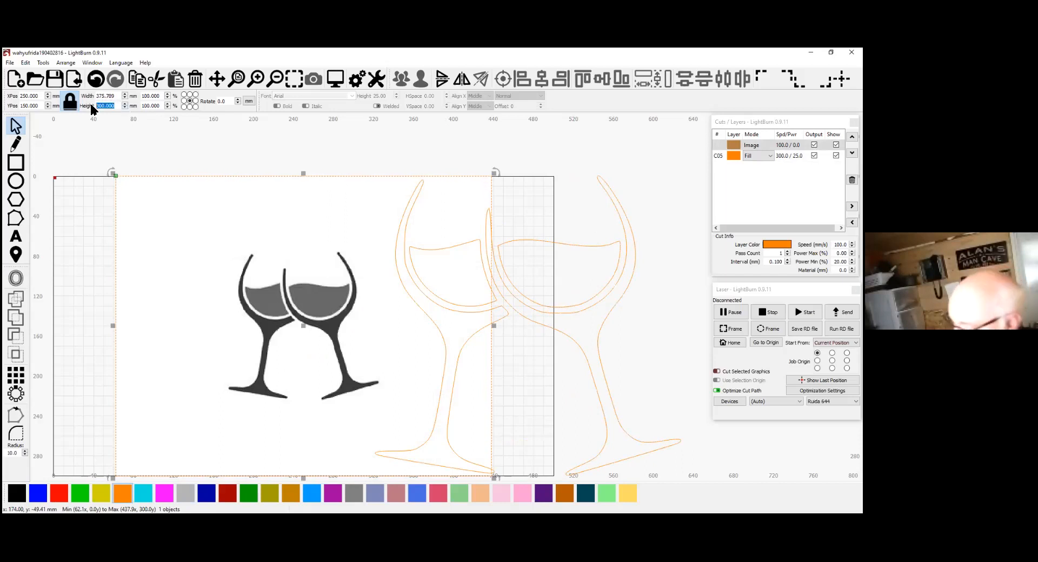
text(600)
key(Return)
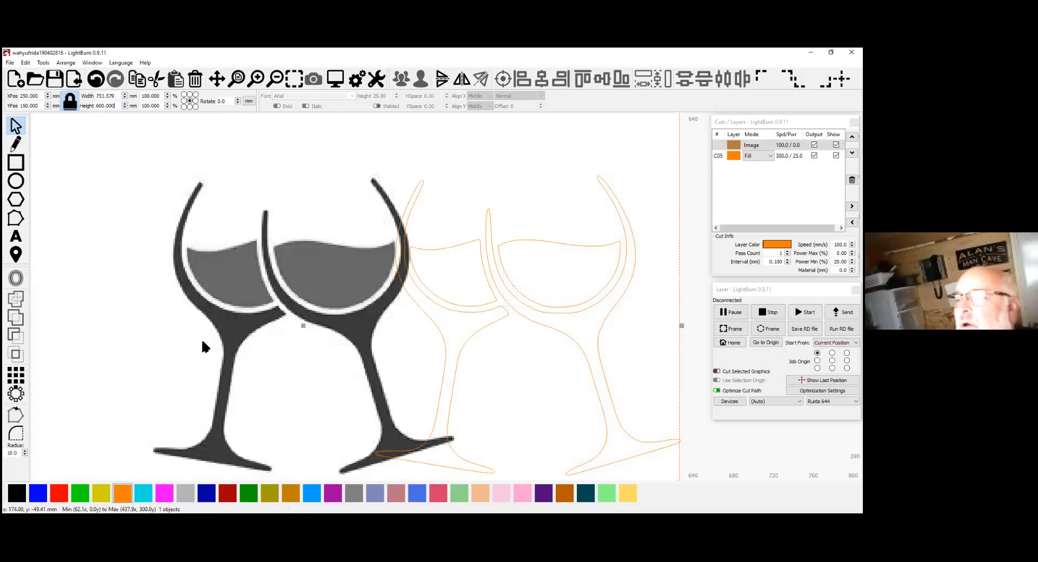
drag(301, 324, 234, 322)
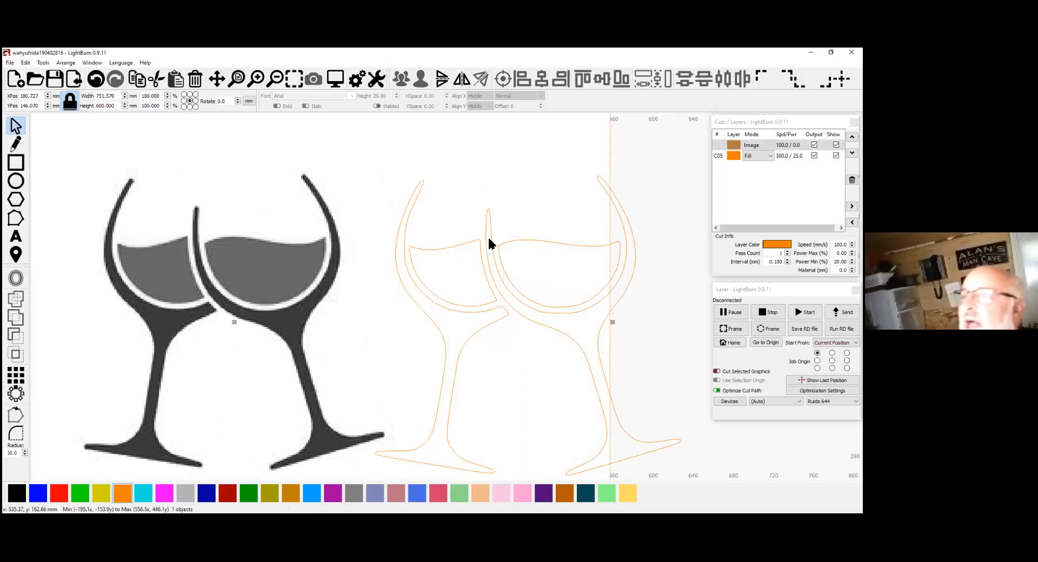
Preview the enlarged job, hiding and reshowing the traversal moves to compare the image's edges with the traced outline's.
click(335, 80)
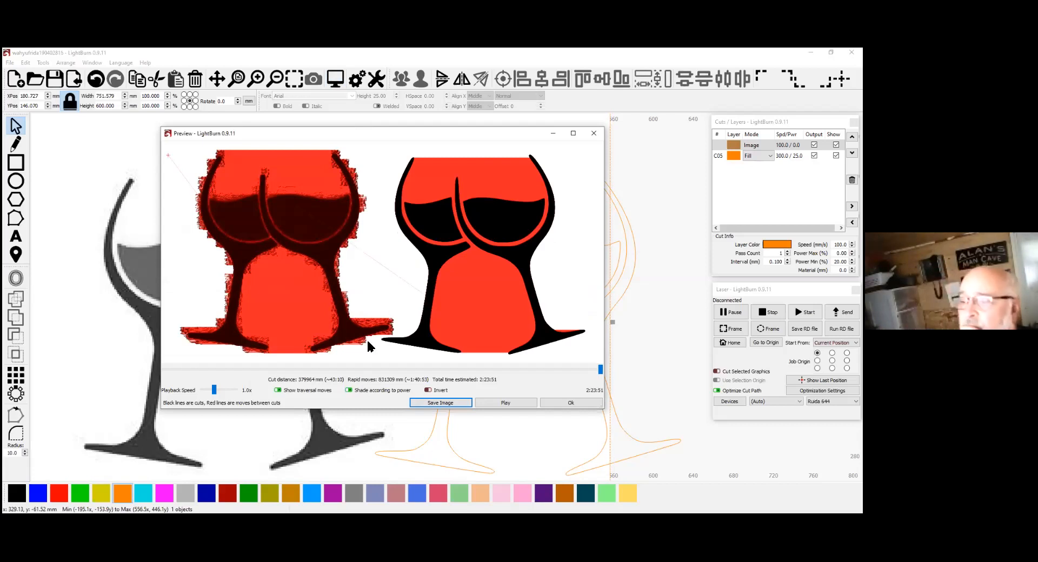
click(277, 390)
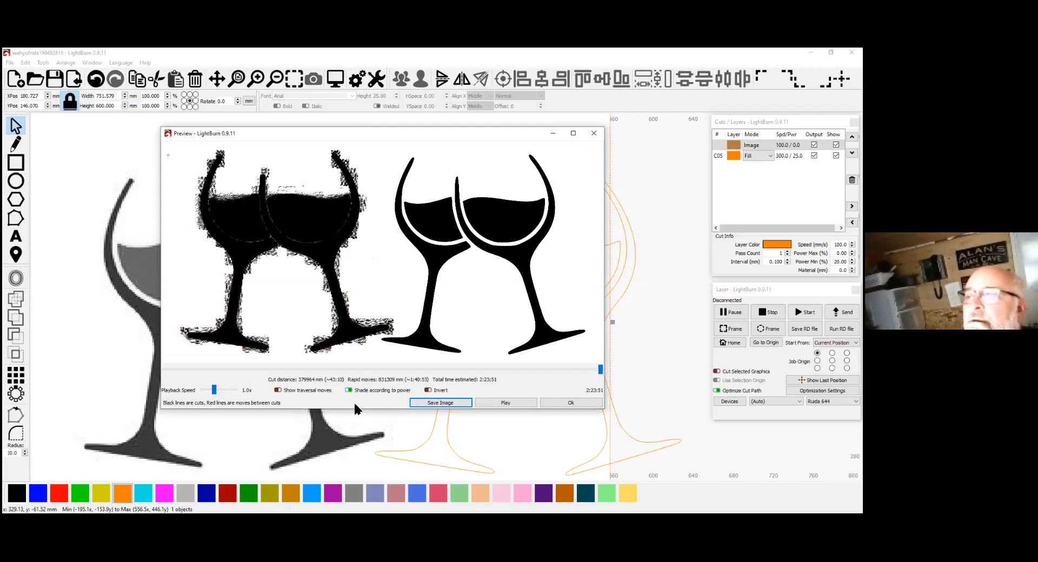
click(278, 390)
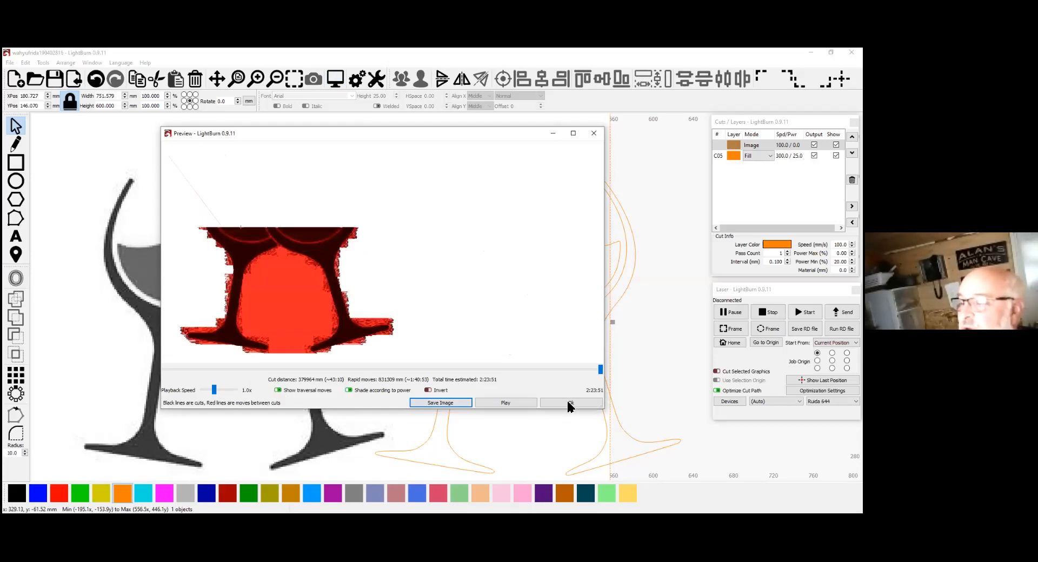
click(569, 404)
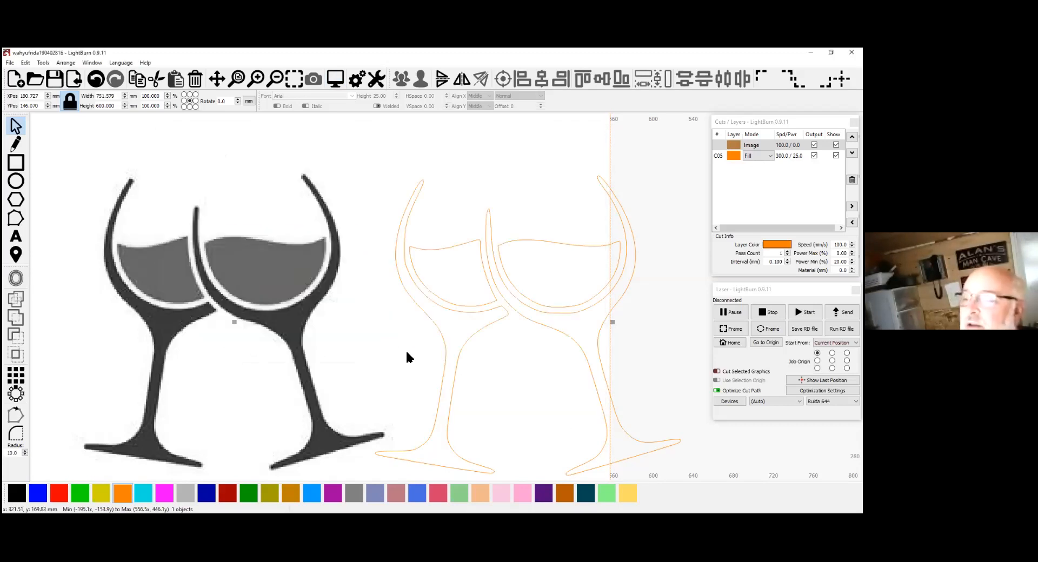
Move the original image further left, centred at about X 38, Y 95.7 mm, and ungroup the traced outline.
scroll(341, 339, down, 3)
drag(308, 334, 303, 314)
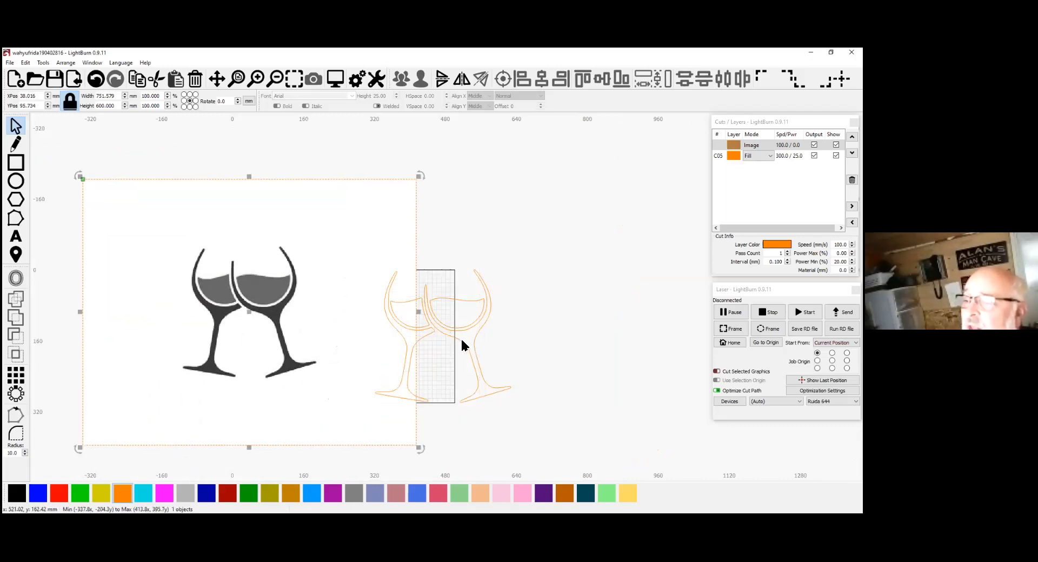
click(442, 331)
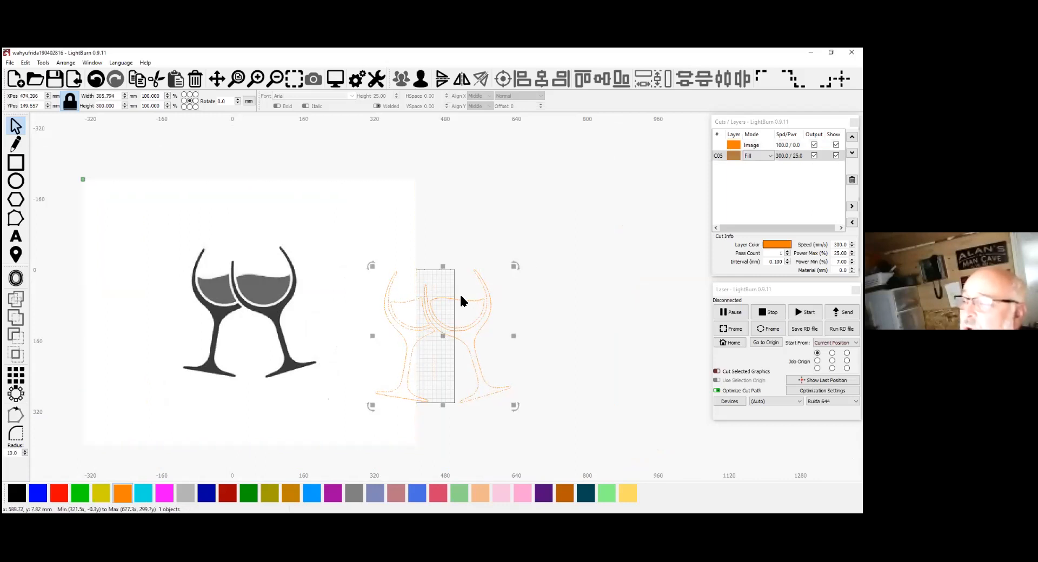
click(591, 339)
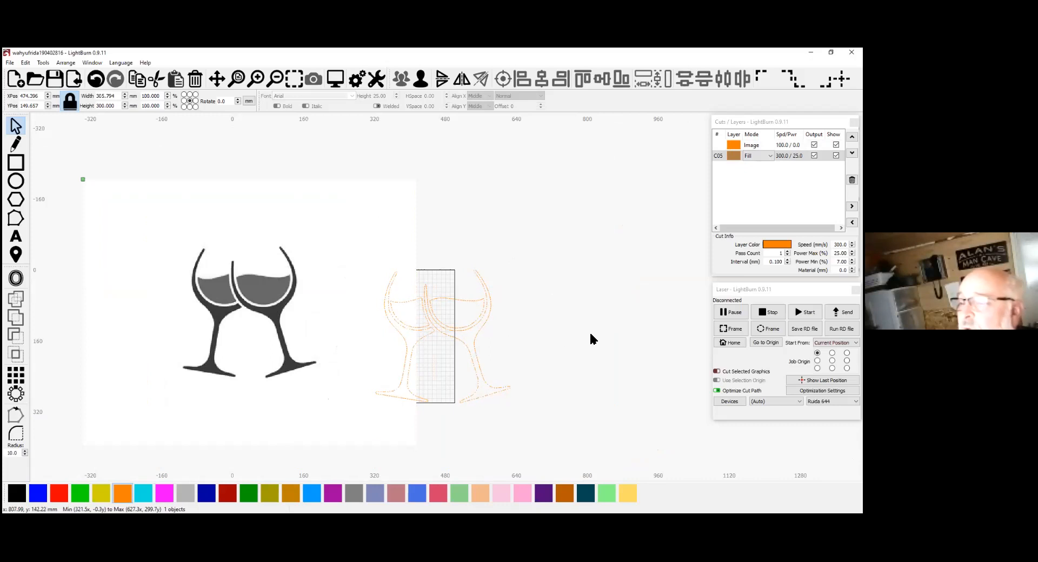
click(475, 349)
click(420, 79)
click(569, 219)
click(460, 299)
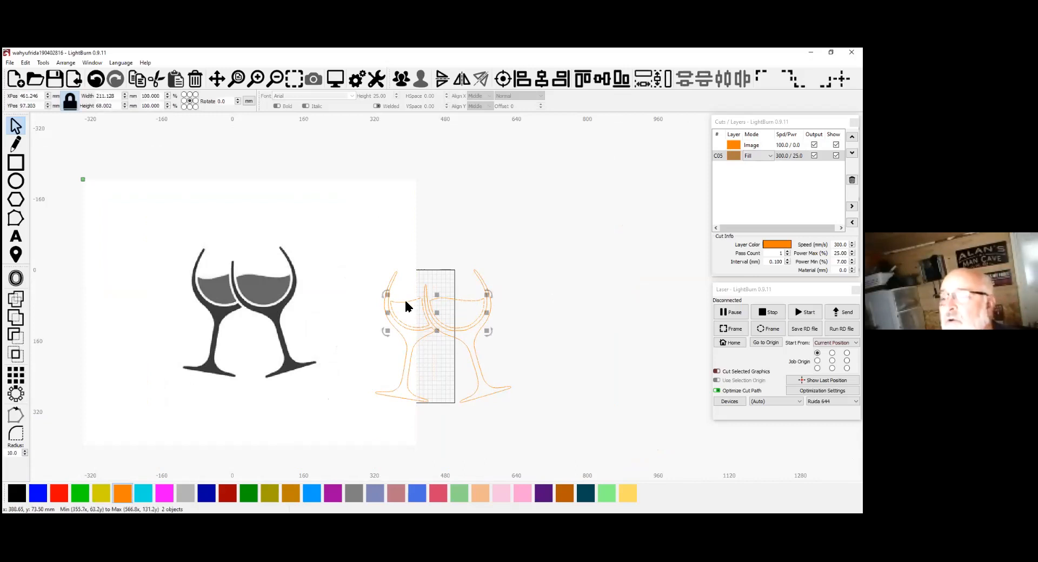
Delete the image together with the glass outlines, undo that deletion, and delete only the original image.
click(490, 354)
drag(518, 362, 348, 345)
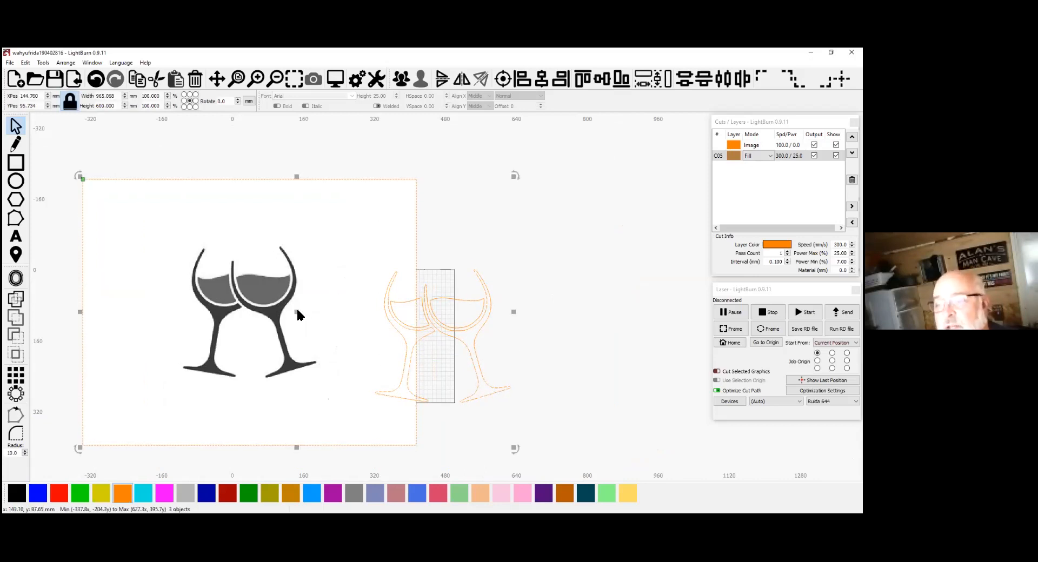
key(Right)
key(Delete)
key(ctrl+z)
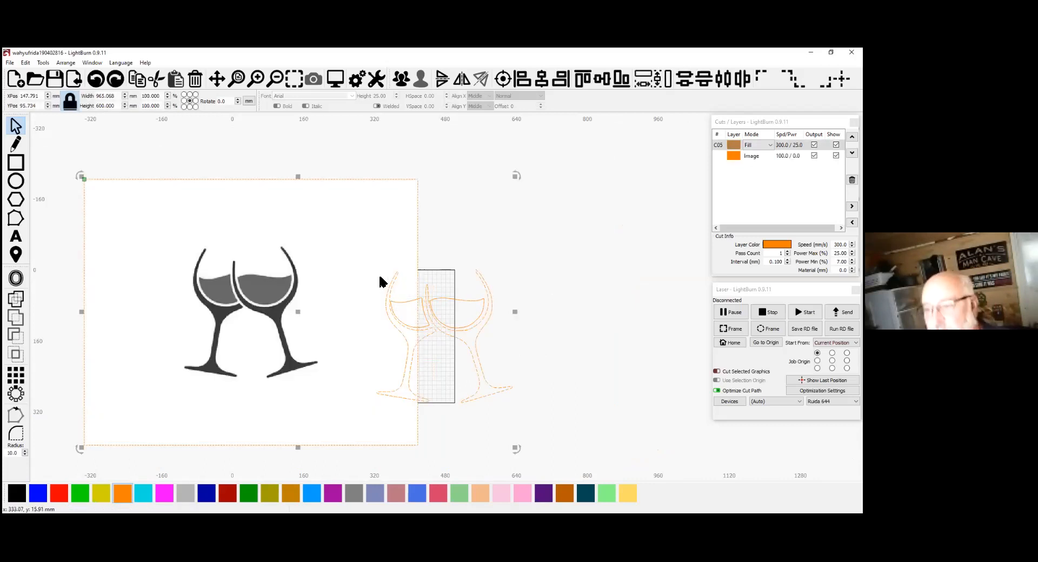
click(284, 308)
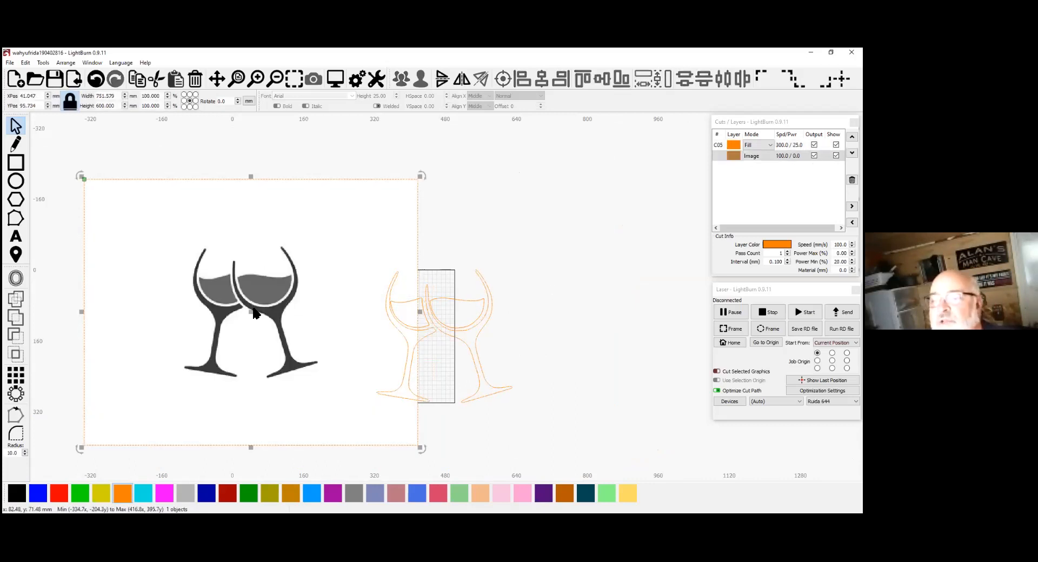
key(Delete)
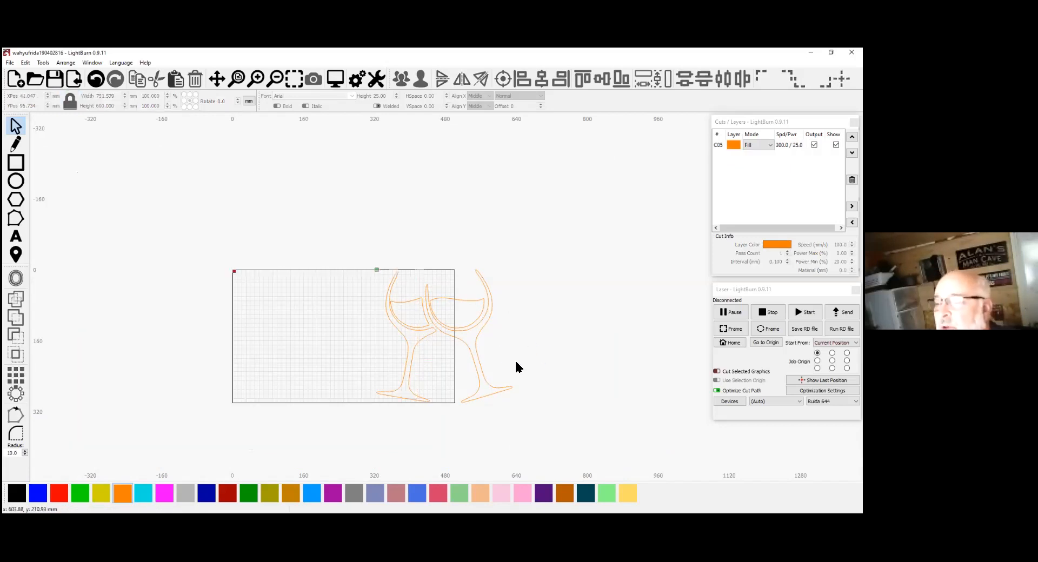
Assign the glass outlines to the magenta line layer, leaving the wine shapes on the orange fill layer.
key(ctrl+a)
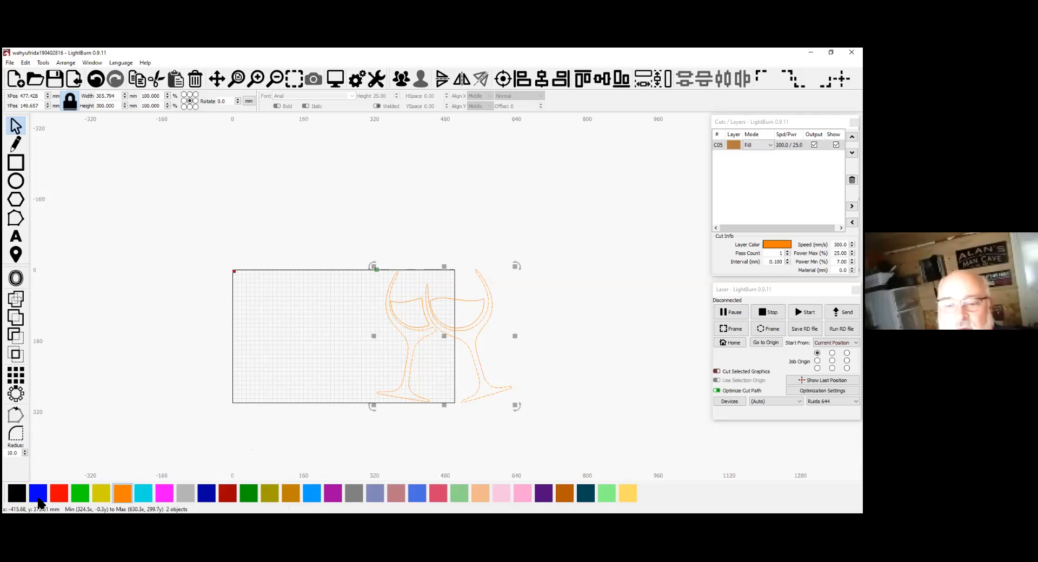
click(163, 494)
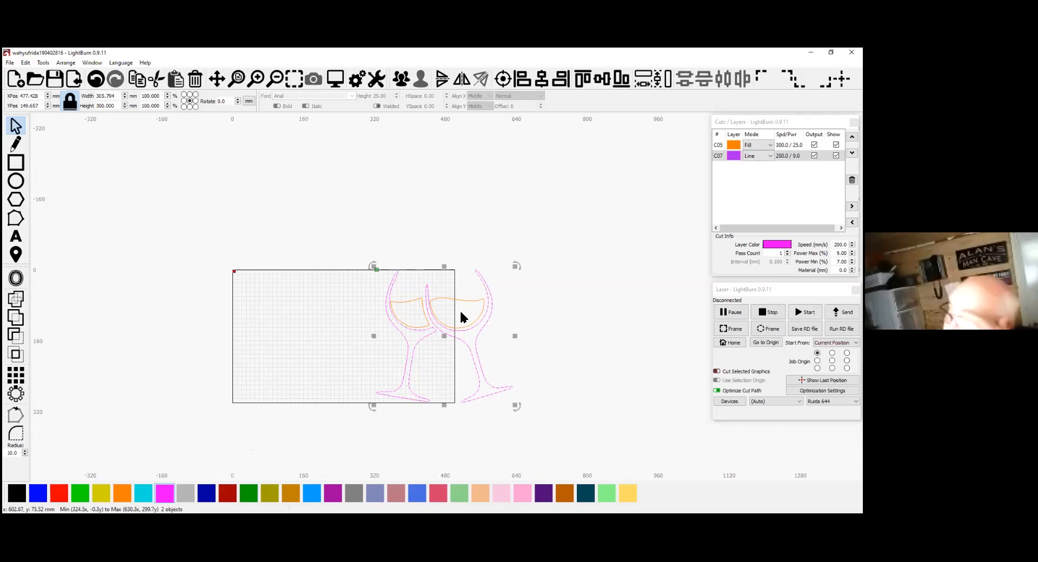
click(534, 350)
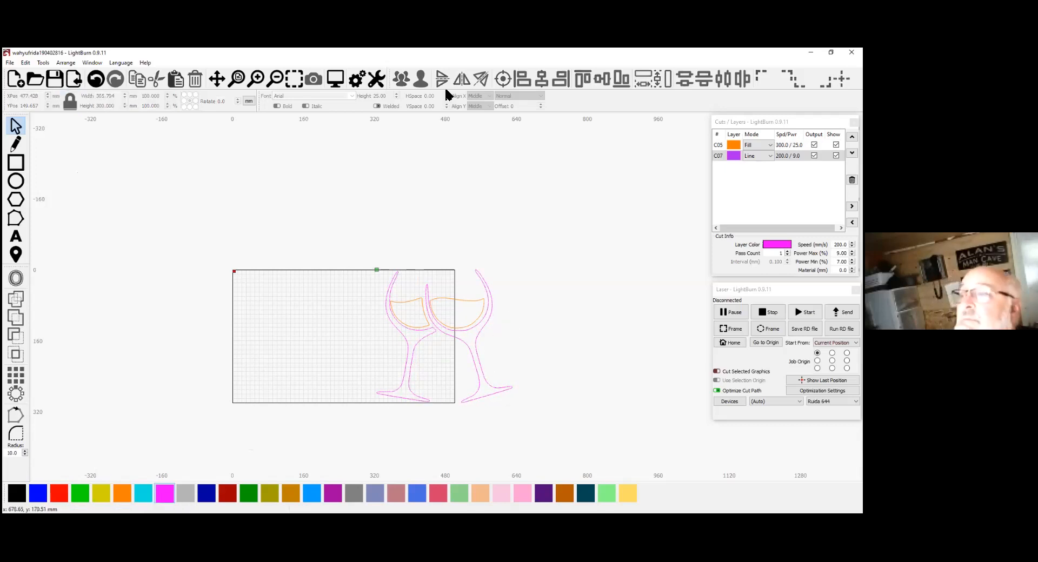
Preview the job with line-cut glasses and filled wine, hiding the traversal moves.
click(341, 81)
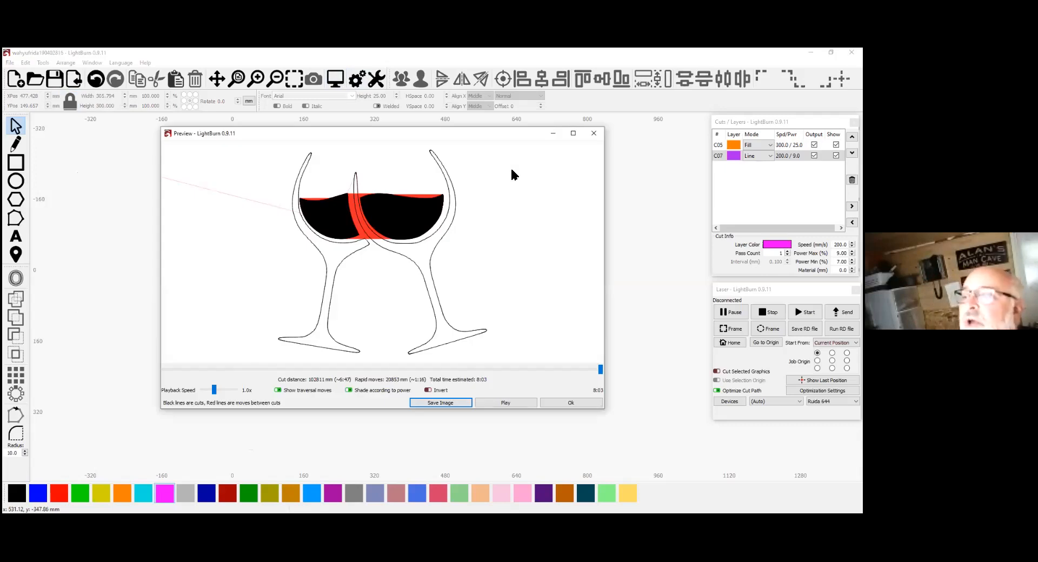
click(278, 391)
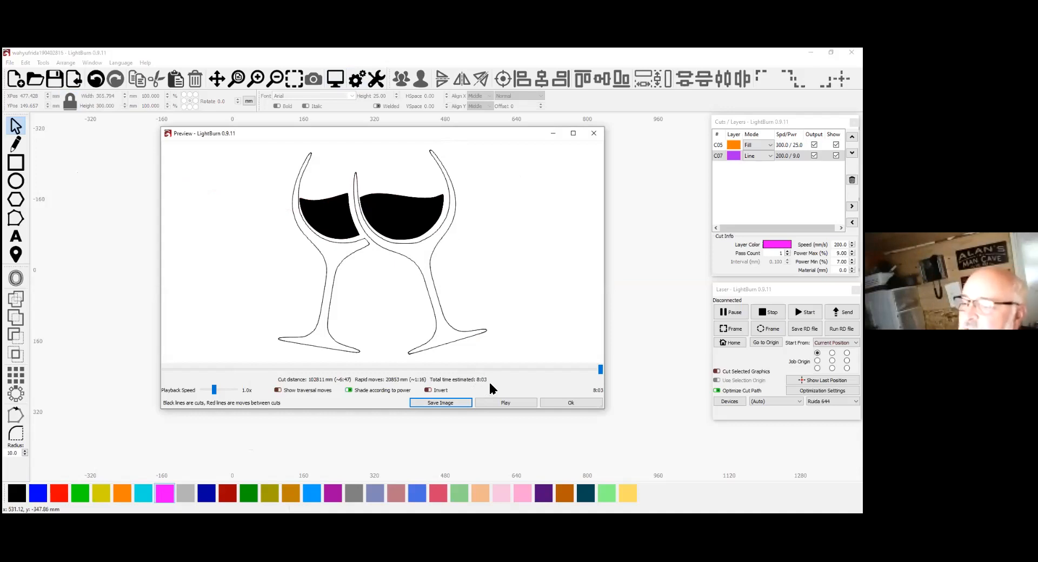
click(570, 403)
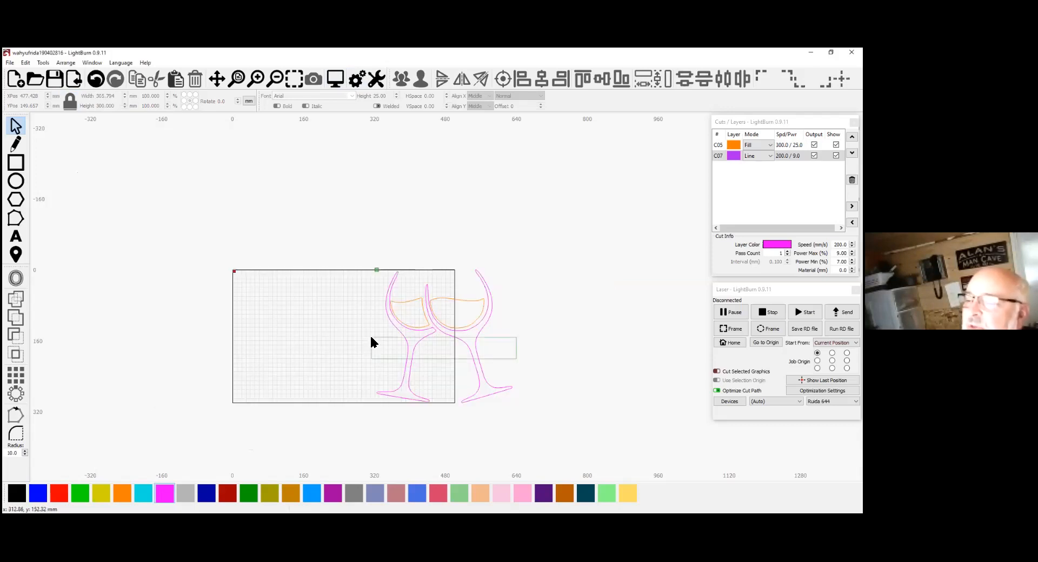
Assign the glass outlines to the orange fill layer and preview the all-fill job with traversal moves shown.
click(119, 494)
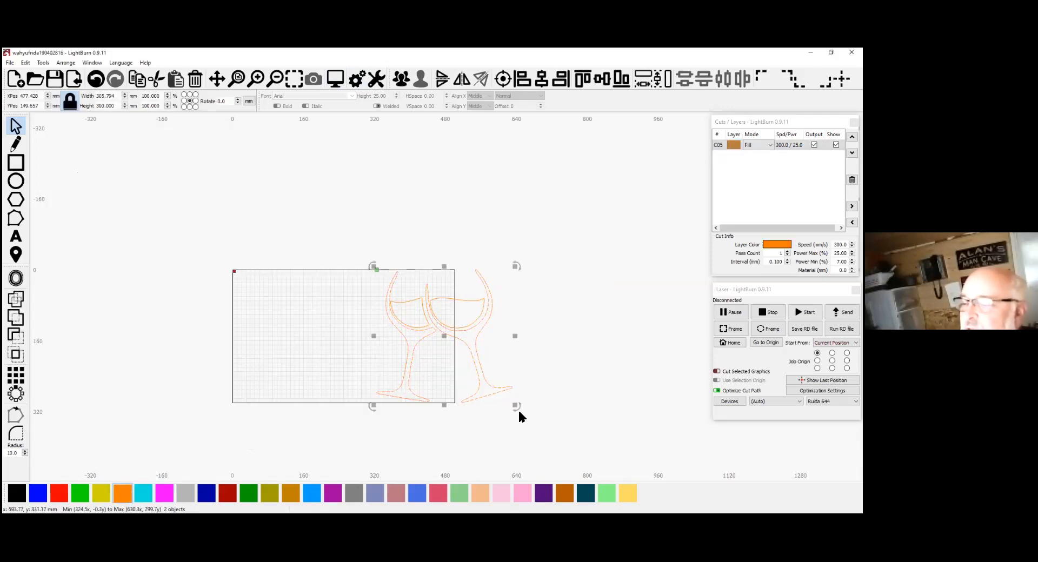
click(335, 79)
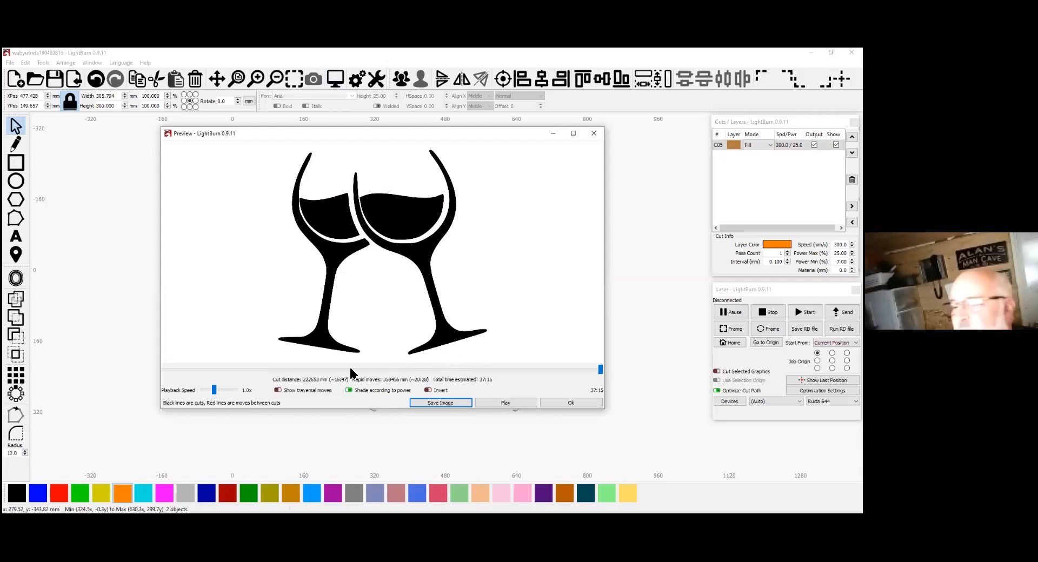
click(278, 391)
mouse_move(599, 371)
mouse_down()
mouse_move(165, 365)
mouse_move(607, 391)
mouse_up()
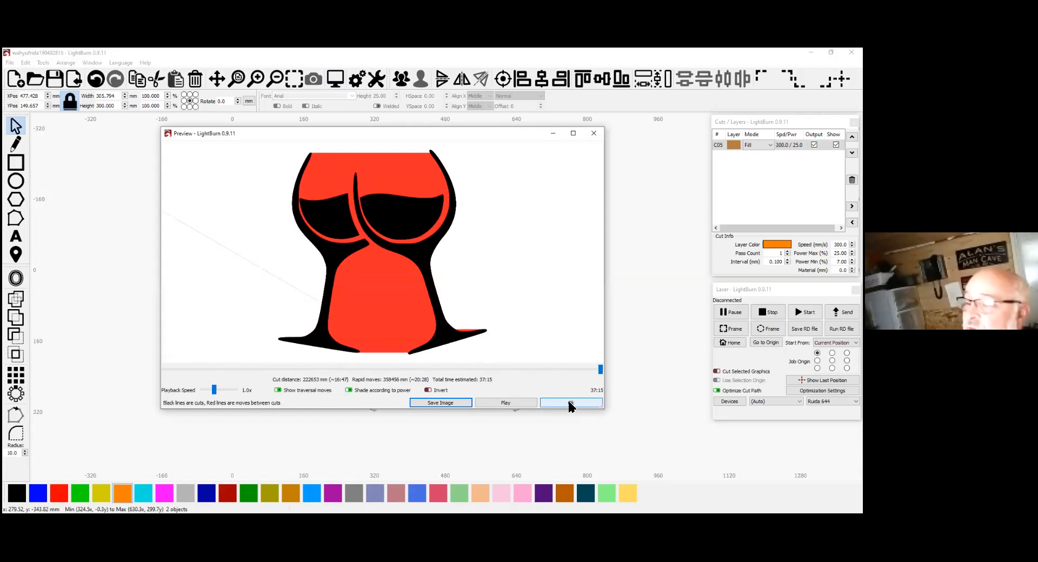
Close the preview and return the glass outlines to the magenta line layer.
key(Escape)
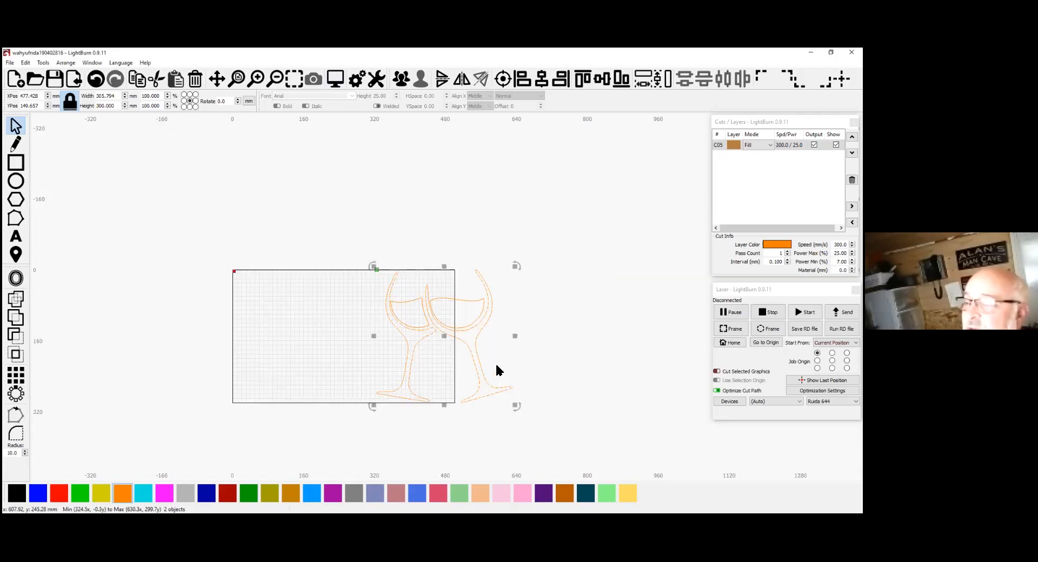
click(164, 494)
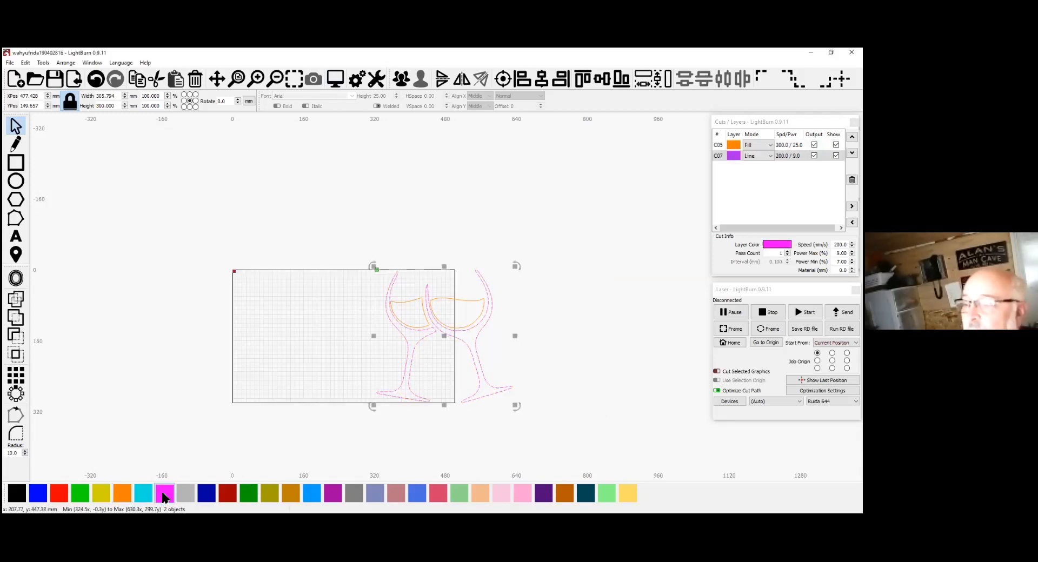
Preview the job and scrub through the end of the cut sequence to compare the wine fill with the glass outlines.
click(335, 80)
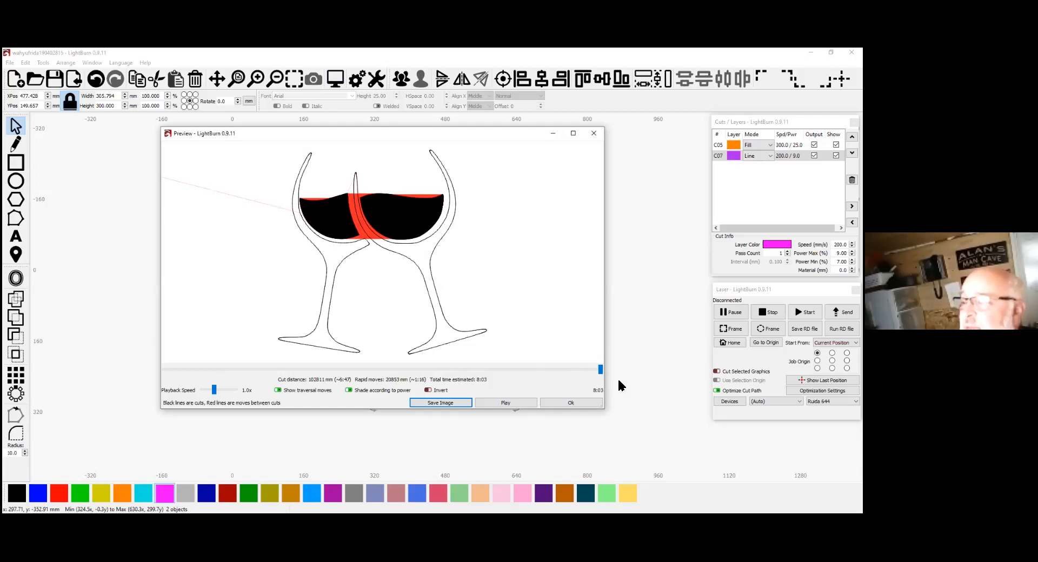
mouse_move(600, 374)
mouse_down()
mouse_move(154, 356)
mouse_move(378, 386)
mouse_move(587, 391)
mouse_up()
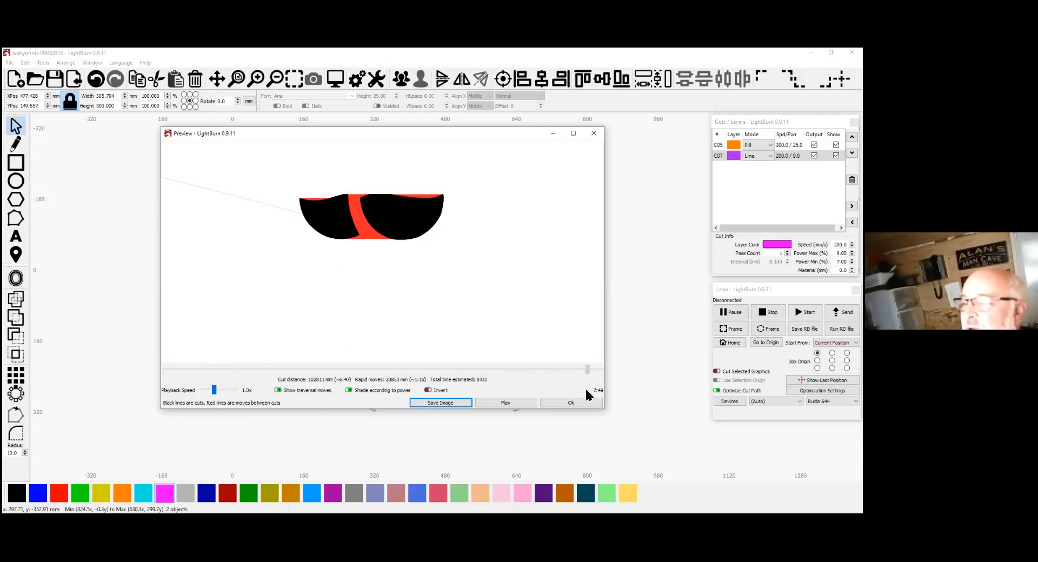
drag(587, 391, 588, 391)
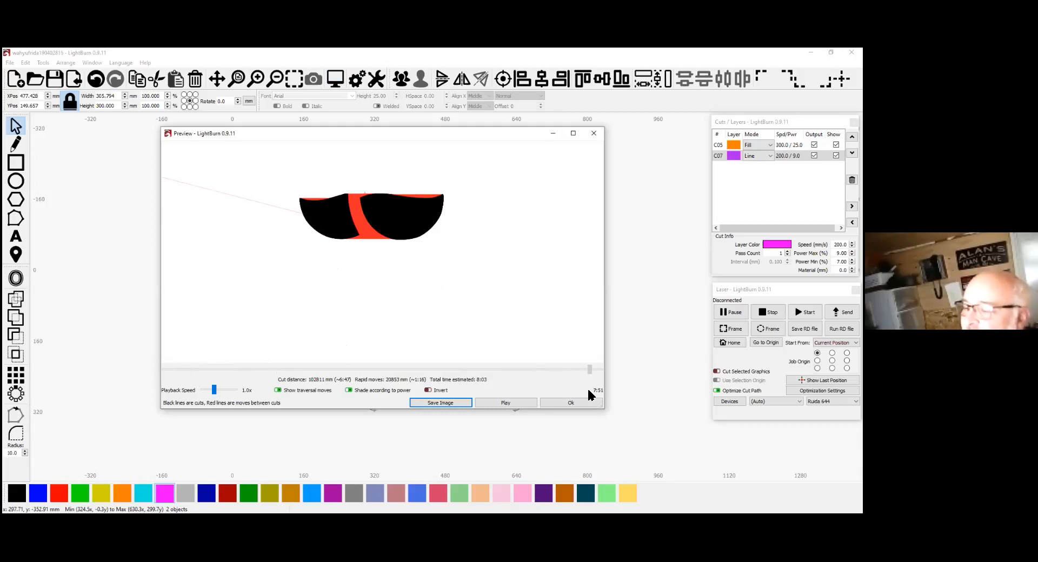
drag(589, 394, 602, 395)
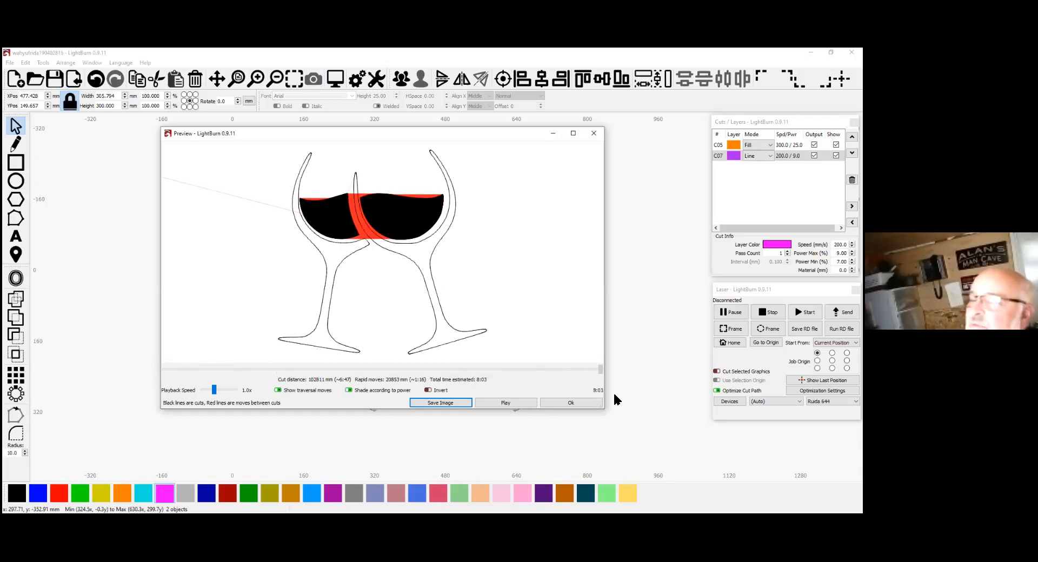
click(575, 403)
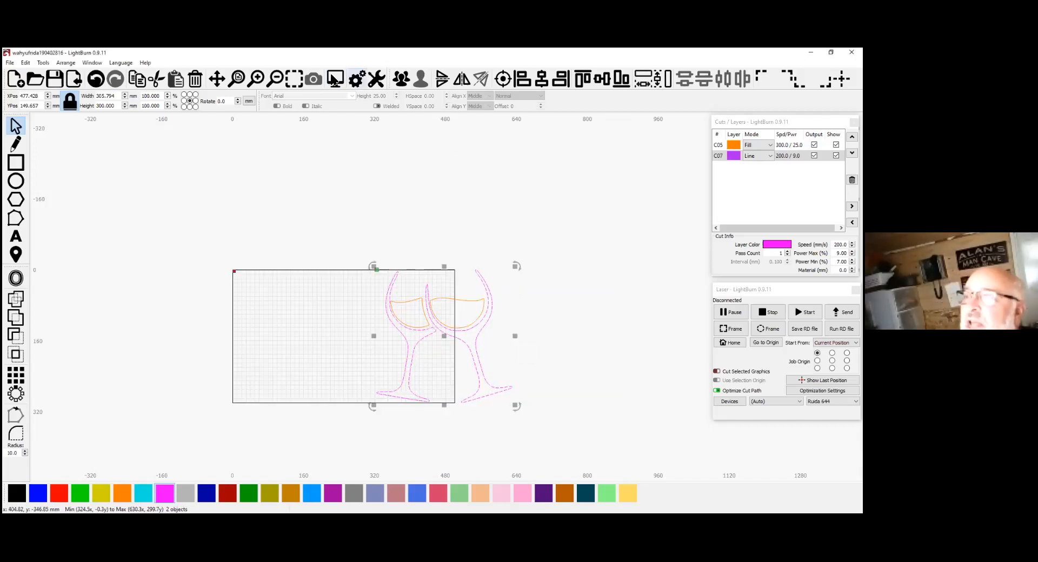
click(335, 80)
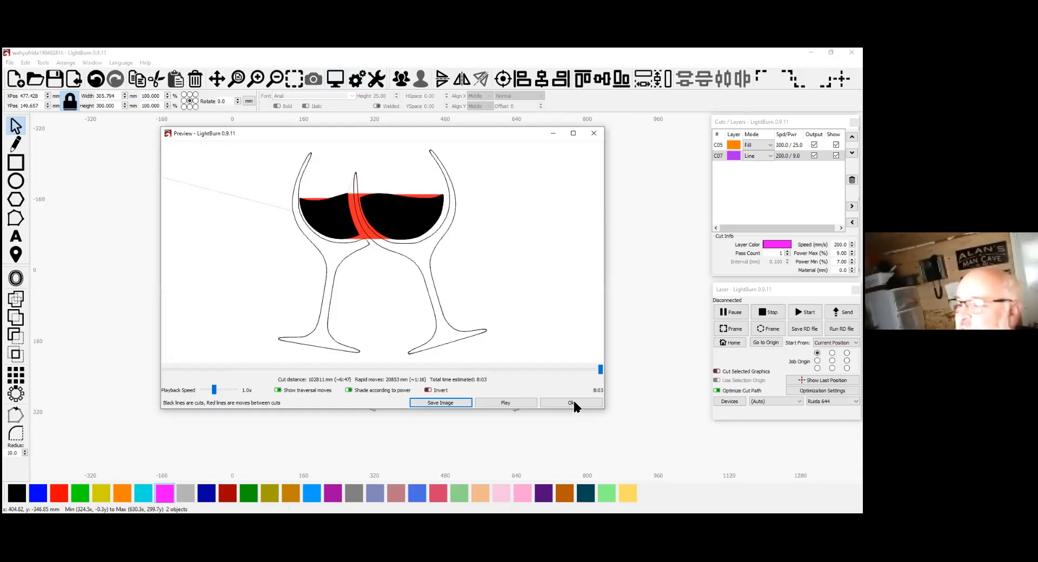
click(546, 403)
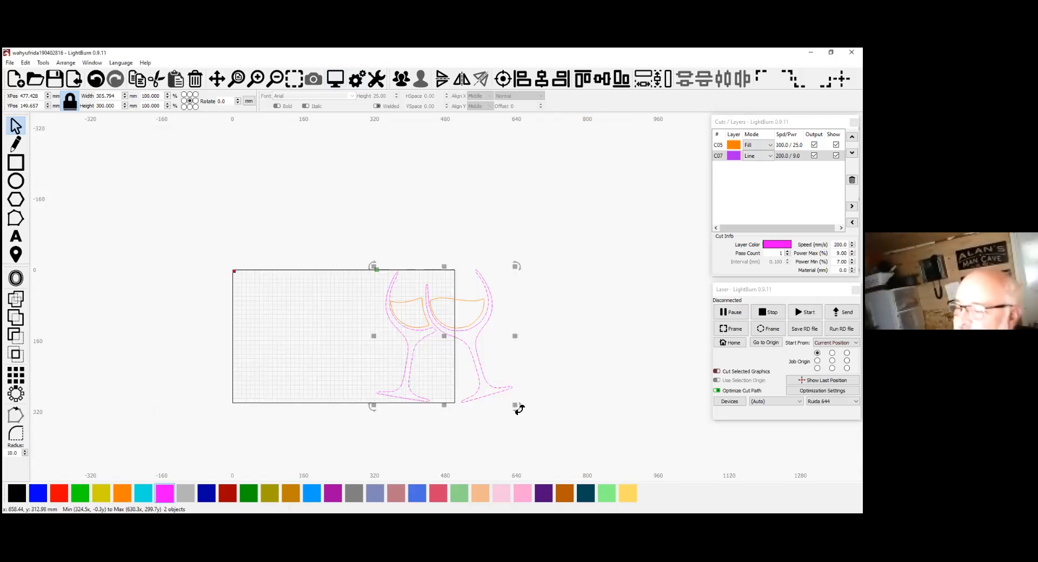
click(221, 101)
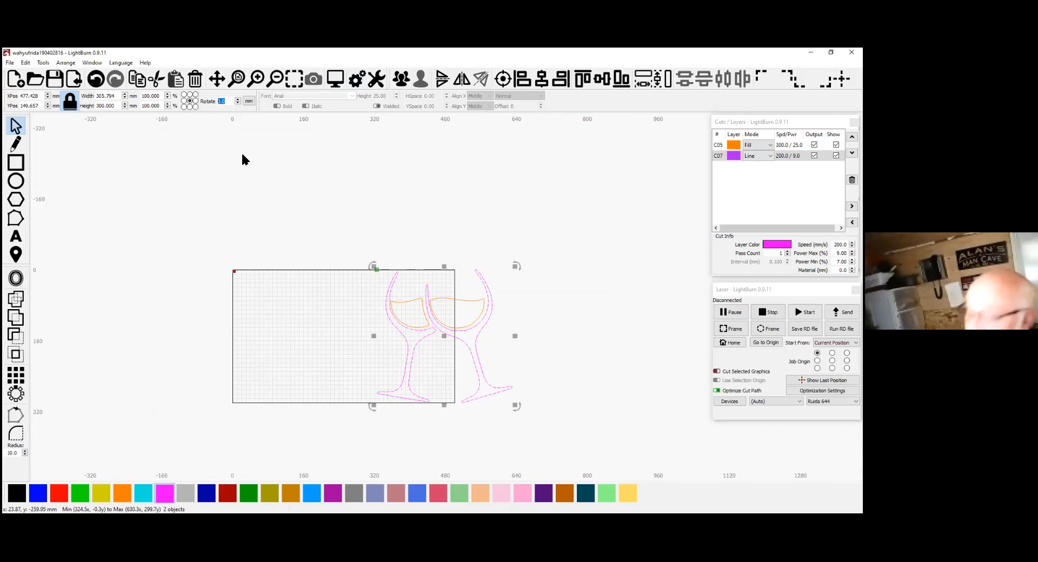
text(90)
key(Return)
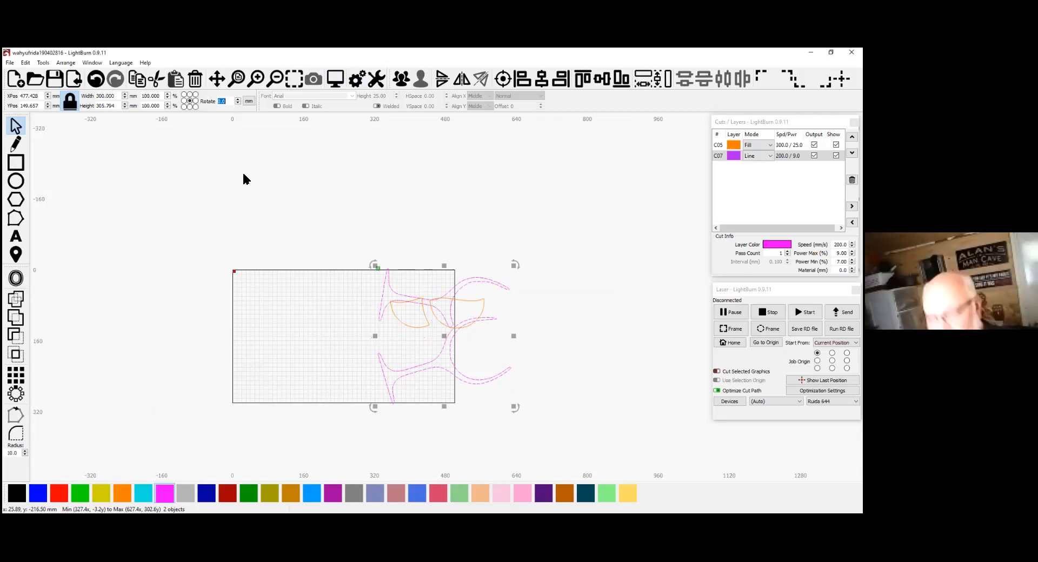
key(ctrl+z)
Group the glass outlines with the wine shapes and rotate the group by 90 degrees.
drag(606, 415, 282, 240)
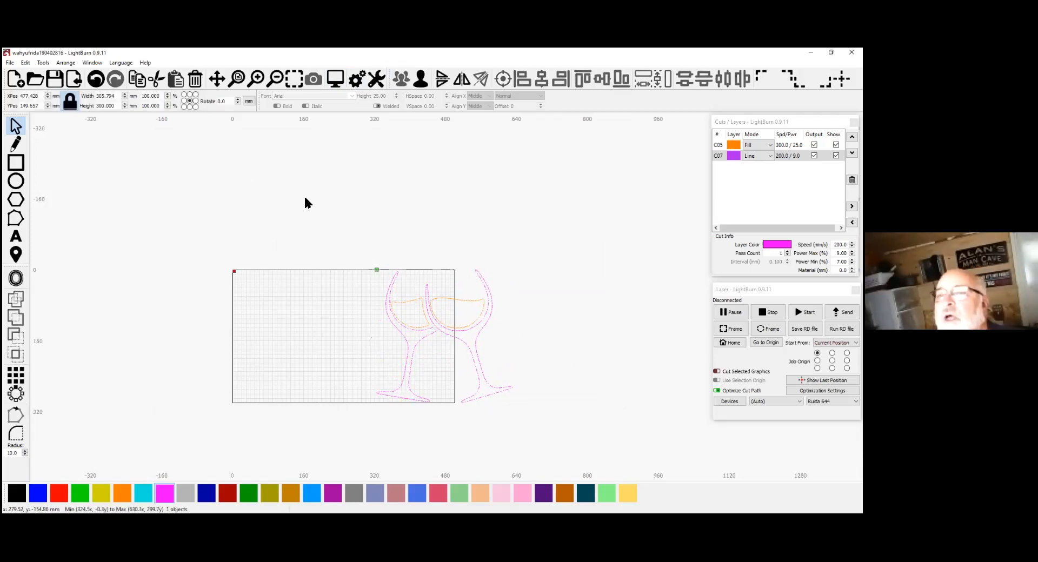
click(464, 331)
double_click(222, 101)
key(Return)
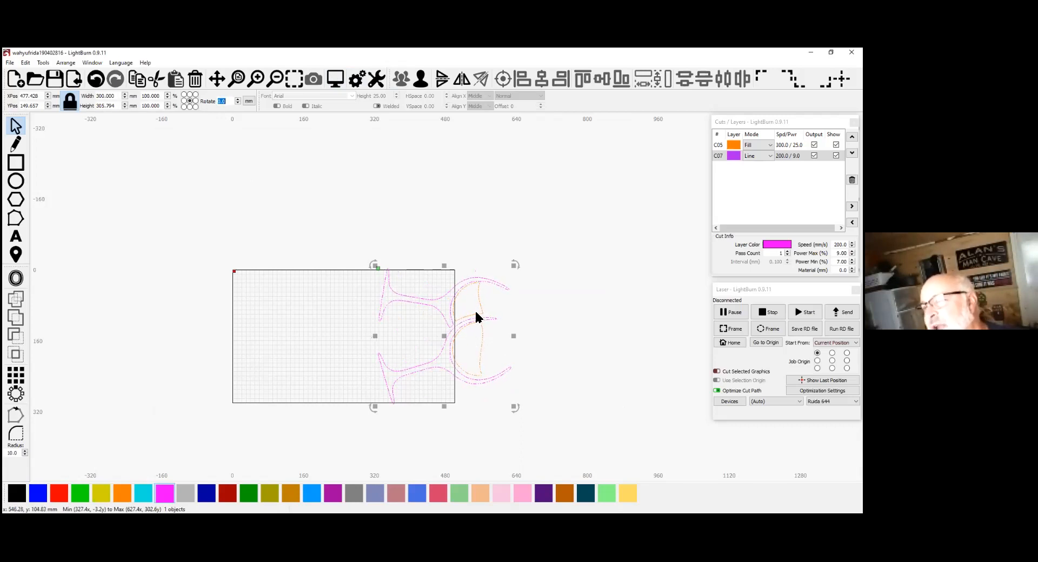
Preview the sideways job with its traversal moves, and rotate the grouped glasses back upright.
click(336, 79)
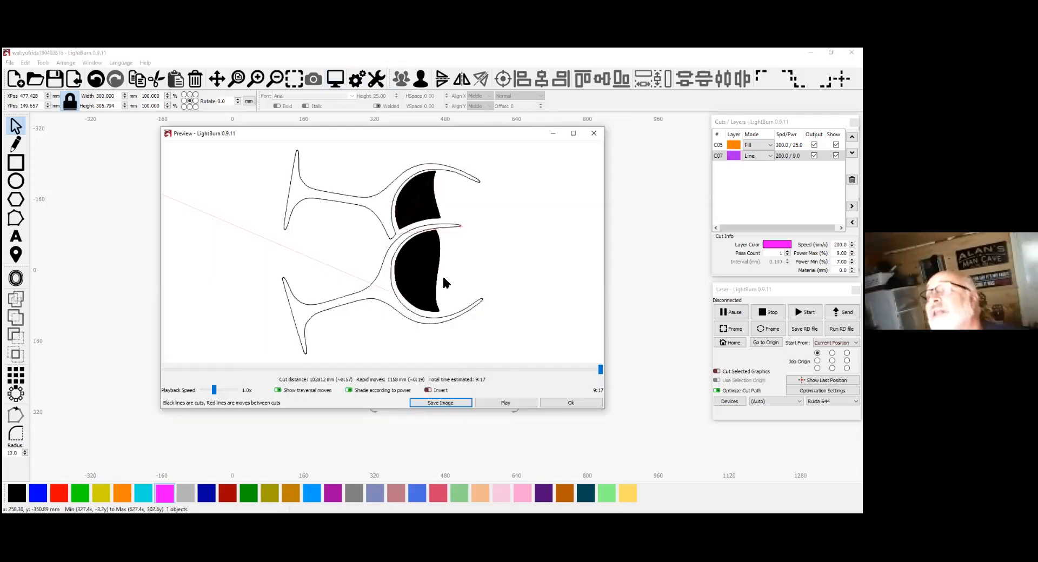
click(570, 406)
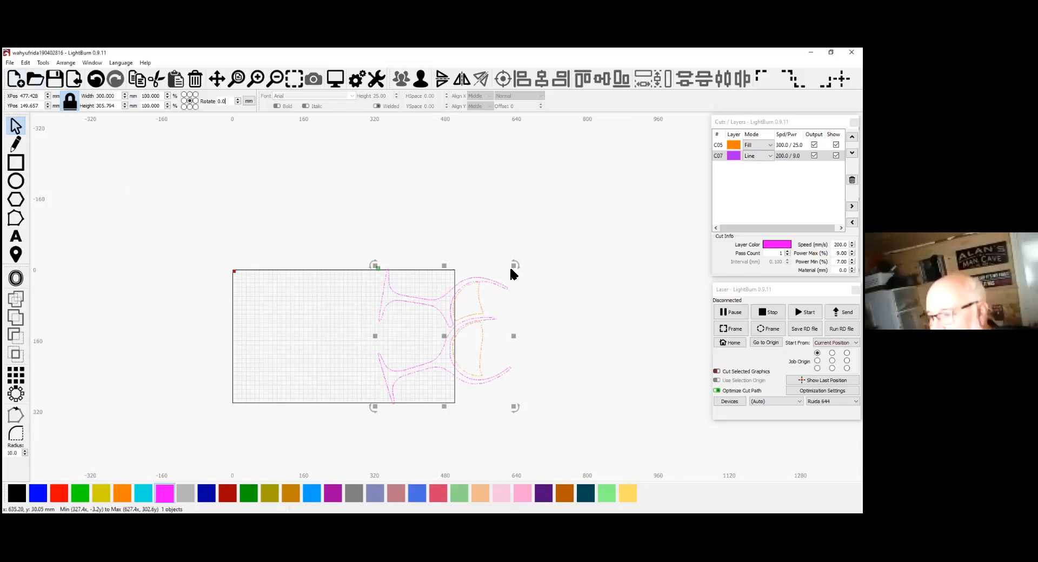
drag(517, 262, 352, 243)
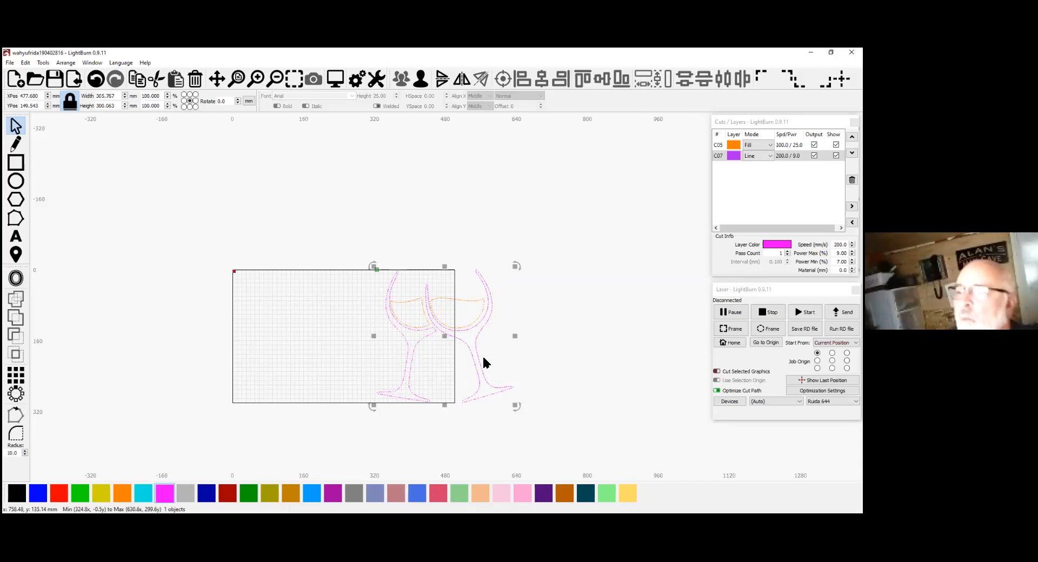
Discard the wine glass design and open the project WineGlassBox_Cutting -A from the Instructor folder of Laser 201 class, framing all its parts.
click(18, 81)
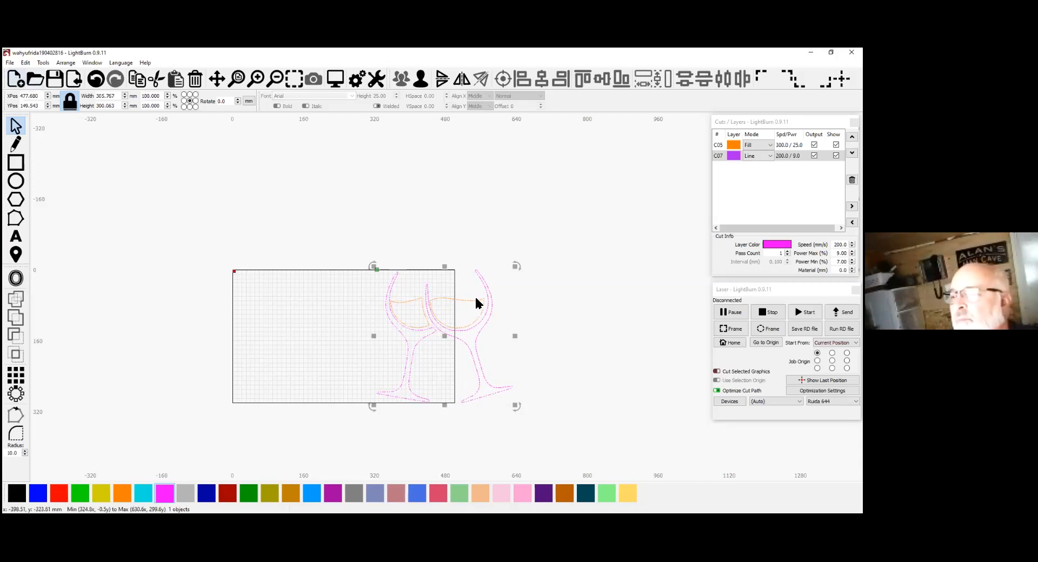
click(455, 301)
click(34, 81)
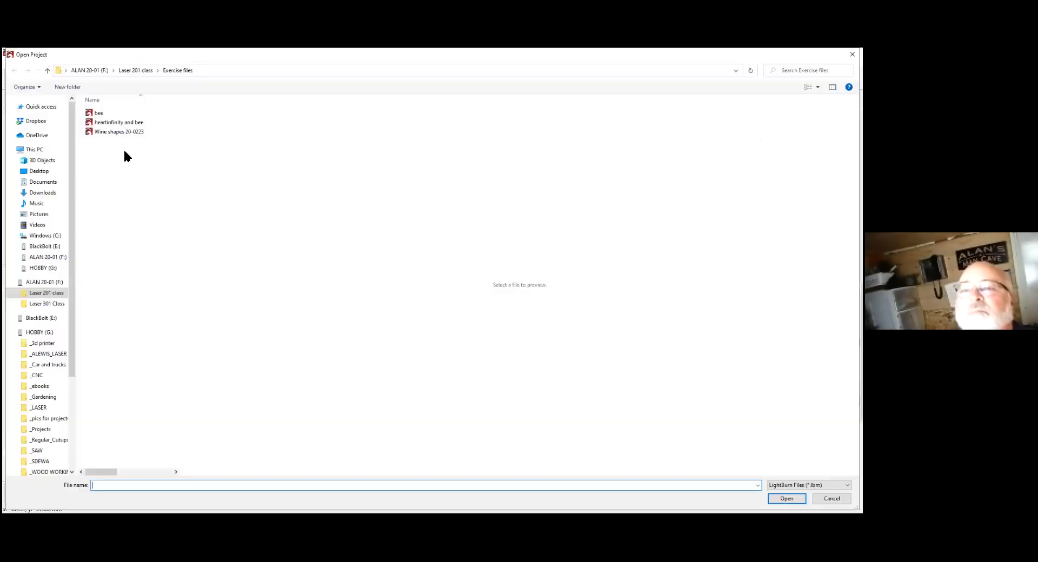
click(136, 70)
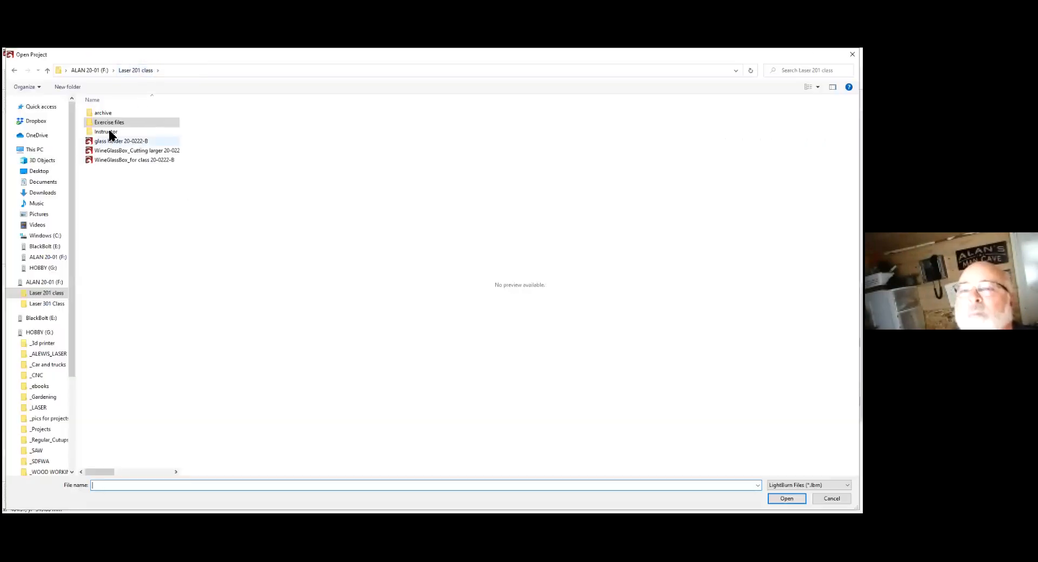
click(109, 133)
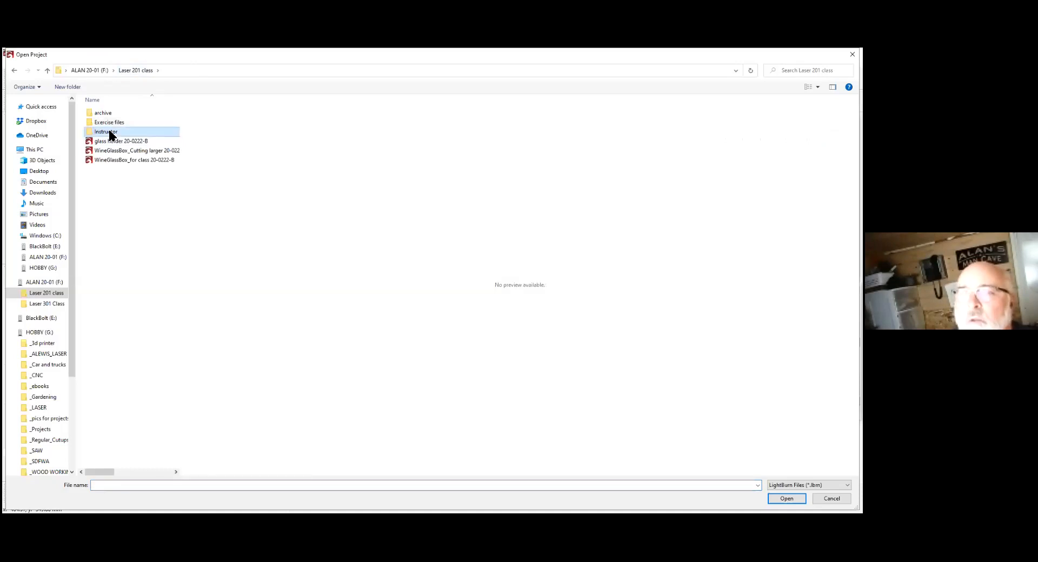
double_click(110, 132)
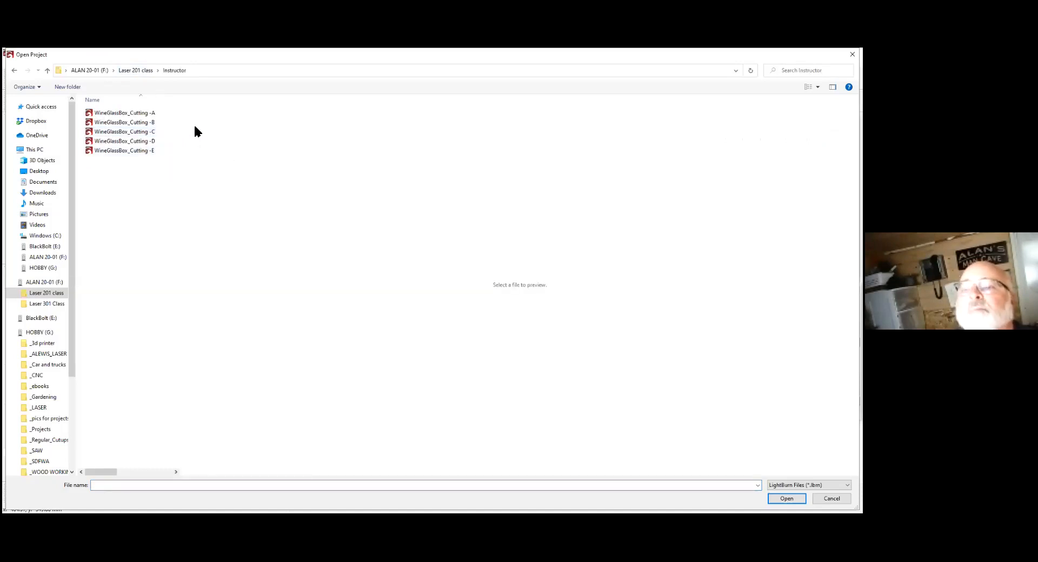
double_click(127, 113)
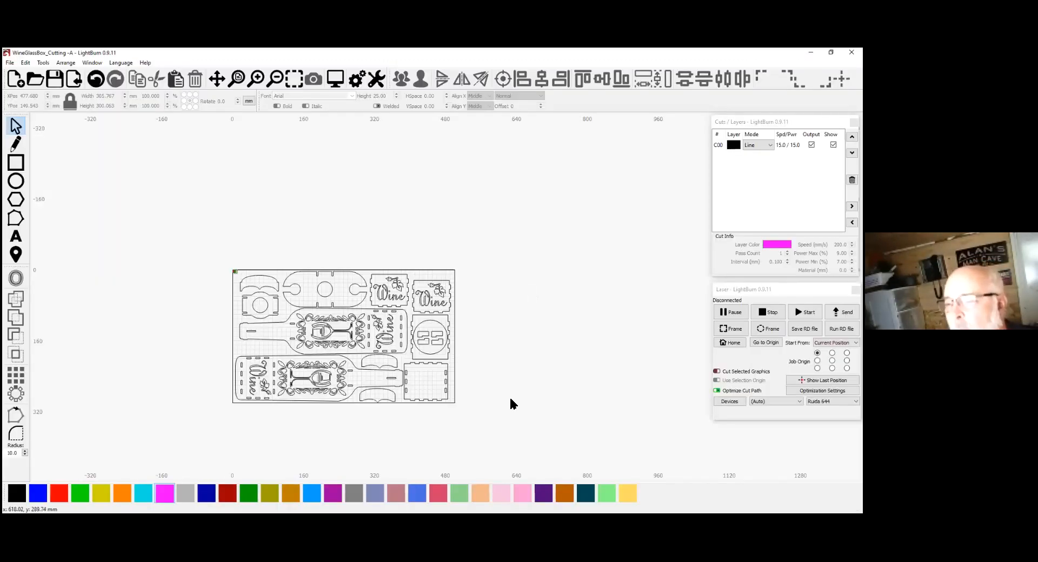
click(295, 79)
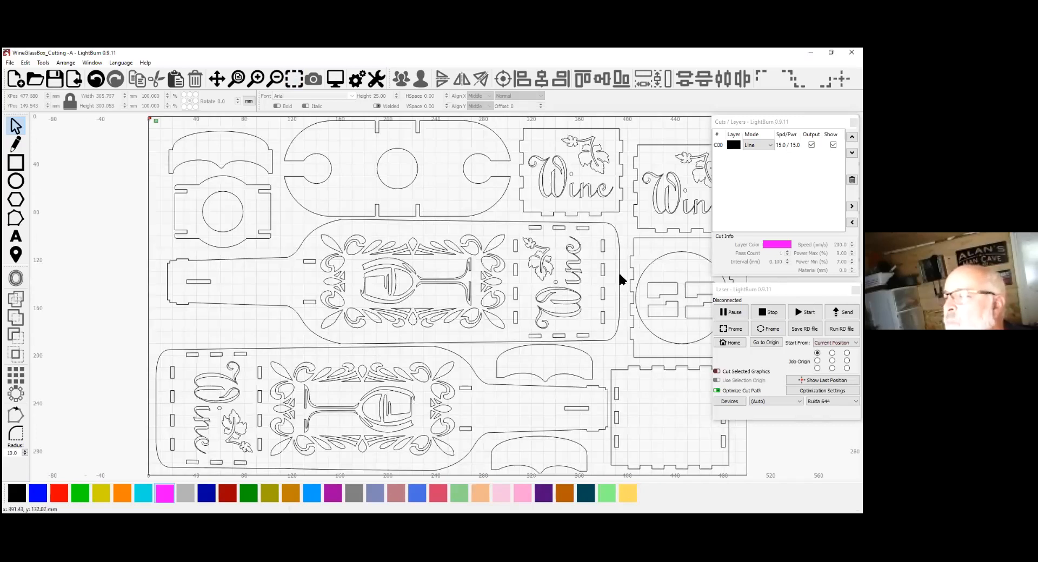
drag(625, 276, 554, 279)
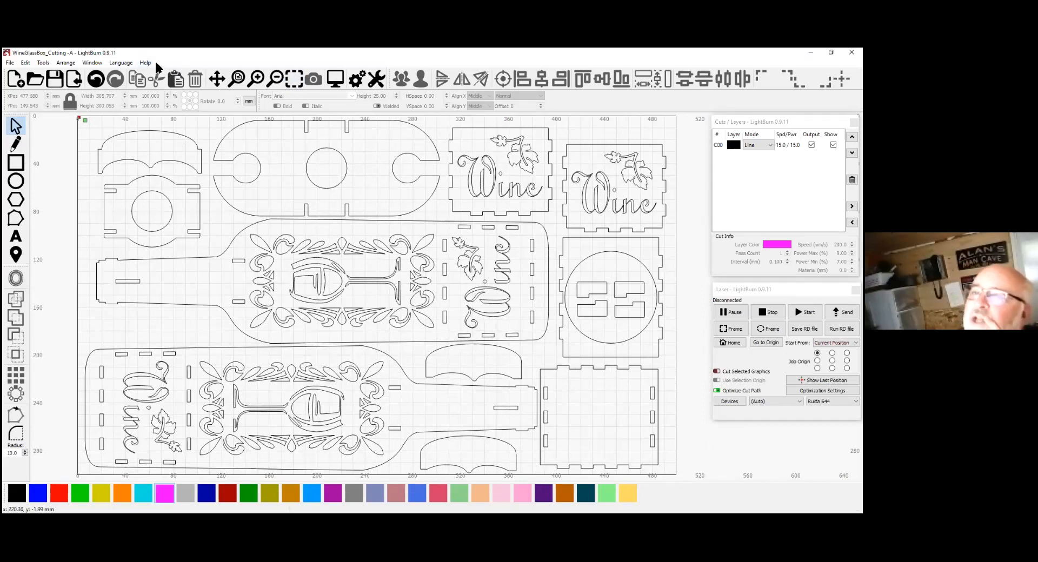
Review the mouse and keyboard shortcuts listed in Quick Help and Notes.
click(146, 63)
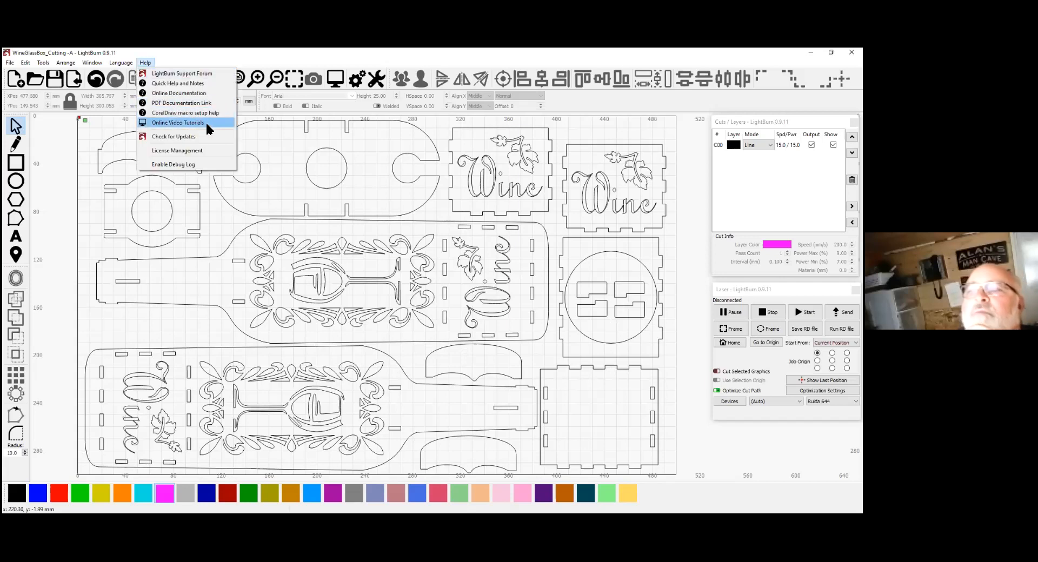
click(185, 85)
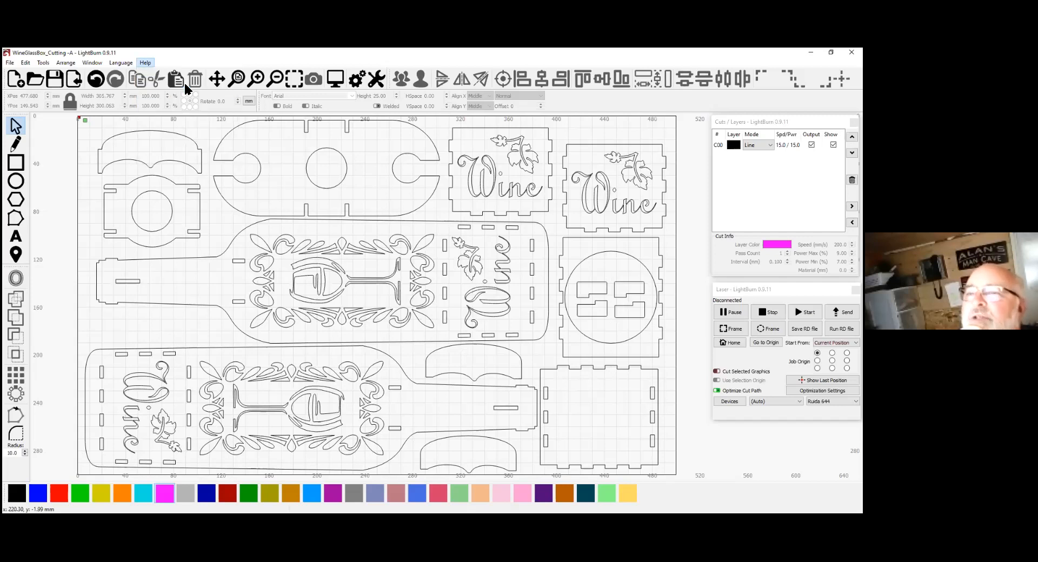
scroll(457, 242, down, 1)
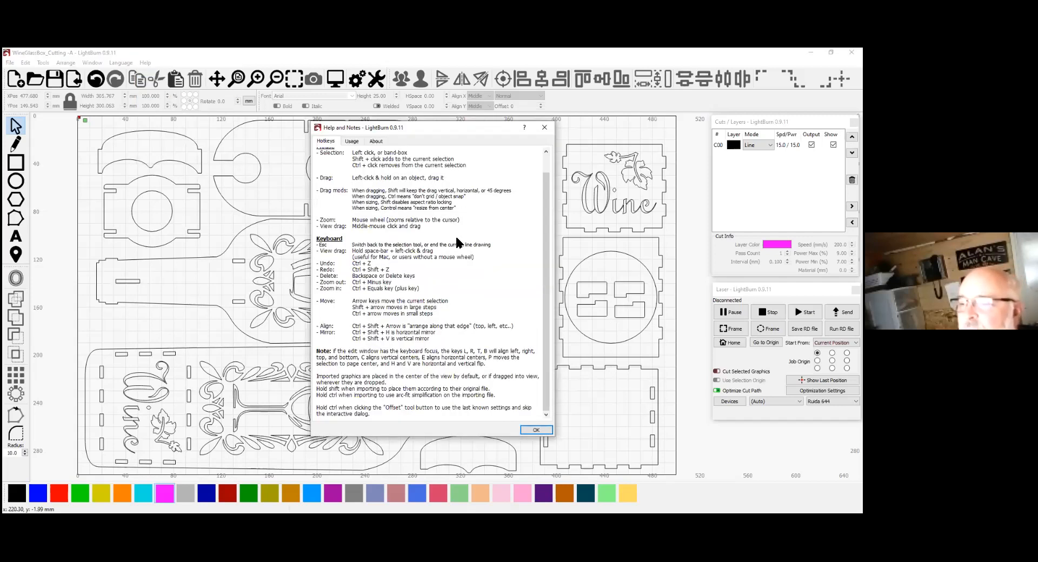
scroll(457, 242, up, 1)
scroll(420, 222, down, 1)
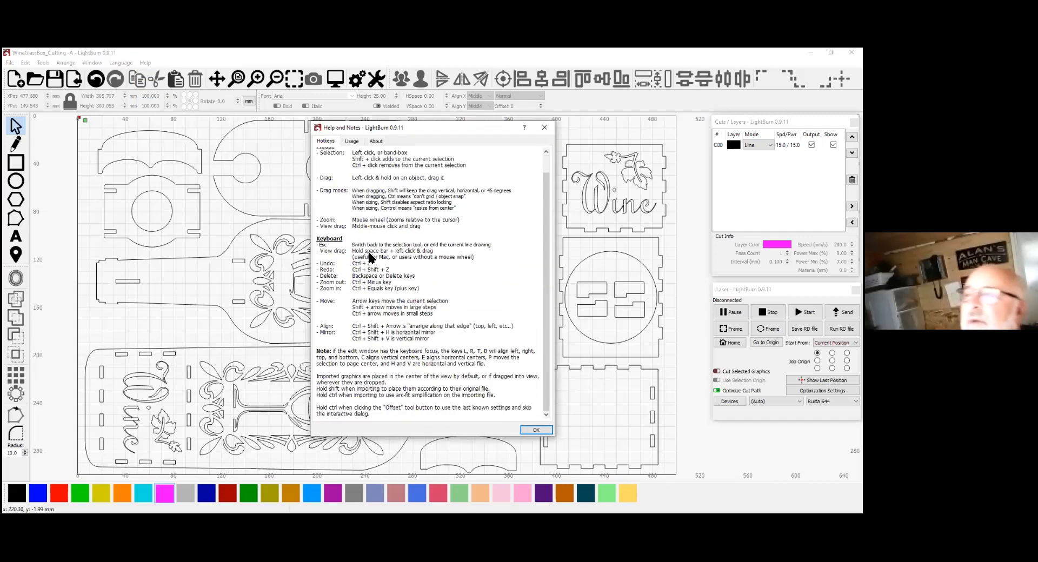
scroll(472, 232, up, 1)
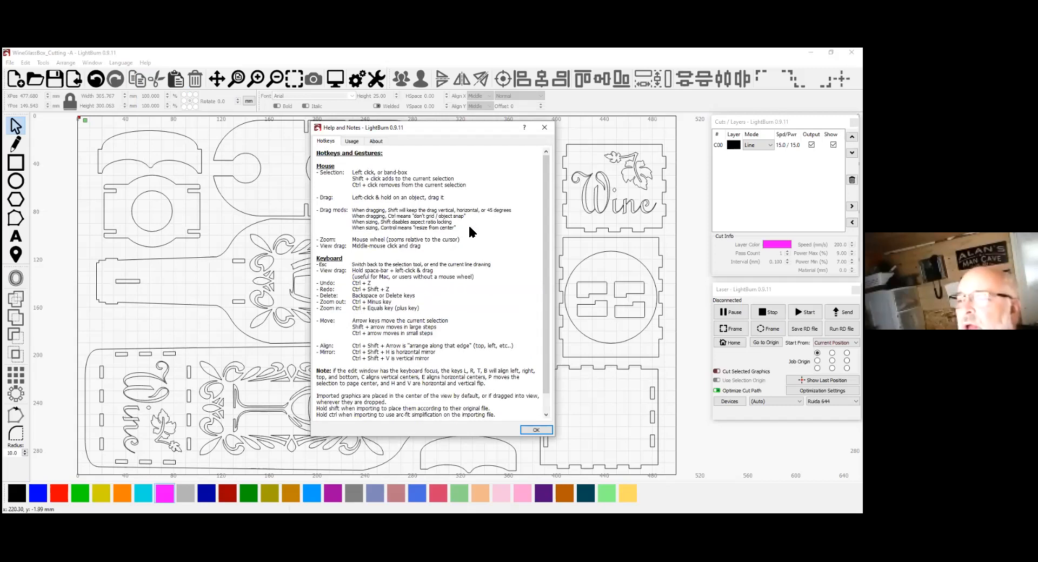
click(538, 431)
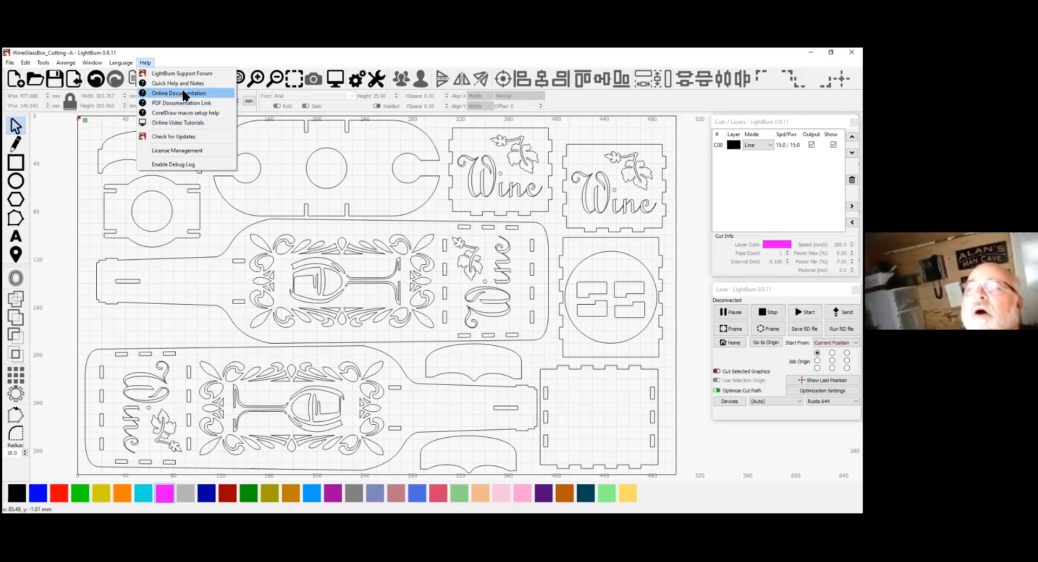
Open the online documentation for reference and return to the wine glass box layout.
click(184, 94)
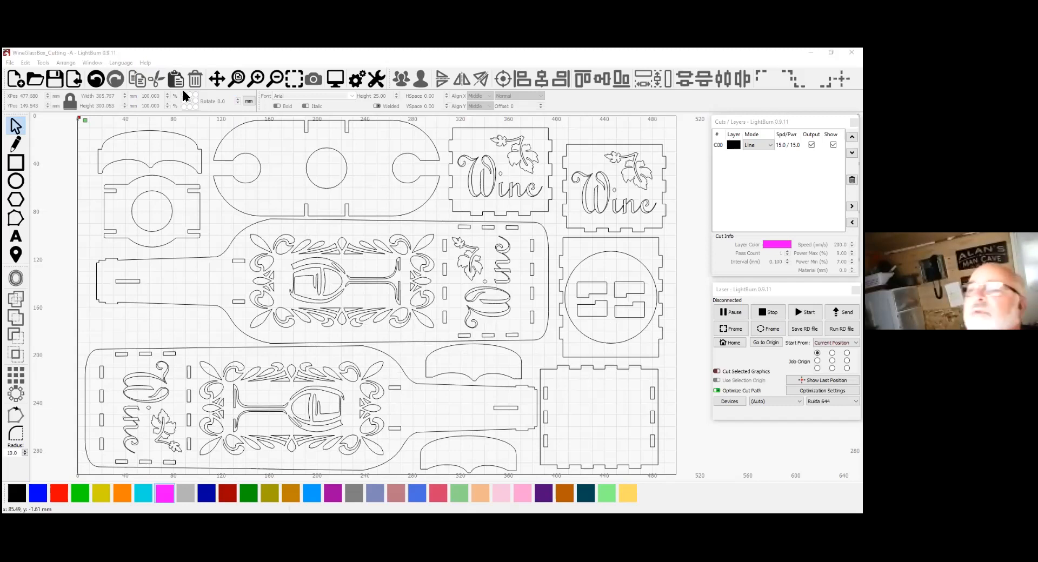
click(183, 95)
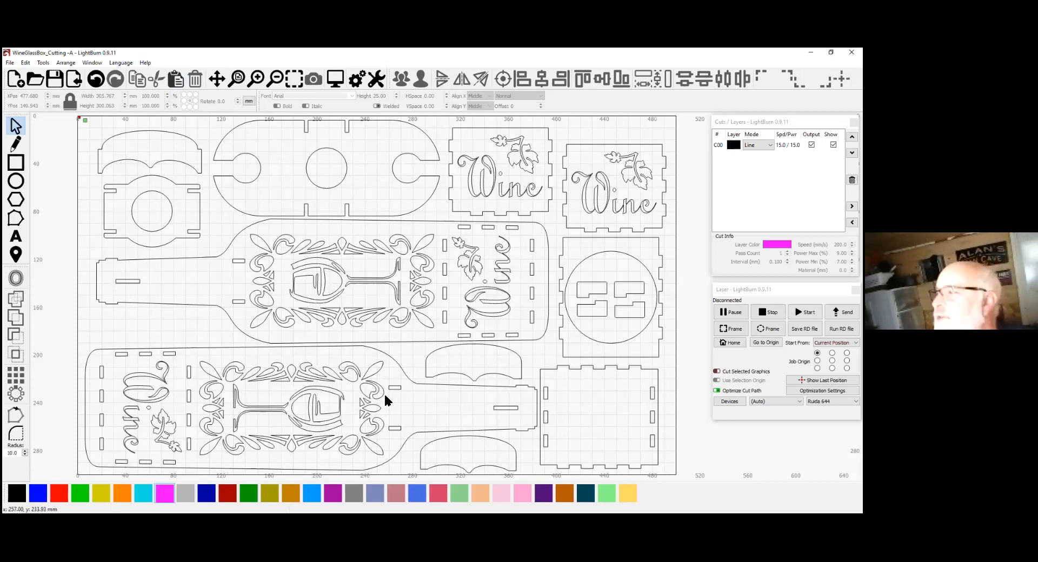
click(789, 145)
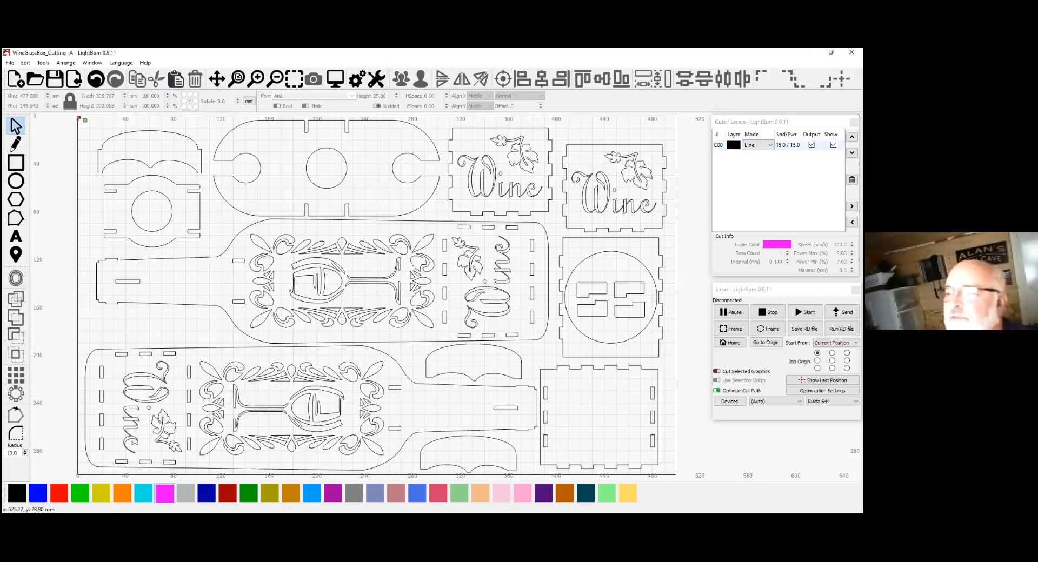
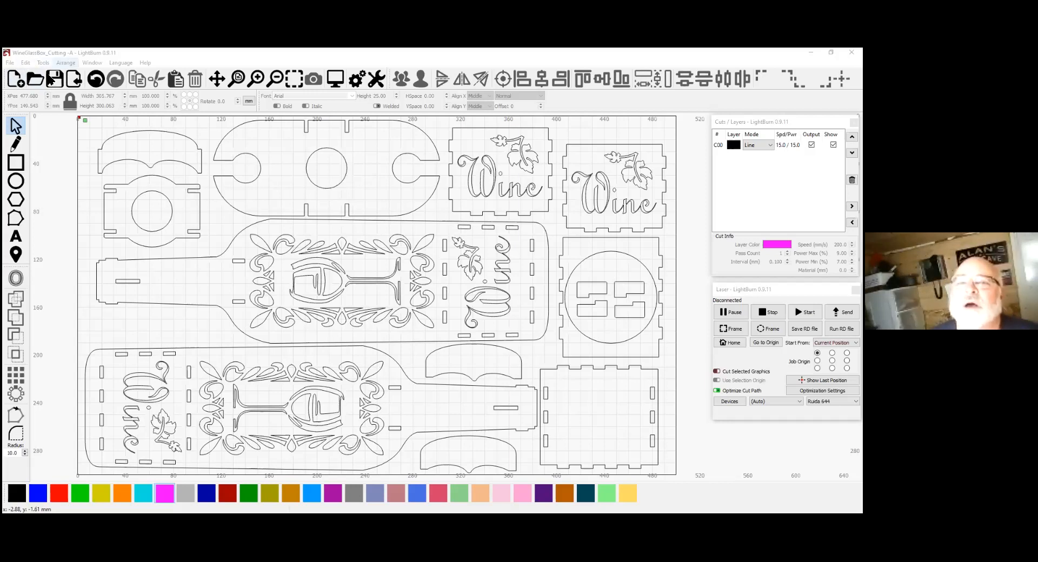
Reopen the project WineGlassBox_Cutting -A and preview the all-line cutting job with its estimated time.
click(16, 80)
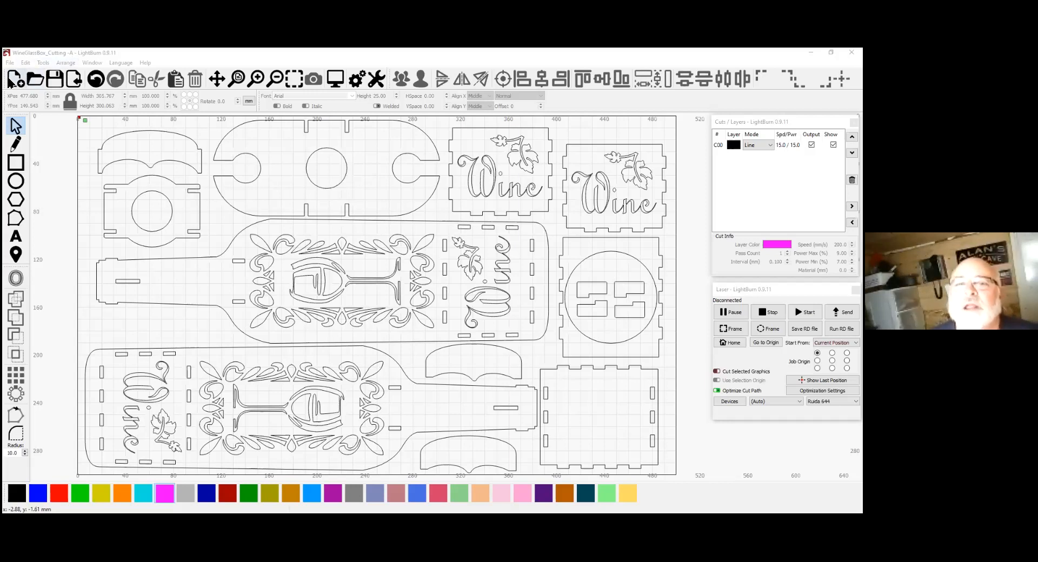
click(35, 81)
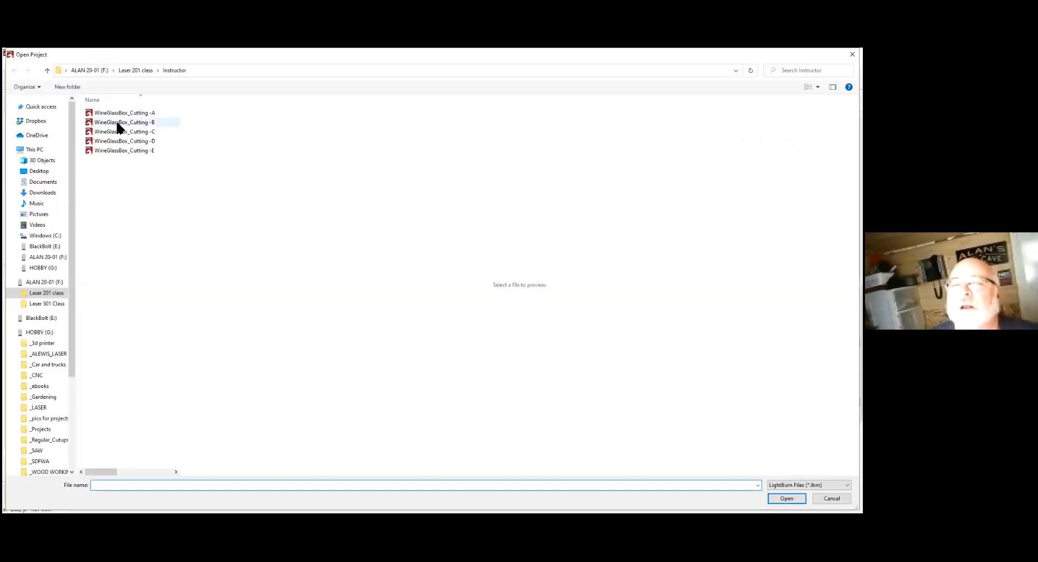
key(Escape)
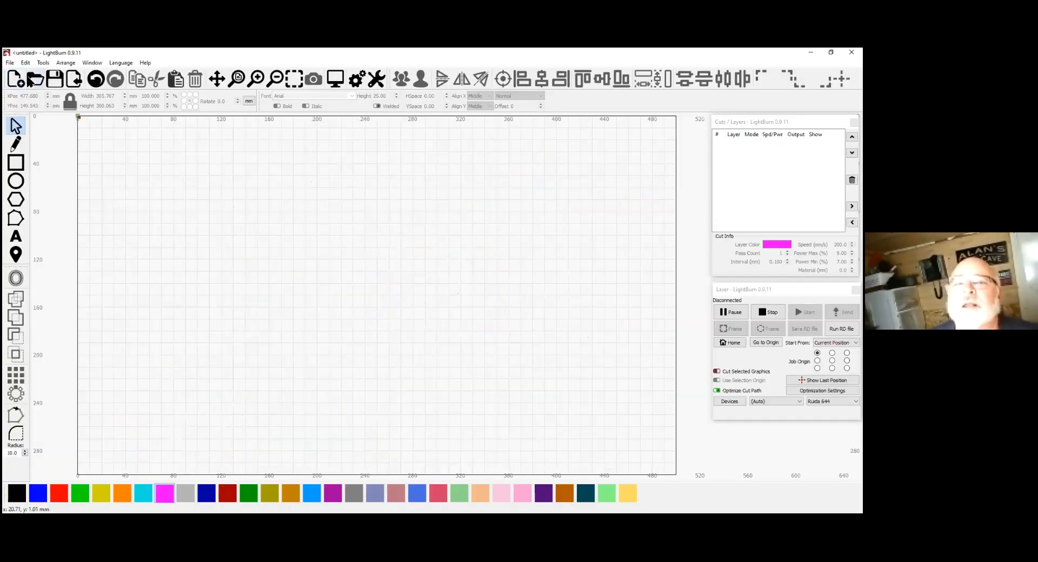
click(34, 81)
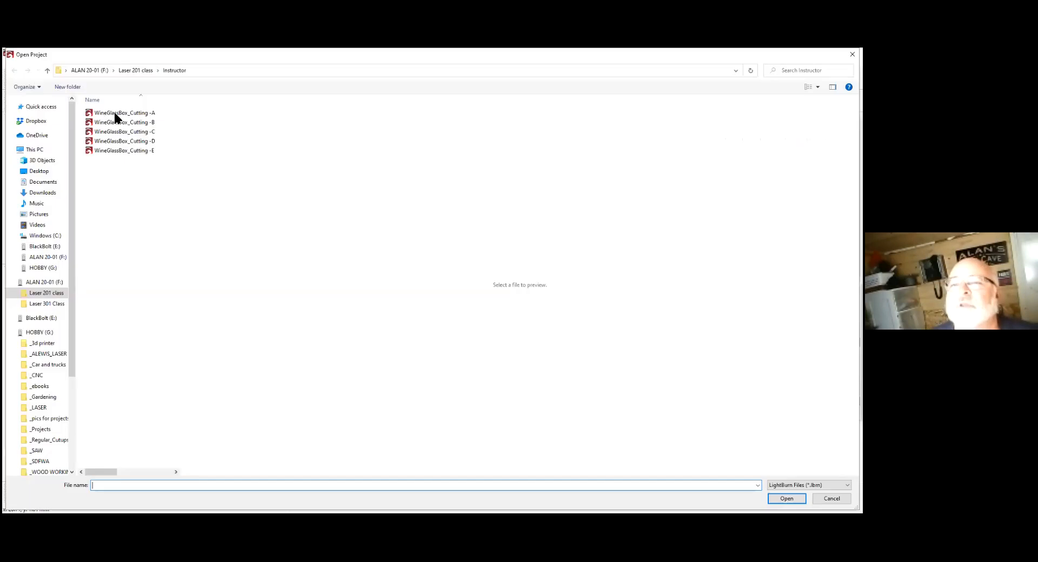
click(118, 112)
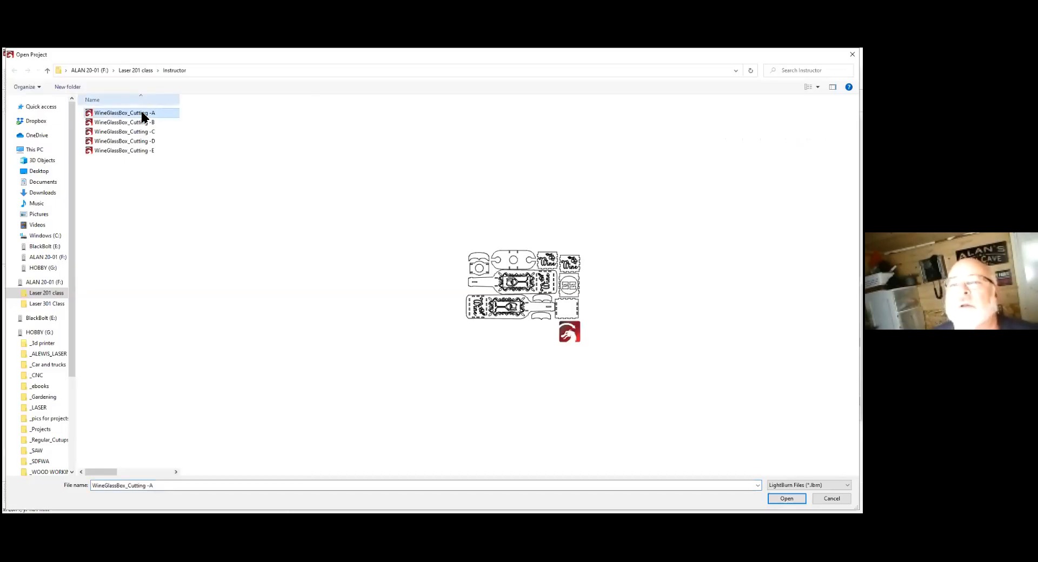
key(Return)
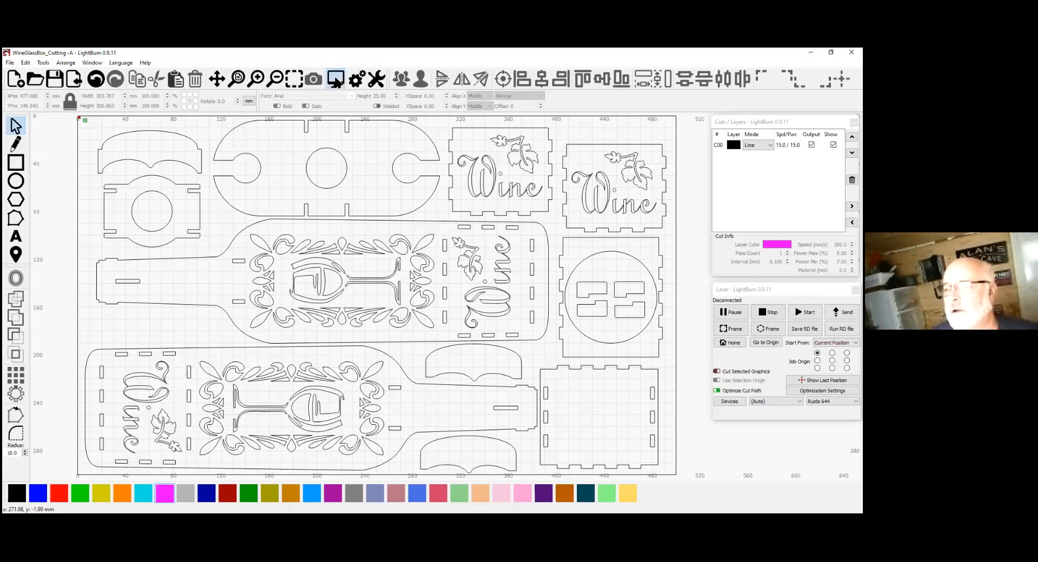
click(336, 80)
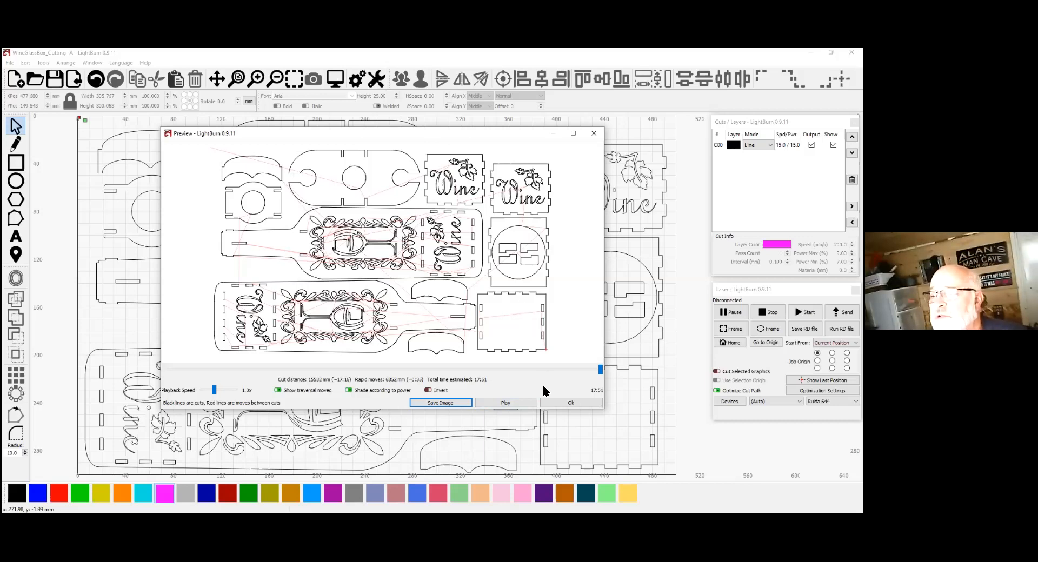
click(572, 404)
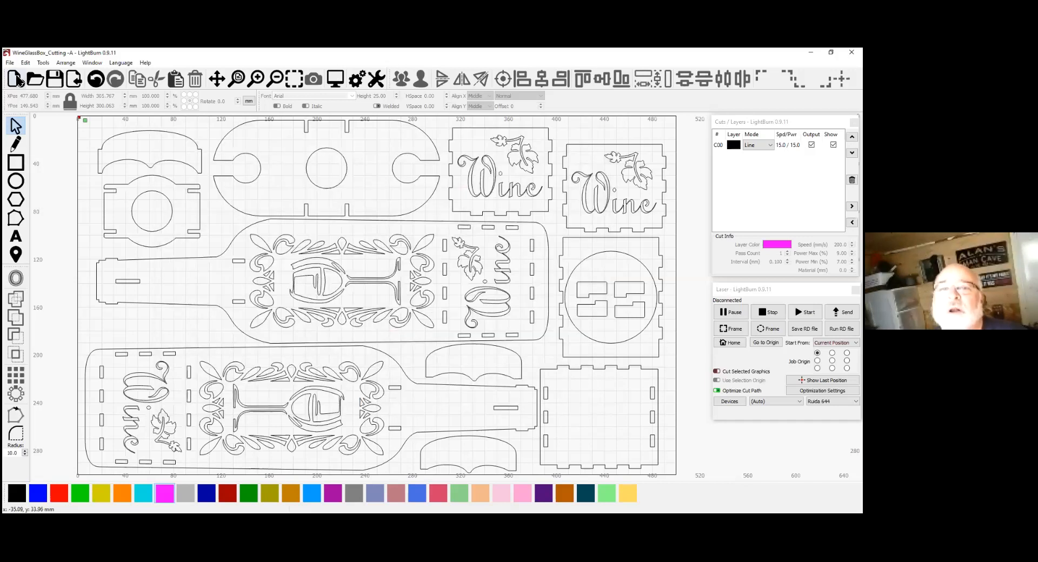
Replace the layout with the project WineGlassBox_Cutting -B and preview its fill and line job.
click(17, 81)
click(34, 78)
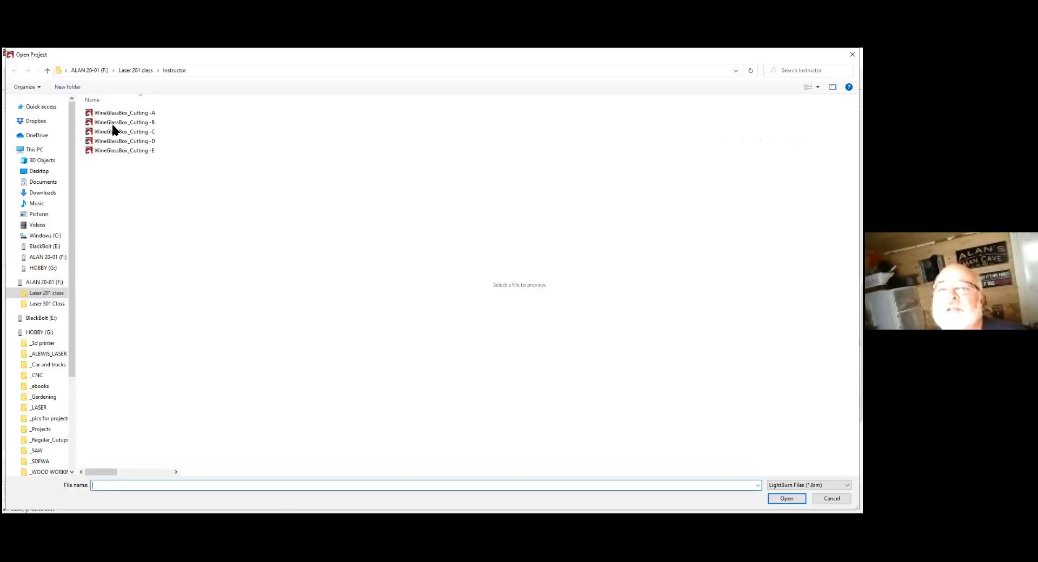
click(112, 123)
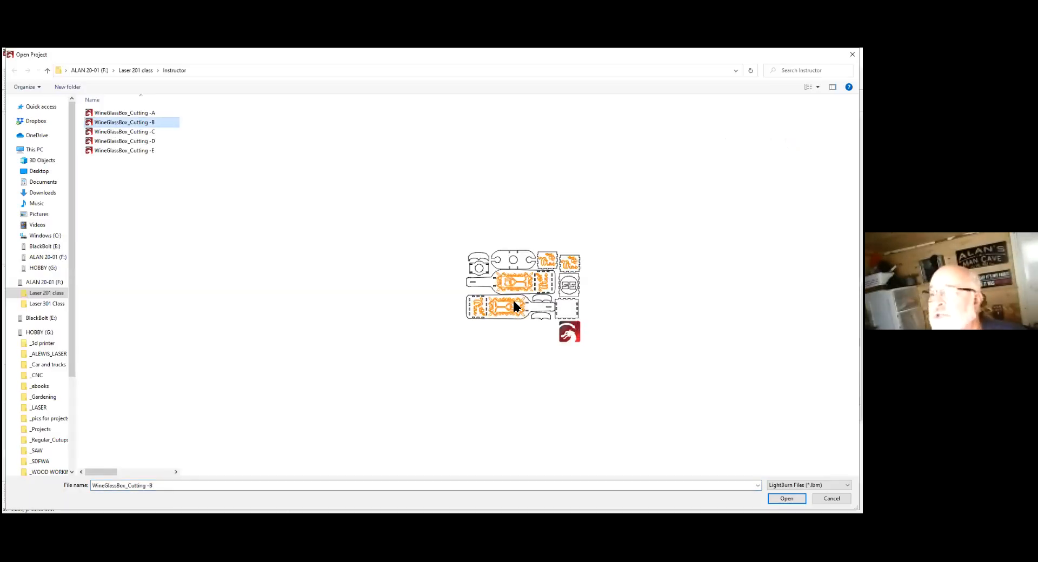
key(Return)
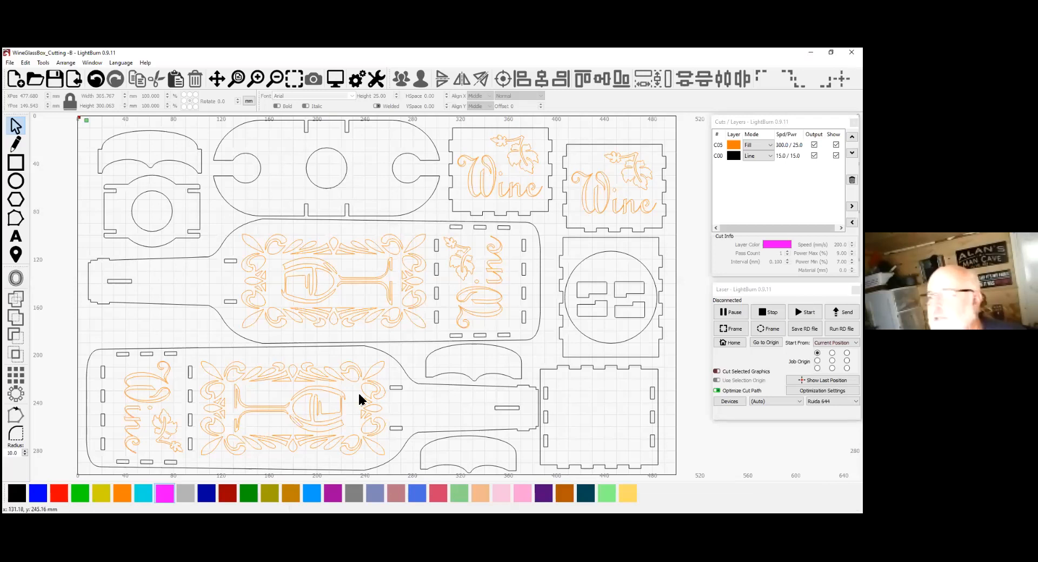
click(334, 79)
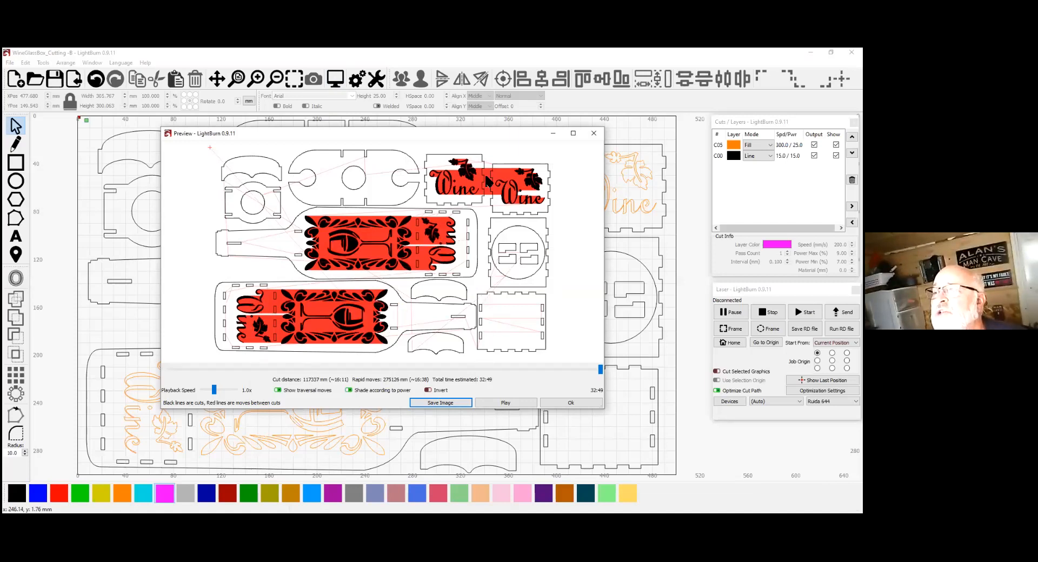
click(554, 402)
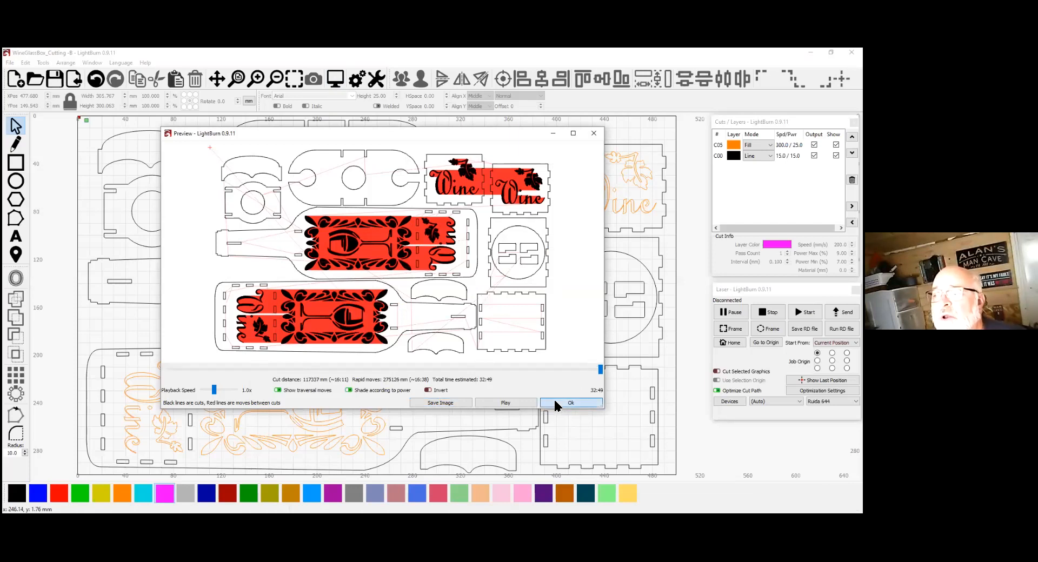
Replace the layout with the project WineGlassBox_Cutting -C and preview its job to check the estimated time.
click(16, 81)
click(35, 80)
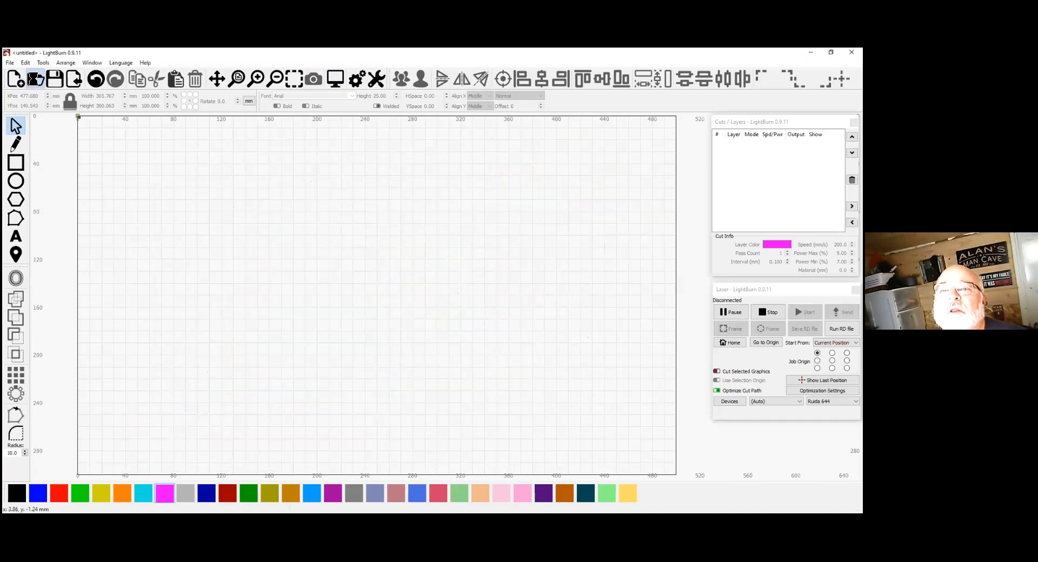
click(122, 133)
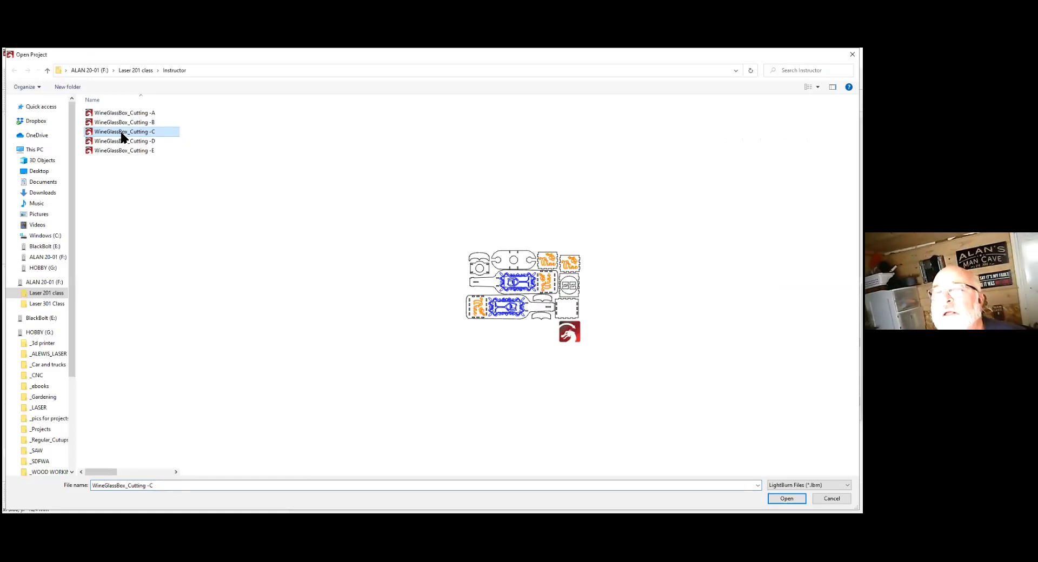
click(809, 485)
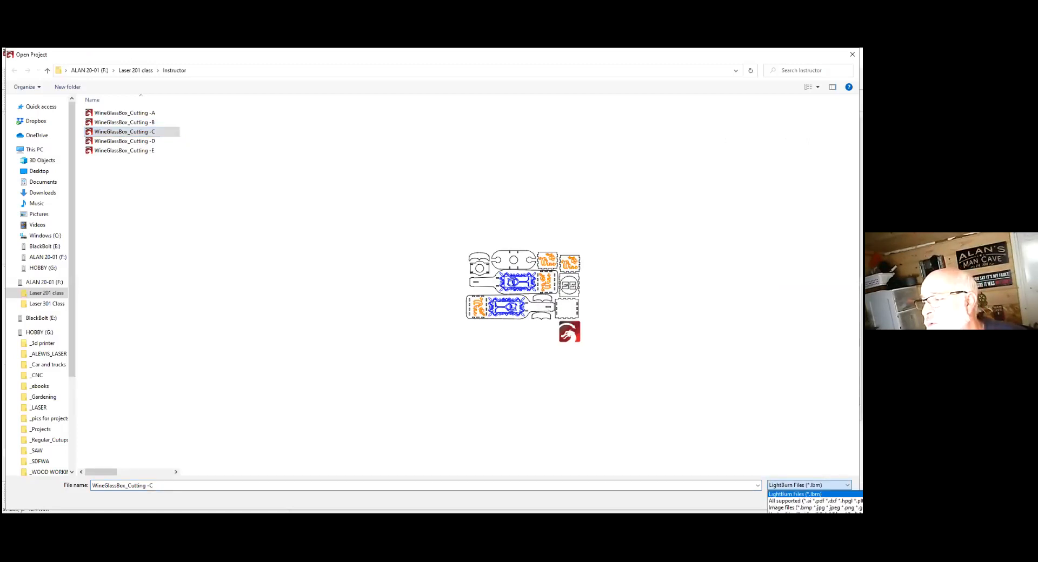
click(808, 486)
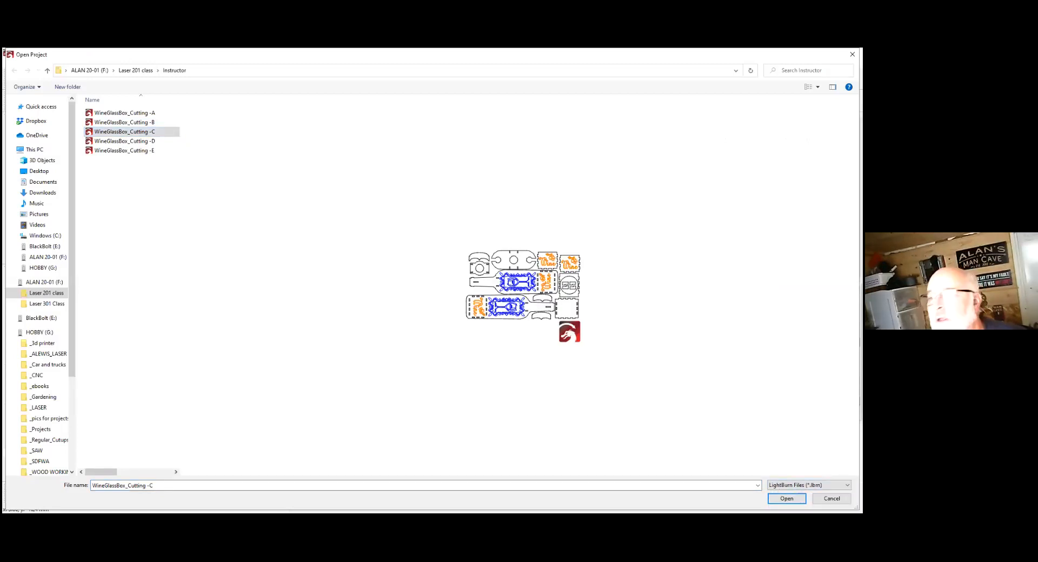
key(Return)
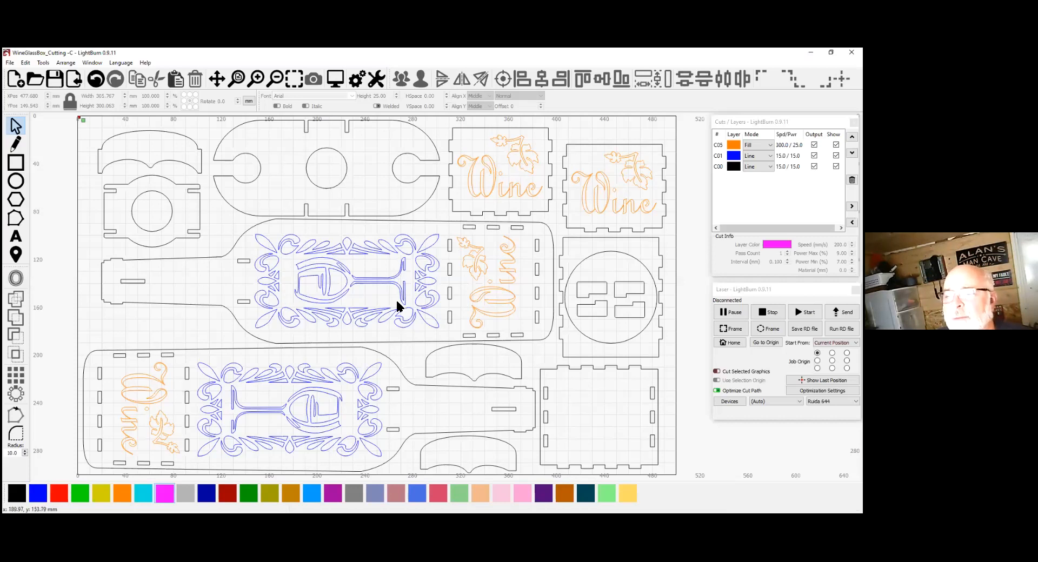
click(337, 80)
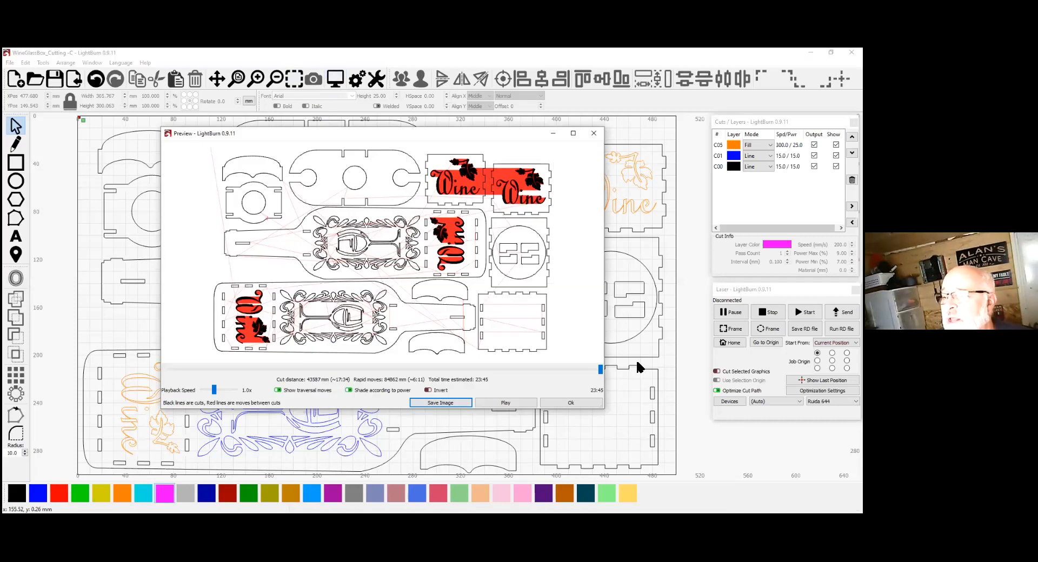
click(572, 404)
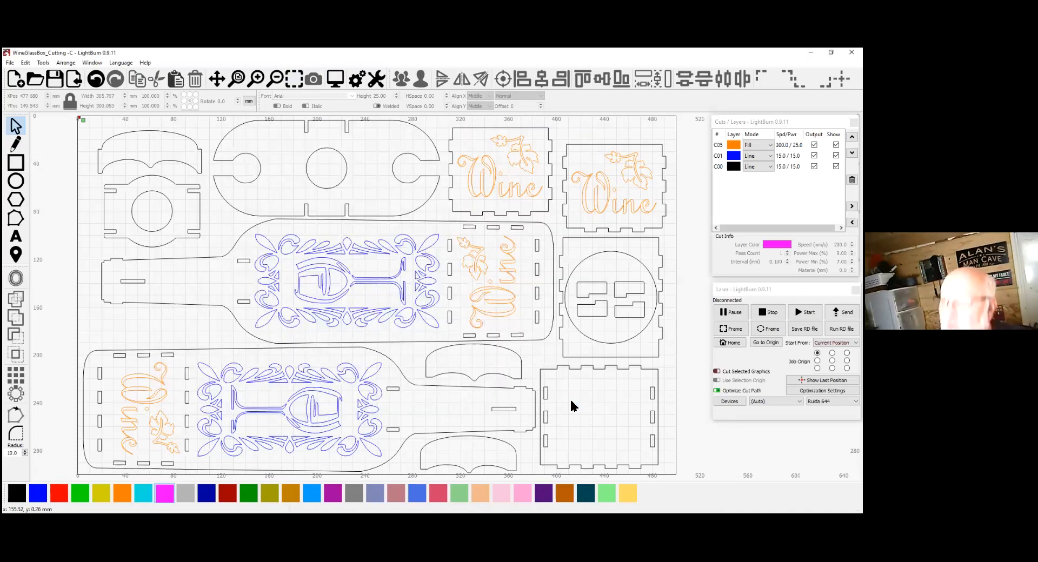
Replace the layout with the project WineGlassBox_Cutting -D and preview its four-layer job.
click(23, 81)
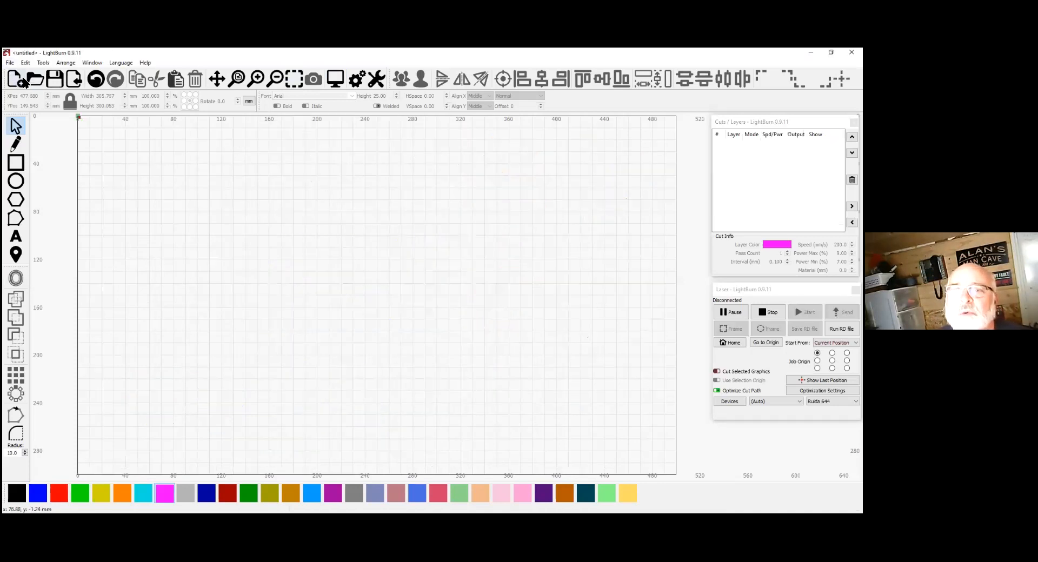
click(37, 78)
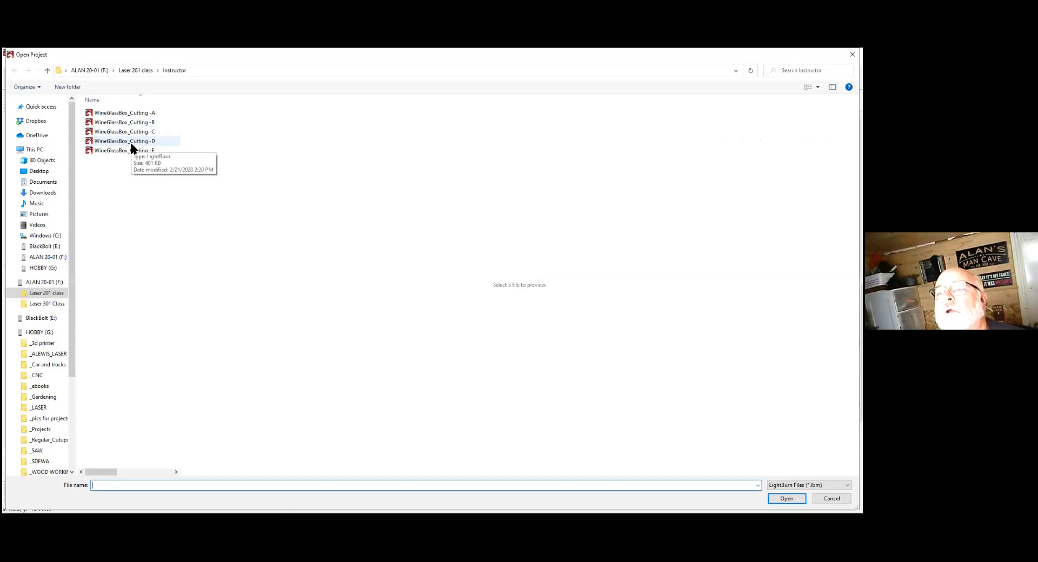
click(131, 142)
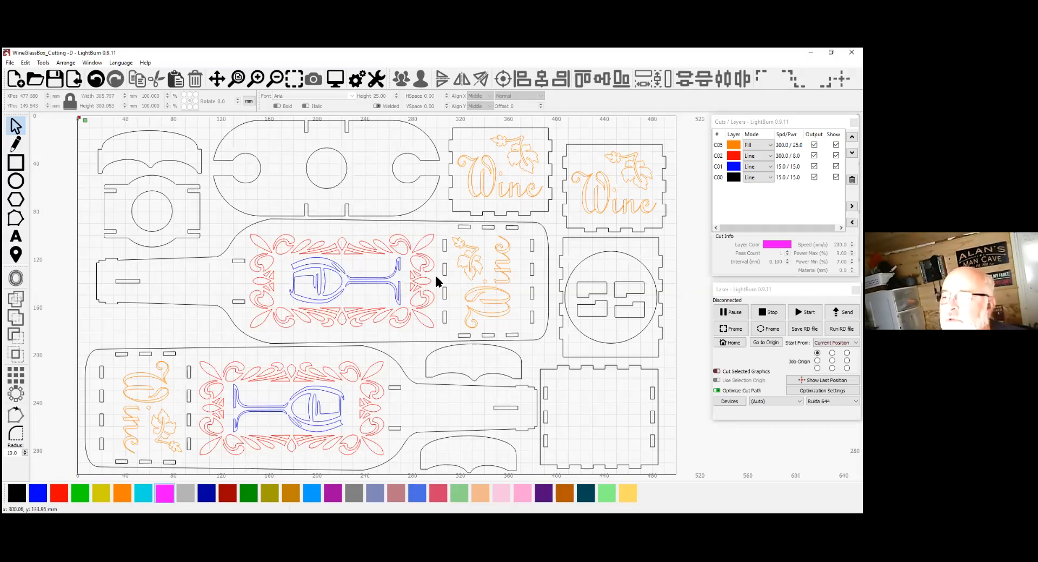
click(334, 79)
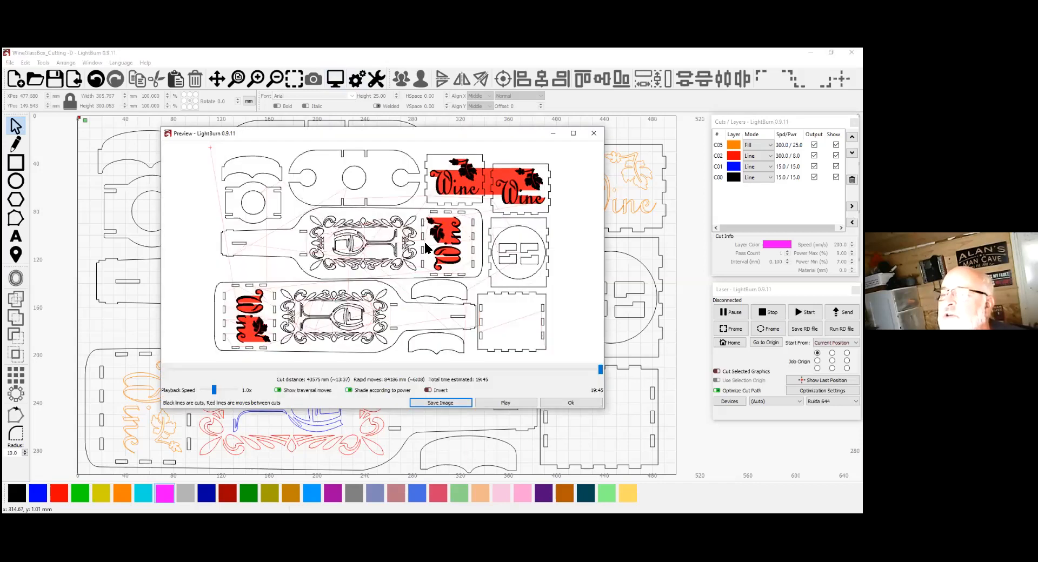
click(573, 404)
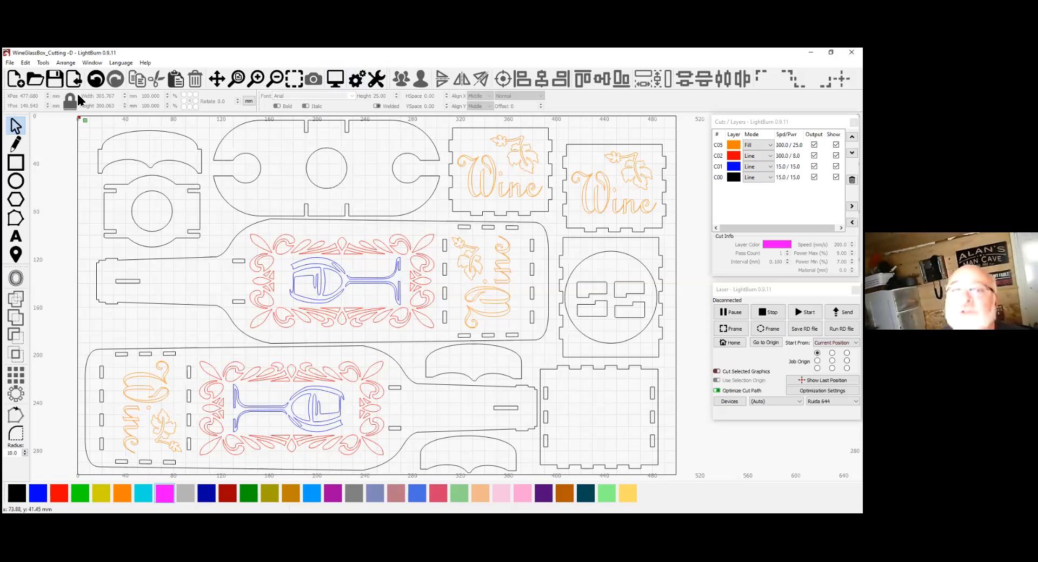
Replace the layout with the undecorated box project WineGlassBox_Cutting -E, reloading it once from a blank project.
click(15, 80)
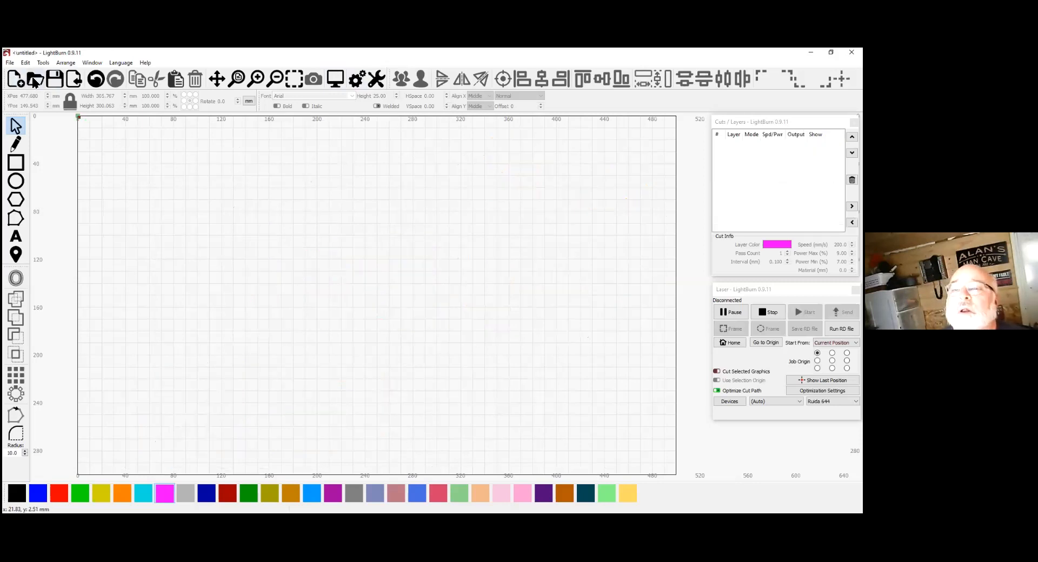
click(35, 80)
double_click(116, 151)
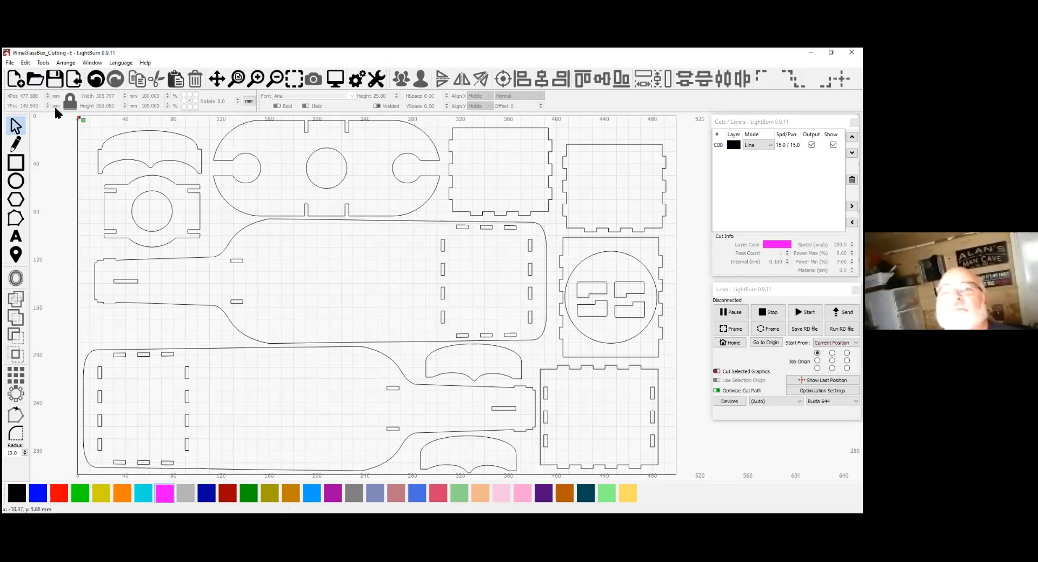
click(15, 81)
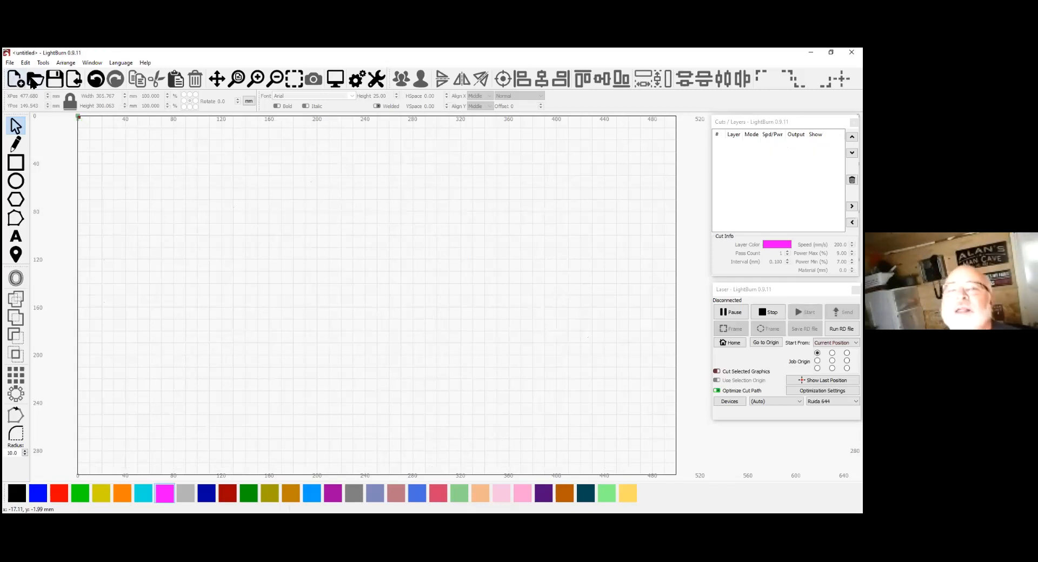
click(38, 80)
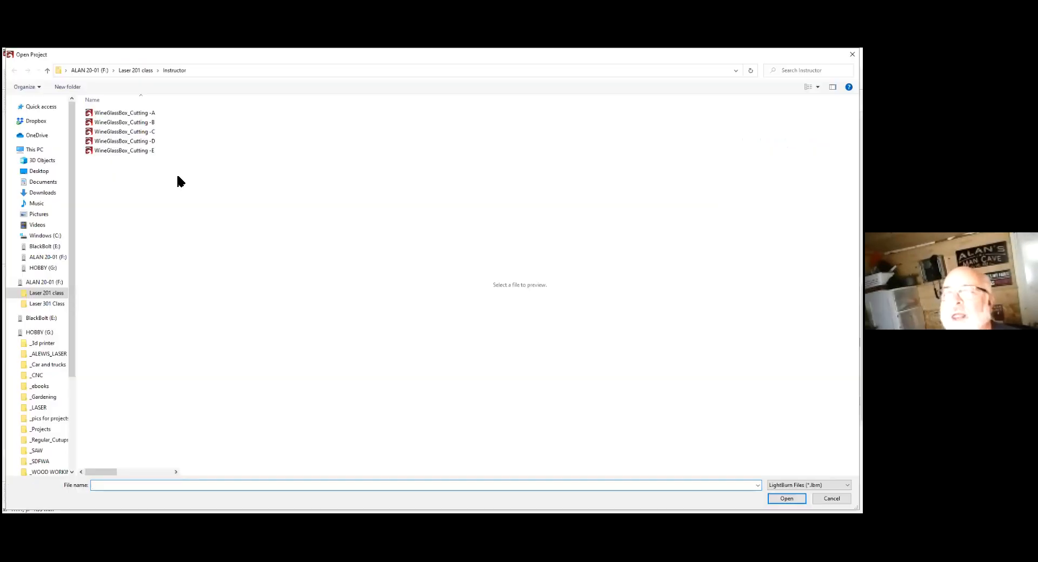
click(131, 152)
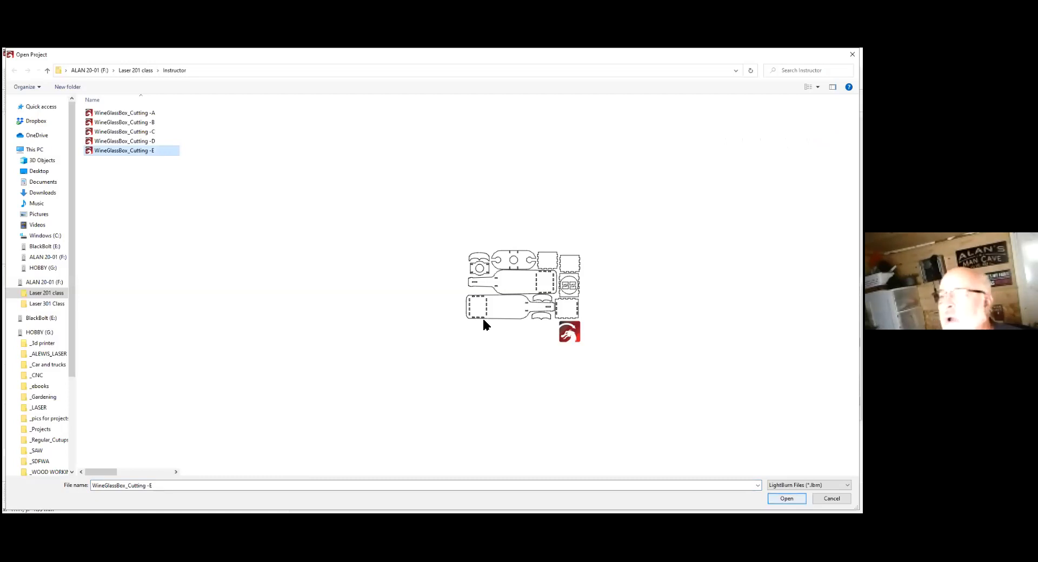
key(Return)
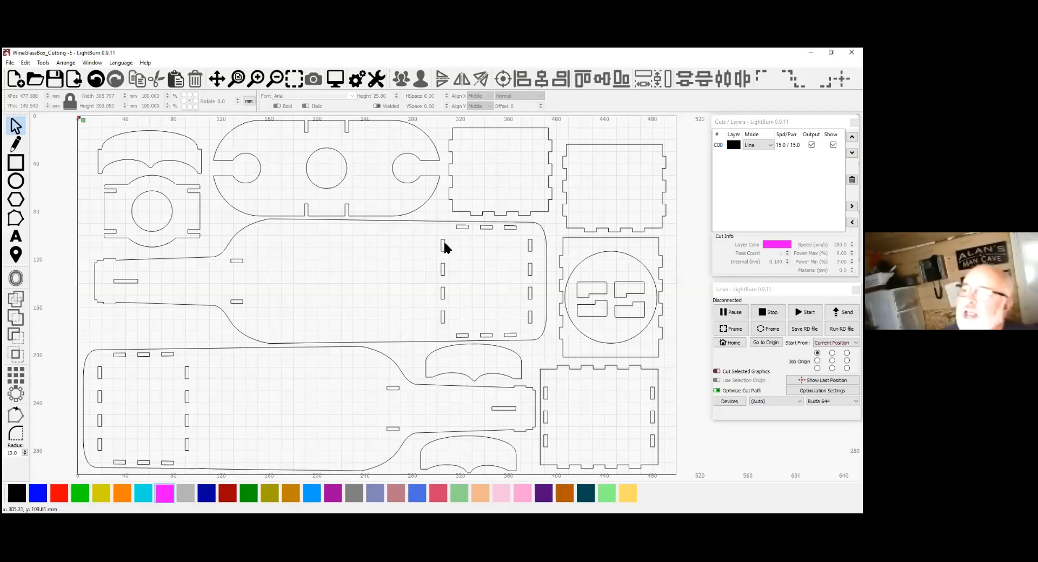
Select all the box parts together, and change the selection to only the square panel with the large circle.
scroll(482, 252, down, 2)
drag(686, 377, 432, 262)
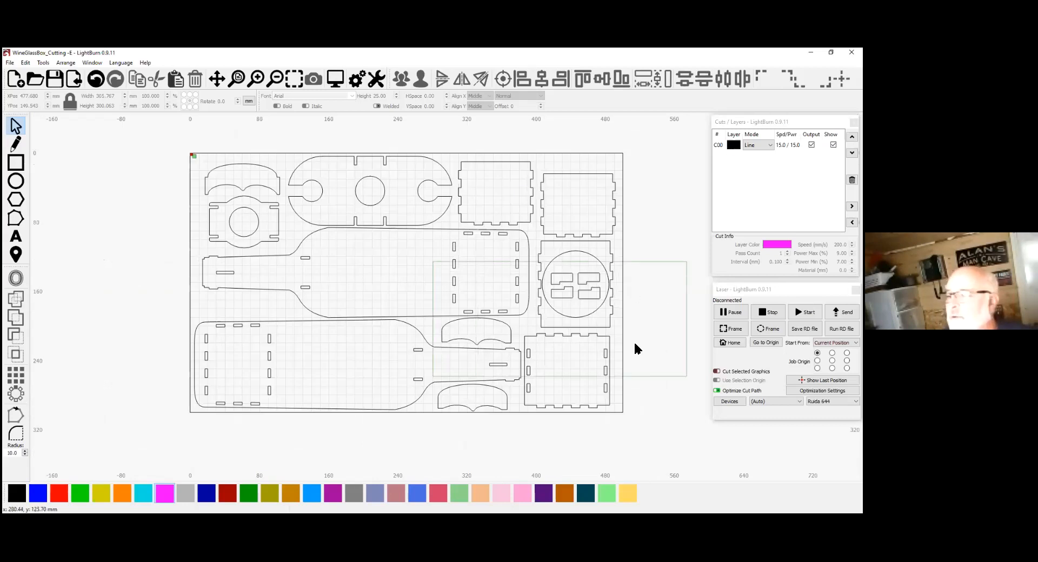
drag(675, 431, 123, 132)
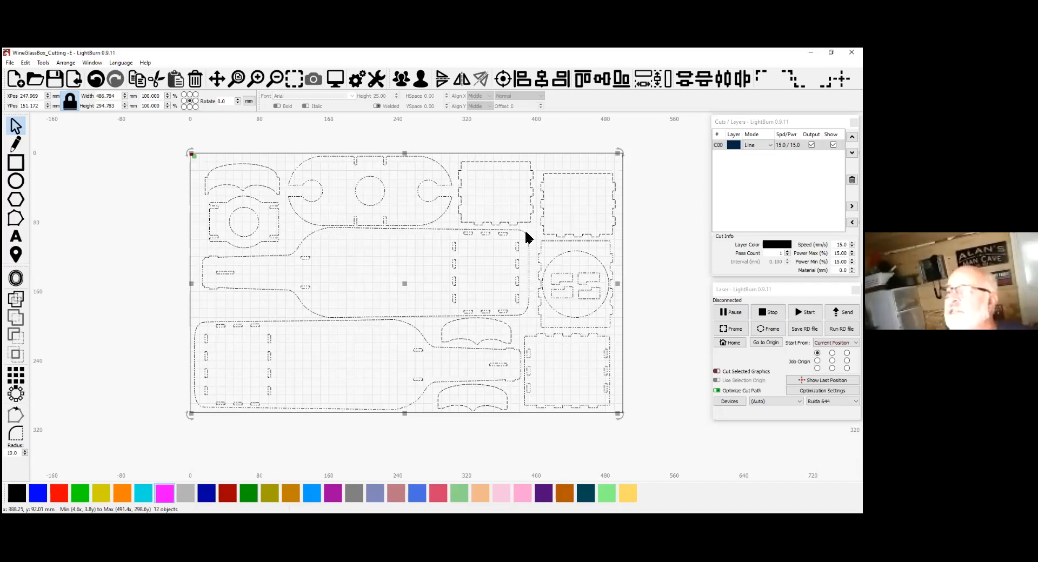
click(504, 238)
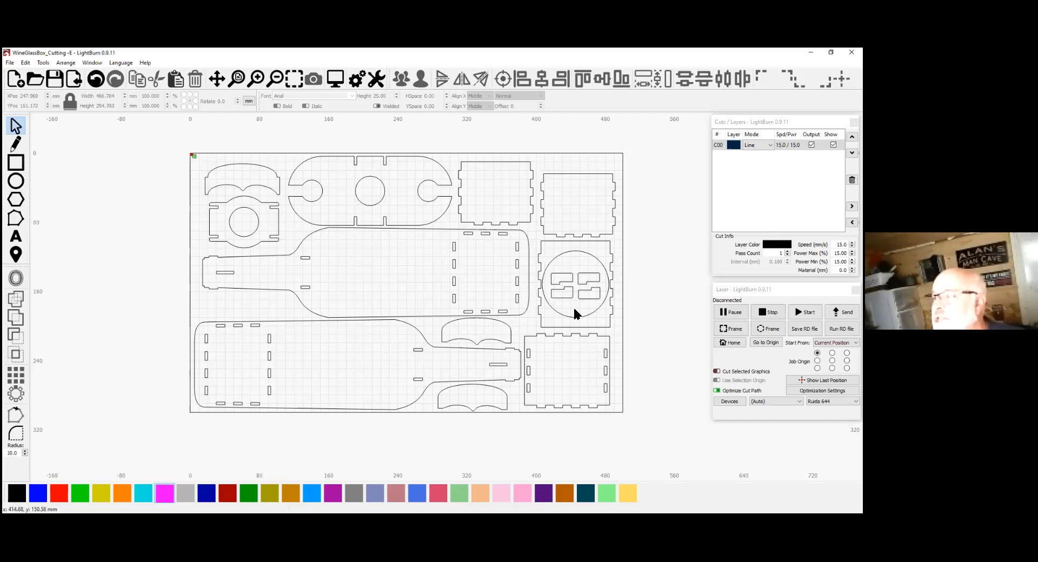
click(610, 292)
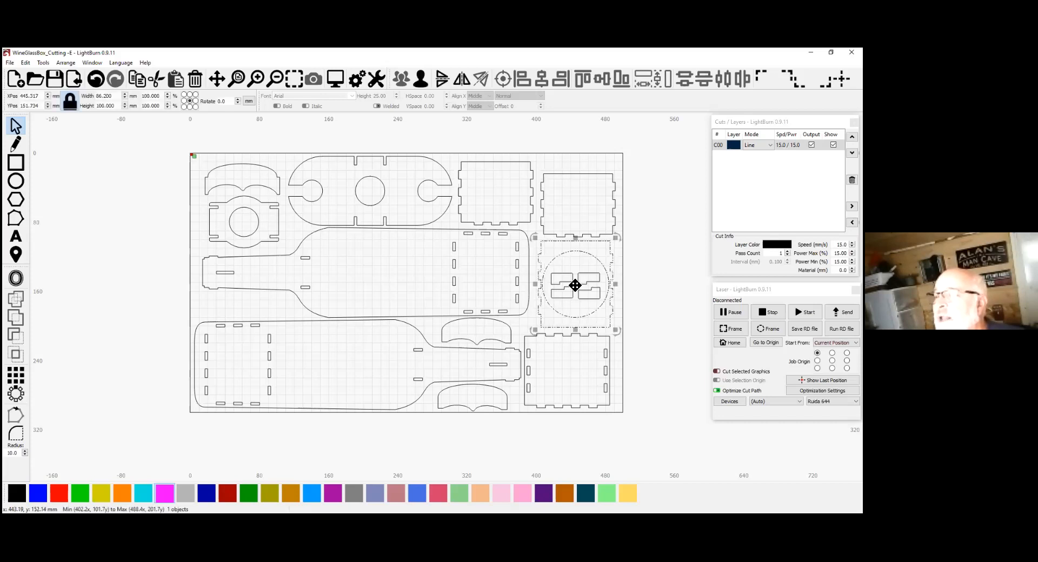
Move the square panel with the large circle out of the work area into the empty space beside it.
drag(575, 286, 661, 278)
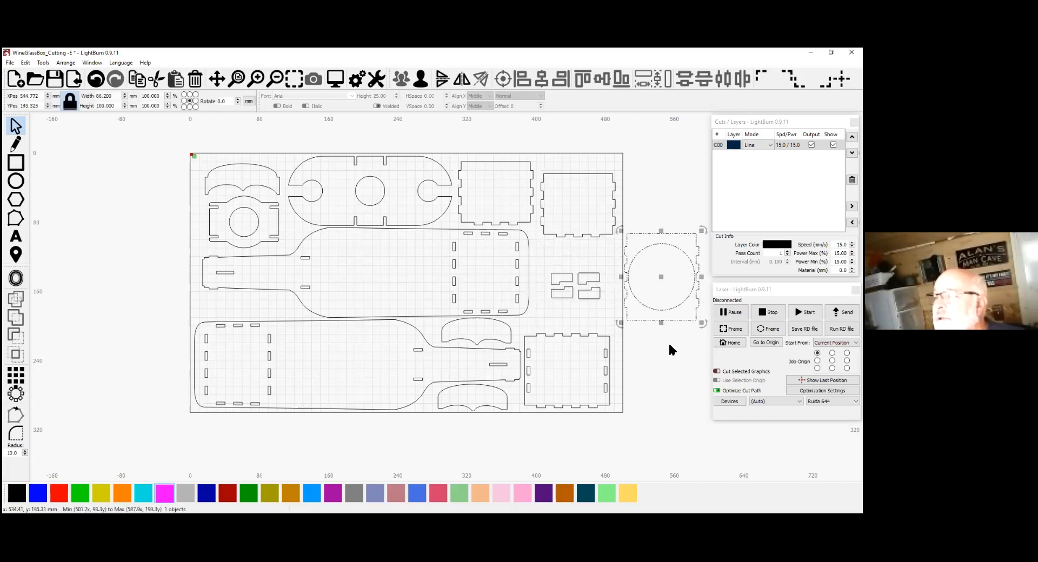
drag(696, 354, 438, 340)
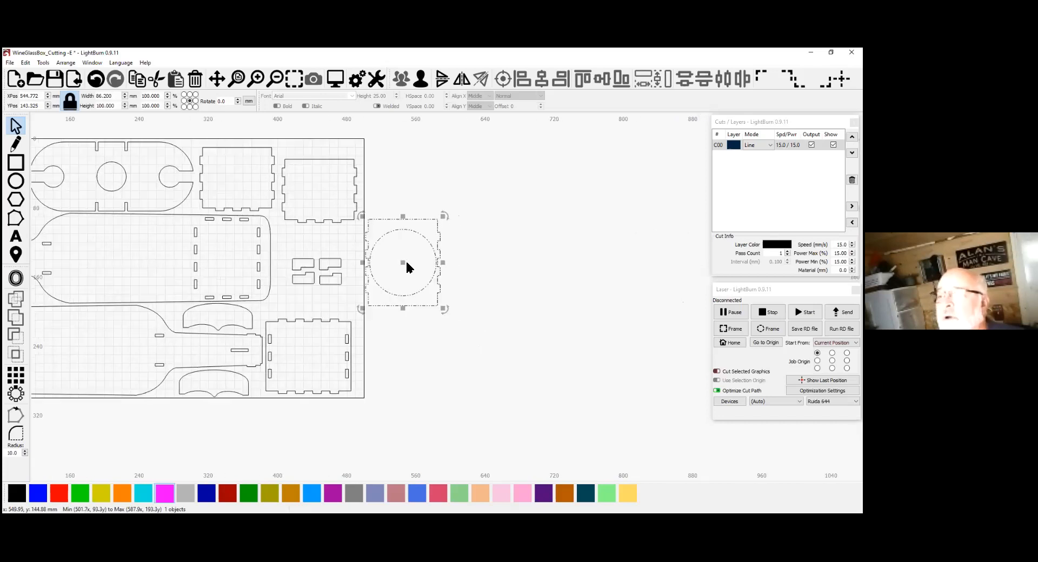
drag(402, 262, 447, 271)
click(524, 292)
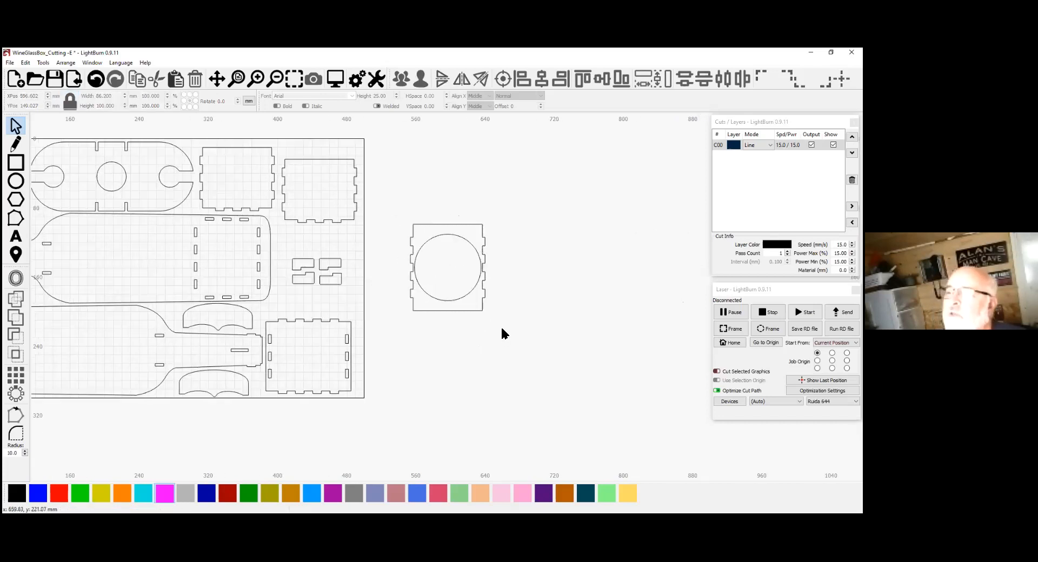
Ungroup the panel with the large circle and select only its circle to check the size.
click(463, 294)
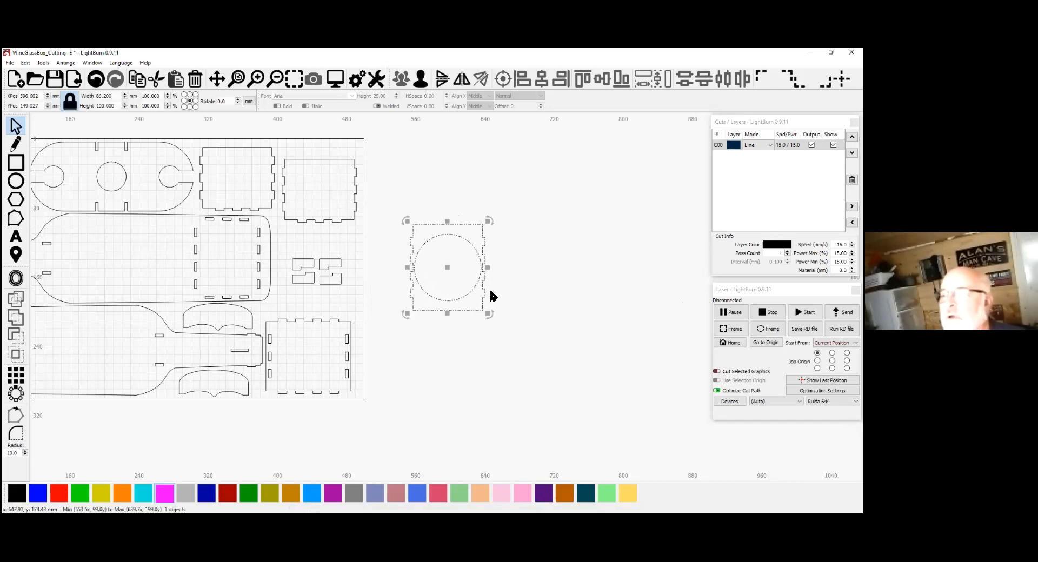
click(422, 81)
click(457, 158)
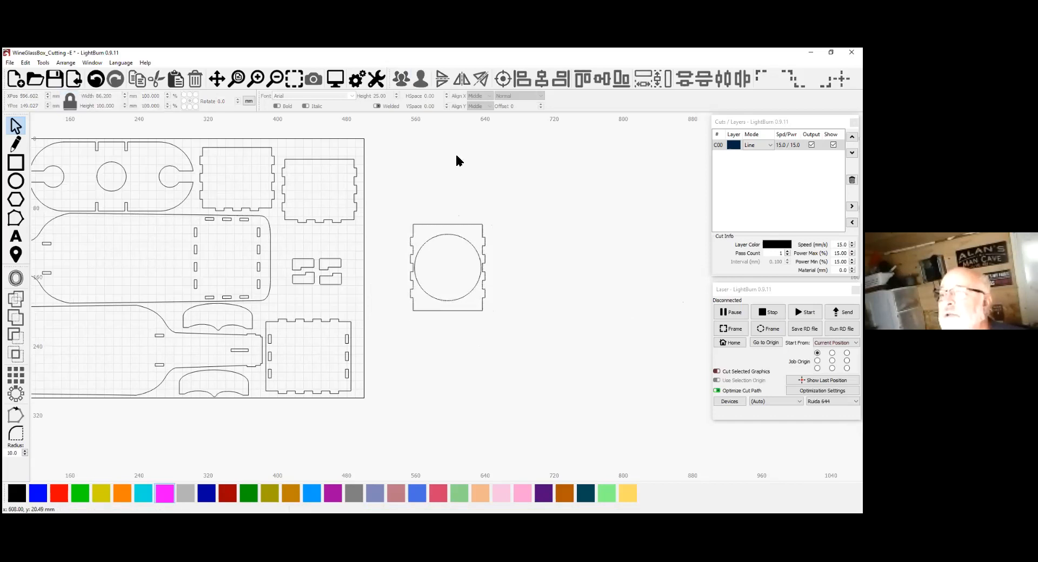
click(450, 234)
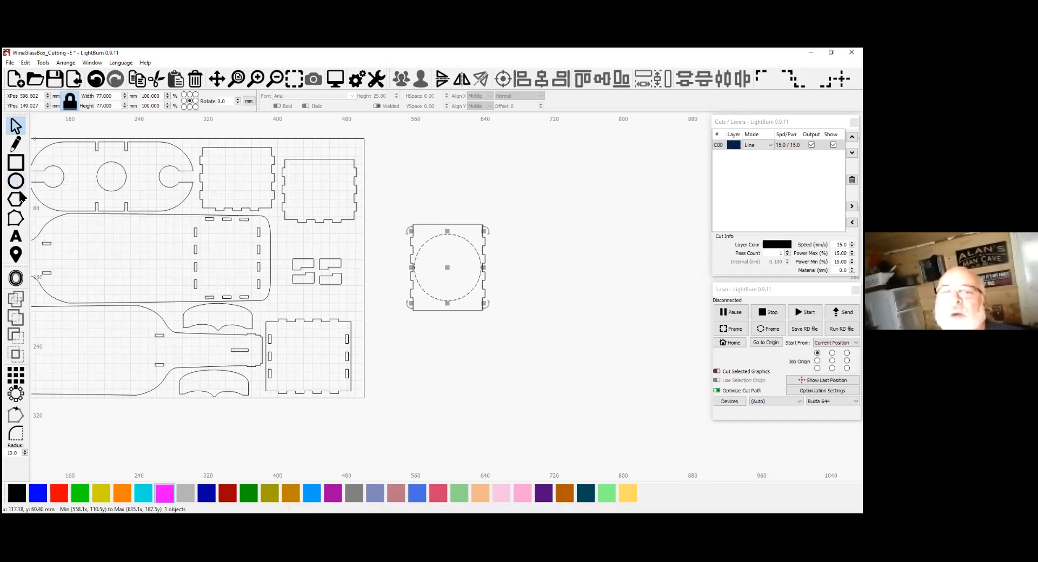
Draw a circle about 110 mm across beside the panel and set its width and height to 88 mm.
click(397, 204)
click(16, 182)
drag(498, 176, 577, 271)
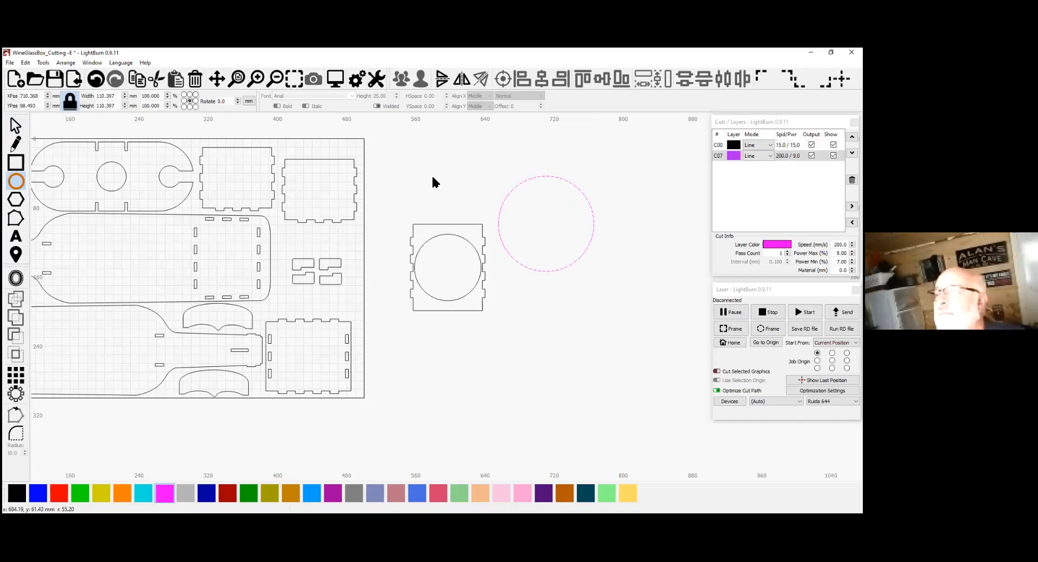
click(16, 127)
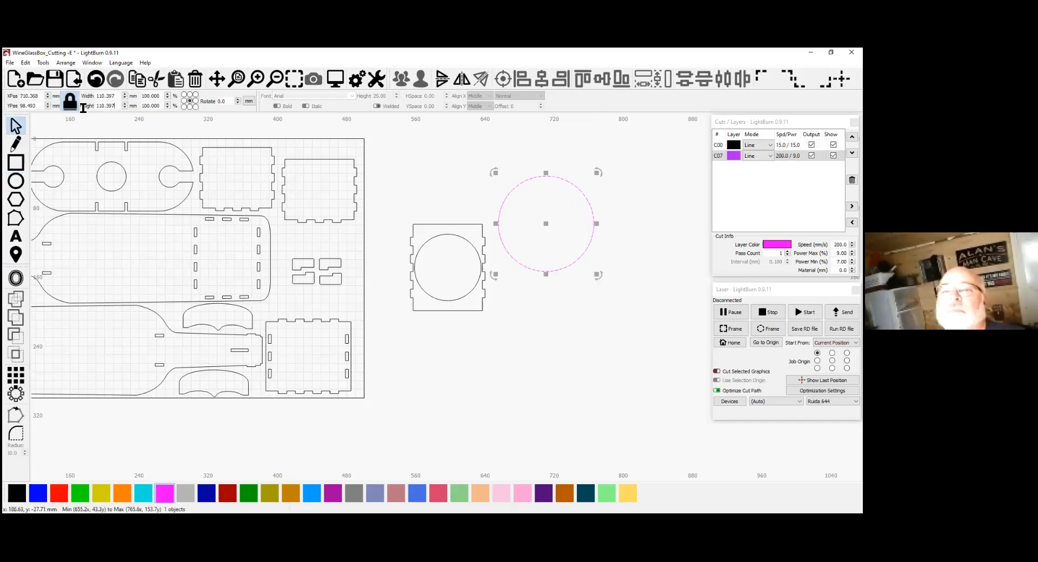
drag(113, 106, 82, 107)
text(88)
key(Return)
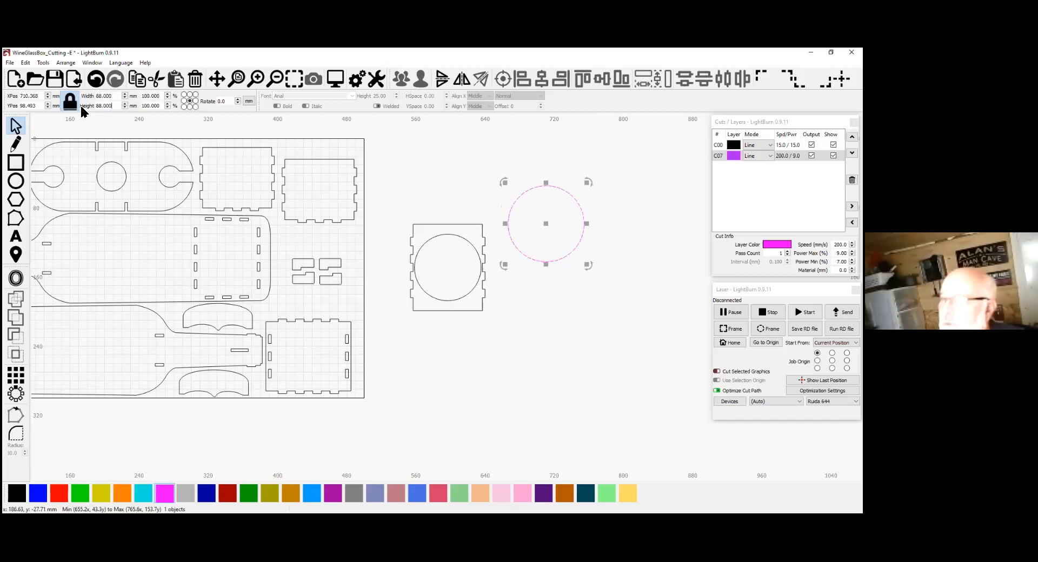
Test the 88 mm circle over the panel's opening, and move it and the original circle off the panel.
drag(540, 223, 447, 269)
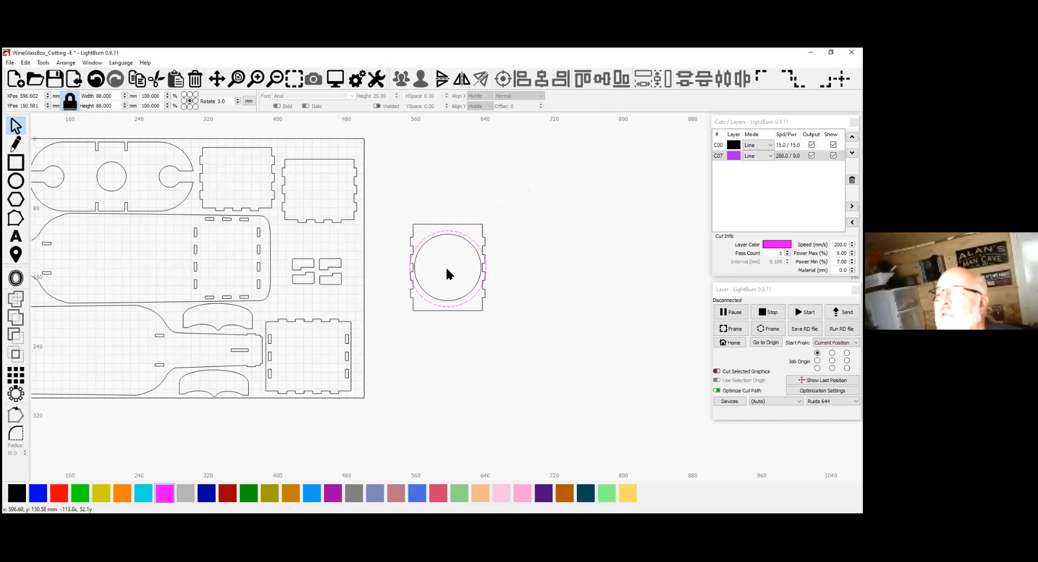
drag(444, 298, 447, 385)
click(456, 299)
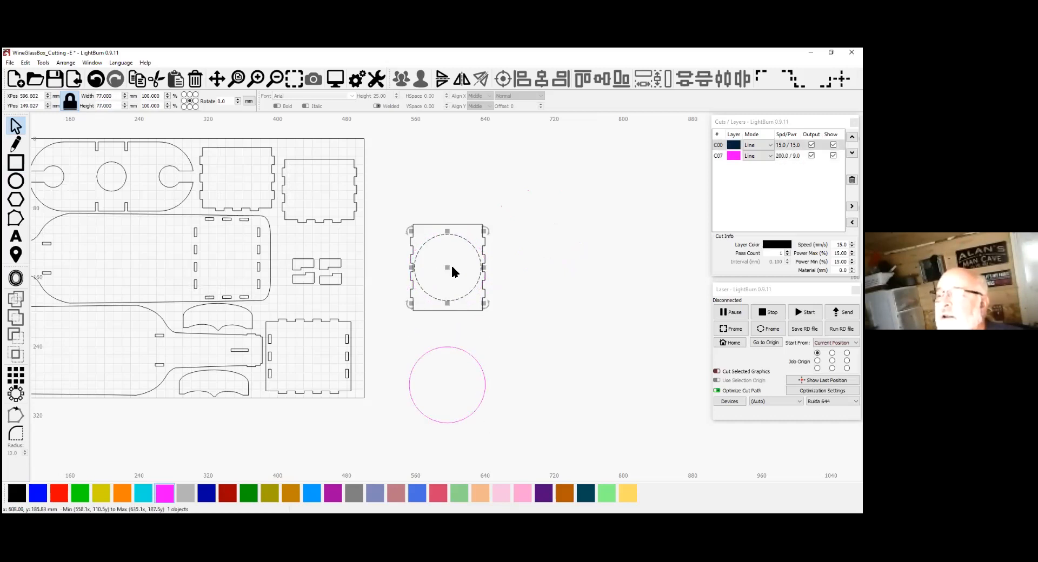
drag(447, 263, 465, 129)
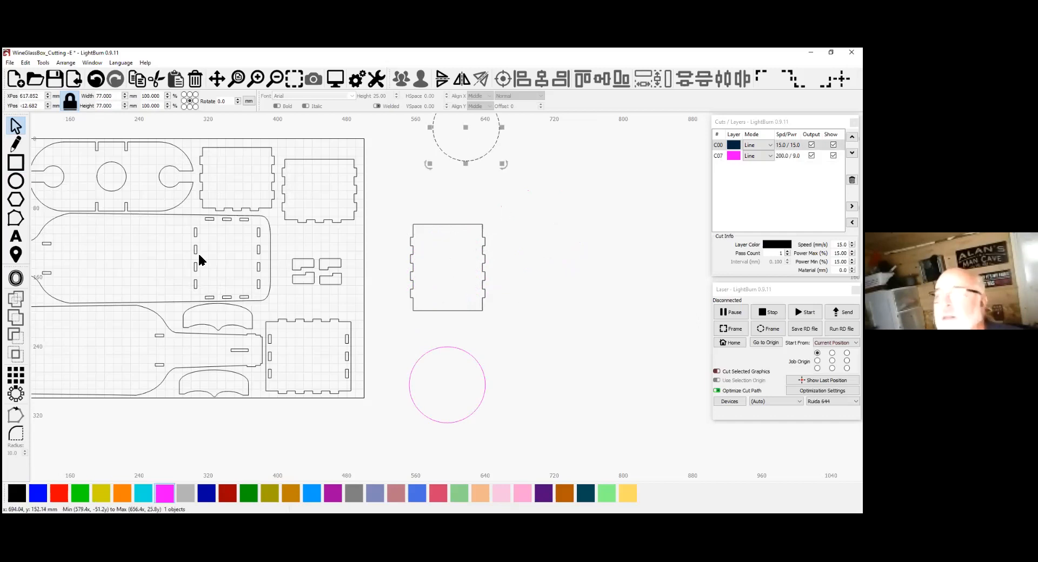
Draw a narrow upright rectangle about 12 by 155 mm across the panel and subtract it to split the panel in two.
click(22, 167)
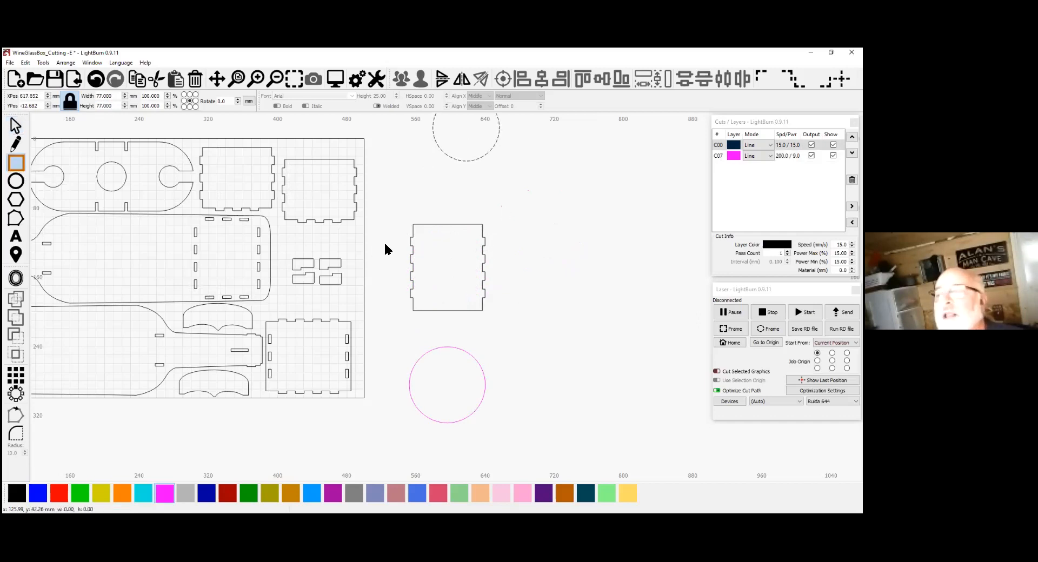
drag(440, 197, 450, 333)
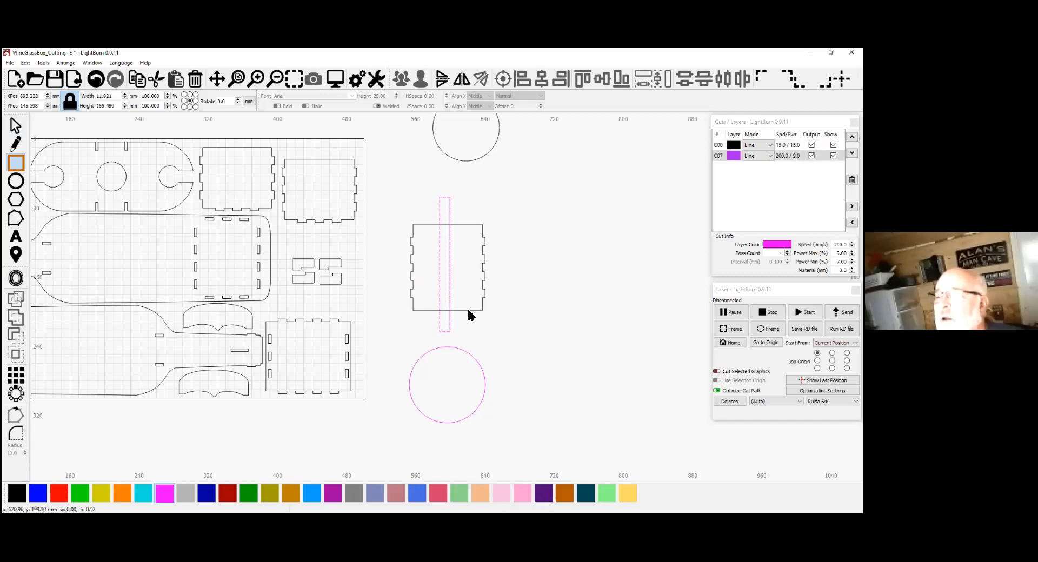
click(15, 126)
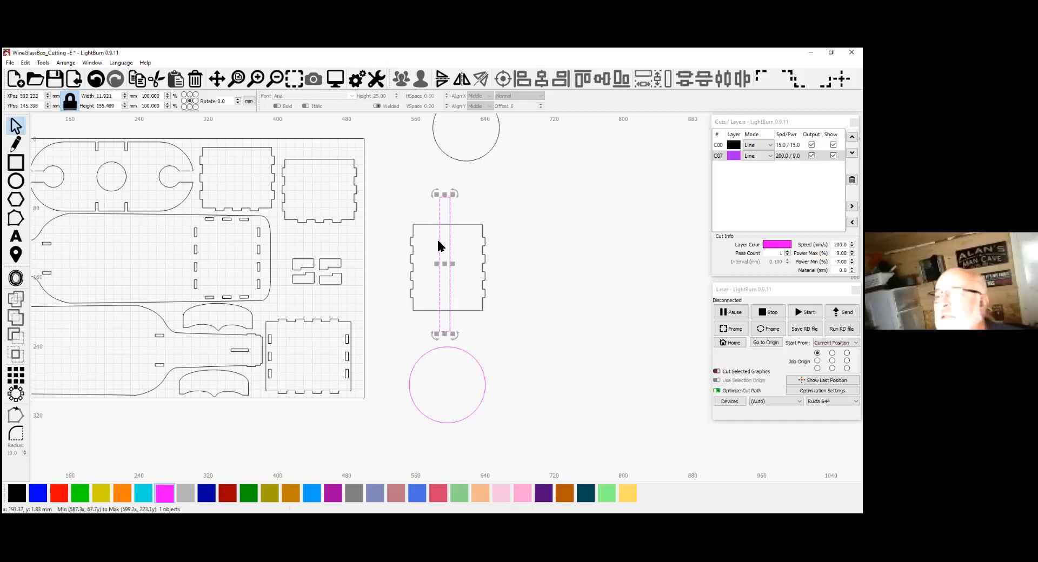
click(465, 224)
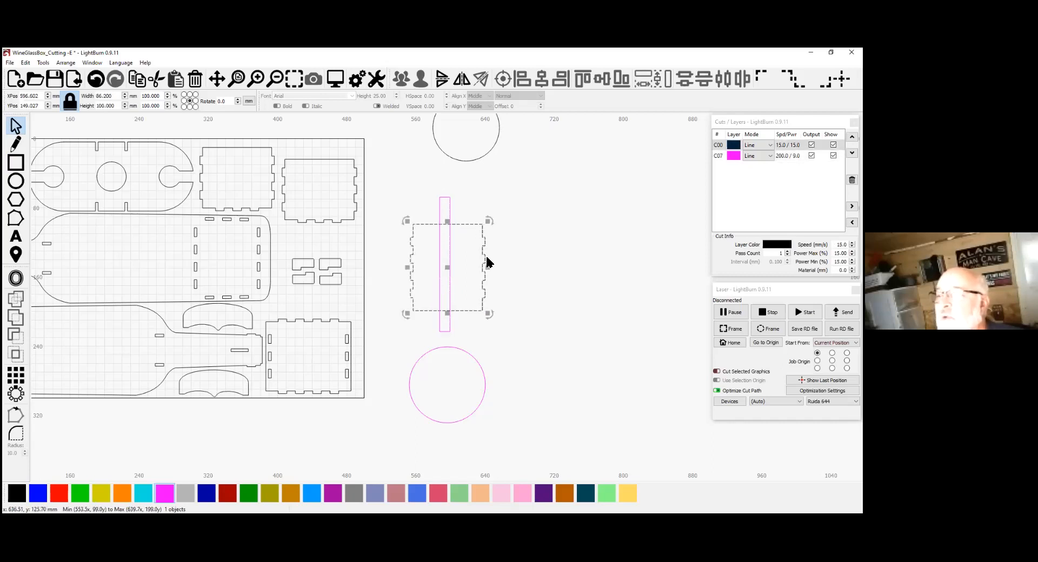
shift+click(449, 329)
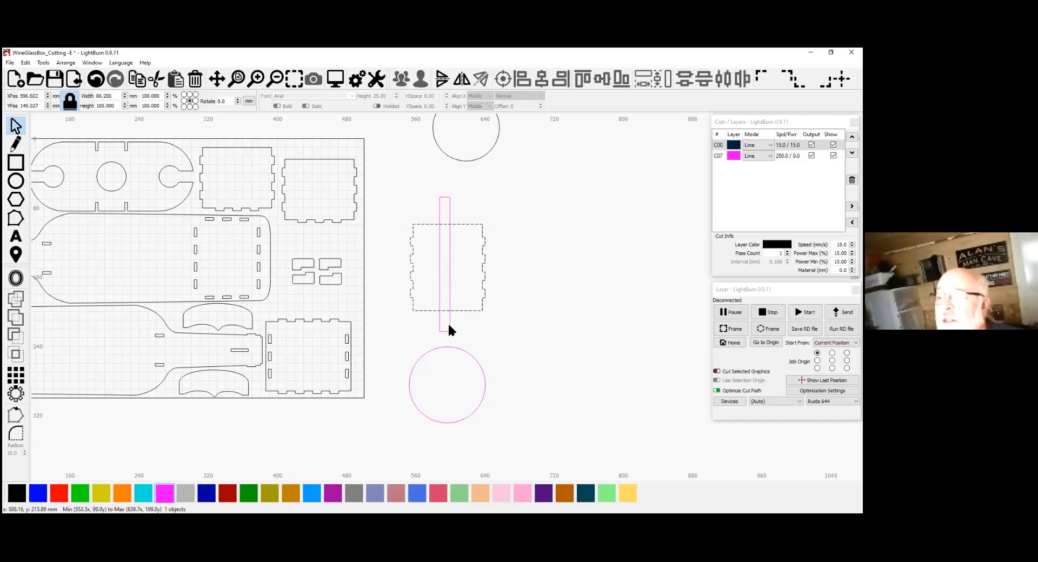
click(16, 340)
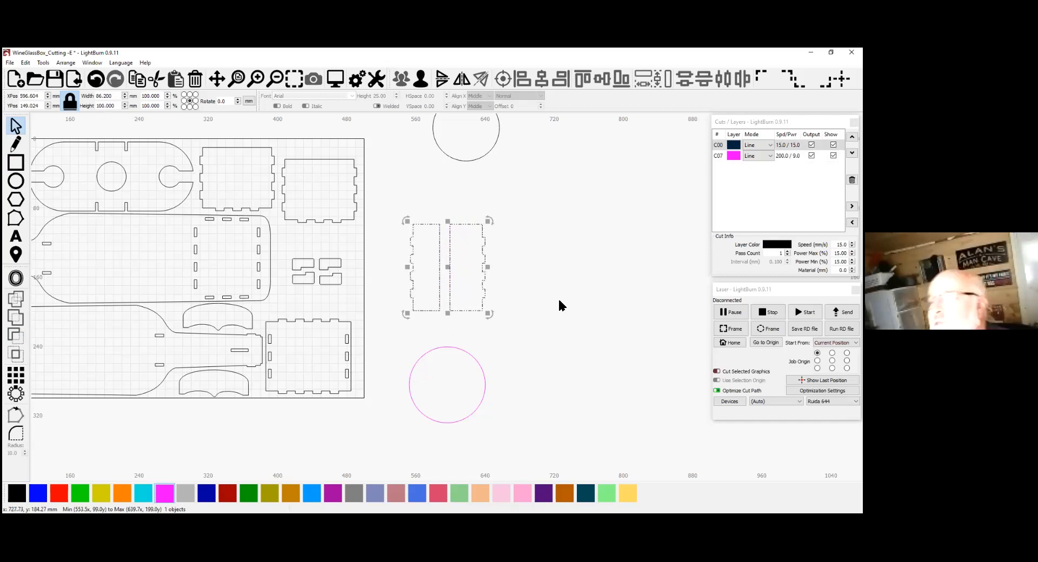
Ungroup the two panel halves and move the right half away from the left one.
click(418, 82)
click(501, 269)
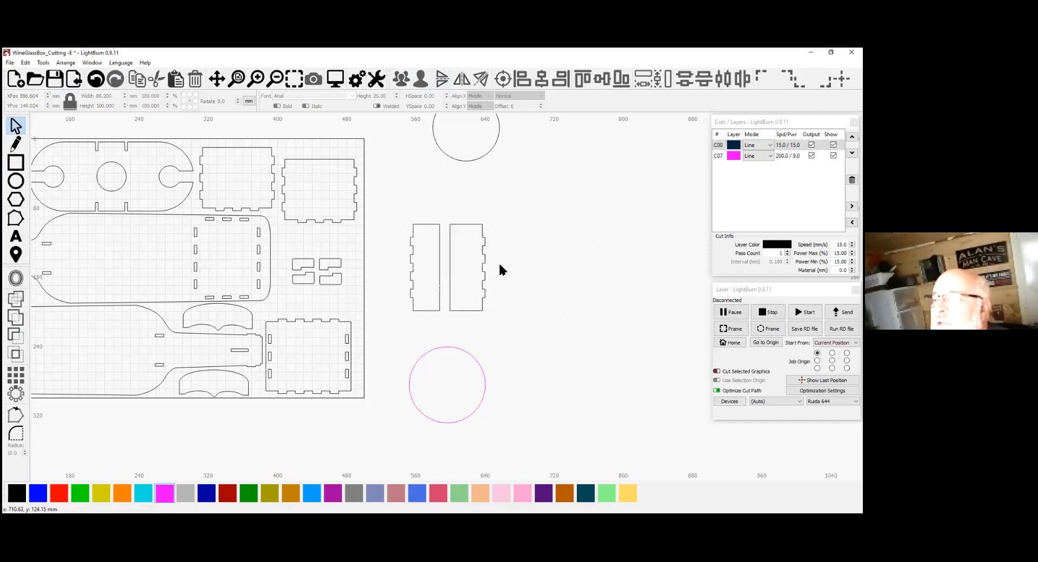
drag(483, 276, 551, 281)
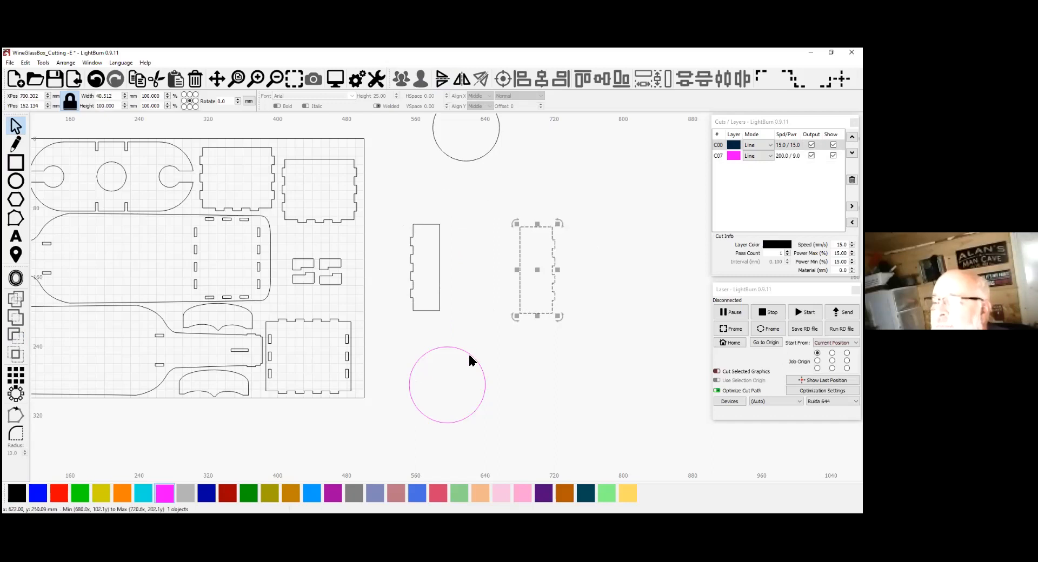
Arrange the halves around the 88 mm circle at about 104 mm overall width and align all three on one horizontal centre line.
click(453, 392)
drag(447, 380, 429, 276)
drag(555, 291, 396, 260)
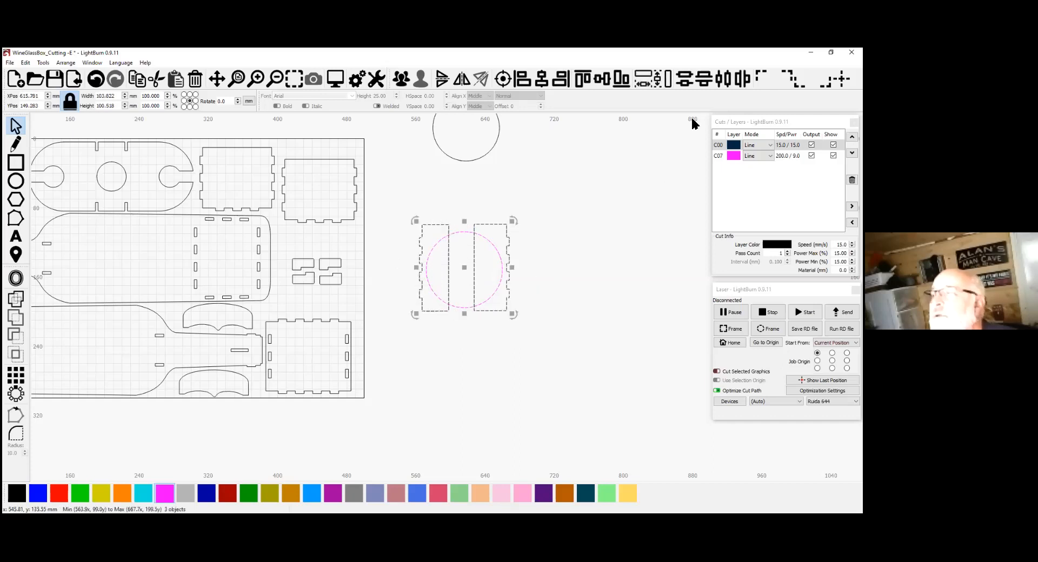
click(605, 80)
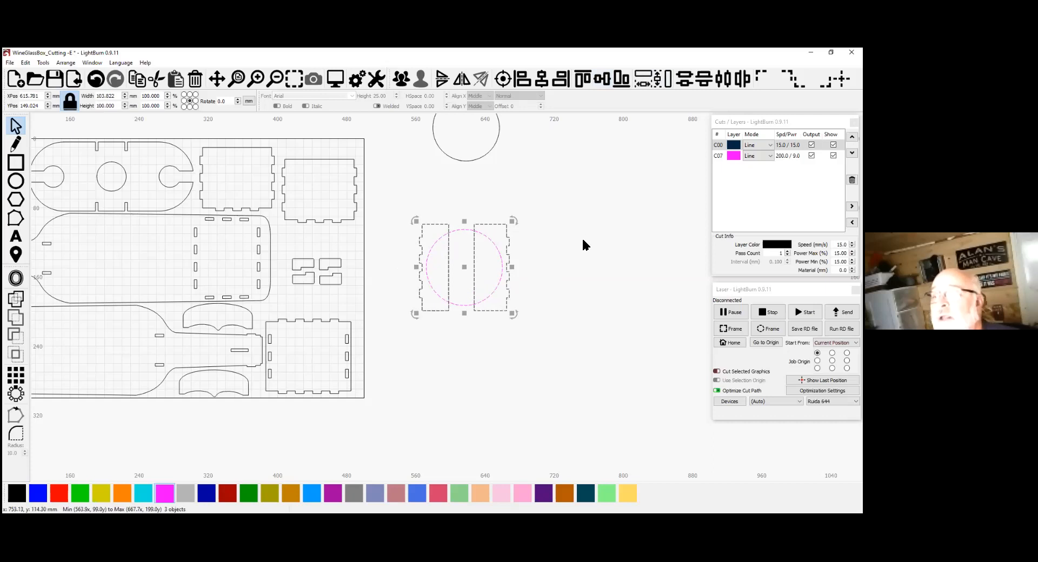
Draw a rectangle about 56 by 100 mm bridging the gap and overlapping both panel halves.
click(555, 268)
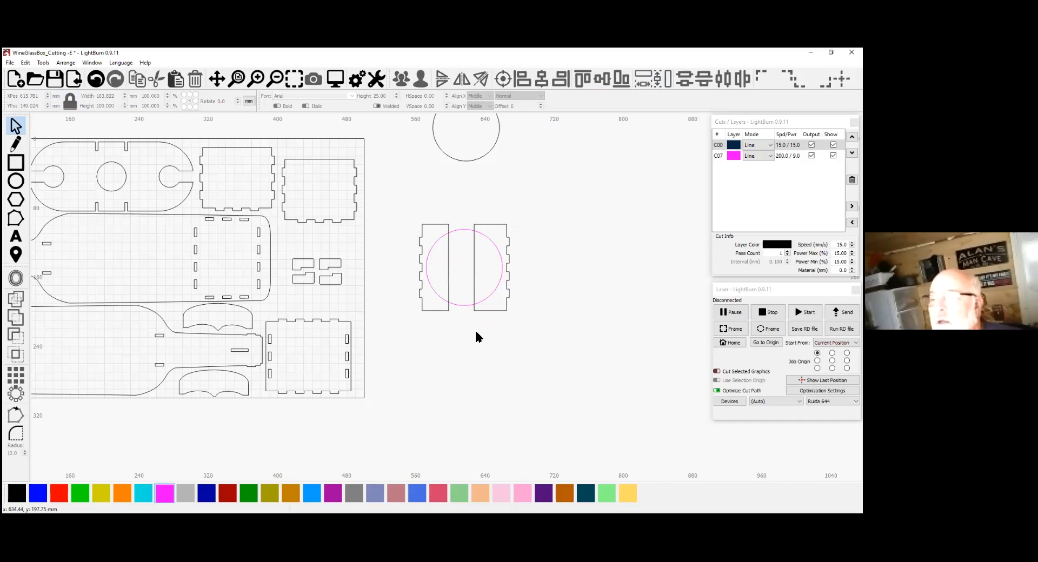
click(16, 163)
drag(436, 208, 462, 268)
click(16, 126)
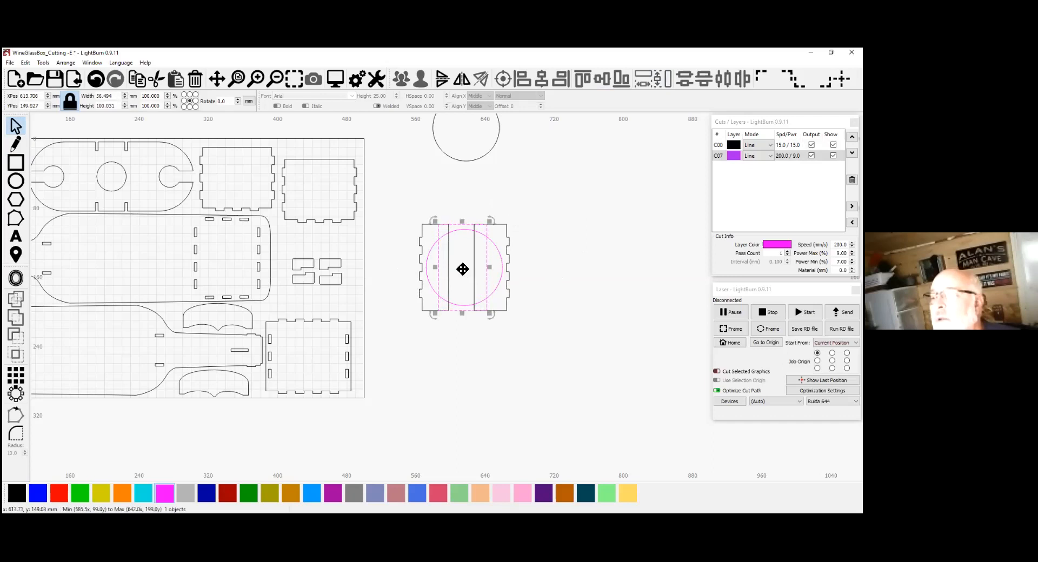
Weld the bridging rectangle to both halves to form one wider panel, and group it with the 88 mm circle.
shift+click(499, 223)
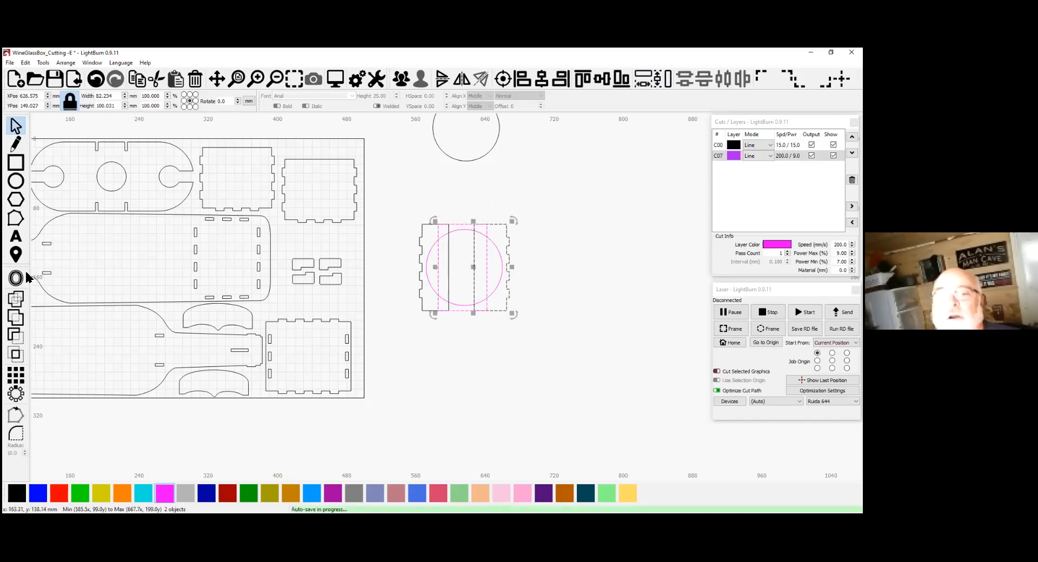
click(16, 299)
shift+click(423, 311)
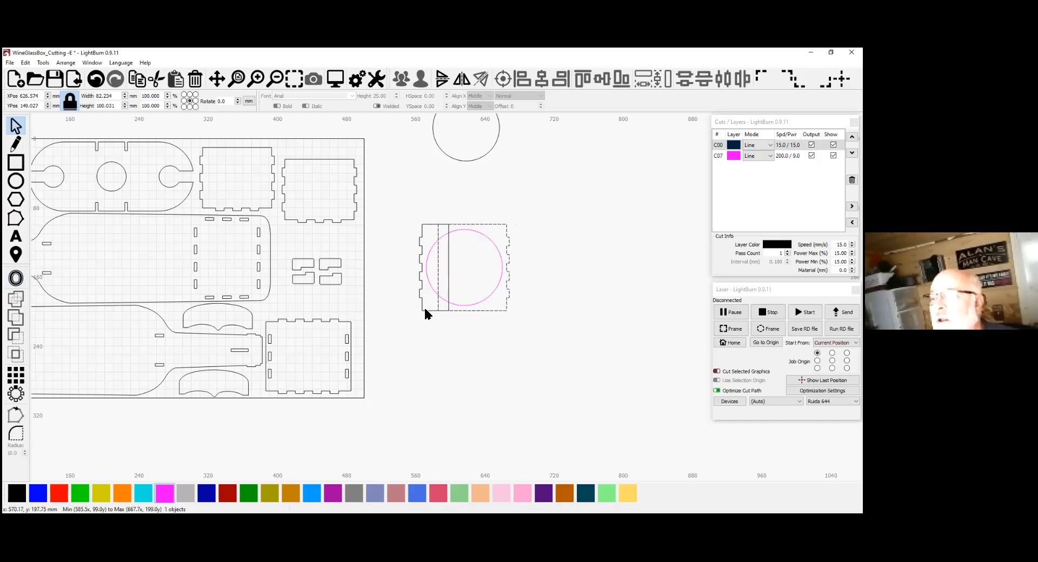
click(22, 300)
drag(549, 327, 394, 234)
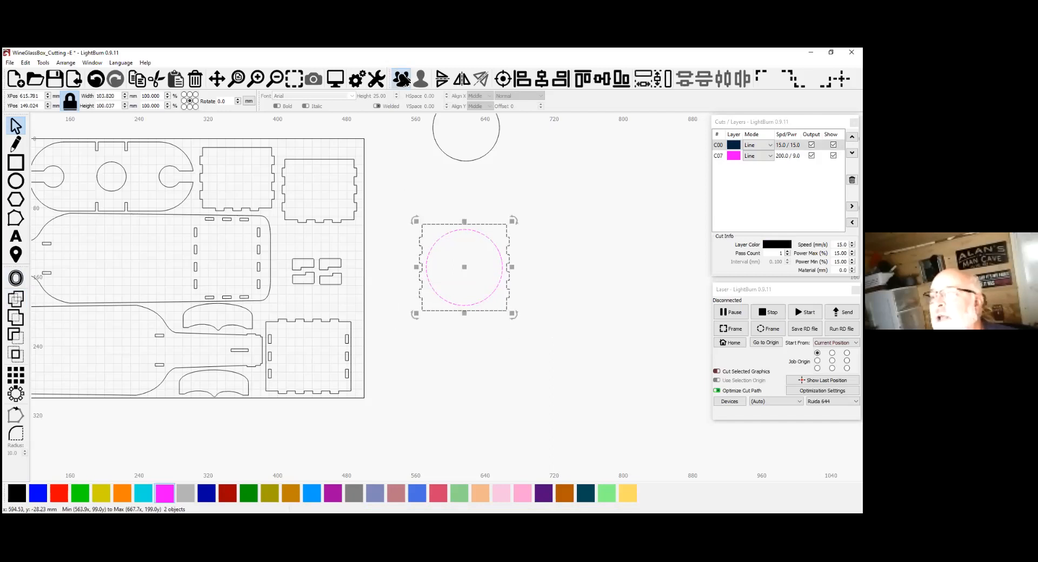
click(610, 224)
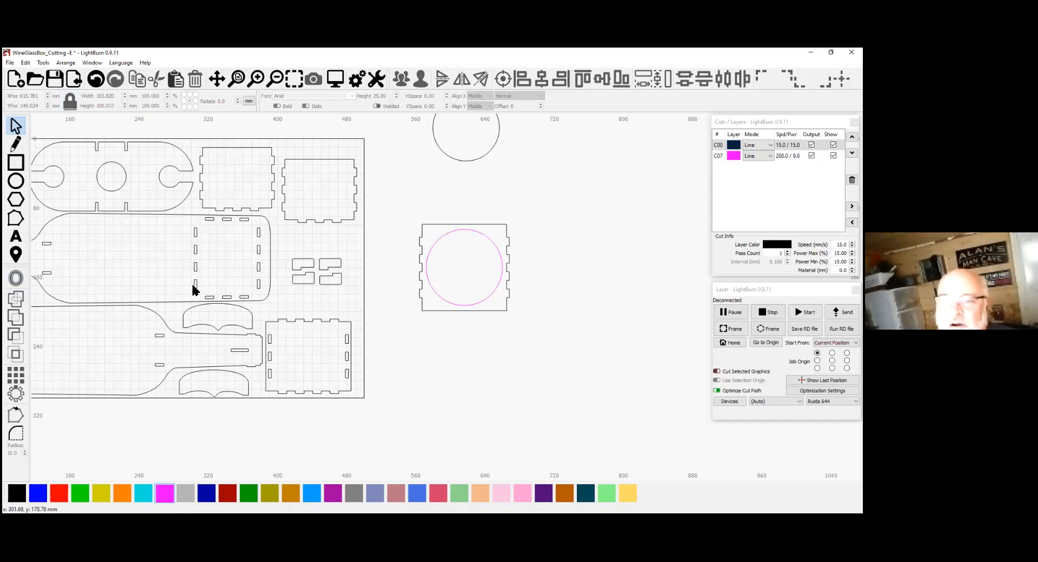
mouse_move(197, 249)
mouse_down()
mouse_move(196, 266)
mouse_move(196, 249)
mouse_up()
click(208, 264)
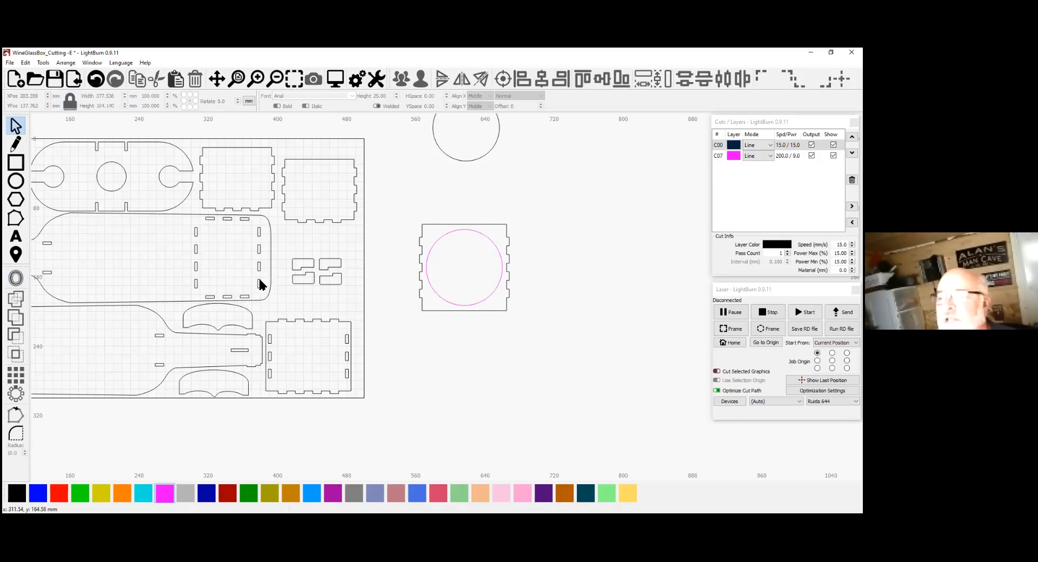
Ungroup the widened panel, paste a copy of its outline below it, and rotate the copy by 90 degrees.
click(479, 310)
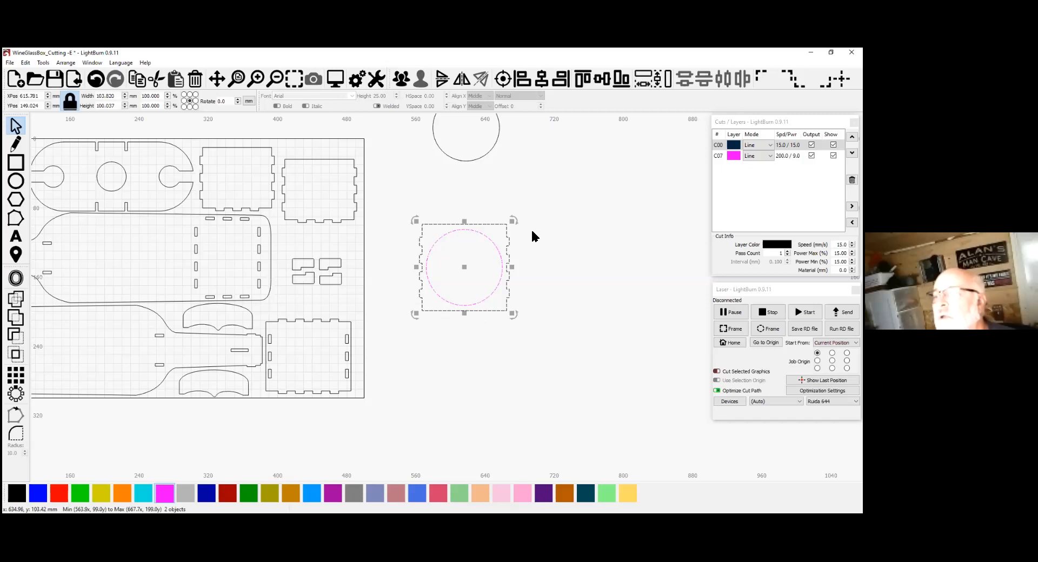
click(502, 314)
click(502, 311)
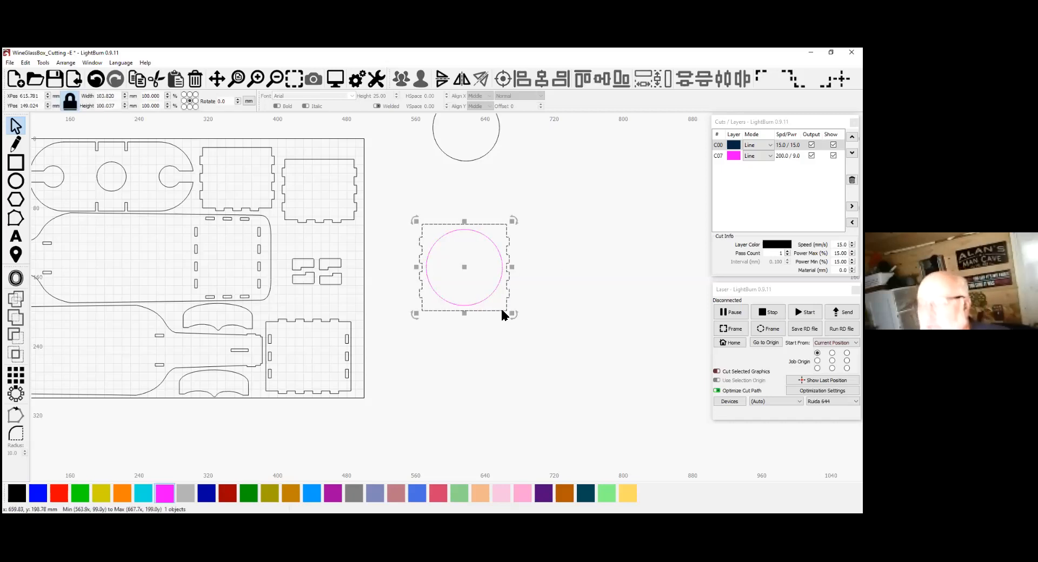
key(ctrl+v)
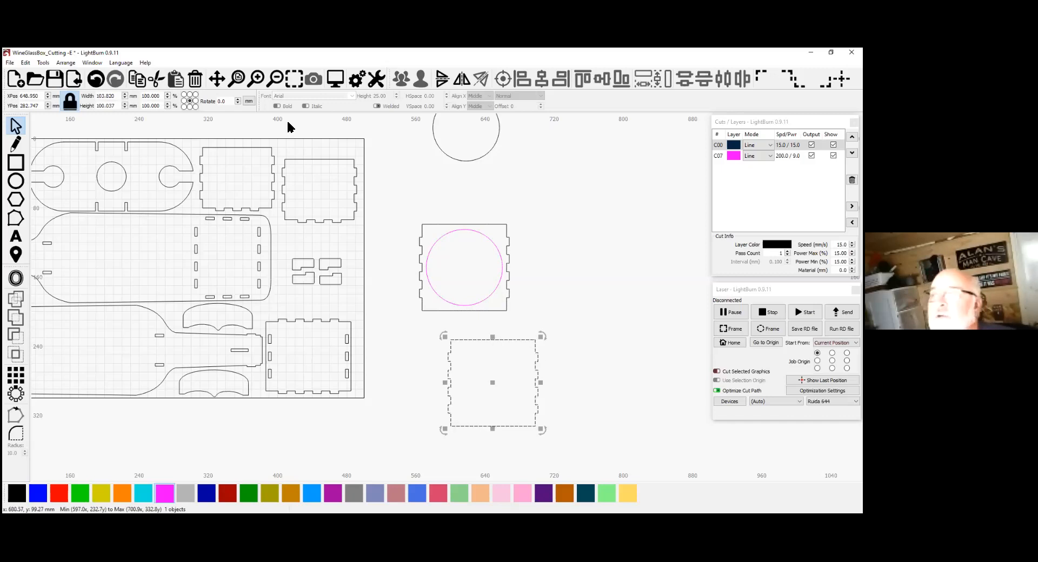
click(224, 101)
text(90)
key(Return)
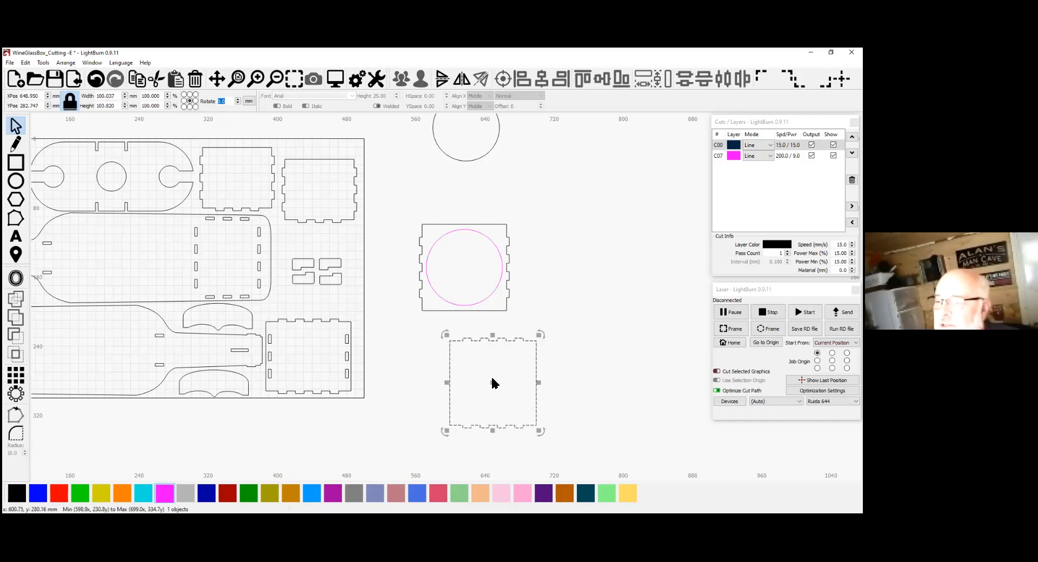
Move the rotated widened panel onto the slotted square panel in the sheet's corner, and move the old slotted panel outside the sheet.
drag(492, 384, 310, 360)
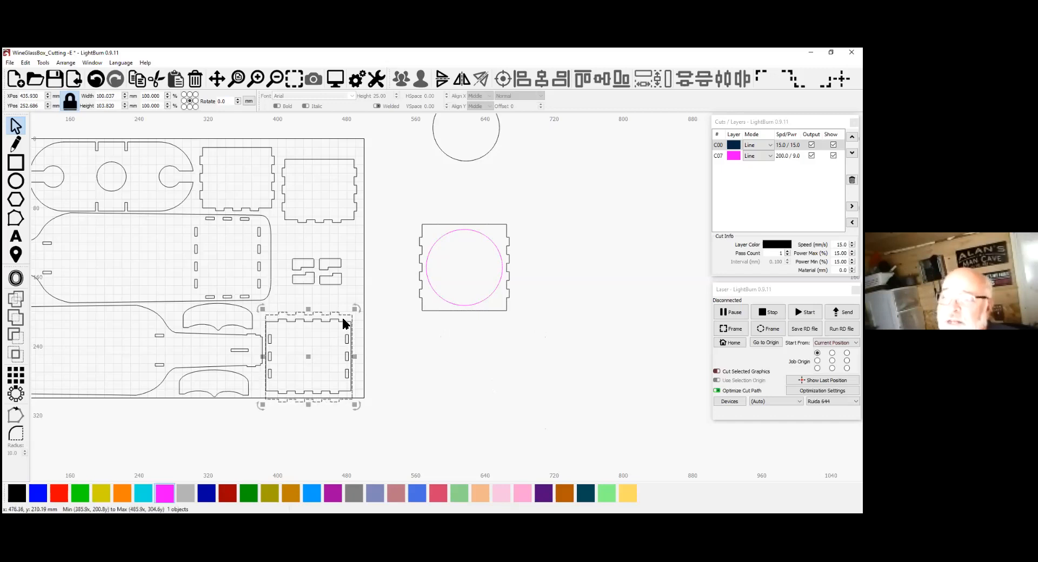
click(344, 325)
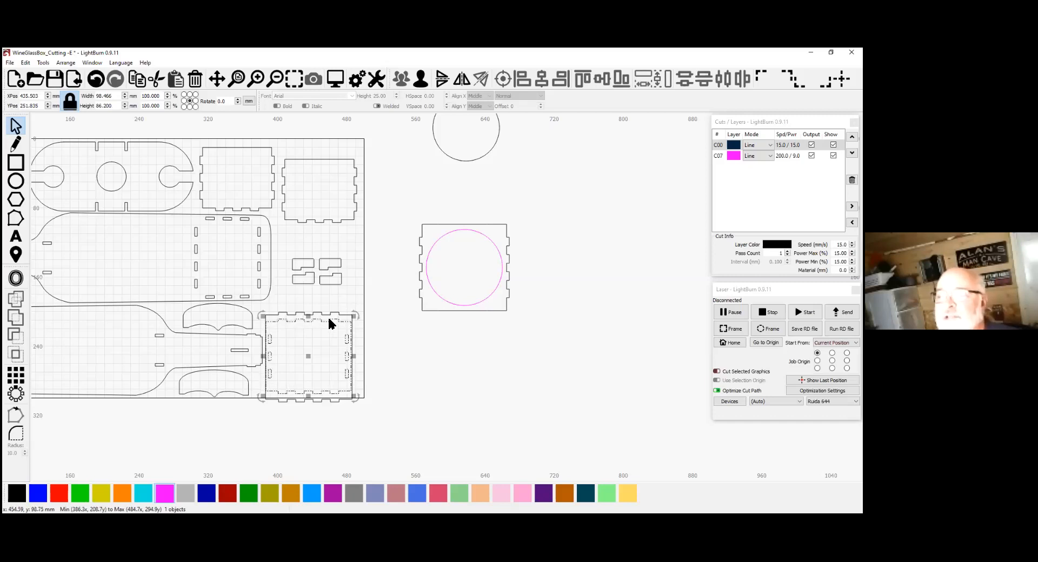
drag(309, 359, 495, 366)
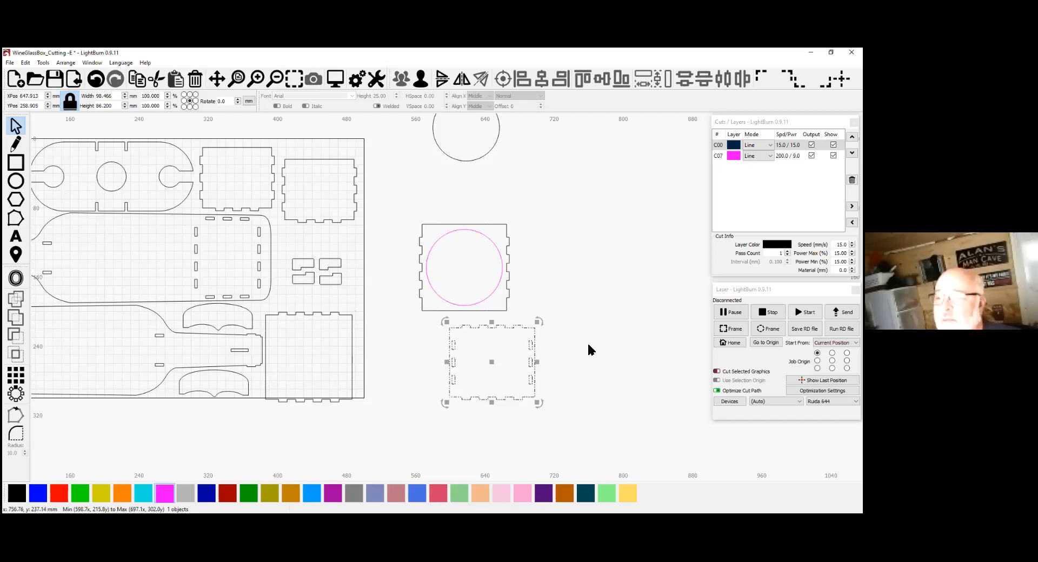
scroll(588, 345, down, 3)
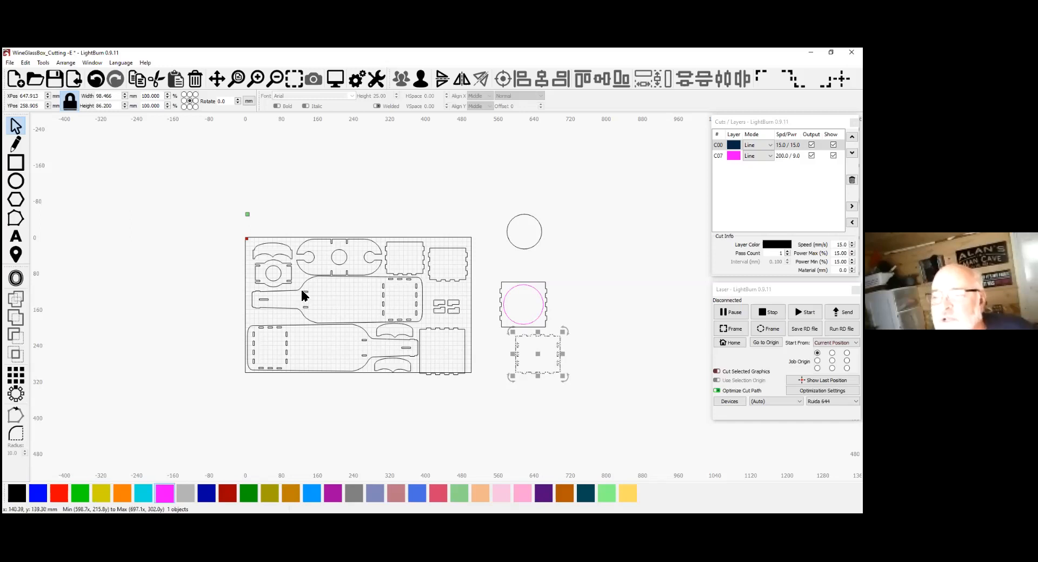
Delete the lower bottle-shaped side panel and shift the remaining bottle-shaped panel down so its neck extends past the sheet edge.
click(300, 328)
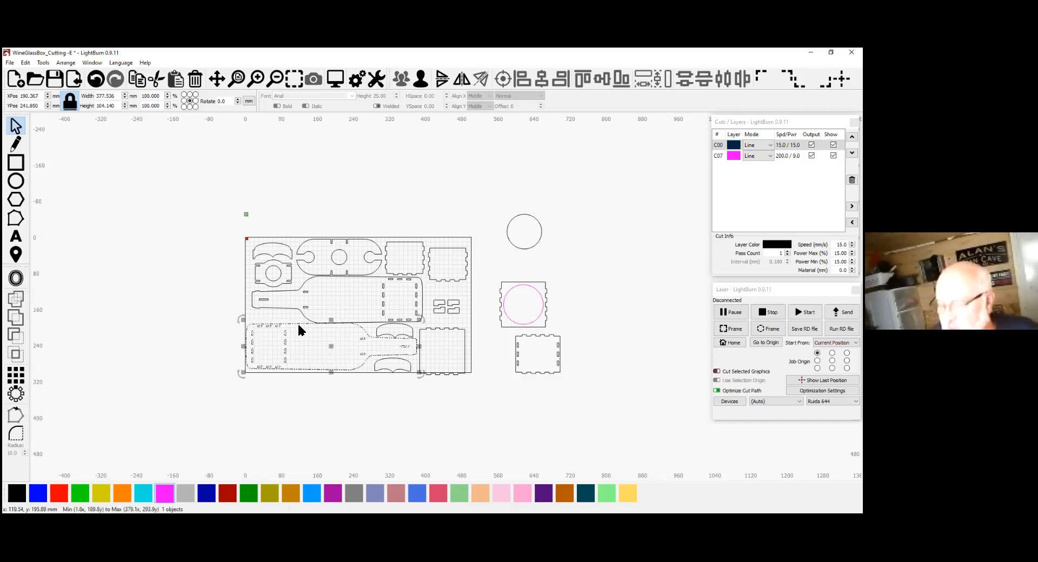
key(Delete)
click(324, 325)
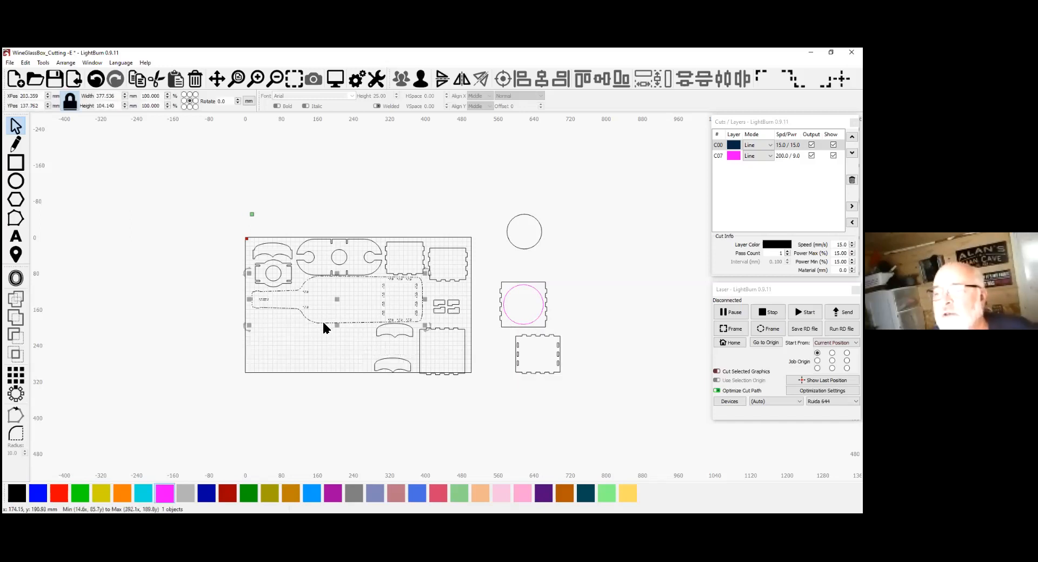
drag(337, 306, 287, 323)
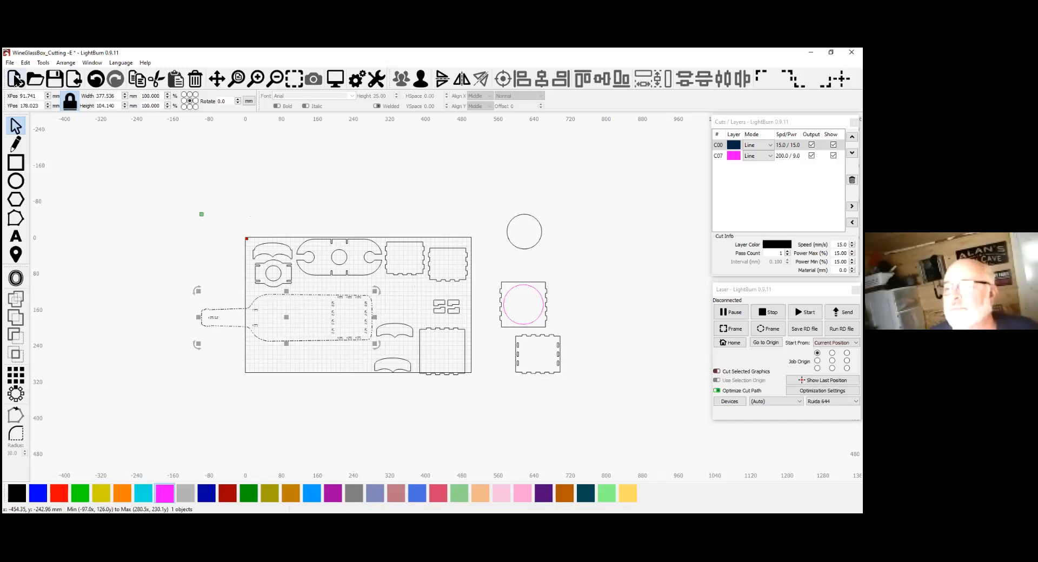
Discard the modified project without saving, open WineGlassBox_for class 20-0222-B from the Laser 201 class folder, and dismiss its project notes.
click(17, 80)
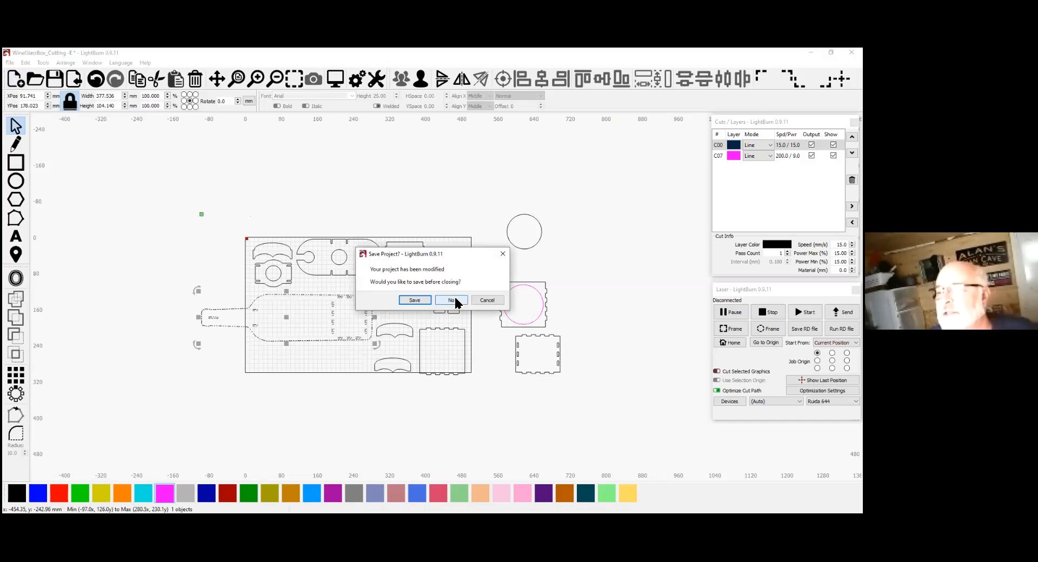
click(452, 300)
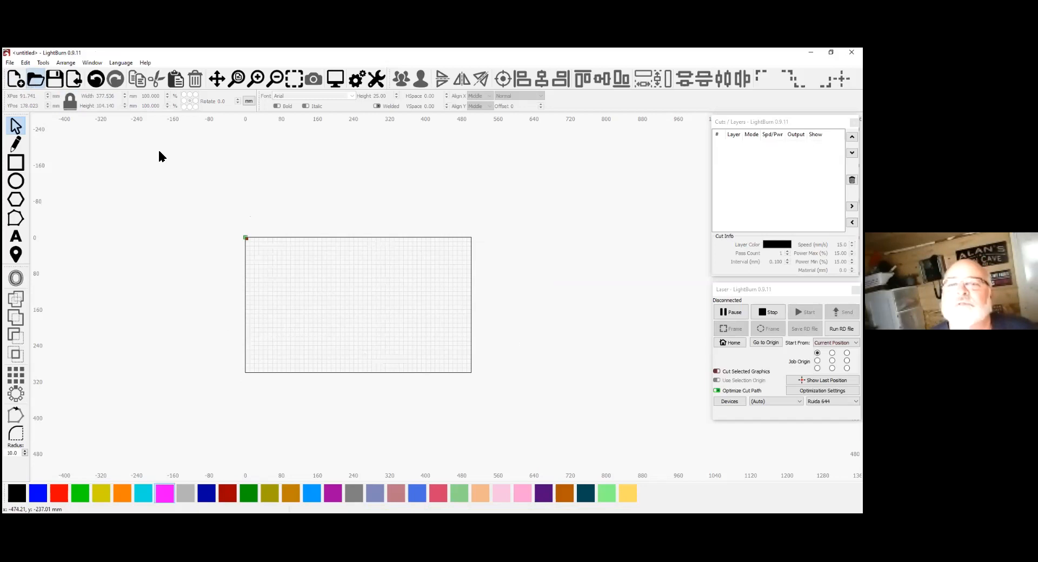
key(ctrl+o)
click(138, 70)
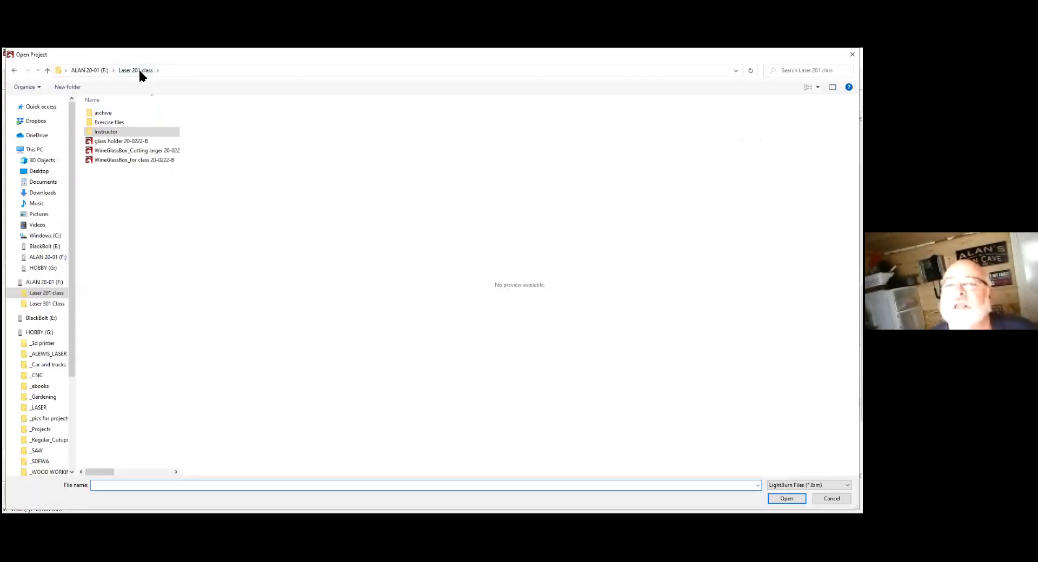
click(124, 162)
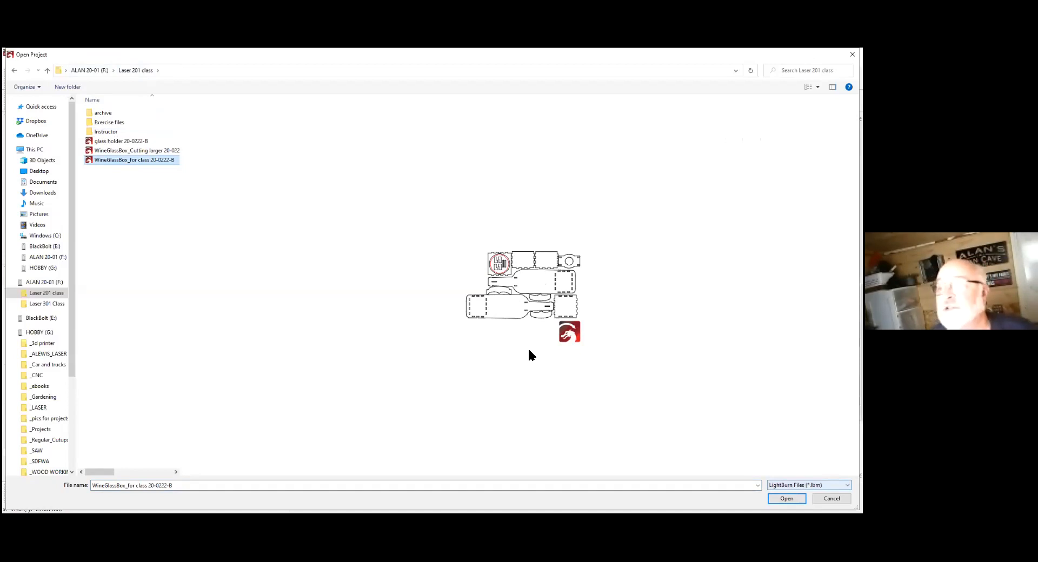
key(Return)
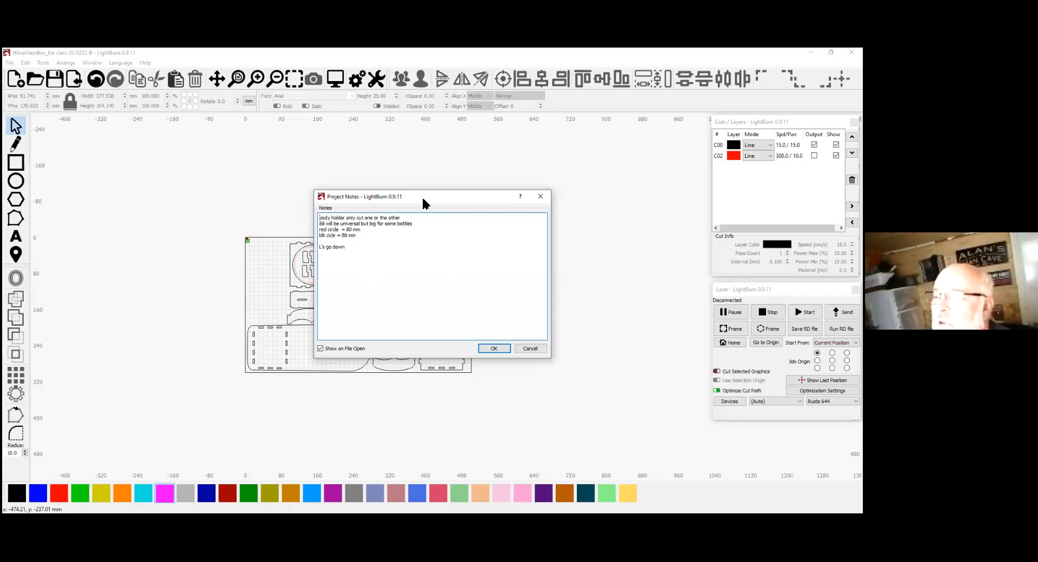
drag(423, 199, 365, 190)
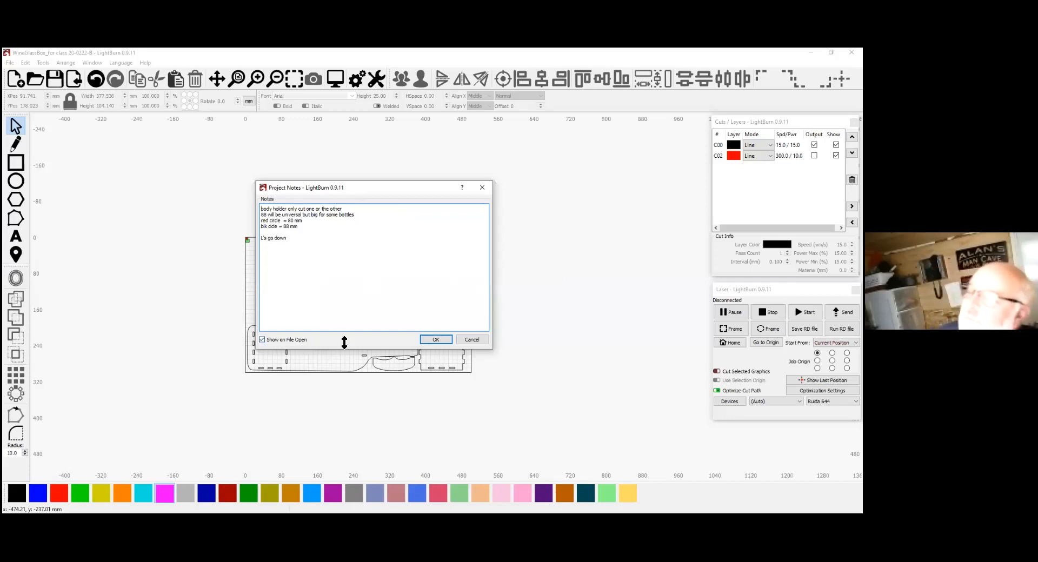
click(472, 340)
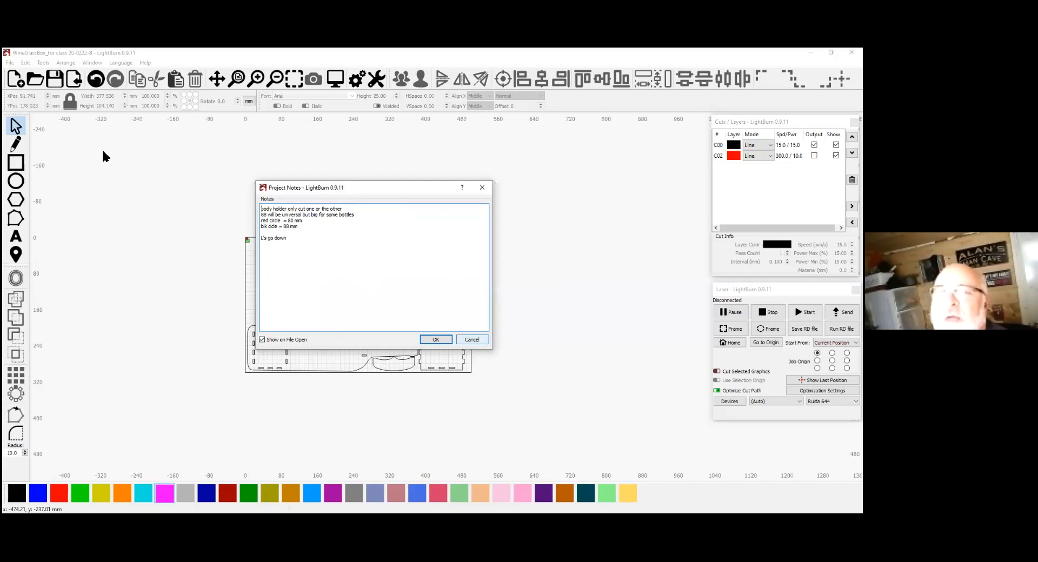
Show the project notes again, read the body holder circle guidance alongside the layout, and close them without changes.
click(10, 63)
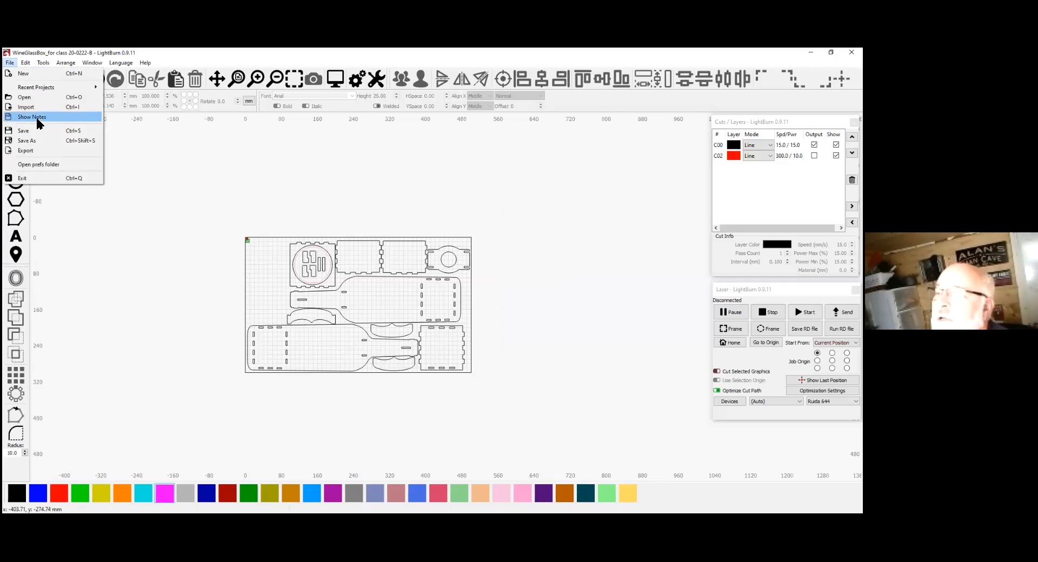
click(37, 120)
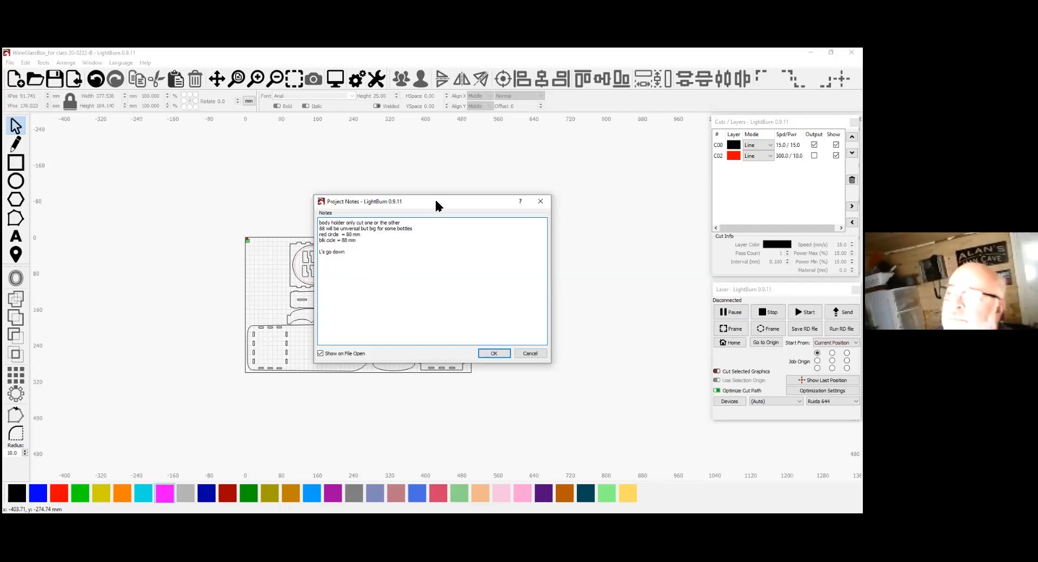
drag(468, 205, 540, 199)
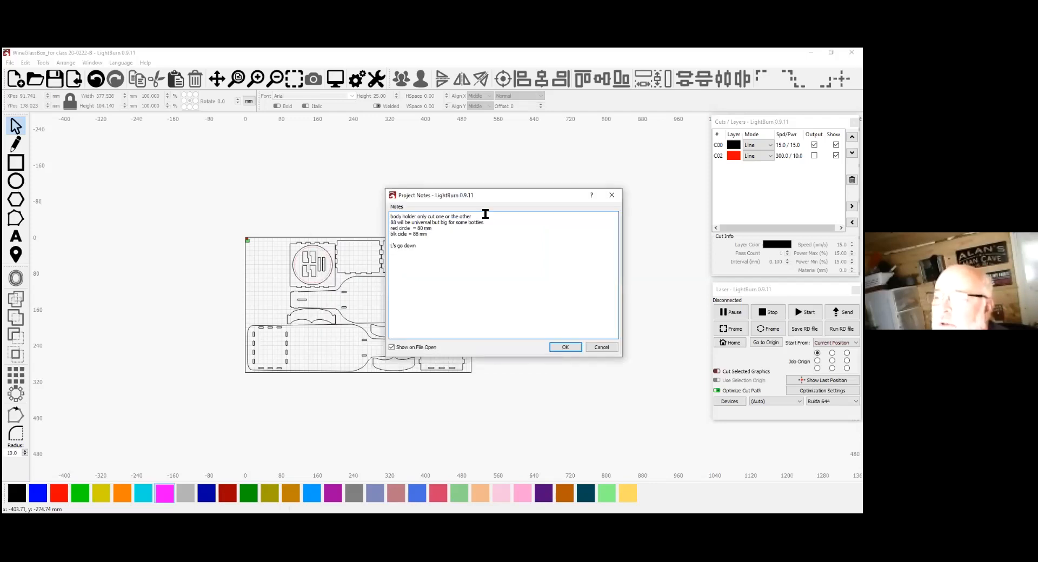
drag(497, 203, 508, 351)
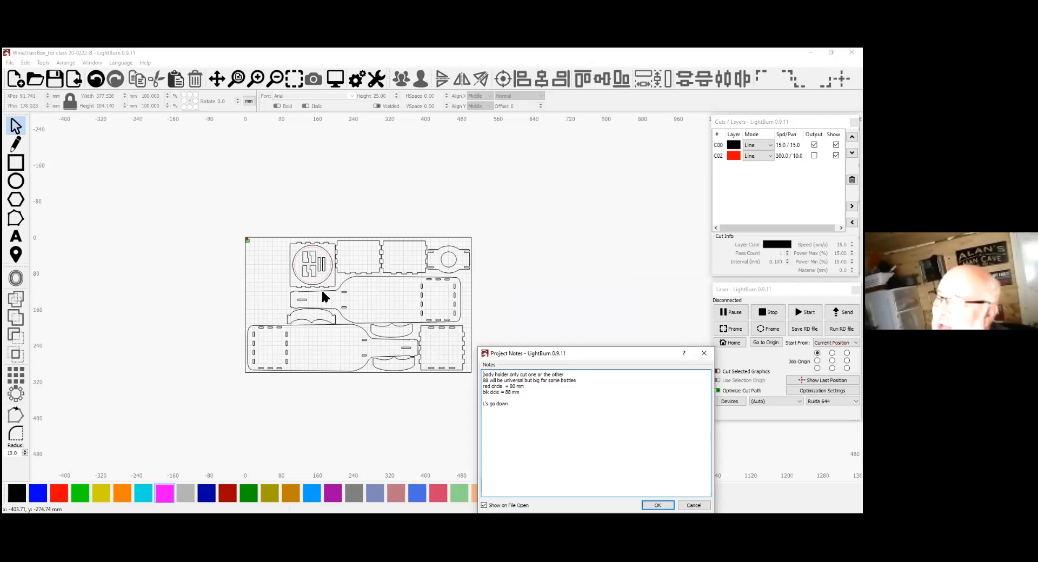
drag(586, 358, 538, 200)
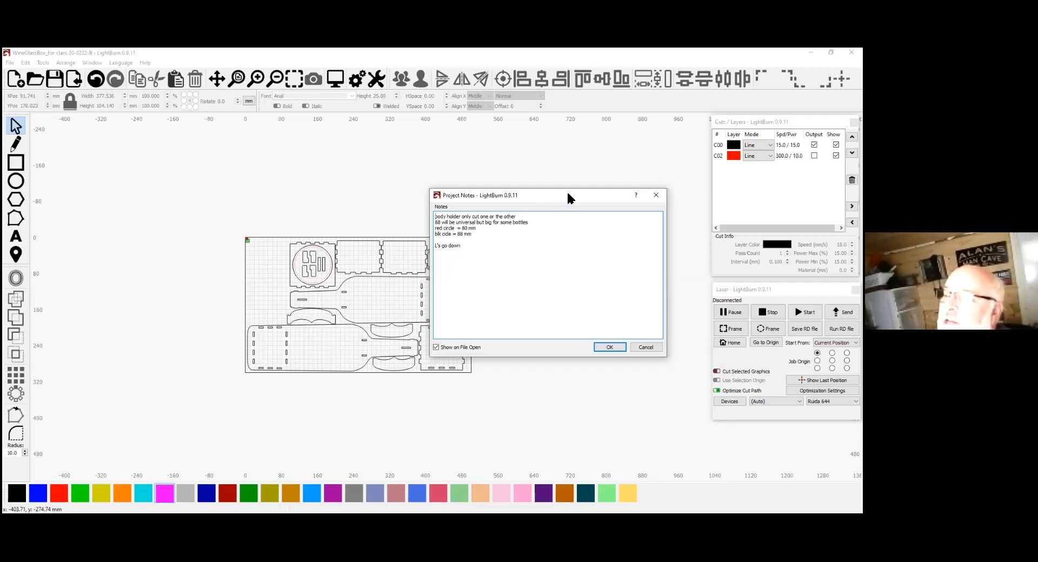
drag(568, 194, 600, 172)
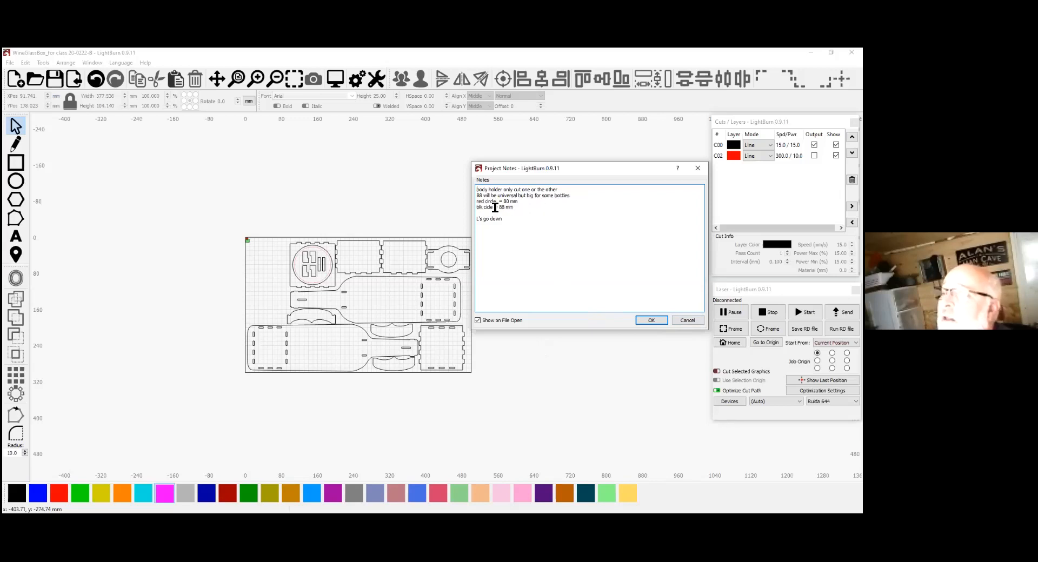
click(693, 322)
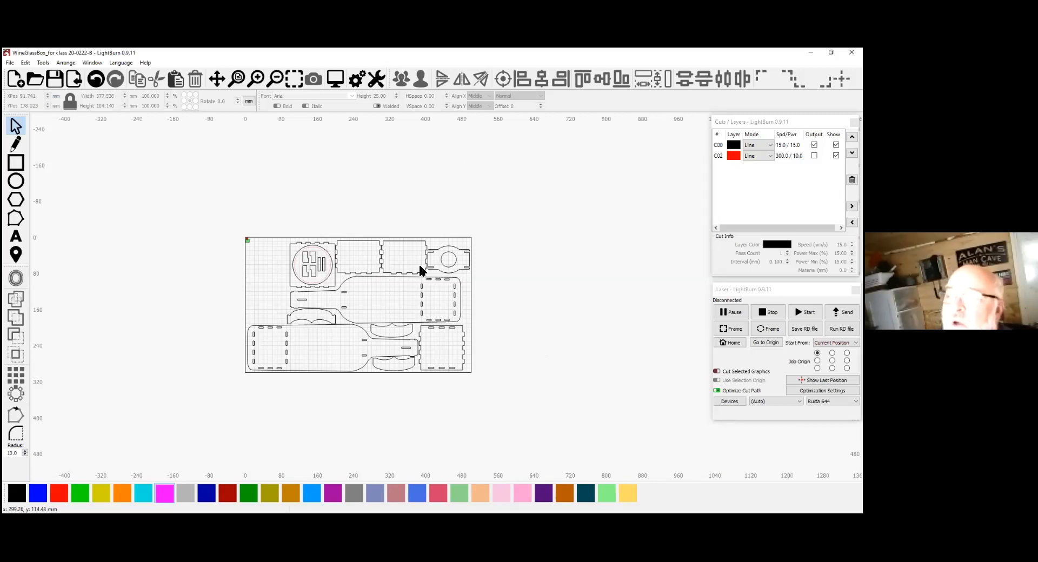
Examine the square body holder panel with its two concentric circles and the small parts nested inside.
scroll(277, 315, up, 5)
drag(281, 315, 418, 280)
scroll(418, 280, down, 2)
scroll(528, 326, down, 2)
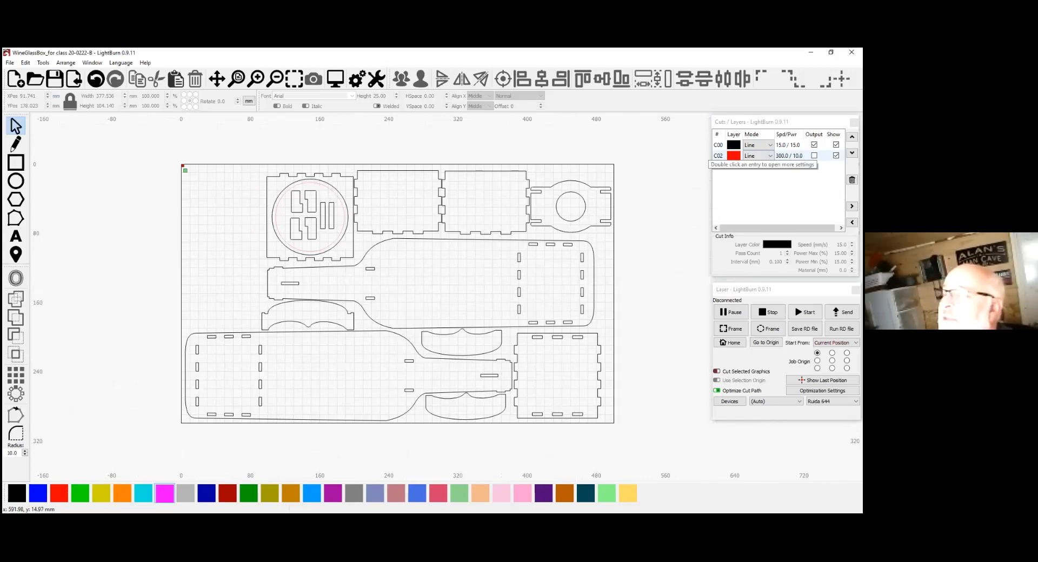
click(328, 187)
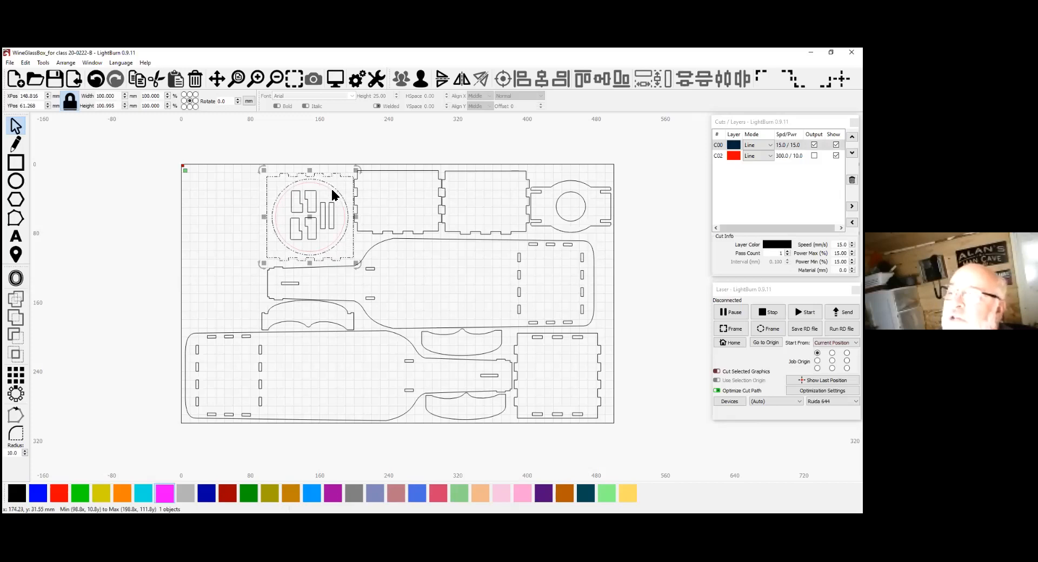
click(338, 145)
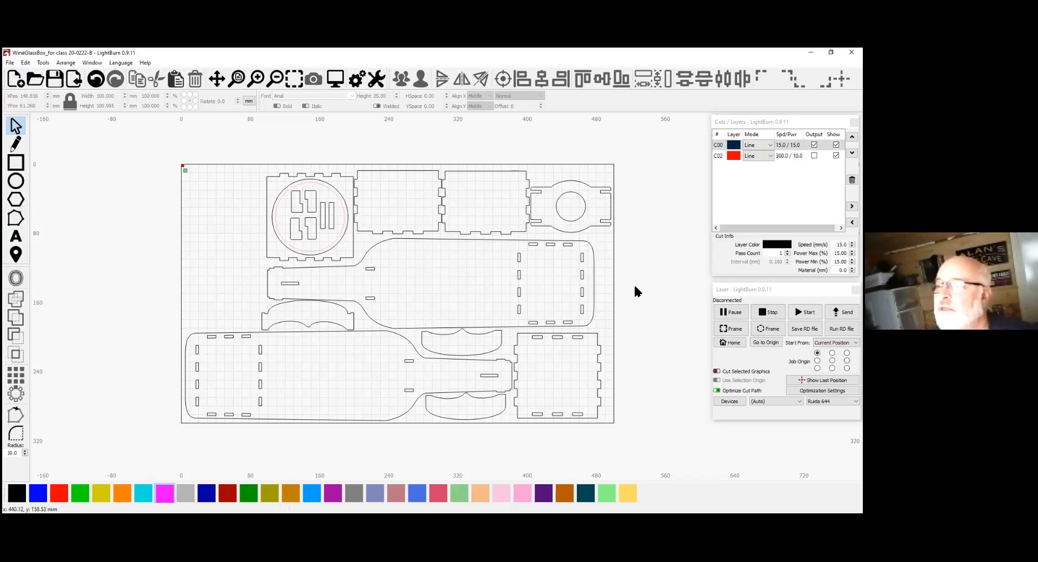
Import Wine shapes 20-0223 from the Exercise files folder into the wine glass box project.
click(10, 63)
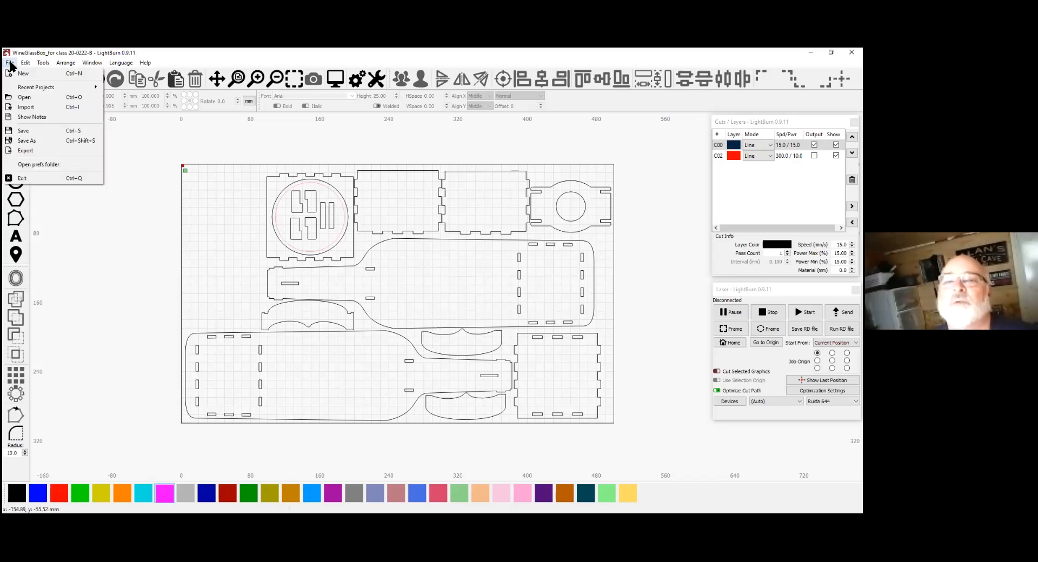
click(34, 112)
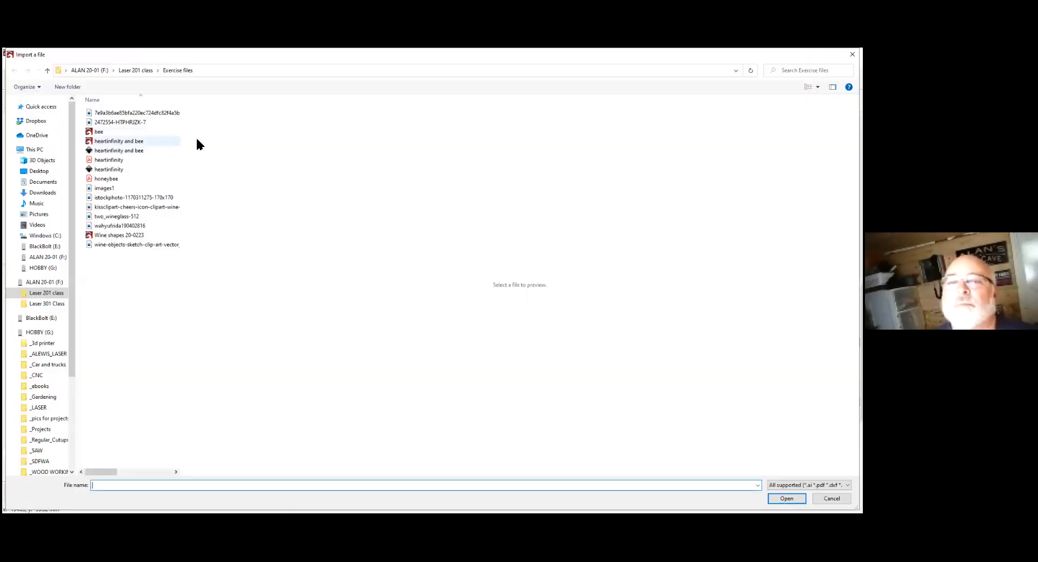
click(141, 71)
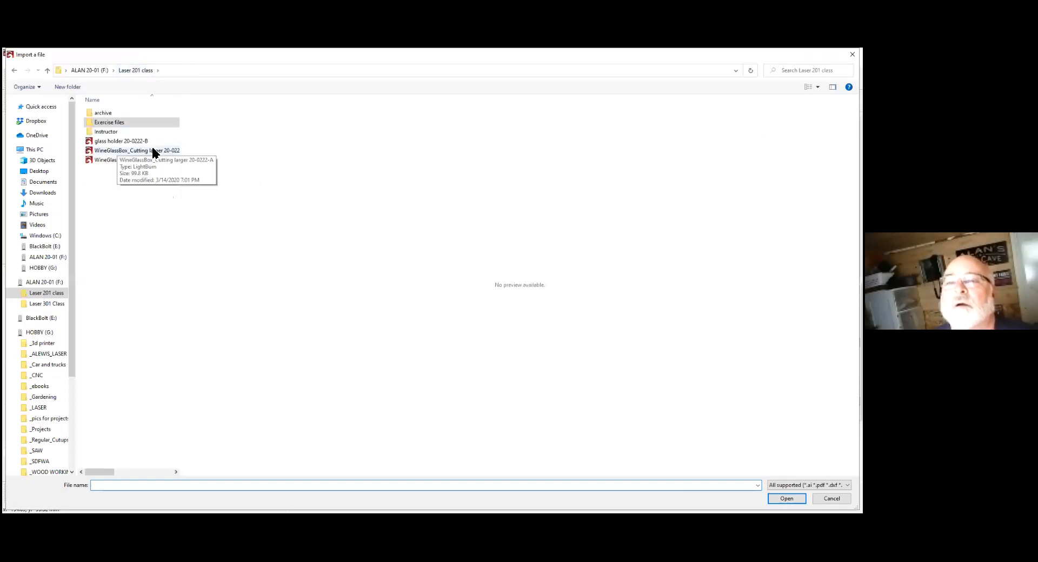
click(101, 123)
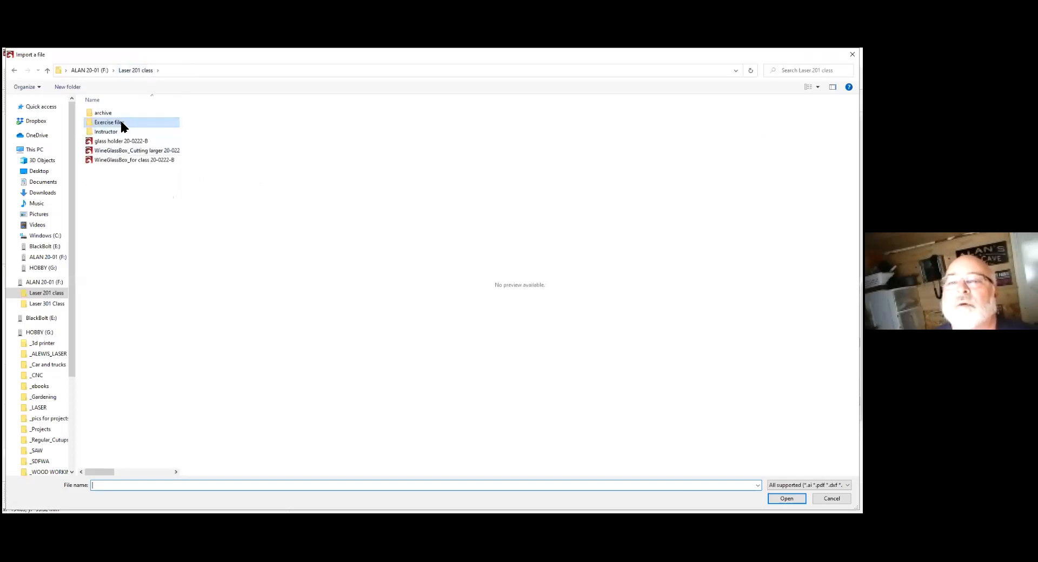
double_click(121, 123)
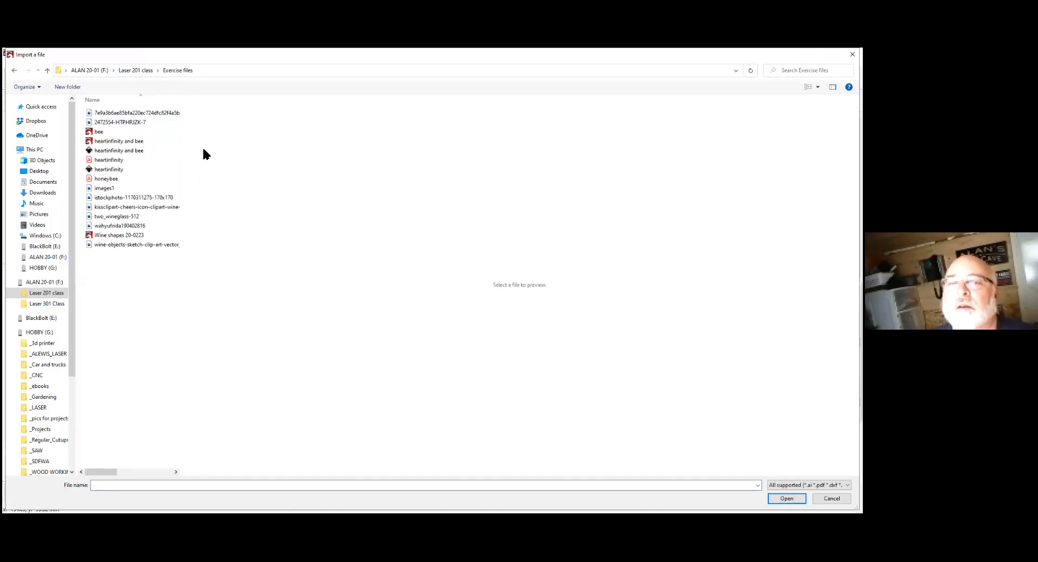
click(106, 238)
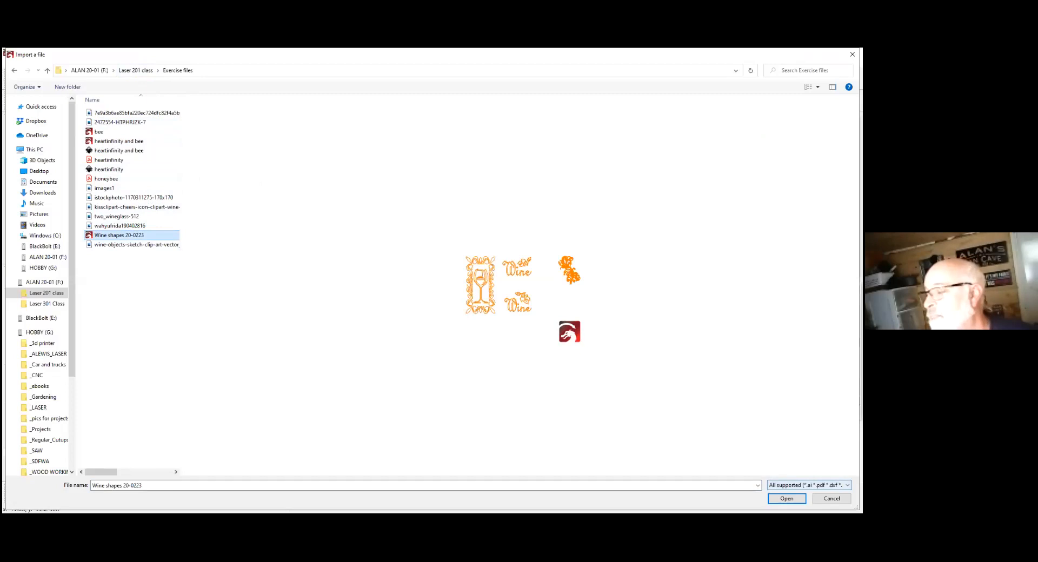
click(787, 499)
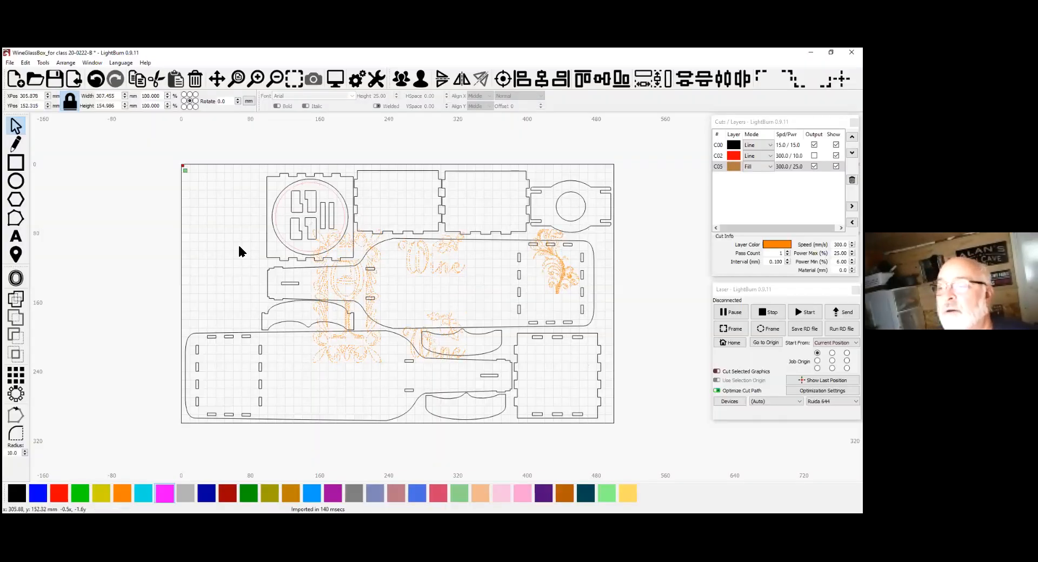
Move the imported wine artwork clear of most of the box parts, and delete it.
drag(338, 238, 39, 121)
drag(161, 183, 171, 179)
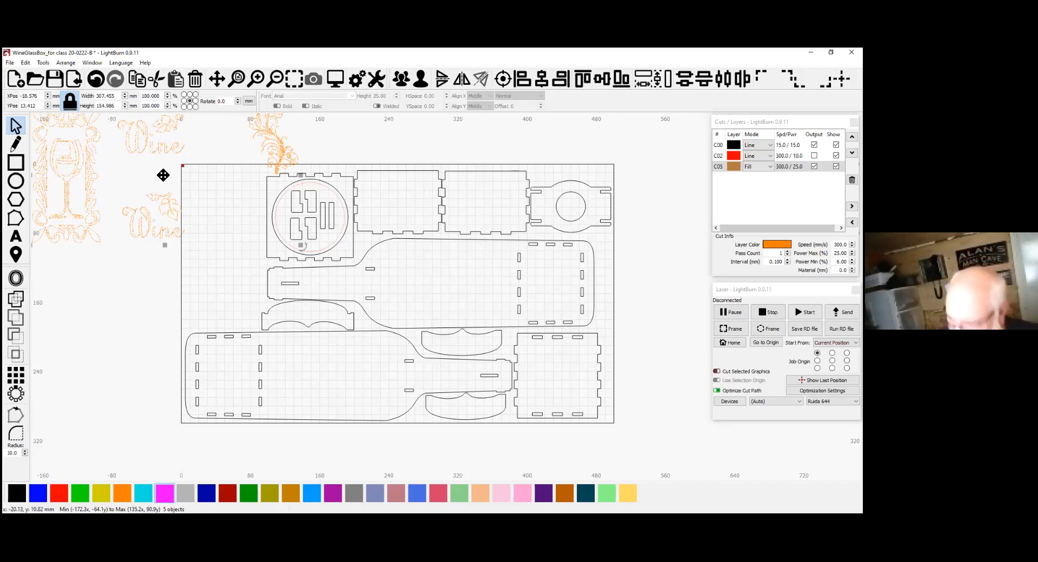
key(Delete)
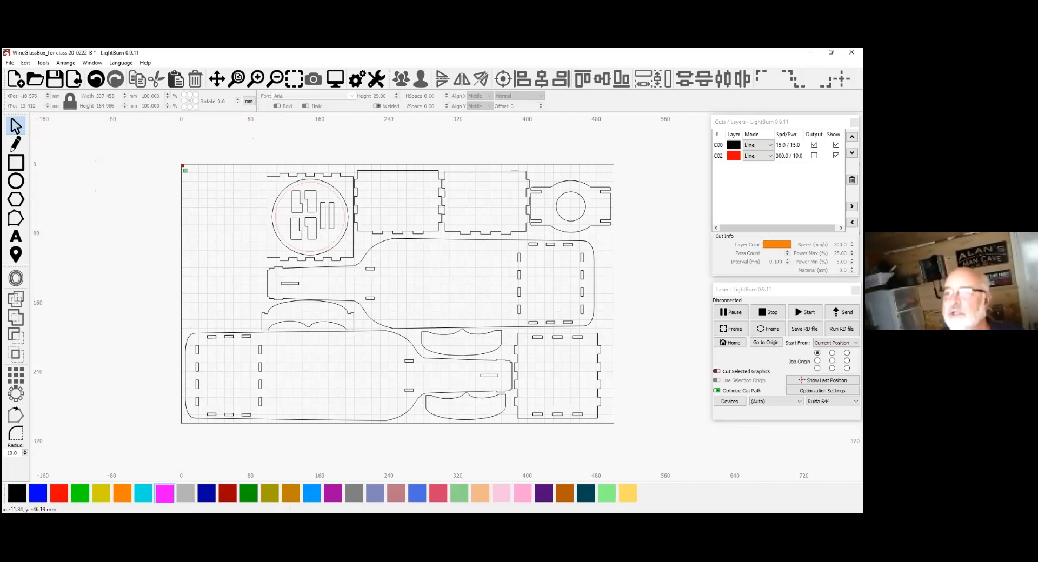
Preview the cut paths and estimated job time for the whole box layout, and close the preview.
click(335, 80)
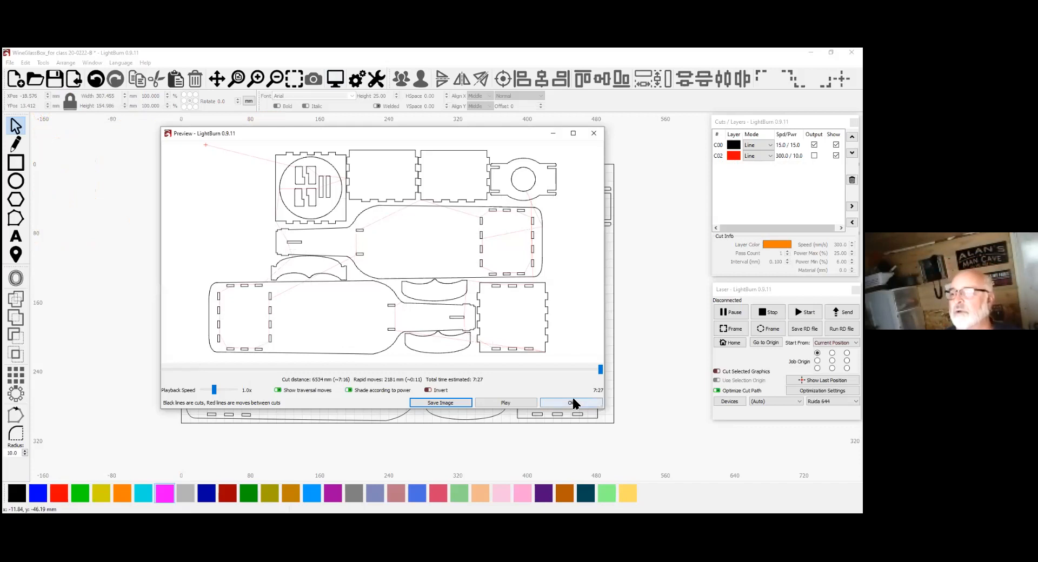
click(572, 404)
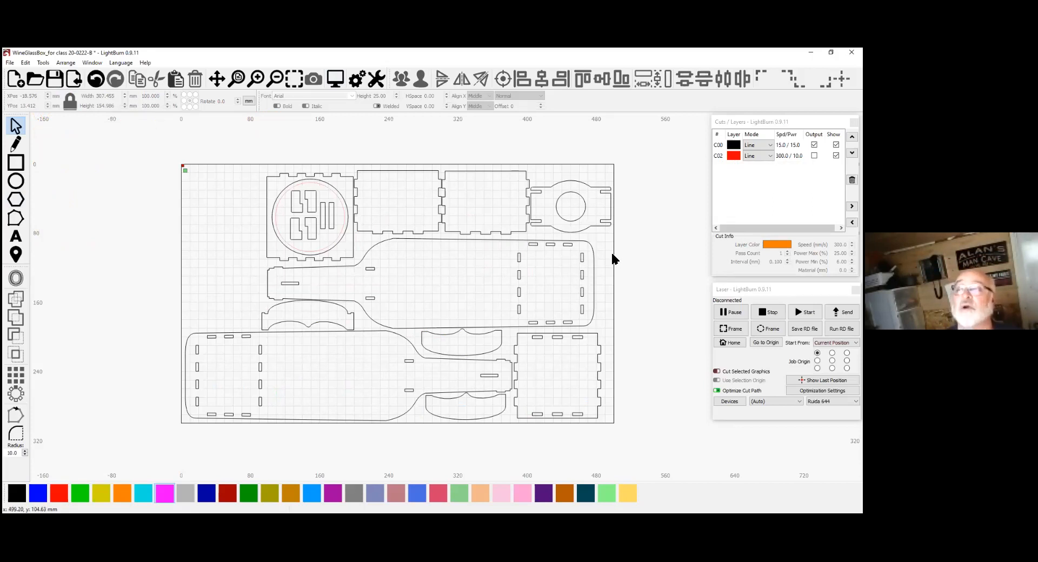
Check the wine glass box's cut order and total estimated time in the preview once more, and close it.
click(335, 80)
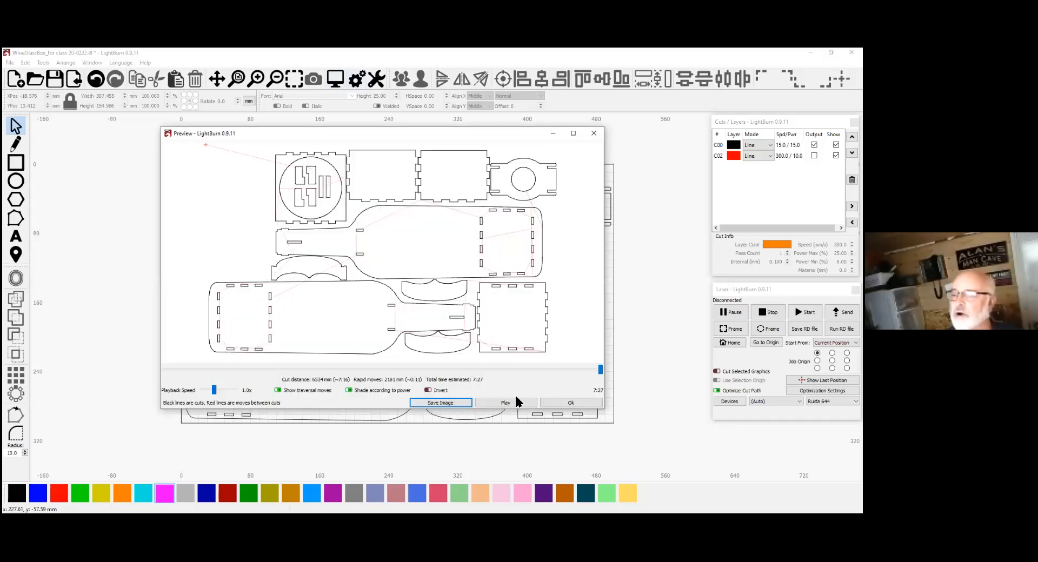
click(588, 404)
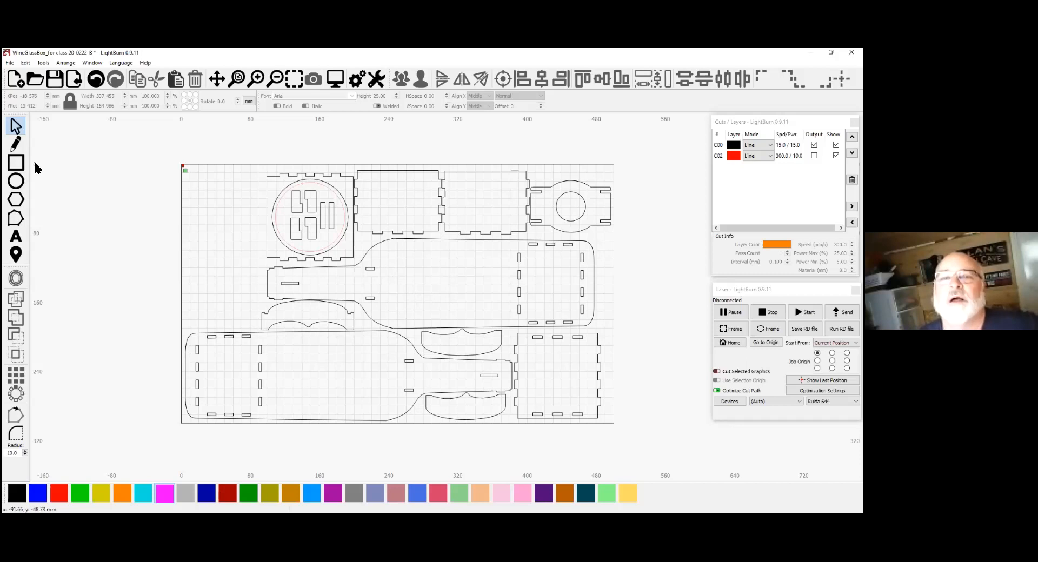
Start a new project without saving the wine glass box changes, and open glass holder 20-0222-B from the Laser 201 class folder.
click(18, 80)
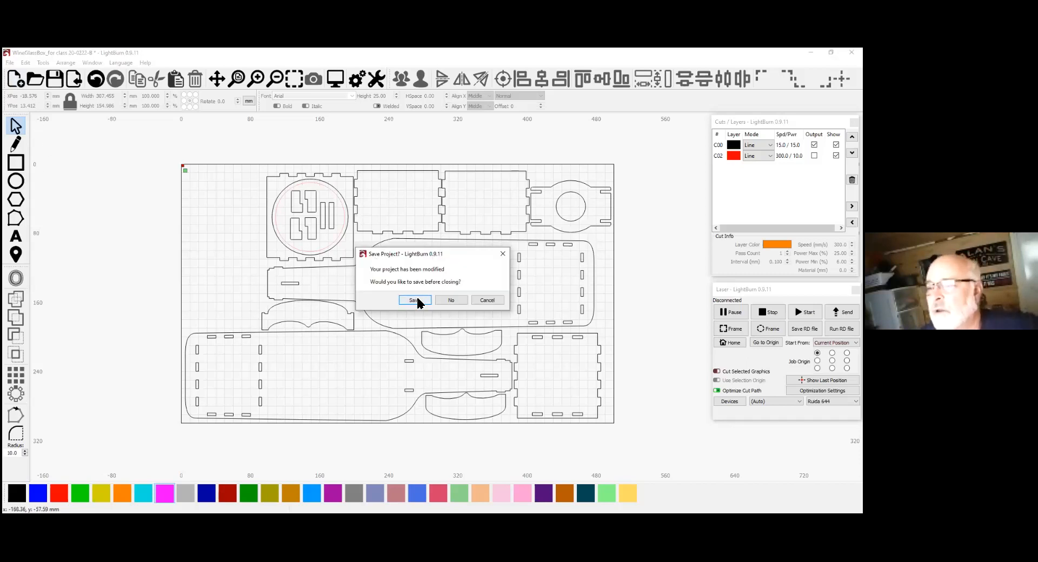
click(452, 301)
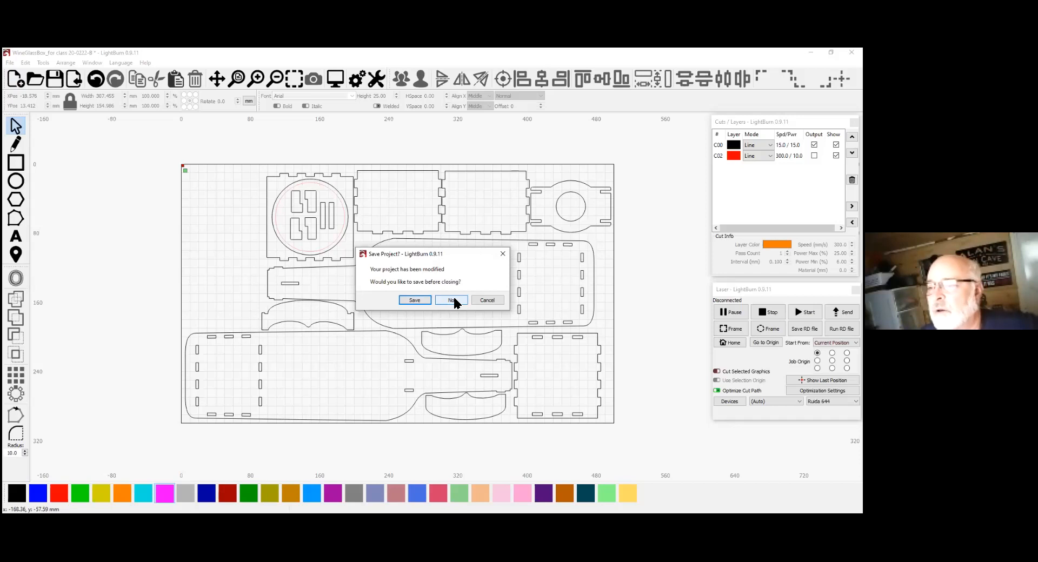
click(34, 82)
click(119, 142)
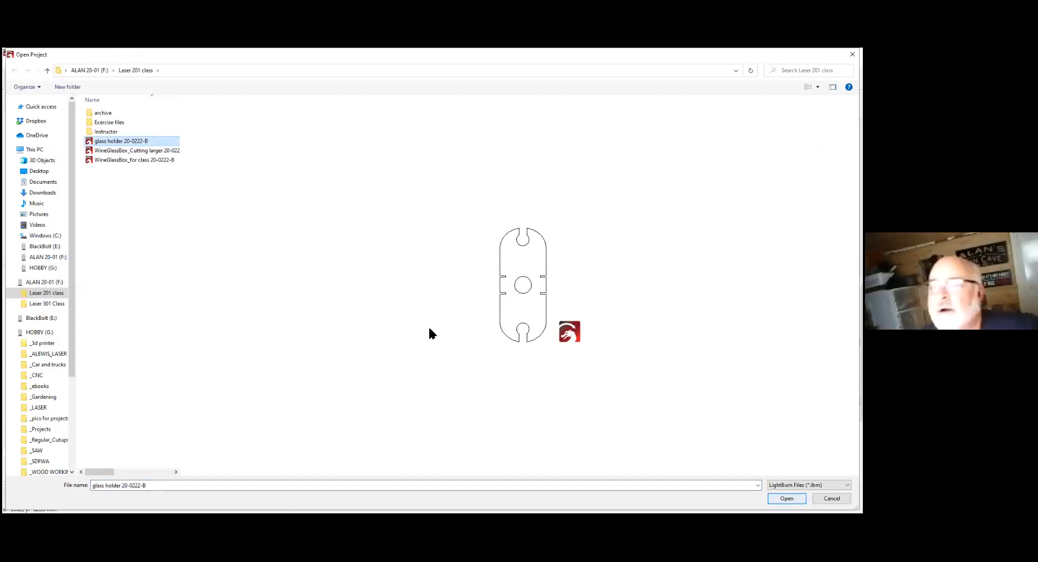
key(Return)
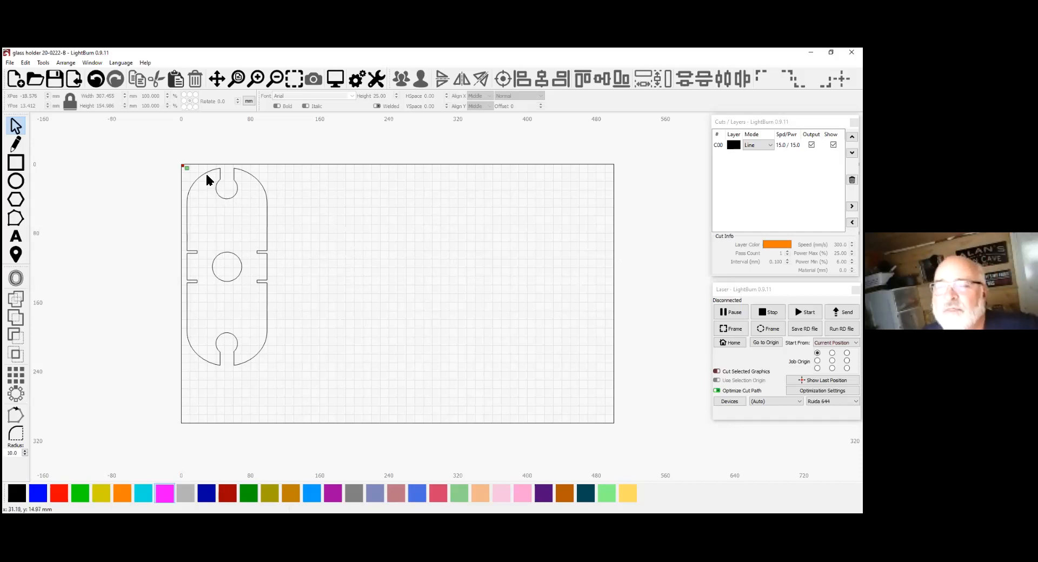
Draw a tall rectangle about 35 by 151 mm beside the glass holder outline, and delete it.
click(16, 167)
drag(277, 196, 316, 211)
drag(301, 341, 309, 327)
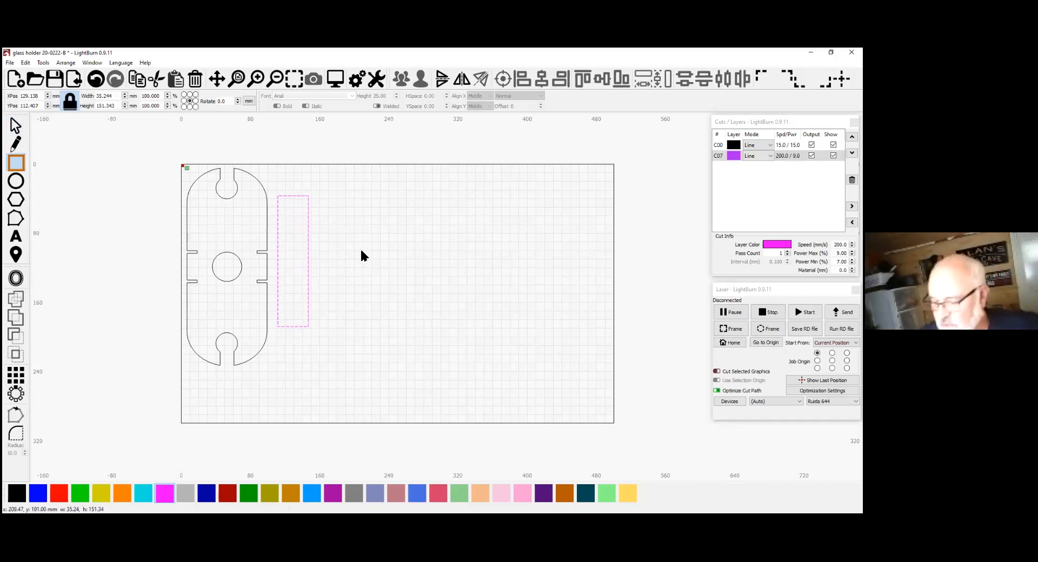
key(Delete)
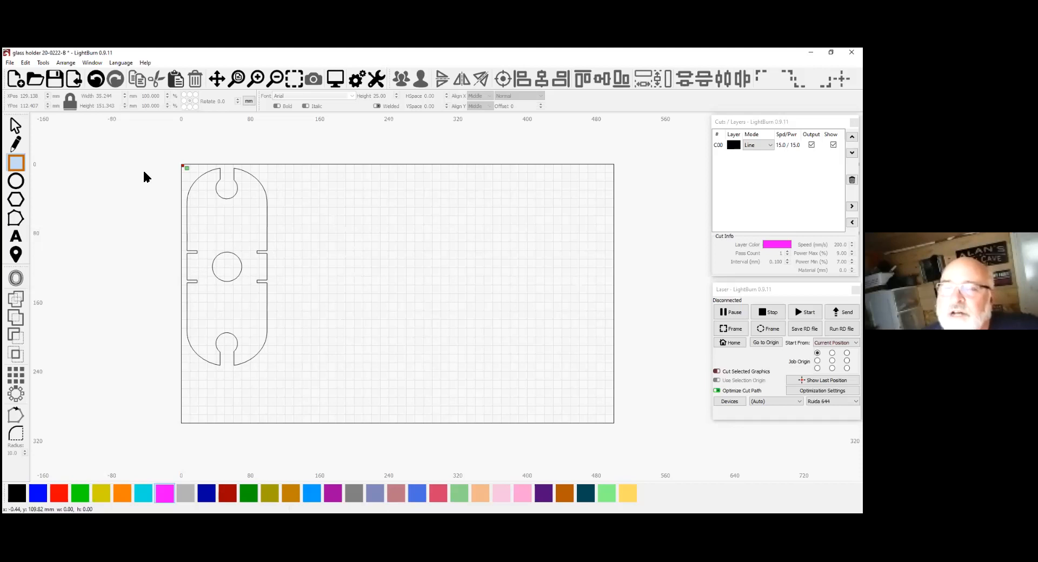
Discard the glass holder changes, reopen WineGlassBox_for class 20-0222-B, and dismiss its project notes.
click(19, 82)
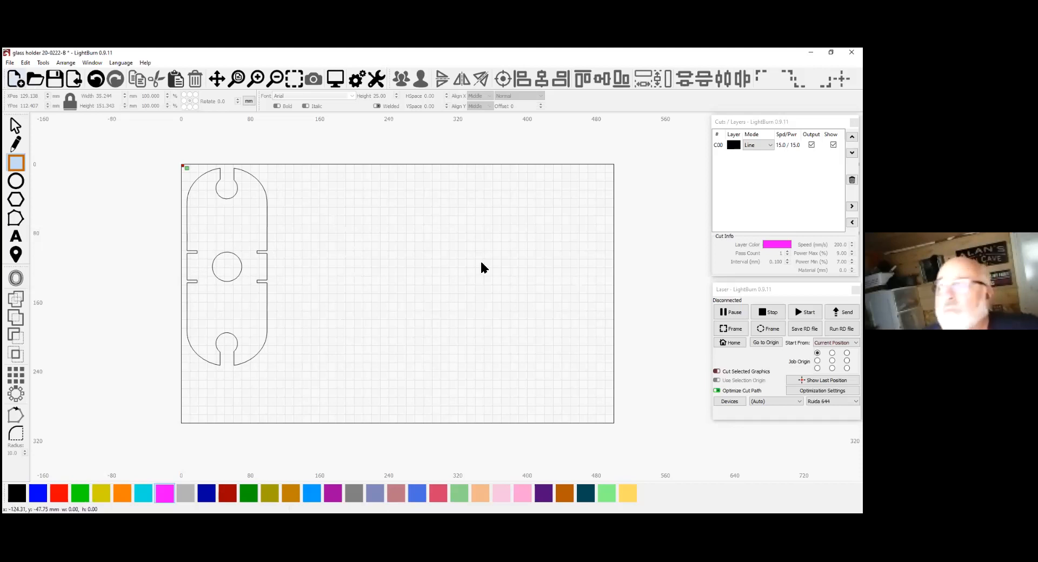
click(451, 300)
click(37, 80)
click(119, 161)
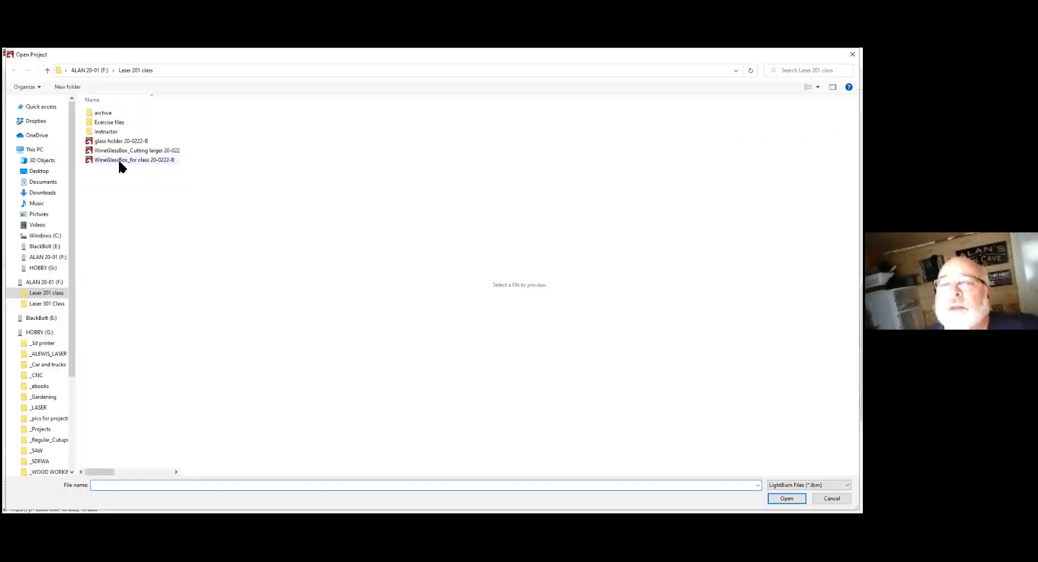
key(Return)
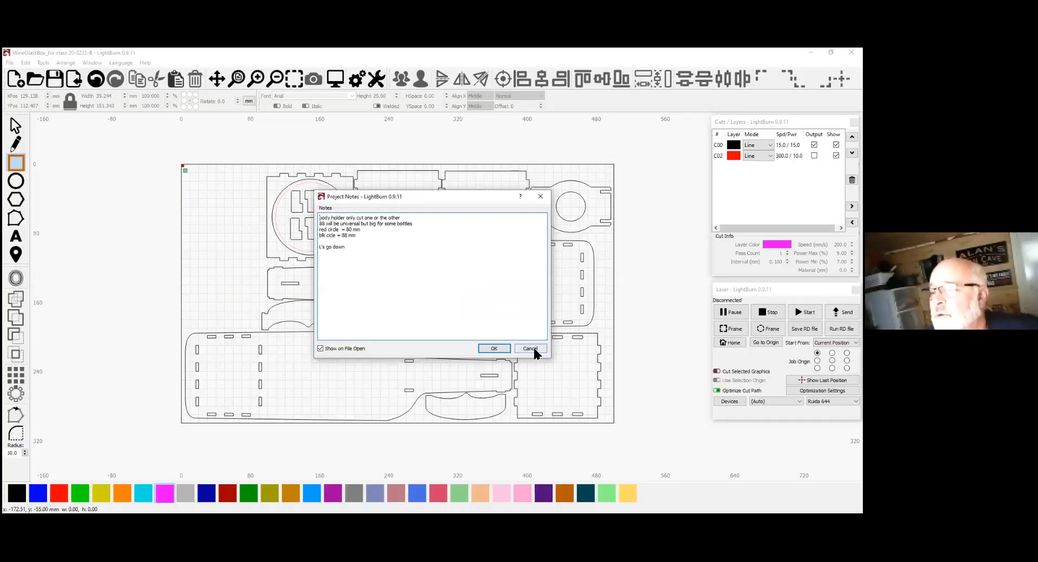
key(Return)
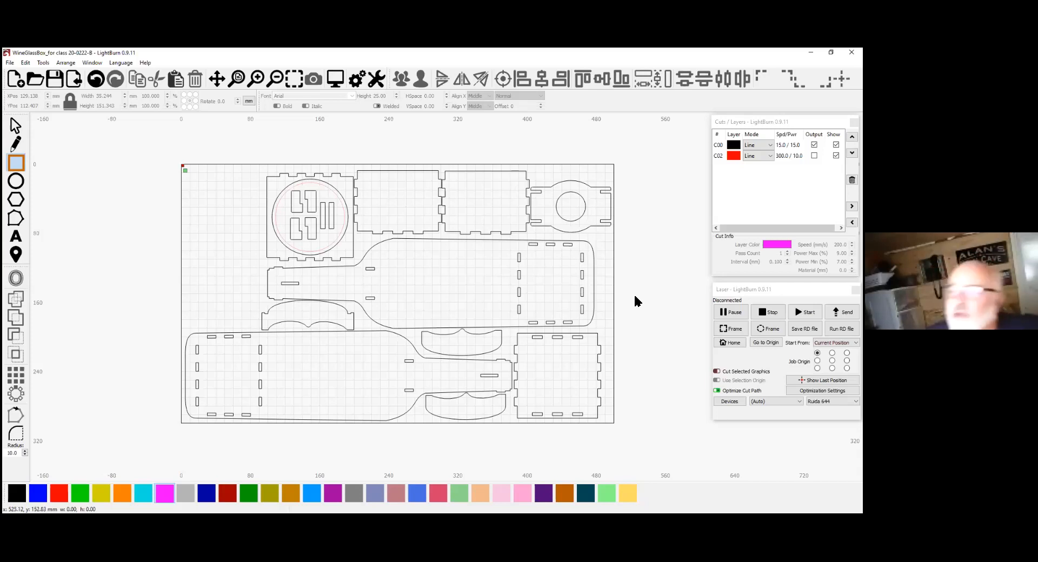
scroll(639, 301, down, 2)
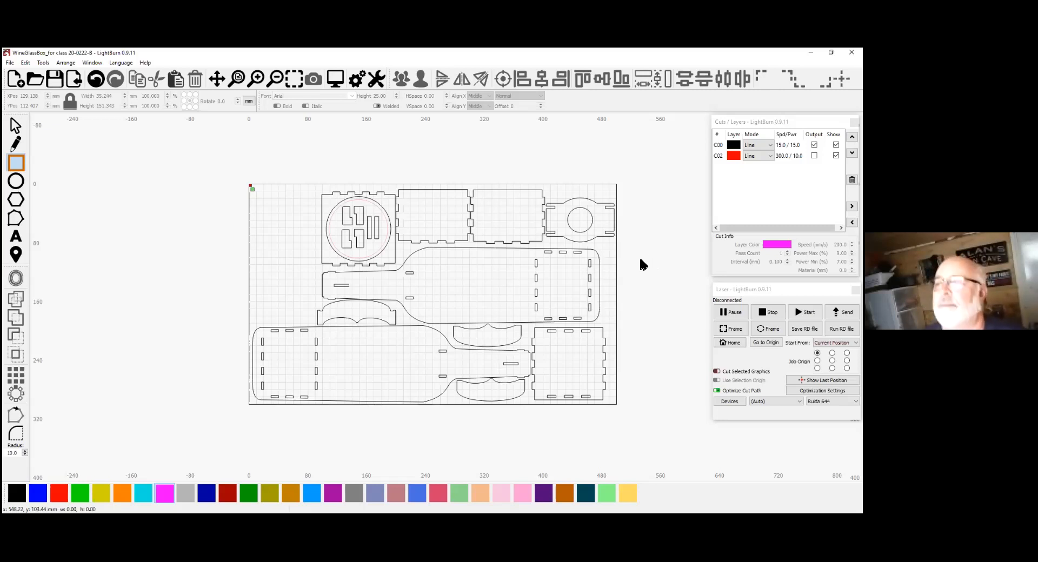
Start a new project and look through the _LASER folder on the HOBBY (G:) drive for a project to open.
click(20, 85)
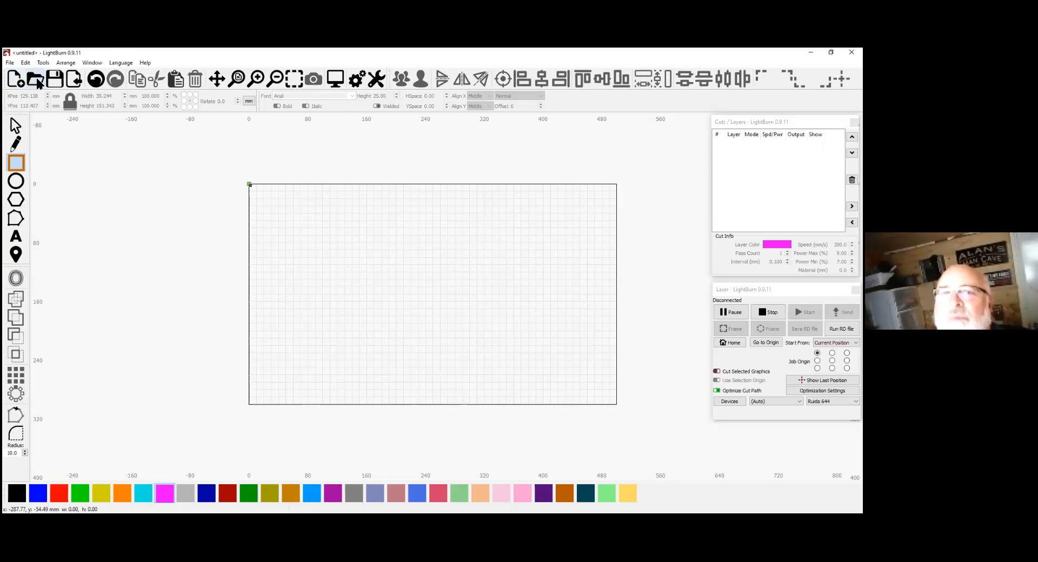
click(37, 82)
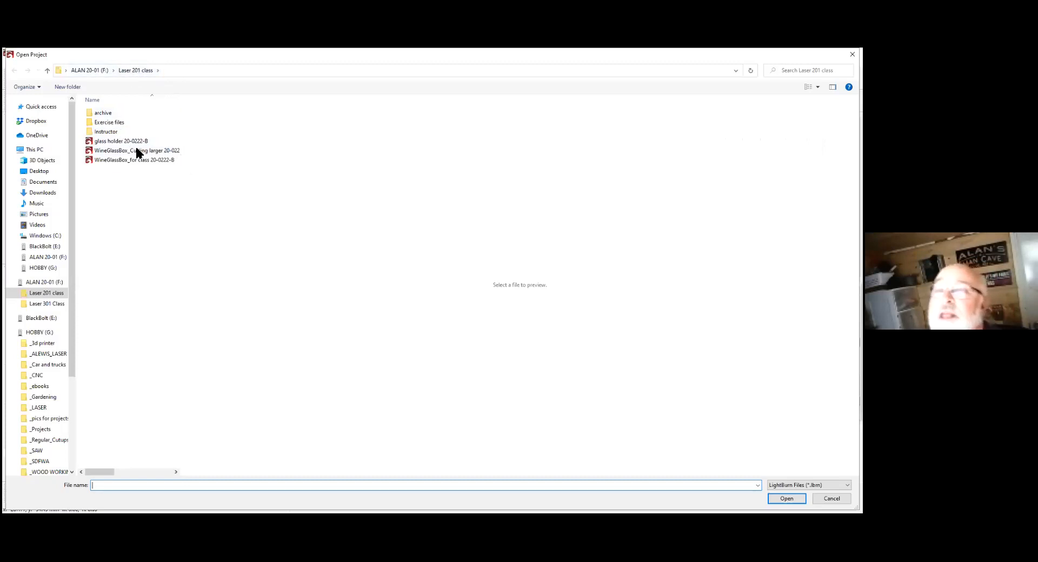
click(109, 131)
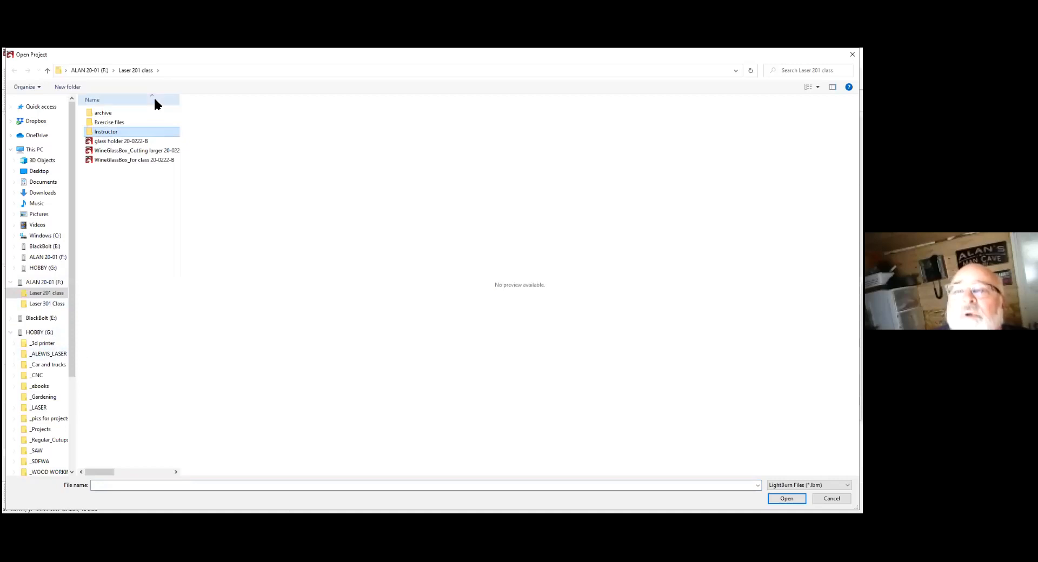
click(40, 410)
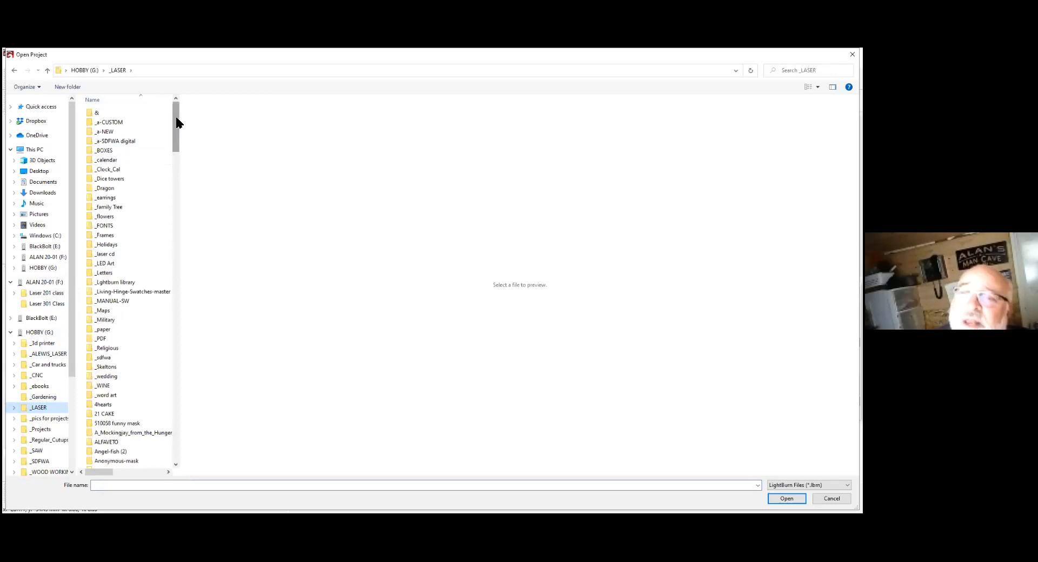
scroll(175, 133, down, 6)
scroll(168, 172, down, 20)
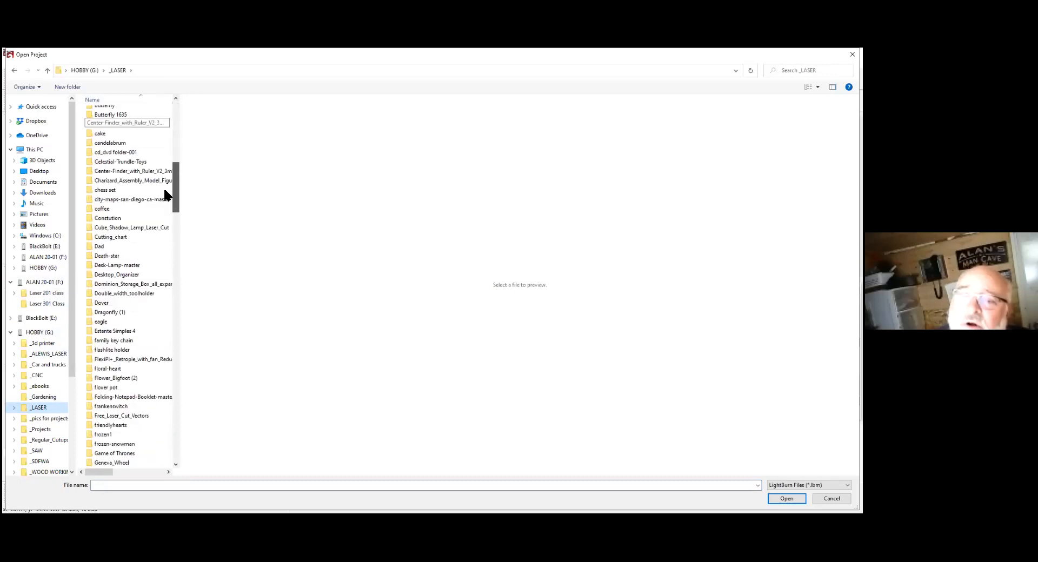
scroll(181, 360, down, 15)
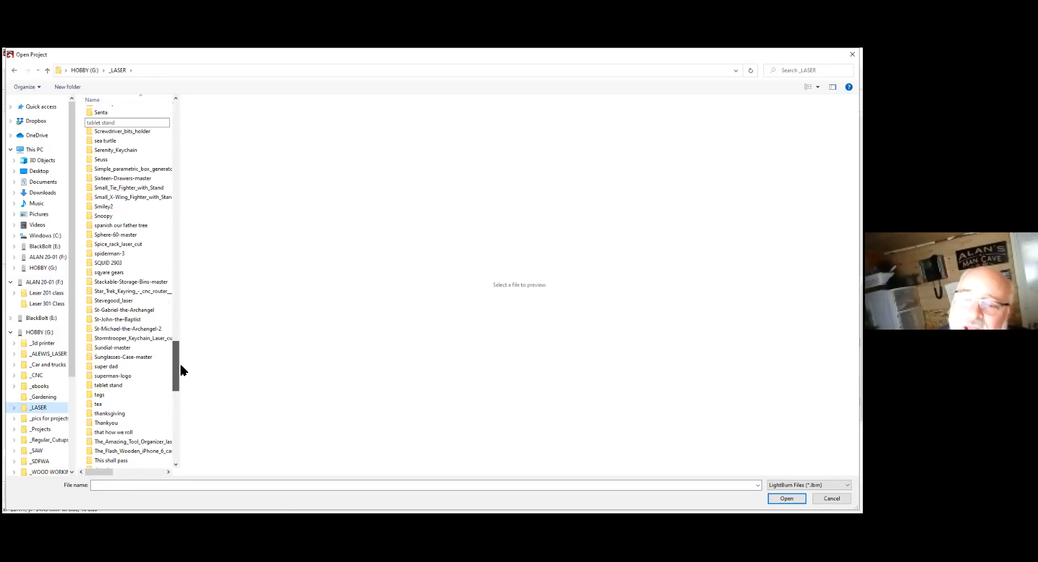
scroll(189, 118, up, 20)
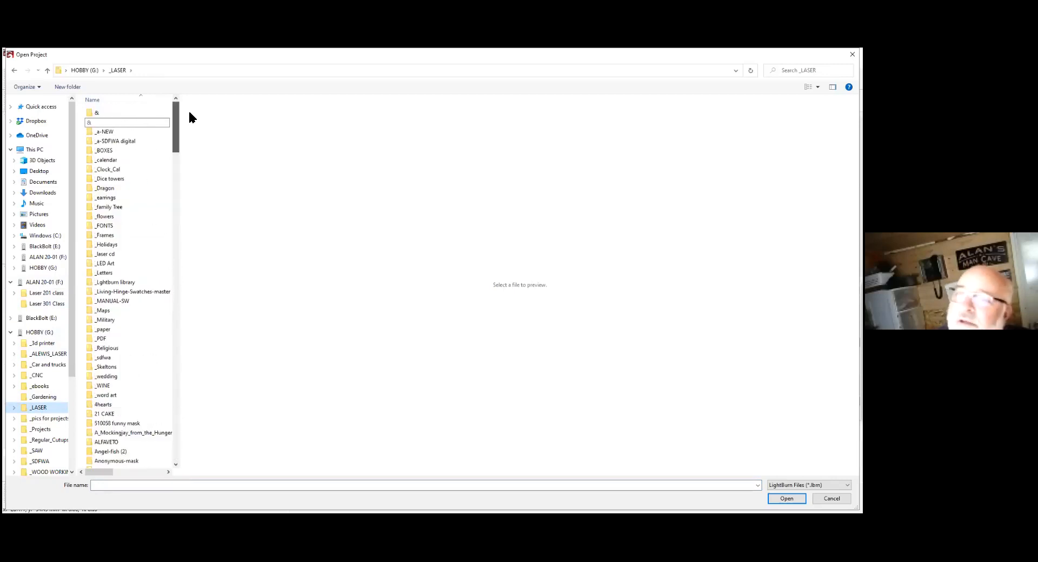
Open IMG_1516 ELF 2 boy with name from the ELF folder inside _a-NEW, 20-0420, and view both ornaments closely.
double_click(108, 135)
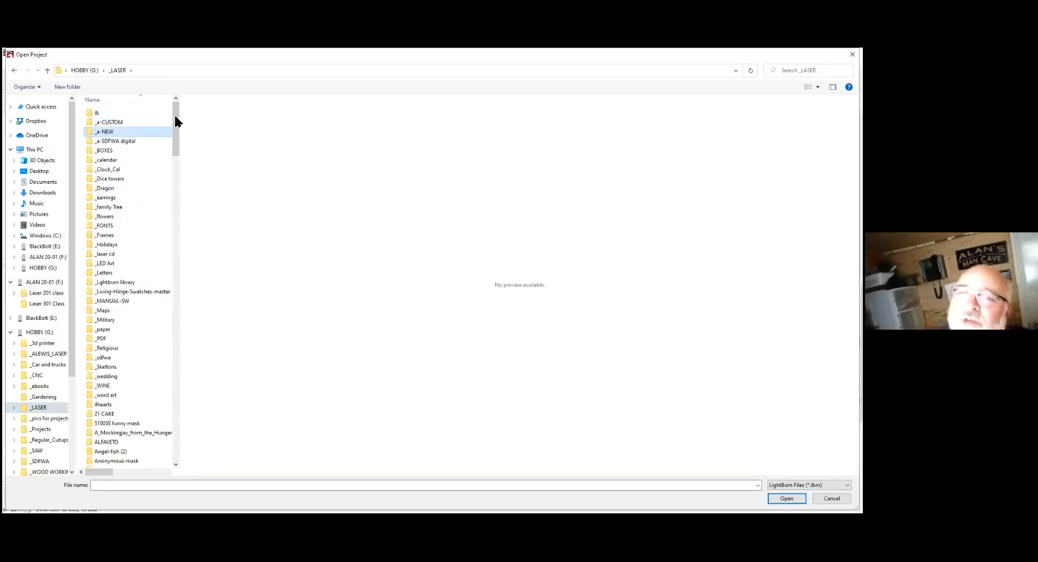
scroll(156, 324, down, 20)
scroll(173, 98, up, 20)
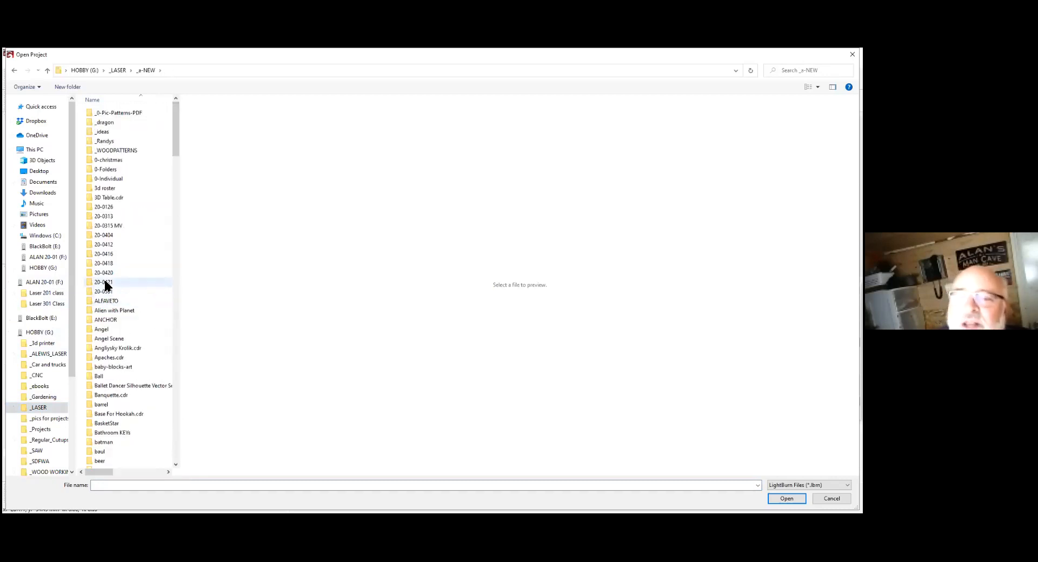
double_click(104, 273)
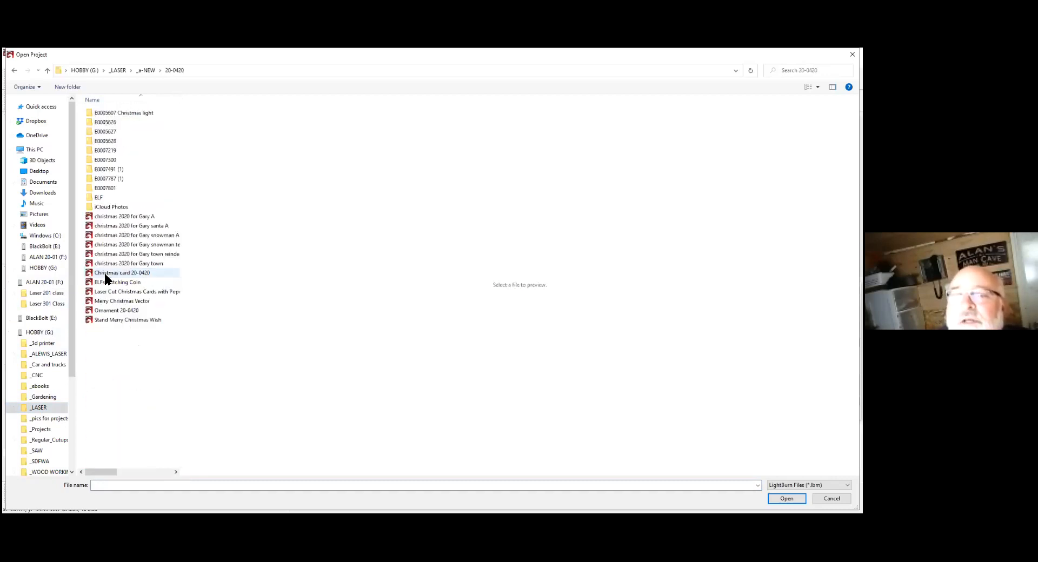
click(100, 199)
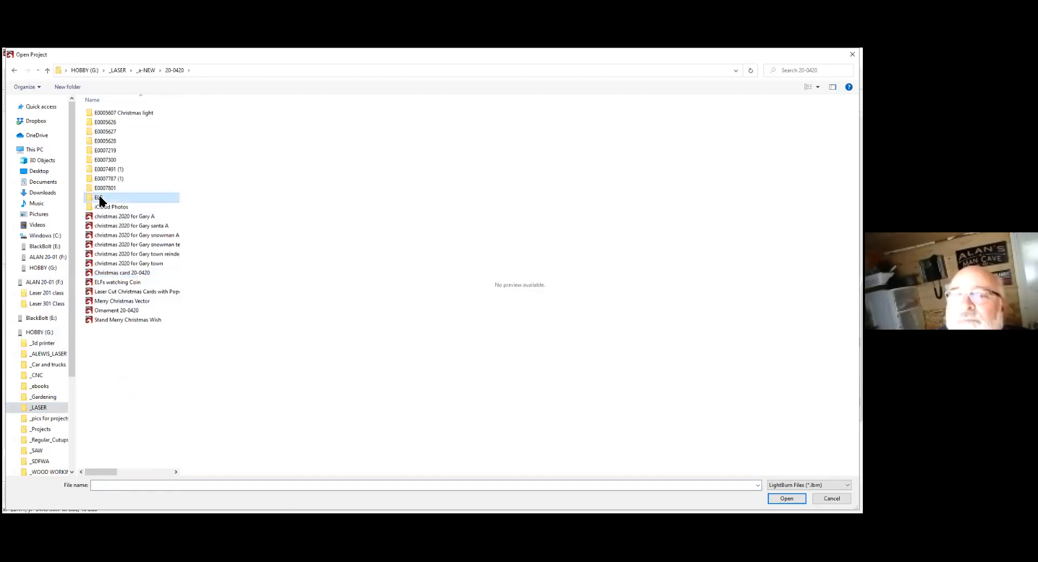
double_click(100, 199)
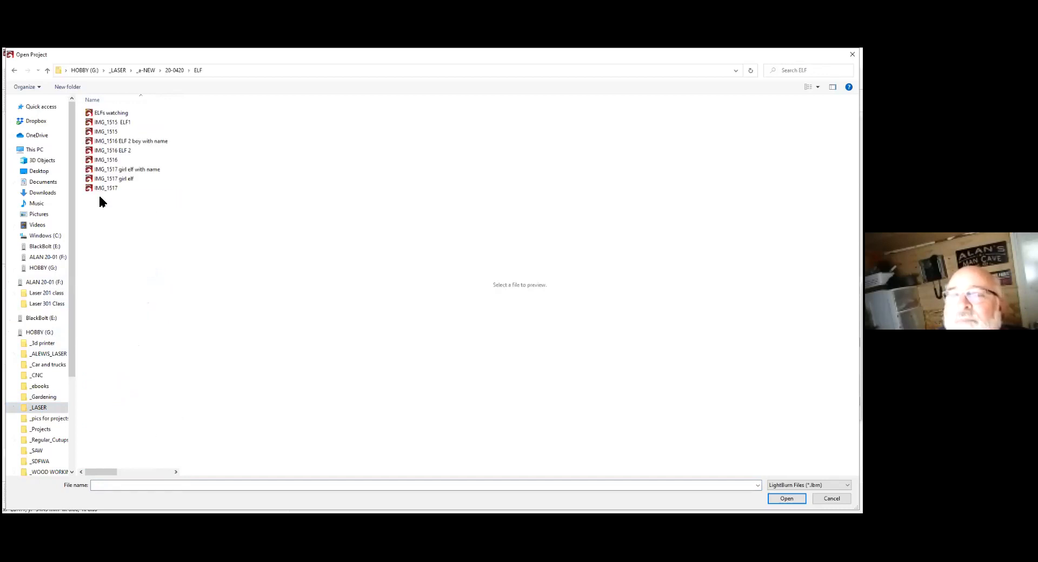
double_click(130, 141)
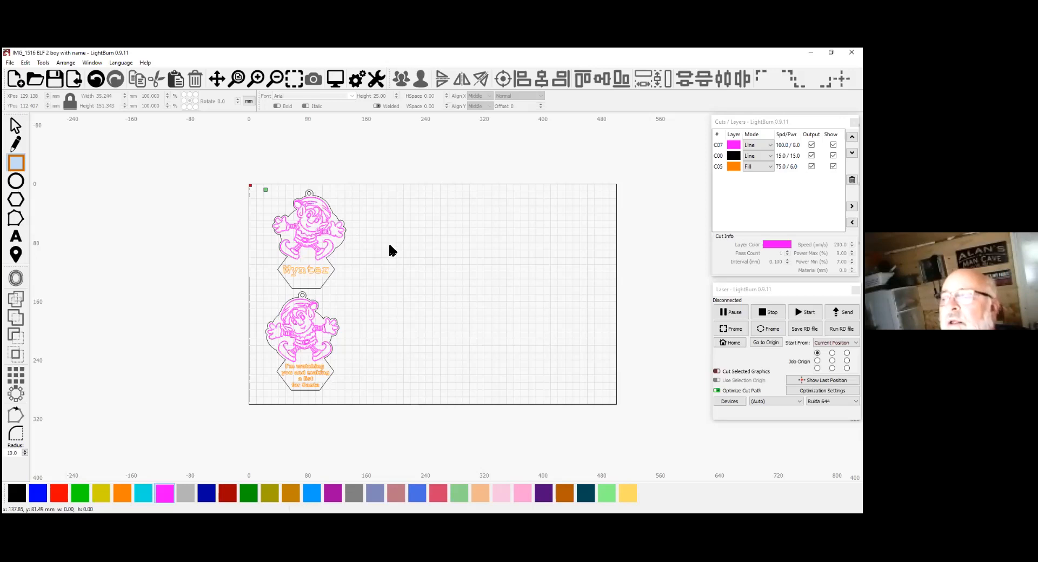
scroll(396, 261, down, 1)
scroll(397, 261, up, 3)
drag(394, 279, 385, 262)
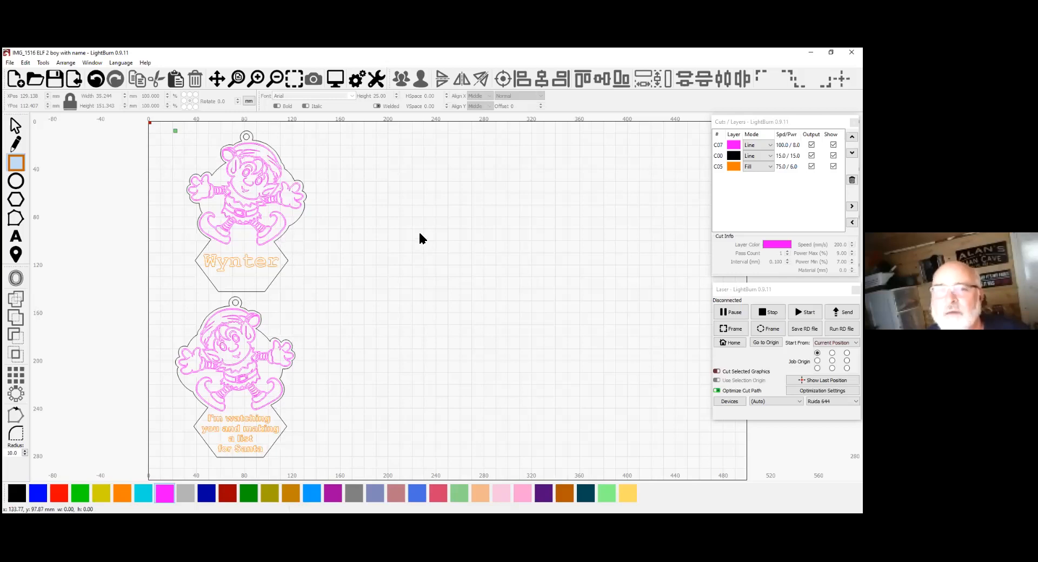
Start a new project and open Coins SUPER HERO 20-0223 from the _Coins folder inside _LASER, _a-NEW, 0-Folders.
click(15, 81)
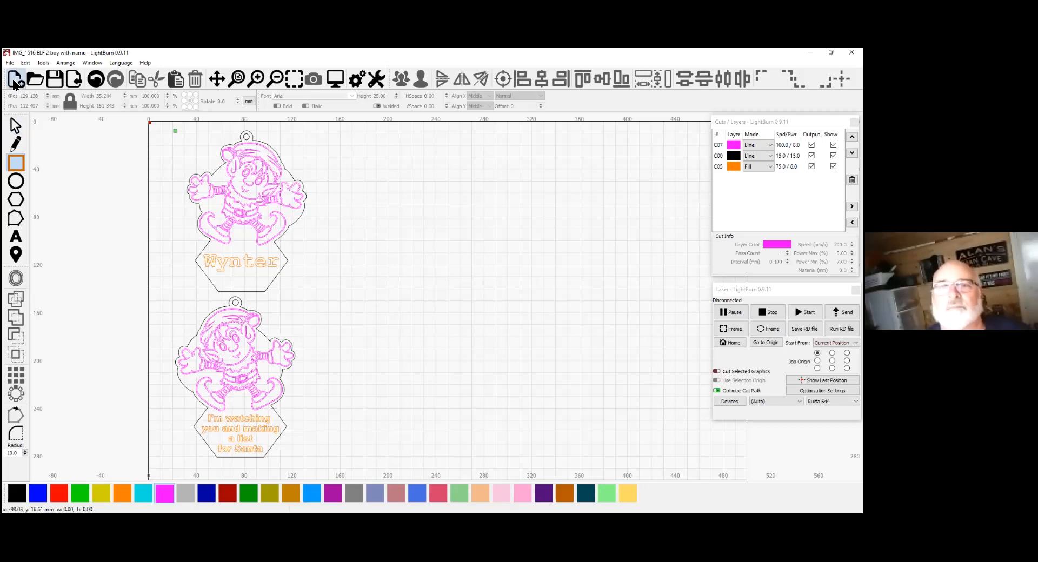
click(33, 81)
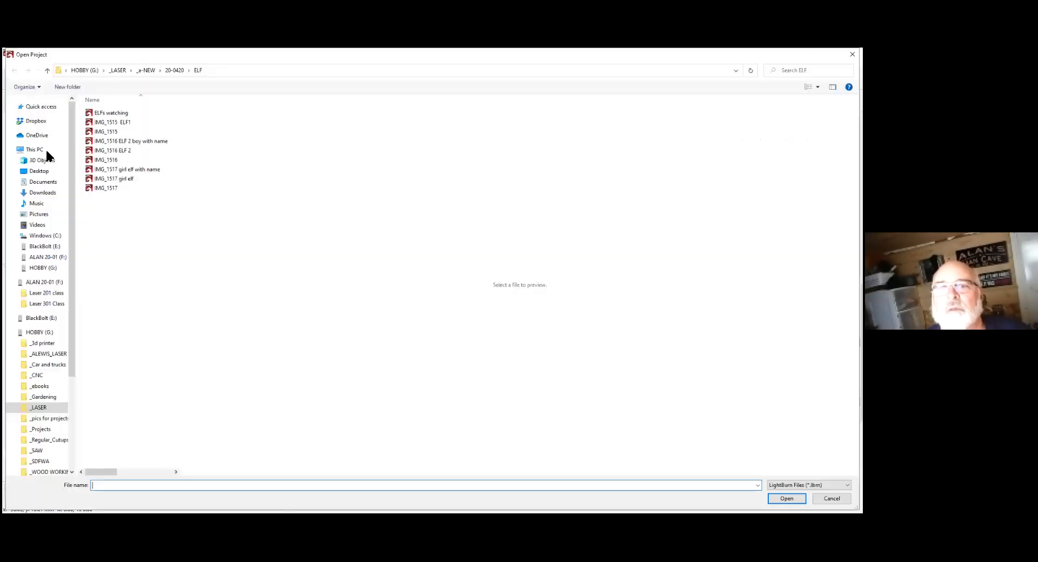
click(42, 411)
click(109, 131)
double_click(109, 131)
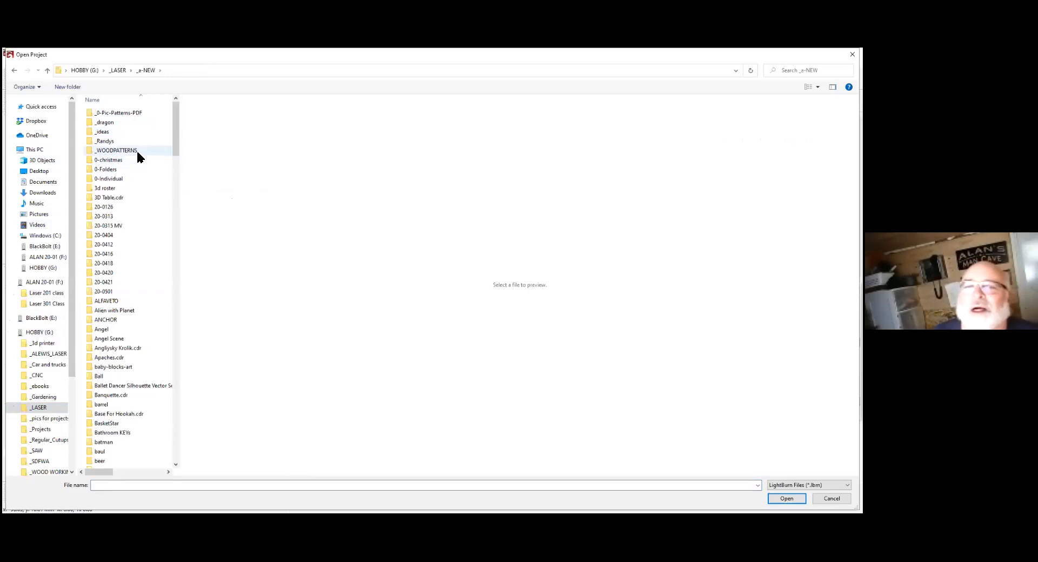
double_click(115, 169)
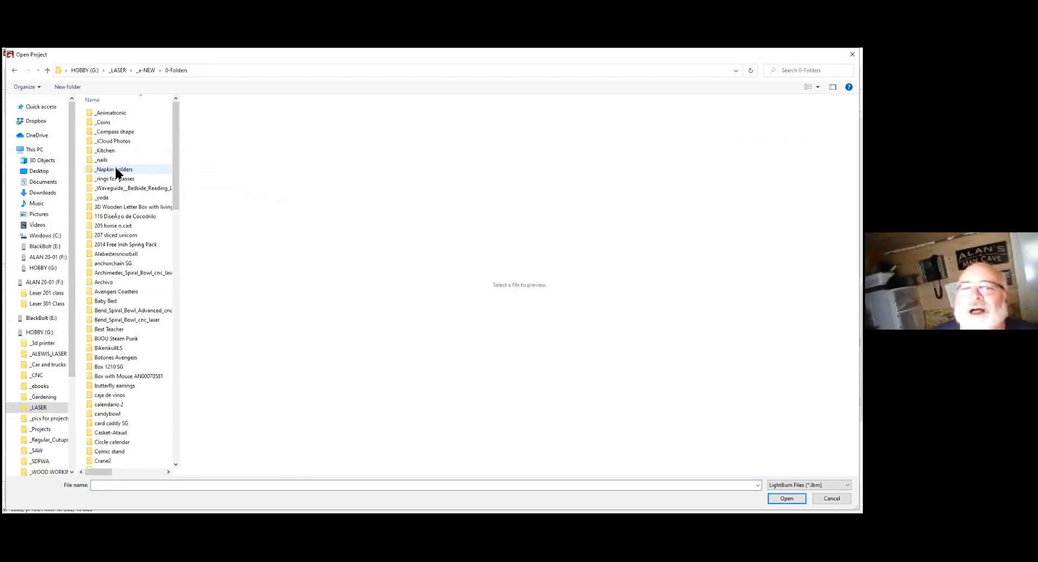
double_click(109, 122)
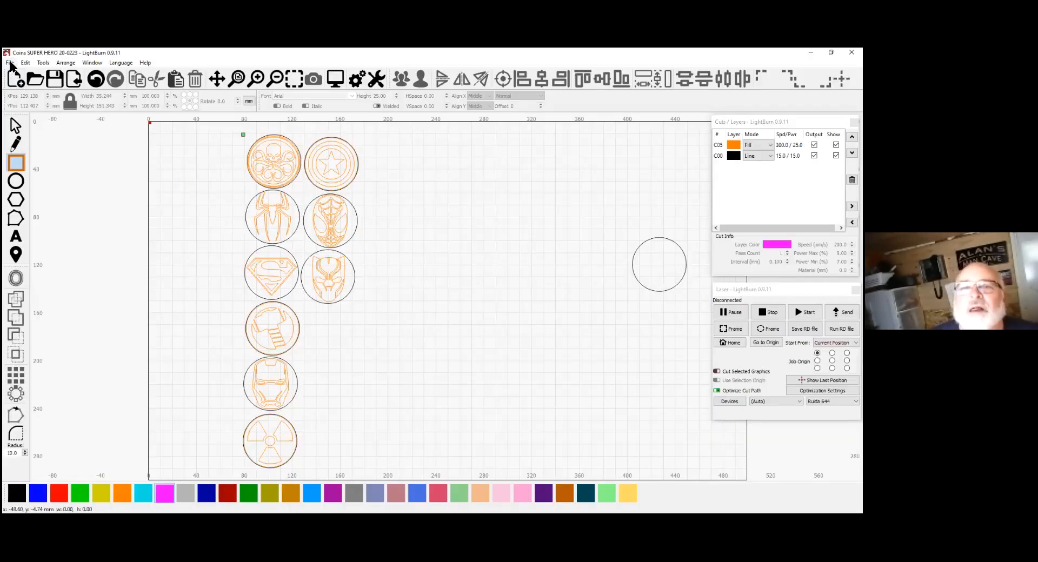
Open the COINS 20-0223 project from the _Coins folder.
click(33, 80)
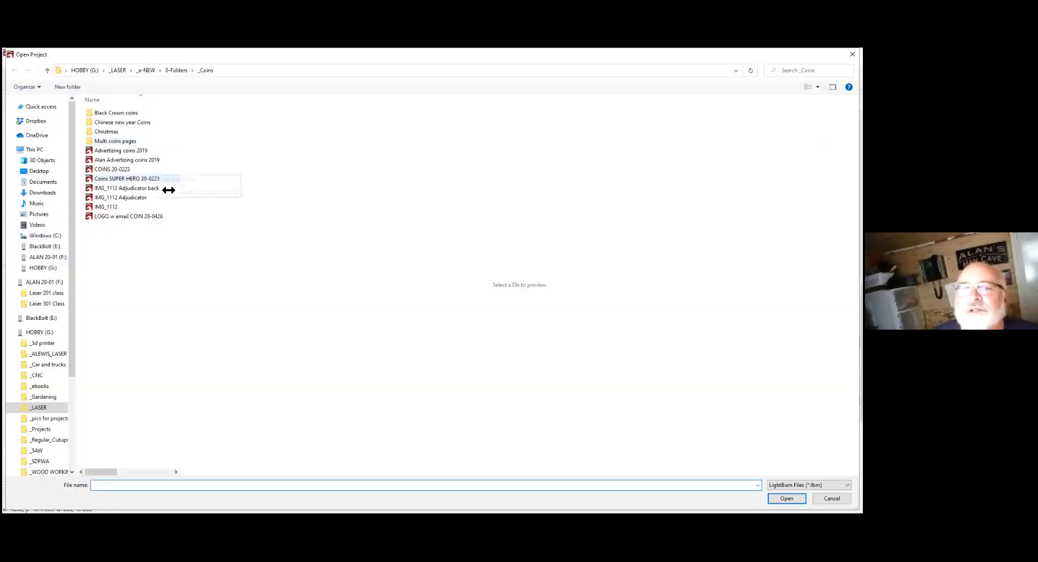
click(109, 172)
double_click(110, 172)
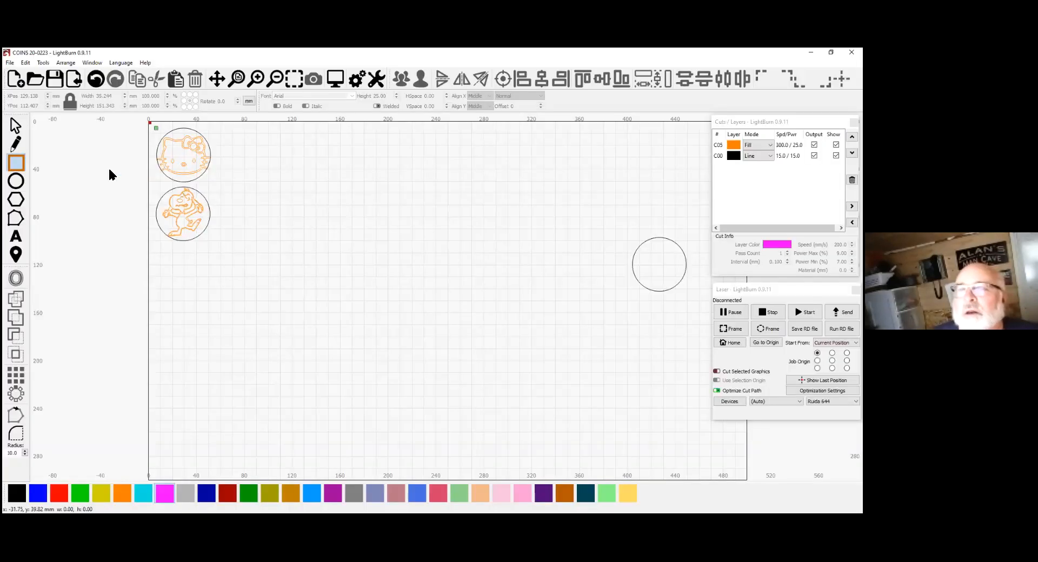
Start a new project and open Alan Advertizing coins 2019 from the _Coins folder.
click(15, 80)
click(37, 80)
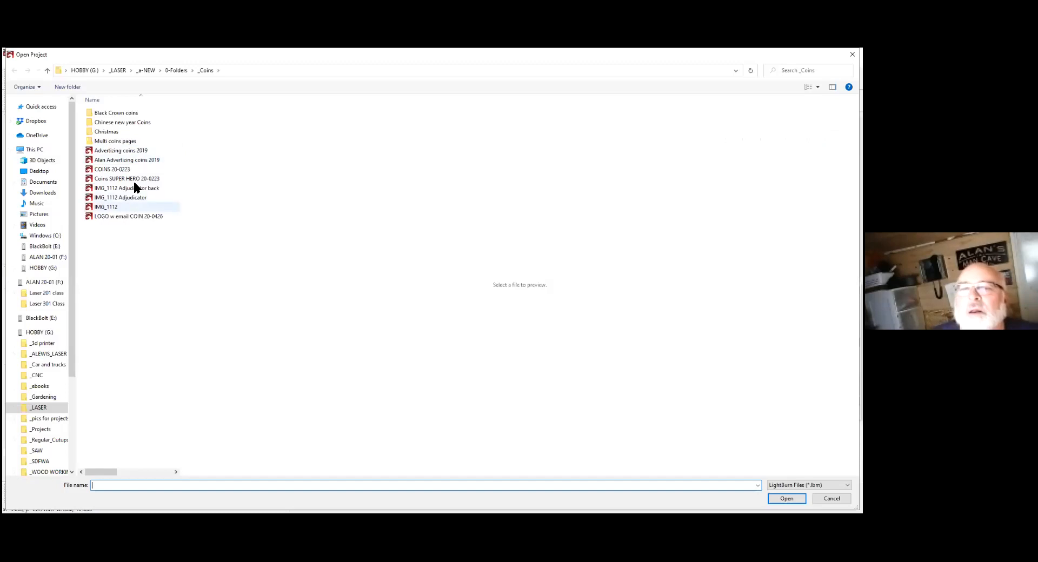
click(118, 161)
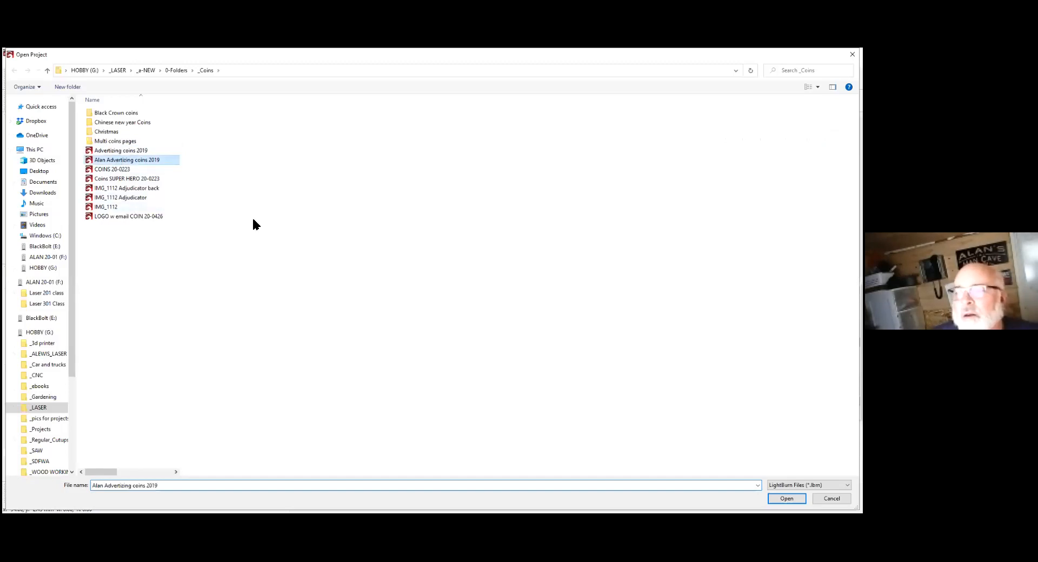
key(Return)
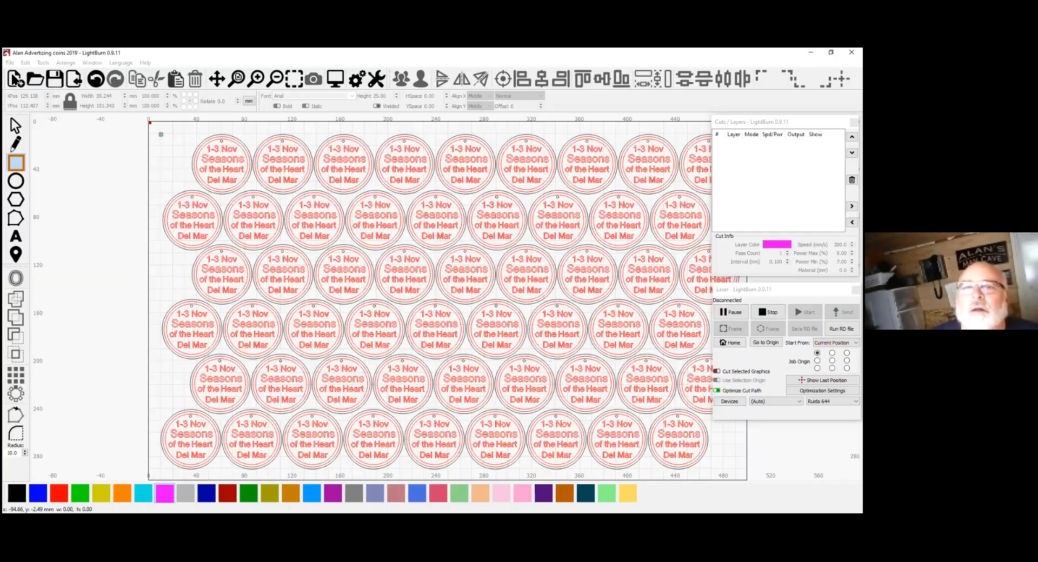
Open all lewis laser coins three 20-0120 from the Multi coins pages folder inside _Coins.
click(33, 80)
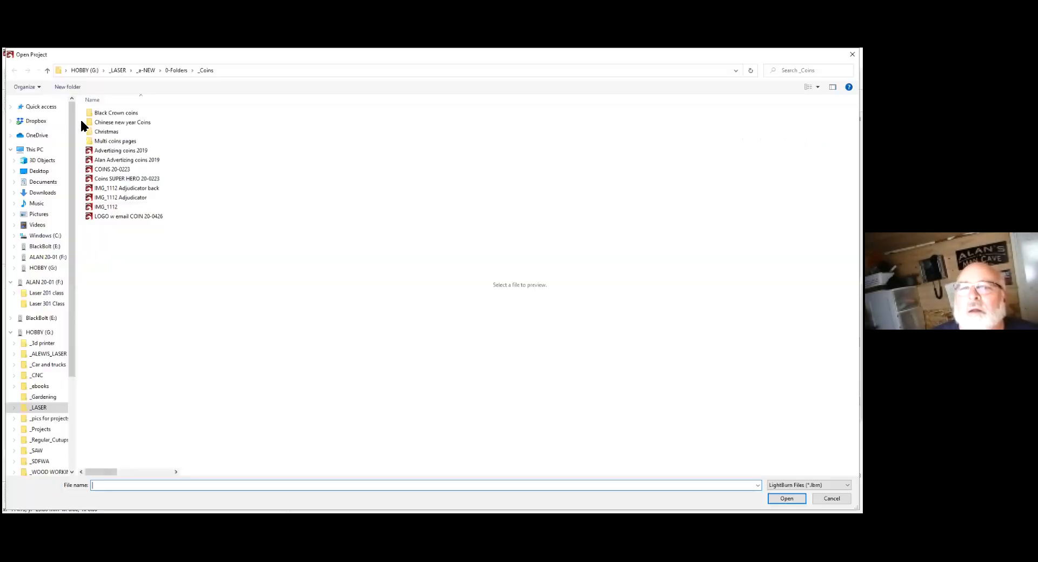
double_click(115, 142)
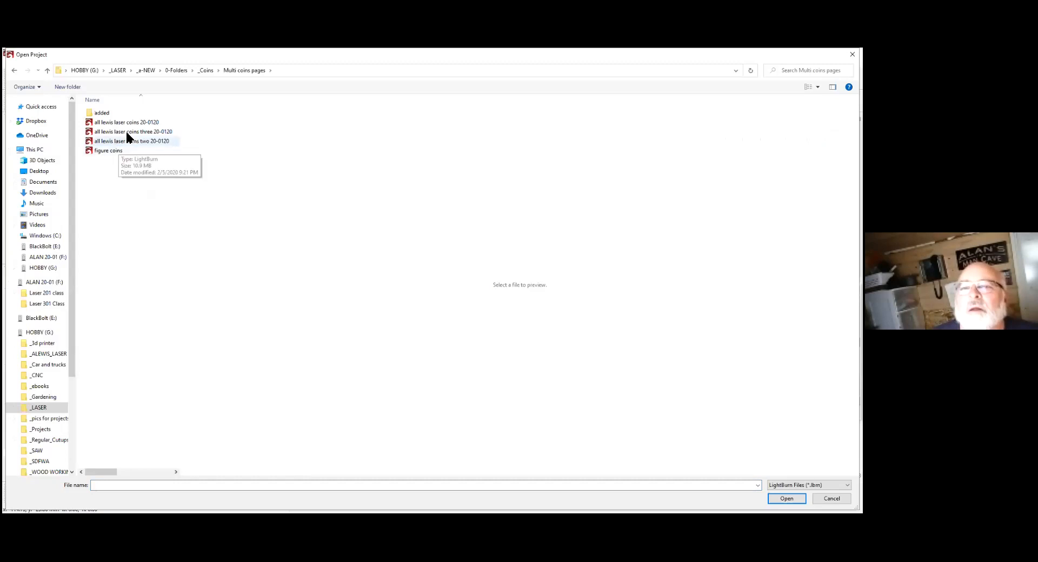
click(126, 133)
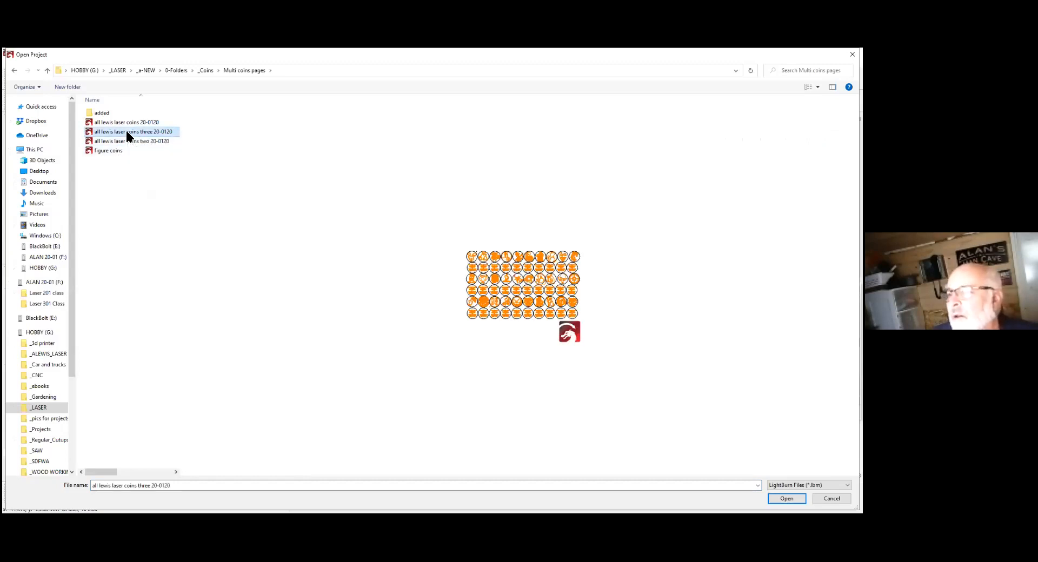
double_click(126, 133)
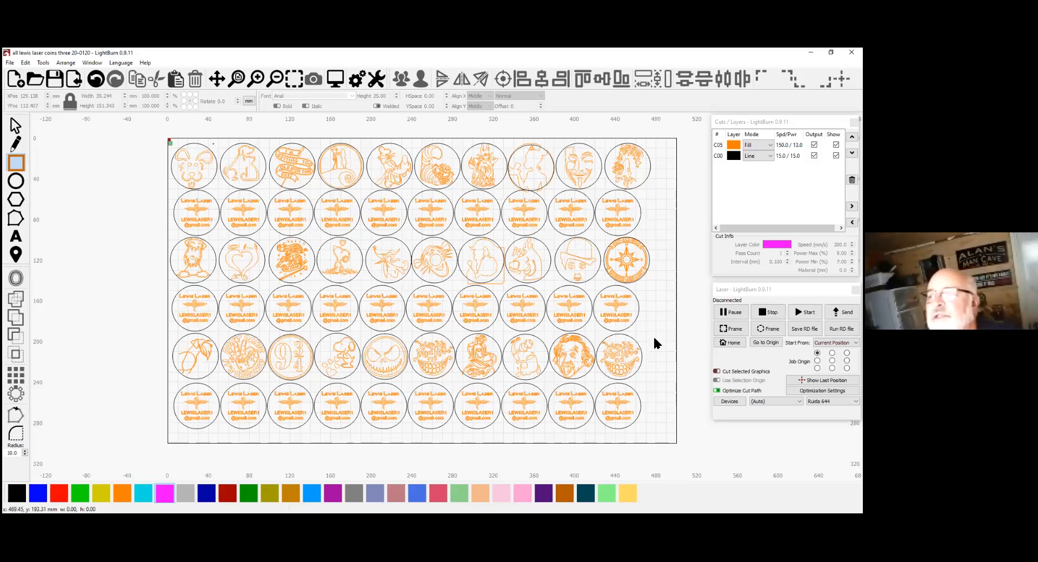
Turn on Cut Selected Graphics so that only selected coins are sent to the laser.
scroll(660, 341, up, 1)
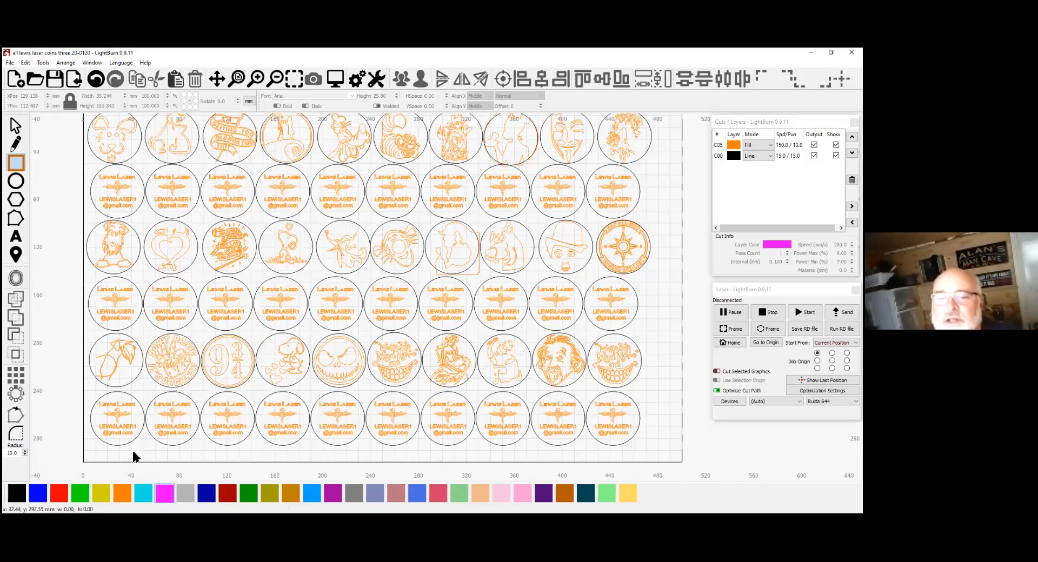
click(718, 371)
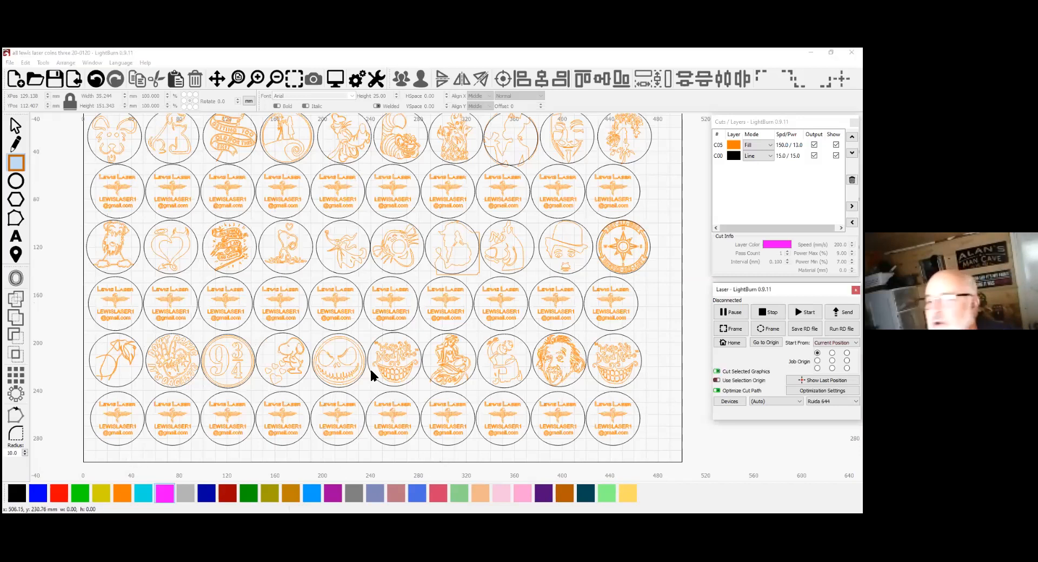
drag(131, 458, 96, 104)
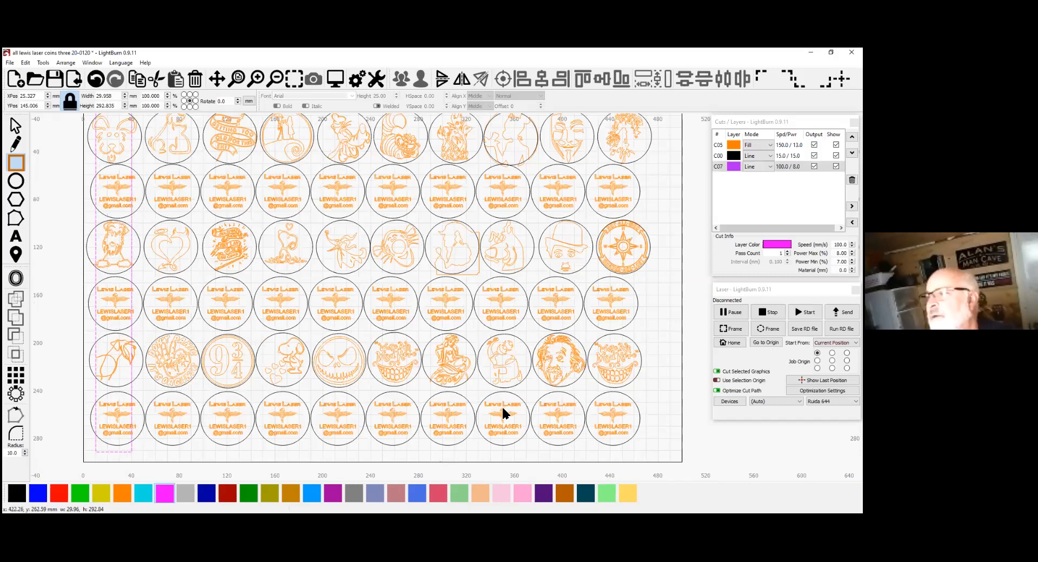
click(17, 128)
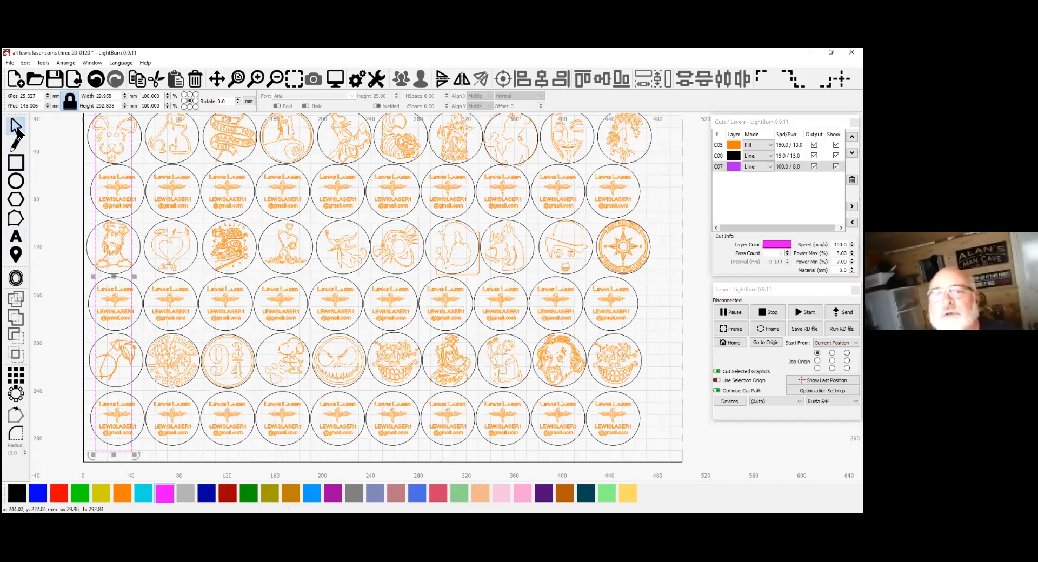
key(Delete)
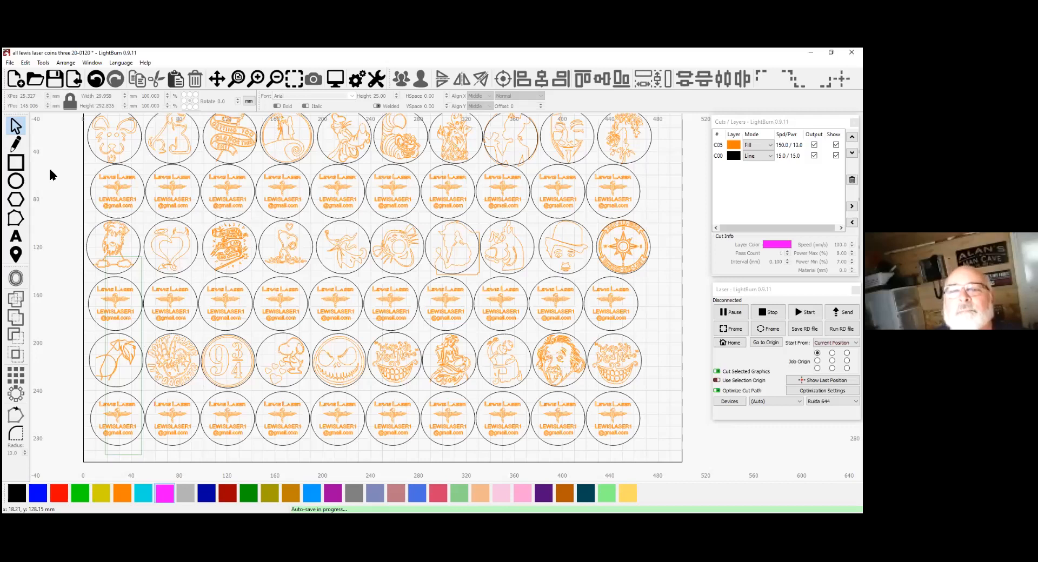
key(alt+Tab)
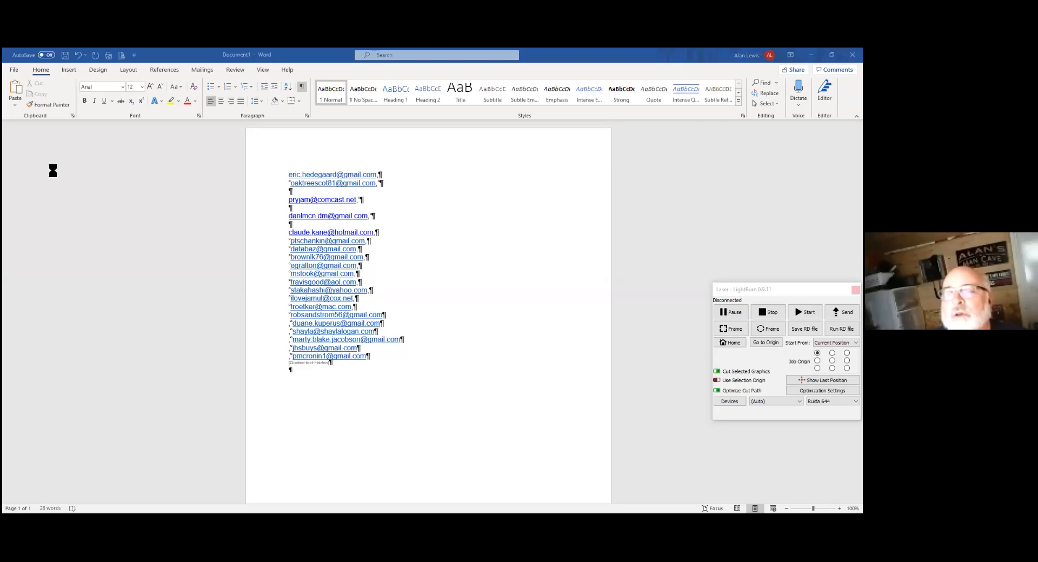
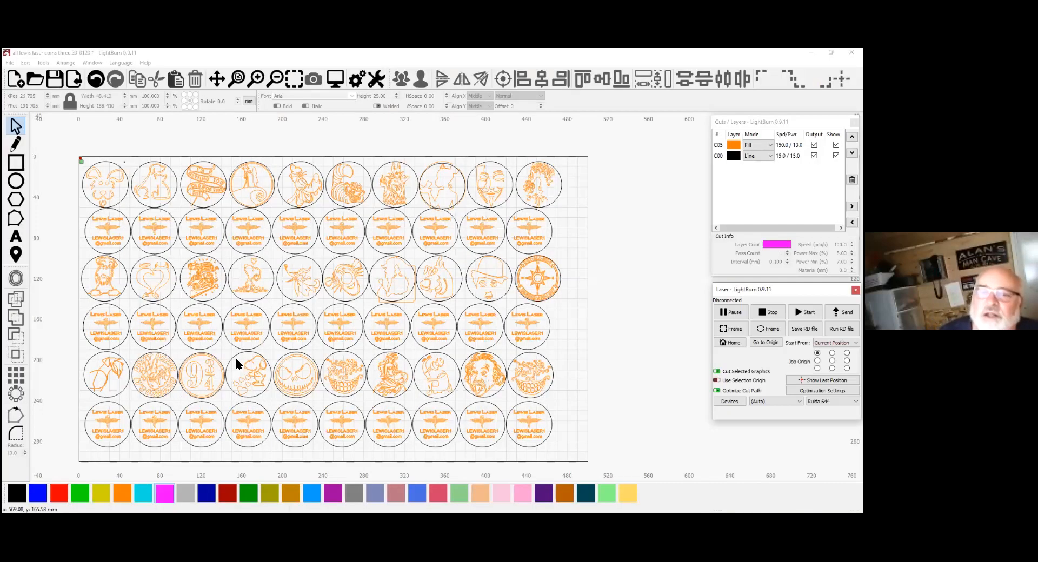
Select the first column of six coins, preview the cut of that selection only, and clear the selection.
drag(123, 455, 85, 155)
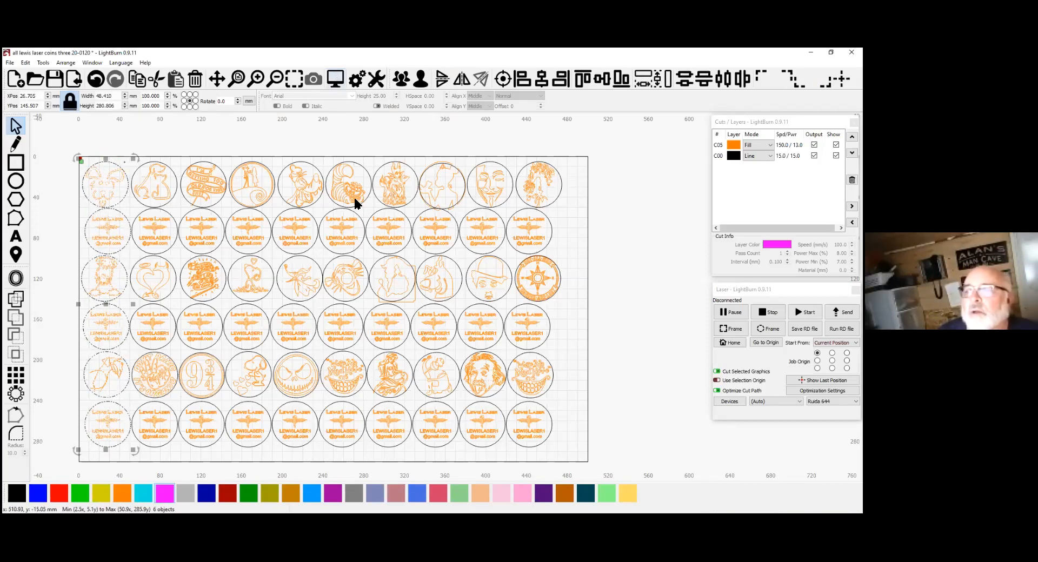
key(alt+p)
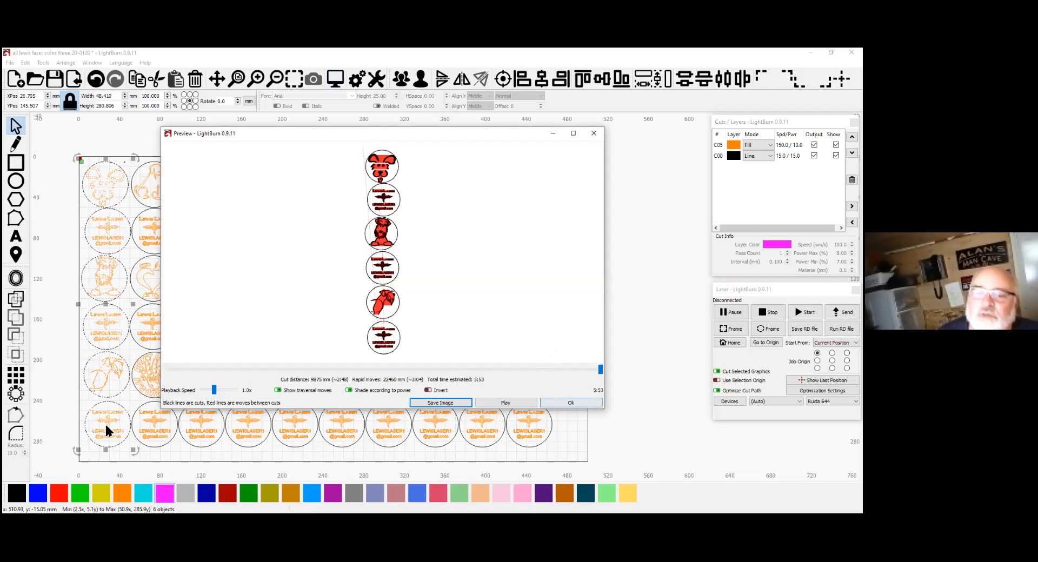
key(Escape)
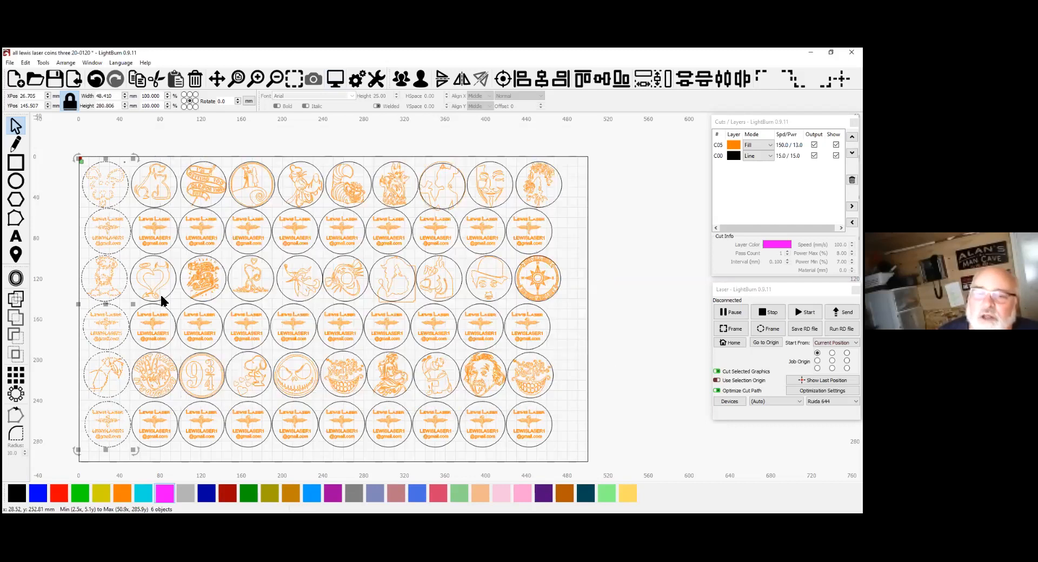
click(111, 183)
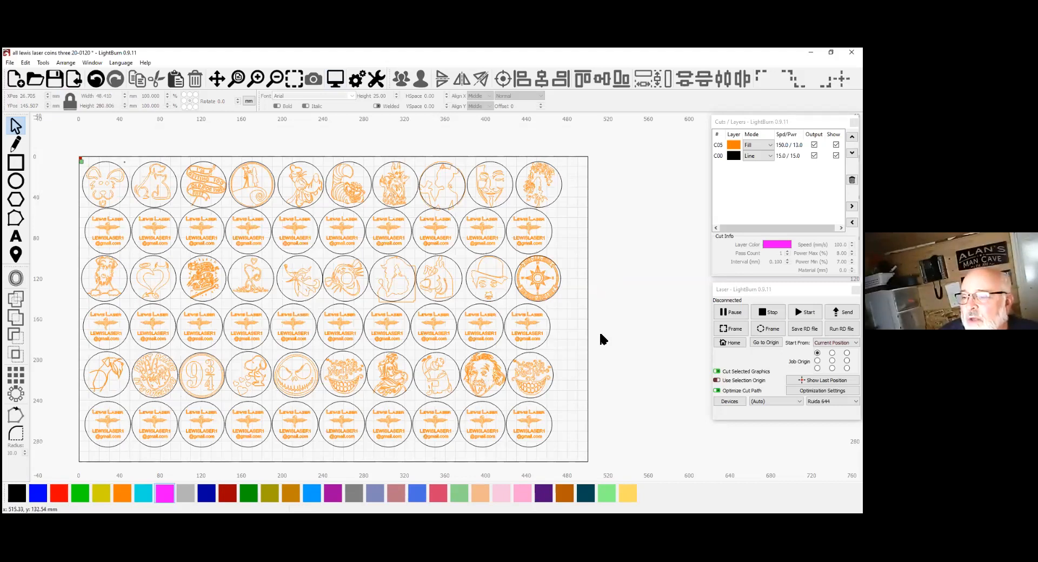
Examine the coin designs around the compass coin at the end of the third row, and view the whole sheet again.
scroll(601, 335, up, 1)
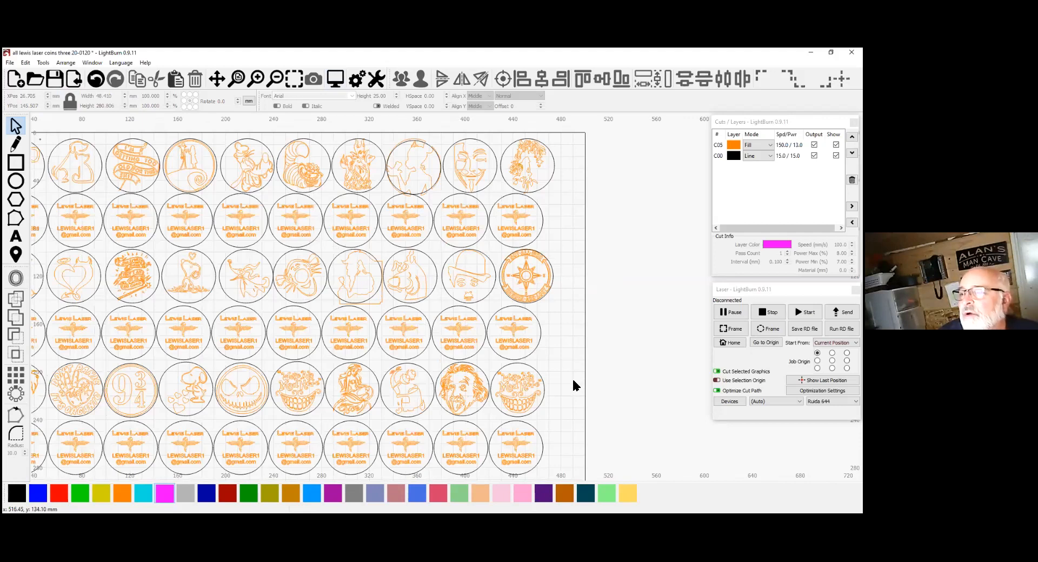
scroll(573, 385, up, 1)
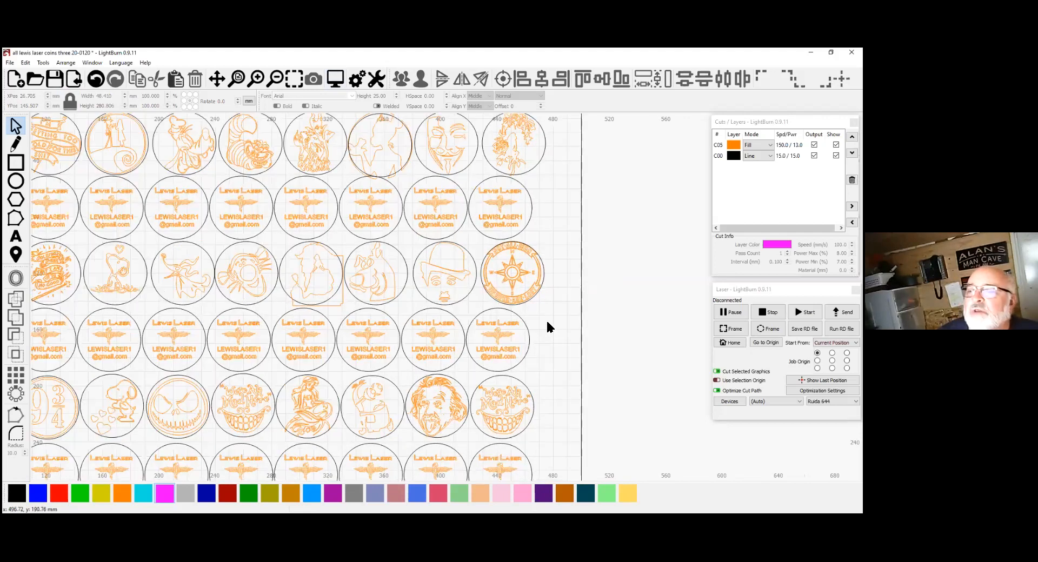
scroll(545, 302, up, 1)
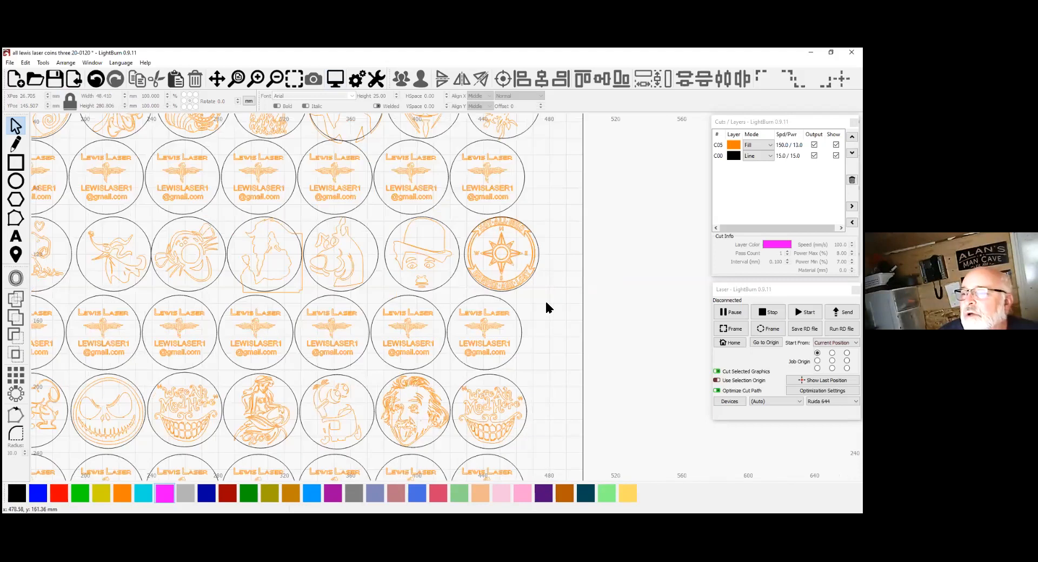
scroll(545, 301, up, 1)
scroll(520, 216, up, 3)
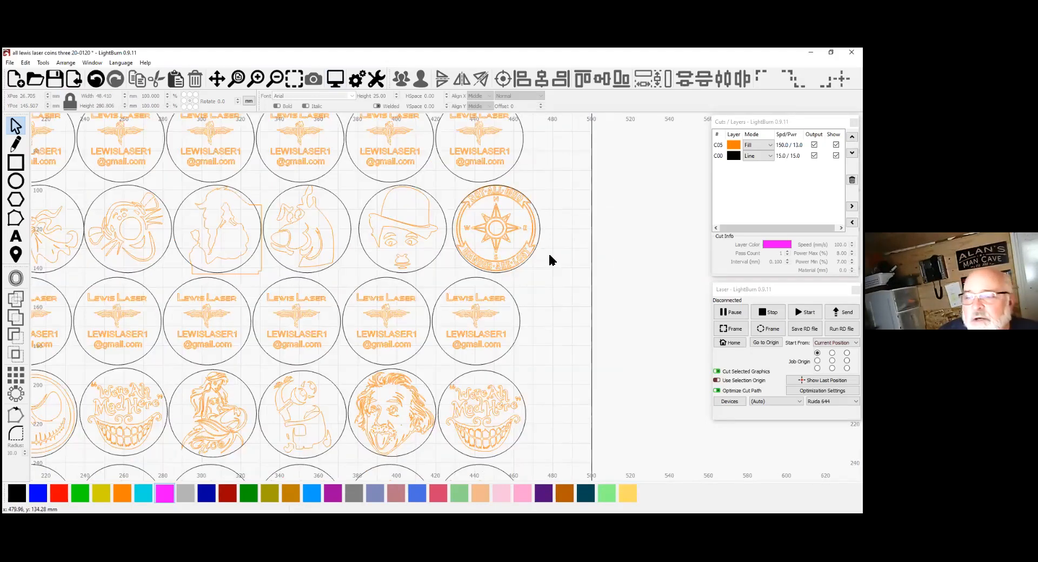
scroll(550, 260, down, 2)
scroll(548, 291, down, 1)
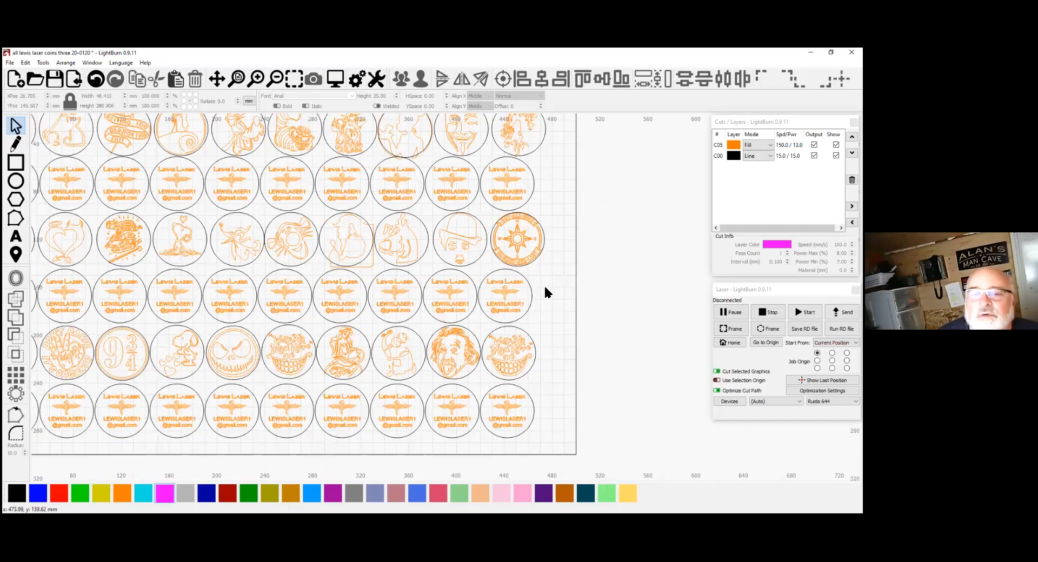
scroll(545, 296, down, 1)
drag(545, 297, 595, 288)
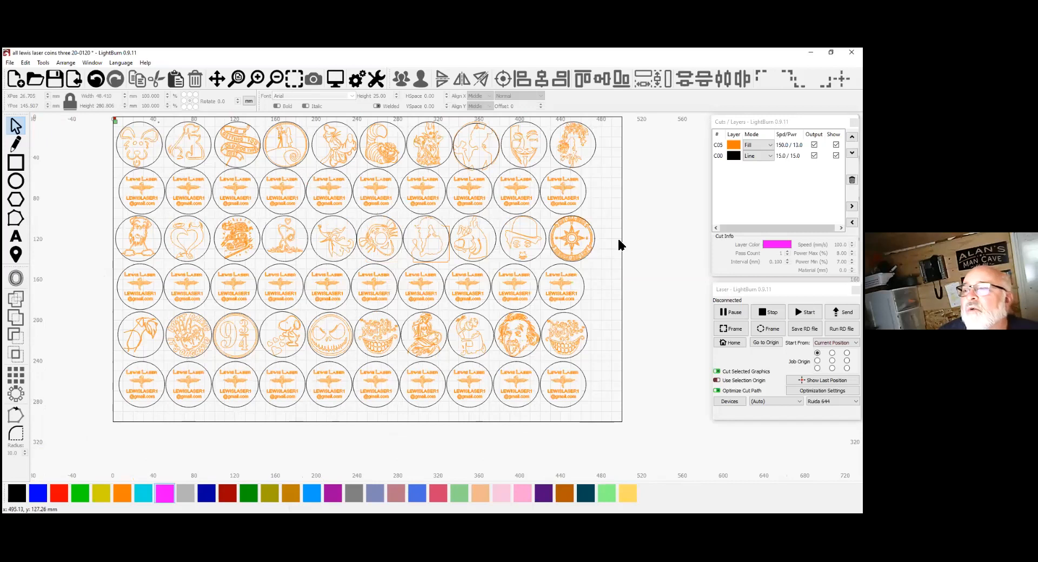
scroll(618, 244, up, 1)
drag(638, 181, 671, 214)
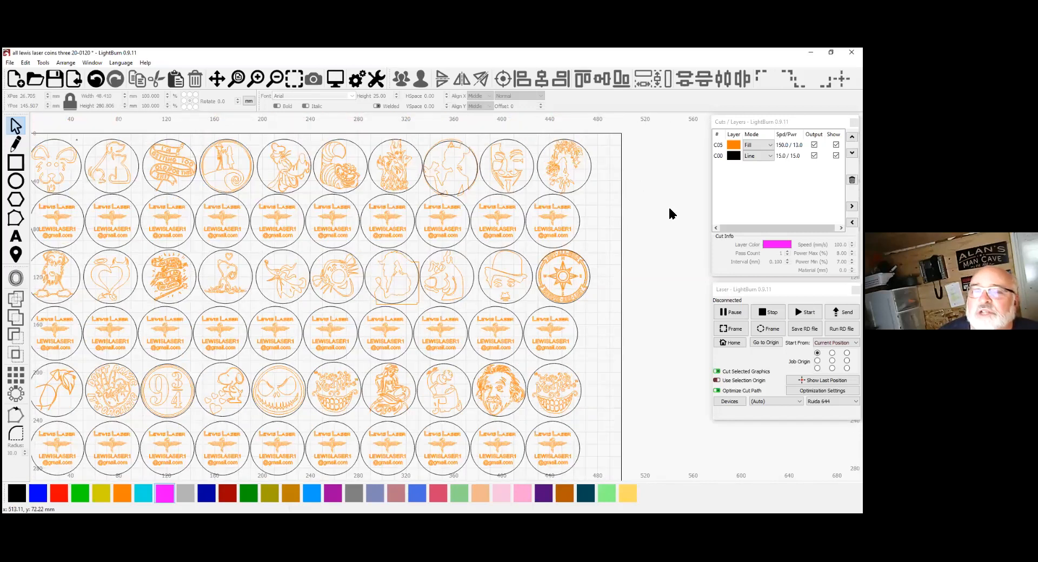
scroll(666, 242, down, 1)
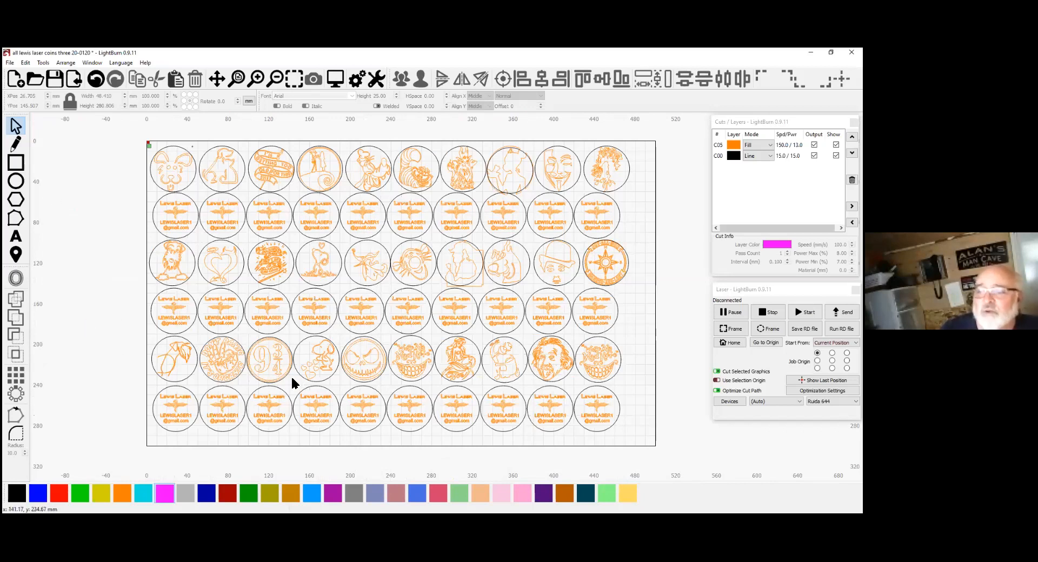
Examine the fifth-row coin designs closely, from the 9 3/4 and Snoopy coins along to the last coin in the row.
scroll(203, 290, up, 4)
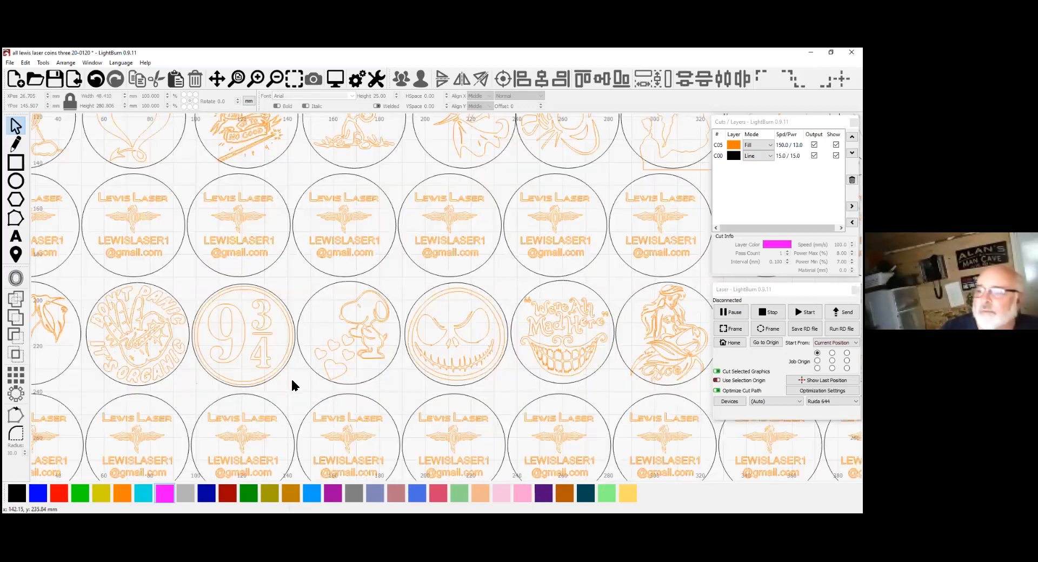
scroll(292, 386, up, 2)
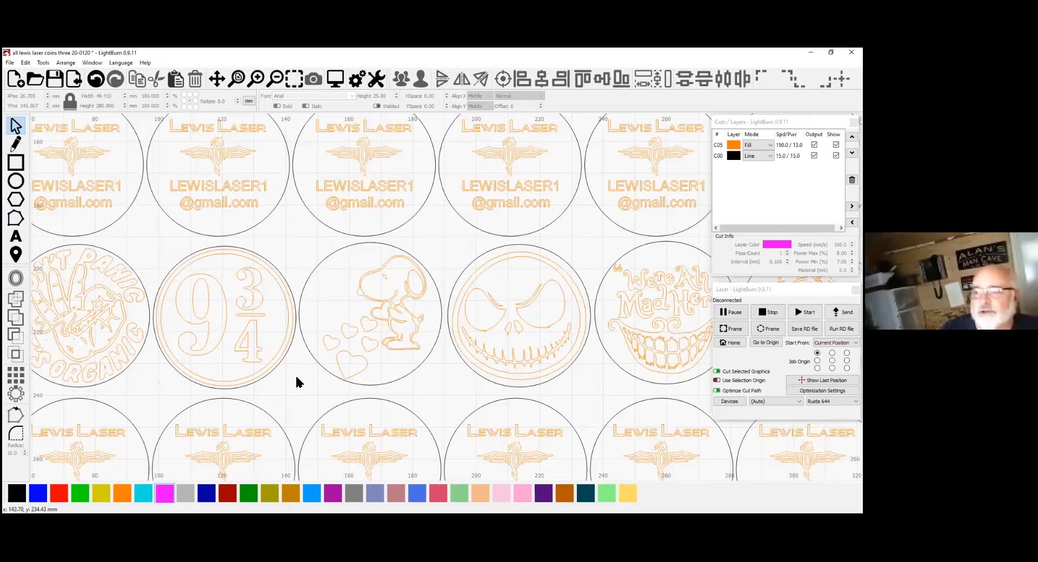
scroll(296, 383, down, 1)
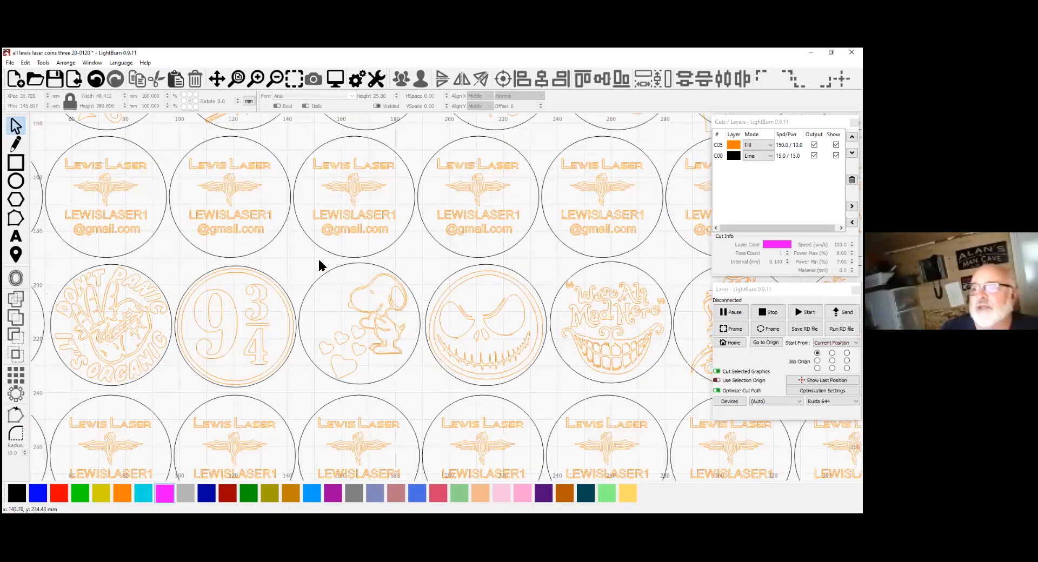
scroll(411, 267, down, 1)
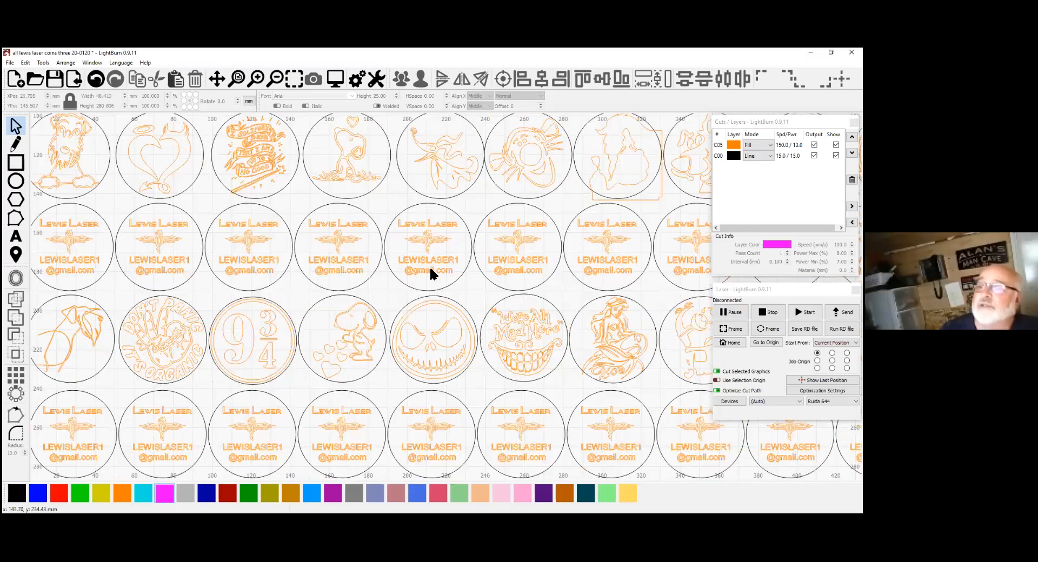
scroll(432, 277, down, 2)
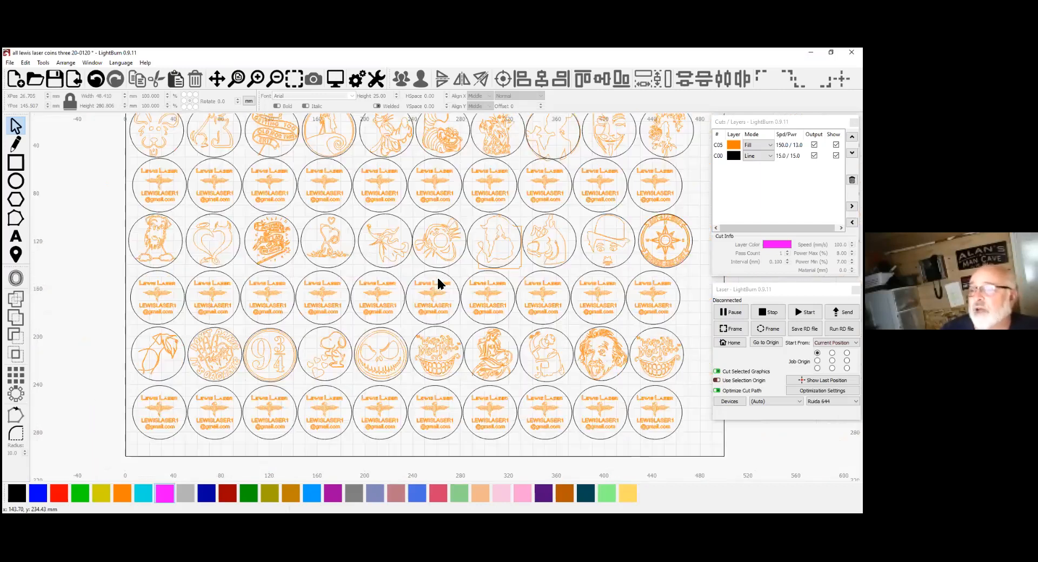
scroll(482, 289, down, 1)
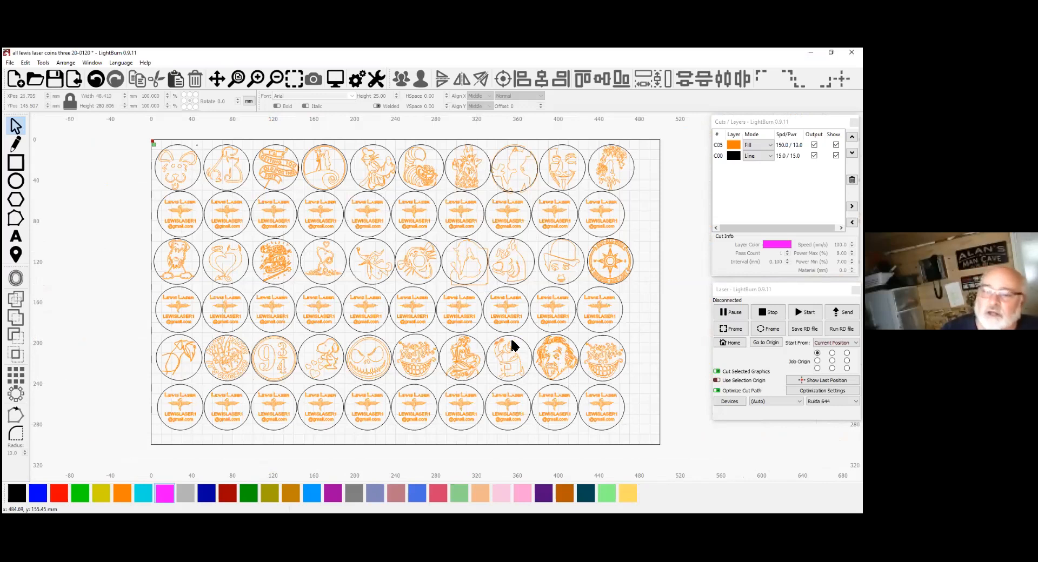
scroll(176, 402, up, 1)
scroll(146, 429, up, 1)
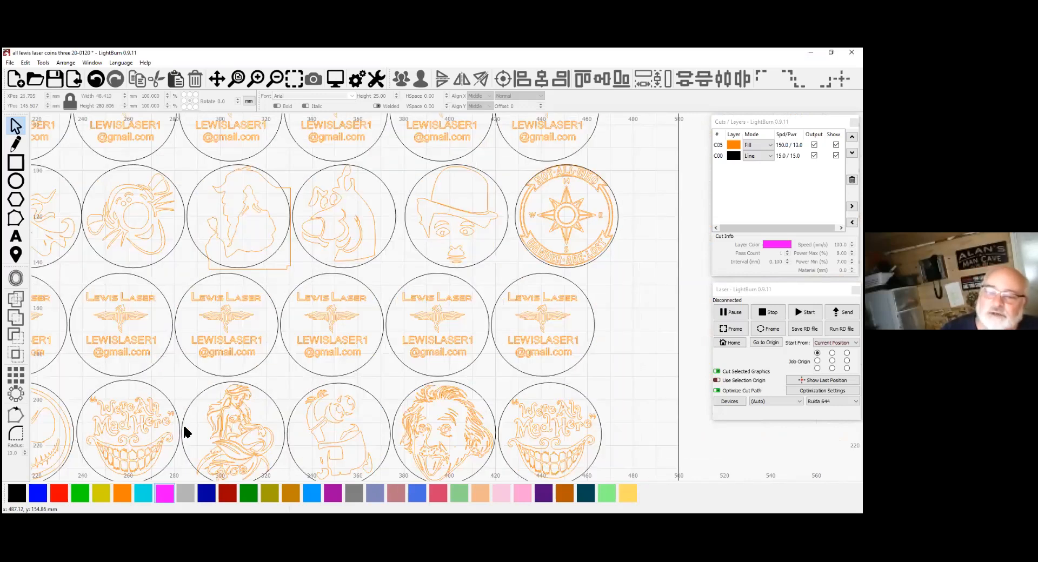
scroll(253, 364, up, 1)
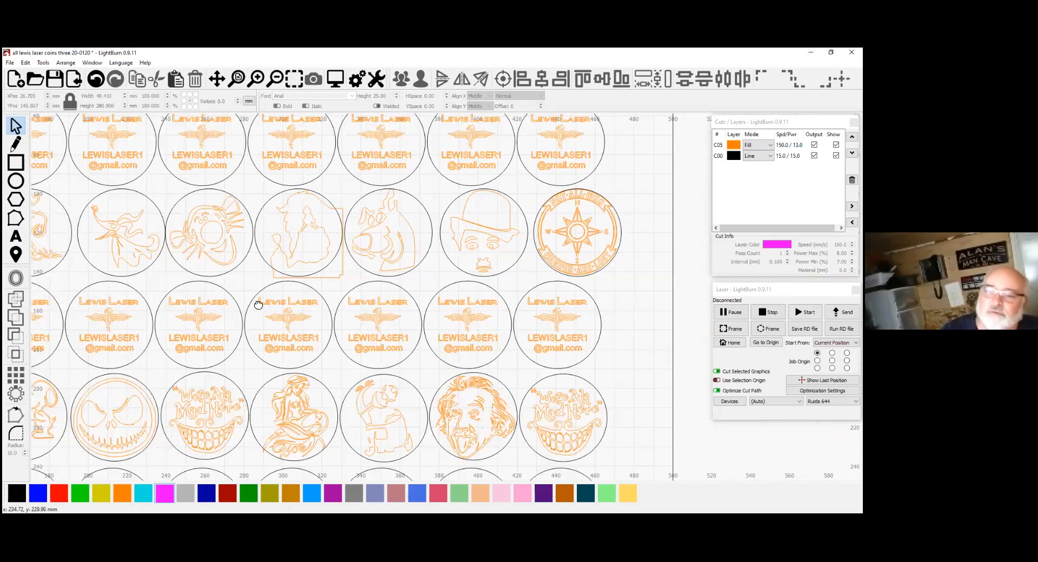
drag(129, 236, 160, 216)
drag(125, 396, 192, 260)
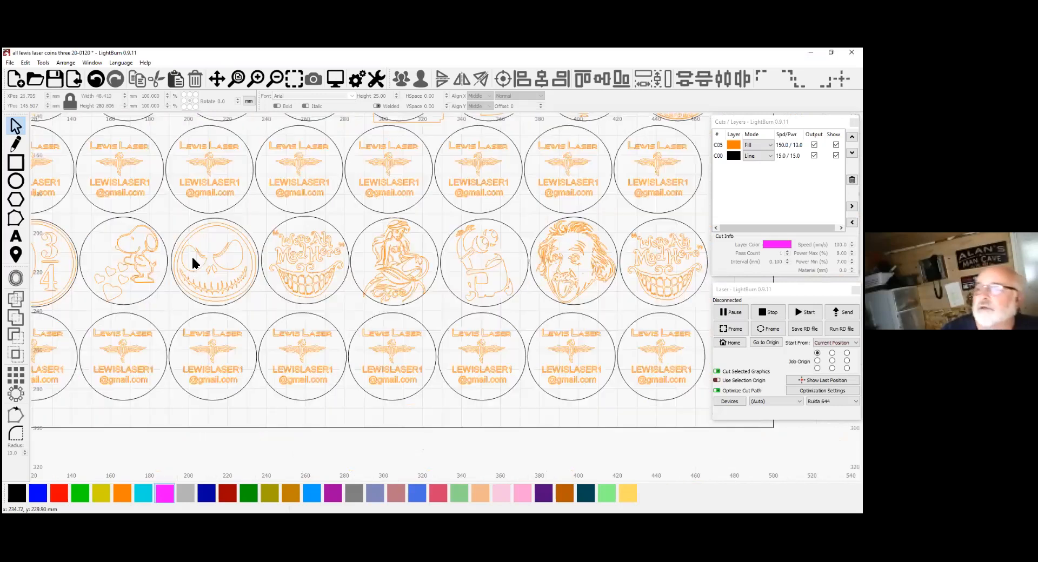
Bring the whole coin sheet back into view, and close it by starting a new empty project.
scroll(238, 292, up, 1)
scroll(420, 291, down, 2)
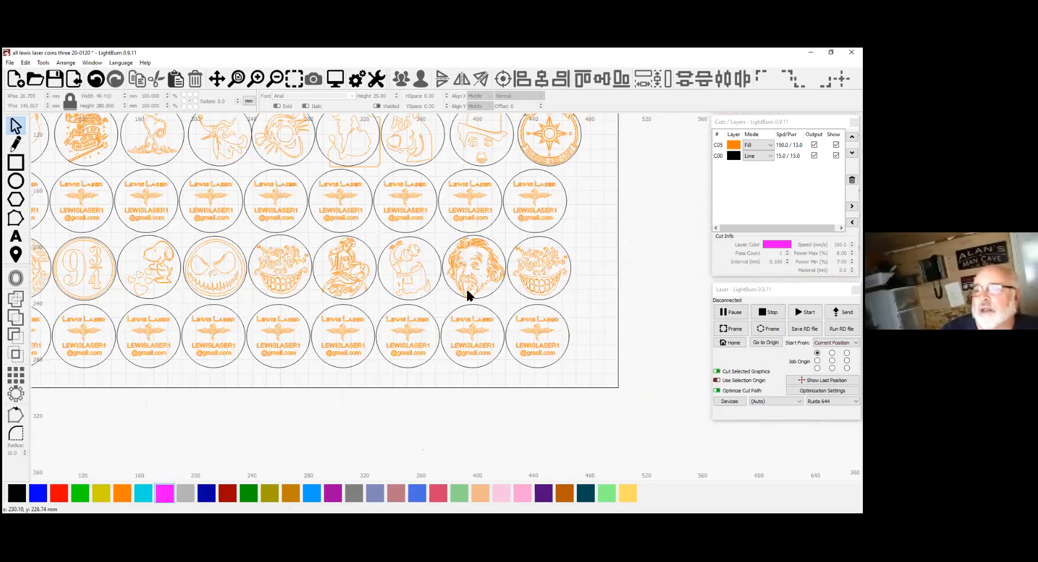
scroll(551, 349, down, 2)
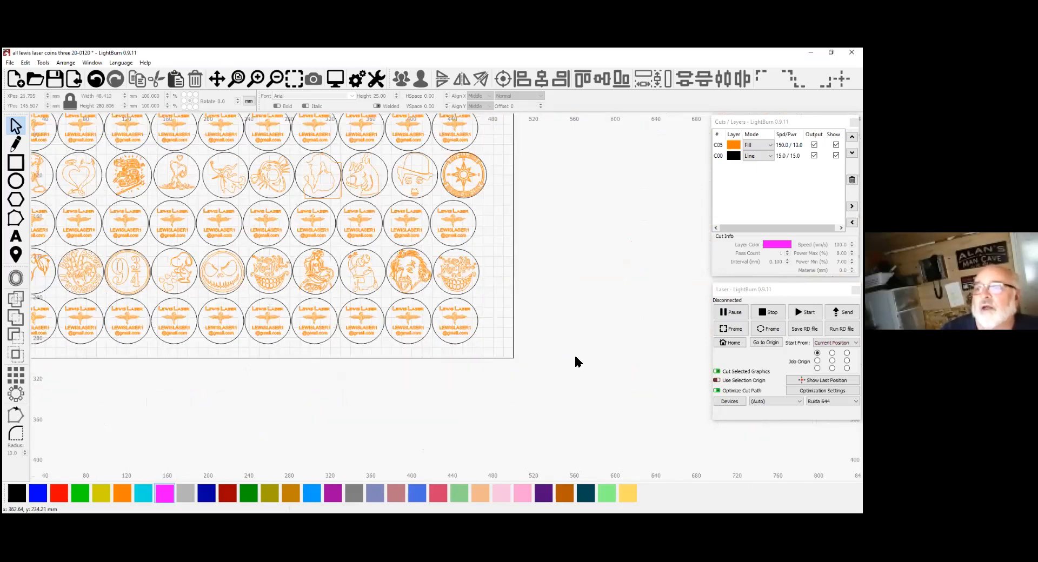
scroll(192, 208, down, 1)
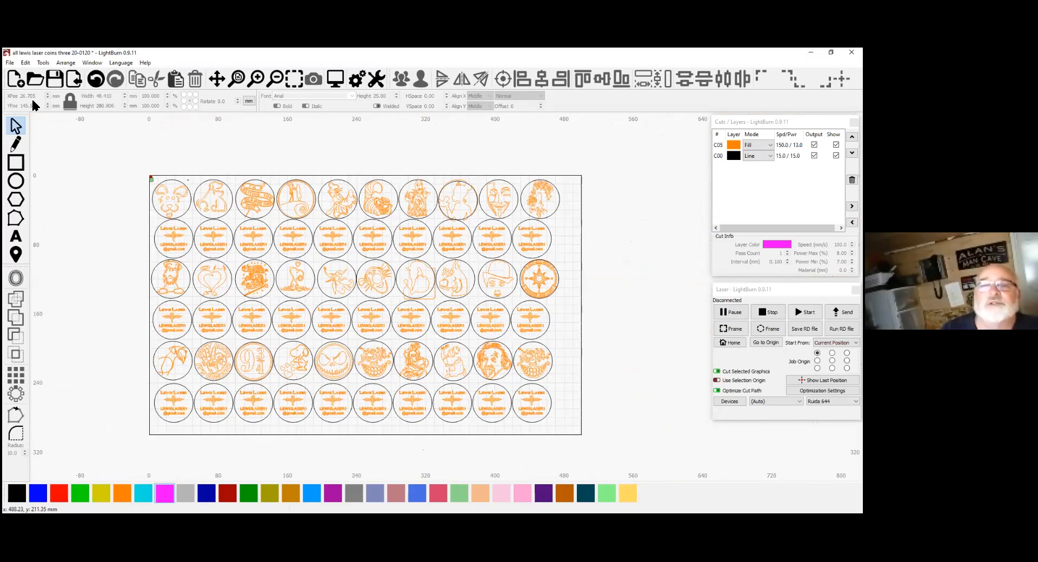
click(16, 80)
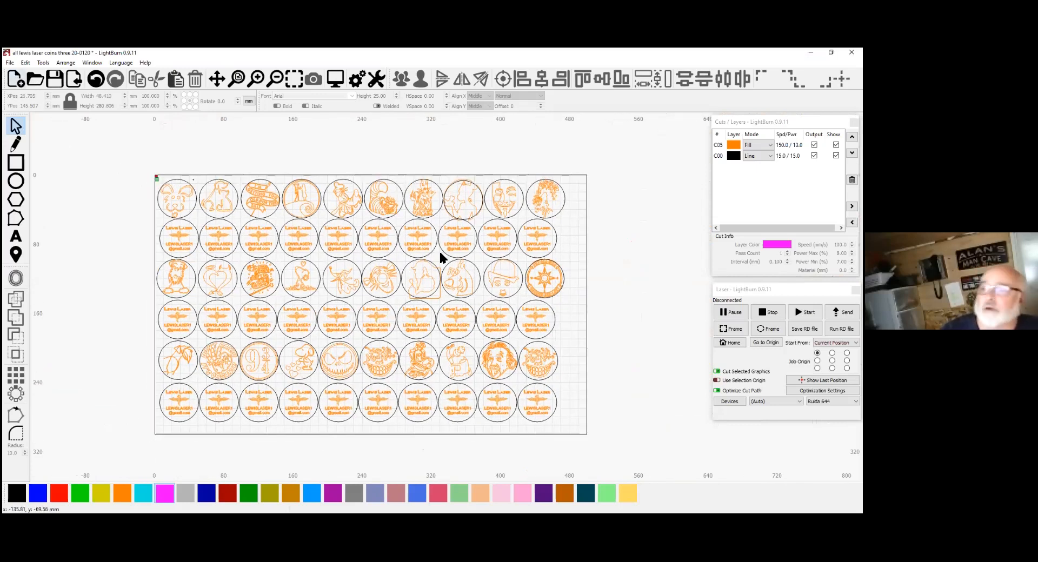
click(451, 301)
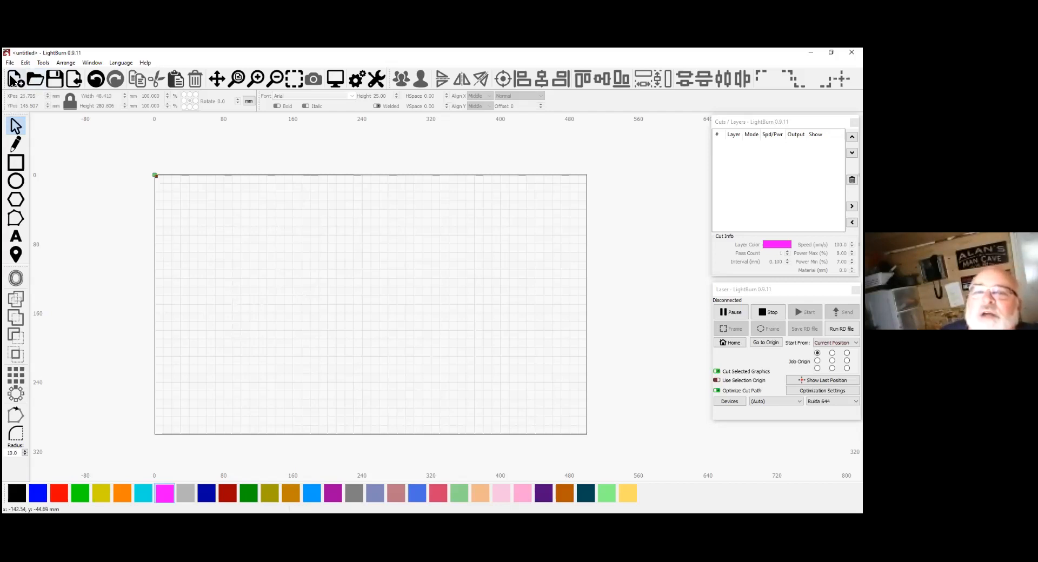
Open the heartinfinity and bee project from the Exercise files folder of Laser 201 class on the F: drive.
click(35, 80)
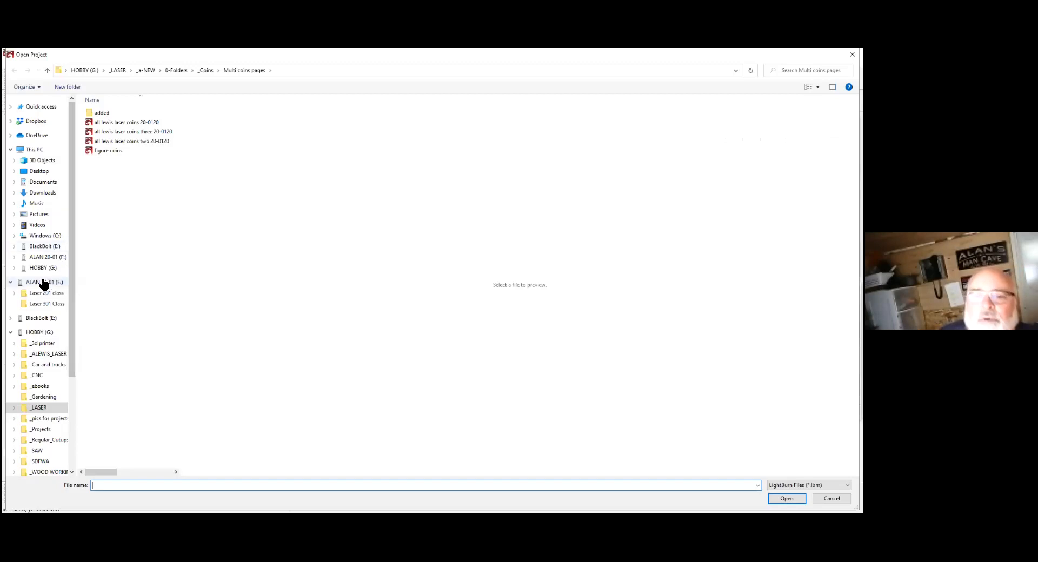
click(38, 258)
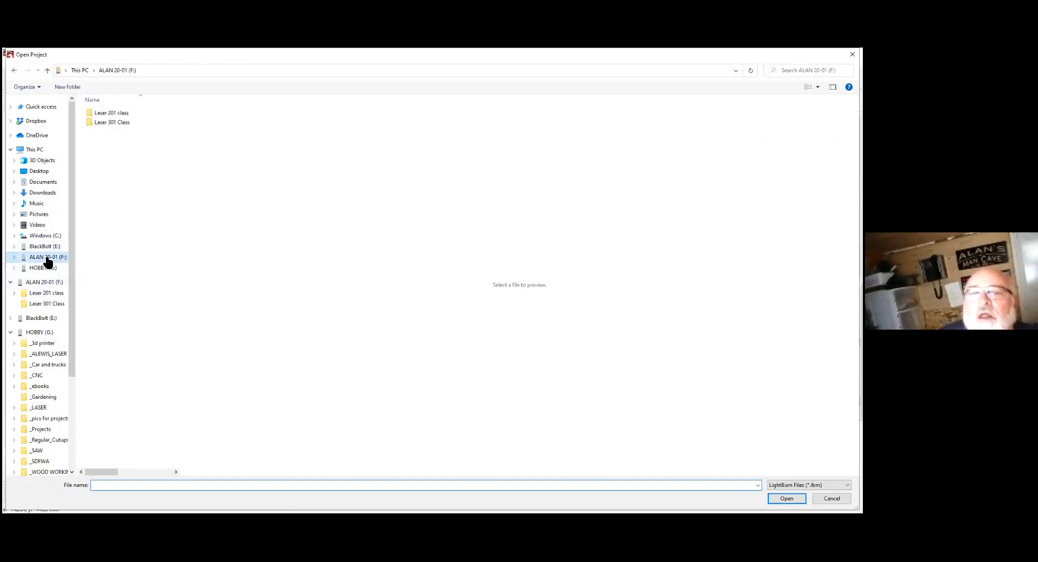
click(114, 113)
double_click(114, 113)
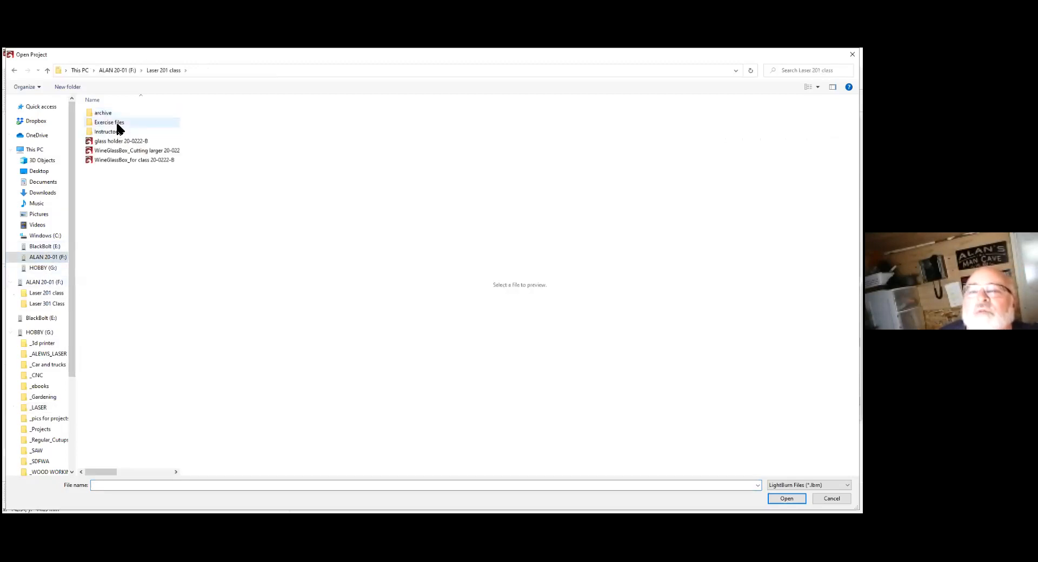
double_click(115, 124)
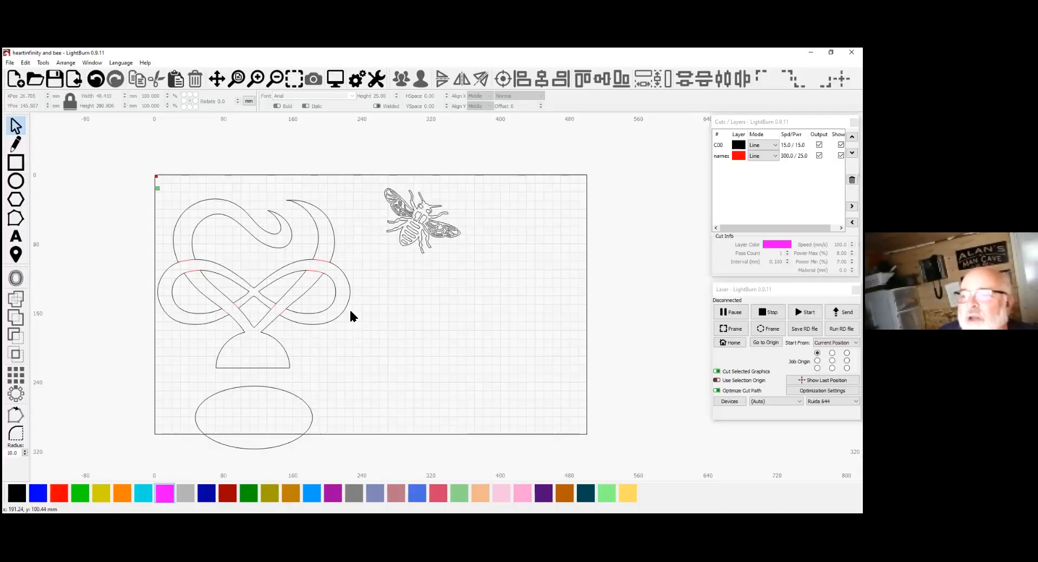
Select all parts of the heart and infinity design, without the ellipse and the bee, and group them.
click(318, 275)
click(395, 352)
drag(393, 348, 376, 351)
drag(511, 365, 296, 222)
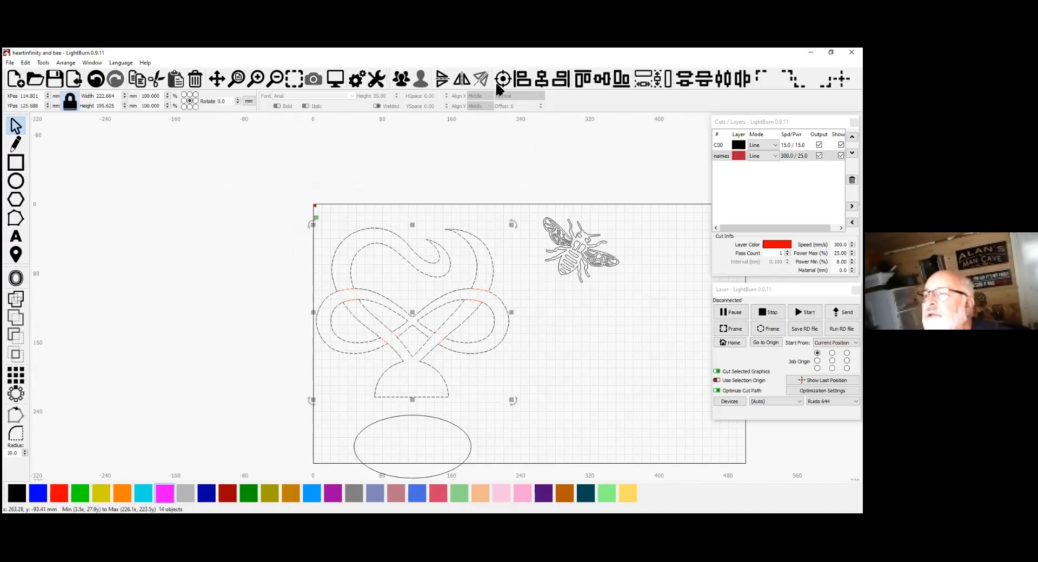
key(ctrl+g)
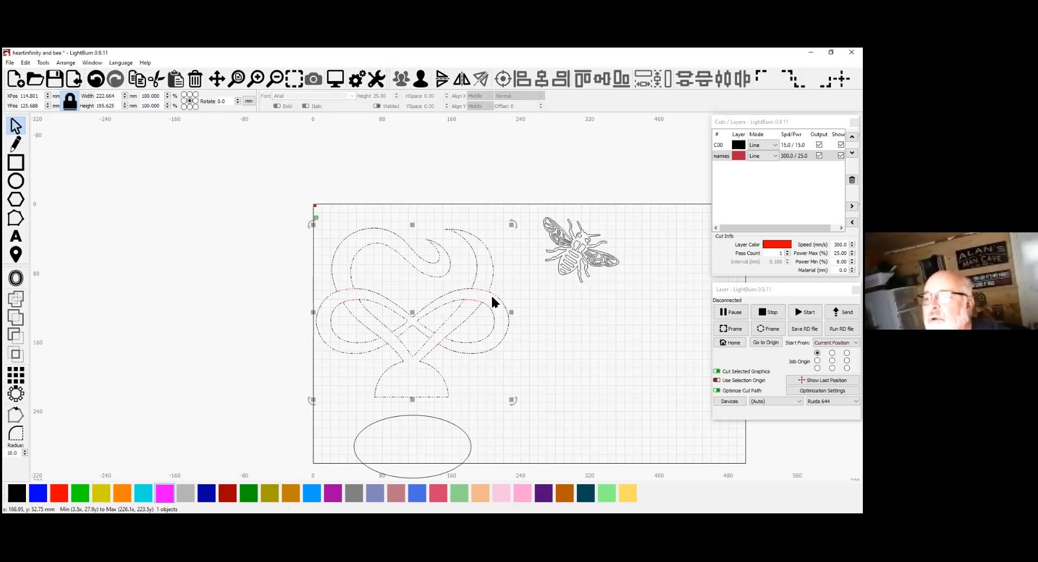
Reselect the grouped heart and infinity design, ungroup it, and clear the selection.
click(508, 292)
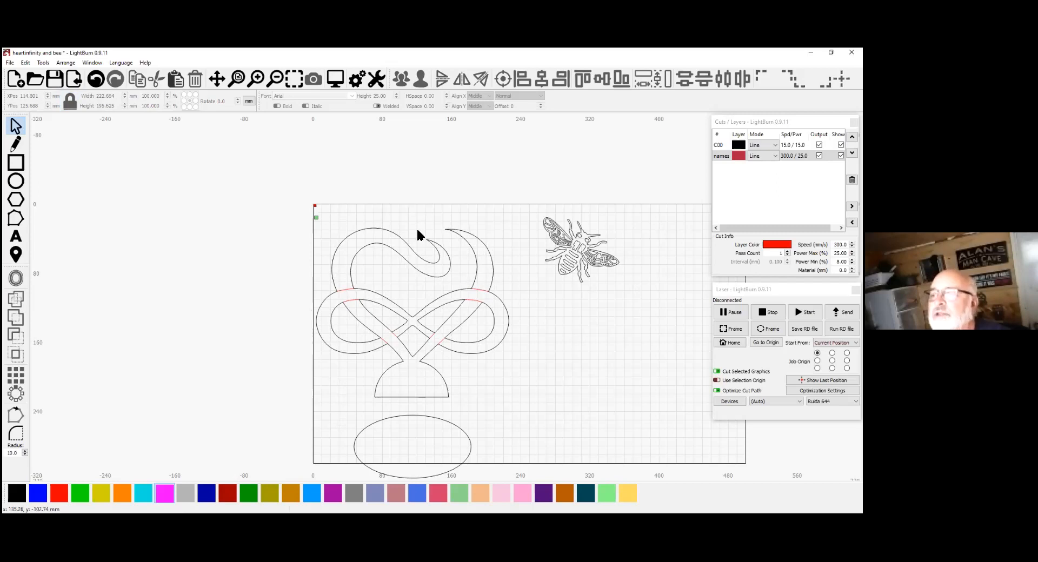
click(448, 262)
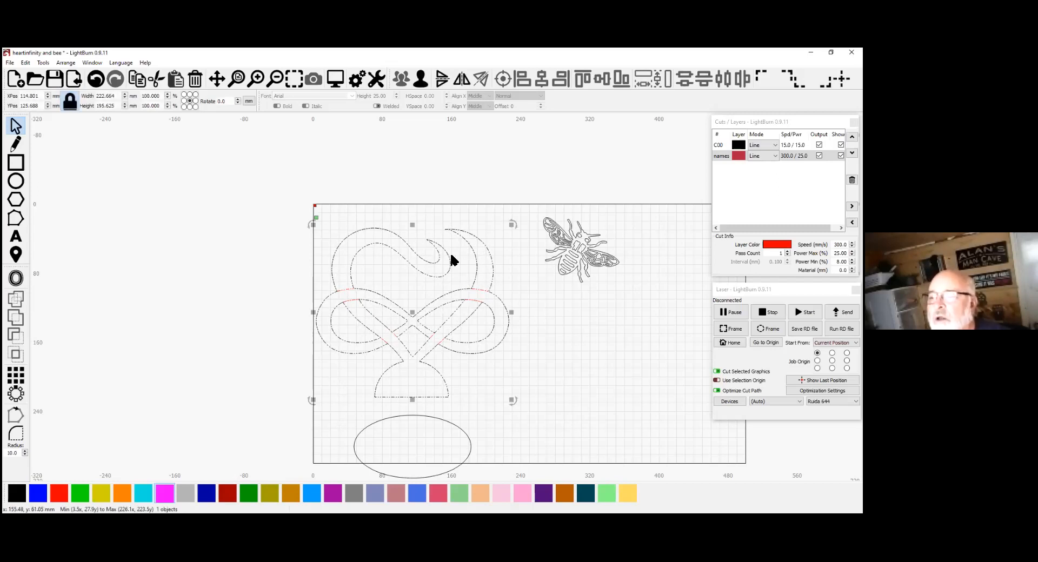
click(420, 81)
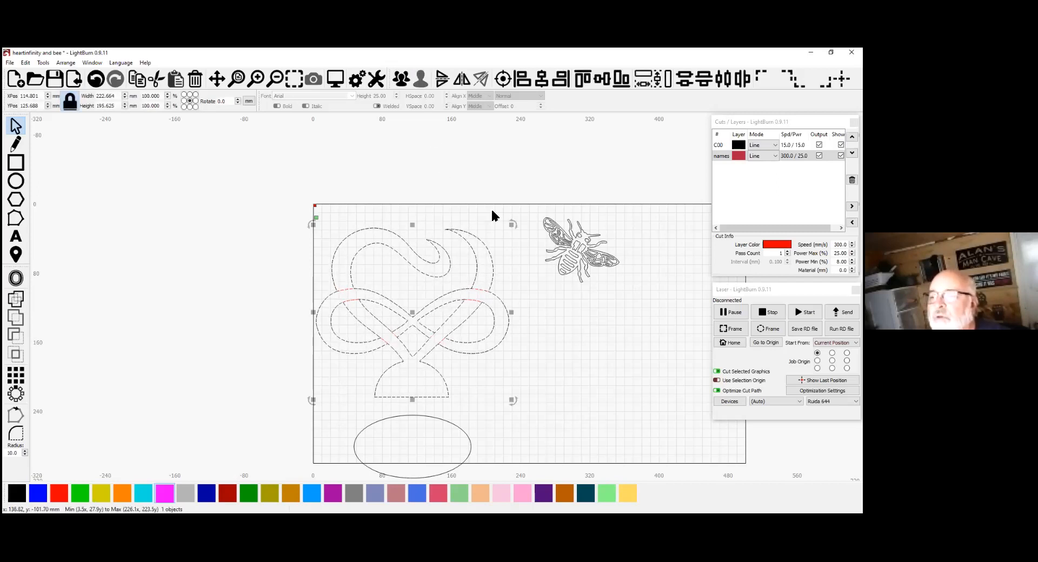
click(497, 238)
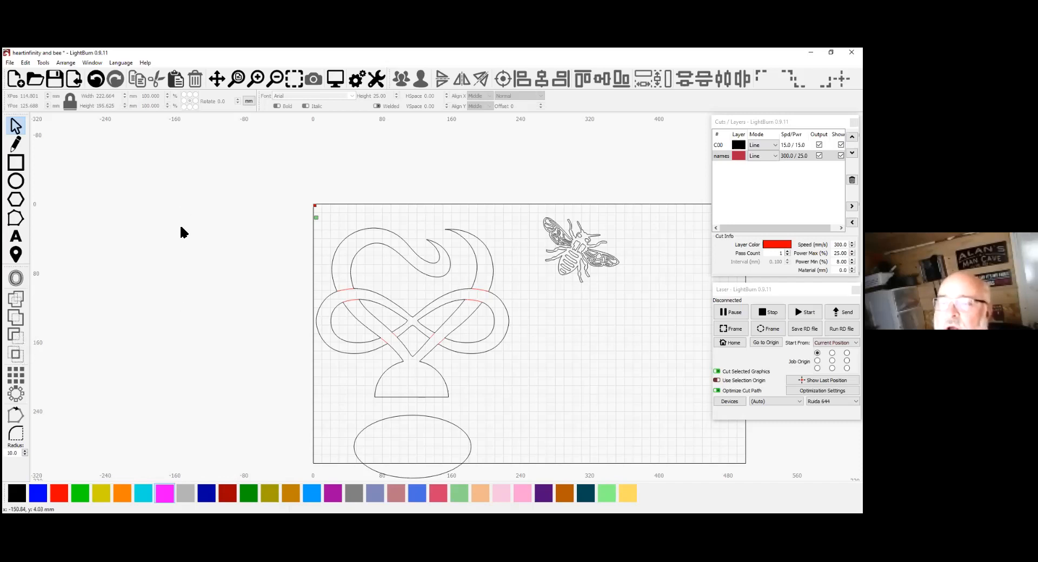
Draw a rectangle about 59 by 54 mm and an ellipse about 66 by 48 mm in the empty space beside the work area.
click(15, 162)
drag(167, 191, 222, 265)
click(16, 181)
drag(105, 239, 170, 288)
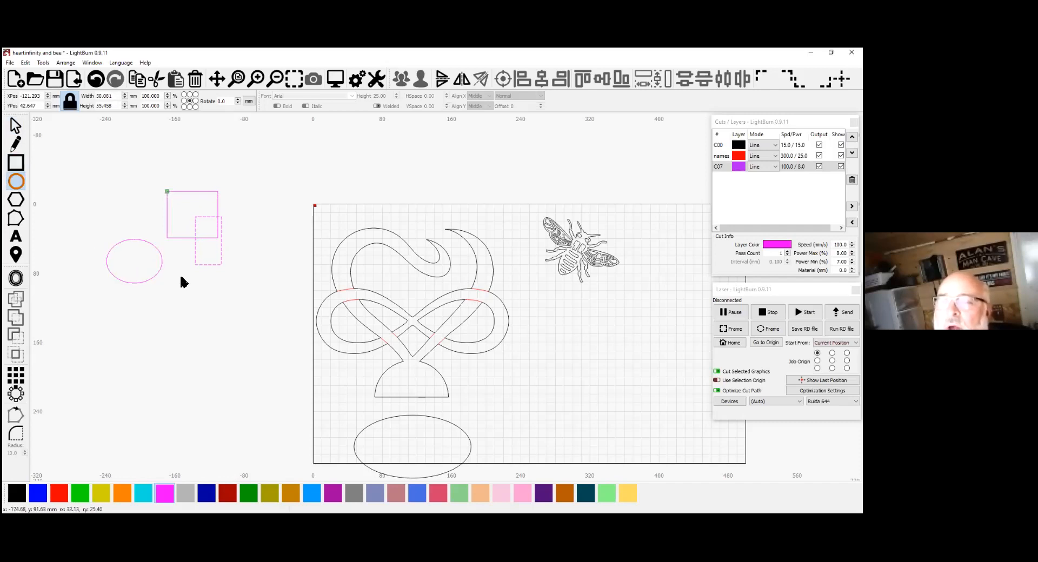
Delete the extra narrow rectangle that overlaps the larger rectangle.
click(16, 126)
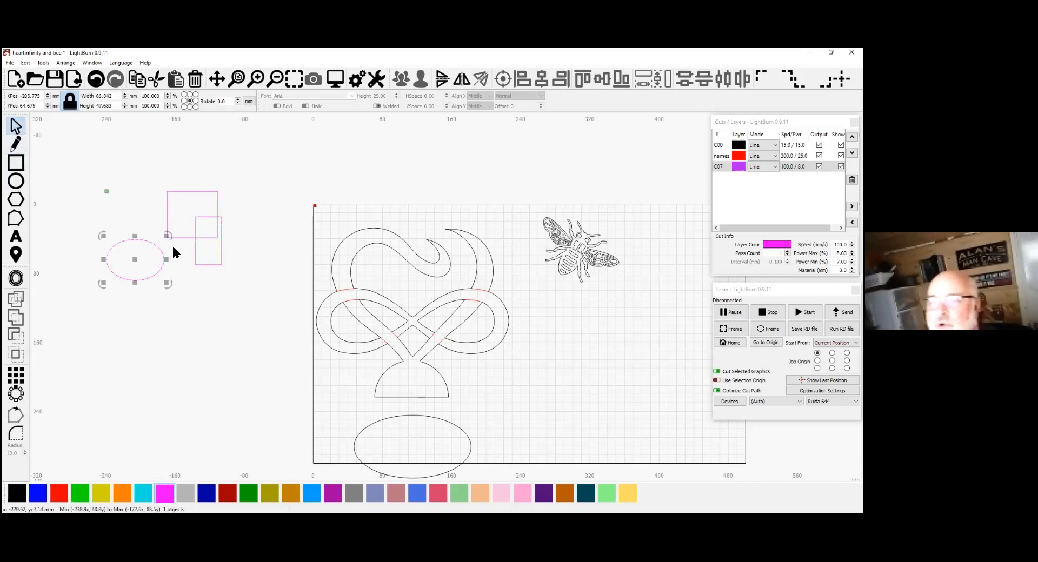
click(206, 263)
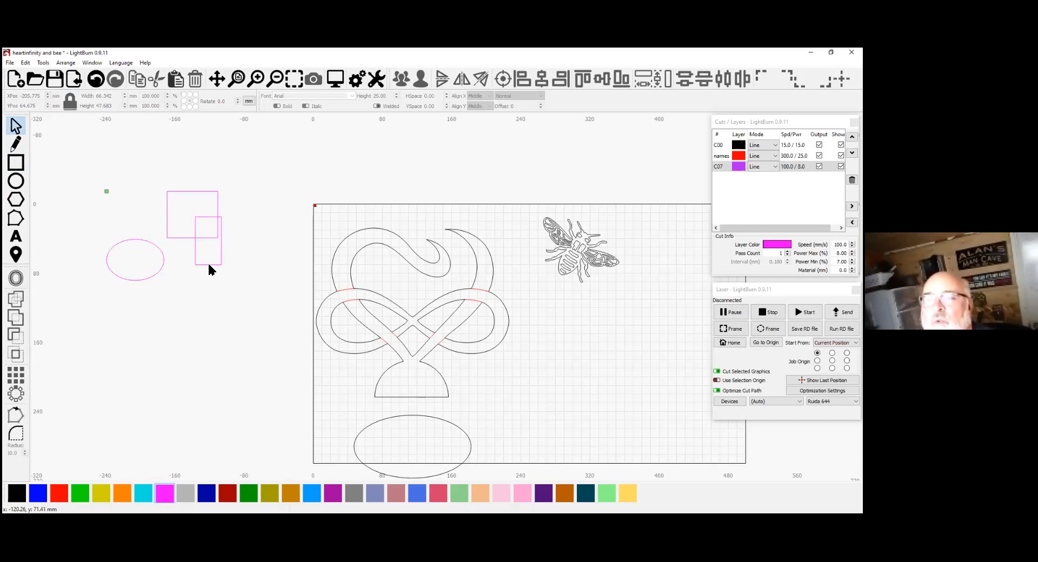
click(209, 260)
key(Delete)
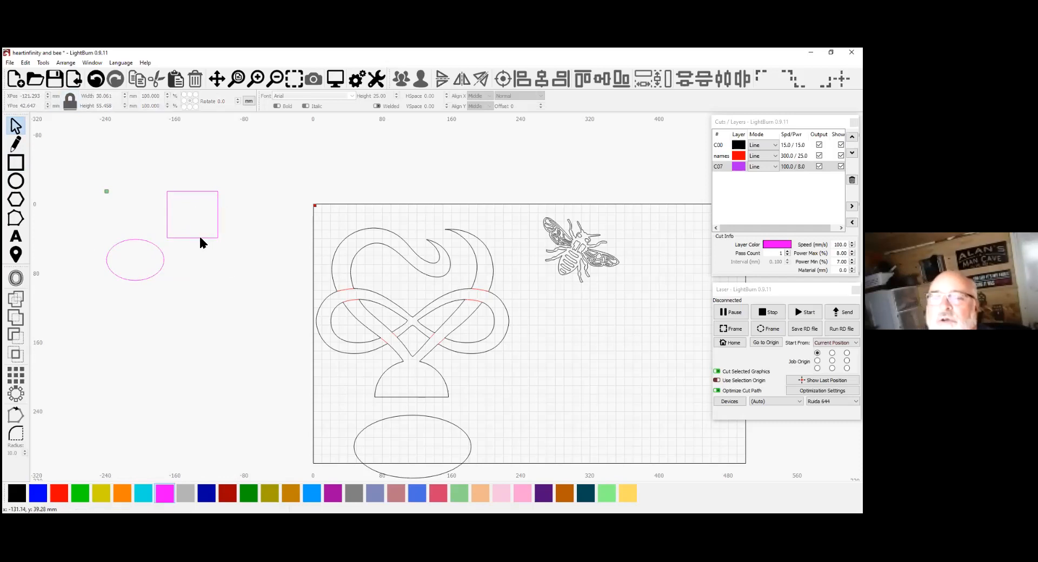
Move the ellipse so that it overlaps the lower-left corner of the rectangle.
click(200, 238)
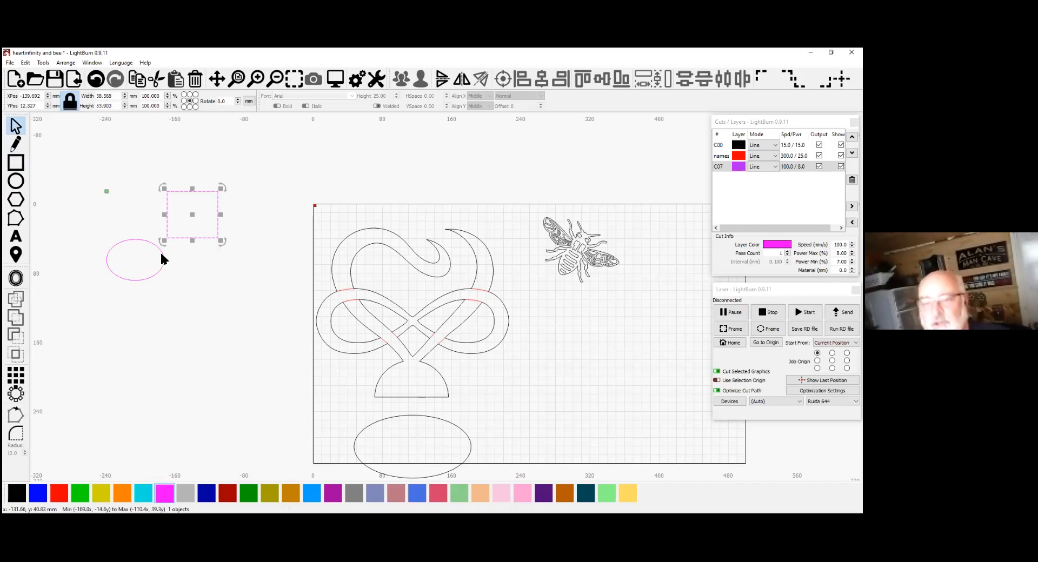
click(153, 281)
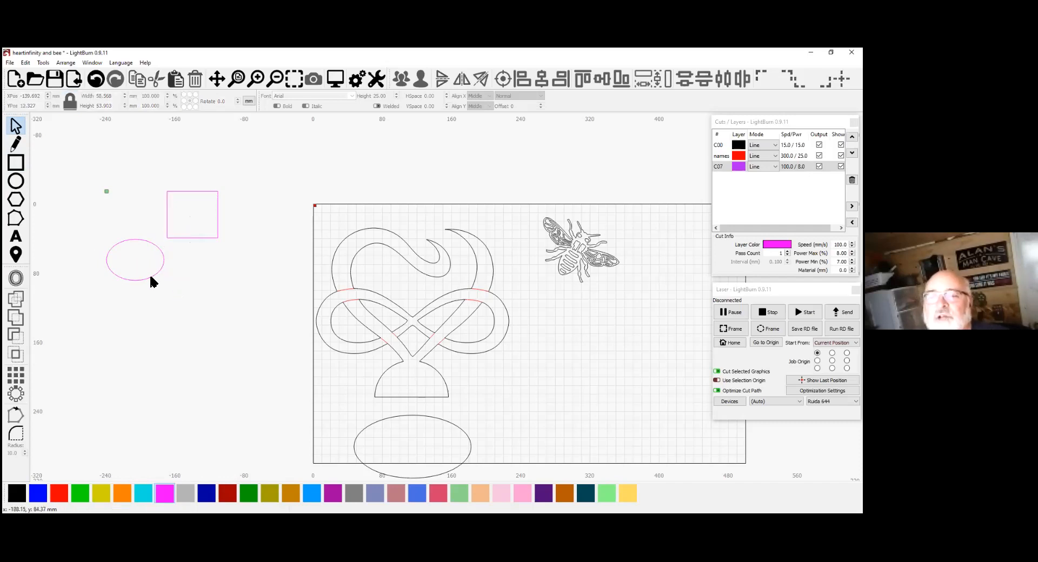
click(151, 278)
drag(142, 246, 177, 231)
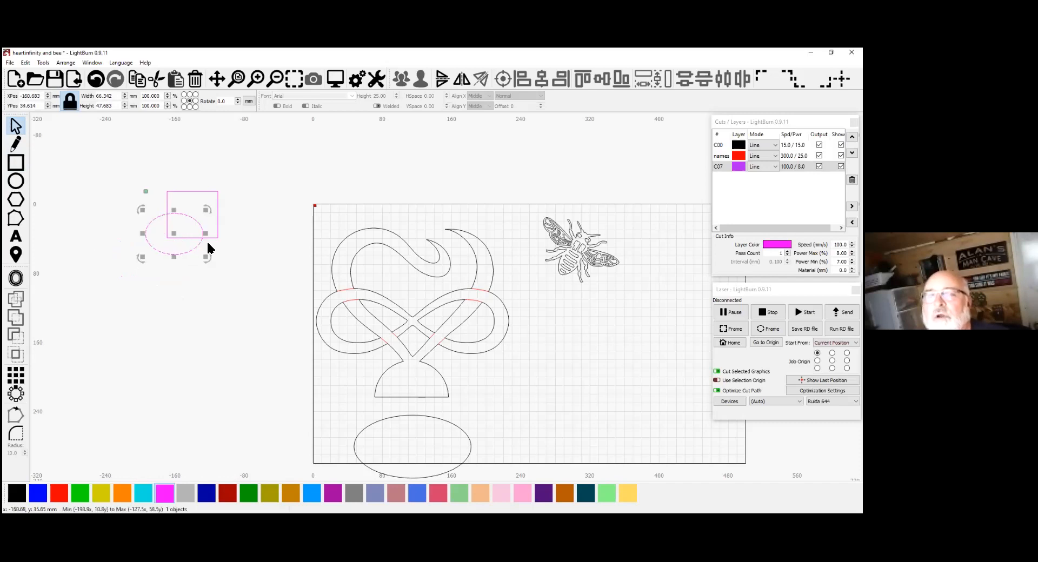
Subtract the ellipse from the rectangle with a Boolean difference, and undo it.
click(216, 227)
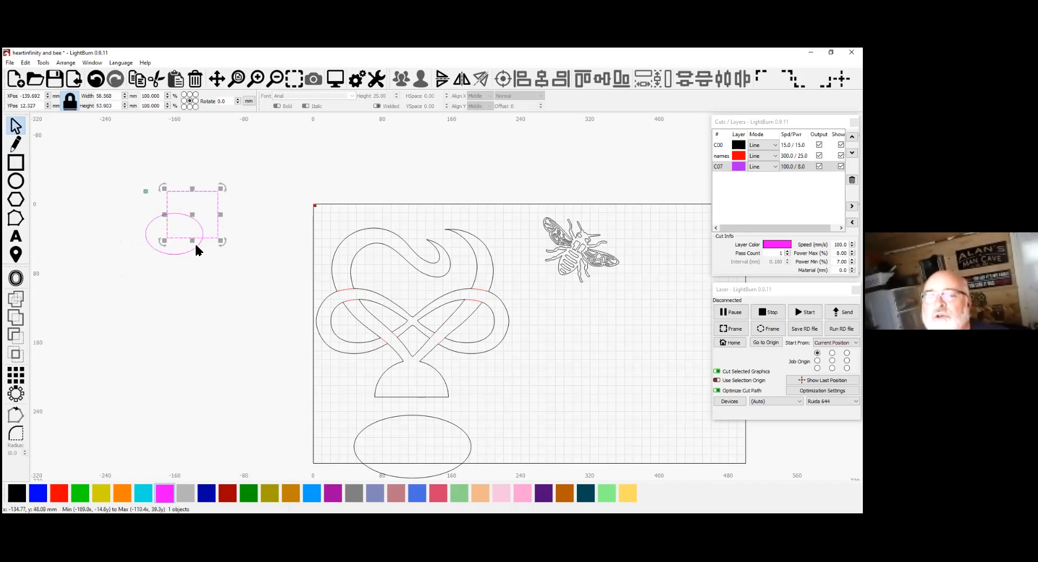
shift+click(196, 246)
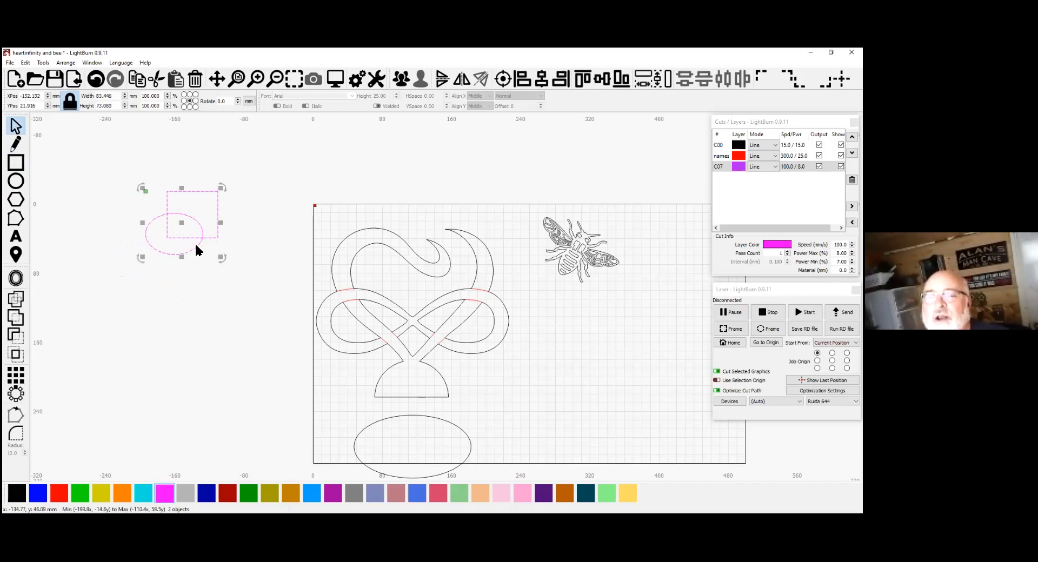
click(20, 330)
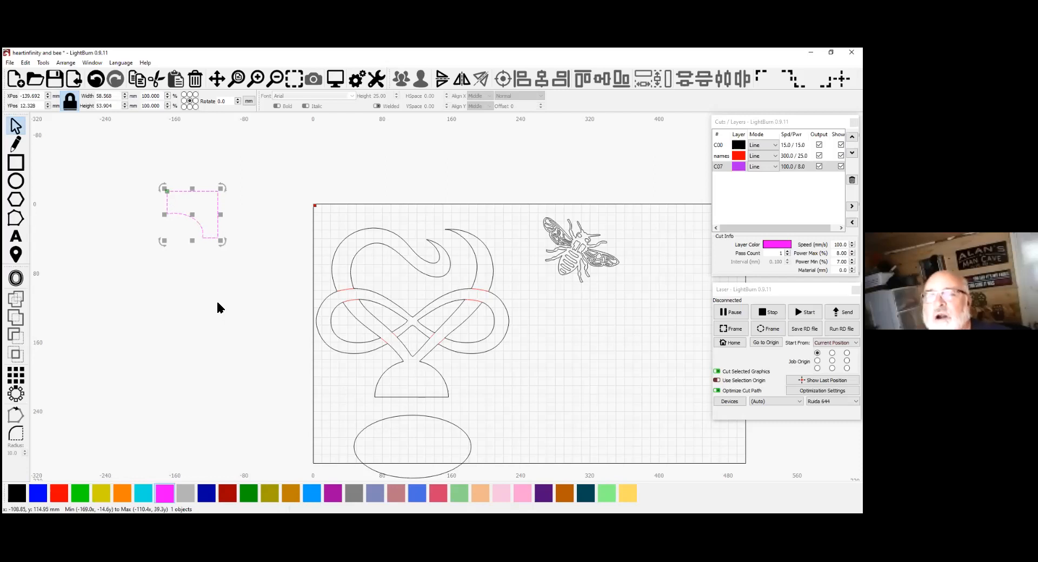
key(ctrl+z)
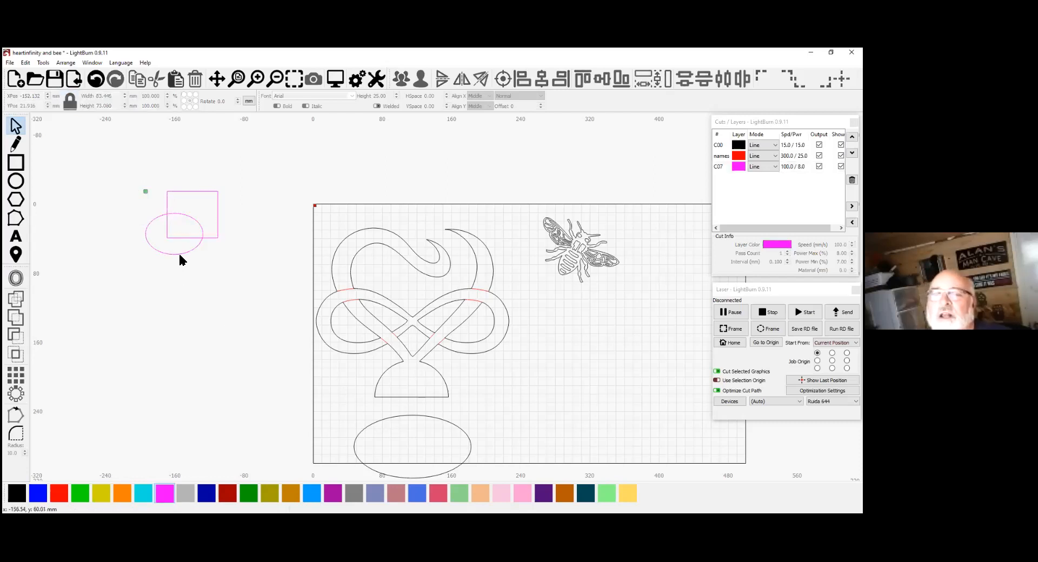
Subtract the rectangle from the ellipse by selecting the ellipse first, and undo the Boolean difference.
click(178, 252)
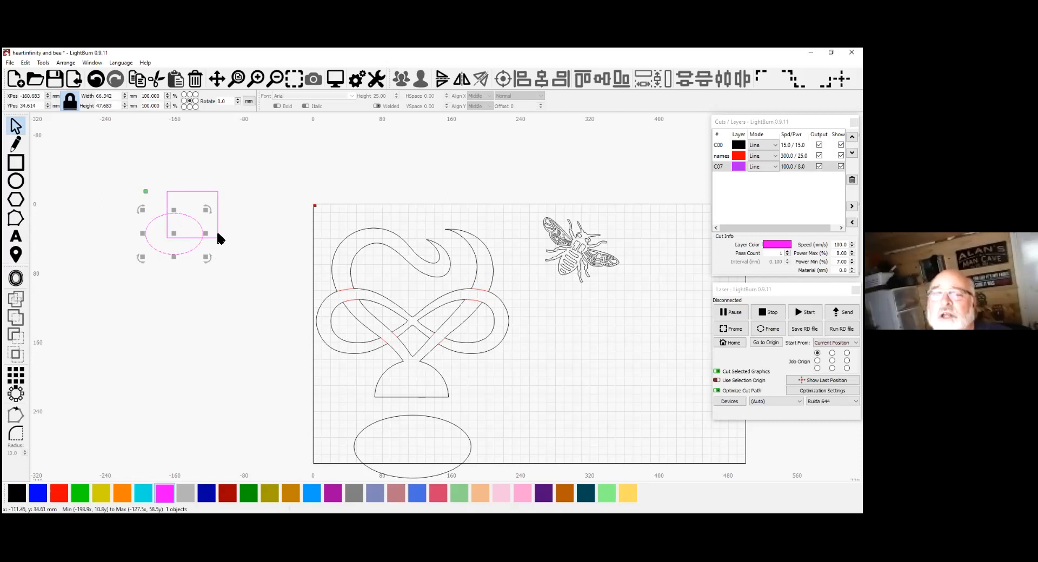
shift+click(217, 233)
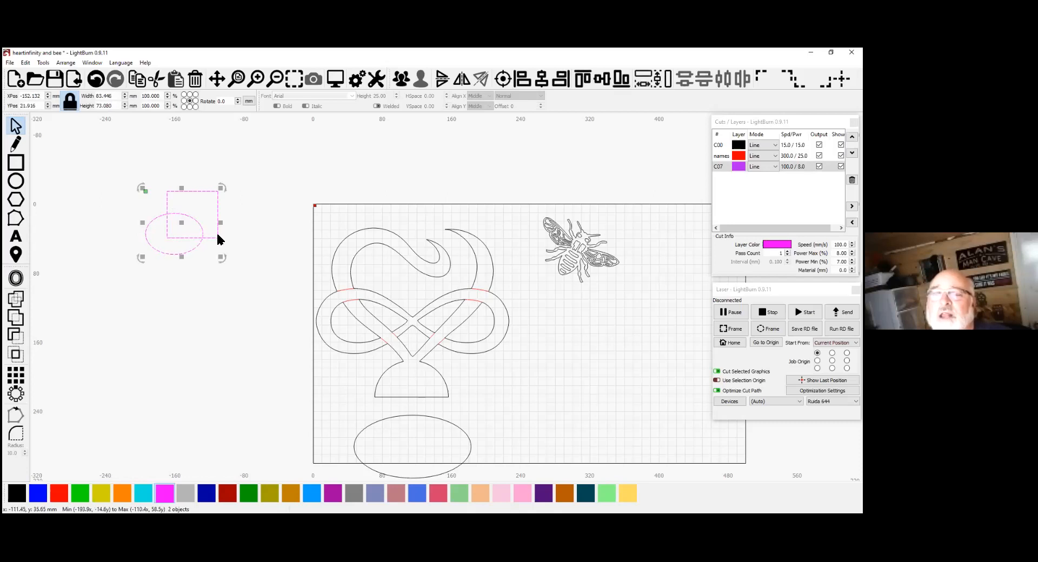
click(16, 336)
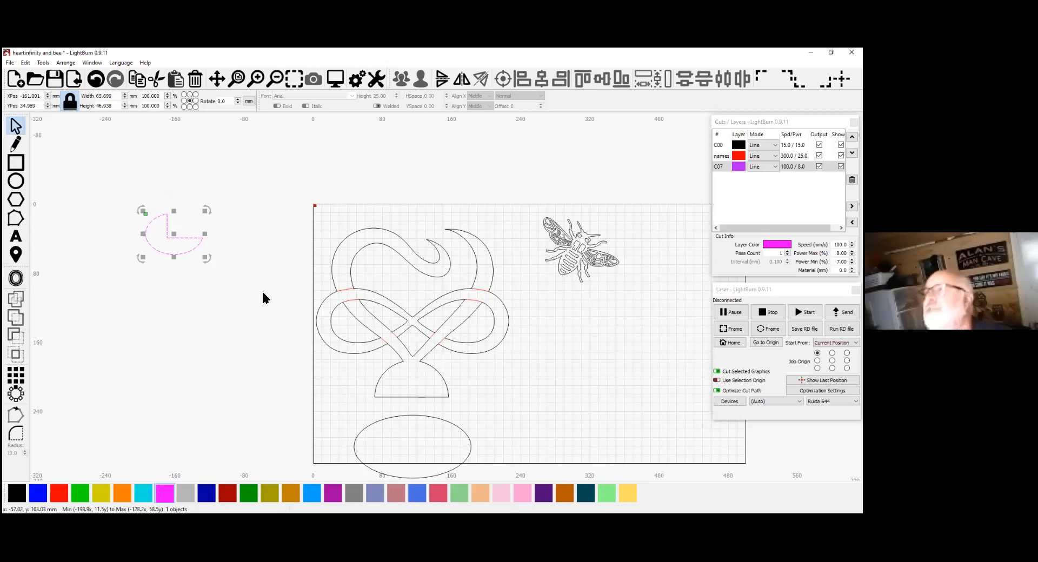
key(ctrl+z)
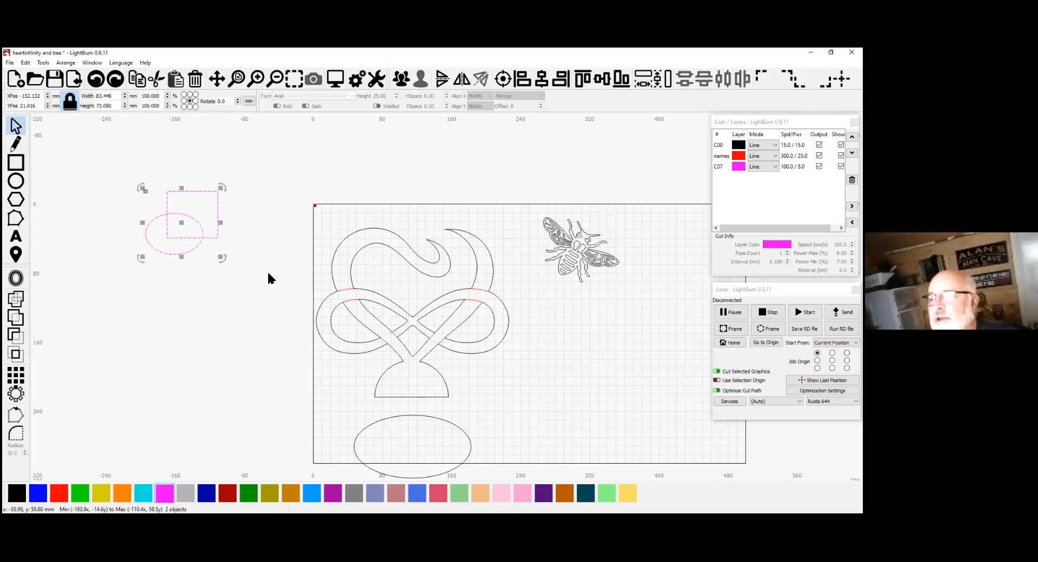
Select the demonstration rectangle and ellipse together and delete both.
click(258, 258)
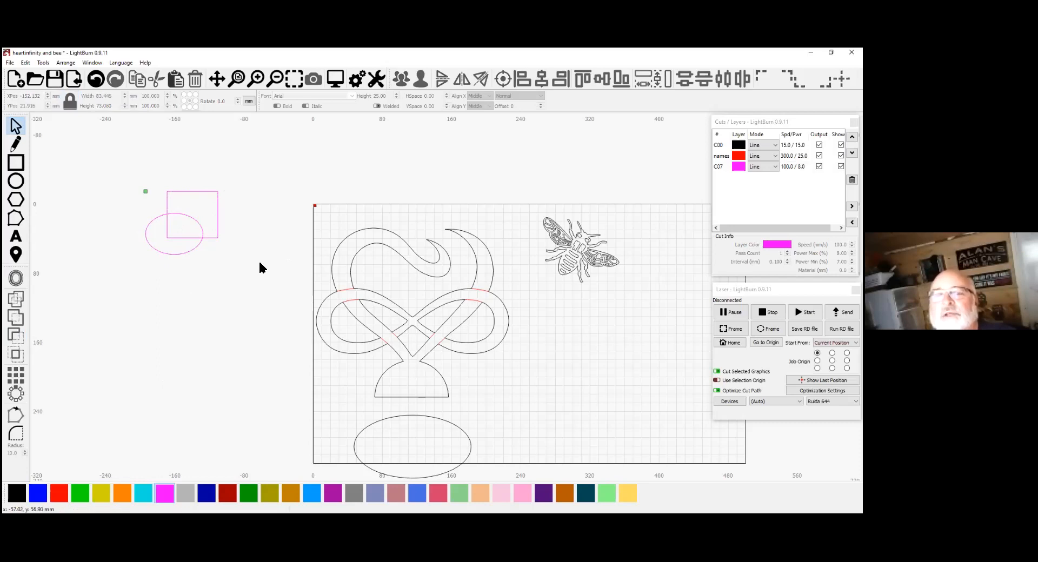
drag(274, 267, 105, 142)
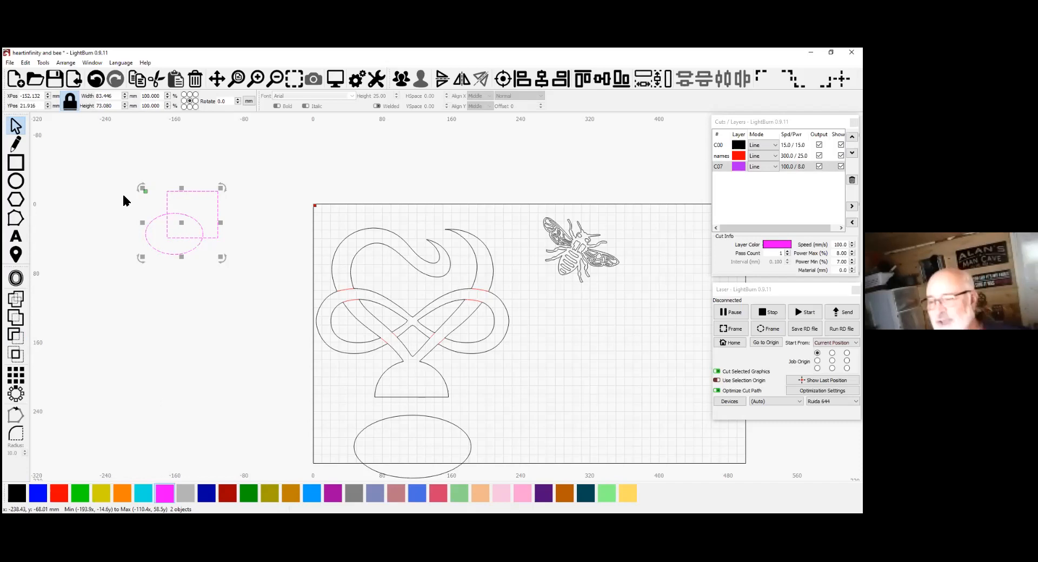
key(Delete)
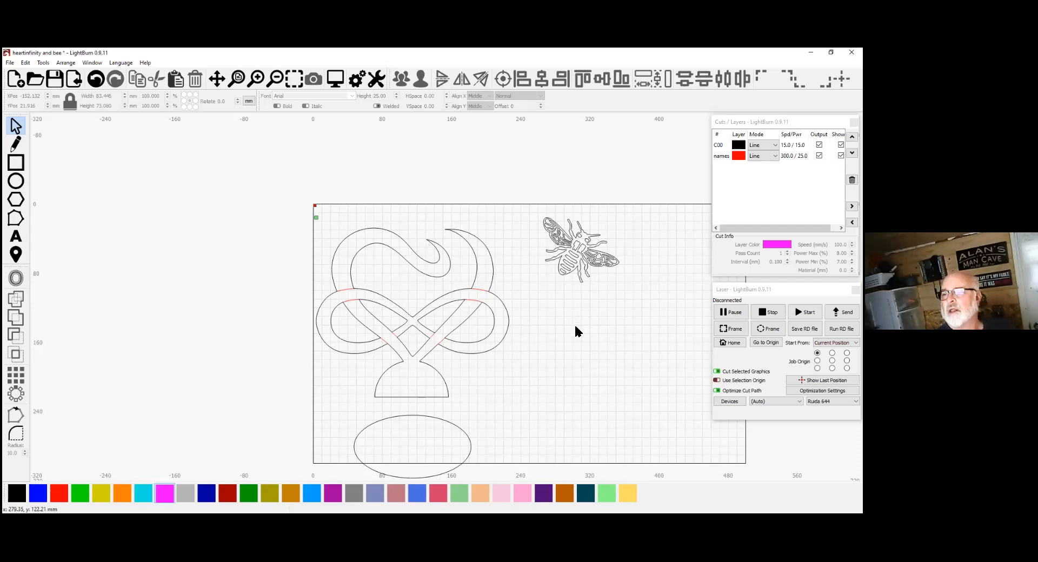
Select the bee design to check how it is grouped, and clear the selection.
drag(422, 282, 414, 278)
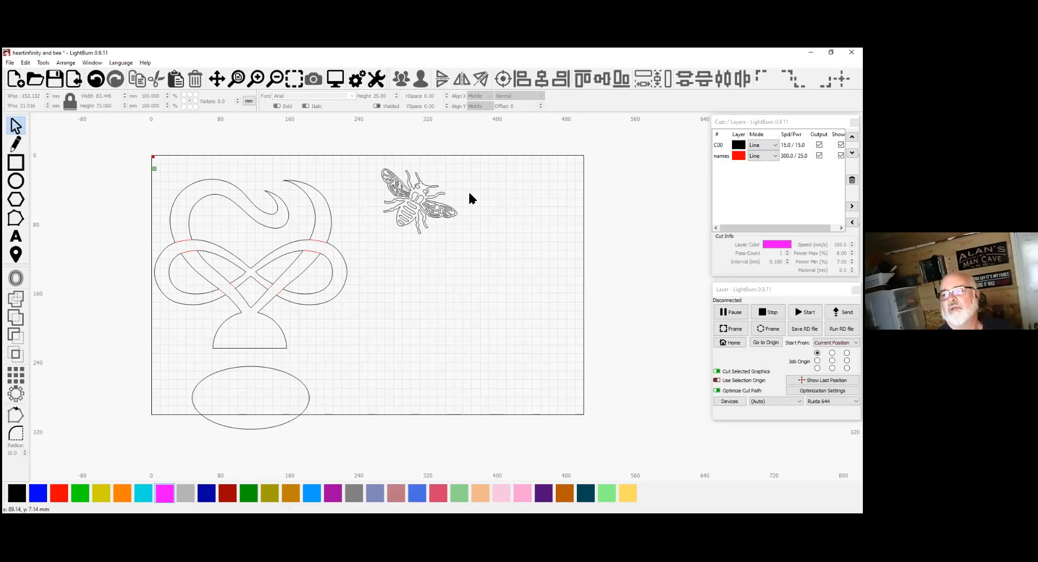
click(444, 211)
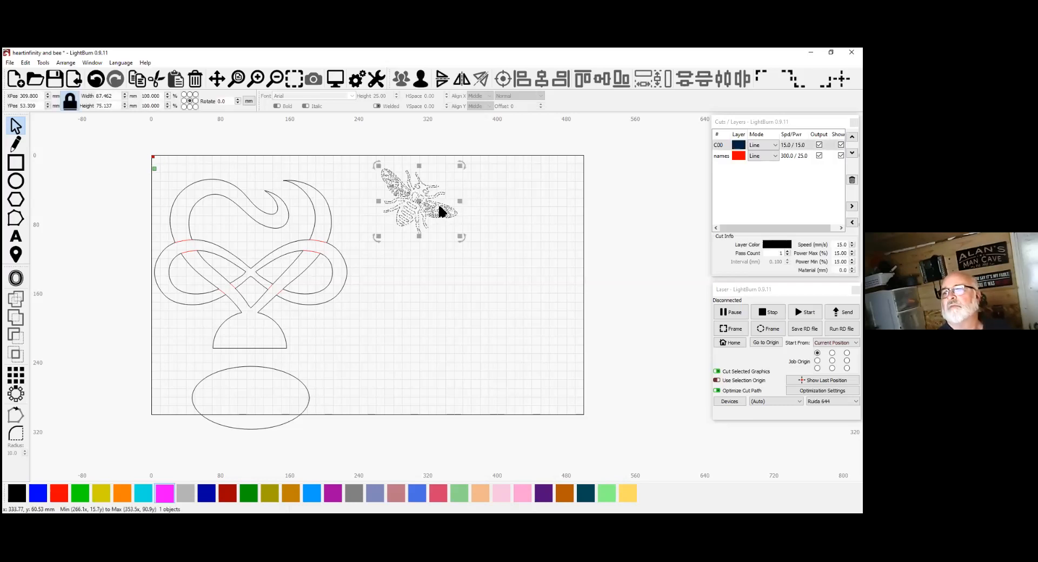
click(506, 217)
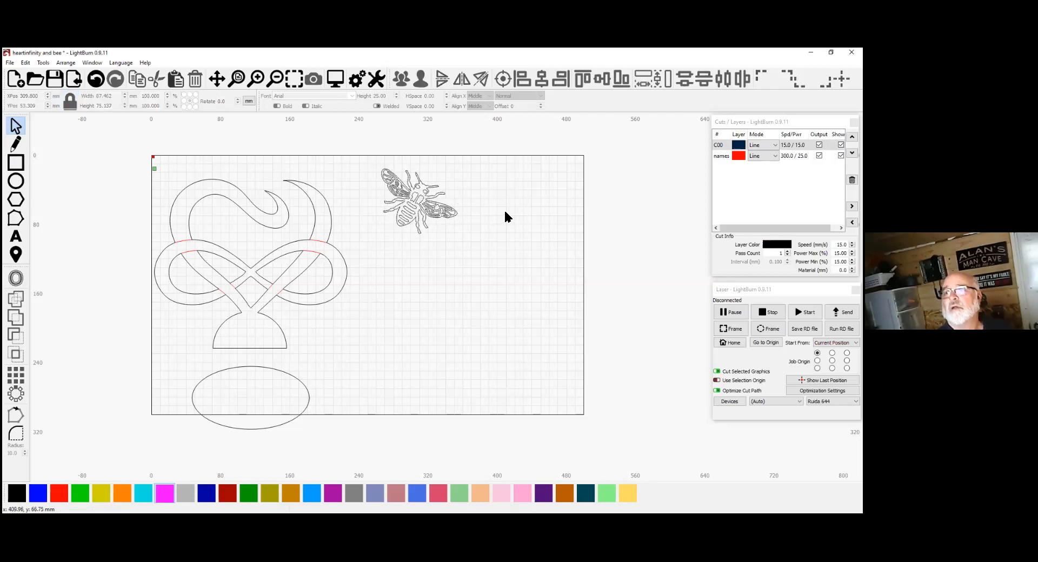
click(416, 206)
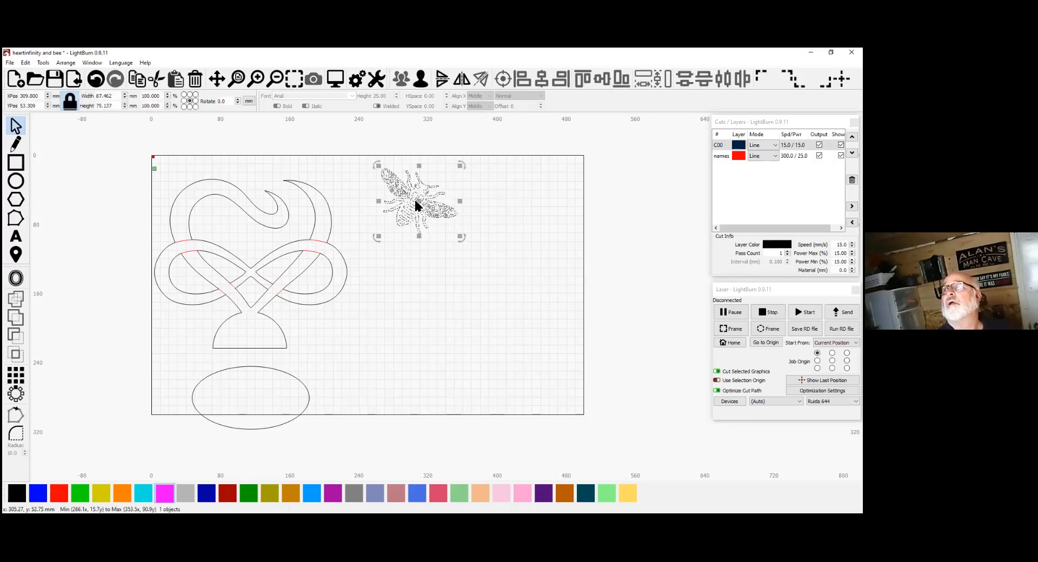
click(480, 245)
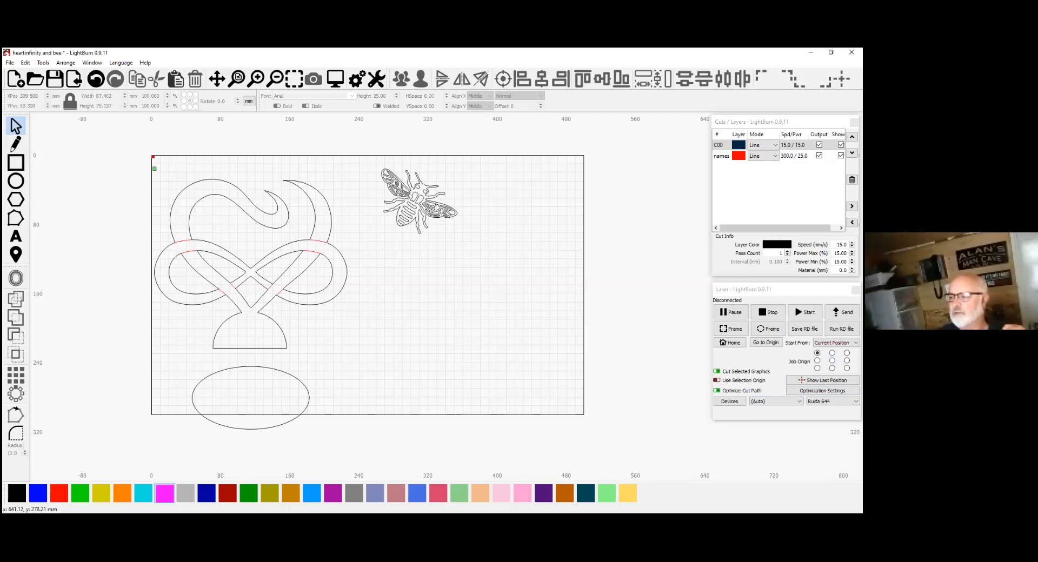
Set the job origin to the centre of the job, and return it to the upper-left corner.
click(832, 361)
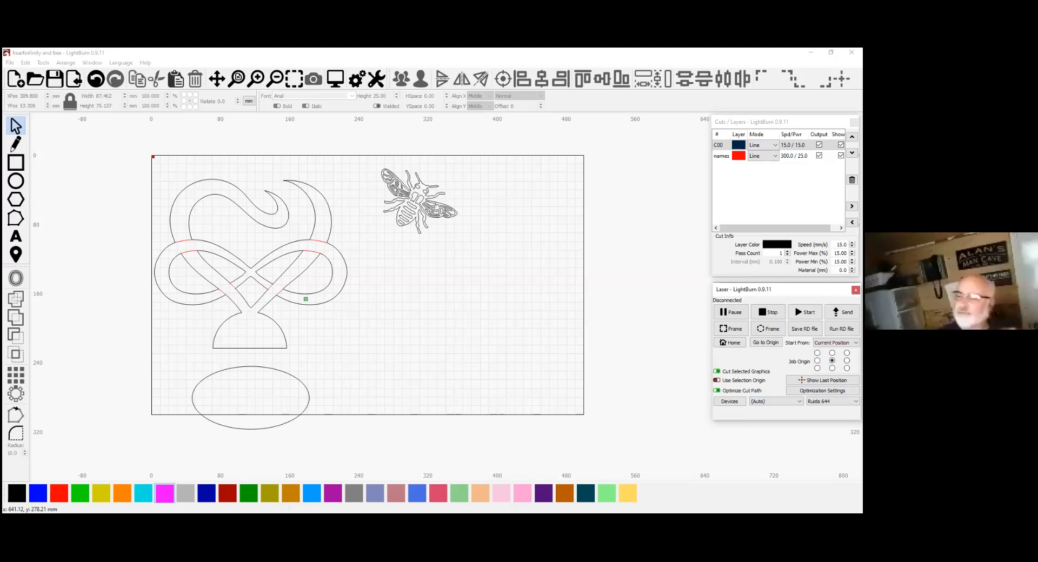
click(817, 353)
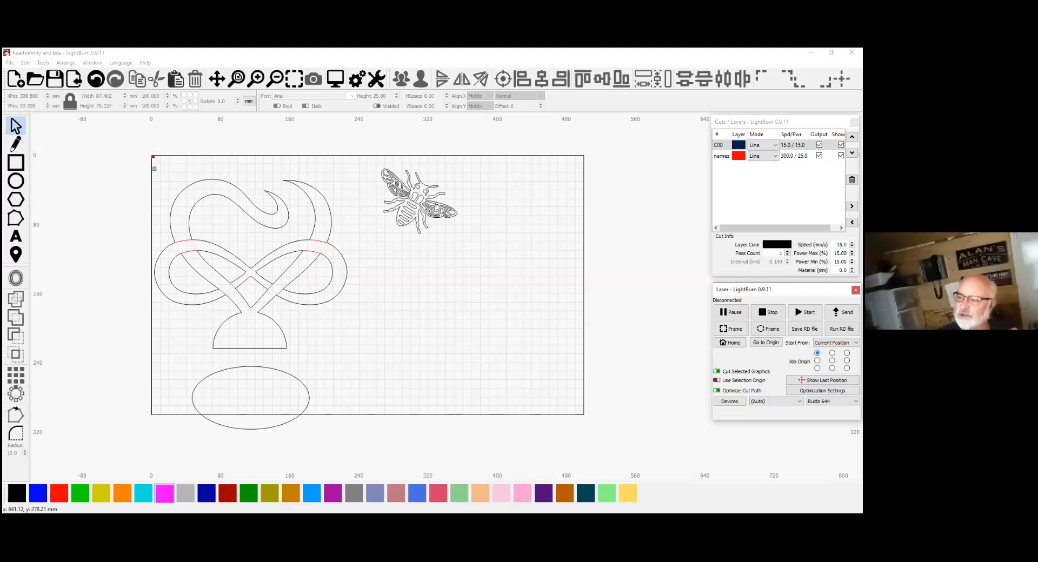